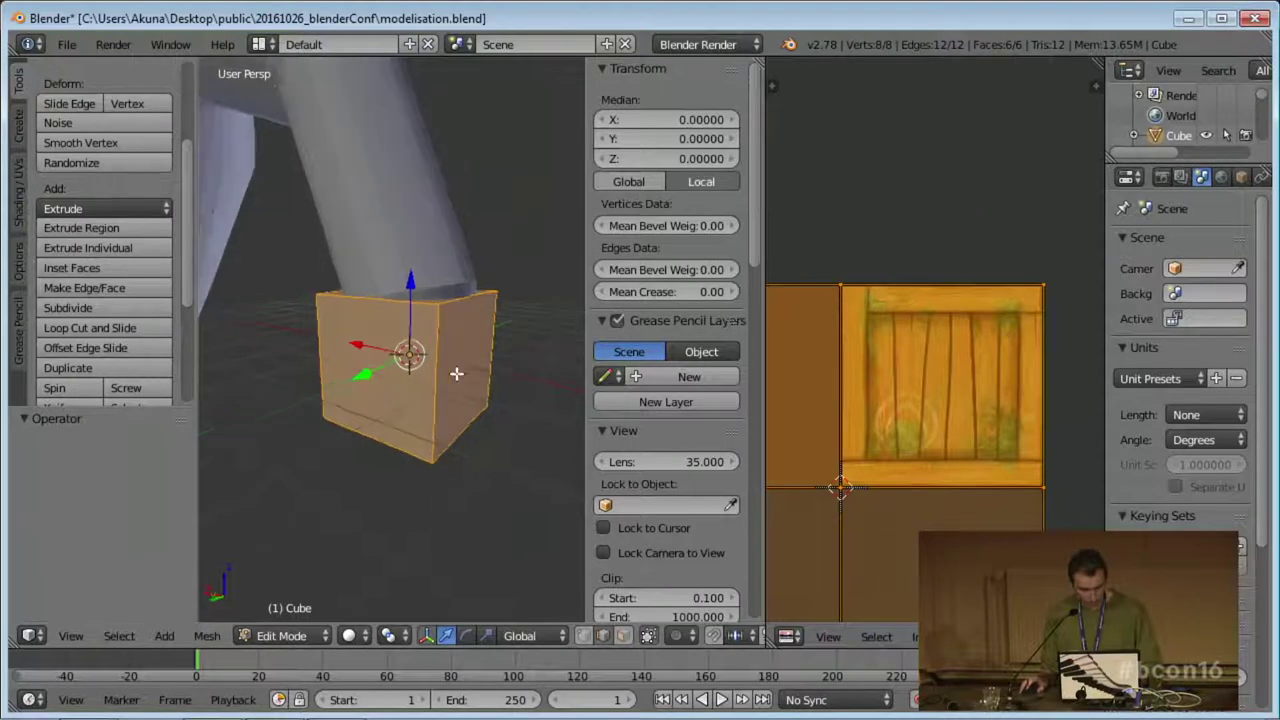
# Delete the large mesh object above the cube and select the cube in Object Mode.
pyautogui.press('Tab')
pyautogui.scroll(-3, 443, 348)
pyautogui.rightClick(381, 245)
pyautogui.press('x')
pyautogui.click(381, 245)
pyautogui.rightClick(405, 345)
pyautogui.press('Tab')
pyautogui.scroll(3, 455, 424)
pyautogui.press('Tab')
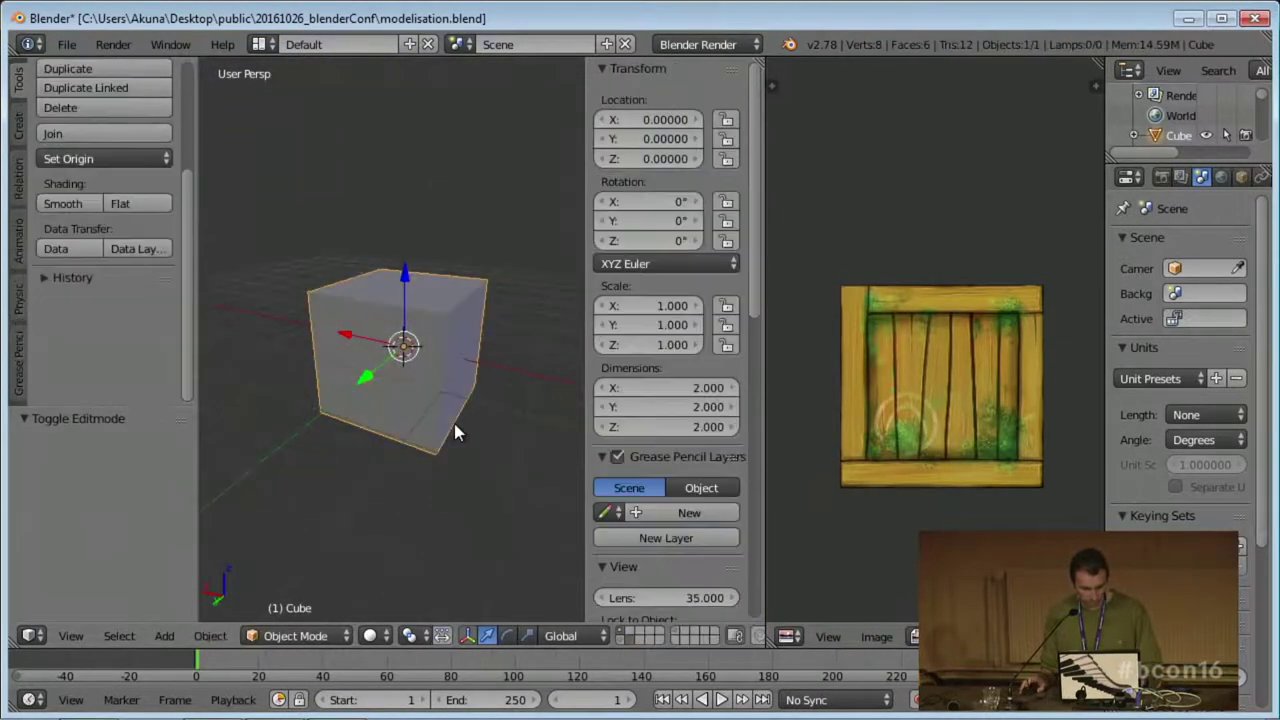
# Display the viewport with textured shading and unwrap the whole cube using Cube Projection.
pyautogui.hotkey('alt', 'z')
pyautogui.press('Tab')
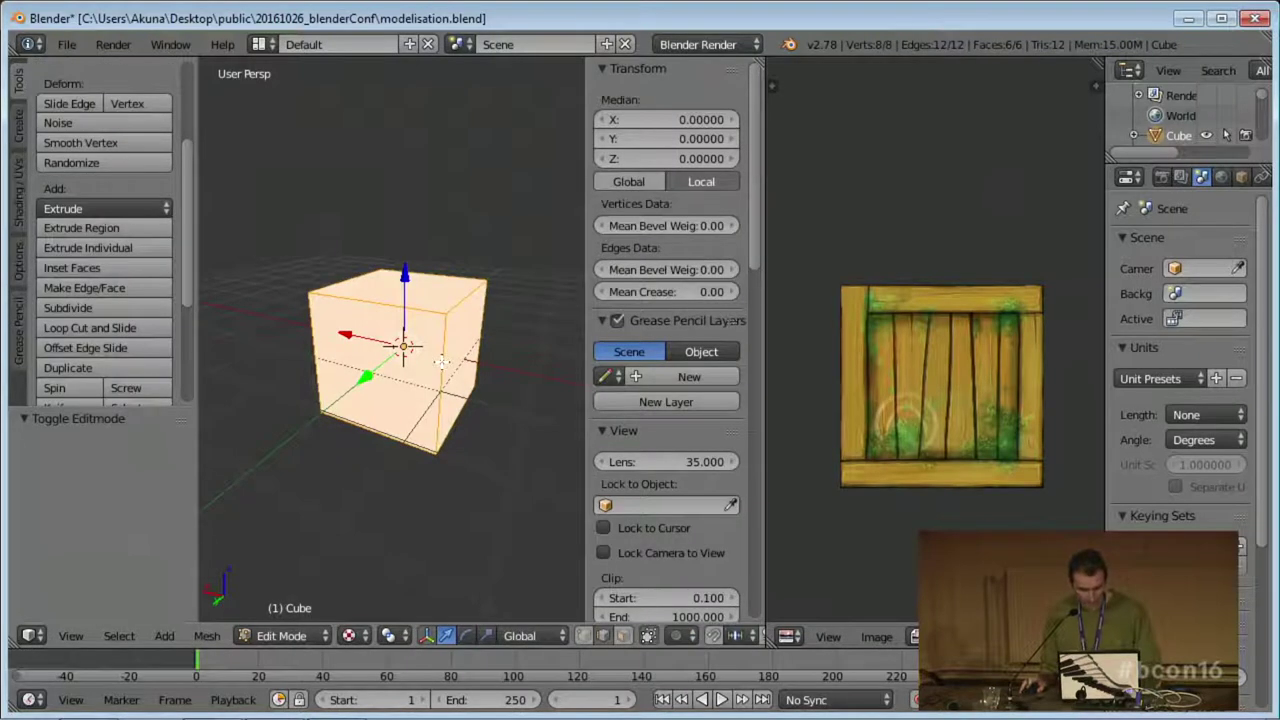
pyautogui.press('u')
pyautogui.click(441, 362)
pyautogui.moveTo(442, 362); pyautogui.dragTo(450, 418, button='middle')
pyautogui.scroll(3, 455, 435)
pyautogui.keyDown('shift'); pyautogui.moveTo(496, 458); pyautogui.dragTo(452, 435, button='middle'); pyautogui.keyUp('shift')
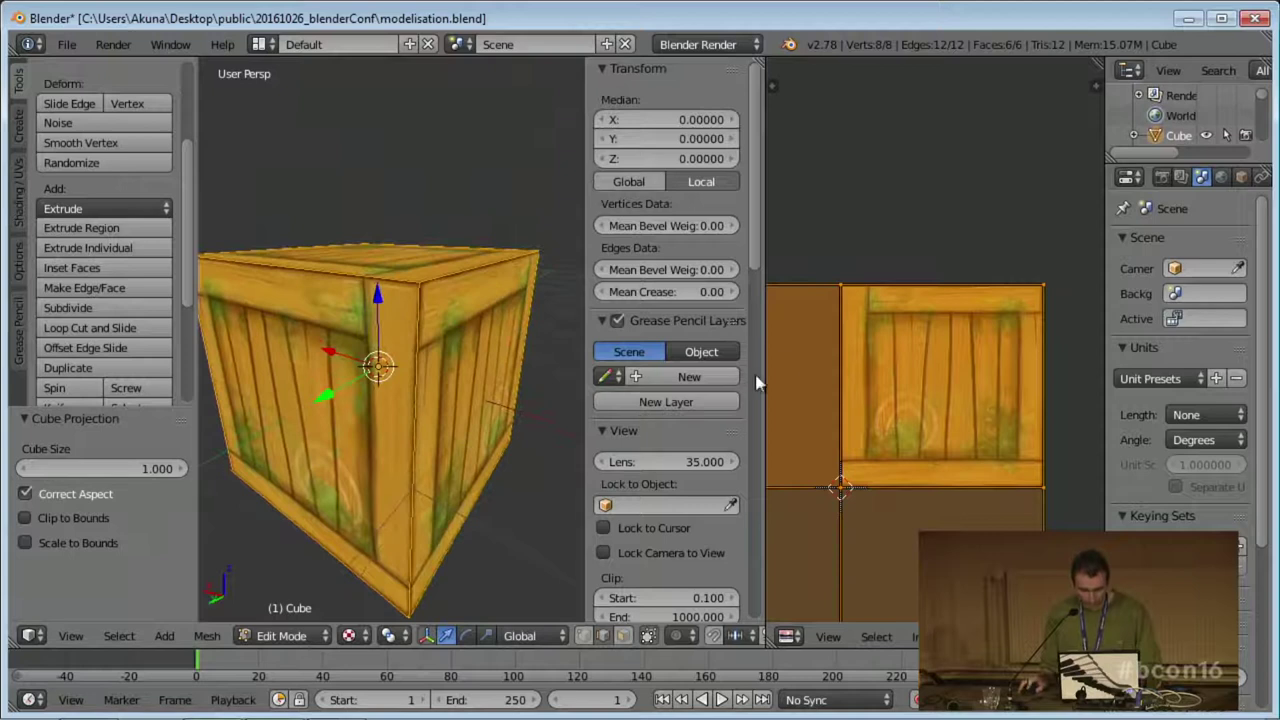
# Widen the 3D view against the UV editor and hide the 3D view's properties sidebar.
pyautogui.moveTo(766, 360); pyautogui.dragTo(876, 366)
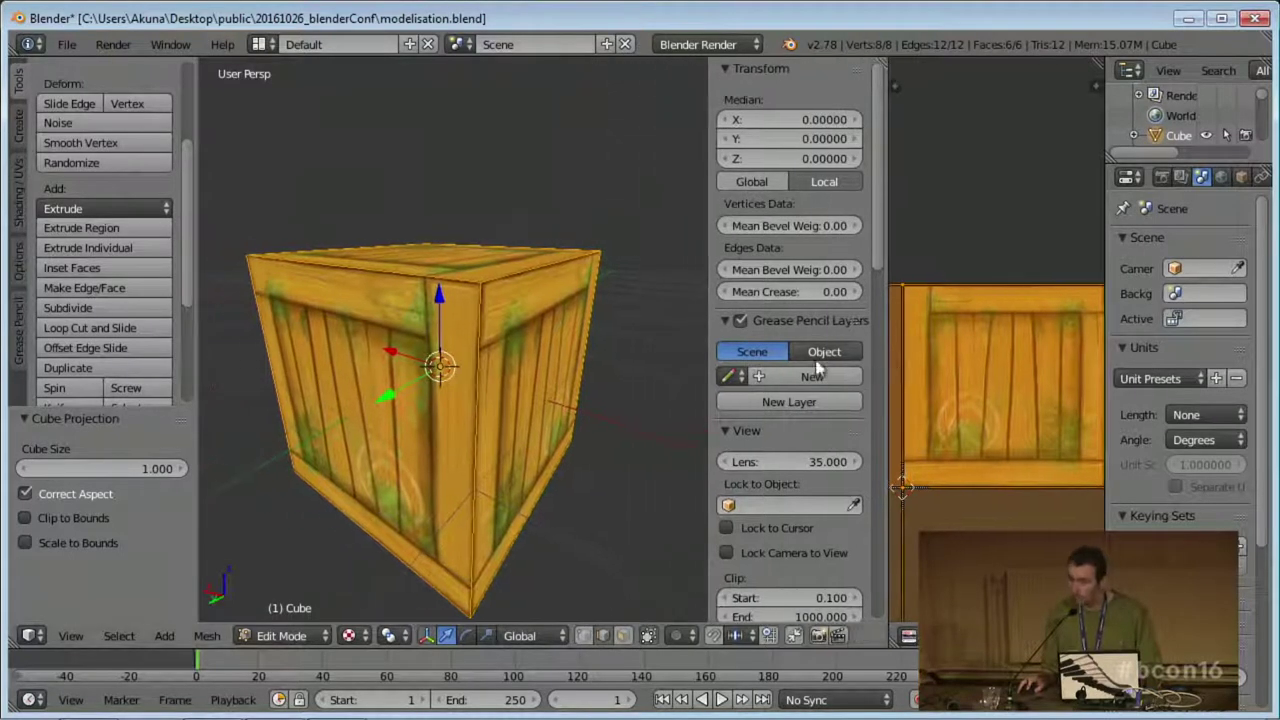
pyautogui.moveTo(586, 349); pyautogui.dragTo(554, 357, button='middle')
pyautogui.scroll(-2, 554, 356)
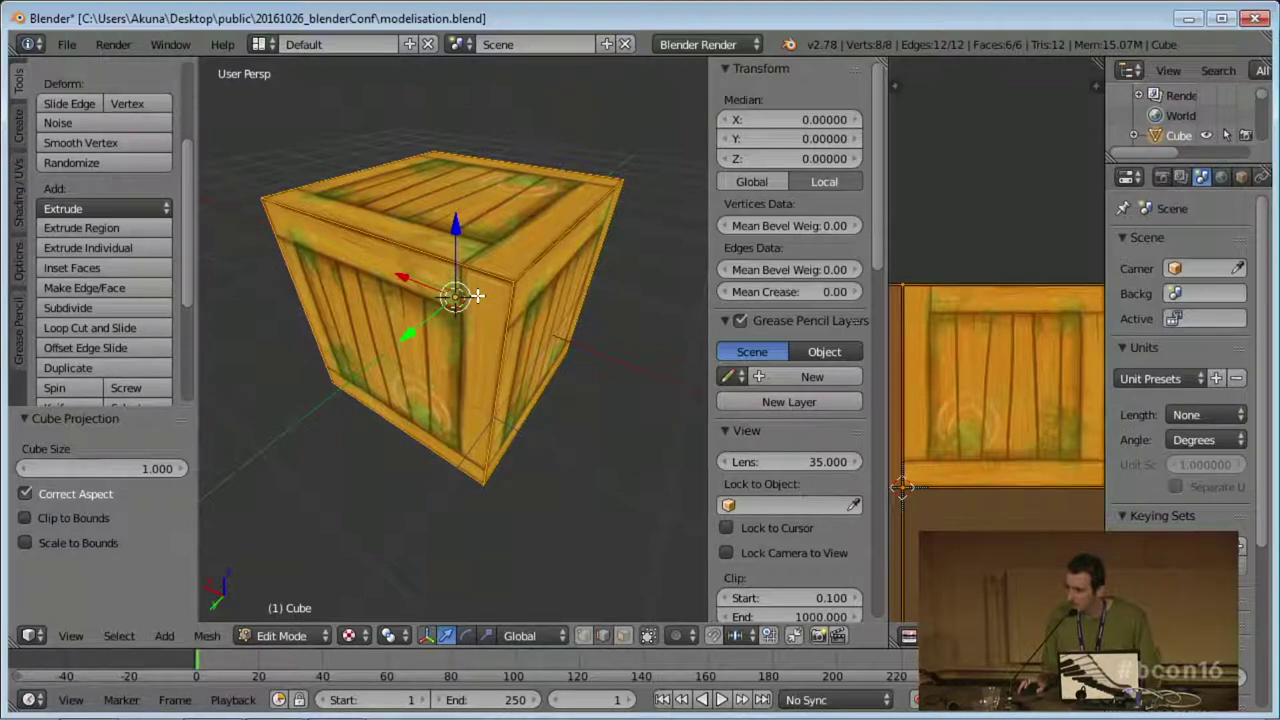
pyautogui.press('t')
pyautogui.press('n')
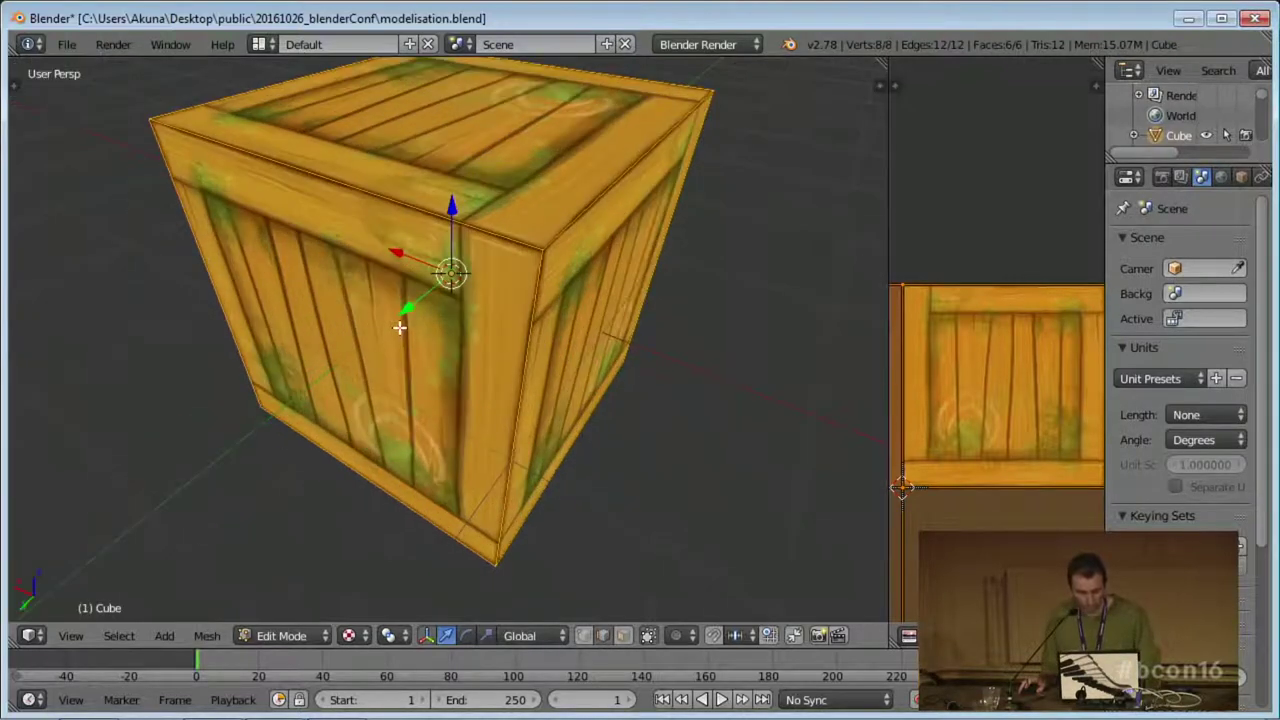
pyautogui.moveTo(515, 288); pyautogui.dragTo(599, 420, button='middle')
pyautogui.press('t')
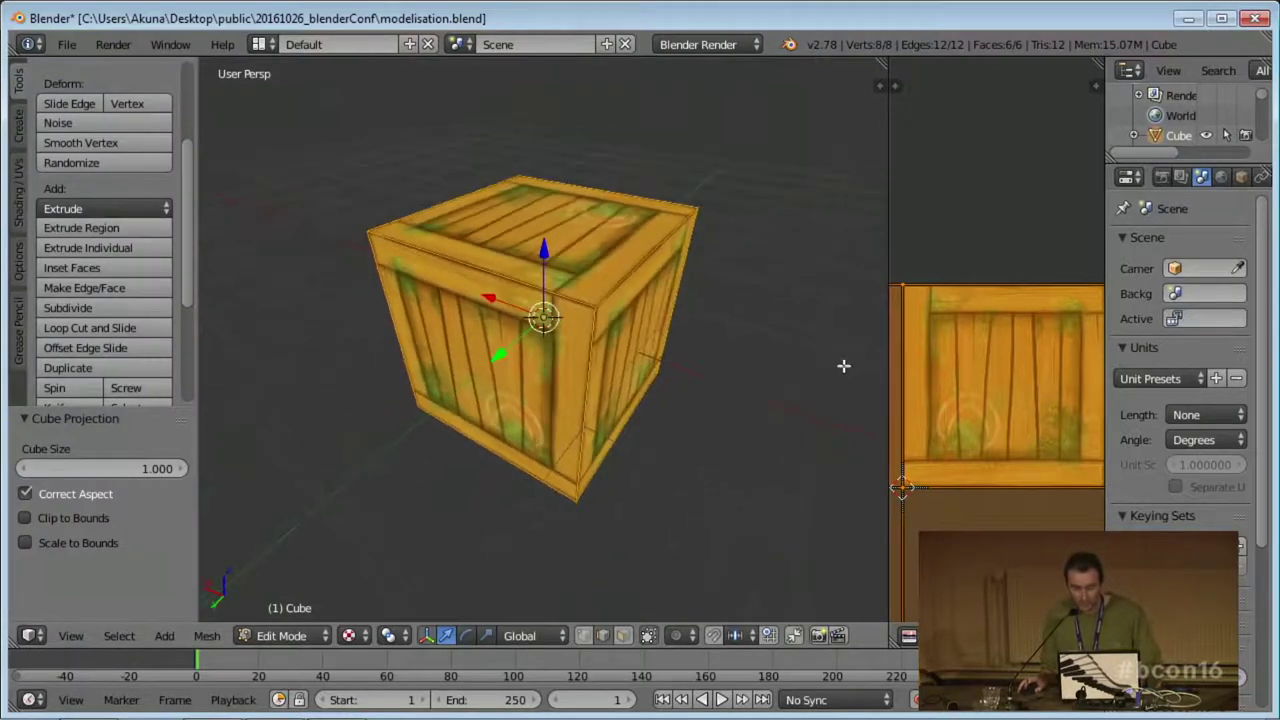
pyautogui.moveTo(888, 261); pyautogui.dragTo(813, 261)
pyautogui.moveTo(692, 418); pyautogui.dragTo(563, 434, button='middle')
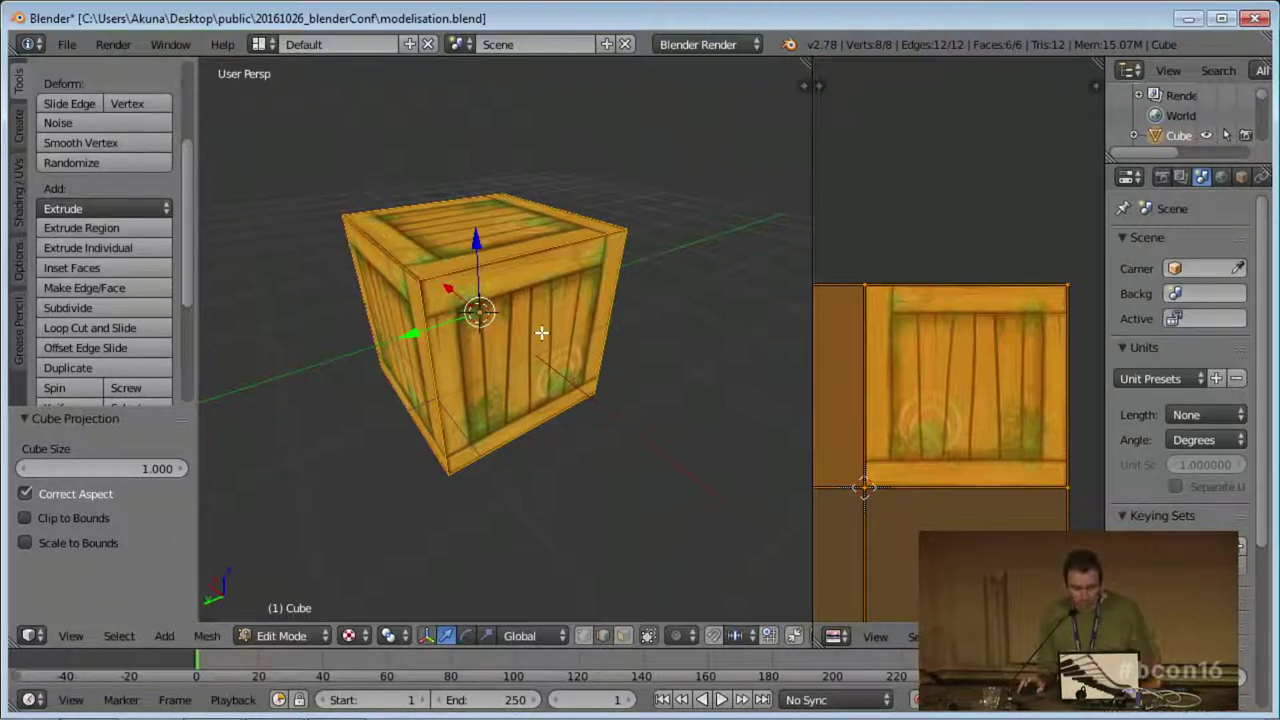
# Add a horizontal loop cut around the cube, slide it toward the top and scale it to 0.910.
pyautogui.moveTo(583, 335); pyautogui.dragTo(527, 357, button='middle')
pyautogui.hotkey('ctrl', 'r')
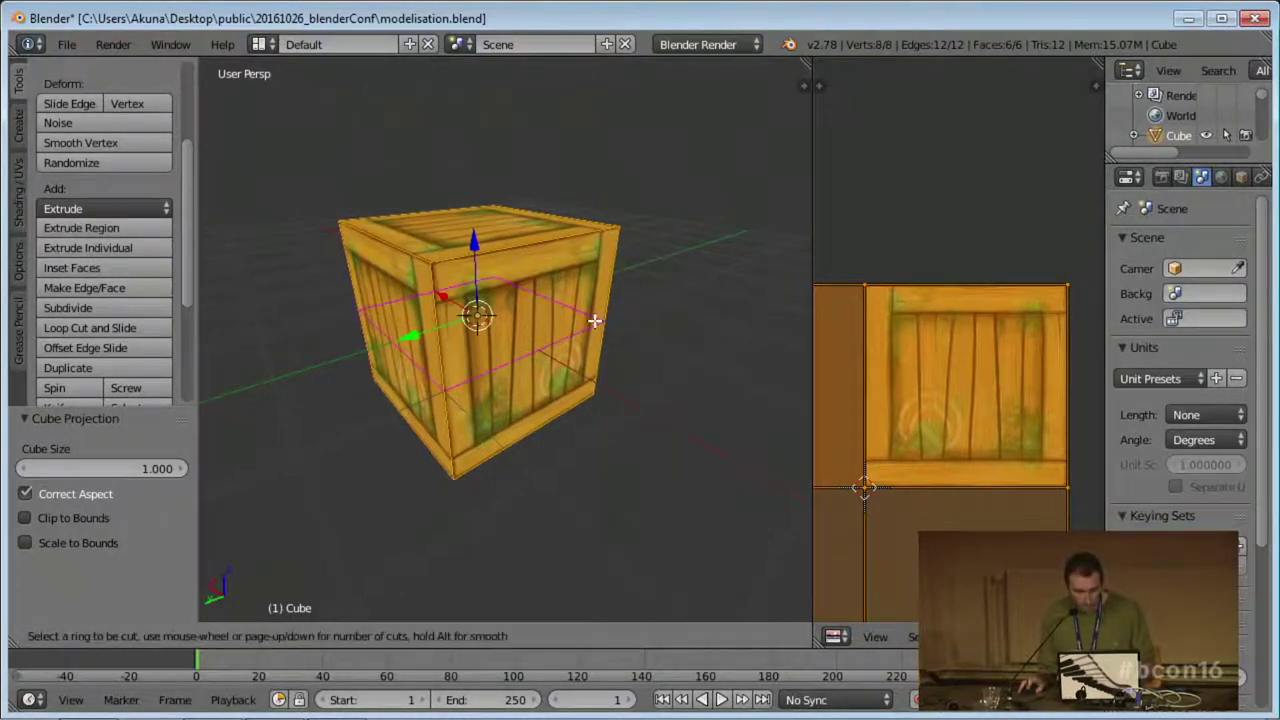
pyautogui.click(595, 320)
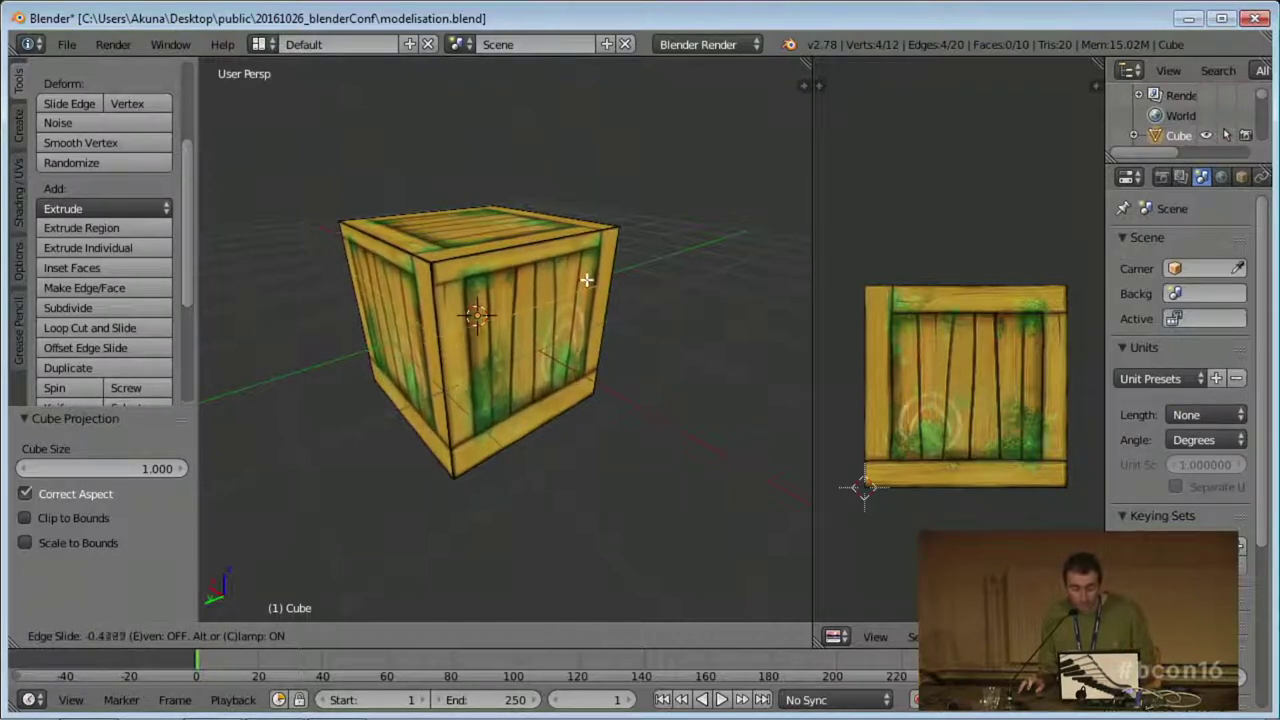
pyautogui.click(585, 288)
pyautogui.press('s')
pyautogui.click(620, 330)
pyautogui.moveTo(610, 332); pyautogui.dragTo(534, 349, button='middle')
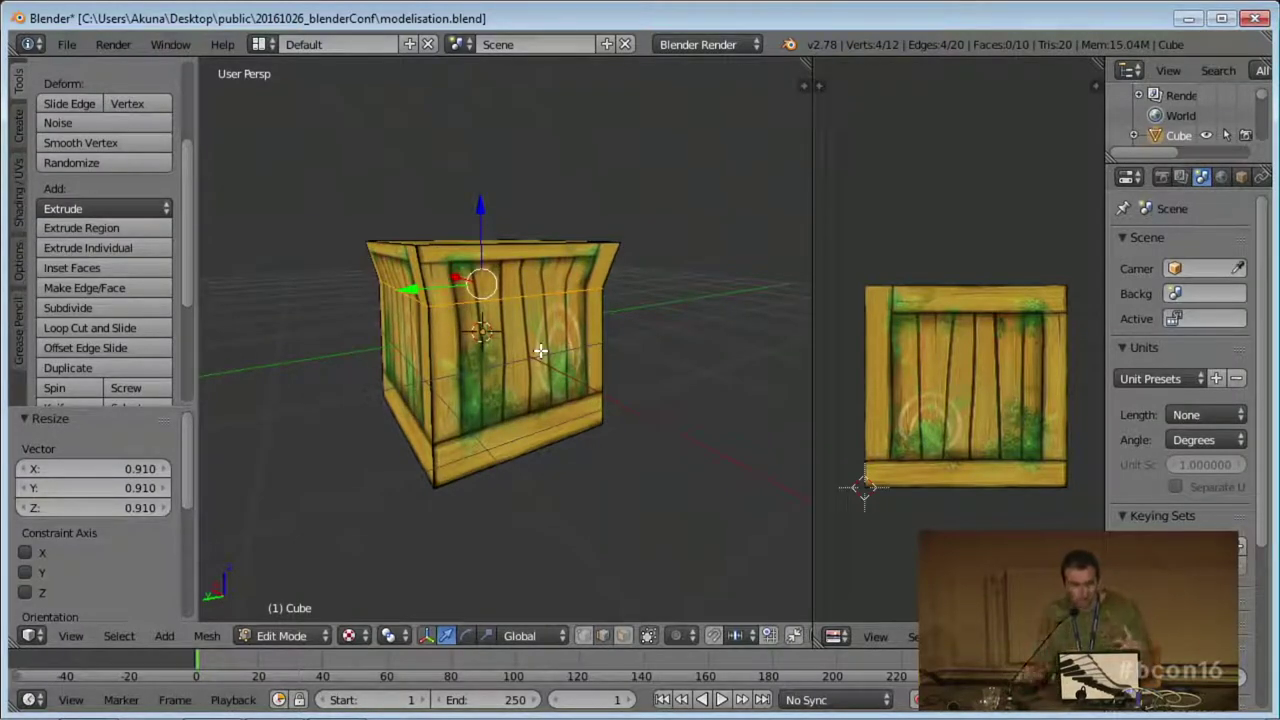
pyautogui.moveTo(540, 351); pyautogui.dragTo(568, 349, button='middle')
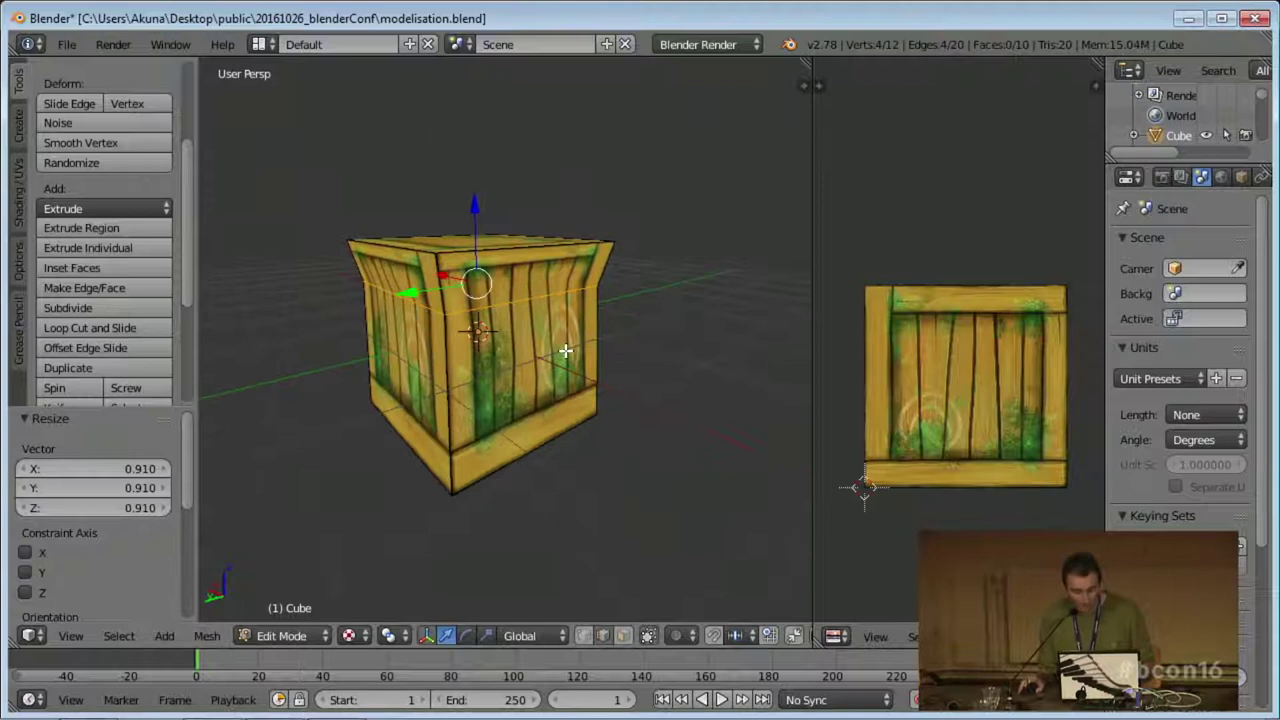
# Undo the edge loop's scaling and dissolve the loop's edges.
pyautogui.press('u')
pyautogui.press('x')
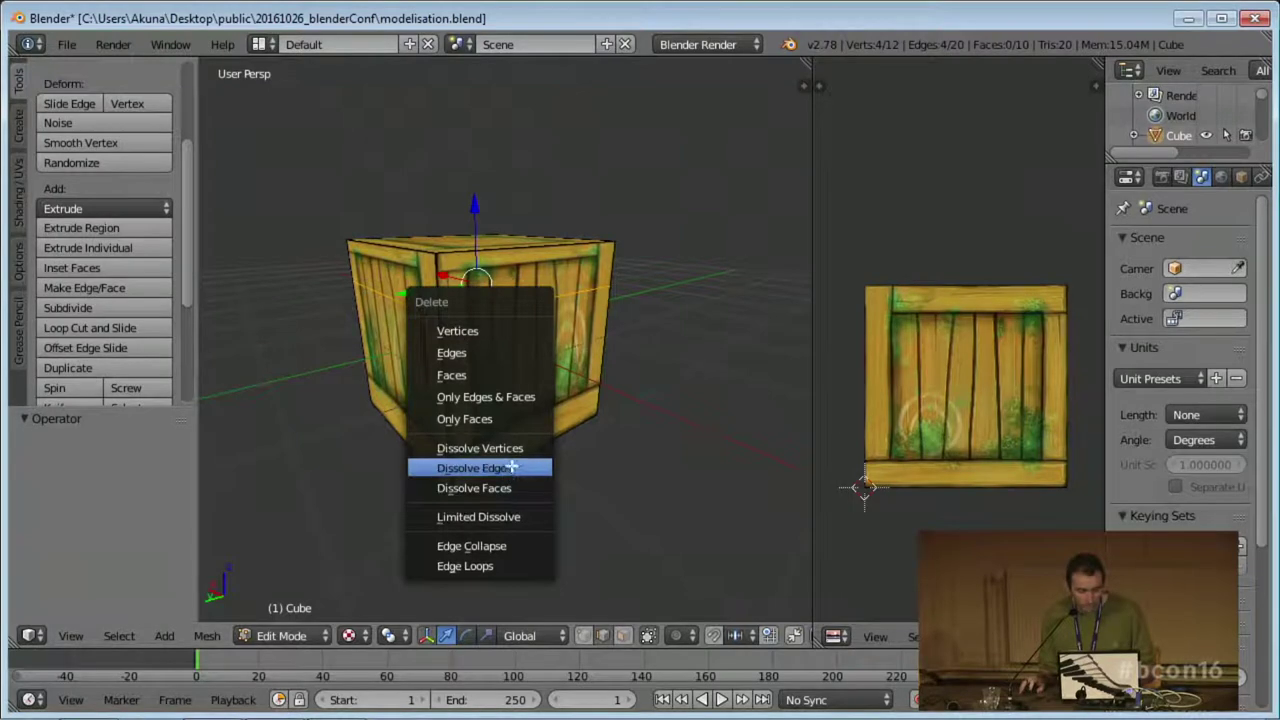
pyautogui.click(512, 467)
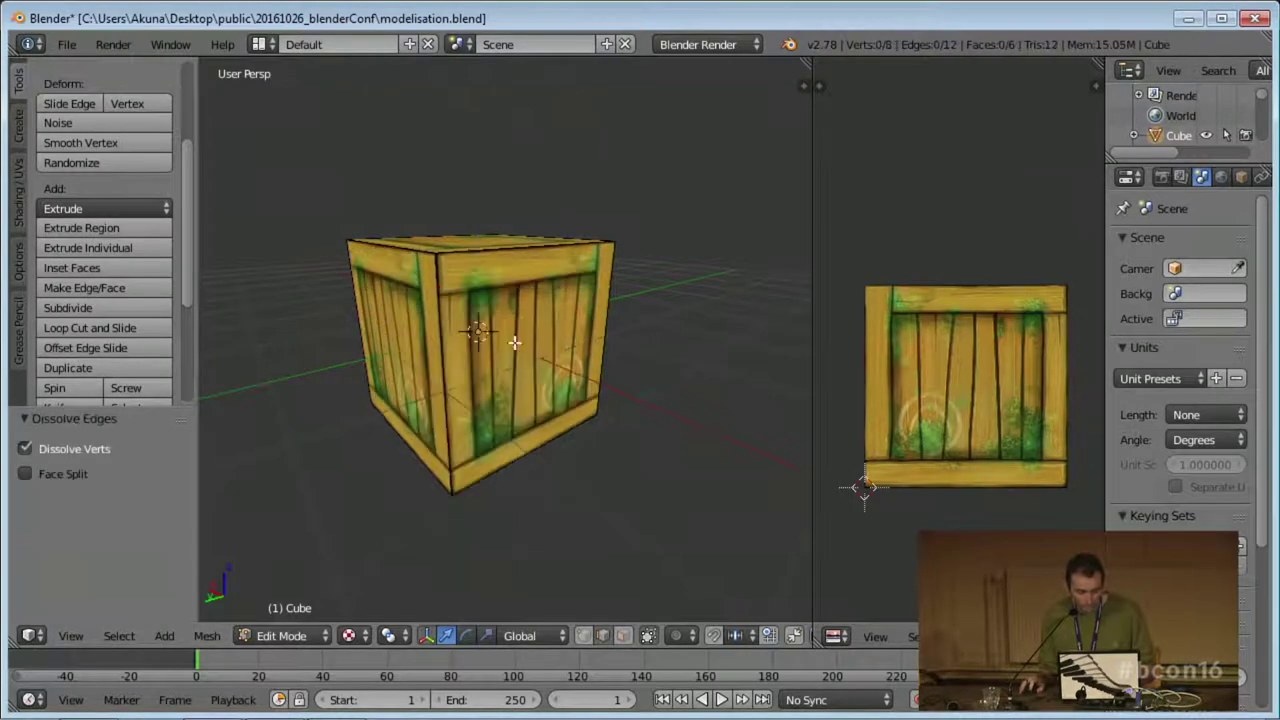
# Add a horizontal loop cut at the cube's mid-height with an edge slide factor of 0 and Correct UVs on.
pyautogui.hotkey('ctrl', 'r')
pyautogui.click(442, 364)
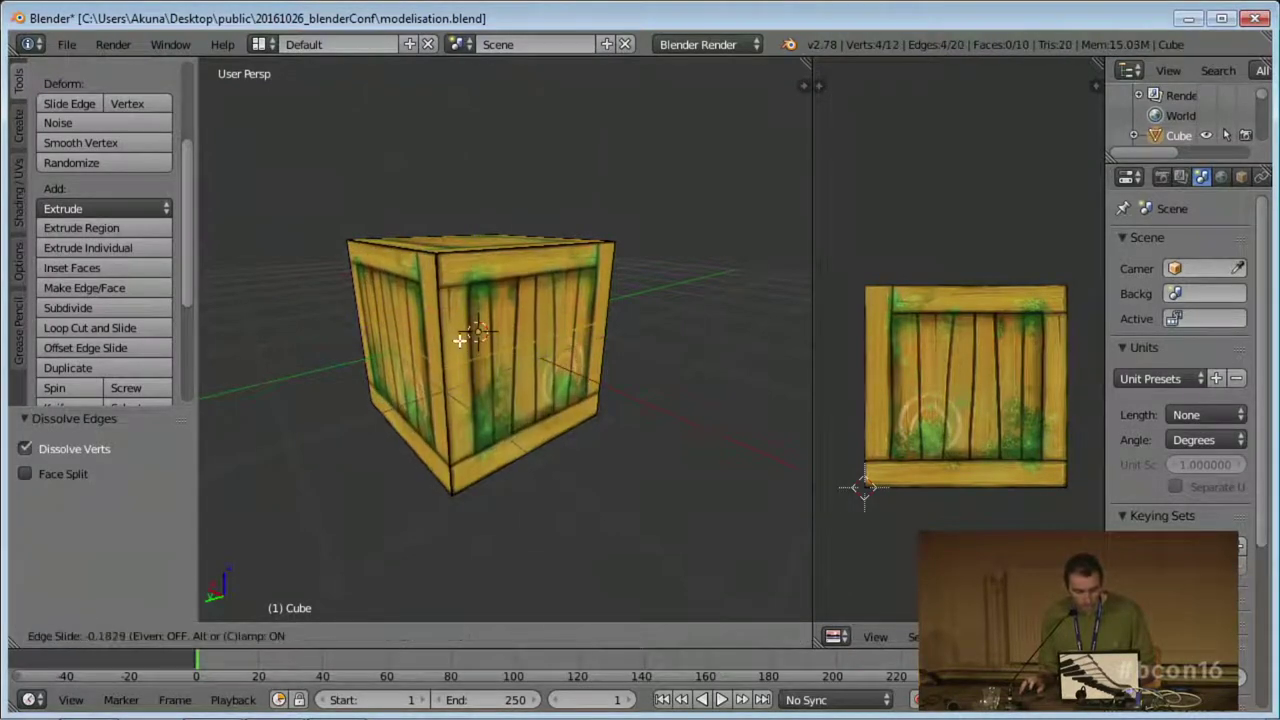
pyautogui.rightClick(460, 348)
pyautogui.scroll(-4, 62, 532)
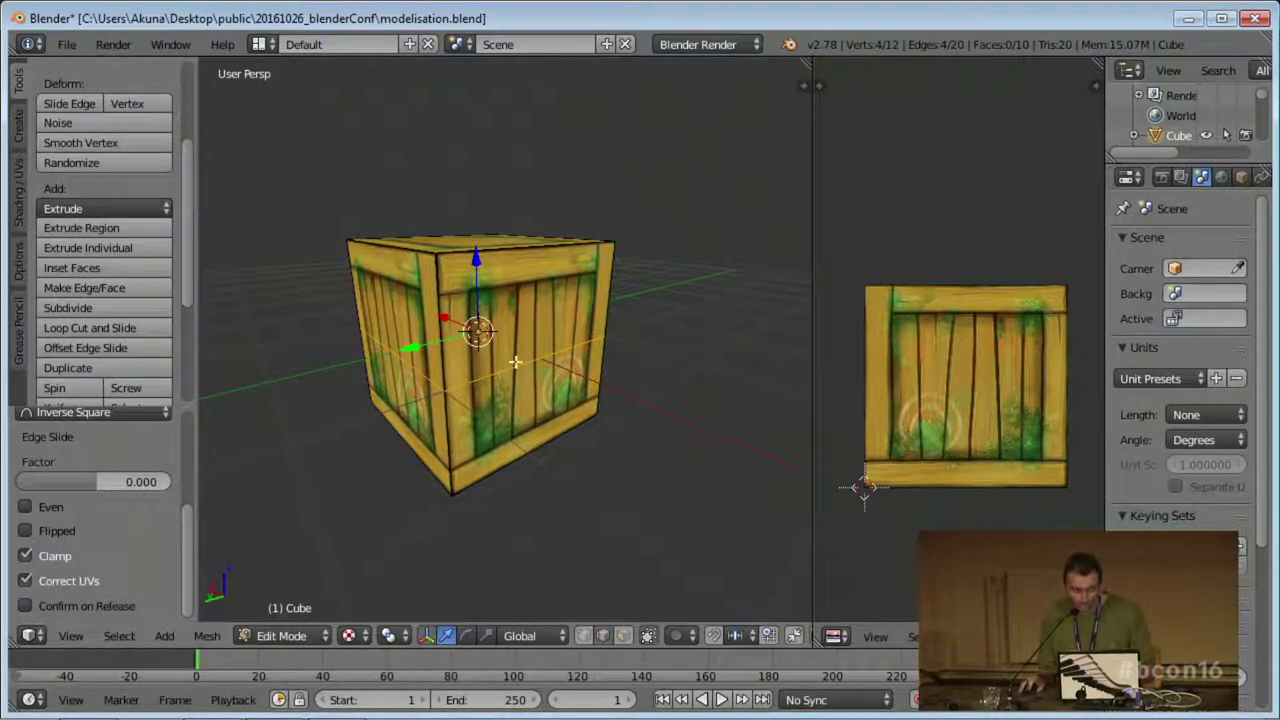
# Try sliding the middle edge loop up and down the crate.
pyautogui.press('g')
pyautogui.press('g')
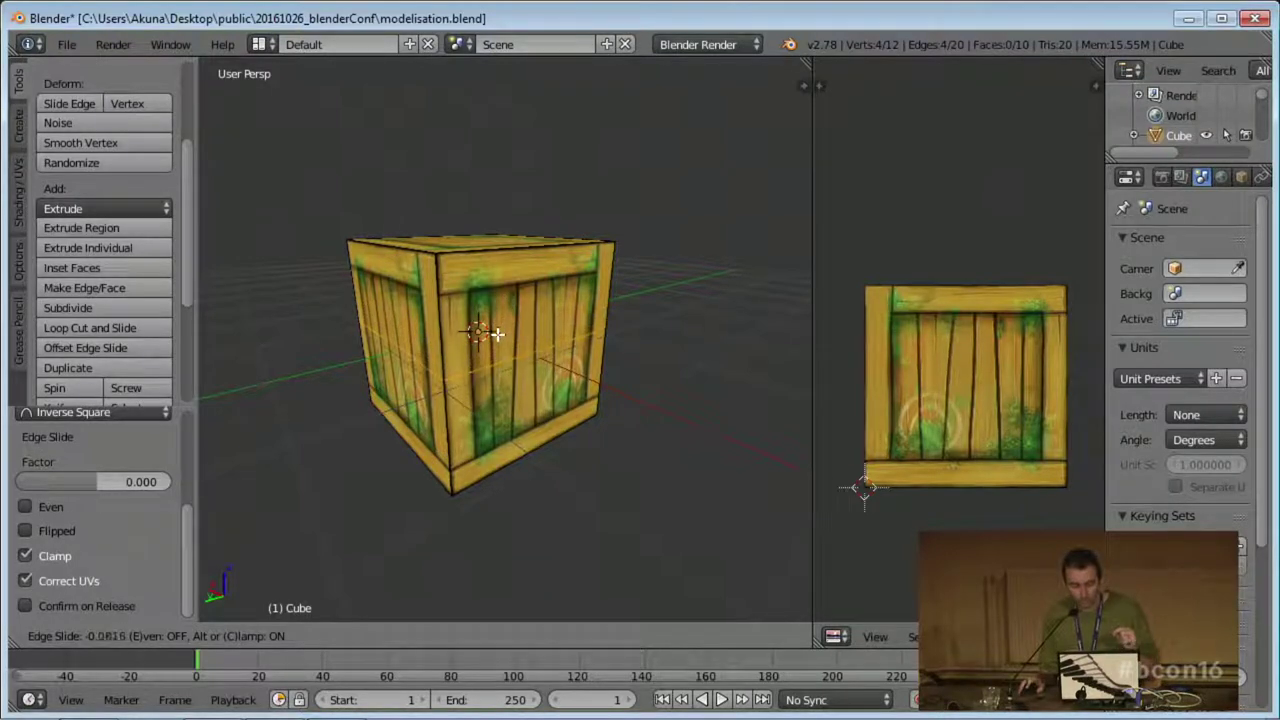
pyautogui.rightClick(497, 345)
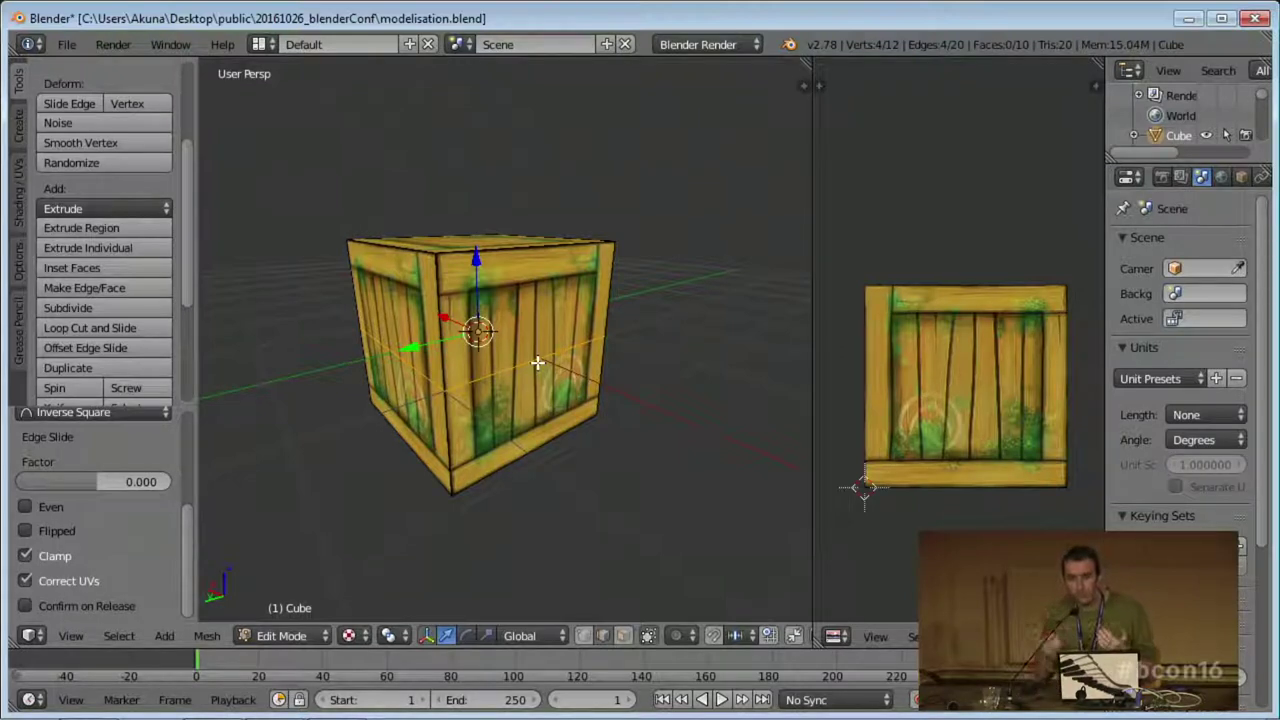
# Knife-cut a triangle into the crate's front side, from its top edge down to the middle edge loop.
pyautogui.moveTo(594, 329); pyautogui.dragTo(500, 286, button='middle')
pyautogui.press('k')
pyautogui.click(490, 207)
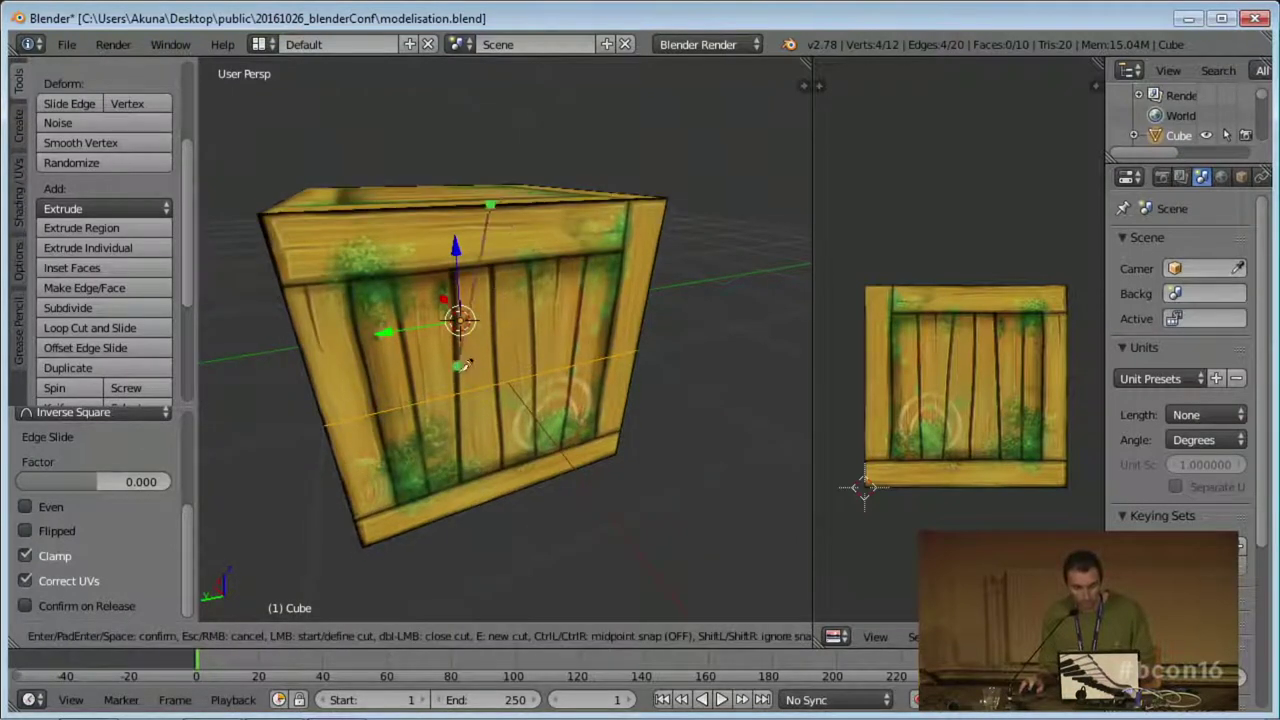
pyautogui.click(453, 393)
pyautogui.click(577, 363)
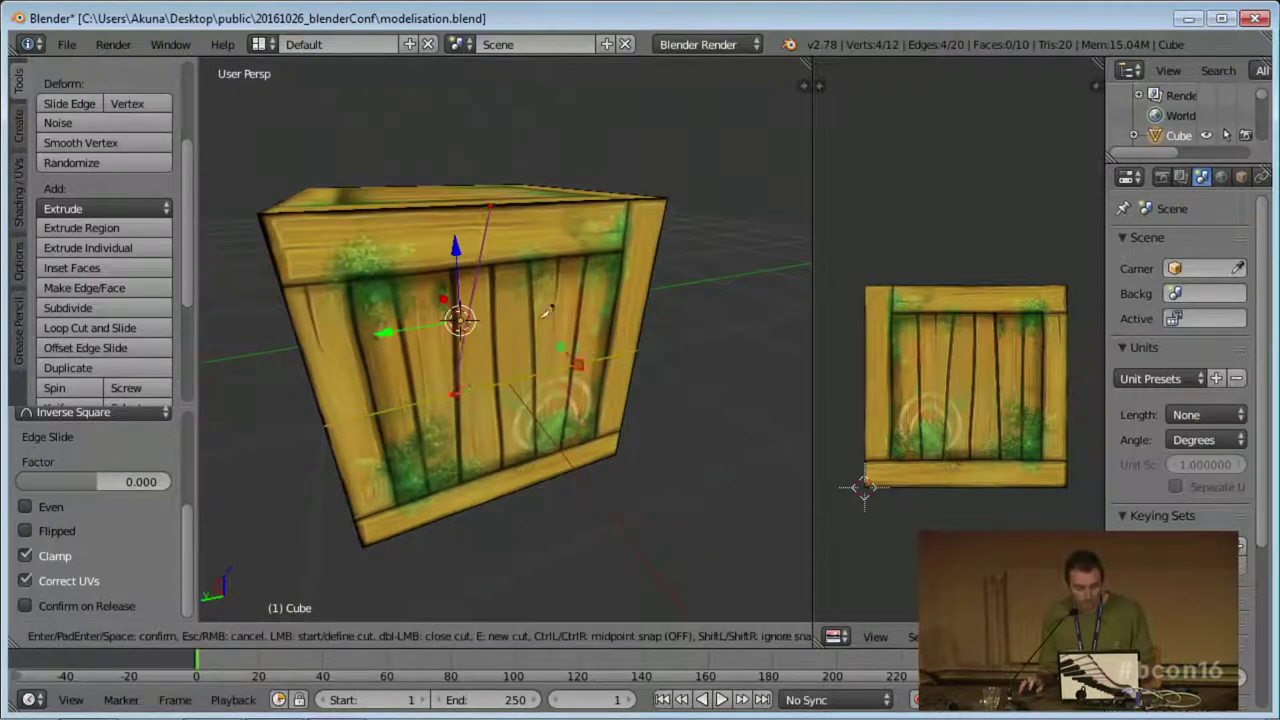
pyautogui.click(495, 220)
pyautogui.press('Return')
pyautogui.moveTo(495, 220); pyautogui.dragTo(543, 310, button='middle')
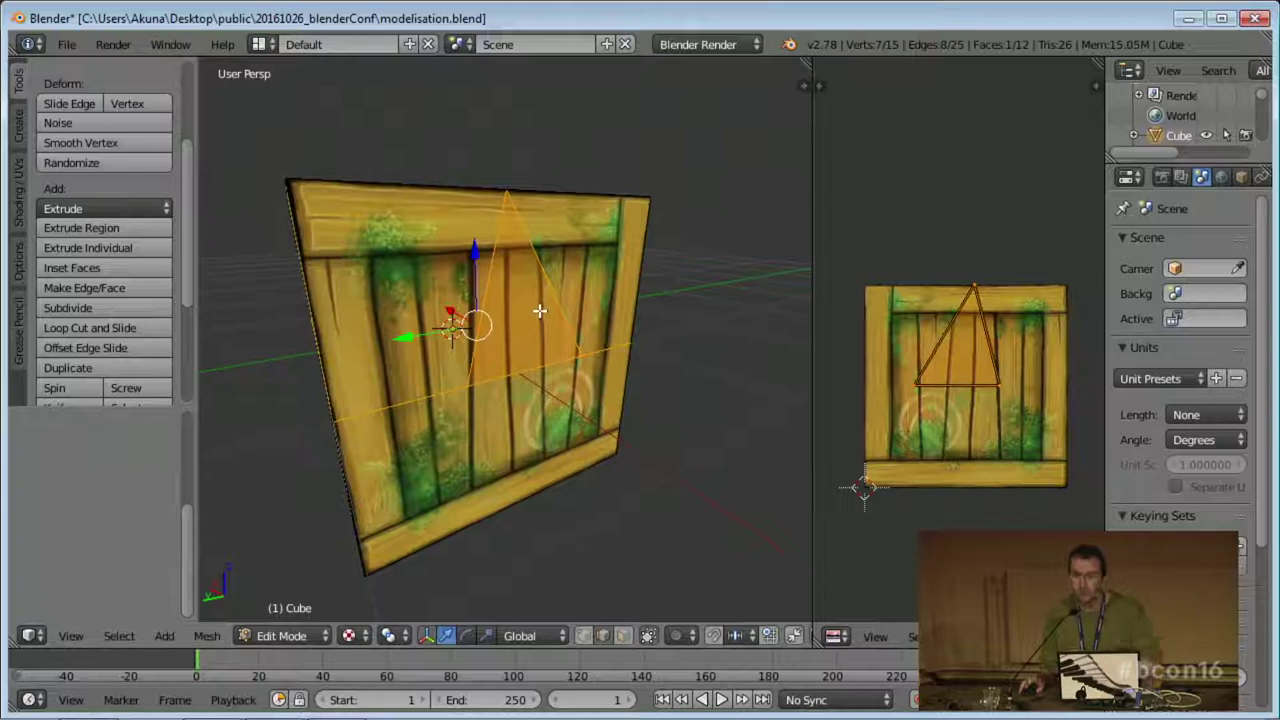
pyautogui.moveTo(540, 313); pyautogui.dragTo(544, 339, button='middle')
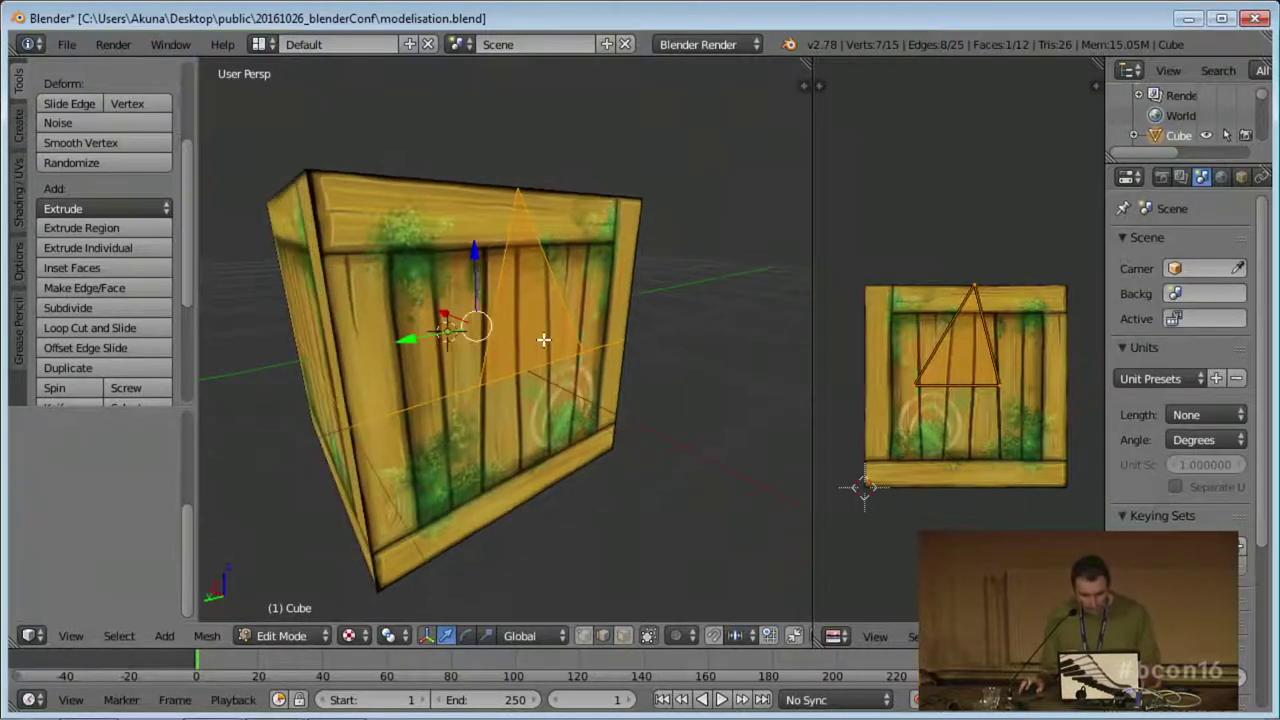
# Check the Modeling slide in the presentation, return to Blender and try sliding the selected triangular face.
pyautogui.hotkey('alt', 'Tab')
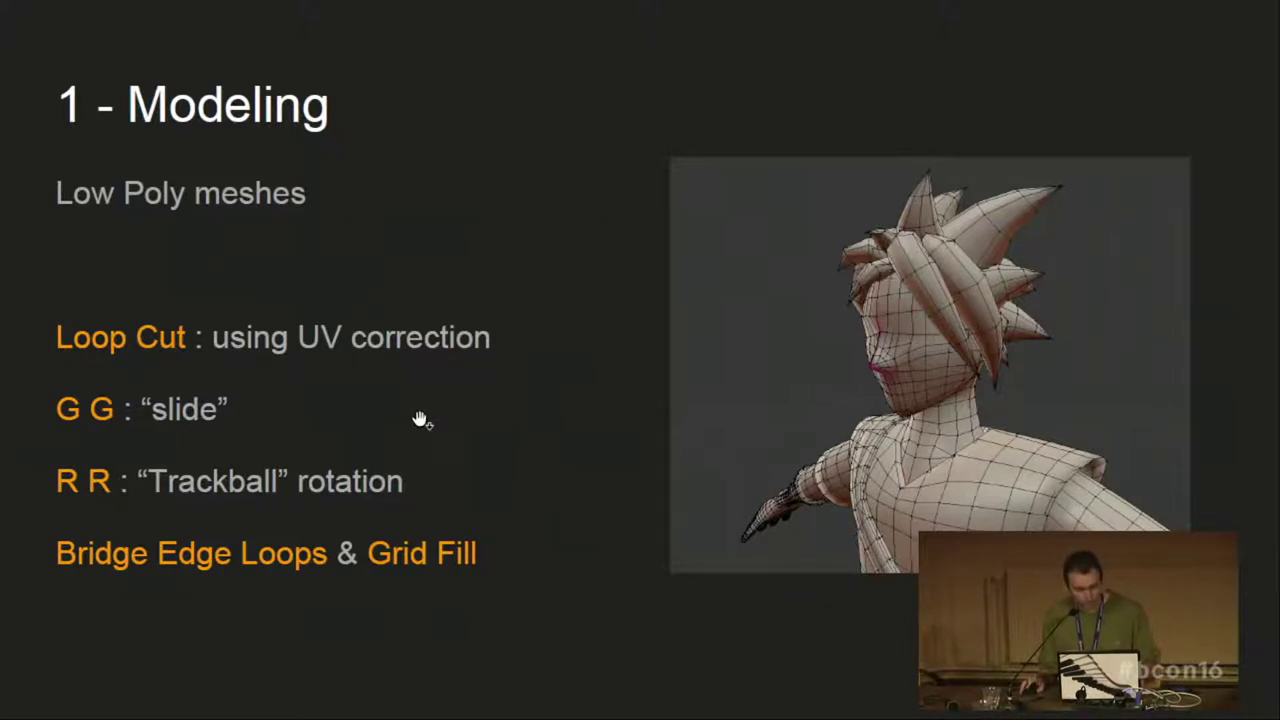
pyautogui.hotkey('alt', 'Tab')
pyautogui.press('g')
pyautogui.press('g')
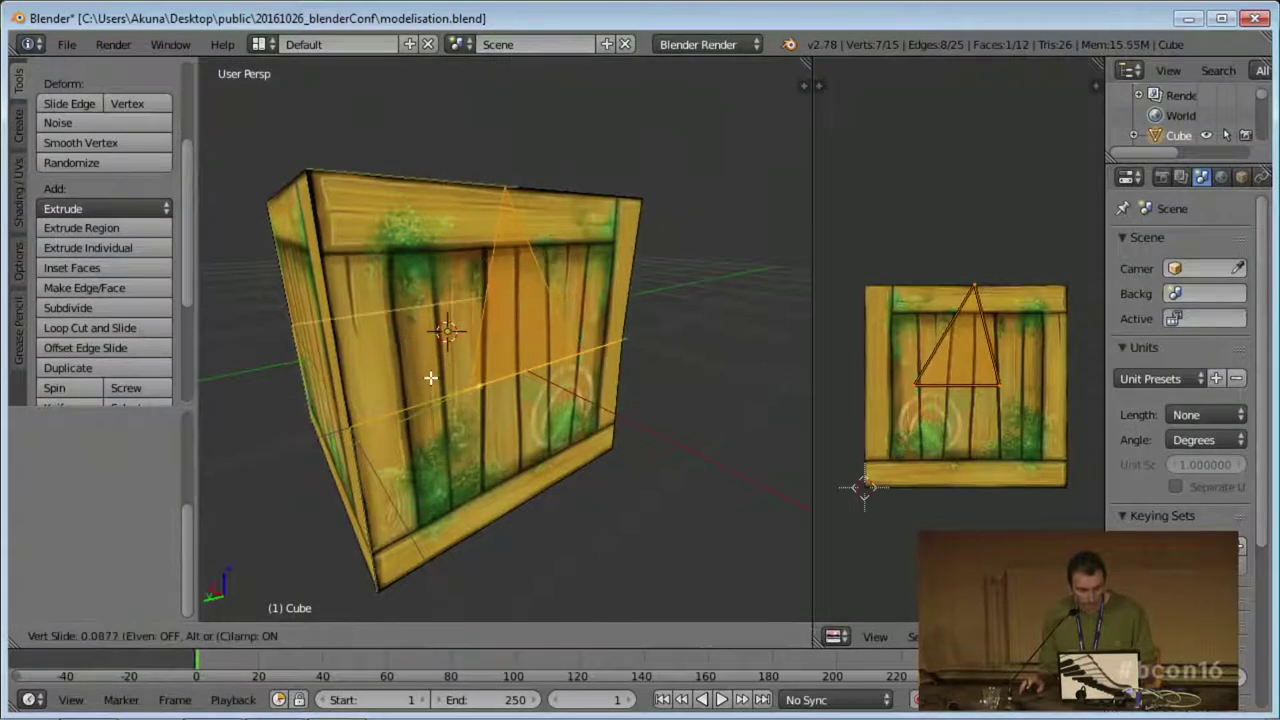
pyautogui.rightClick(288, 470)
pyautogui.scroll(3, 96, 515)
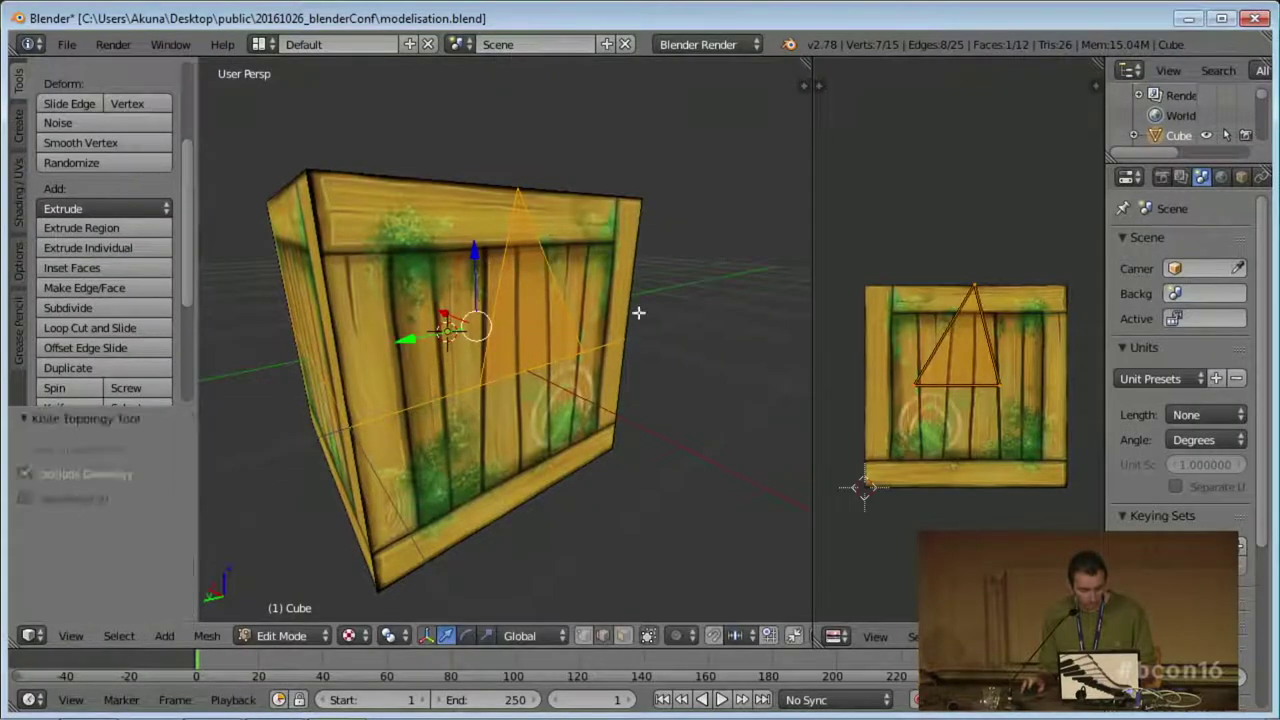
# Change to vertex selection and try sliding the triangle's lower-left vertex along the middle edge.
pyautogui.hotkey('ctrl', 'Tab')
pyautogui.click(480, 374)
pyautogui.rightClick(486, 386)
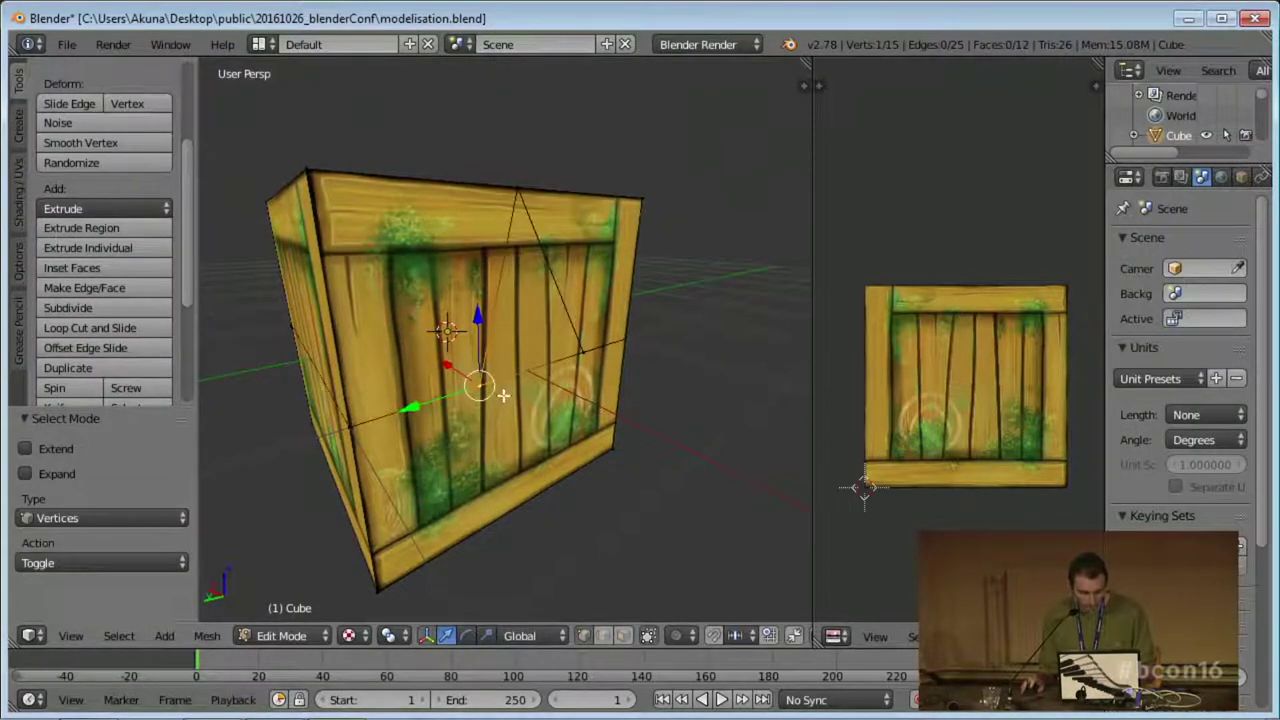
pyautogui.hotkey('shift', 'v')
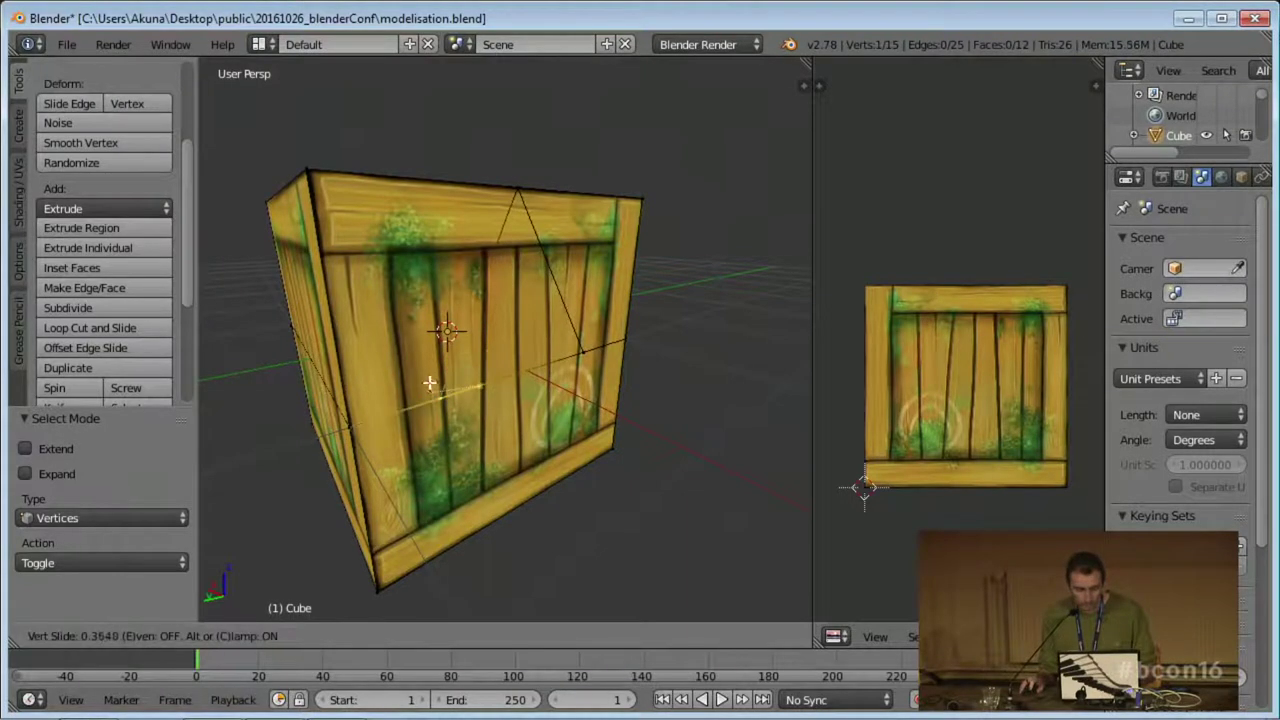
pyautogui.click(447, 375)
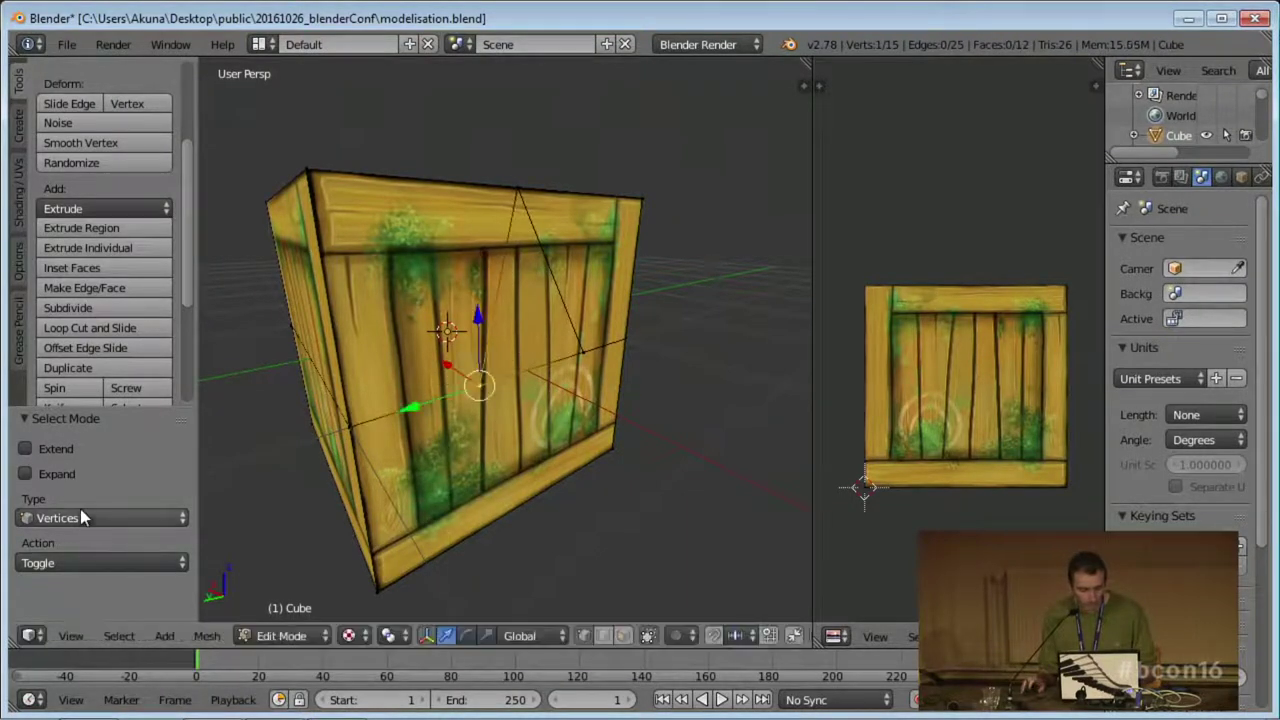
pyautogui.hotkey('shift', 'v')
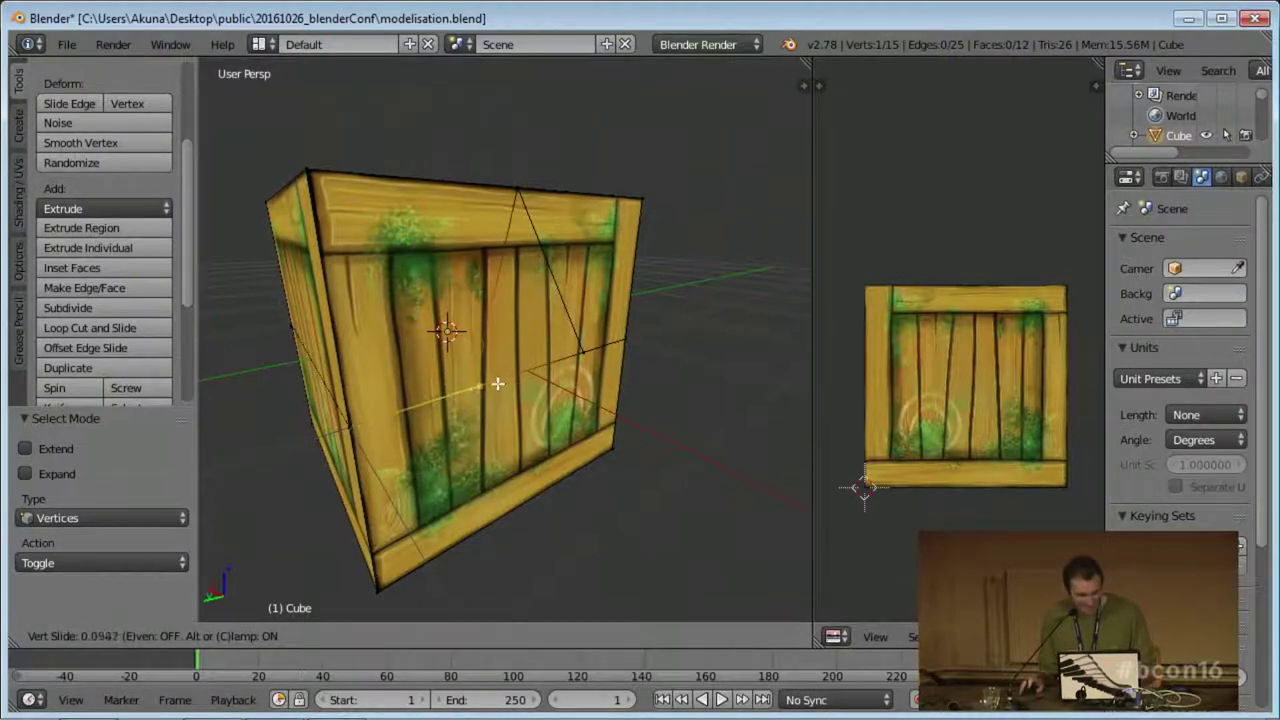
pyautogui.click(465, 392)
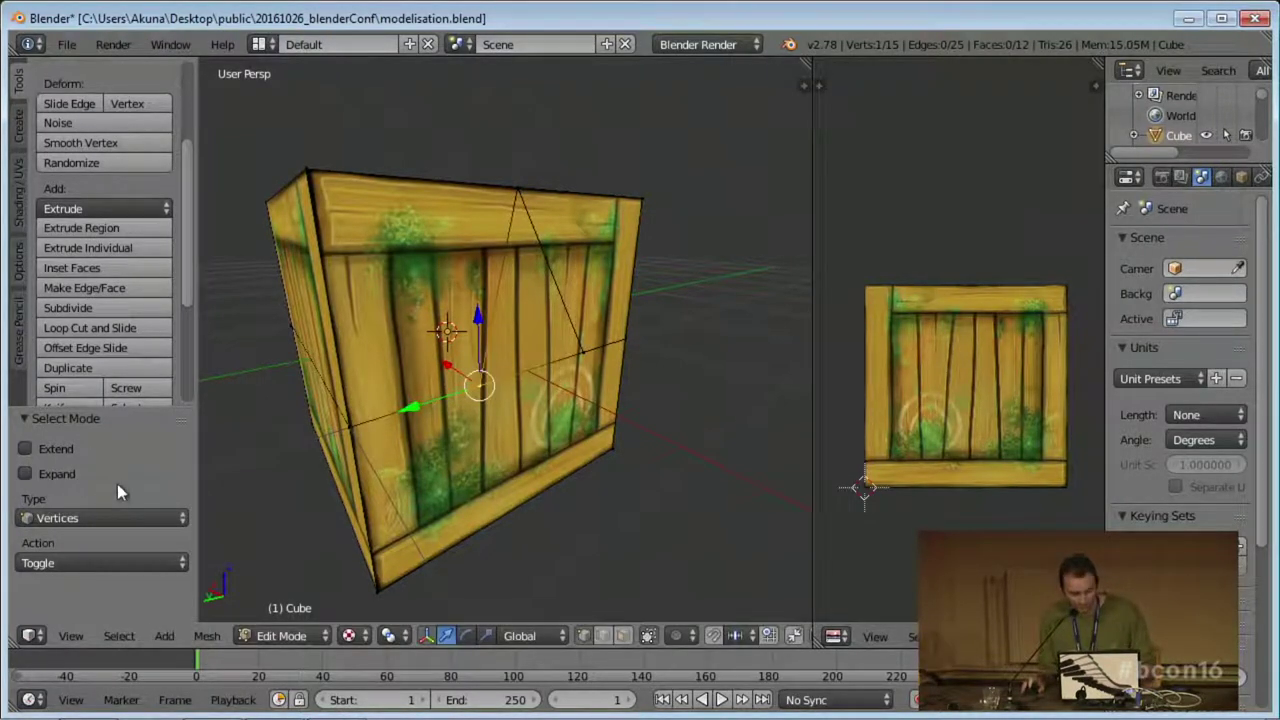
# Return the crate to Object Mode, check the Modeling slide in the presentation and come back to Blender.
pyautogui.scroll(-3, 185, 290)
pyautogui.scroll(2, 190, 305)
pyautogui.moveTo(361, 431); pyautogui.dragTo(508, 409, button='middle')
pyautogui.press('Tab')
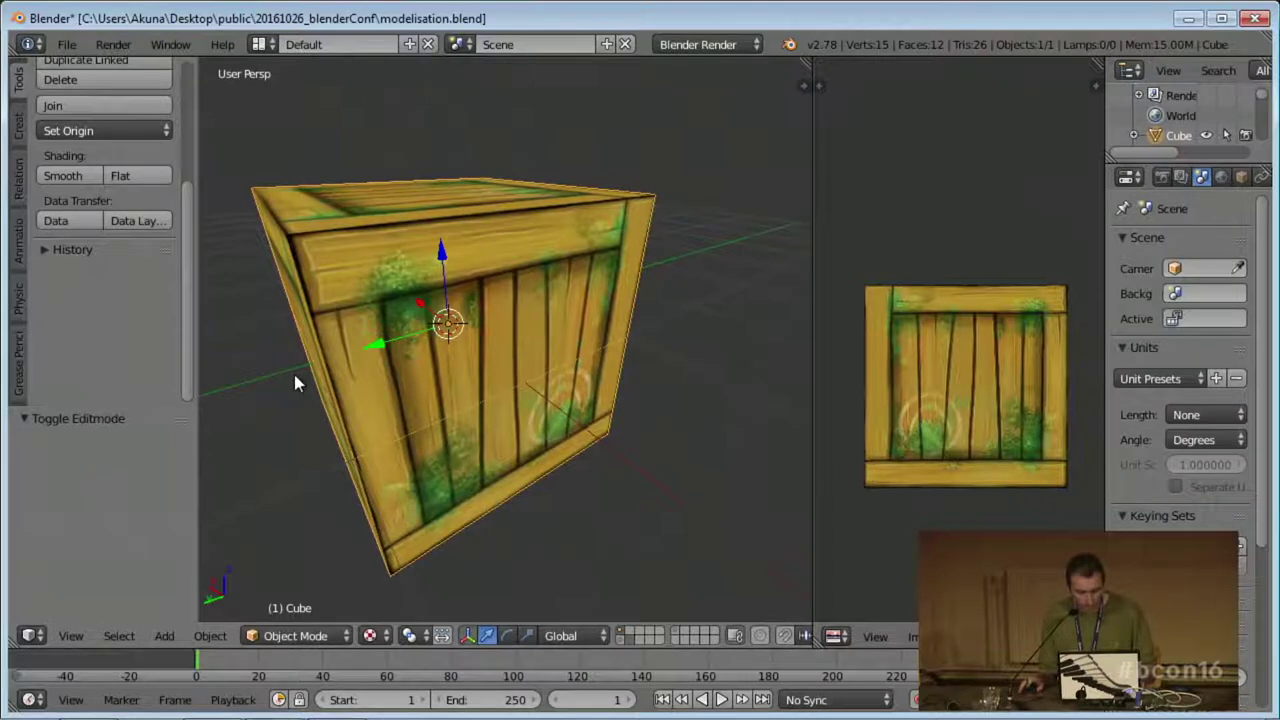
pyautogui.hotkey('alt', 'Tab')
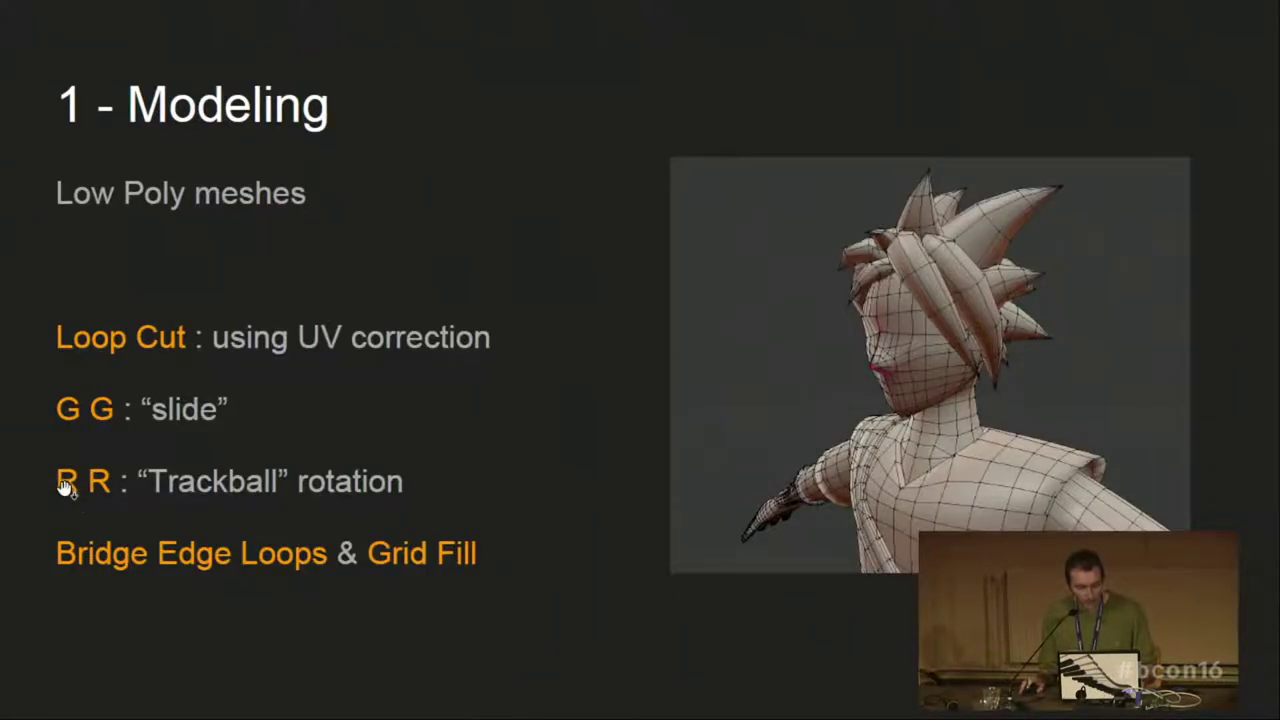
pyautogui.hotkey('alt', 'Tab')
pyautogui.scroll(-2, 540, 393)
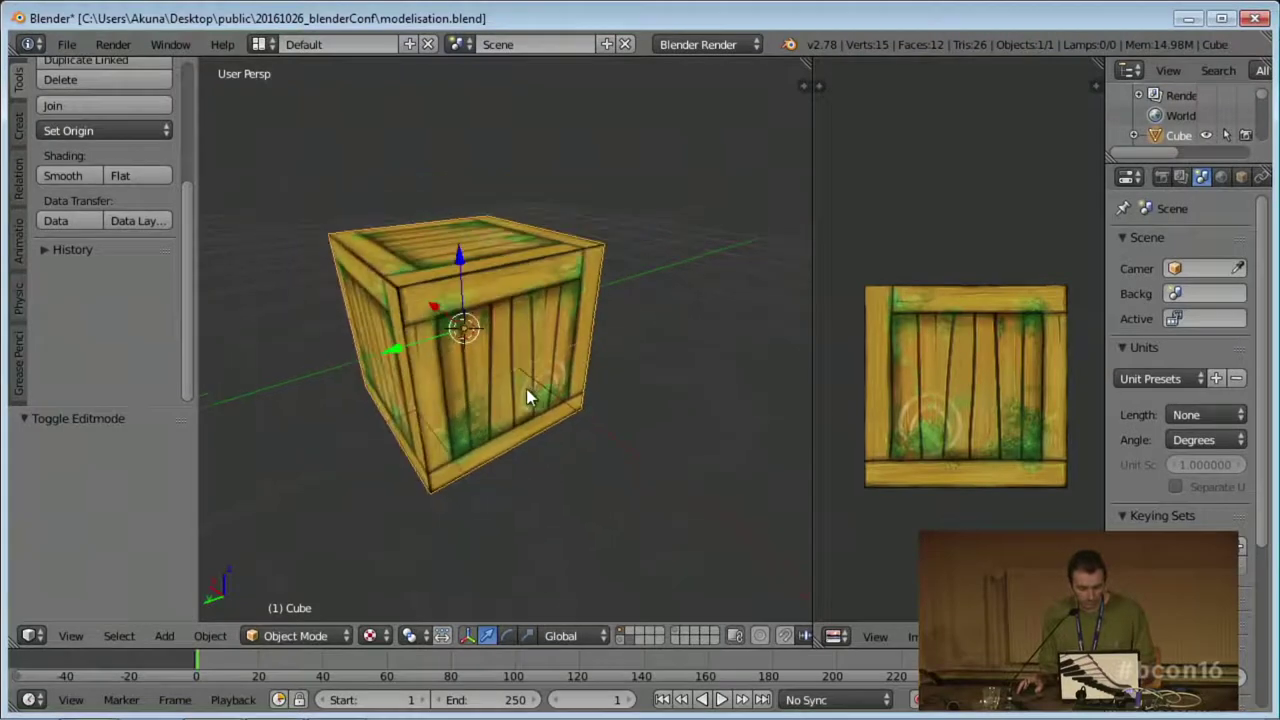
# Show the layer containing the rock models and set the viewport to solid shading.
pyautogui.click(675, 631)
pyautogui.scroll(-5, 546, 306)
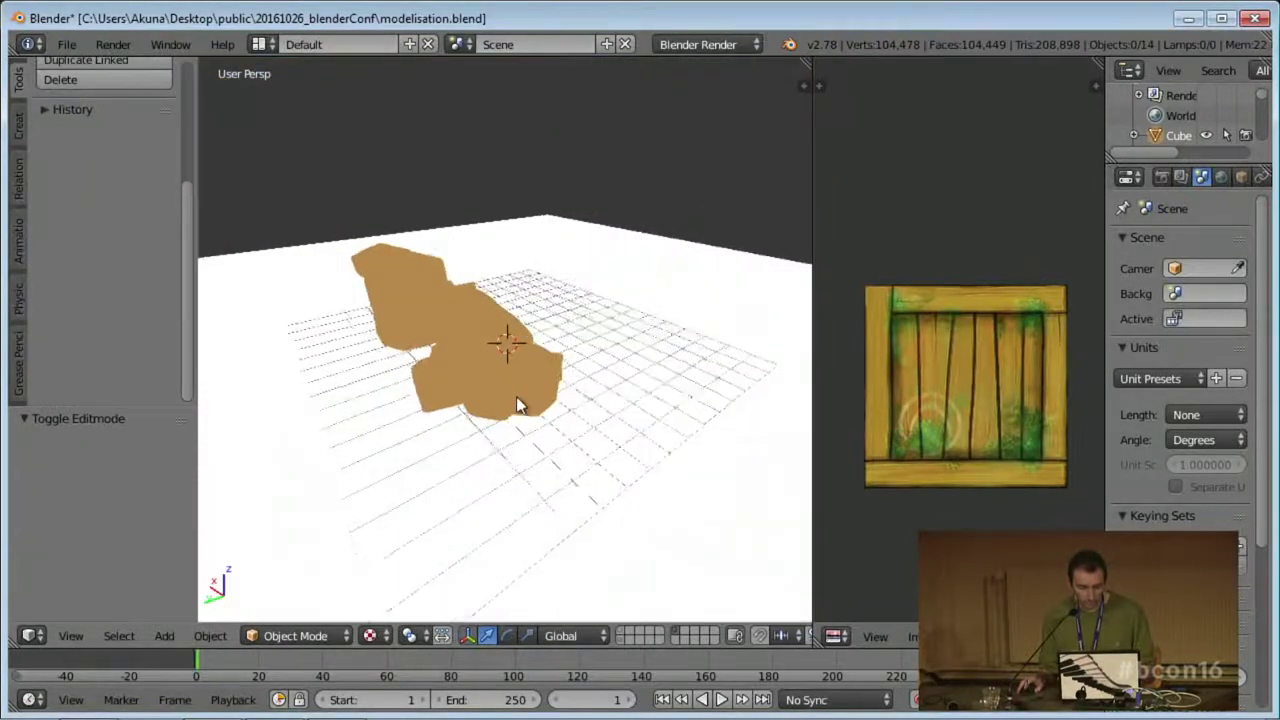
pyautogui.press('z')
pyautogui.press('z')
pyautogui.moveTo(606, 420); pyautogui.dragTo(498, 400, button='middle')
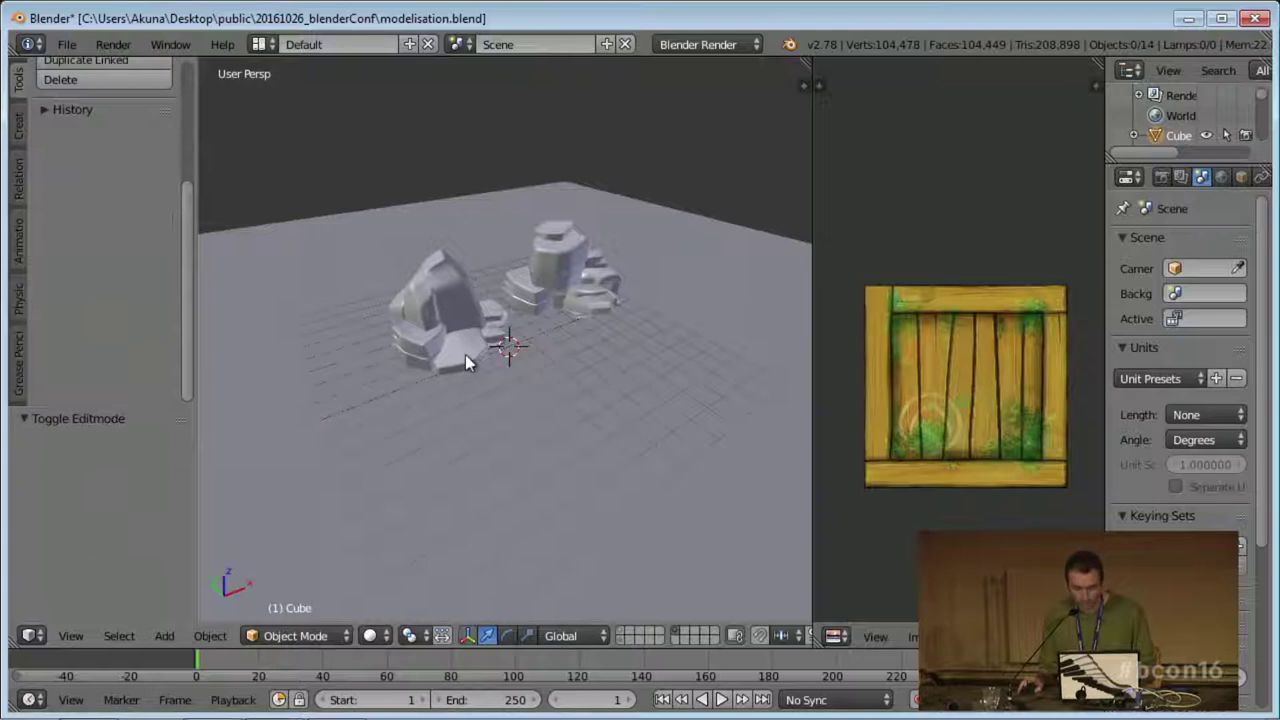
# Rotate the flat front rock of the left-hand rock group freely with trackball rotation.
pyautogui.rightClick(464, 354)
pyautogui.scroll(4, 503, 395)
pyautogui.moveTo(586, 371)
pyautogui.mouseDown(button='middle')
pyautogui.moveTo(533, 328)
pyautogui.moveTo(553, 390)
pyautogui.moveTo(590, 370)
pyautogui.mouseUp(button='middle')
pyautogui.press('r')
pyautogui.press('r')
pyautogui.click(556, 322)
# Select the low front rock of the right-hand rock group and rotate it freely with trackball rotation.
pyautogui.rightClick(616, 343)
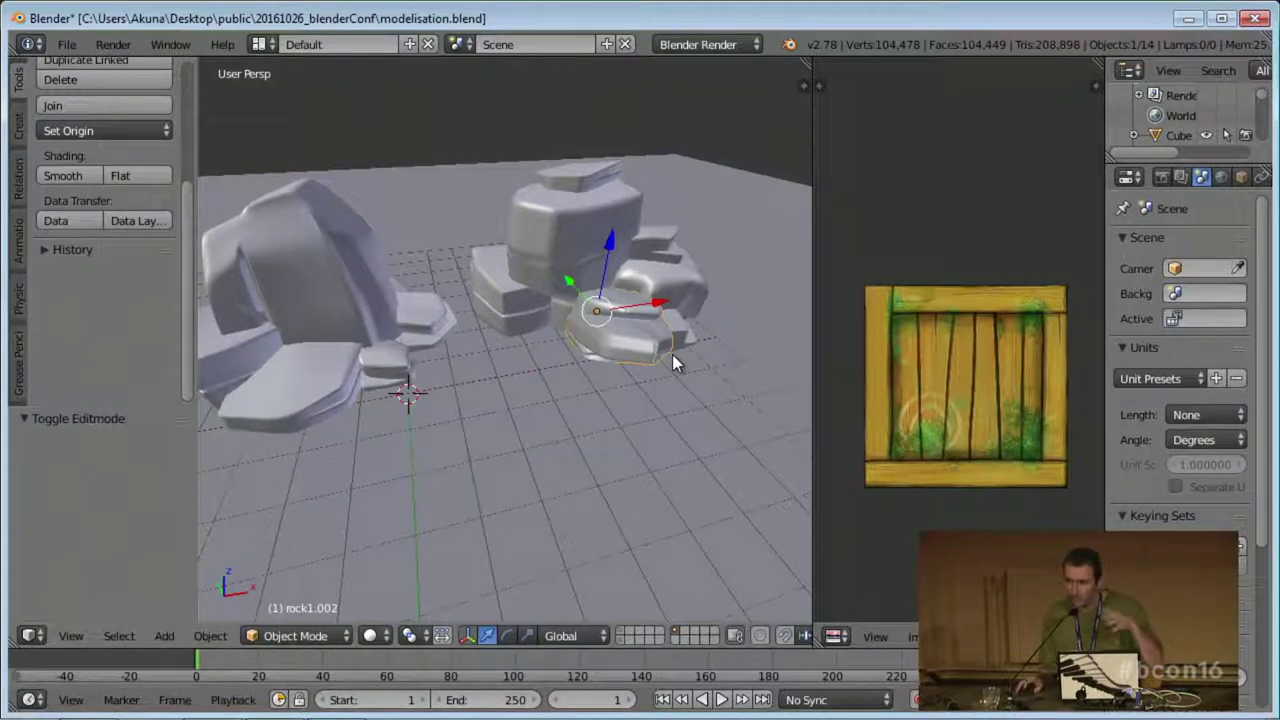
pyautogui.press('r')
pyautogui.press('r')
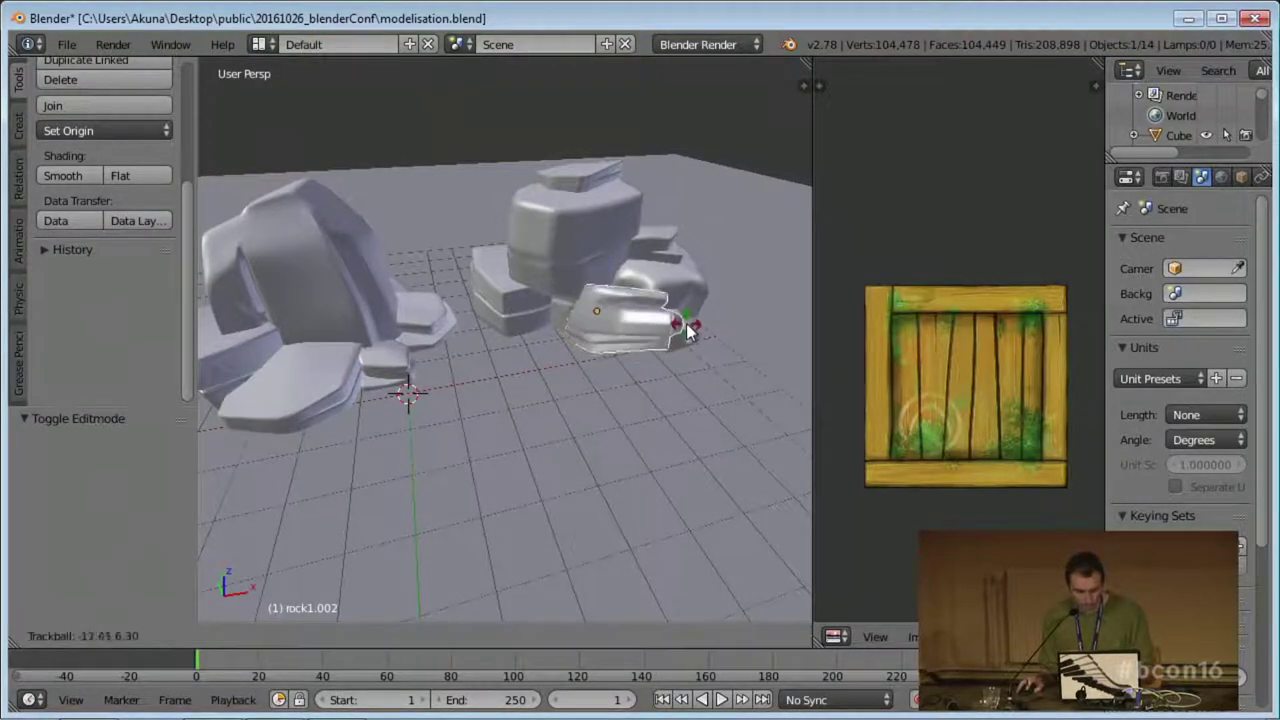
pyautogui.click(670, 322)
# Move the selected rock along the X axis, away from its group, and trackball-rotate it by -9.74° and -20.626°.
pyautogui.press('g')
pyautogui.press('x')
pyautogui.click(651, 378)
pyautogui.moveTo(651, 378); pyautogui.dragTo(623, 397, button='middle')
pyautogui.press('r')
pyautogui.press('r')
pyautogui.click(640, 385)
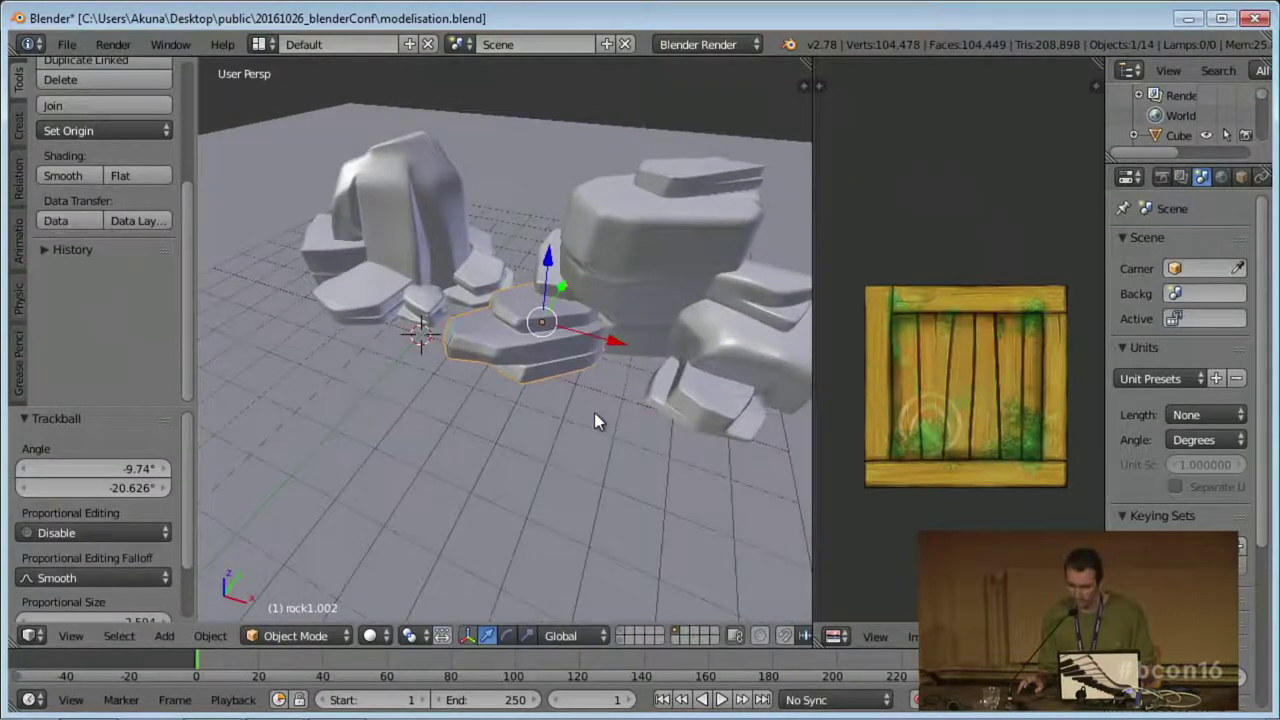
# Check the Modeling slide in the presentation, return to Blender and show the layer containing the crate.
pyautogui.moveTo(545, 415); pyautogui.dragTo(563, 398, button='middle')
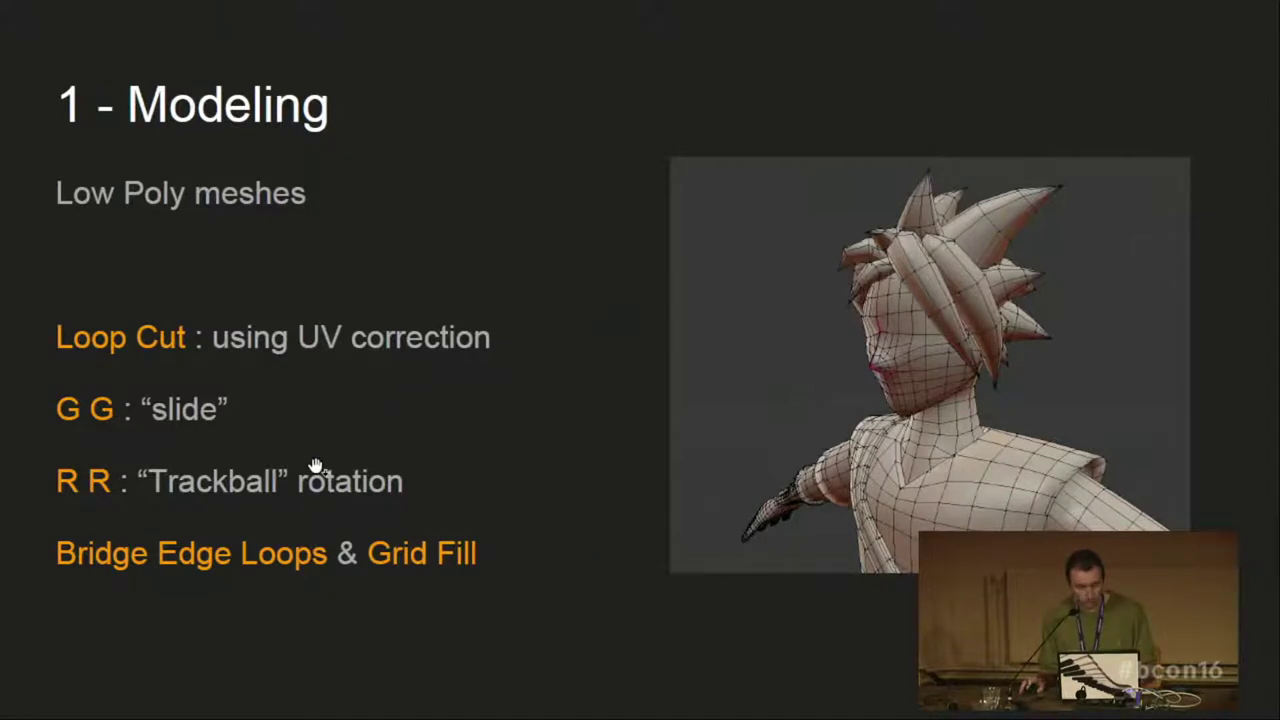
pyautogui.hotkey('alt', 'Tab')
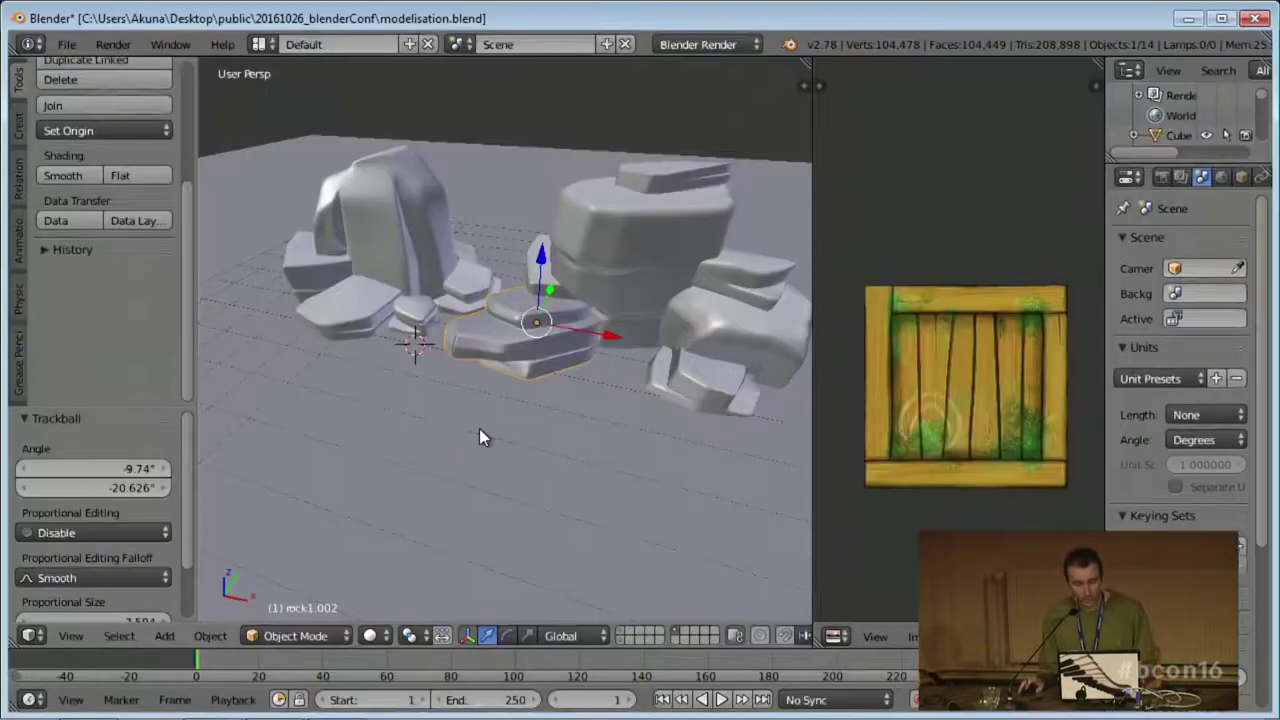
pyautogui.click(622, 631)
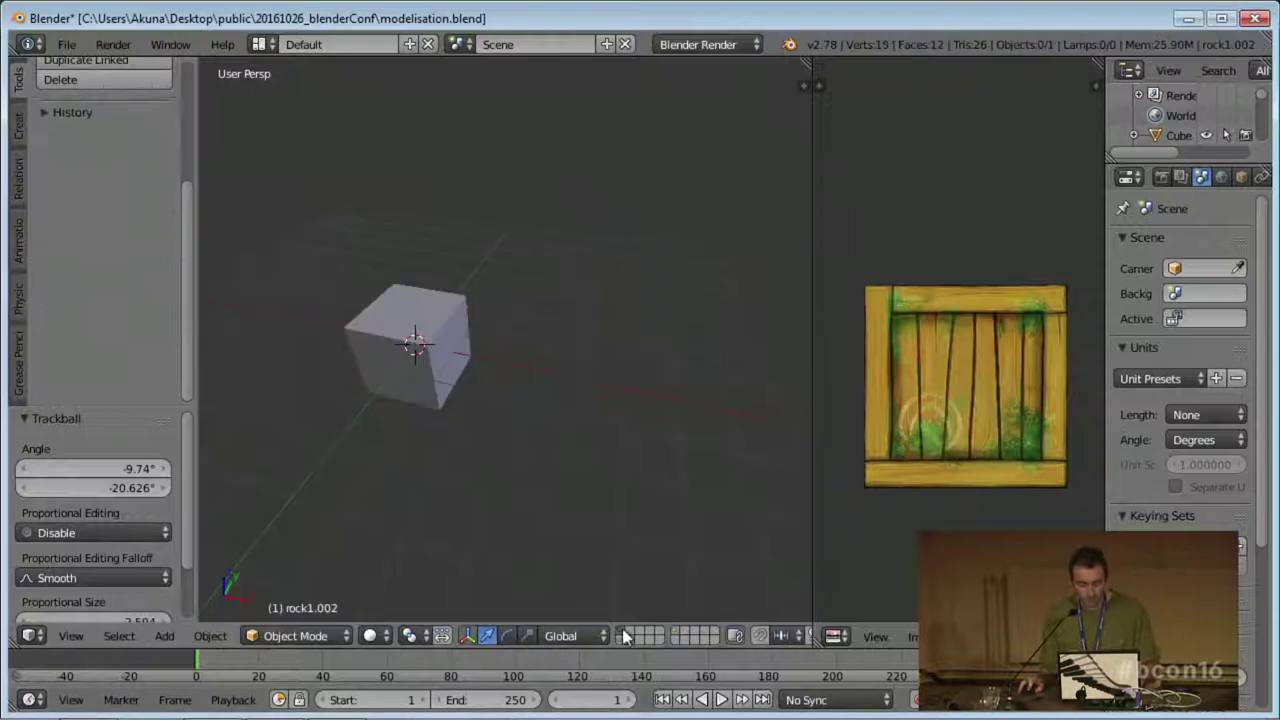
# Delete the crate and add a new cube mesh in its place.
pyautogui.rightClick(419, 367)
pyautogui.press('Delete')
pyautogui.moveTo(532, 390); pyautogui.dragTo(458, 425, button='middle')
pyautogui.moveTo(515, 462); pyautogui.dragTo(531, 412, button='middle')
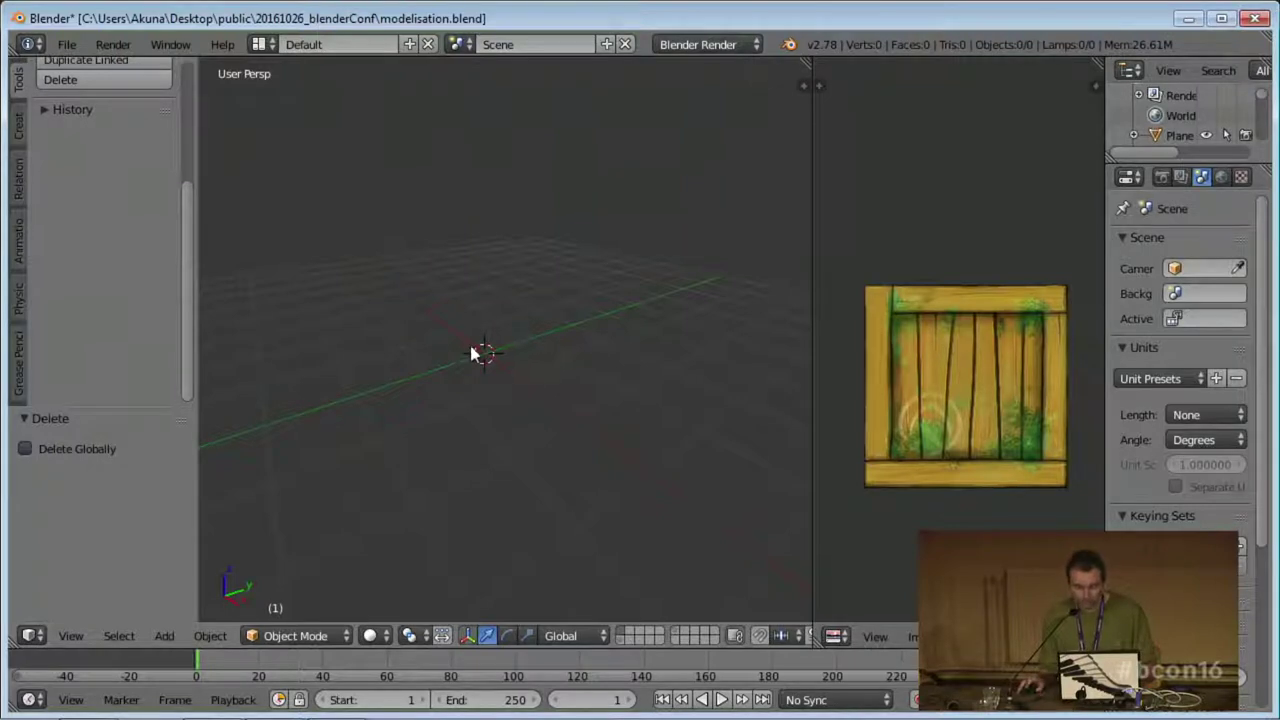
pyautogui.hotkey('shift', 'a')
pyautogui.moveTo(515, 336)
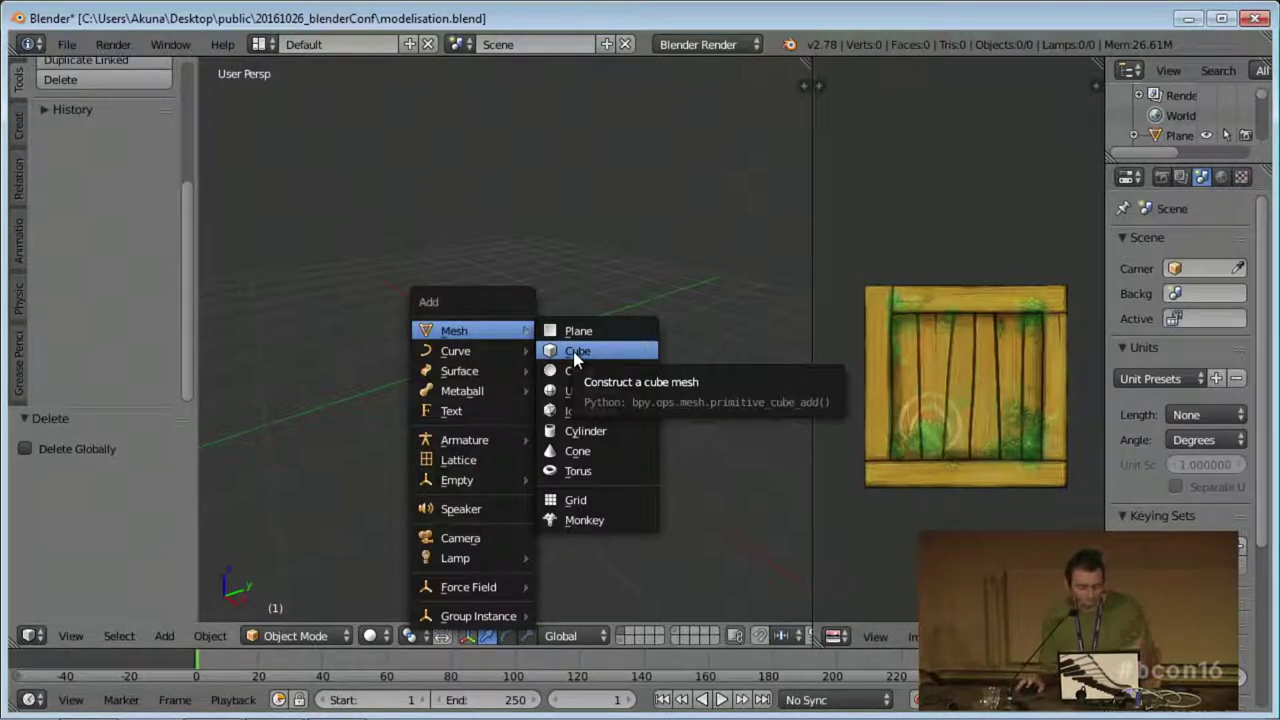
pyautogui.click(575, 351)
pyautogui.scroll(-3, 560, 345)
# In Edit Mode, shape the cube into a thin wall by scaling it 0.271 along X, wider along Y and 1.748 along Z.
pyautogui.press('Tab')
pyautogui.press('s')
pyautogui.press('x')
pyautogui.click(528, 354)
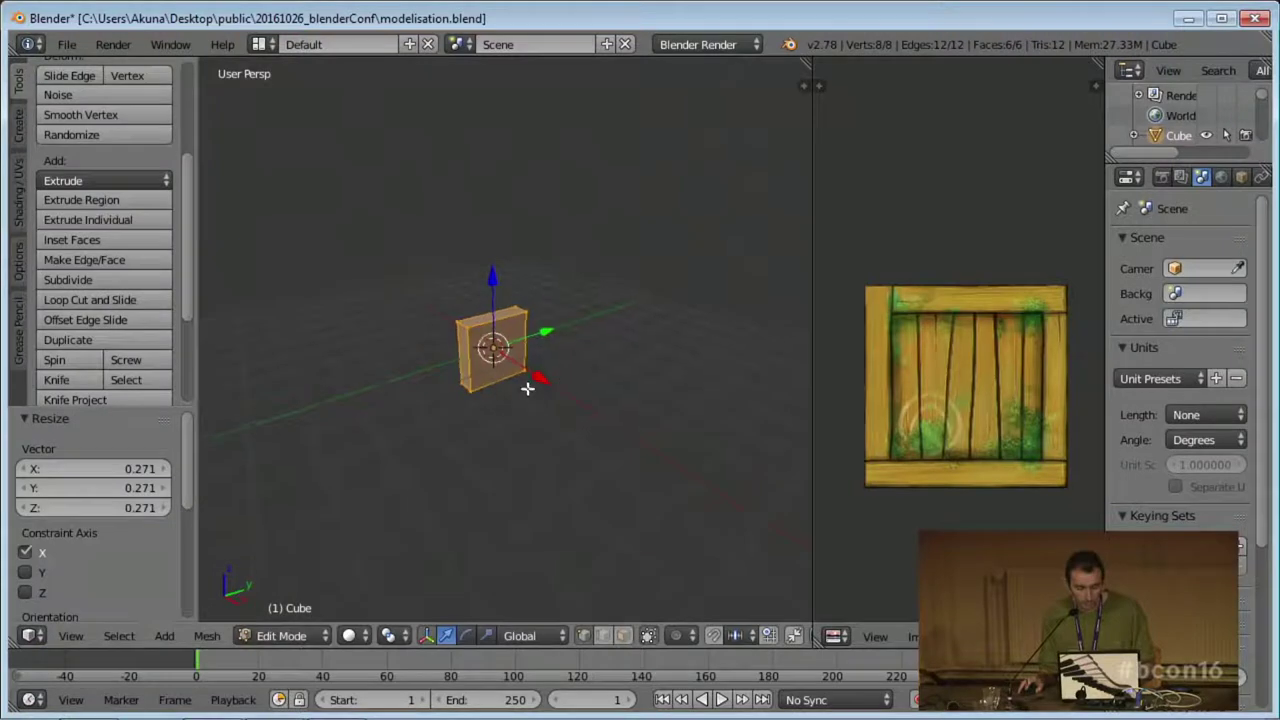
pyautogui.press('s')
pyautogui.press('y')
pyautogui.click(680, 337)
pyautogui.press('s')
pyautogui.press('z')
pyautogui.click(626, 414)
pyautogui.moveTo(626, 414); pyautogui.dragTo(516, 349, button='middle')
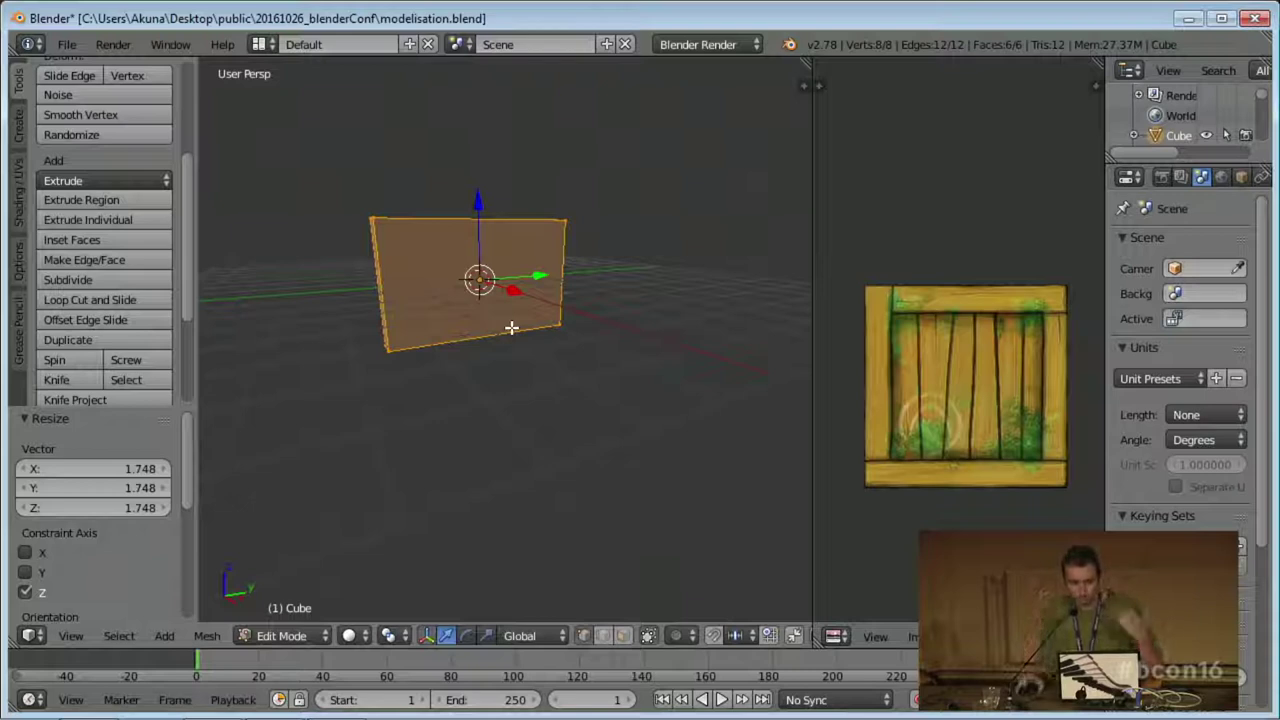
# Add two evenly spaced vertical loop cuts and two evenly spaced horizontal loop cuts to the wall.
pyautogui.hotkey('ctrl', 'r')
pyautogui.scroll(1, 478, 229)
pyautogui.click(478, 229)
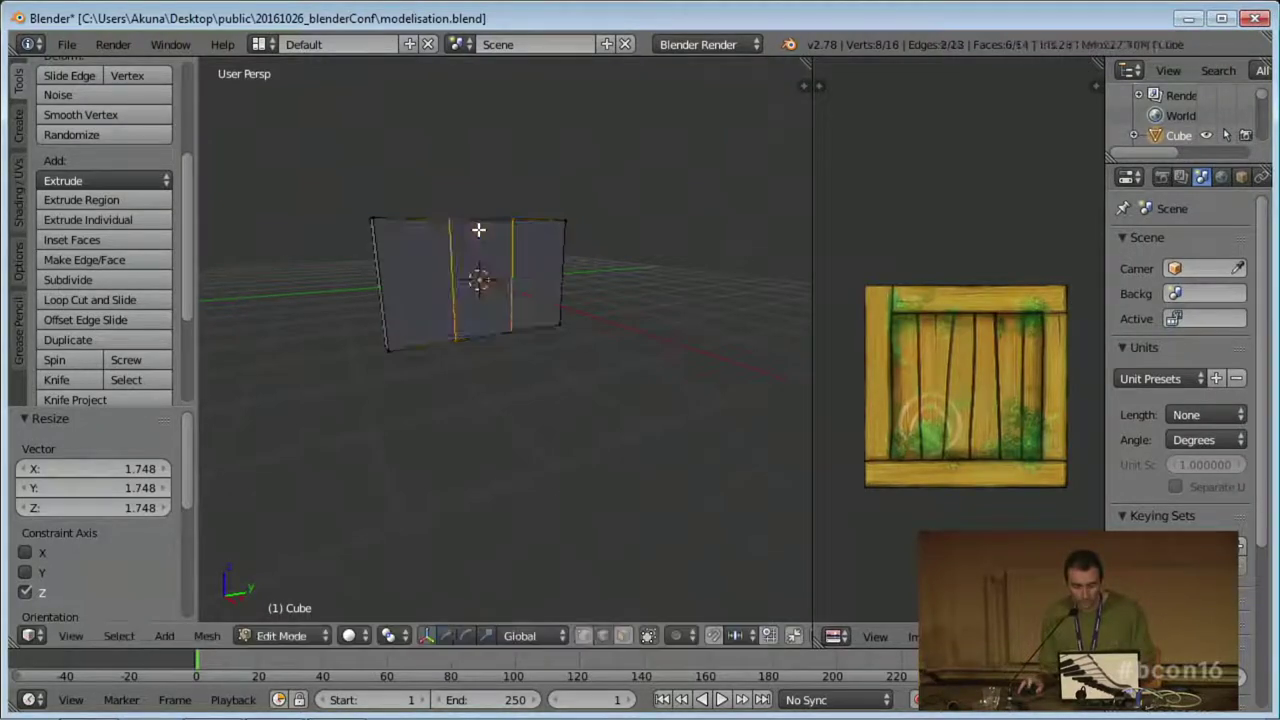
pyautogui.rightClick(514, 314)
pyautogui.hotkey('ctrl', 'r')
pyautogui.click(535, 290)
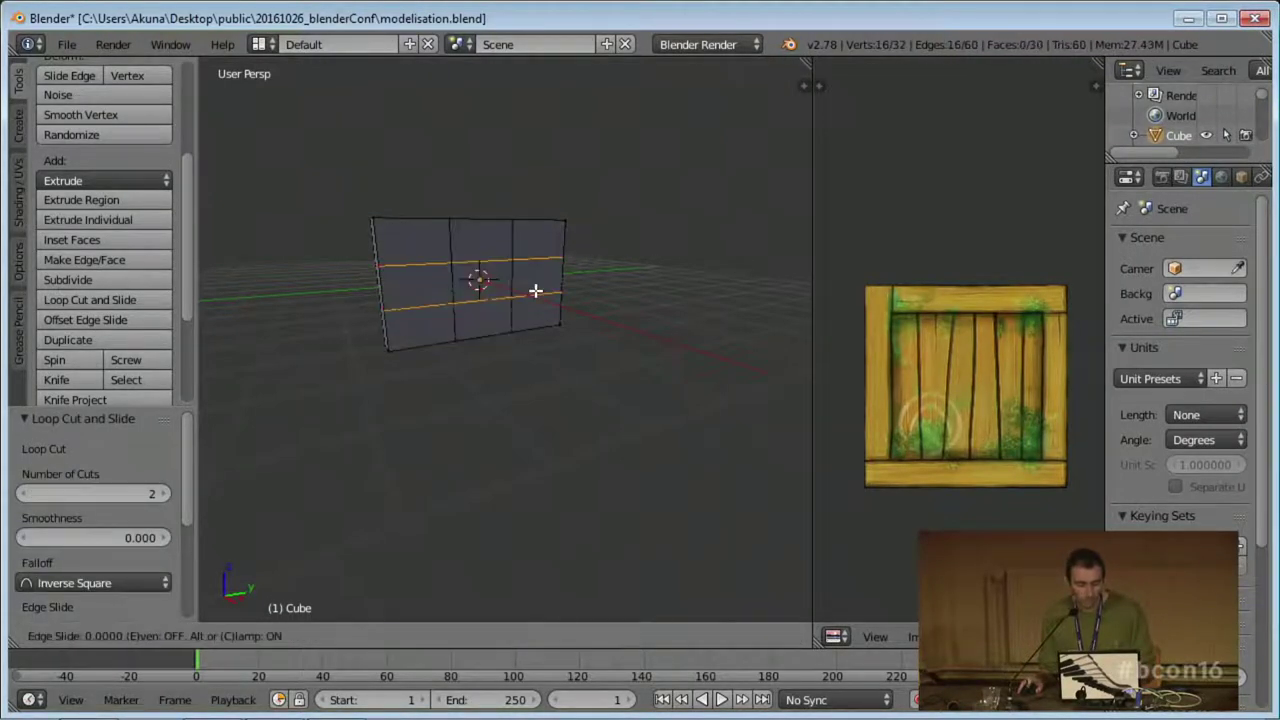
pyautogui.rightClick(515, 300)
# Select the wall's opposite centre faces in face selection mode and connect them with Bridge Edge Loops to open a window.
pyautogui.hotkey('ctrl', 'Tab')
pyautogui.click(488, 354)
pyautogui.rightClick(478, 287)
pyautogui.moveTo(477, 291); pyautogui.dragTo(583, 366, button='middle')
pyautogui.keyDown('shift'); pyautogui.rightClick(439, 323); pyautogui.keyUp('shift')
pyautogui.moveTo(532, 412); pyautogui.dragTo(439, 366, button='middle')
pyautogui.press('space')
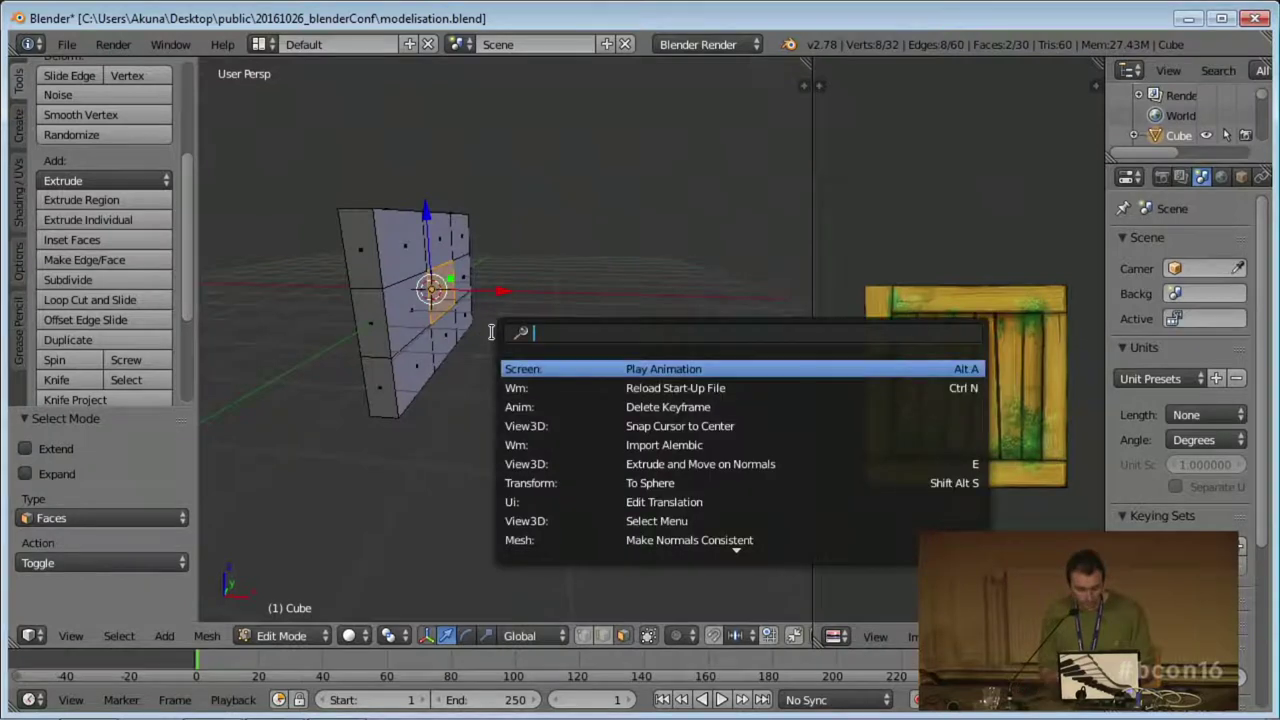
pyautogui.write('brid')
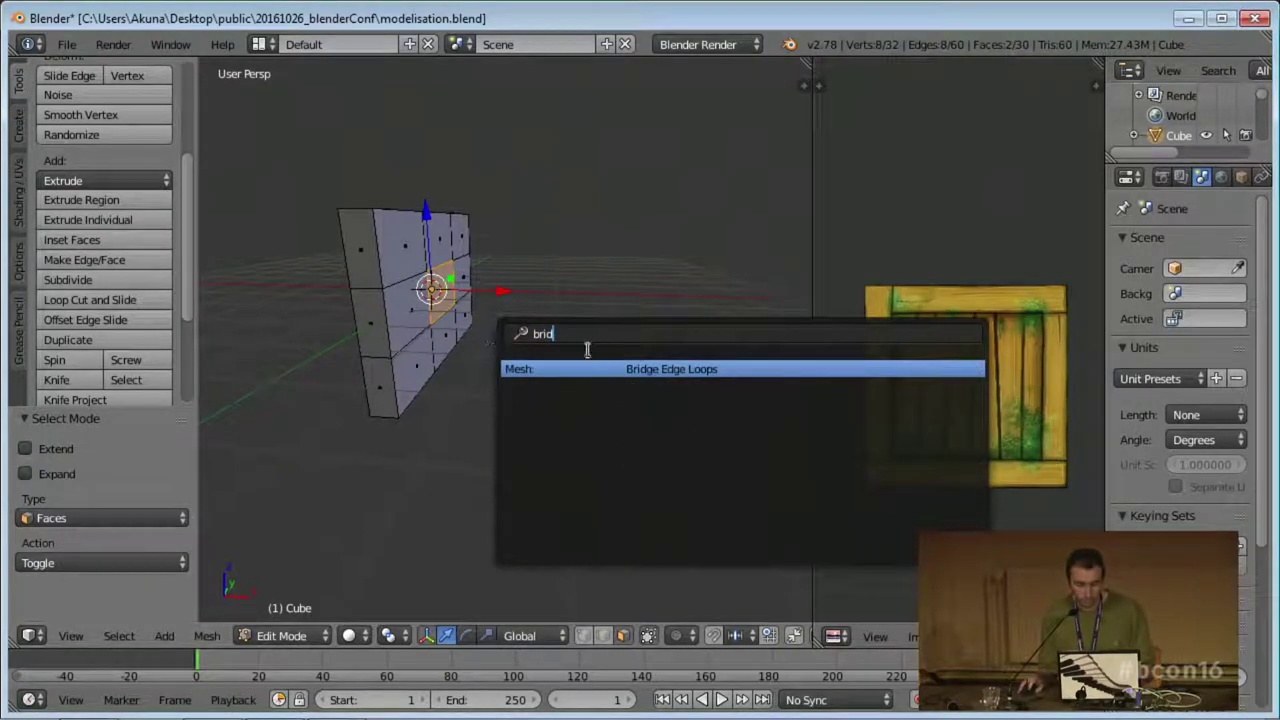
pyautogui.click(677, 370)
pyautogui.moveTo(666, 417); pyautogui.dragTo(590, 430, button='middle')
pyautogui.scroll(4, 509, 413)
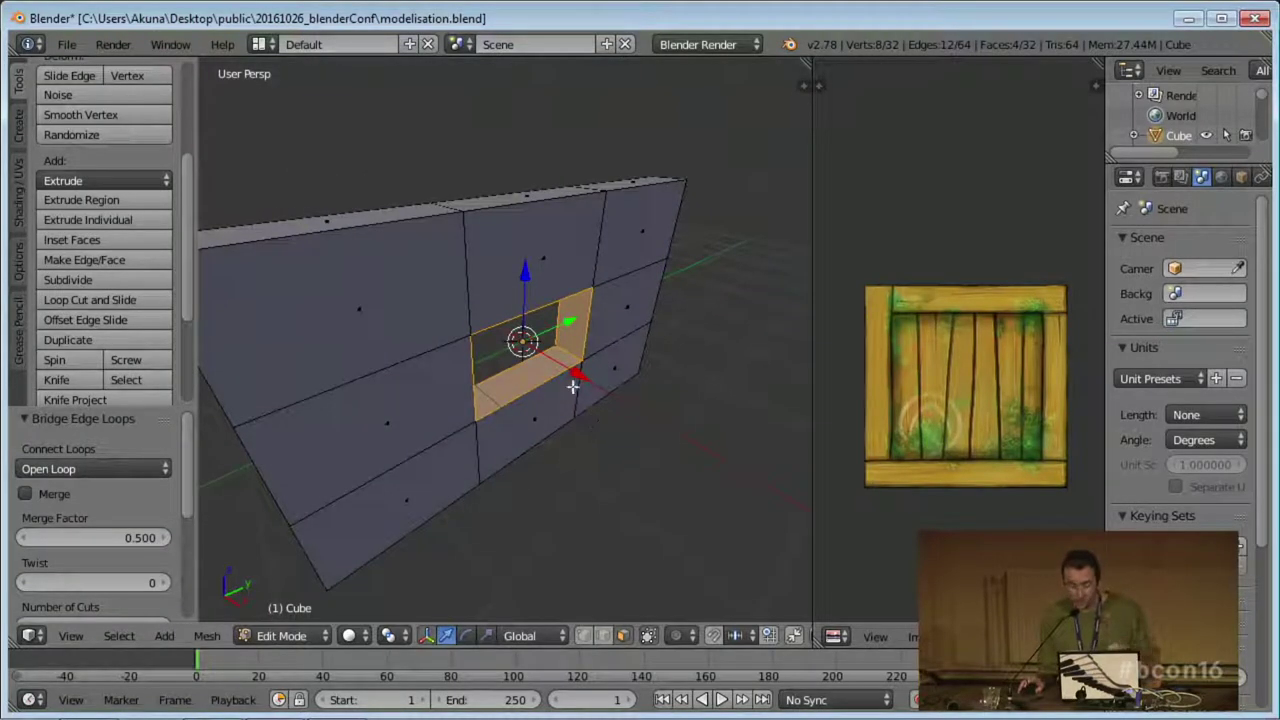
# Examine the window opening and locate the Bridge Edge Loops command among the mesh specials.
pyautogui.moveTo(577, 387); pyautogui.dragTo(555, 372, button='middle')
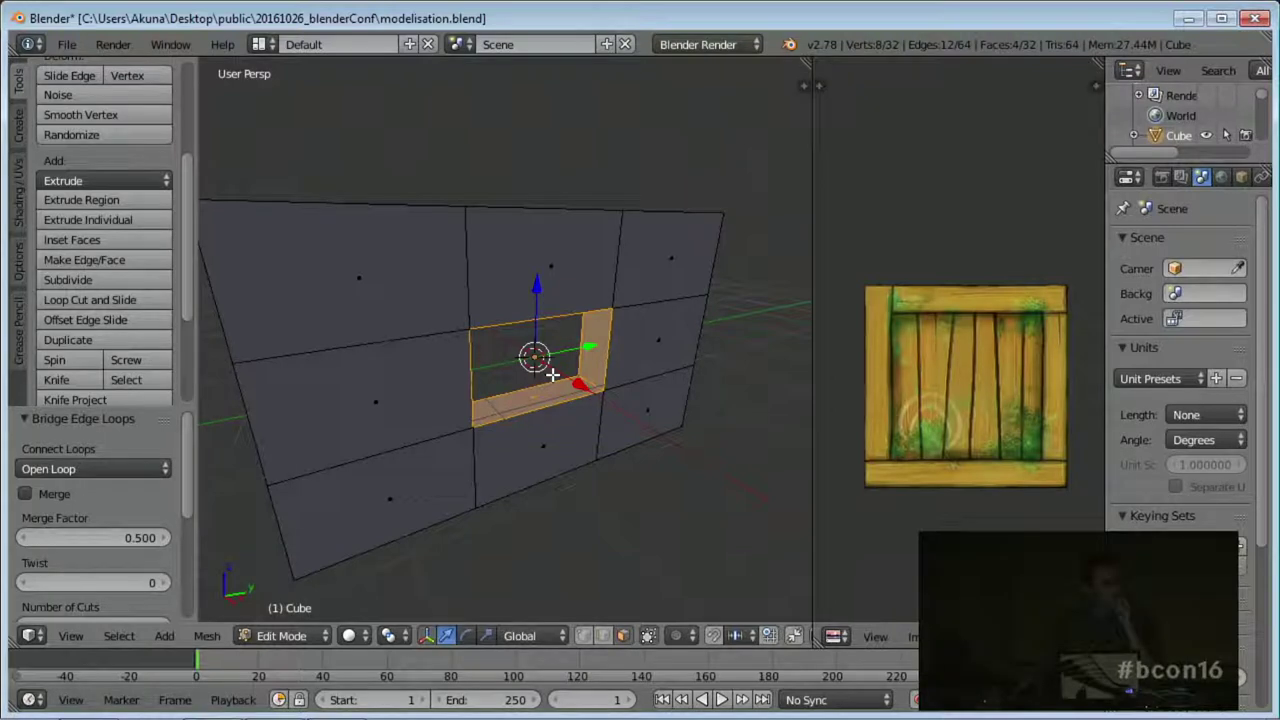
pyautogui.moveTo(544, 290); pyautogui.dragTo(566, 372, button='middle')
pyautogui.press('w')
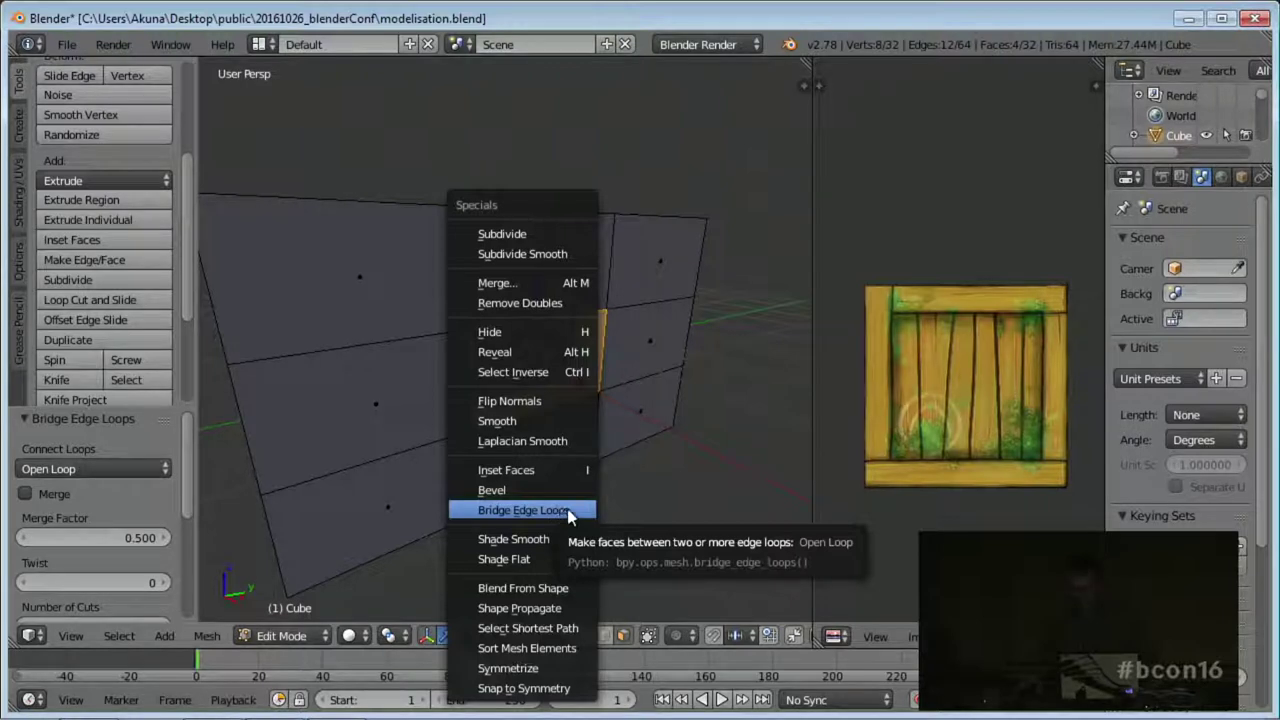
pyautogui.click(538, 512)
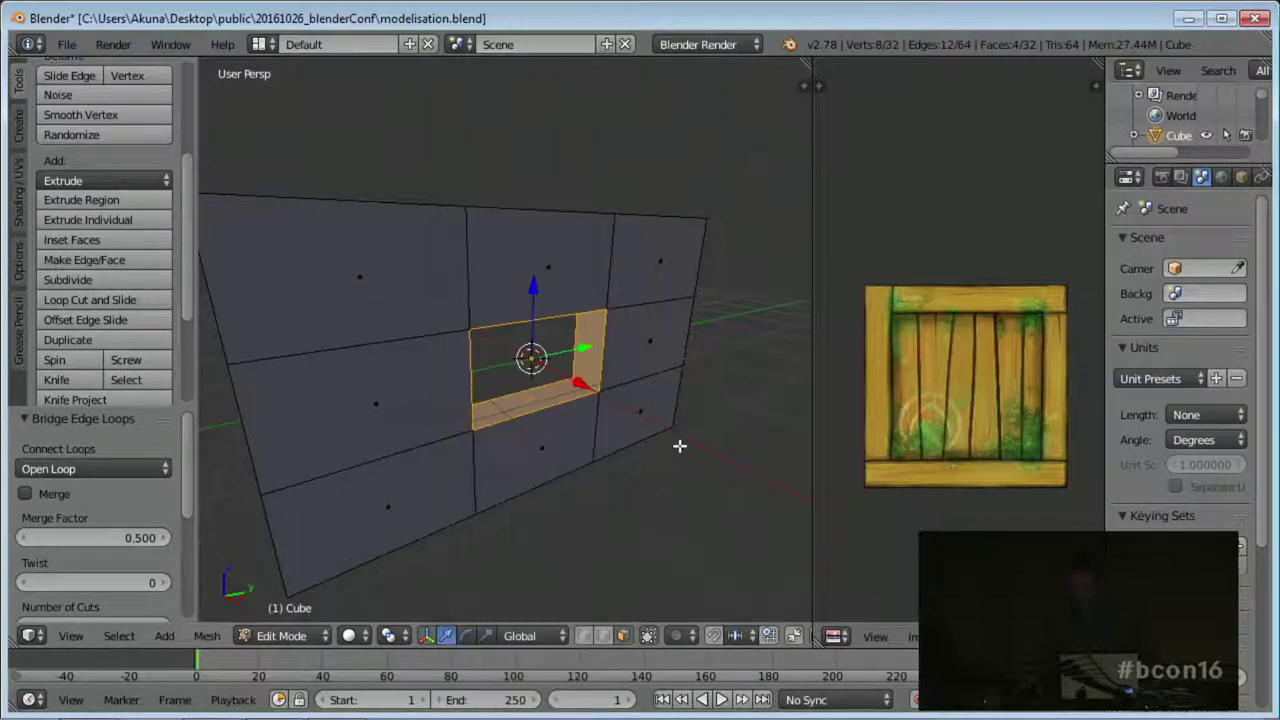
pyautogui.moveTo(530, 445); pyautogui.dragTo(548, 378, button='middle')
# Return the wall to Object Mode and delete it.
pyautogui.press('Tab')
pyautogui.press('Tab')
pyautogui.press('Tab')
pyautogui.press('Tab')
pyautogui.press('Tab')
pyautogui.press('x')
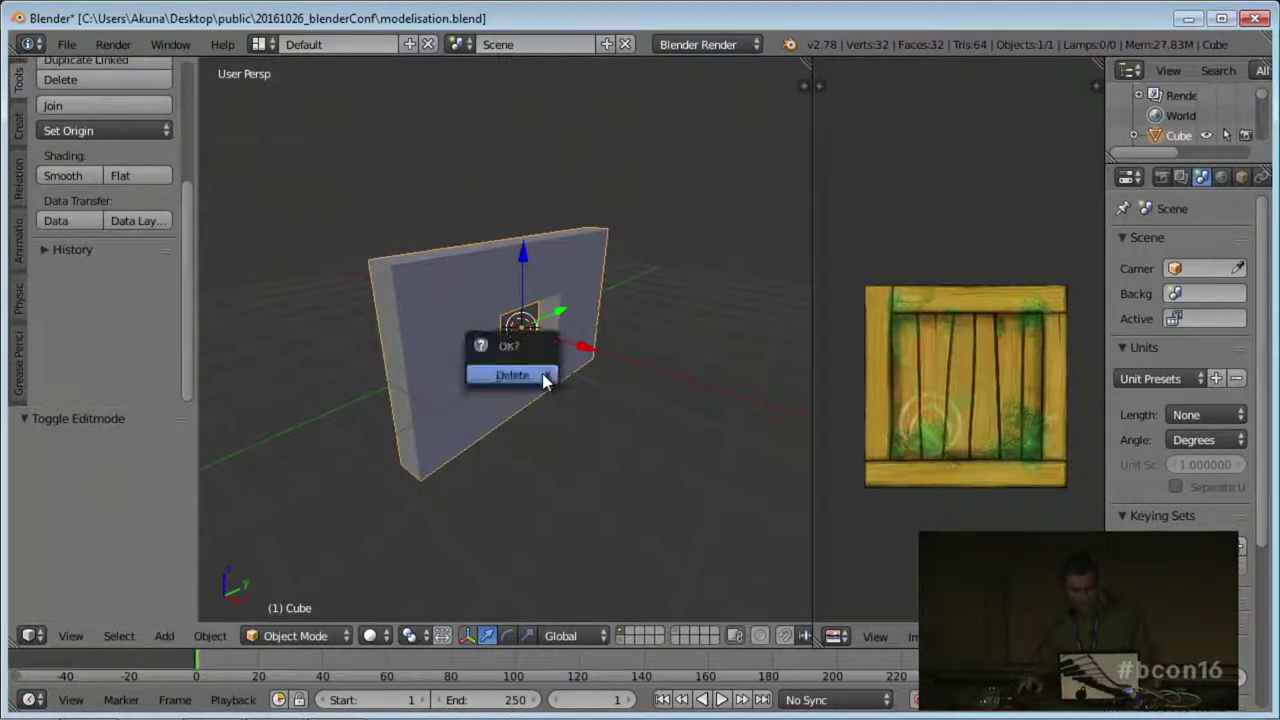
pyautogui.click(543, 376)
# Add a plane mesh and enter Edit Mode on it.
pyautogui.hotkey('shift', 'a')
pyautogui.moveTo(547, 336)
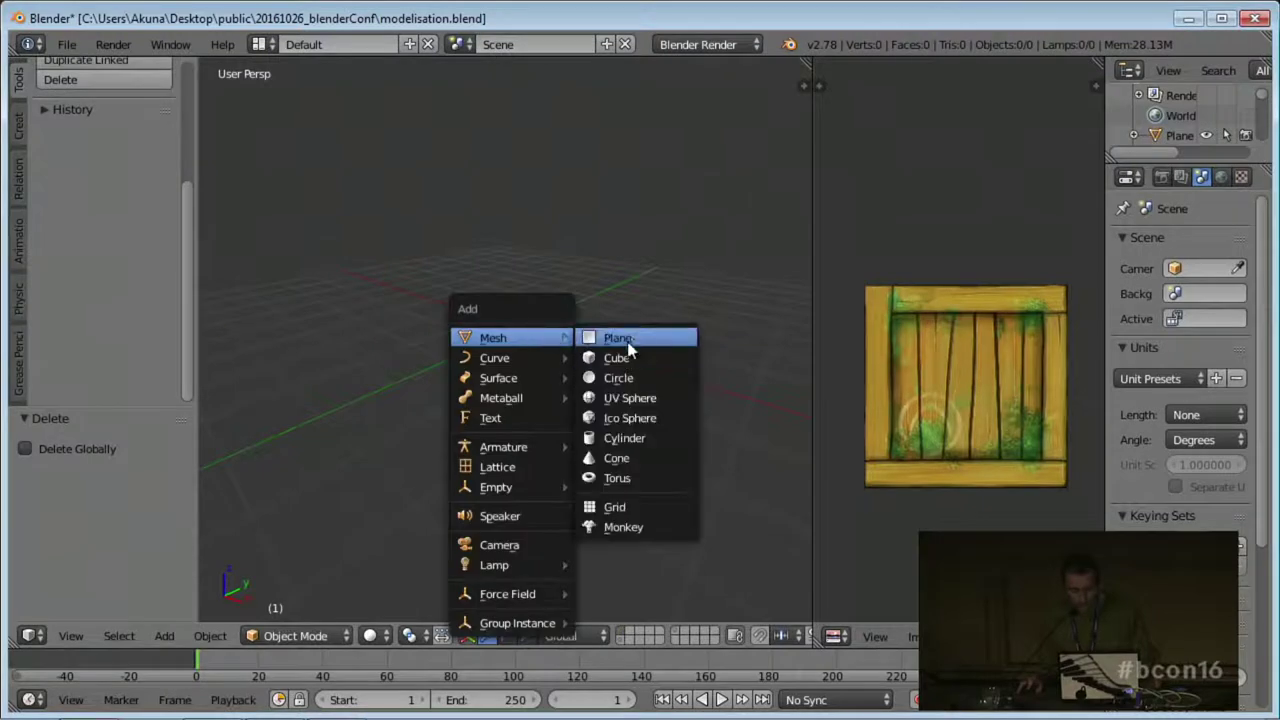
pyautogui.click(630, 340)
pyautogui.moveTo(633, 369); pyautogui.dragTo(566, 404, button='middle')
pyautogui.press('Tab')
# Divide the plane with three evenly spaced loop cuts in one direction and two in the other.
pyautogui.hotkey('ctrl', 'r')
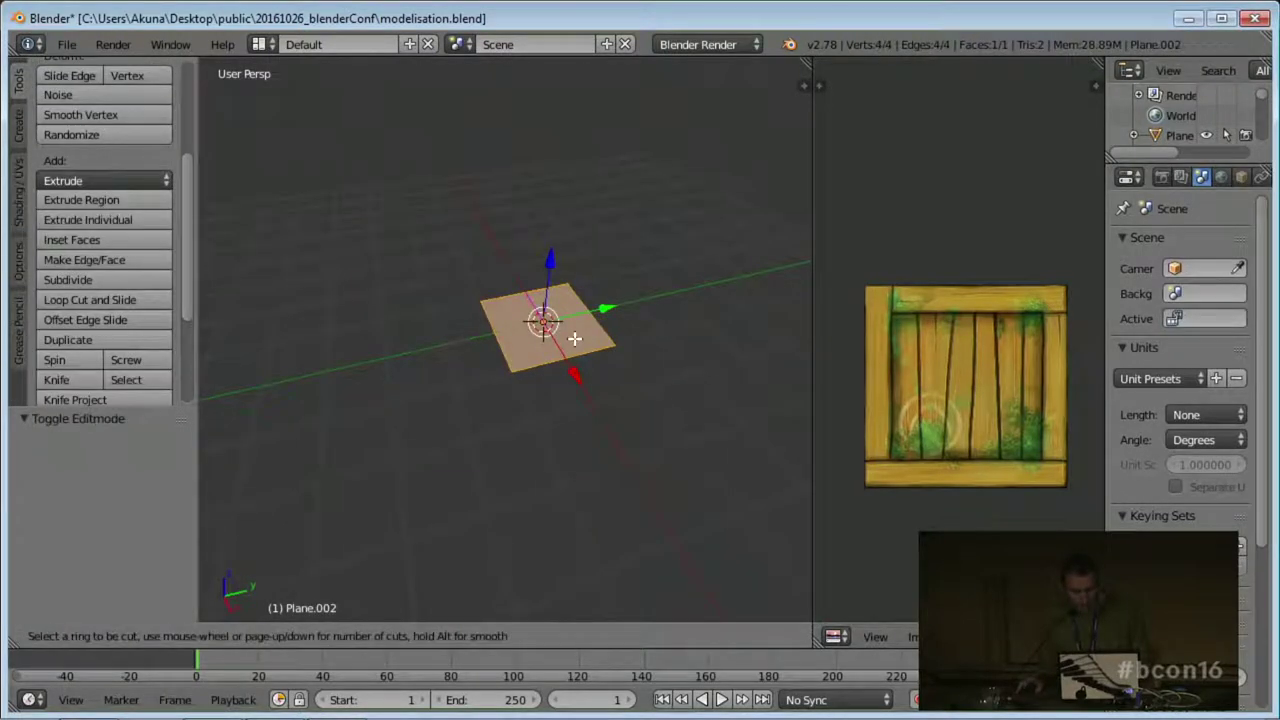
pyautogui.scroll(2, 594, 318)
pyautogui.click(593, 318)
pyautogui.rightClick(591, 325)
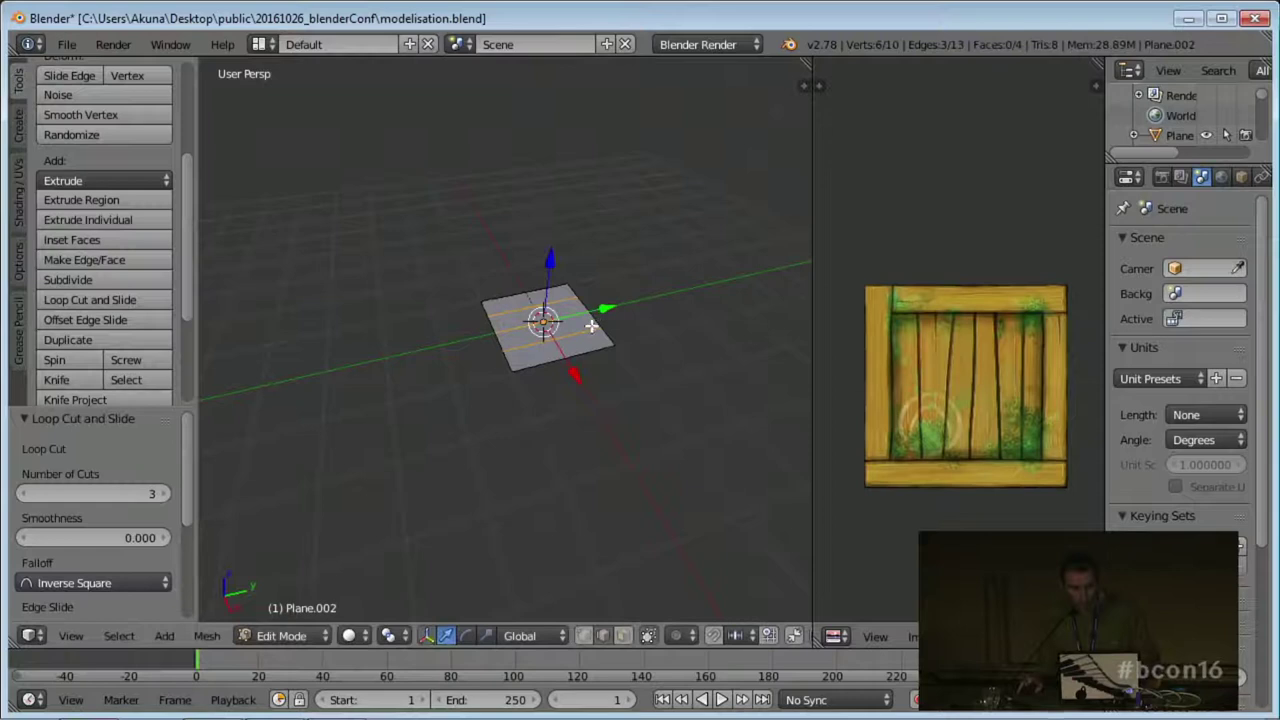
pyautogui.hotkey('ctrl', 'r')
pyautogui.scroll(-1, 553, 323)
pyautogui.click(553, 323)
pyautogui.rightClick(577, 390)
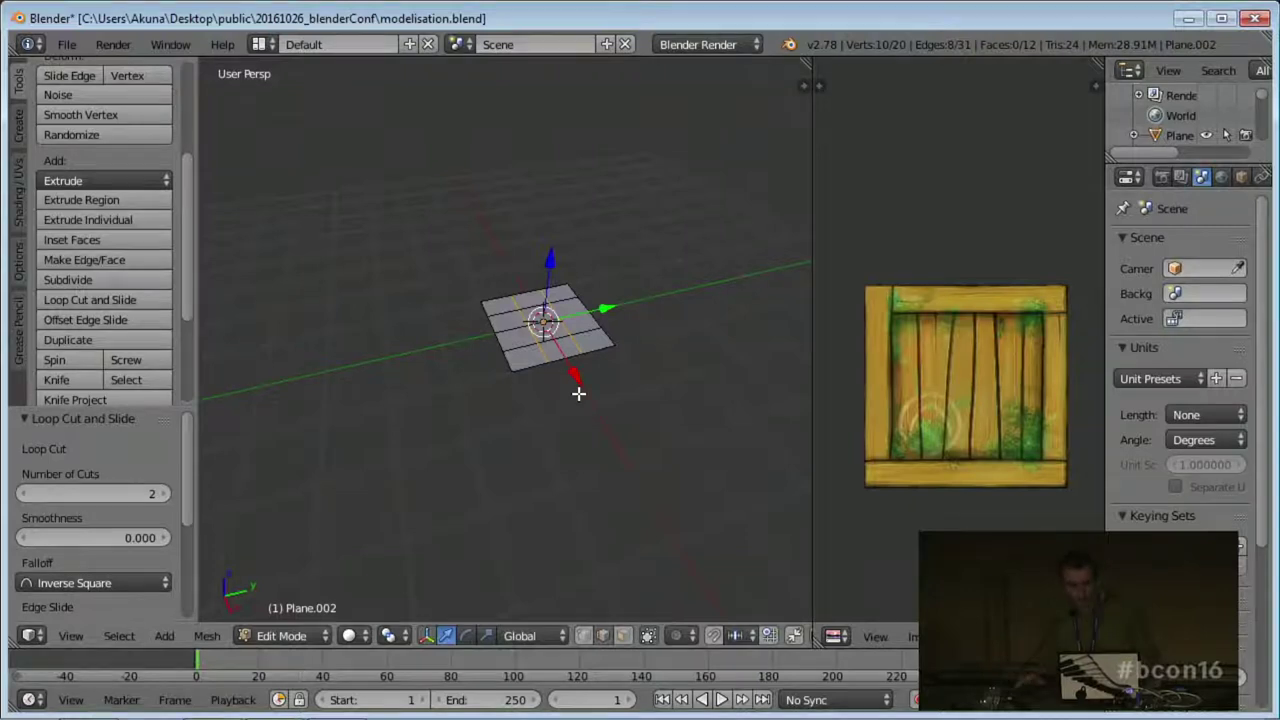
pyautogui.scroll(4, 570, 392)
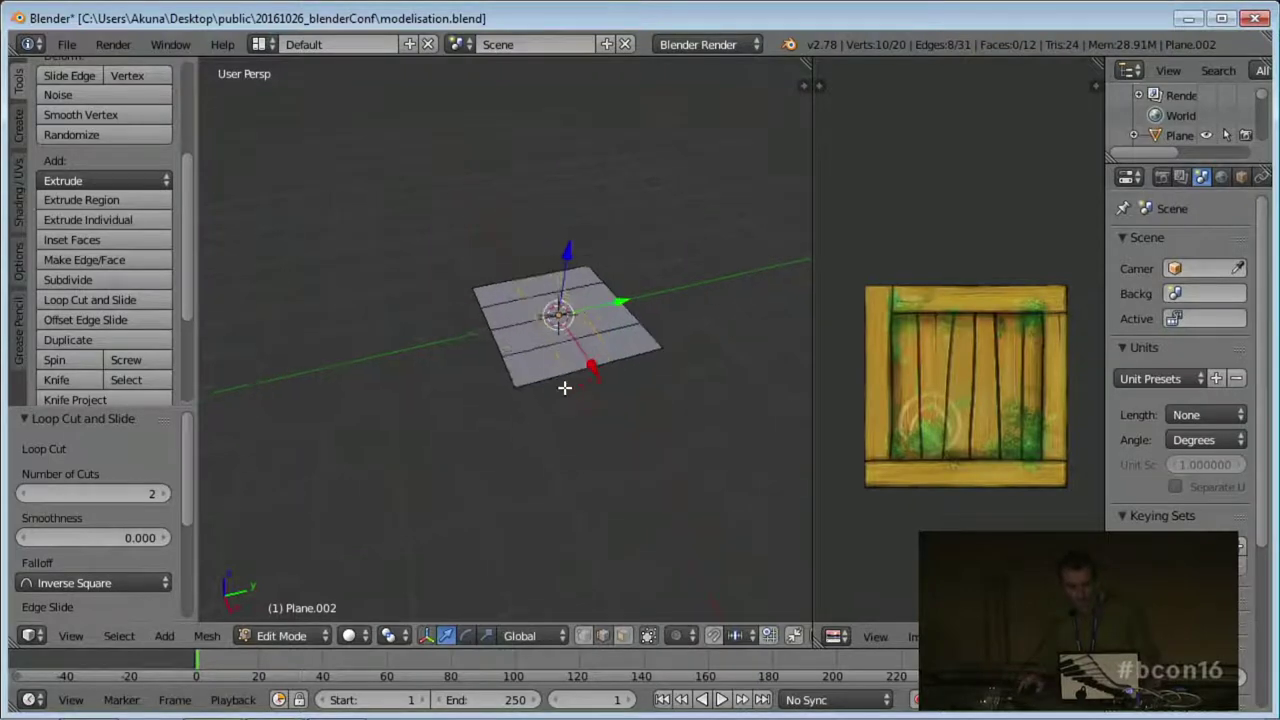
# Move the two middle edges of the plane's negative-Y end outward by X -0.303, Y -0.587 and Z -0.084.
pyautogui.moveTo(551, 349); pyautogui.dragTo(571, 349, button='middle')
pyautogui.hotkey('ctrl', 'Tab')
pyautogui.click(564, 327)
pyautogui.rightClick(380, 314)
pyautogui.keyDown('shift'); pyautogui.rightClick(408, 350); pyautogui.keyUp('shift')
pyautogui.press('g')
pyautogui.click(372, 338)
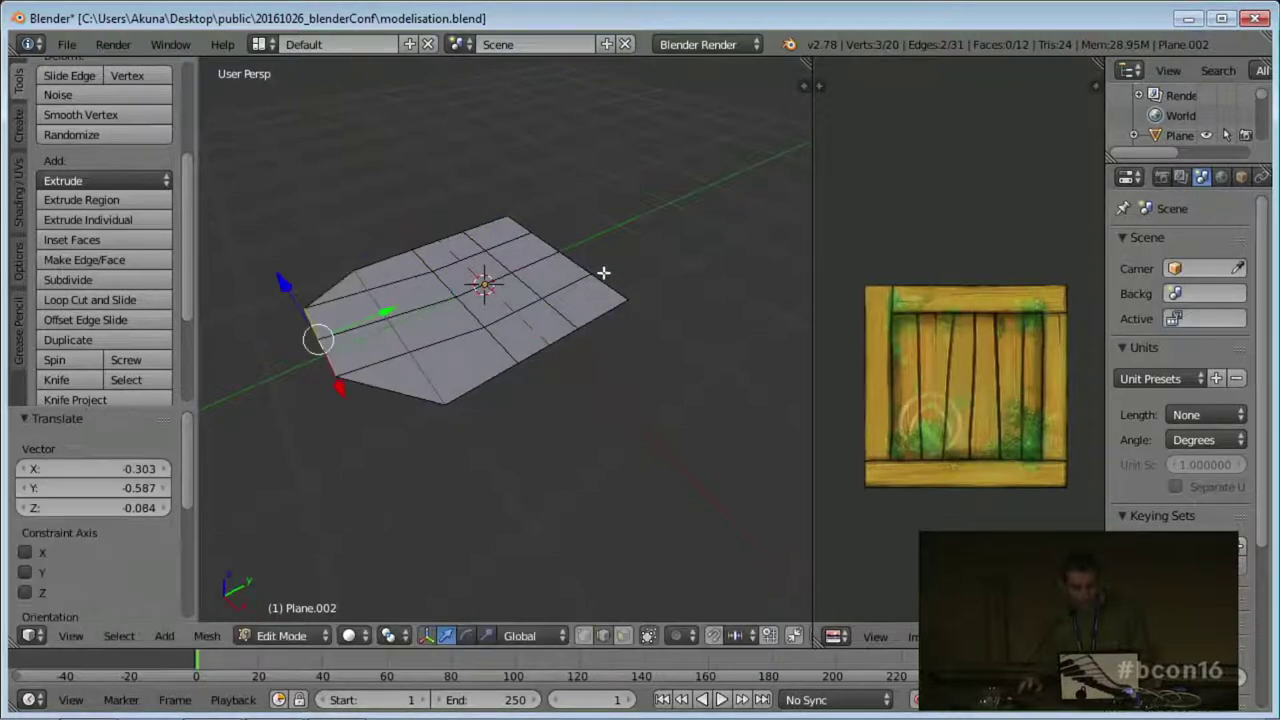
# Move the middle part of the plane's opposite end outward by X 0.362, Y 0.711 and Z 0.105.
pyautogui.rightClick(553, 243)
pyautogui.press('g')
pyautogui.click(638, 251)
# Select the entire outer boundary of the reshaped plane in edge selection mode and extrude it 1.286 upward along Z.
pyautogui.hotkey('ctrl', 'Tab')
pyautogui.click(600, 340)
pyautogui.keyDown('alt'); pyautogui.rightClick(592, 331); pyautogui.keyUp('alt')
pyautogui.keyDown('alt'); pyautogui.keyDown('shift'); pyautogui.rightClick(651, 281); pyautogui.keyUp('shift'); pyautogui.keyUp('alt')
pyautogui.keyDown('alt'); pyautogui.keyDown('shift'); pyautogui.rightClick(446, 233); pyautogui.keyUp('shift'); pyautogui.keyUp('alt')
pyautogui.keyDown('alt'); pyautogui.keyDown('shift'); pyautogui.rightClick(298, 325); pyautogui.keyUp('shift'); pyautogui.keyUp('alt')
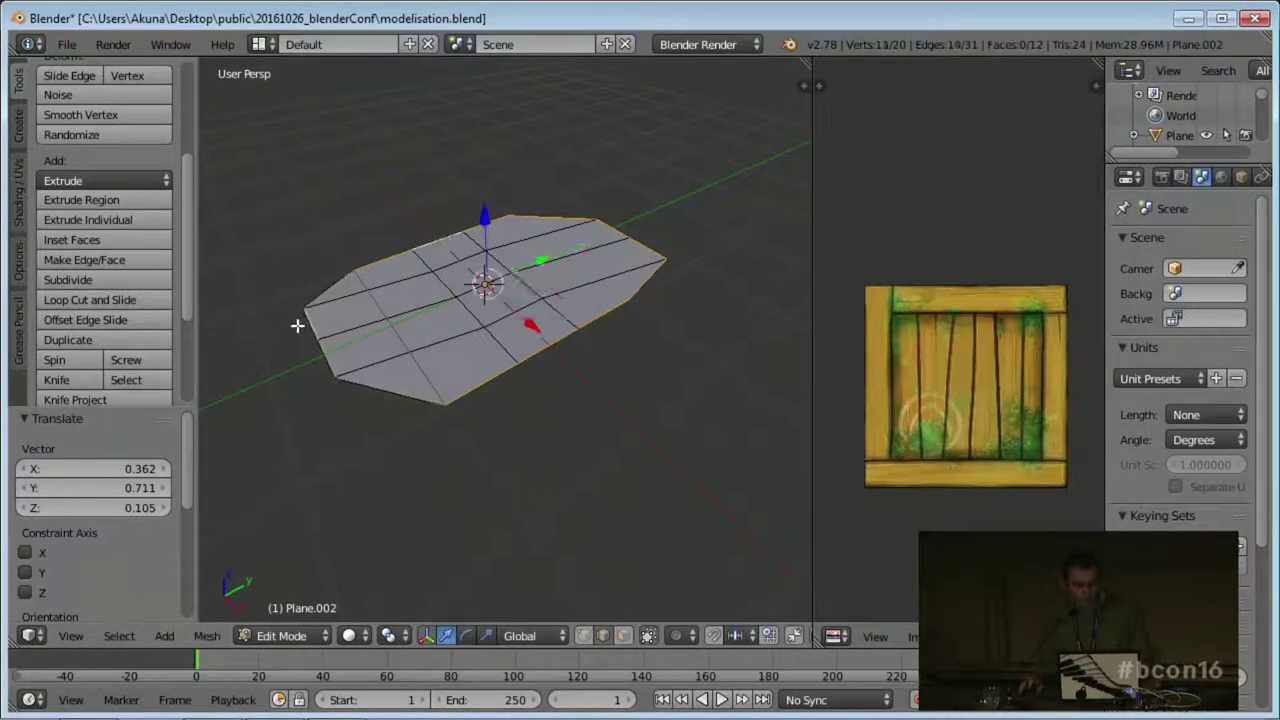
pyautogui.keyDown('alt'); pyautogui.keyDown('shift'); pyautogui.rightClick(394, 406); pyautogui.keyUp('shift'); pyautogui.keyUp('alt')
pyautogui.press('e')
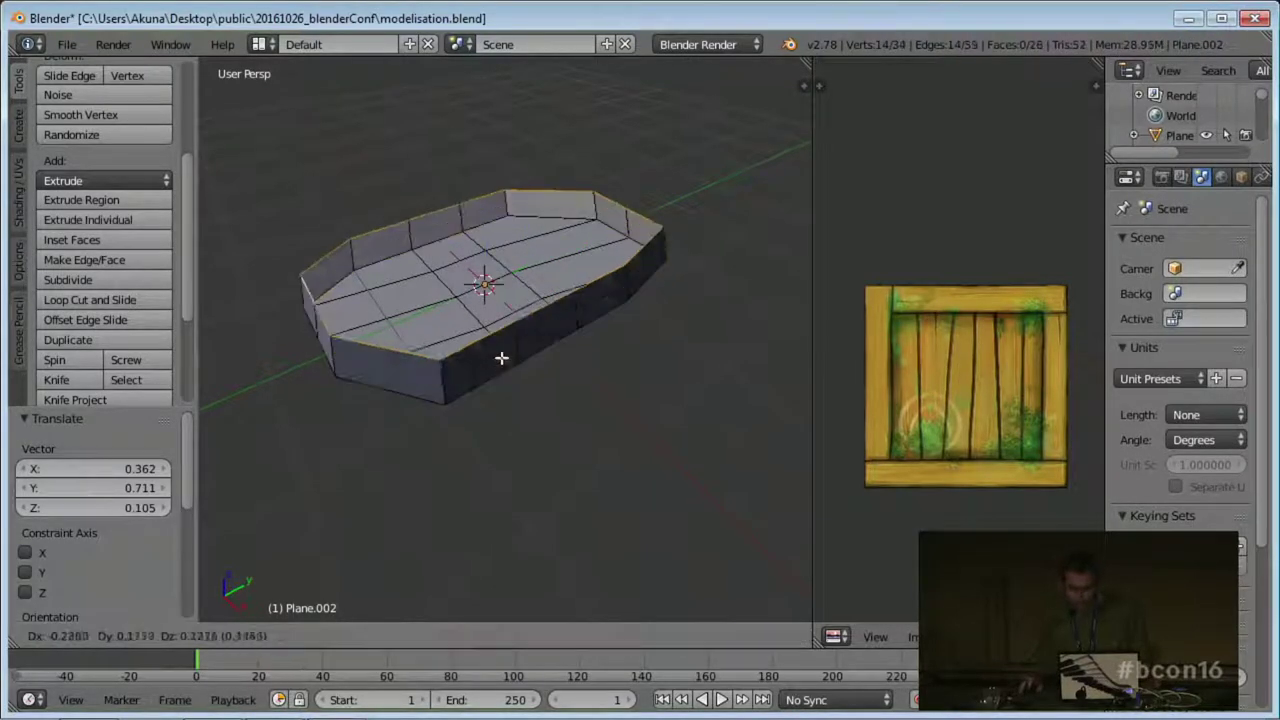
pyautogui.click(494, 255)
pyautogui.moveTo(537, 353); pyautogui.dragTo(571, 353, button='middle')
pyautogui.moveTo(532, 220); pyautogui.dragTo(539, 344, button='middle')
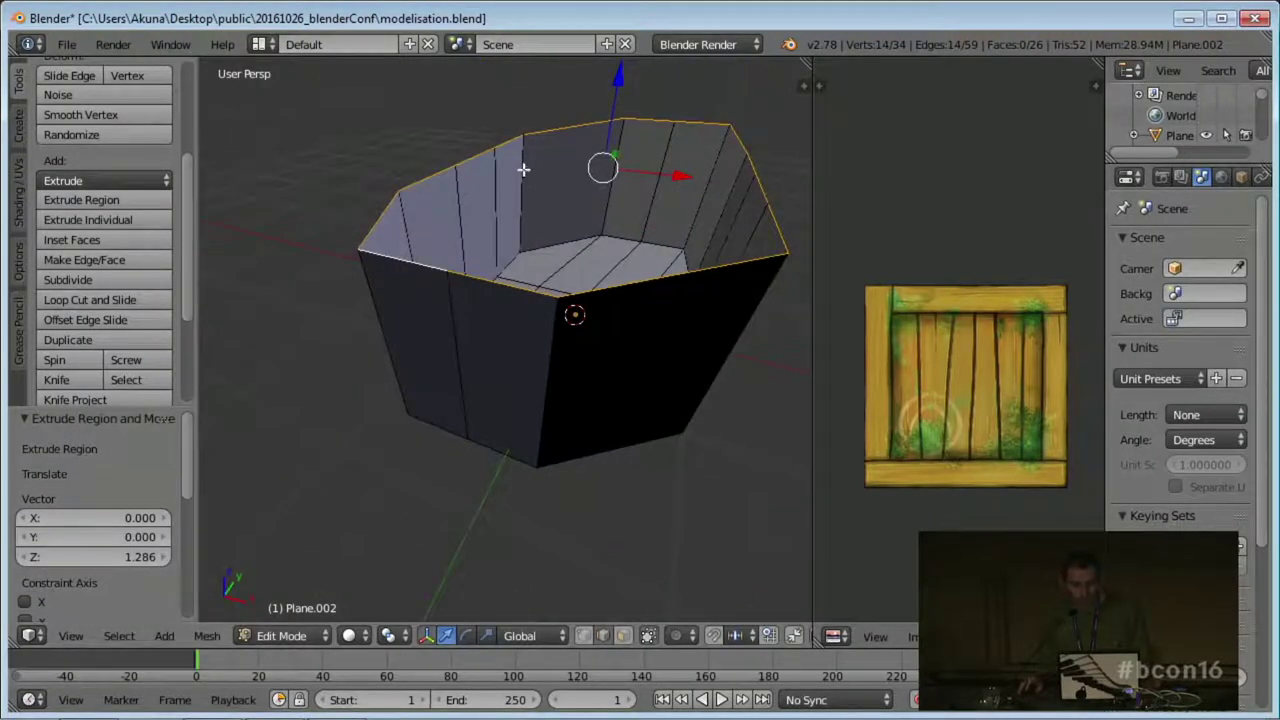
pyautogui.moveTo(709, 217); pyautogui.dragTo(646, 226, button='middle')
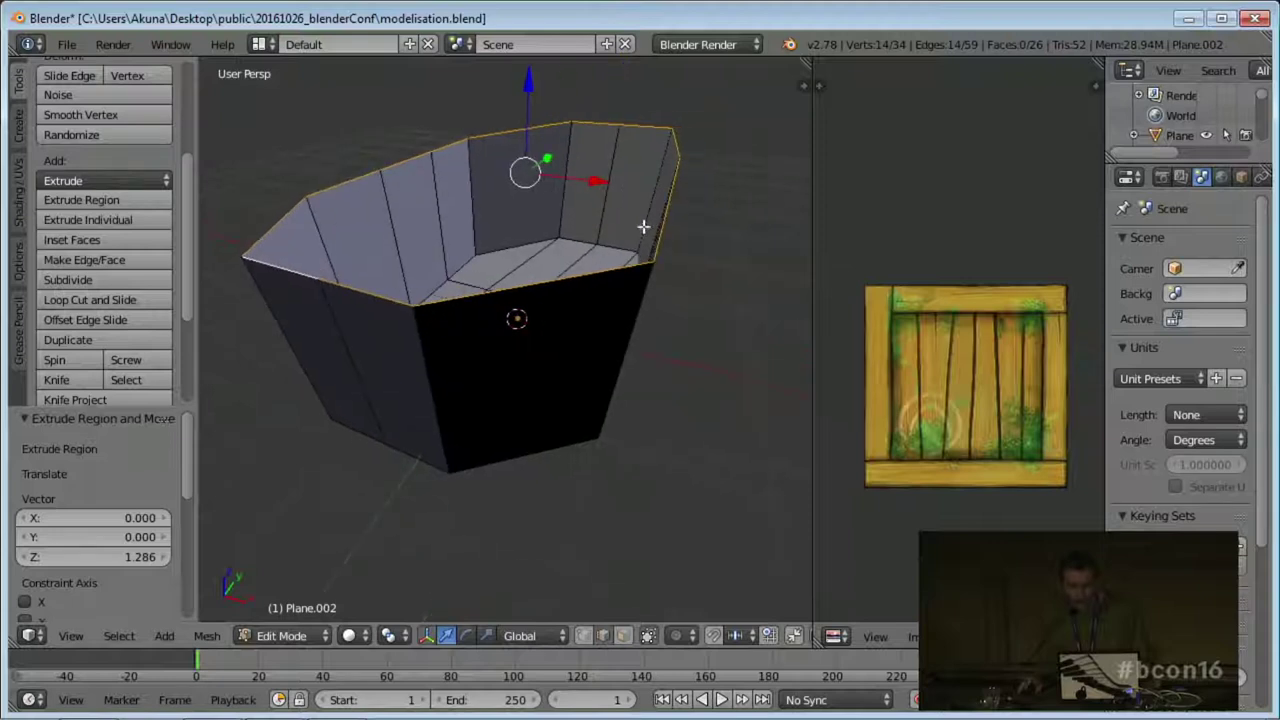
# Close the open top of the extruded shape with Grid Fill and inspect it from several sides.
pyautogui.press('space')
pyautogui.write('g')
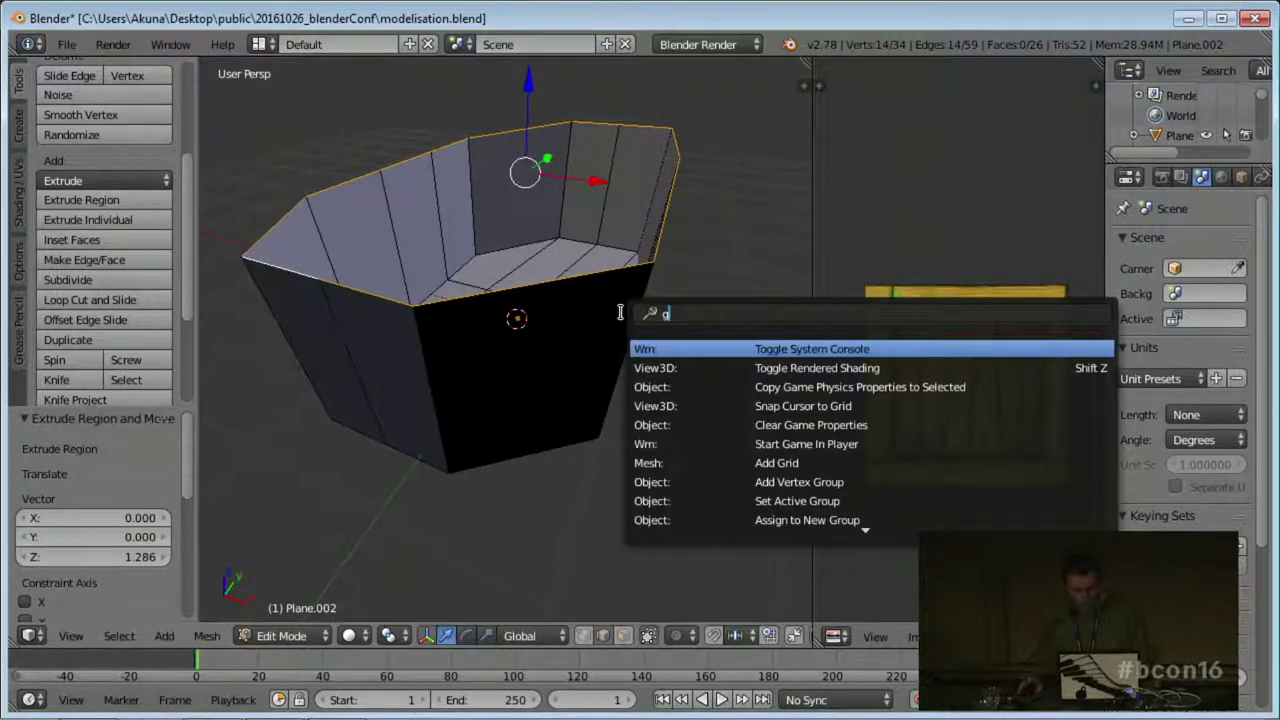
pyautogui.write('rid')
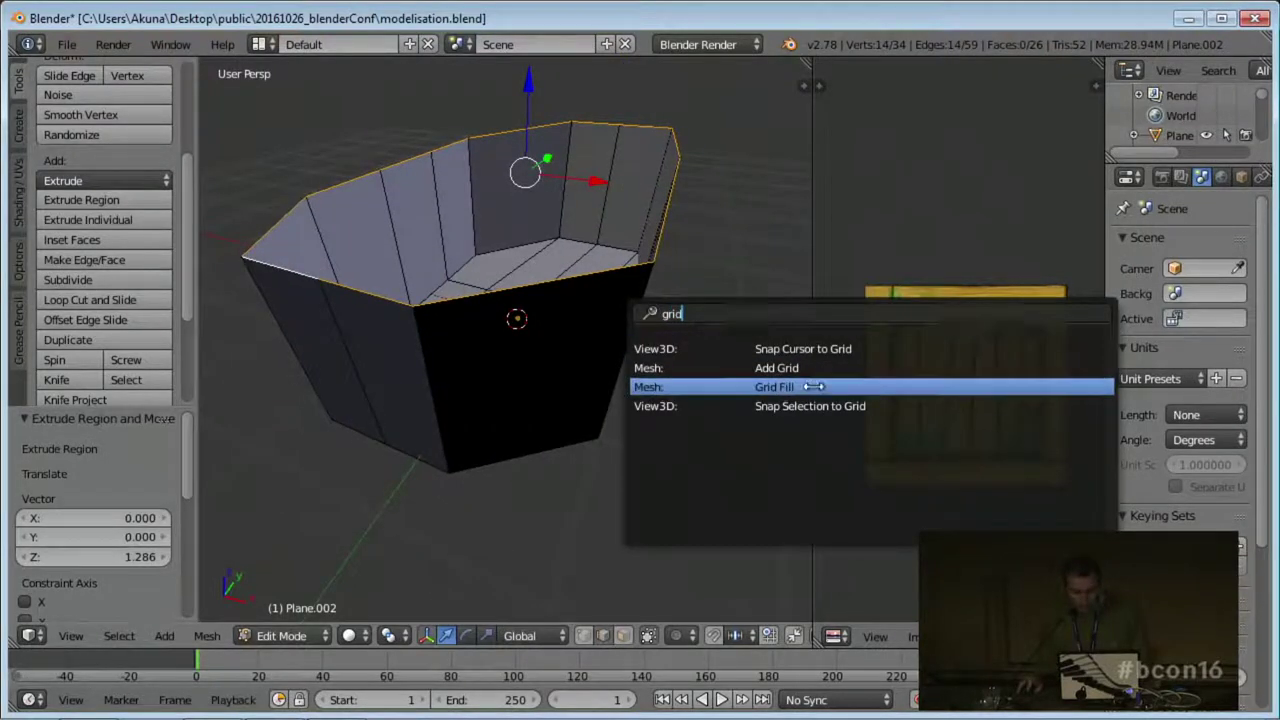
pyautogui.click(815, 386)
pyautogui.moveTo(514, 294)
pyautogui.mouseDown(button='middle')
pyautogui.moveTo(492, 290)
pyautogui.moveTo(514, 335)
pyautogui.moveTo(513, 275)
pyautogui.mouseUp(button='middle')
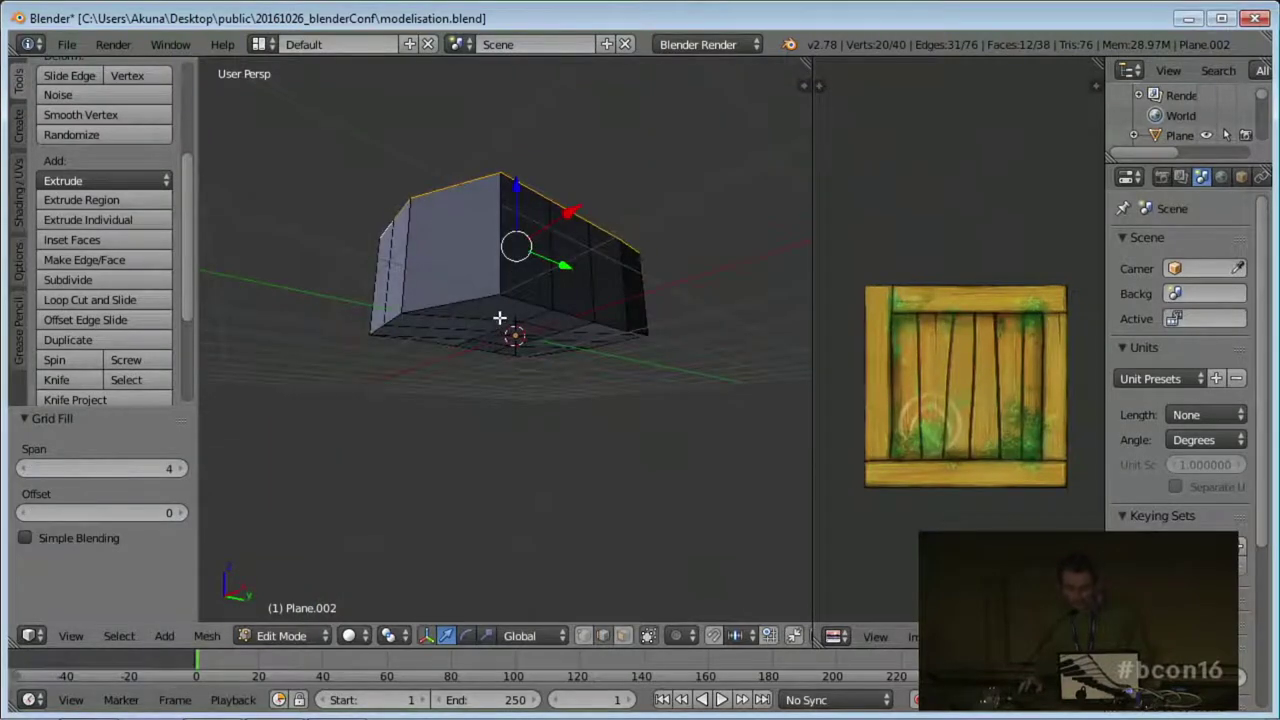
pyautogui.moveTo(514, 332); pyautogui.dragTo(529, 326, button='middle')
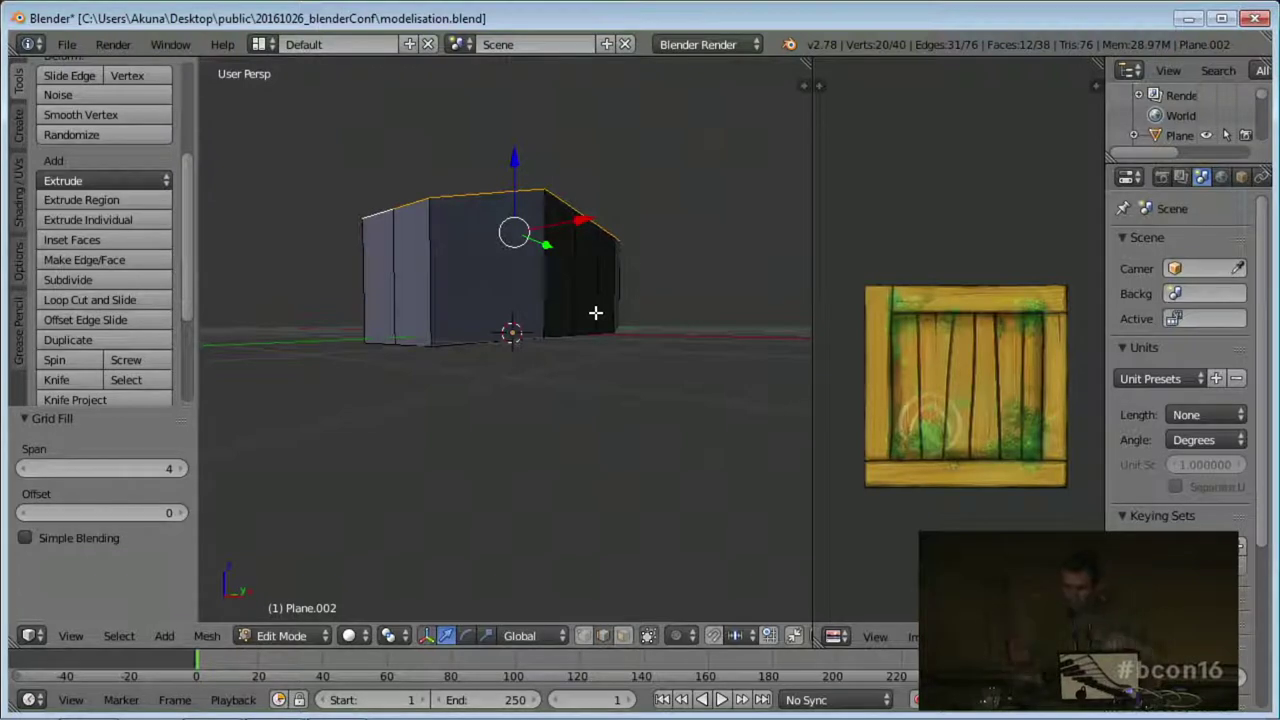
pyautogui.moveTo(608, 266); pyautogui.dragTo(547, 296, button='middle')
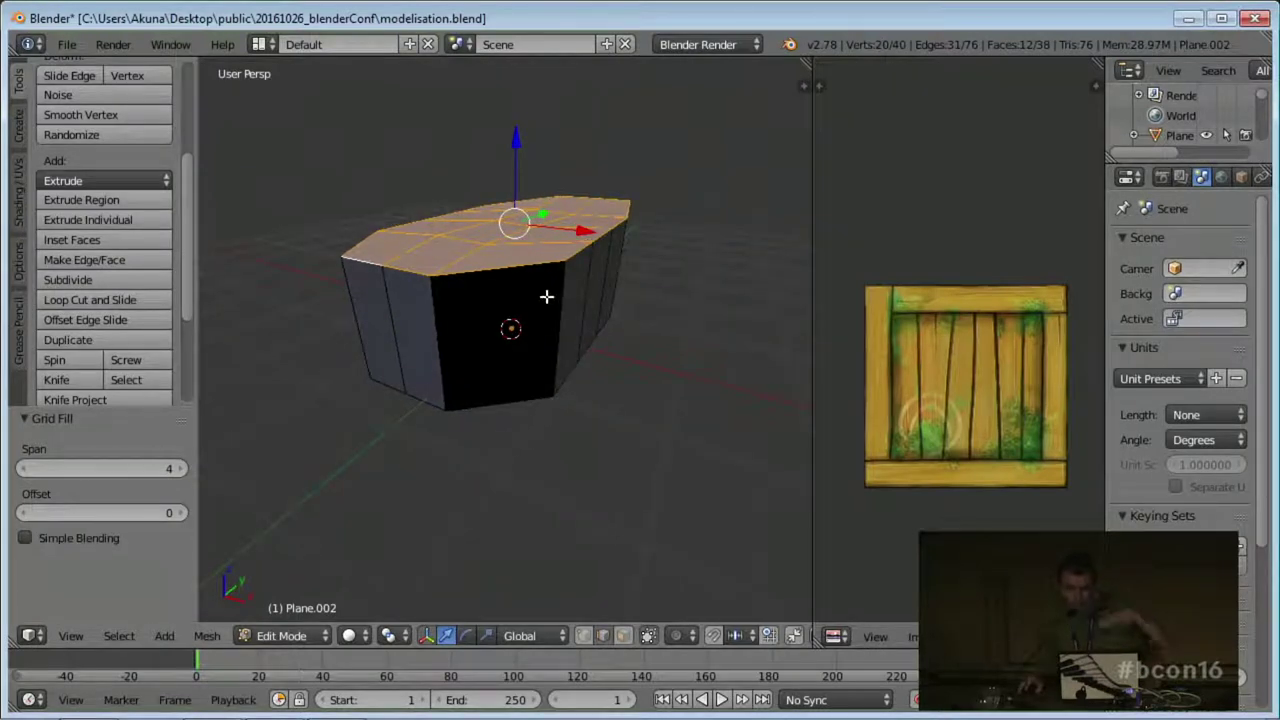
pyautogui.moveTo(547, 296); pyautogui.dragTo(517, 314, button='middle')
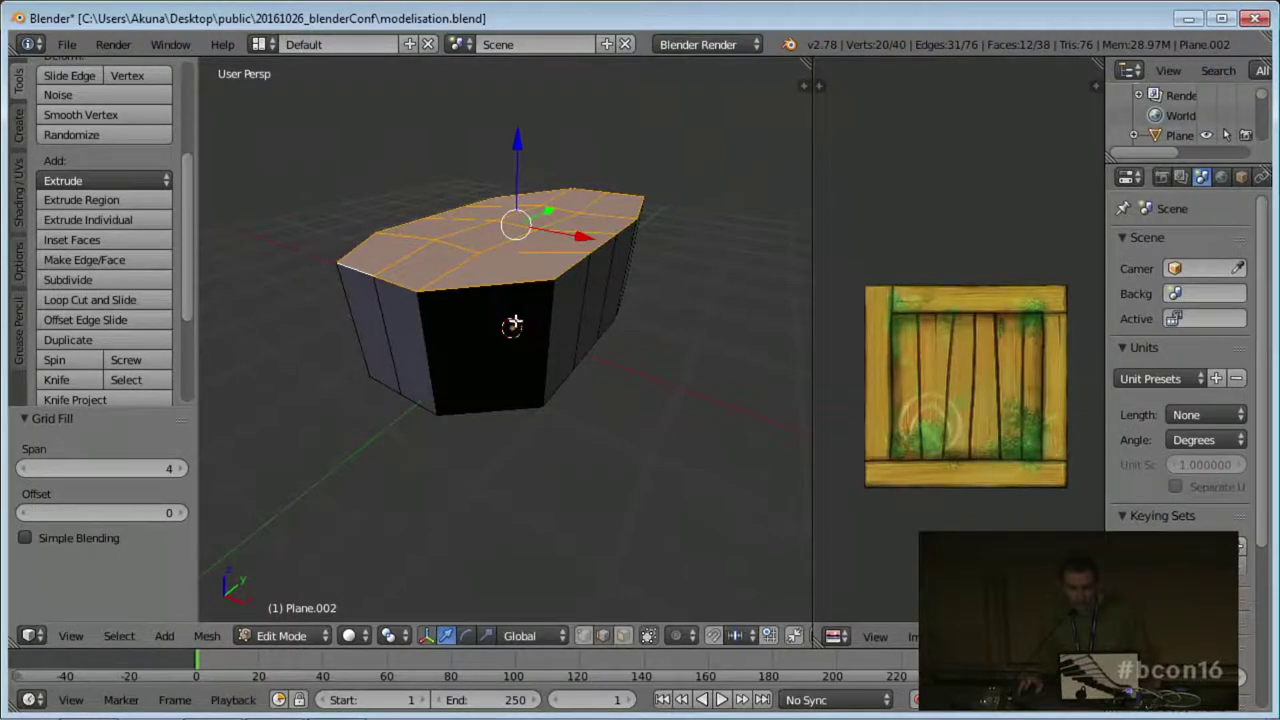
# Examine the filled top and the interior of the closed shape, ending at a view from inside it.
pyautogui.scroll(6, 516, 323)
pyautogui.scroll(-3, 523, 323)
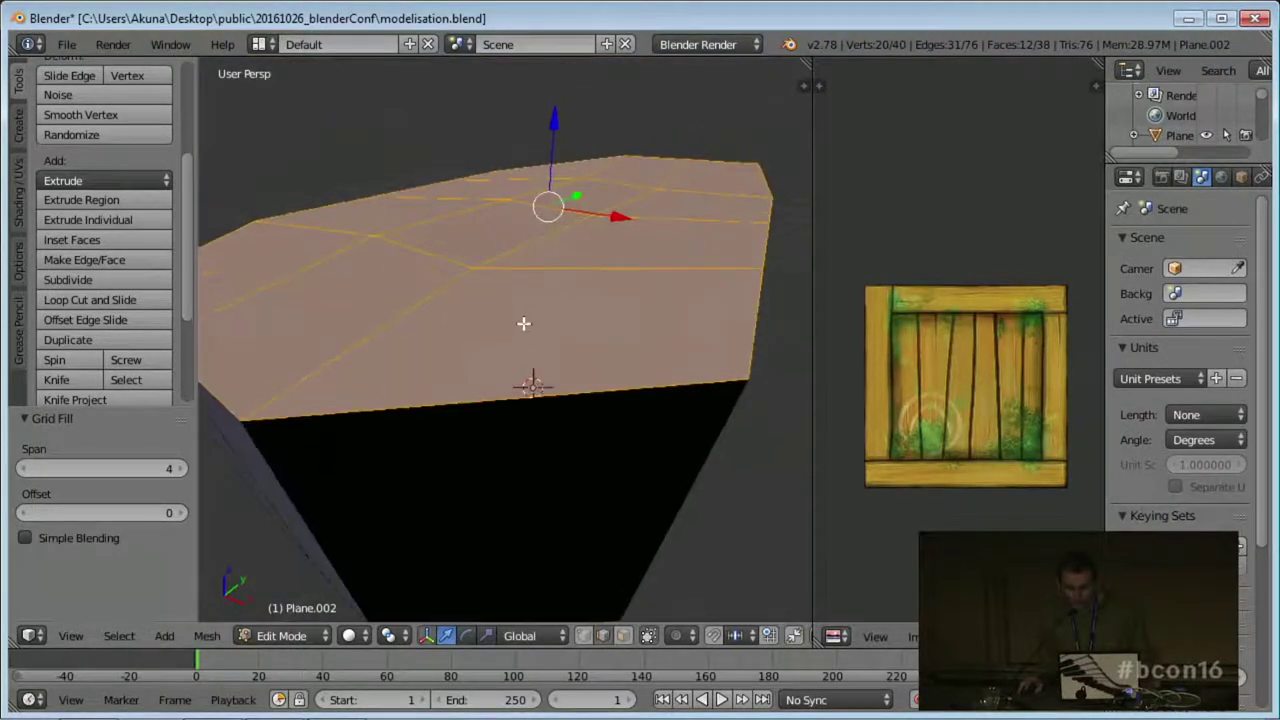
pyautogui.scroll(-2, 523, 323)
pyautogui.scroll(-2, 569, 329)
pyautogui.scroll(5, 609, 323)
pyautogui.scroll(3, 606, 335)
pyautogui.scroll(-2, 606, 340)
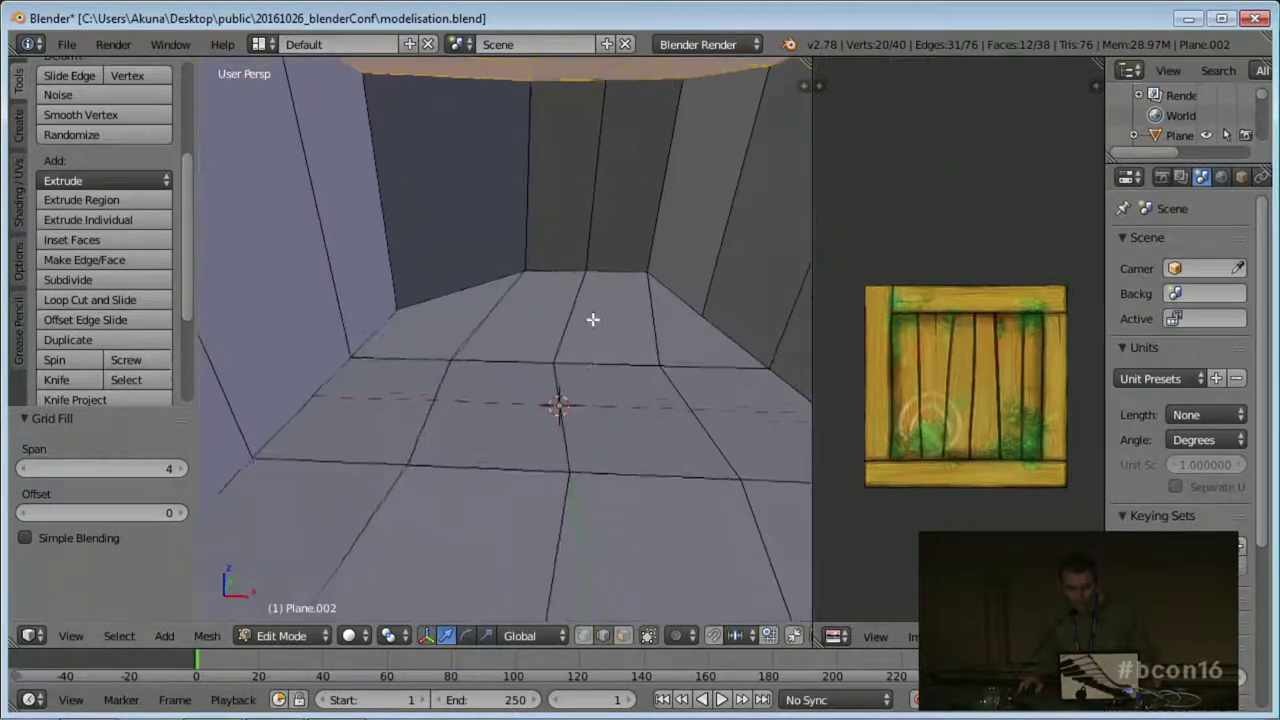
pyautogui.scroll(-2, 593, 319)
# In face selection mode, select a central interior floor face and the ceiling face above it, and connect them with Bridge Edge Loops.
pyautogui.hotkey('ctrl', 'Tab')
pyautogui.click(586, 343)
pyautogui.rightClick(561, 88)
pyautogui.keyDown('shift'); pyautogui.moveTo(627, 319); pyautogui.dragTo(629, 391, button='middle'); pyautogui.keyUp('shift')
pyautogui.keyDown('shift'); pyautogui.rightClick(622, 448); pyautogui.keyUp('shift')
pyautogui.press('space')
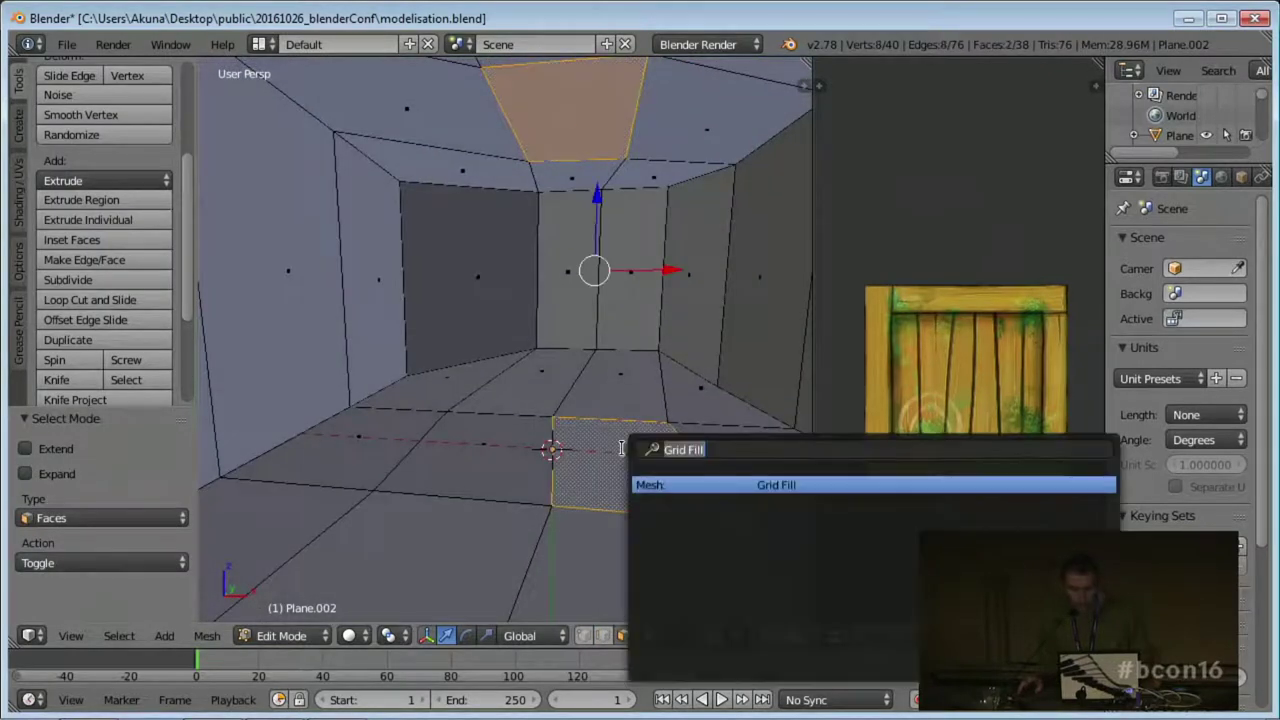
pyautogui.write('bri')
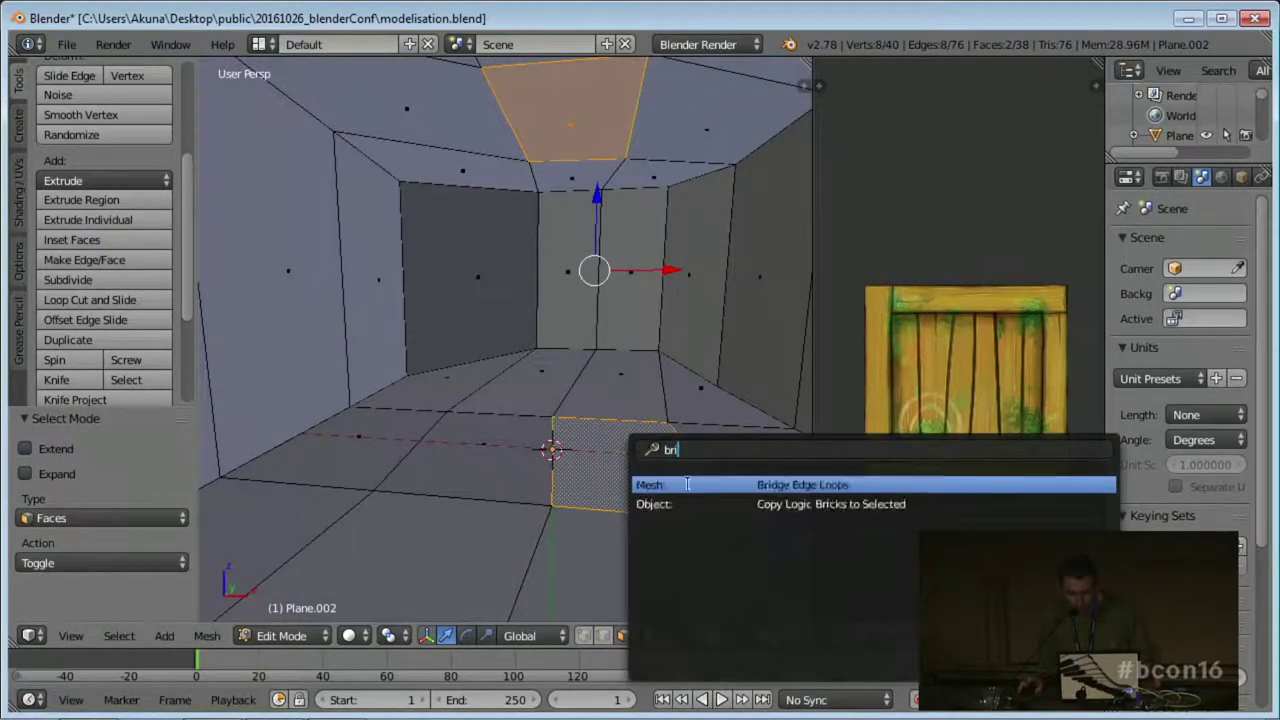
pyautogui.press('Return')
pyautogui.moveTo(631, 292); pyautogui.dragTo(689, 363, button='middle')
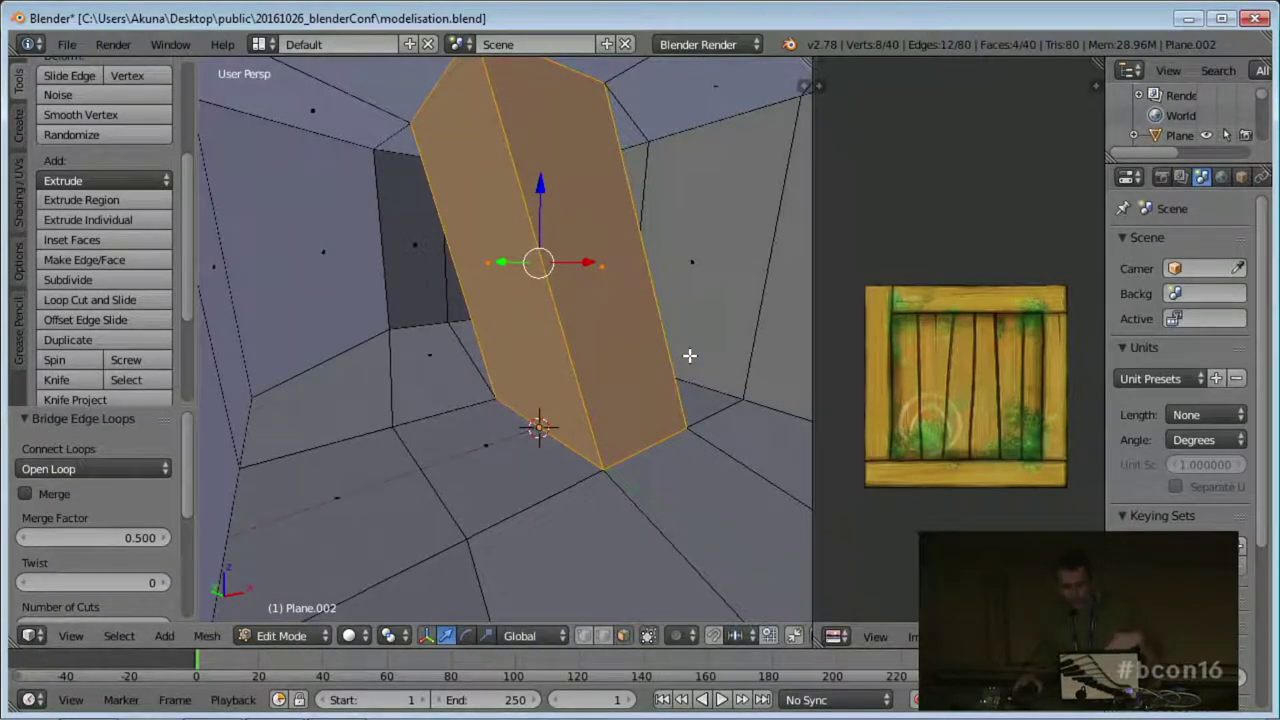
pyautogui.scroll(-2, 629, 320)
pyautogui.moveTo(629, 322); pyautogui.dragTo(543, 351, button='middle')
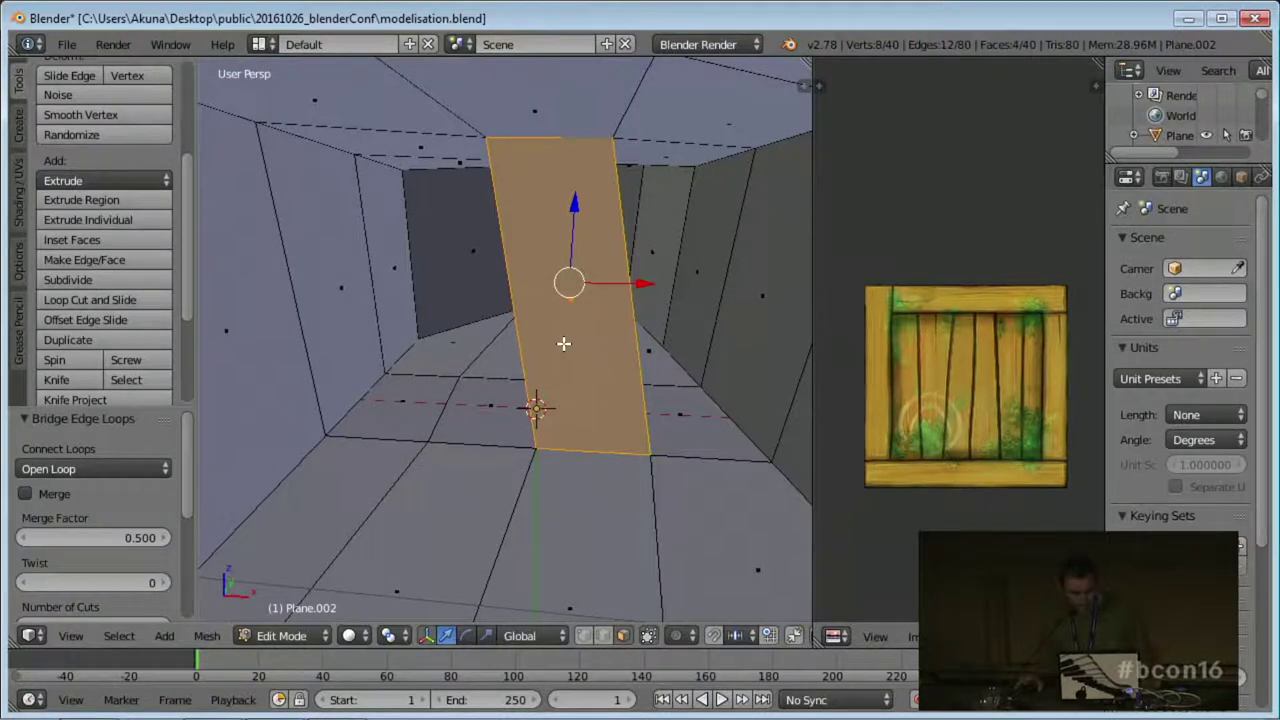
# Return to Object Mode and delete the bridged shape from the scene.
pyautogui.press('Tab')
pyautogui.scroll(-6, 563, 343)
pyautogui.press('x')
pyautogui.click(531, 424)
# Switch to the presentation, advance to the "2 - Texturing" slide, and return to Blender.
pyautogui.hotkey('alt', 'Tab')
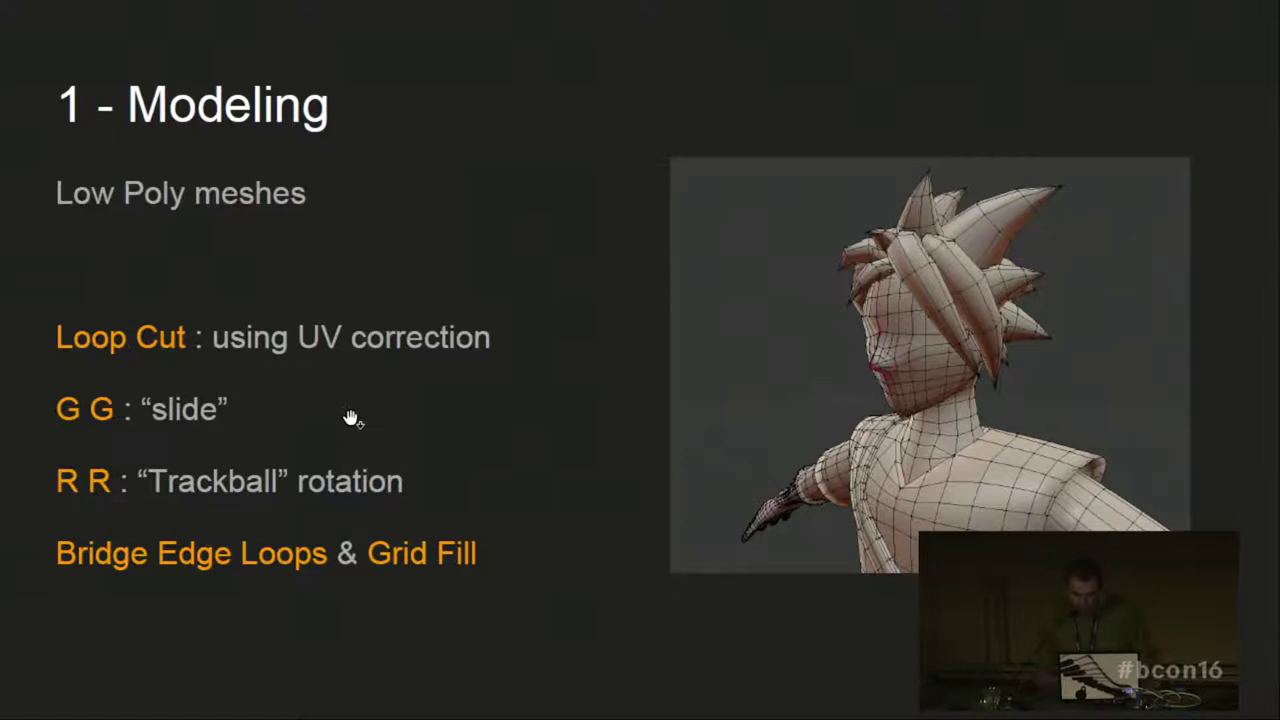
pyautogui.press('Right')
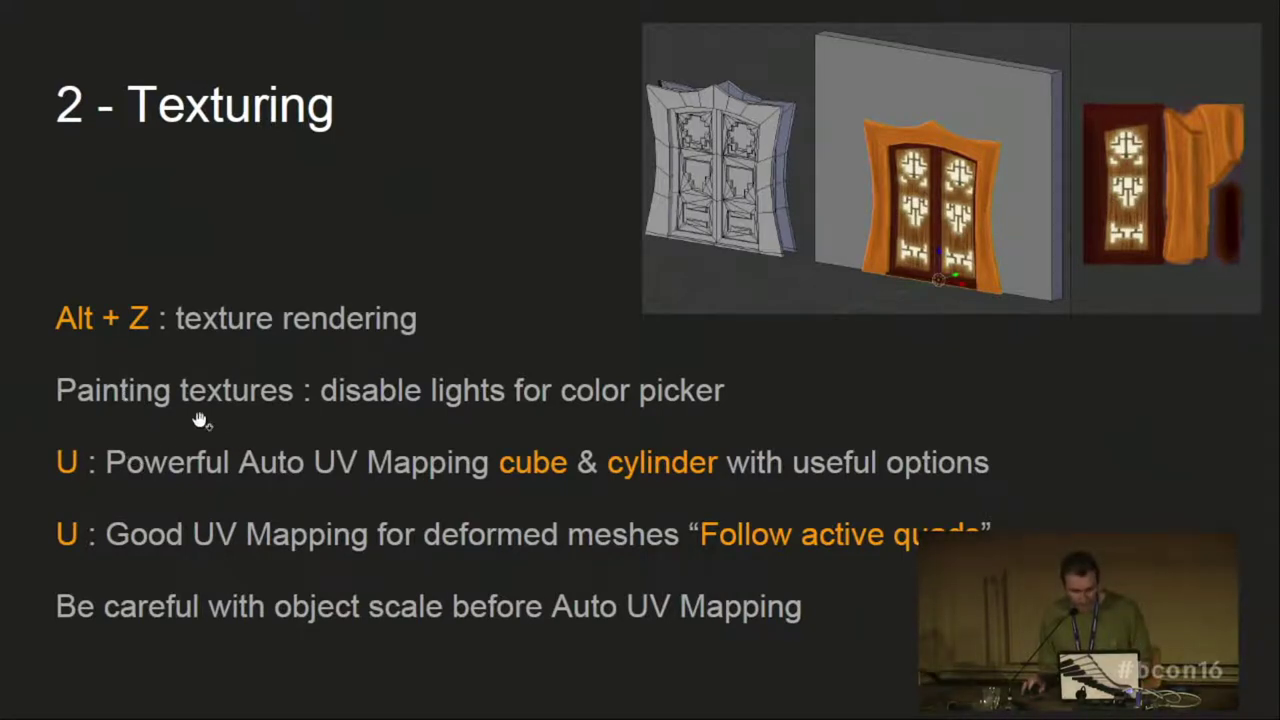
pyautogui.hotkey('alt', 'Tab')
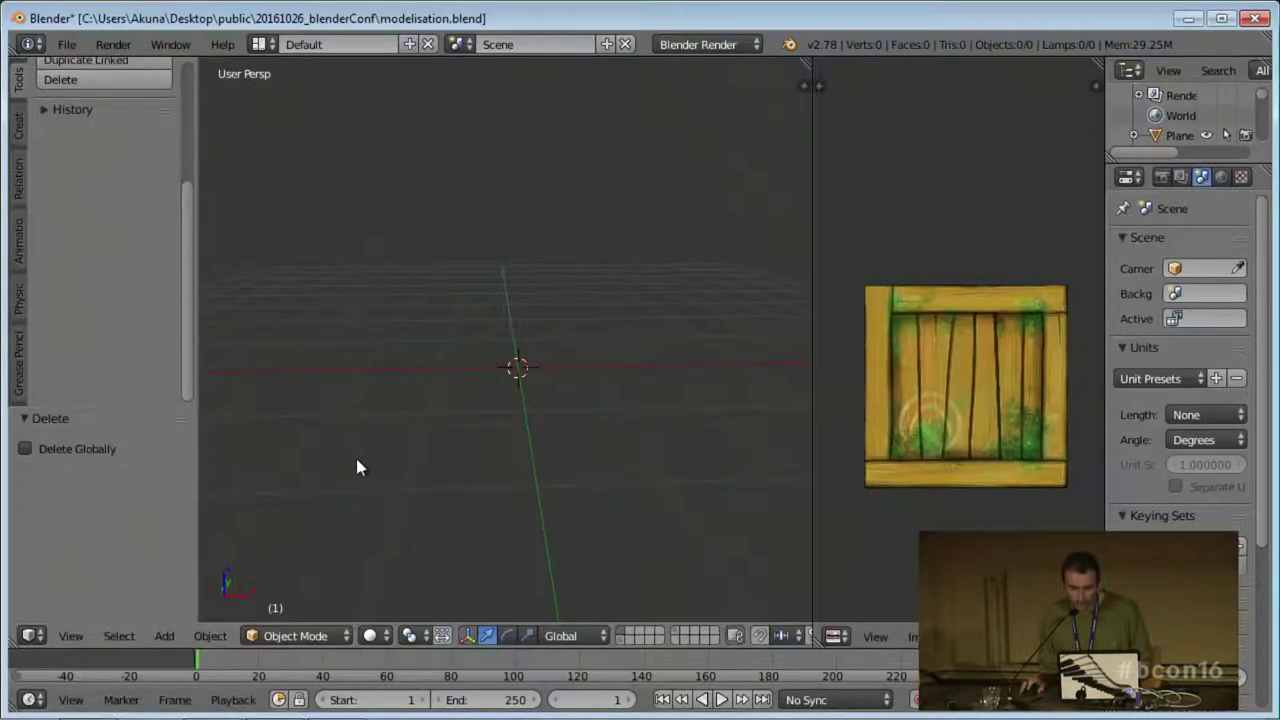
# Add a cube mesh at the centre of the empty scene.
pyautogui.moveTo(465, 437); pyautogui.dragTo(528, 400, button='middle')
pyautogui.hotkey('shift', 'a')
pyautogui.moveTo(570, 396)
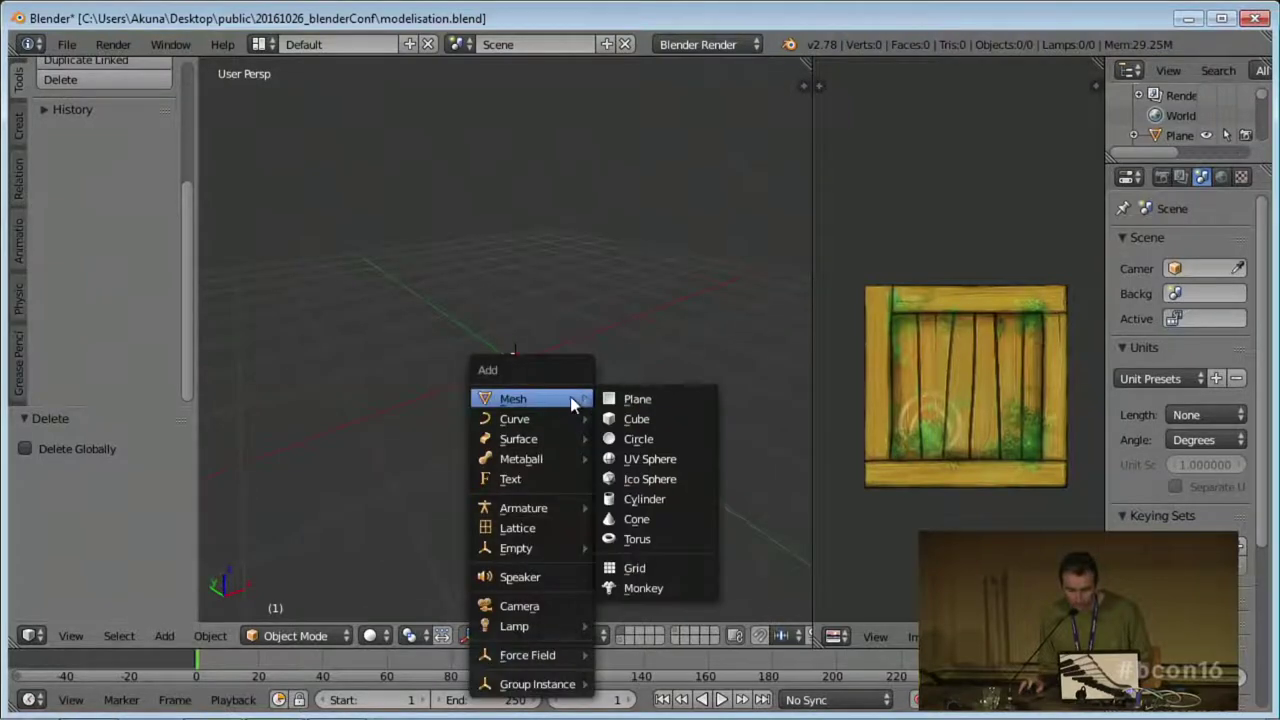
pyautogui.click(637, 425)
# UV-map all the cube's faces with Cube Projection and display the crate texture with textured viewport shading, ending in Object Mode.
pyautogui.moveTo(583, 437); pyautogui.dragTo(520, 390, button='middle')
pyautogui.press('Tab')
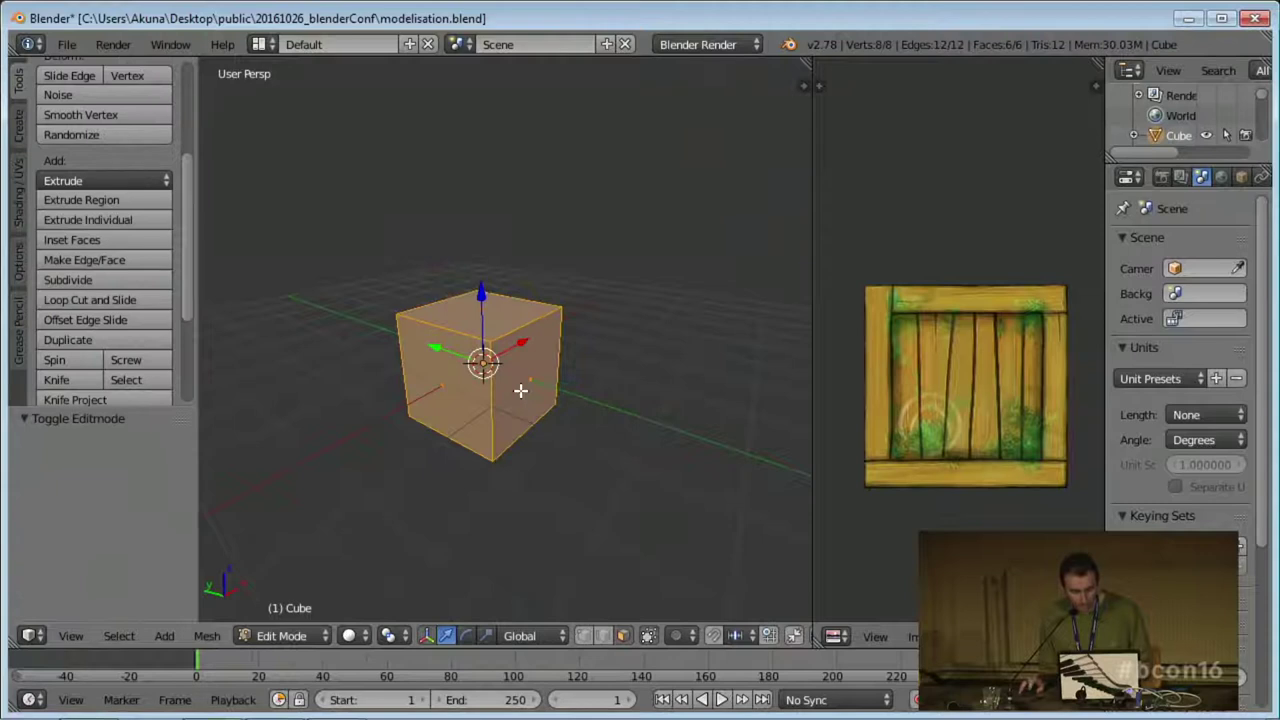
pyautogui.press('u')
pyautogui.click(512, 400)
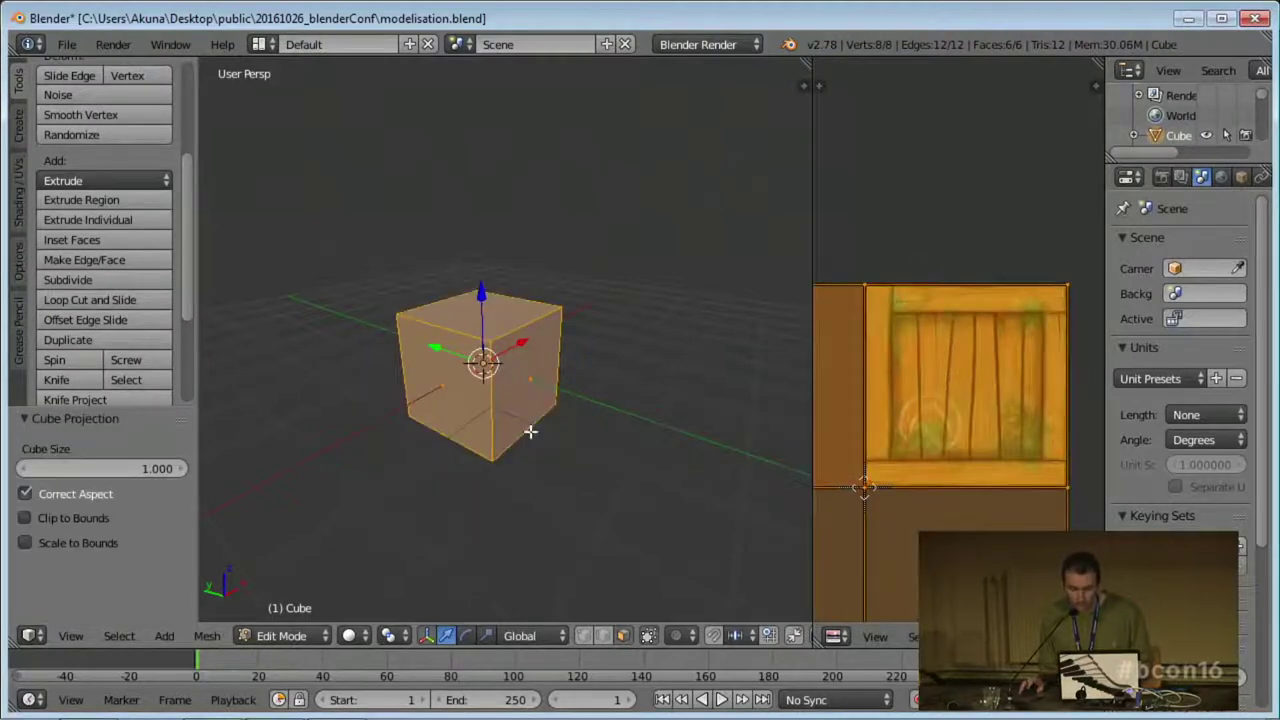
pyautogui.scroll(2, 527, 432)
pyautogui.hotkey('alt', 'z')
pyautogui.moveTo(510, 400); pyautogui.dragTo(268, 569, button='middle')
pyautogui.press('Tab')
pyautogui.moveTo(673, 420); pyautogui.dragTo(616, 388, button='middle')
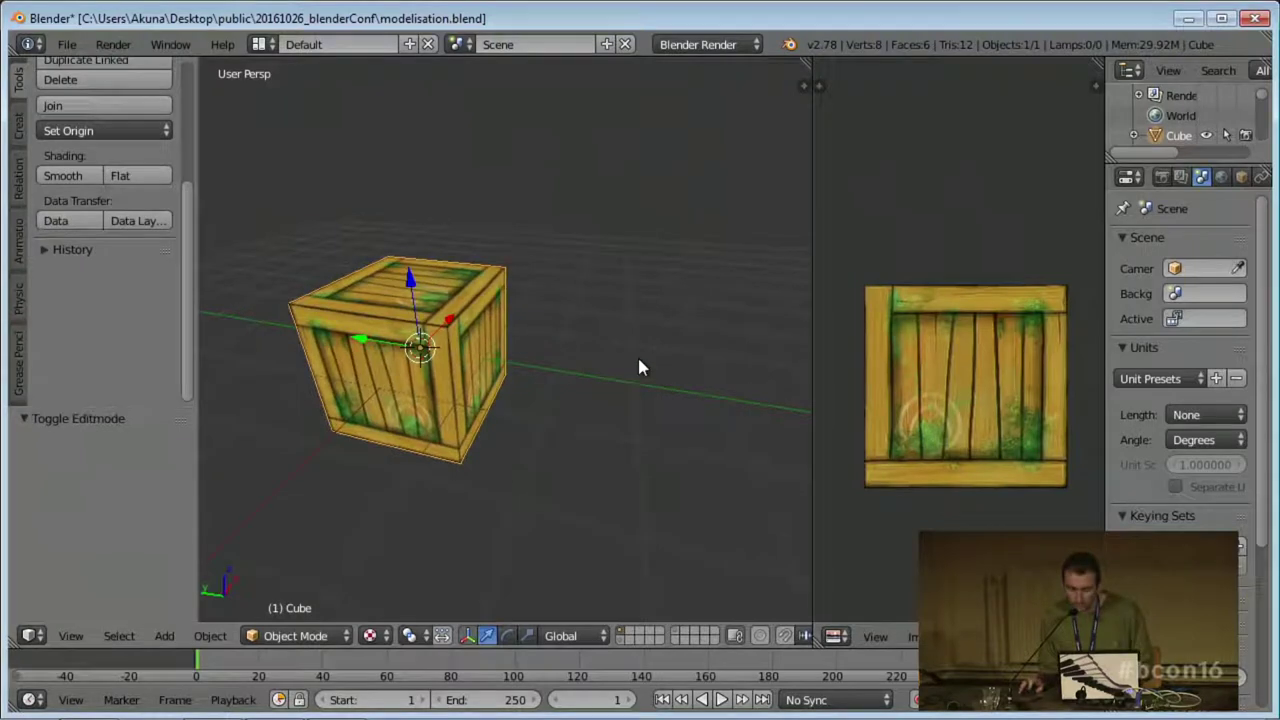
# Add a Point lamp at the scene's origin.
pyautogui.hotkey('shift', 'a')
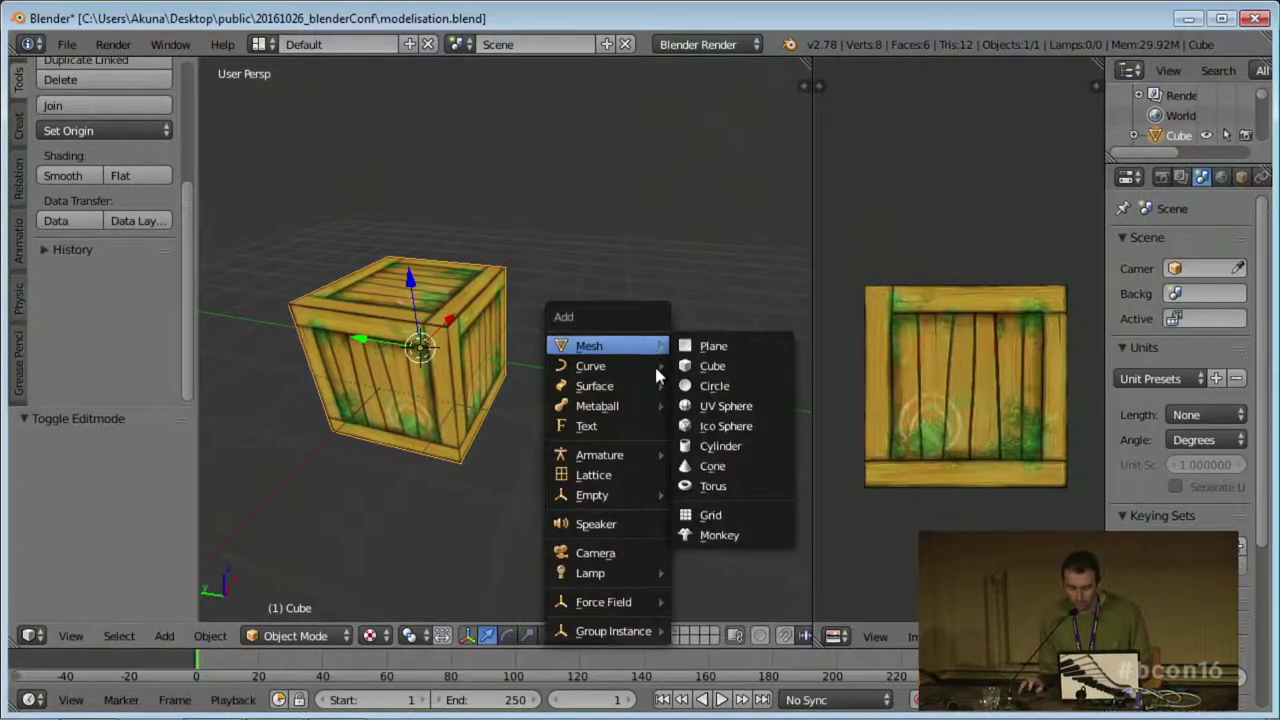
pyautogui.moveTo(620, 573)
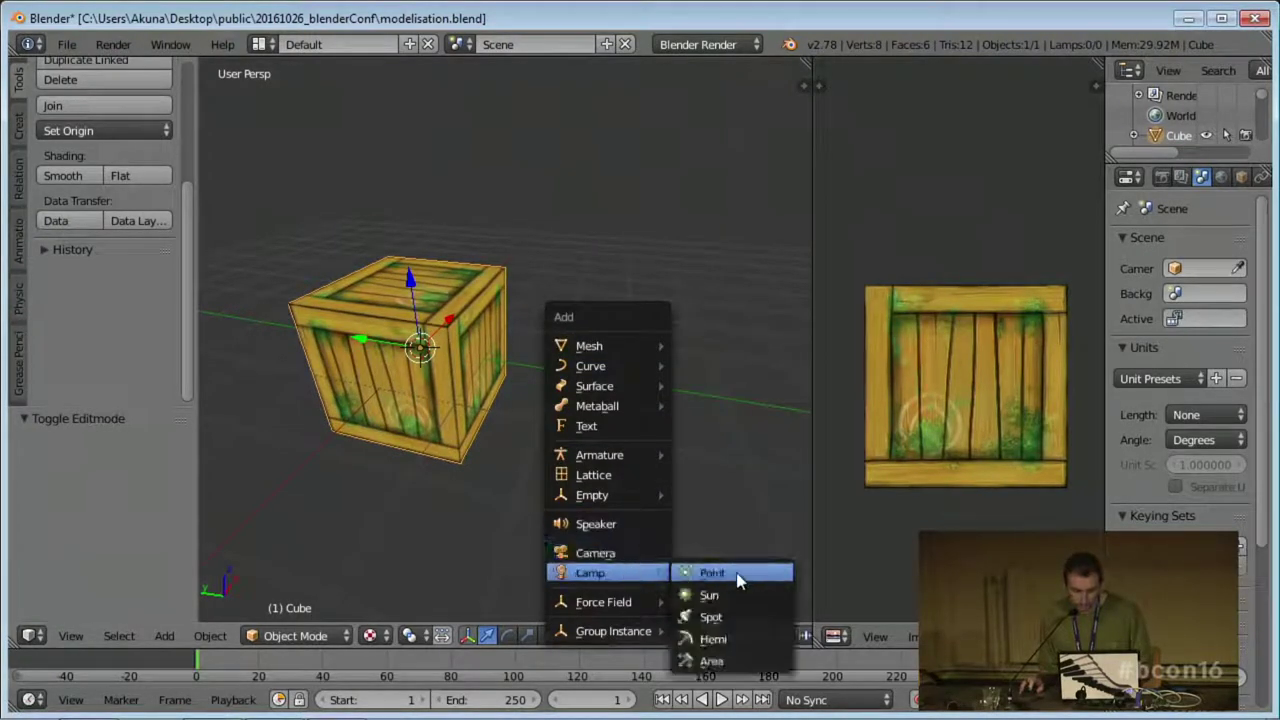
pyautogui.click(705, 574)
pyautogui.scroll(-3, 624, 372)
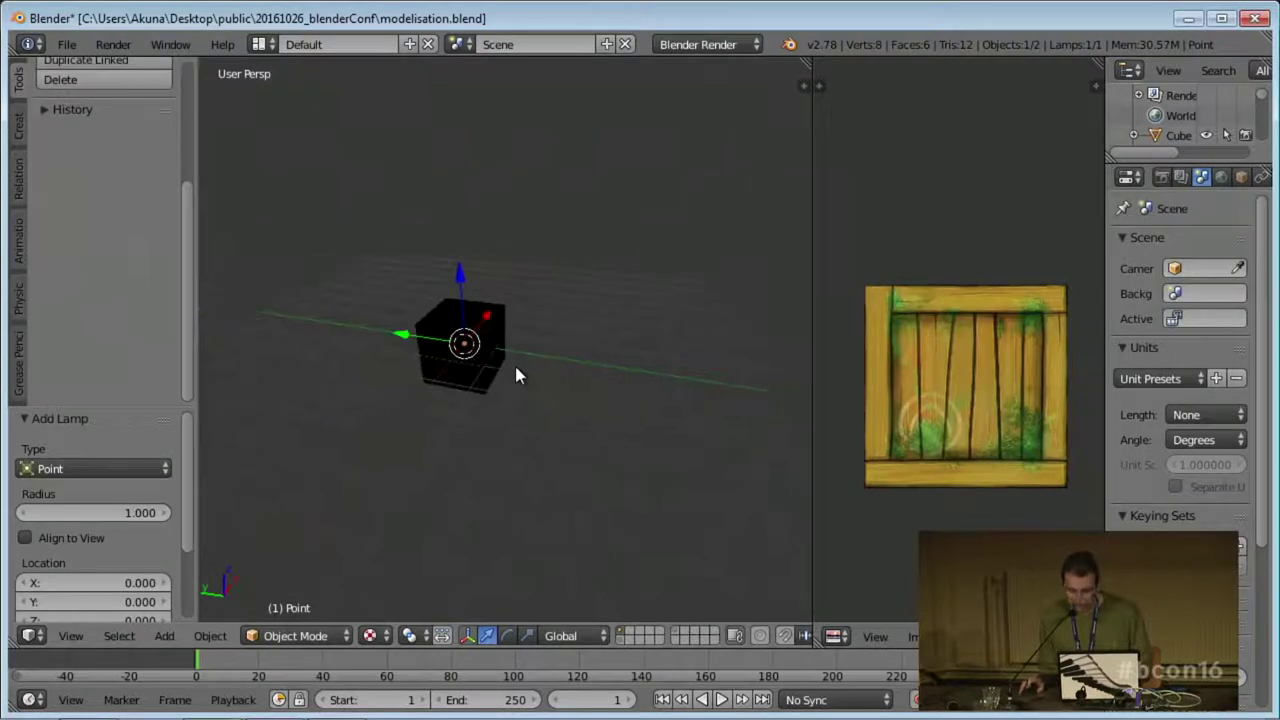
# Raise the lamp along Z above the crate and move it horizontally by X 2.661 and Y -2.150.
pyautogui.press('g')
pyautogui.press('z')
pyautogui.click(520, 243)
pyautogui.press('g')
pyautogui.hotkey('shift', 'z')
pyautogui.click(608, 303)
pyautogui.moveTo(608, 303); pyautogui.dragTo(511, 422, button='middle')
pyautogui.scroll(3, 515, 423)
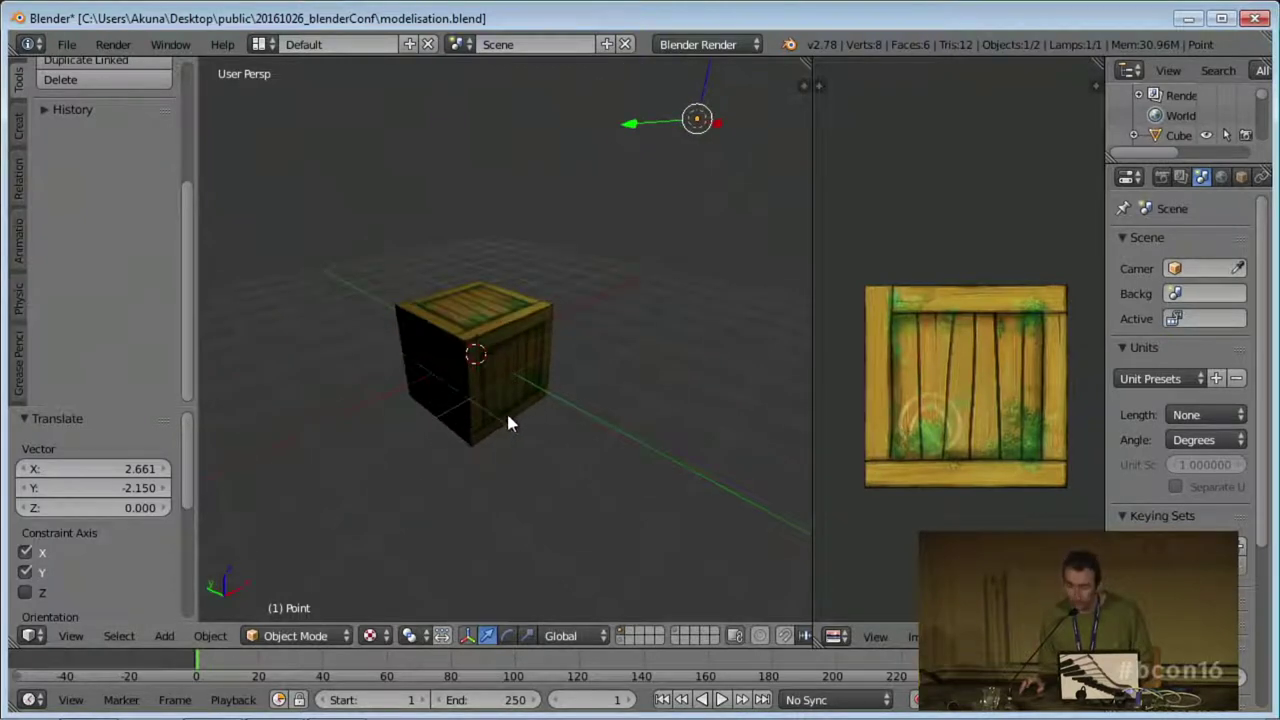
# Select the crate and switch it to Texture Paint mode.
pyautogui.rightClick(506, 410)
pyautogui.scroll(3, 490, 370)
pyautogui.click(292, 636)
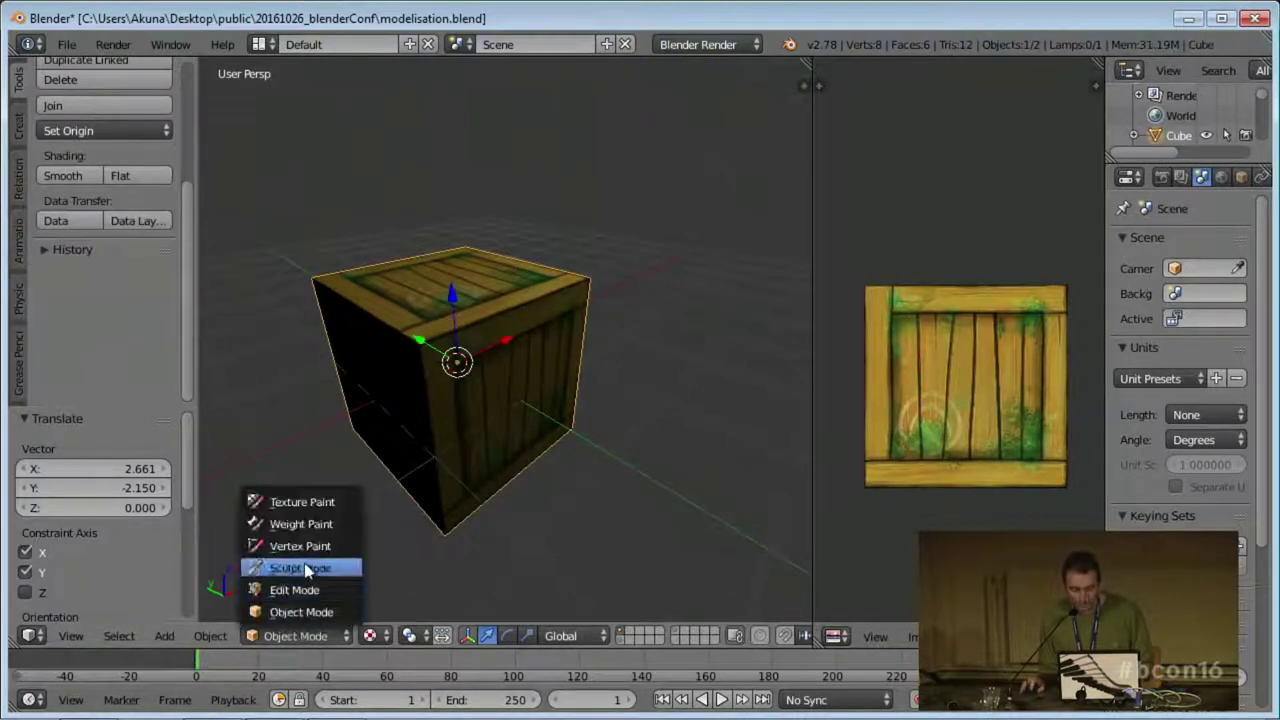
pyautogui.moveTo(411, 379)
pyautogui.mouseDown(button='middle')
pyautogui.moveTo(434, 456)
pyautogui.moveTo(466, 488)
pyautogui.moveTo(450, 383)
pyautogui.moveTo(518, 439)
pyautogui.moveTo(472, 220)
pyautogui.mouseUp(button='middle')
pyautogui.scroll(3, 466, 488)
pyautogui.scroll(2, 464, 407)
# Sample brush colours from the green moss on the crate's lit top and from its black unlit side.
pyautogui.press('s')
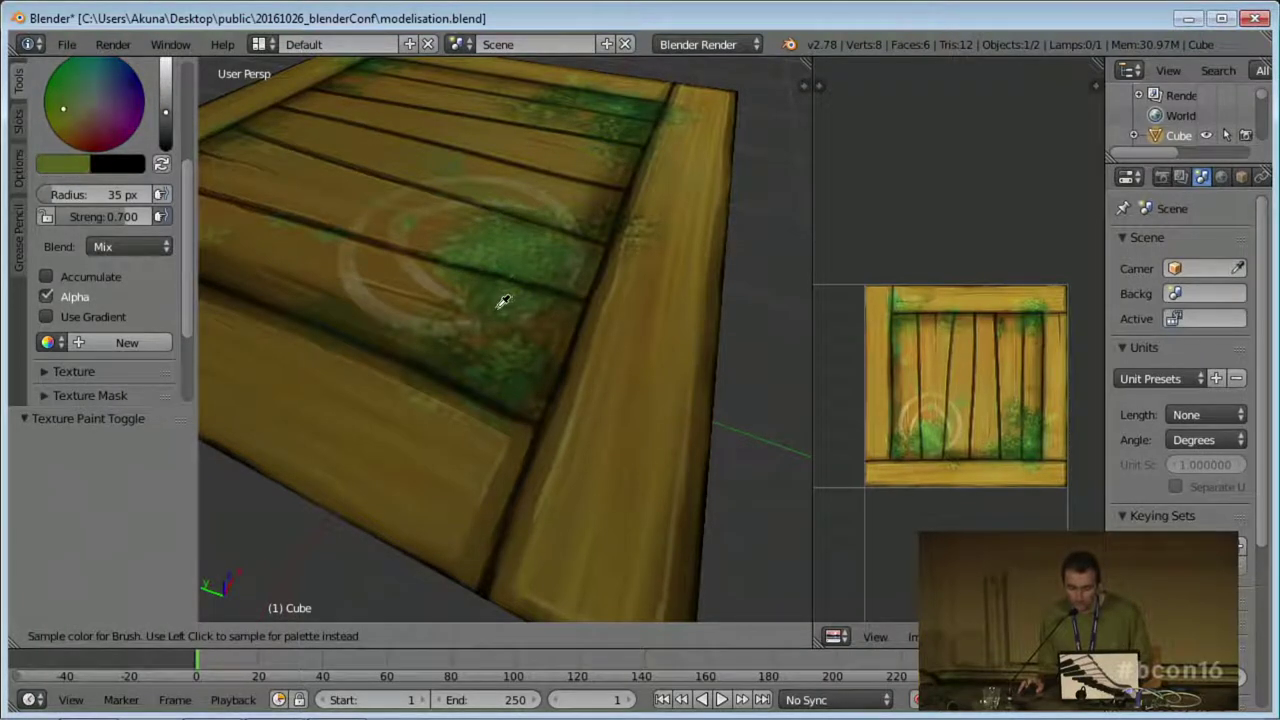
pyautogui.click(505, 310)
pyautogui.moveTo(528, 251); pyautogui.dragTo(491, 280, button='middle')
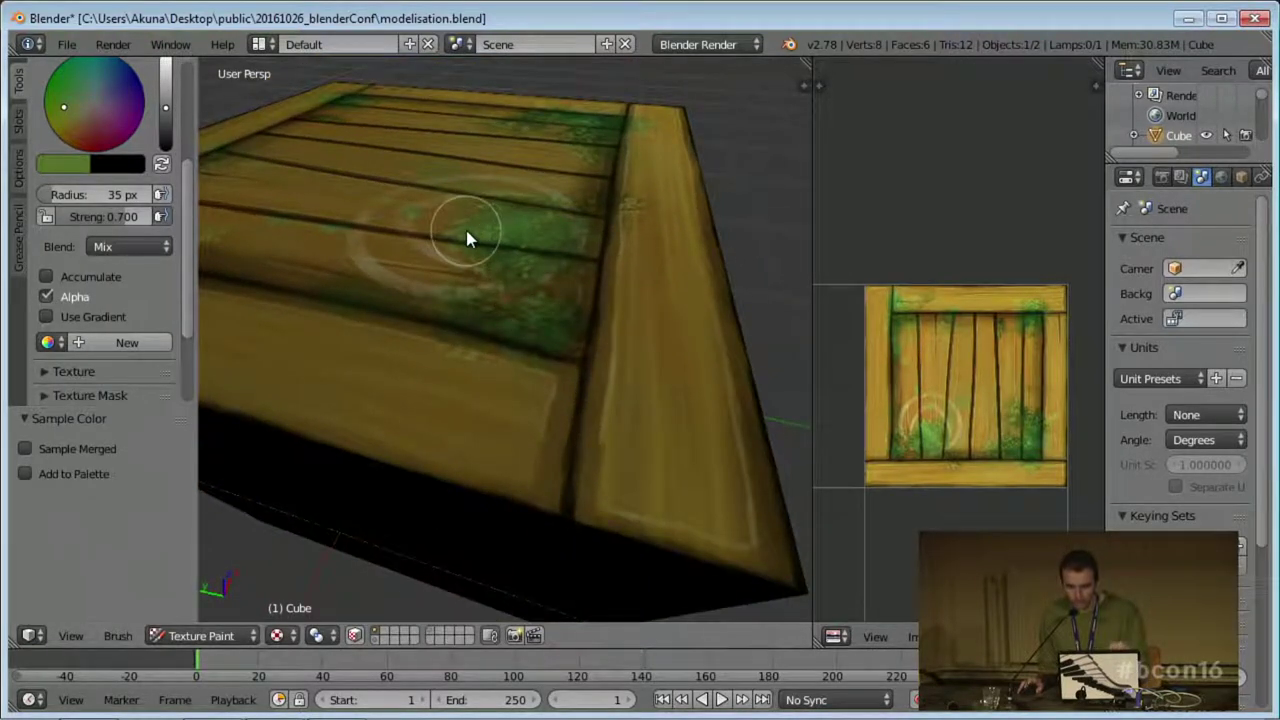
pyautogui.moveTo(471, 237)
pyautogui.mouseDown(button='middle')
pyautogui.moveTo(500, 391)
pyautogui.moveTo(517, 334)
pyautogui.moveTo(473, 370)
pyautogui.moveTo(423, 343)
pyautogui.mouseUp(button='middle')
pyautogui.press('s')
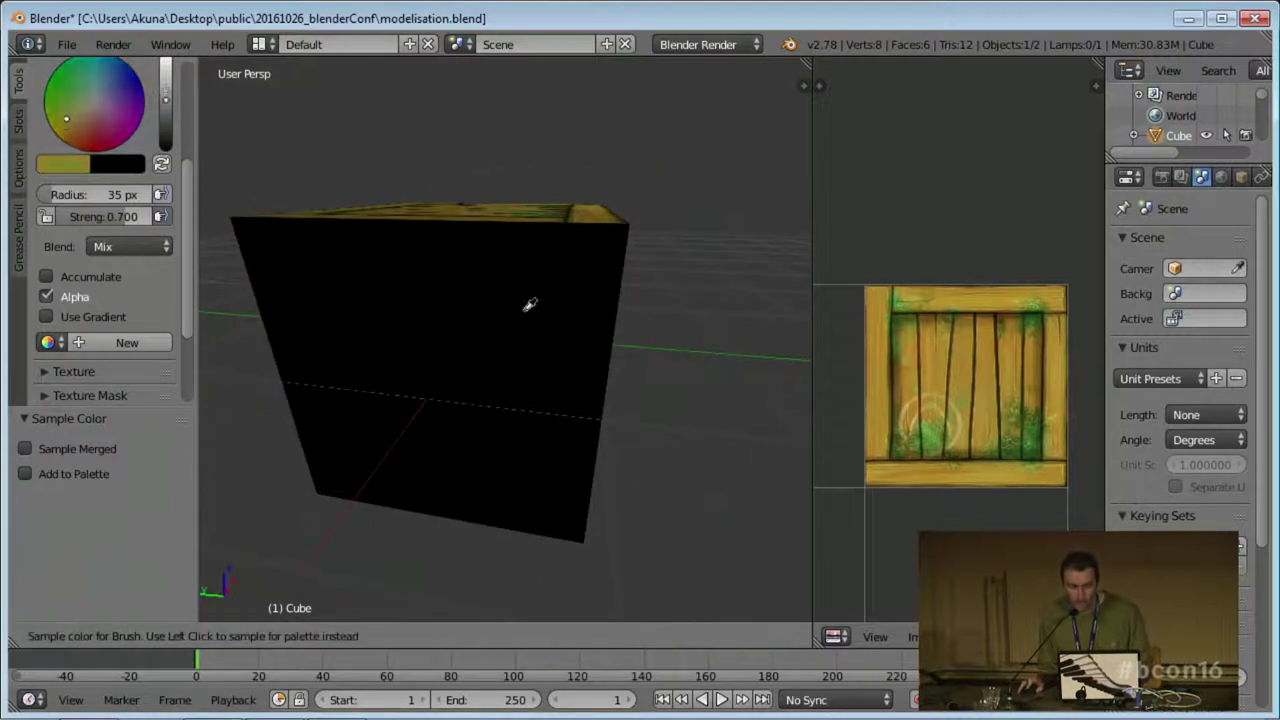
pyautogui.click(571, 323)
pyautogui.moveTo(591, 286); pyautogui.dragTo(525, 345, button='middle')
pyautogui.scroll(-5, 498, 345)
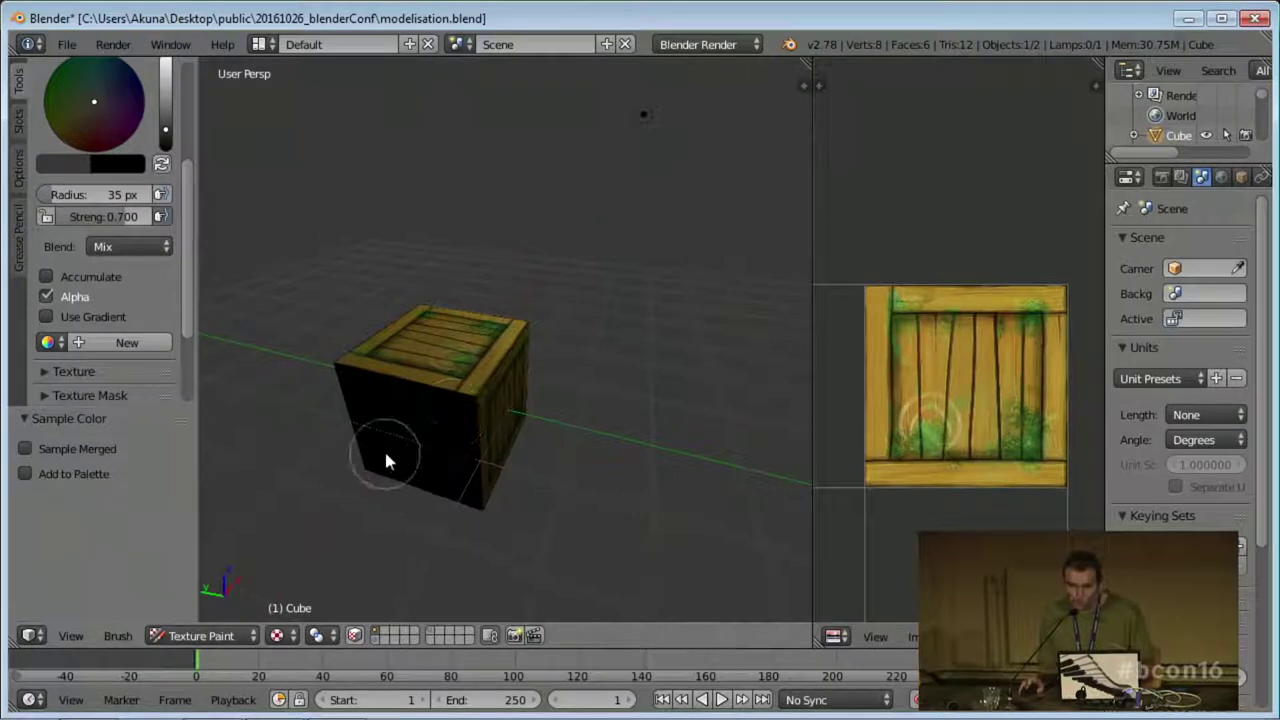
# Return to Object Mode and delete the point lamp above the crate.
pyautogui.press('Tab')
pyautogui.press('Tab')
pyautogui.rightClick(643, 120)
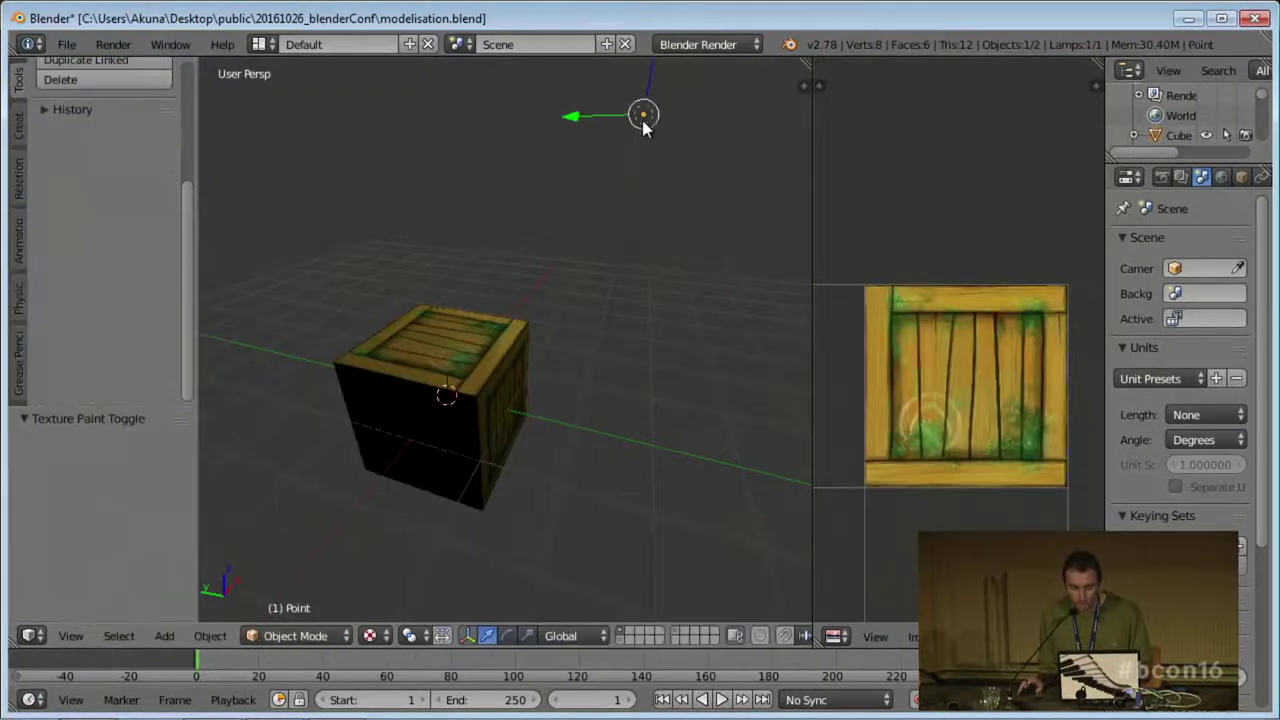
pyautogui.press('x')
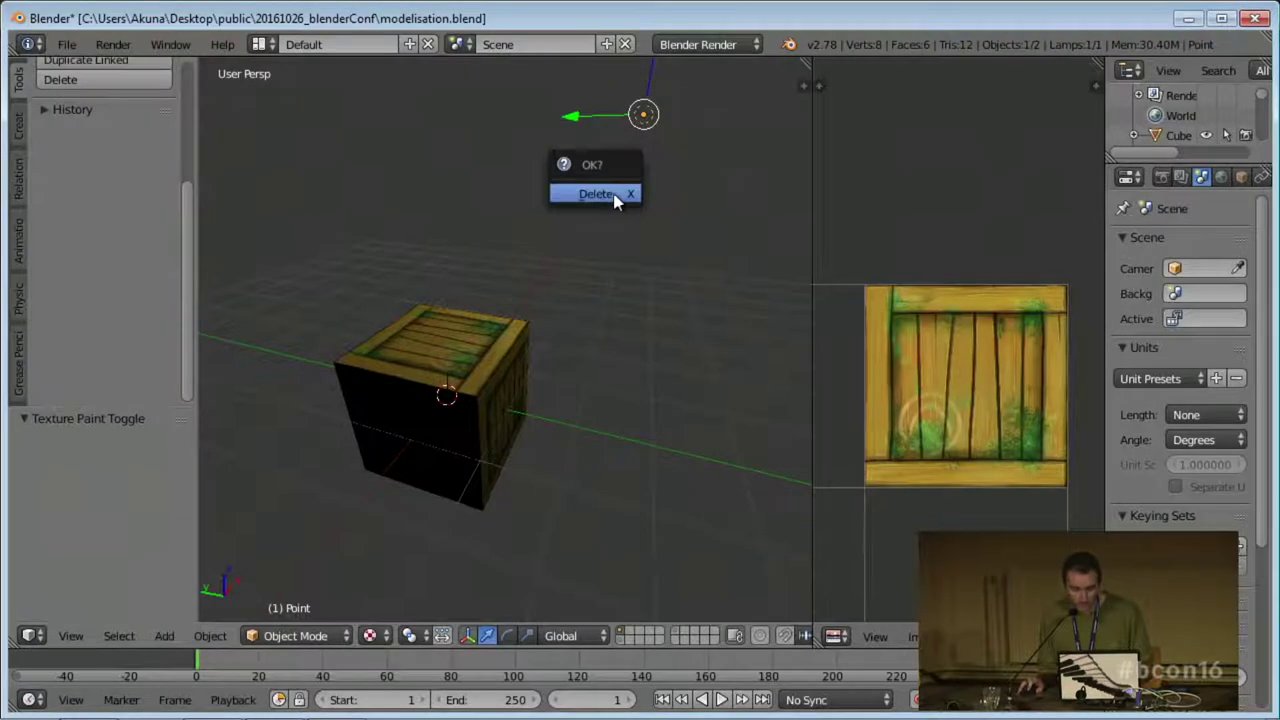
pyautogui.click(617, 196)
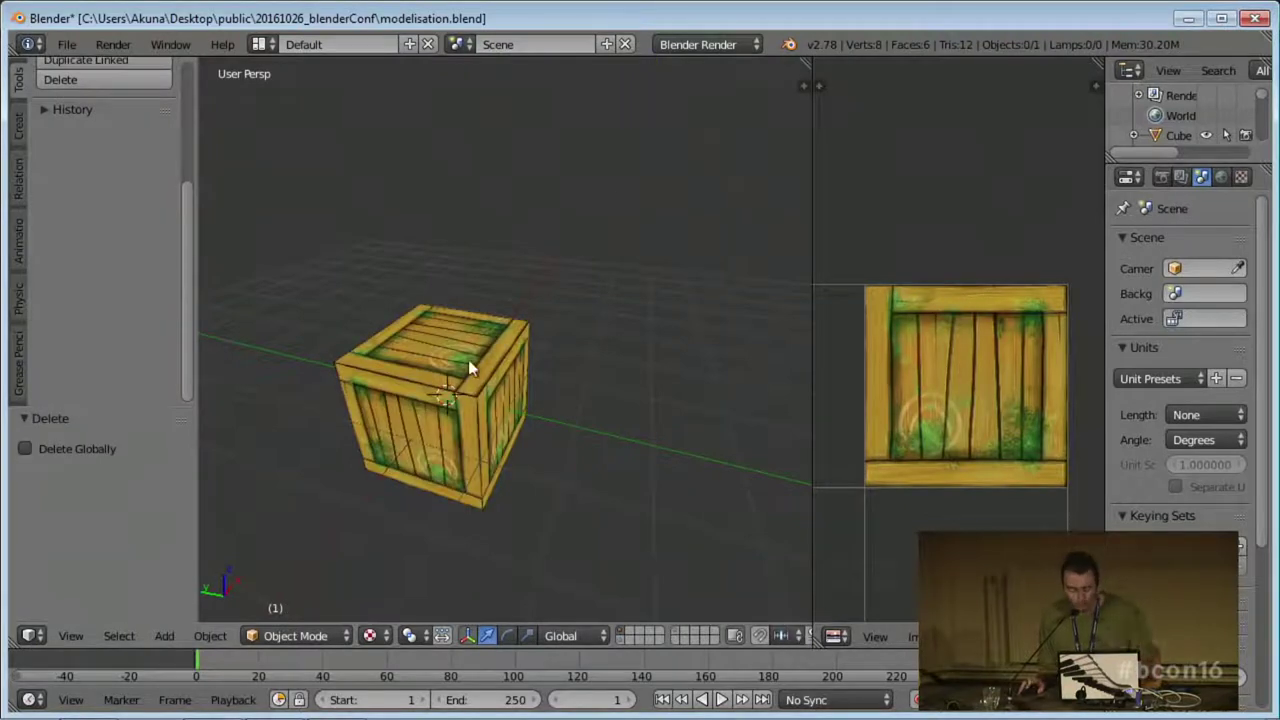
pyautogui.keyDown('shift'); pyautogui.moveTo(477, 391); pyautogui.dragTo(490, 257, button='middle'); pyautogui.keyUp('shift')
pyautogui.scroll(3, 557, 381)
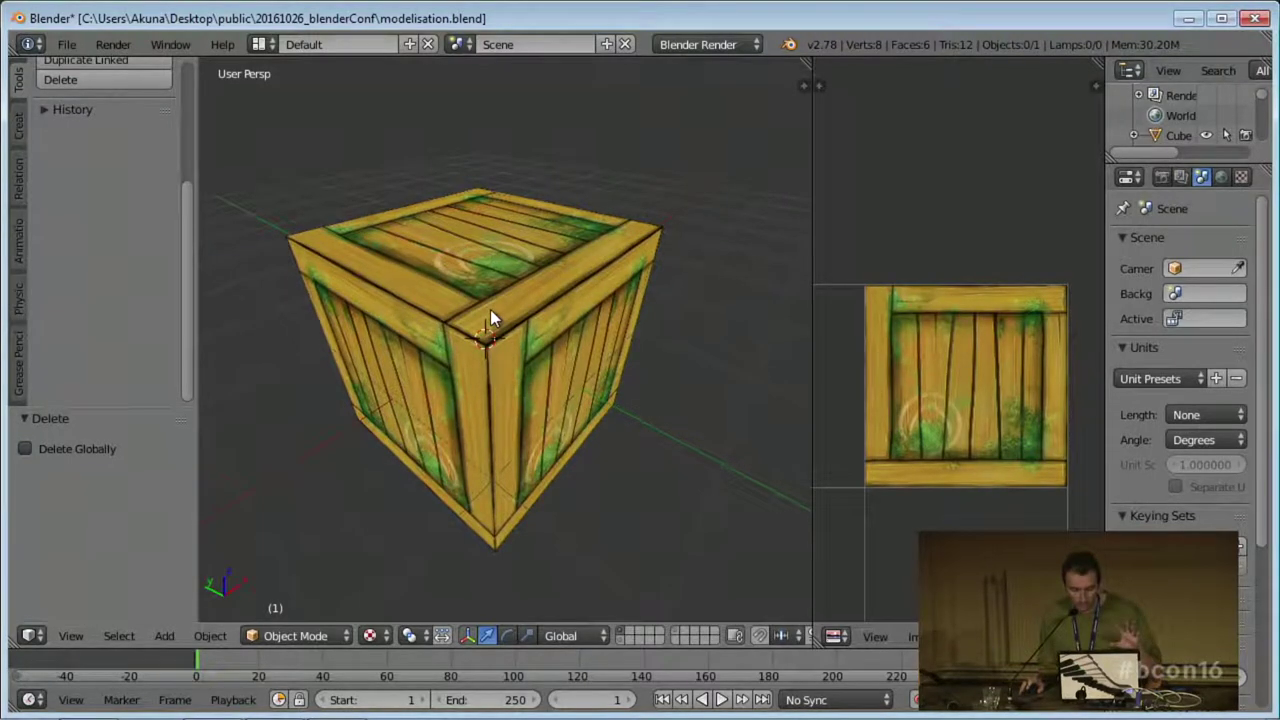
pyautogui.moveTo(490, 309); pyautogui.dragTo(496, 390, button='middle')
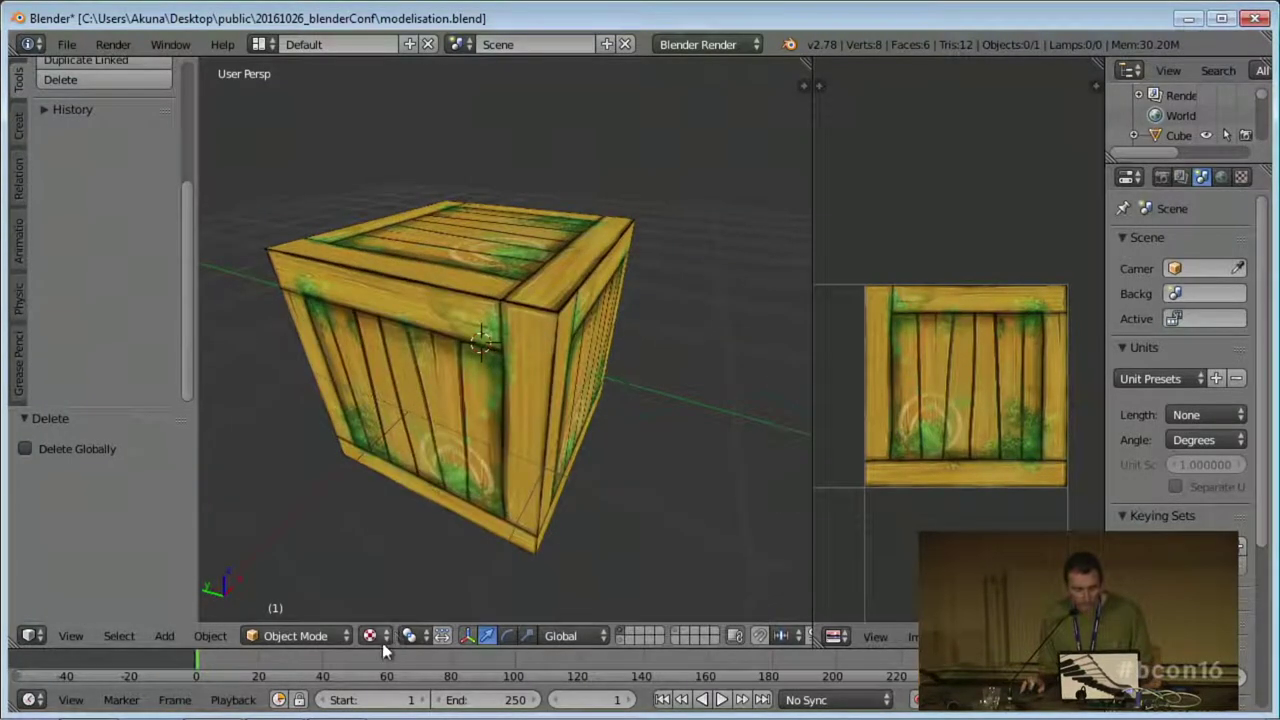
# Select the unlit crate again and put it back into Texture Paint mode.
pyautogui.click(383, 640)
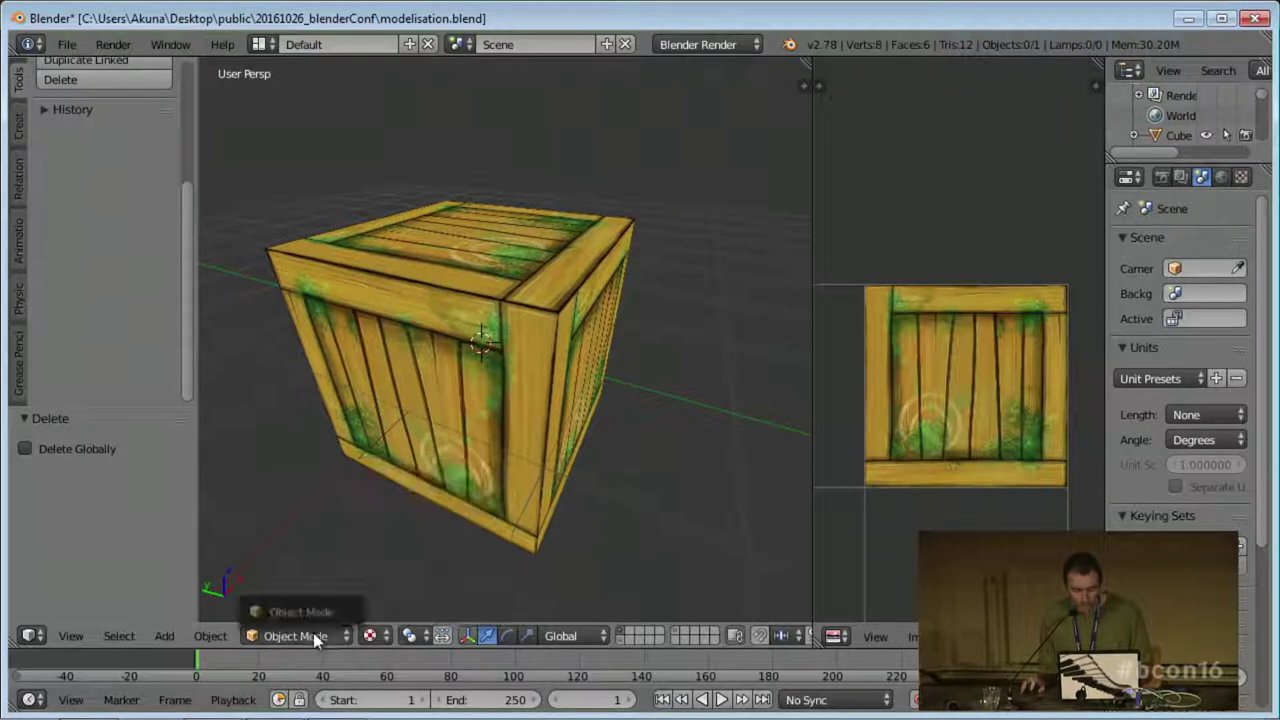
pyautogui.rightClick(417, 417)
pyautogui.click(212, 636)
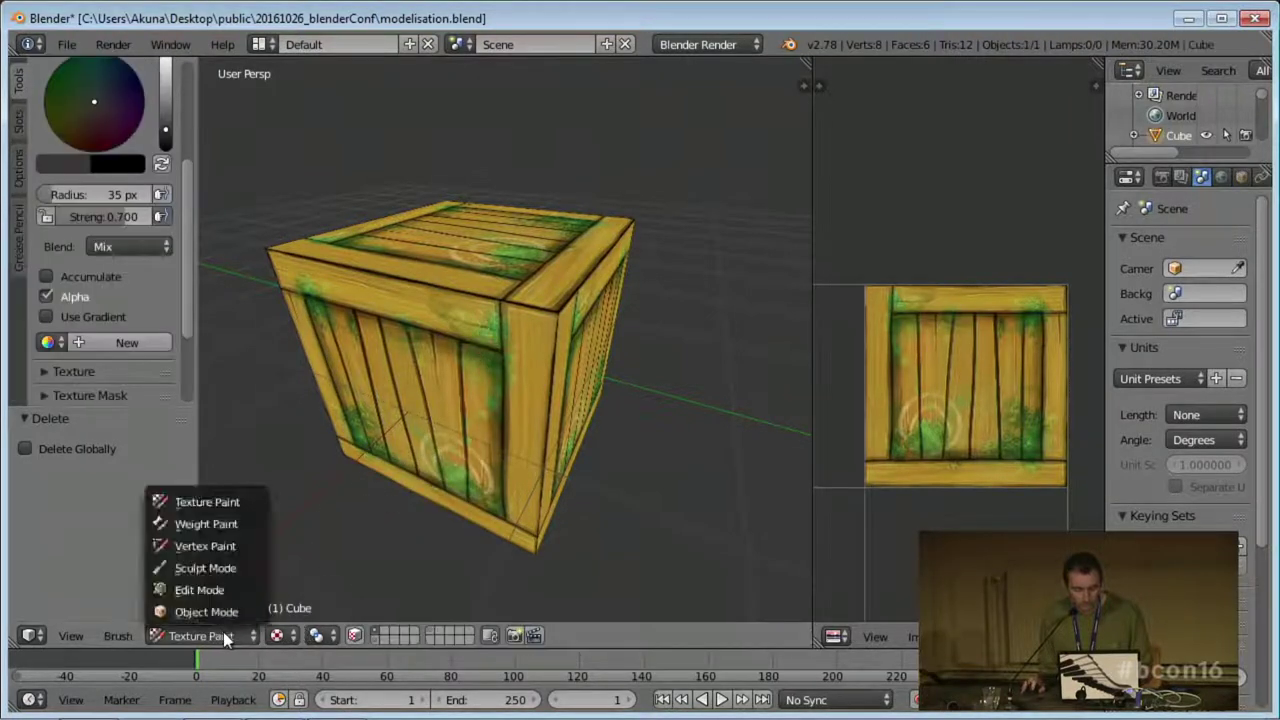
pyautogui.moveTo(543, 257); pyautogui.dragTo(496, 308, button='middle')
# Paint a dark test stroke across the crate's top and undo it.
pyautogui.moveTo(496, 308); pyautogui.dragTo(586, 353)
pyautogui.moveTo(586, 353)
pyautogui.mouseDown(button='middle')
pyautogui.moveTo(512, 392)
pyautogui.moveTo(557, 423)
pyautogui.mouseUp(button='middle')
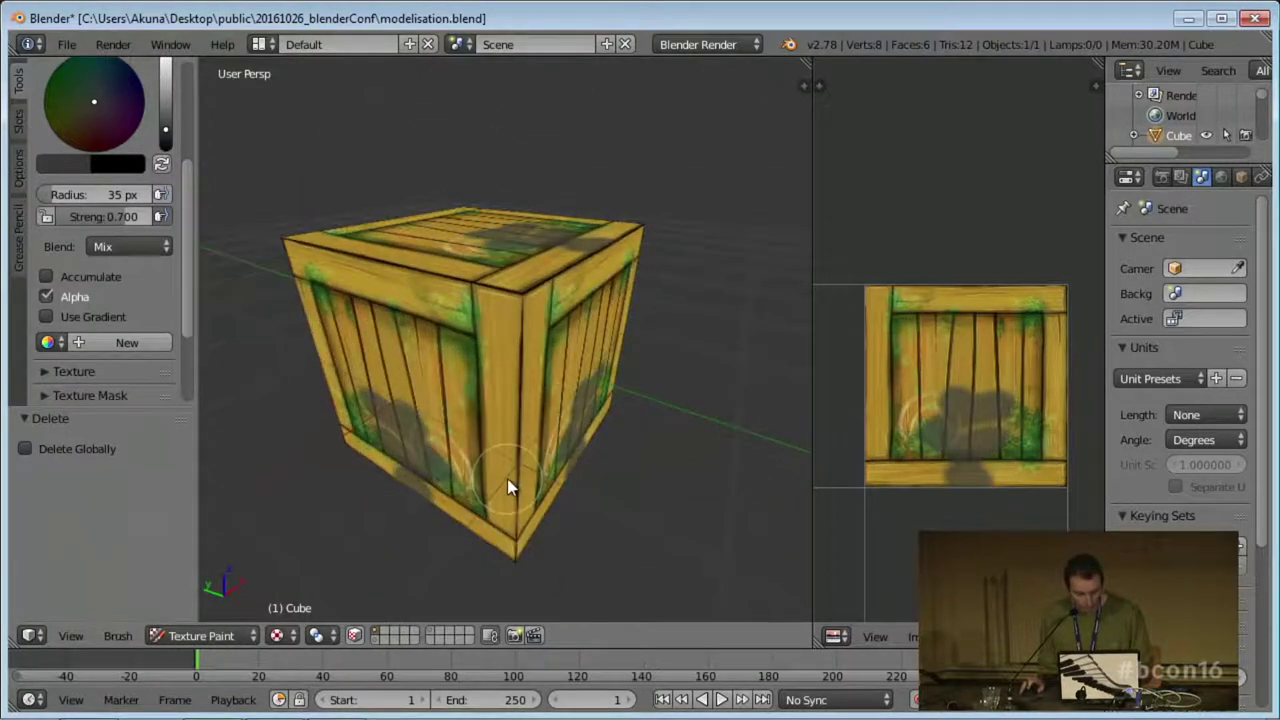
pyautogui.hotkey('ctrl', 'z')
pyautogui.moveTo(514, 486); pyautogui.dragTo(474, 460, button='middle')
# Compare the crate in Solid viewport shading with Texture shading, ending in Texture shading.
pyautogui.click(288, 638)
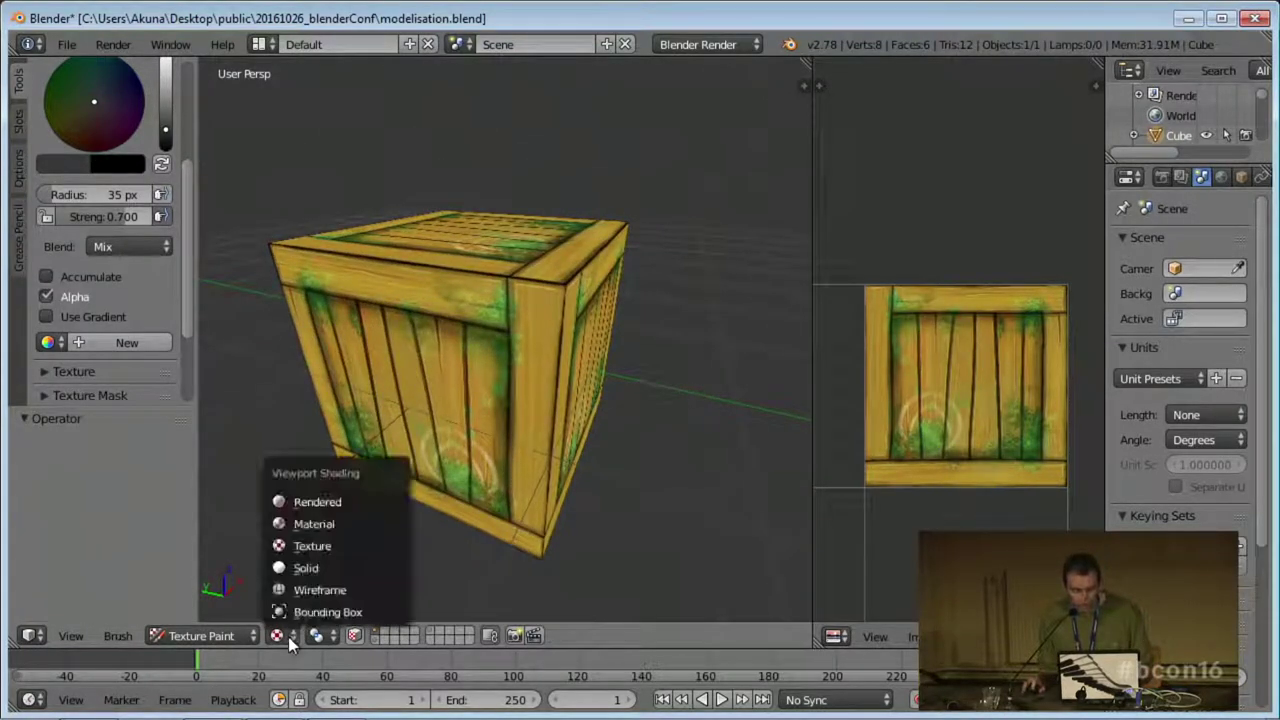
pyautogui.click(321, 570)
pyautogui.moveTo(323, 571)
pyautogui.mouseDown(button='middle')
pyautogui.moveTo(443, 509)
pyautogui.moveTo(374, 520)
pyautogui.moveTo(443, 494)
pyautogui.moveTo(486, 511)
pyautogui.moveTo(520, 466)
pyautogui.moveTo(489, 449)
pyautogui.mouseUp(button='middle')
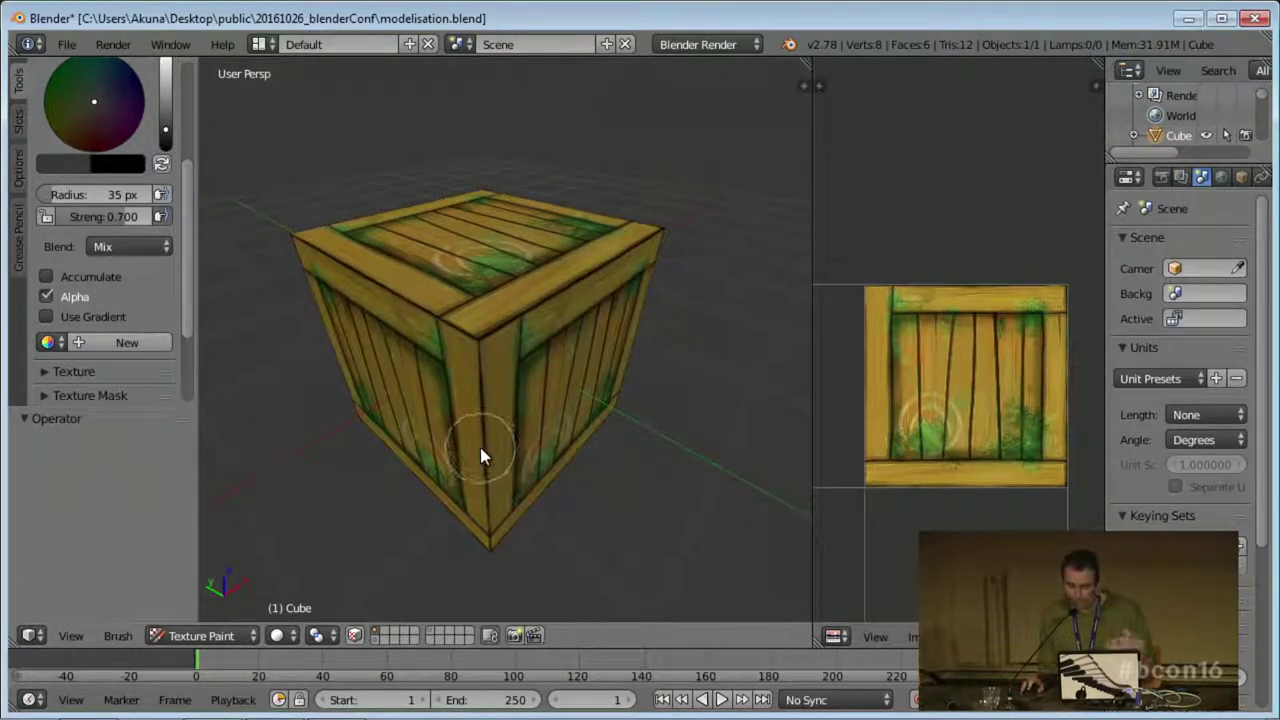
pyautogui.moveTo(428, 443); pyautogui.dragTo(491, 434, button='middle')
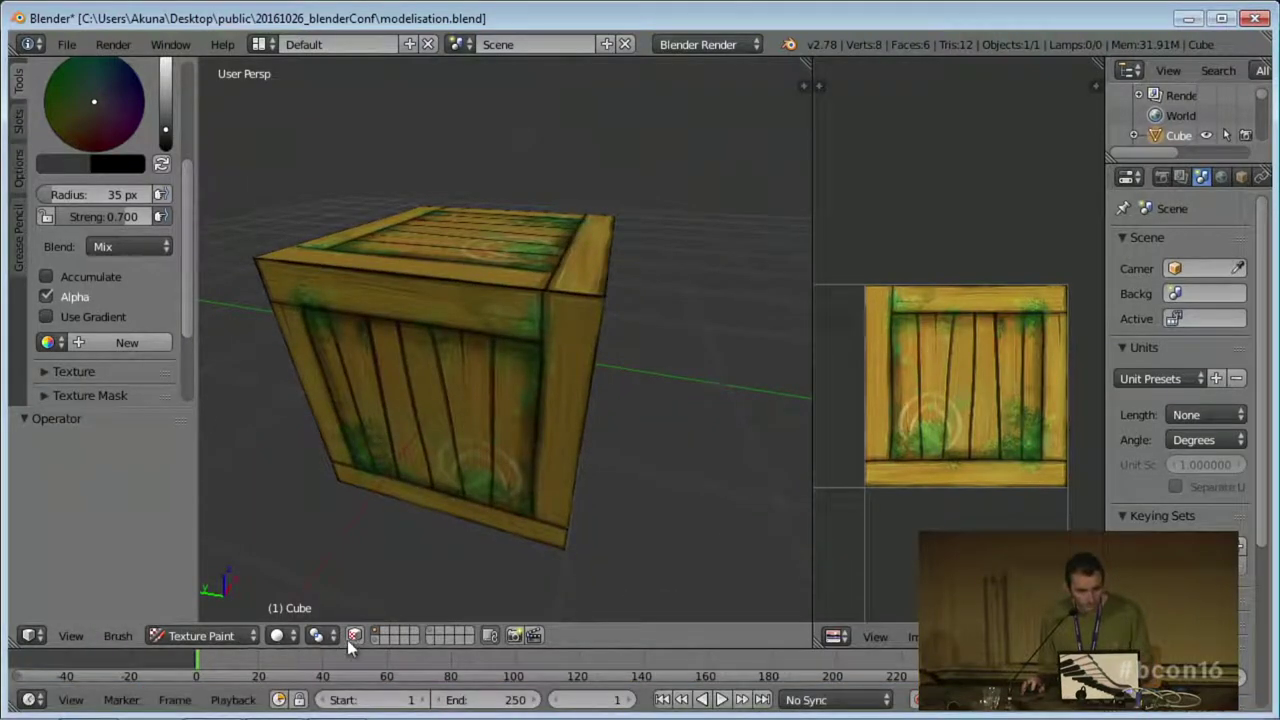
pyautogui.click(278, 637)
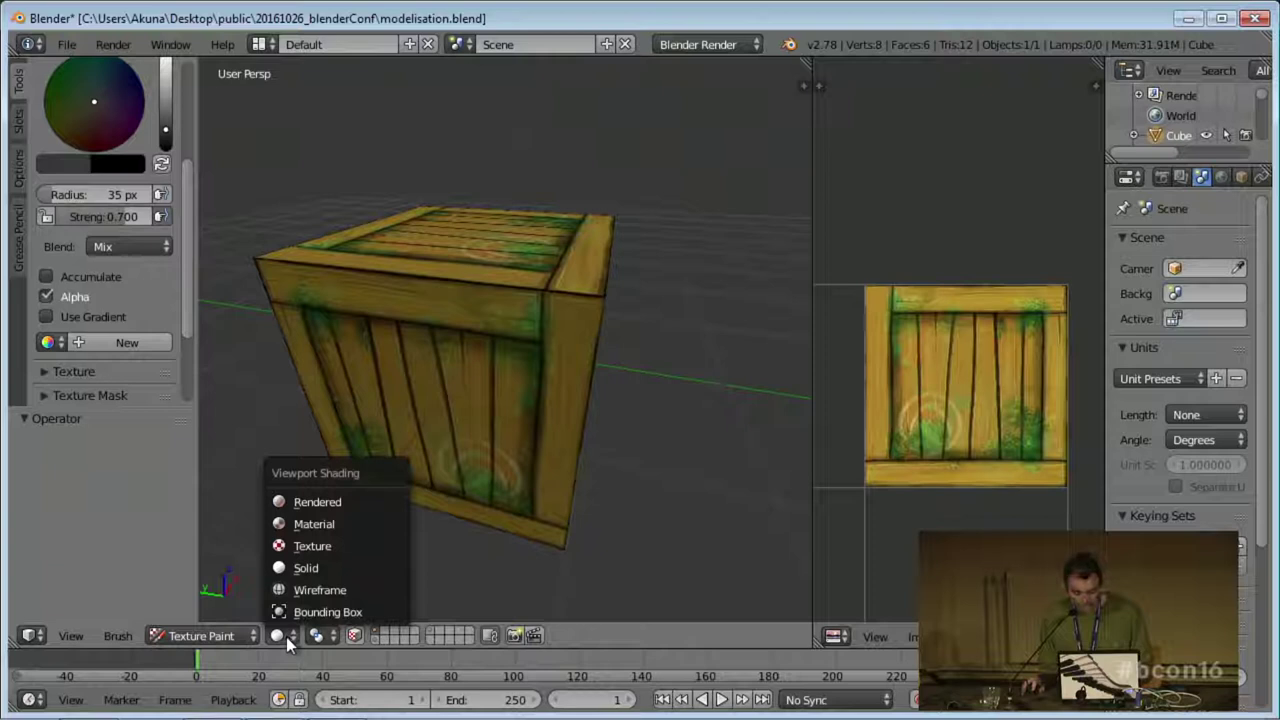
pyautogui.click(318, 548)
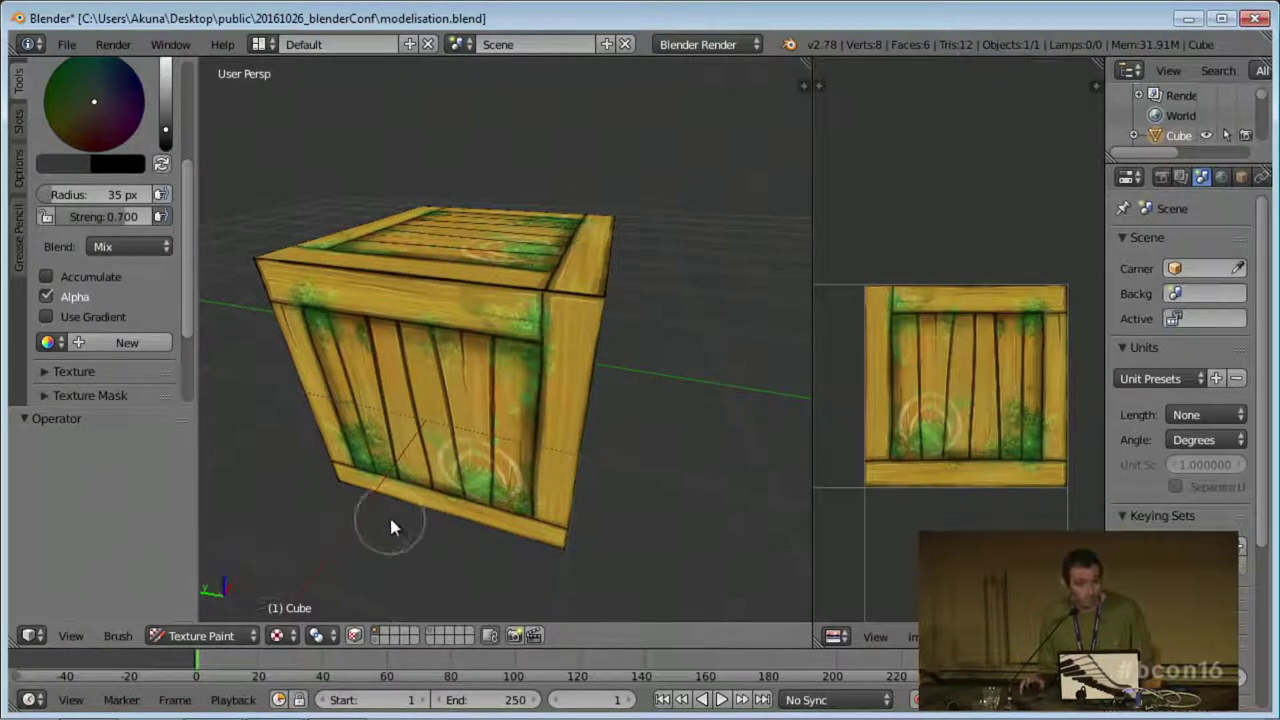
pyautogui.moveTo(391, 485)
pyautogui.mouseDown(button='middle')
pyautogui.moveTo(438, 454)
pyautogui.moveTo(443, 489)
pyautogui.mouseUp(button='middle')
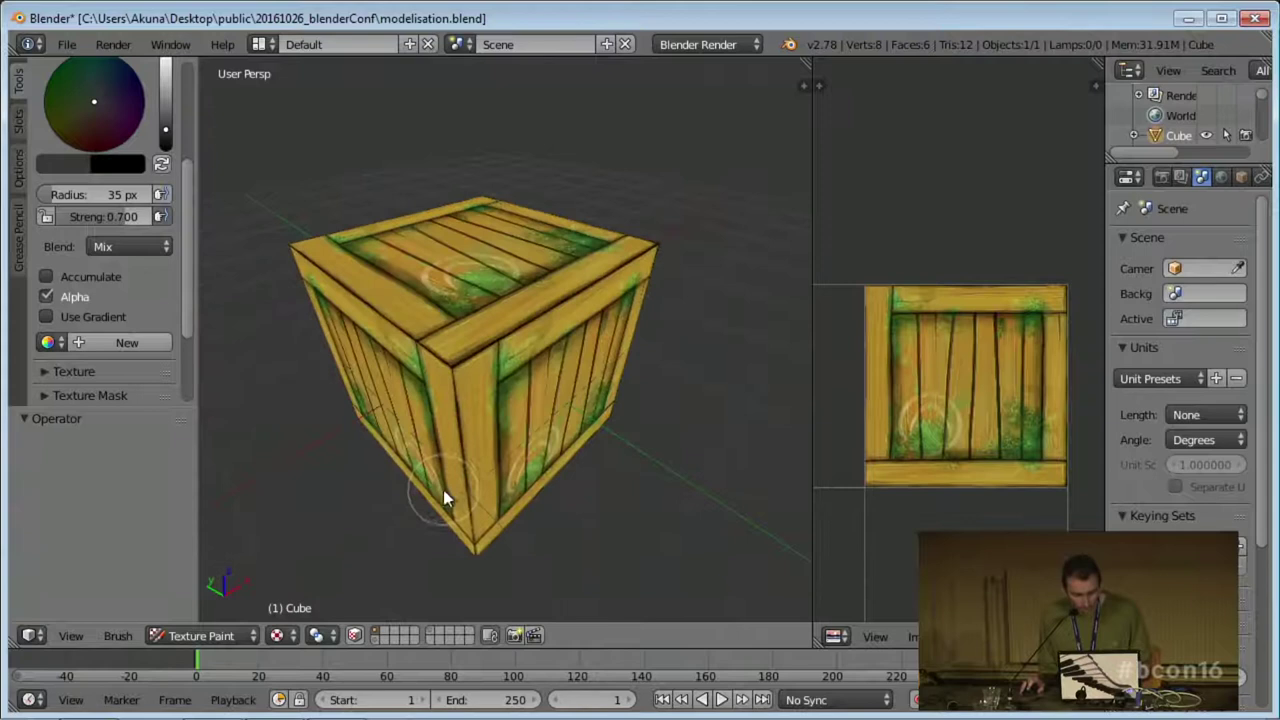
pyautogui.scroll(-3, 521, 452)
pyautogui.moveTo(521, 452); pyautogui.dragTo(513, 465, button='middle')
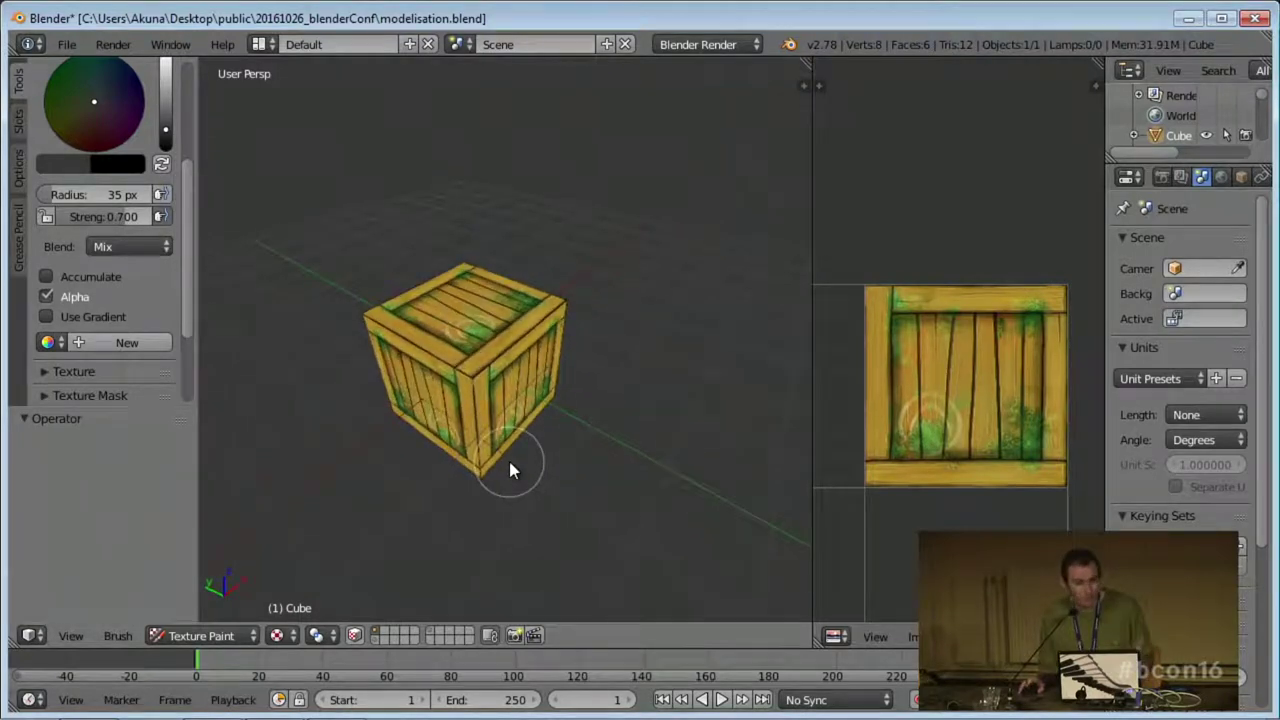
pyautogui.moveTo(509, 461)
pyautogui.mouseDown(button='middle')
pyautogui.moveTo(563, 434)
pyautogui.moveTo(525, 458)
pyautogui.mouseUp(button='middle')
pyautogui.scroll(-2, 525, 458)
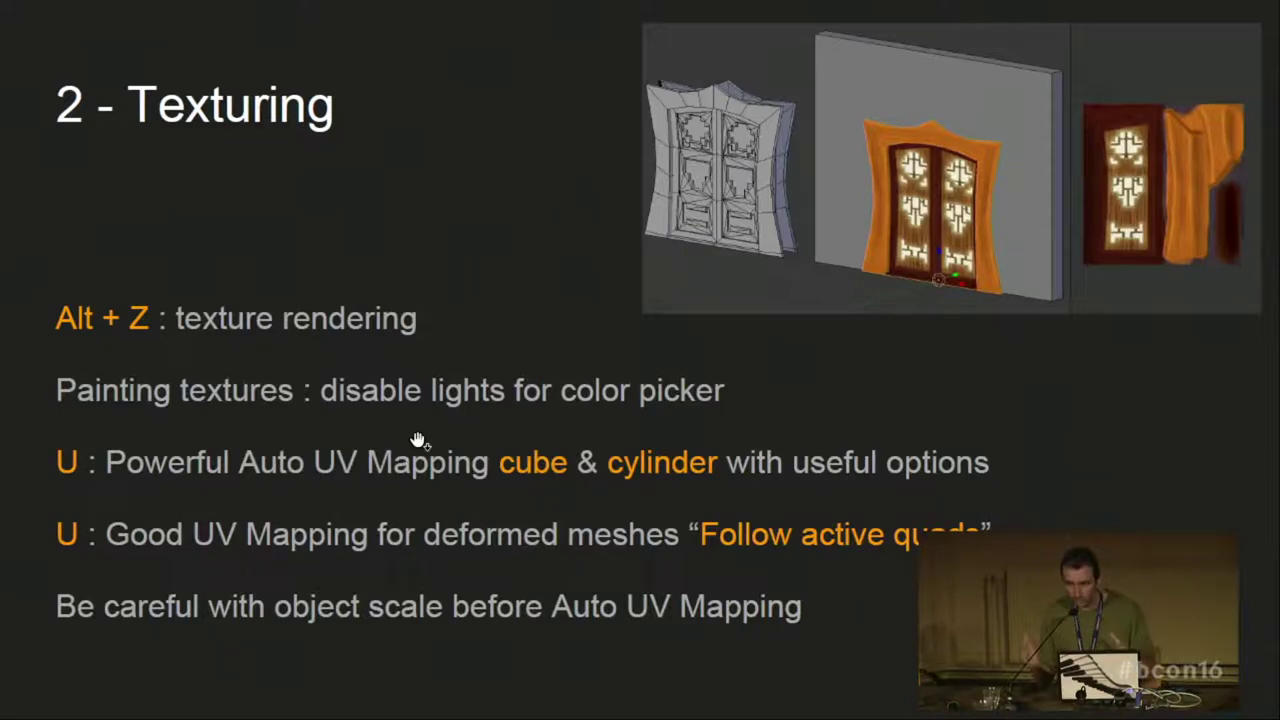
# Switch from the slides back to Blender and unwrap the whole crate in Edit Mode with Cube Projection.
pyautogui.hotkey('alt', 'Tab')
pyautogui.scroll(5, 486, 456)
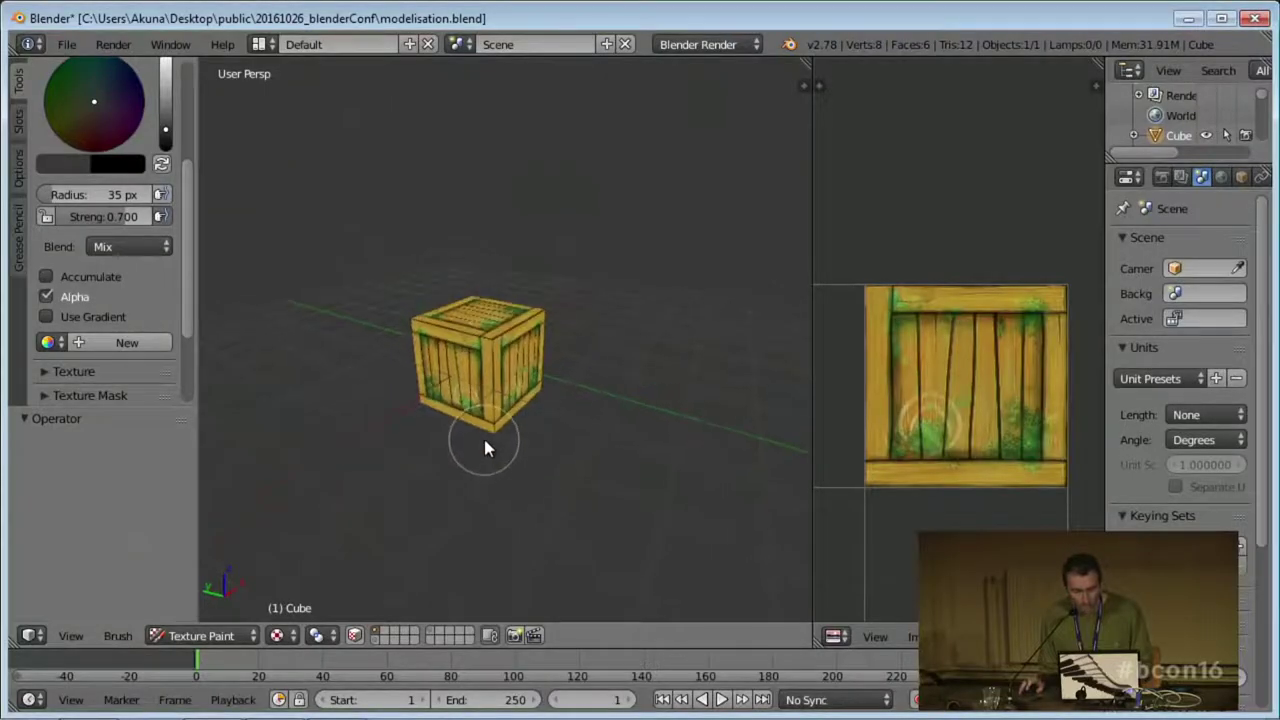
pyautogui.moveTo(498, 397); pyautogui.dragTo(512, 402, button='middle')
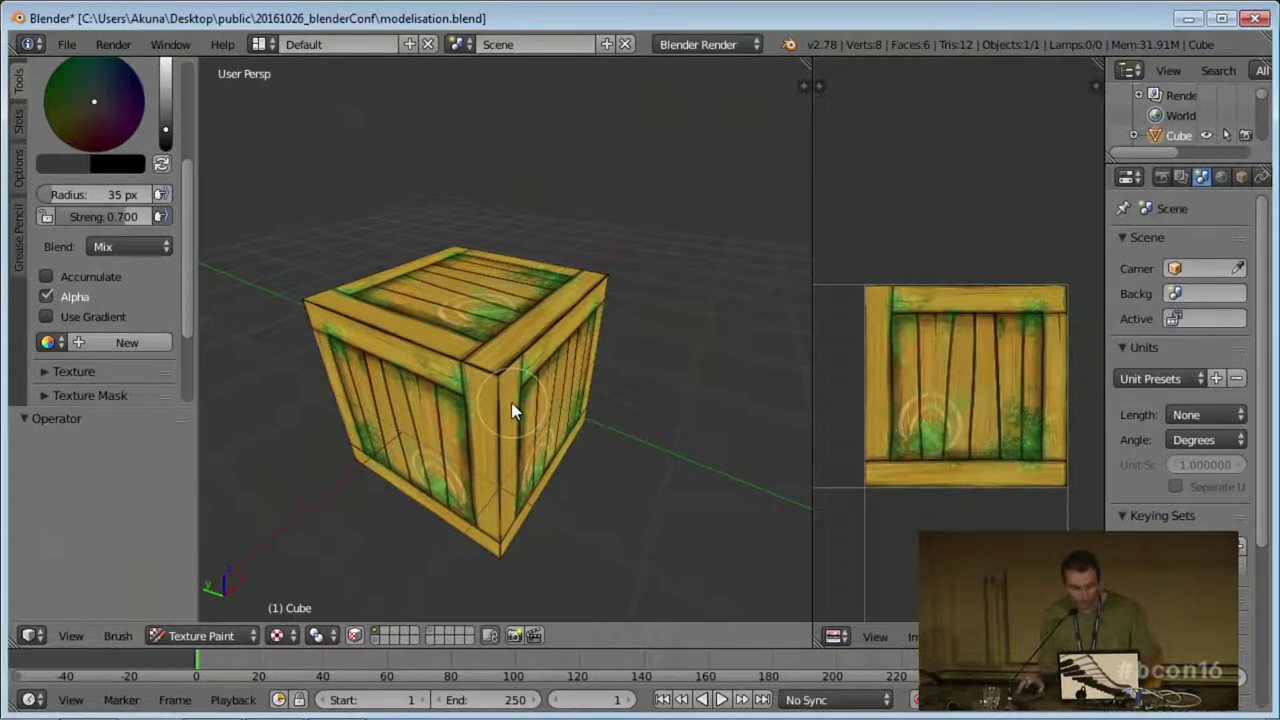
pyautogui.scroll(-2, 492, 430)
pyautogui.press('Tab')
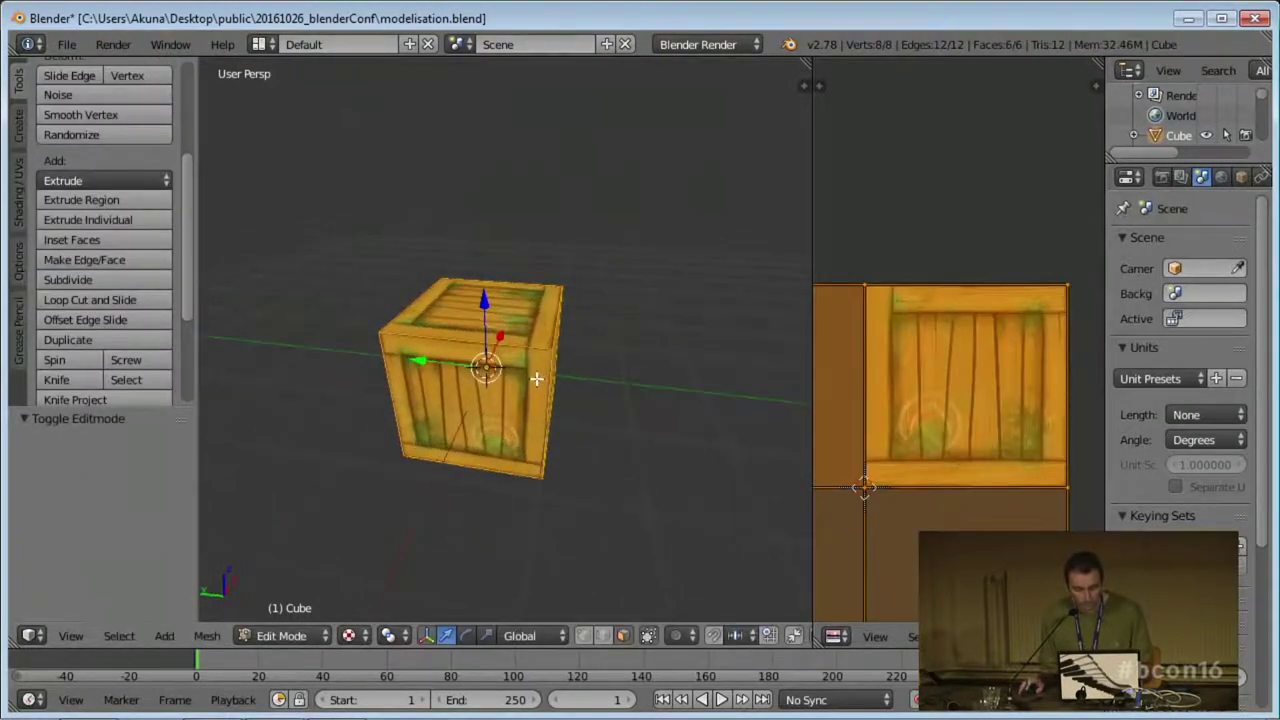
pyautogui.press('u')
pyautogui.click(530, 388)
pyautogui.moveTo(523, 434); pyautogui.dragTo(506, 389, button='middle')
pyautogui.scroll(-3, 490, 382)
pyautogui.scroll(5, 488, 382)
pyautogui.moveTo(497, 318)
pyautogui.mouseDown(button='middle')
pyautogui.moveTo(574, 394)
pyautogui.moveTo(537, 380)
pyautogui.moveTo(533, 398)
pyautogui.mouseUp(button='middle')
pyautogui.press('Tab')
pyautogui.press('Tab')
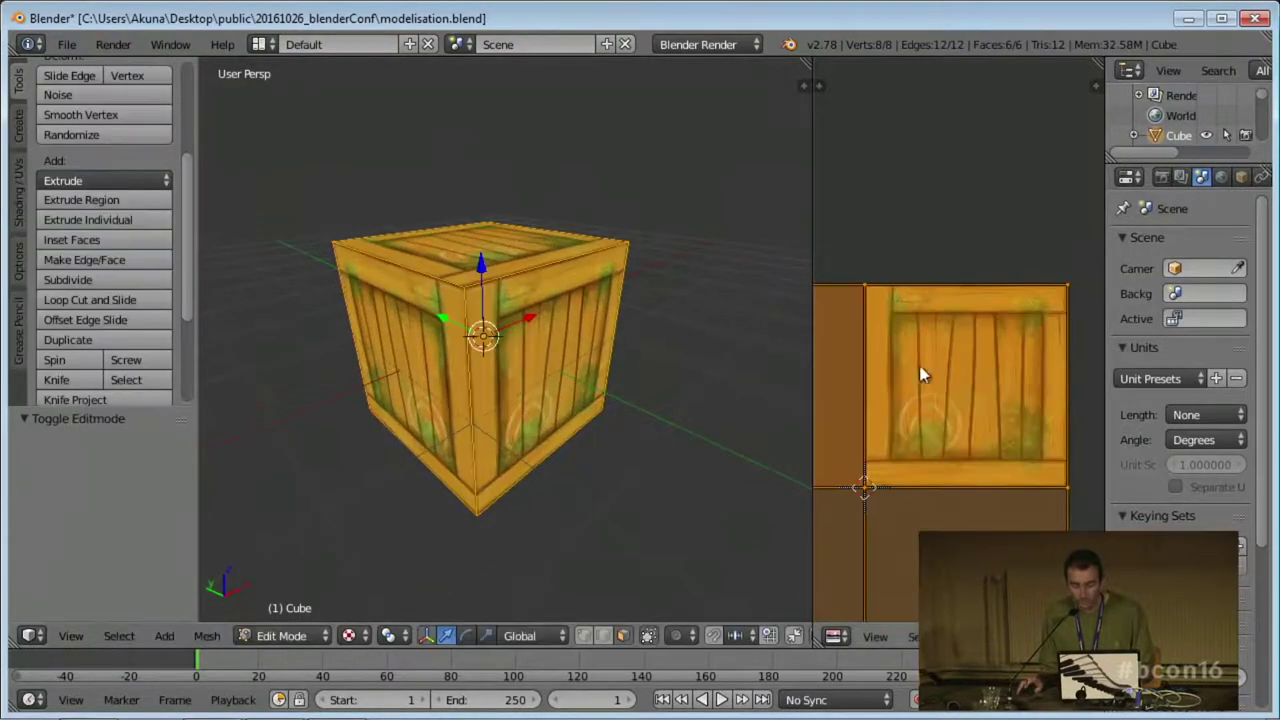
pyautogui.moveTo(440, 370)
pyautogui.mouseDown(button='middle')
pyautogui.moveTo(531, 423)
pyautogui.moveTo(494, 416)
pyautogui.moveTo(523, 432)
pyautogui.mouseUp(button='middle')
# Return the crate to Object Mode and move it horizontally away from the world origin, with global Z locked.
pyautogui.press('Tab')
pyautogui.scroll(-5, 523, 432)
pyautogui.click(239, 634)
pyautogui.click(195, 613)
pyautogui.press('g')
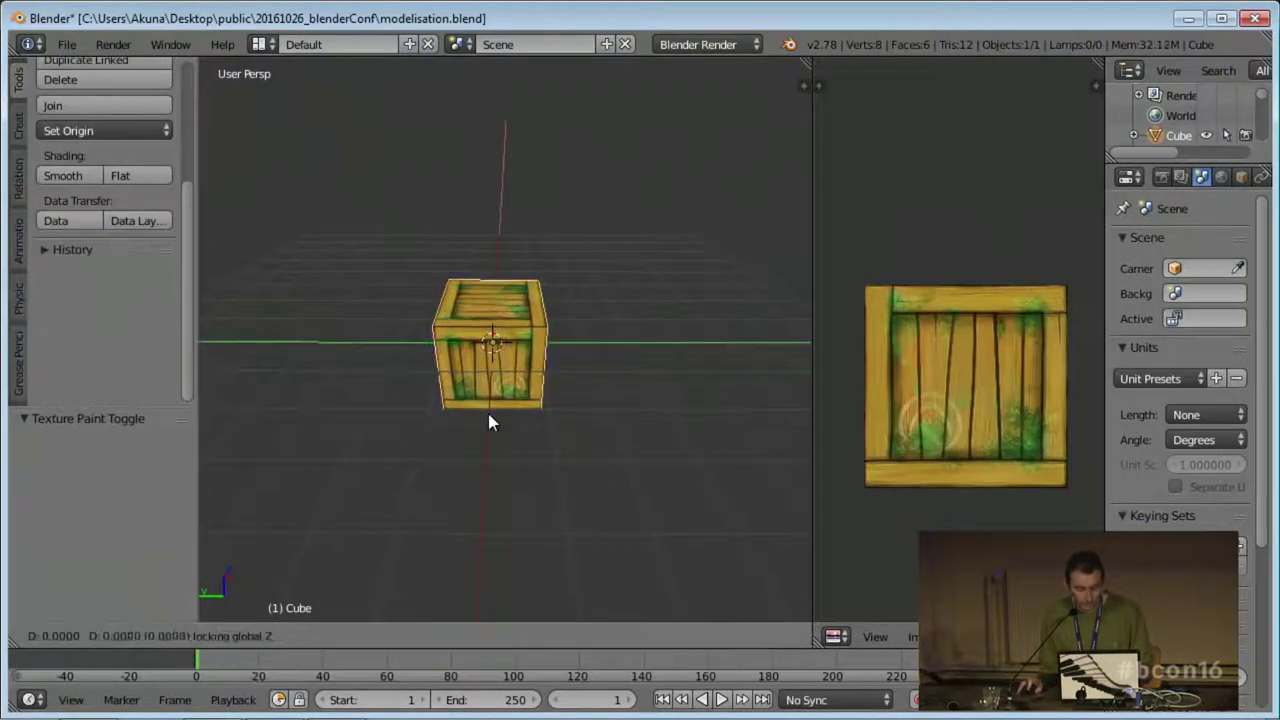
pyautogui.click(599, 380)
# Reapply Cube Projection to all faces of the off-origin crate at cube size 1.000 and return to Object Mode.
pyautogui.press('Tab')
pyautogui.press('u')
pyautogui.click(598, 404)
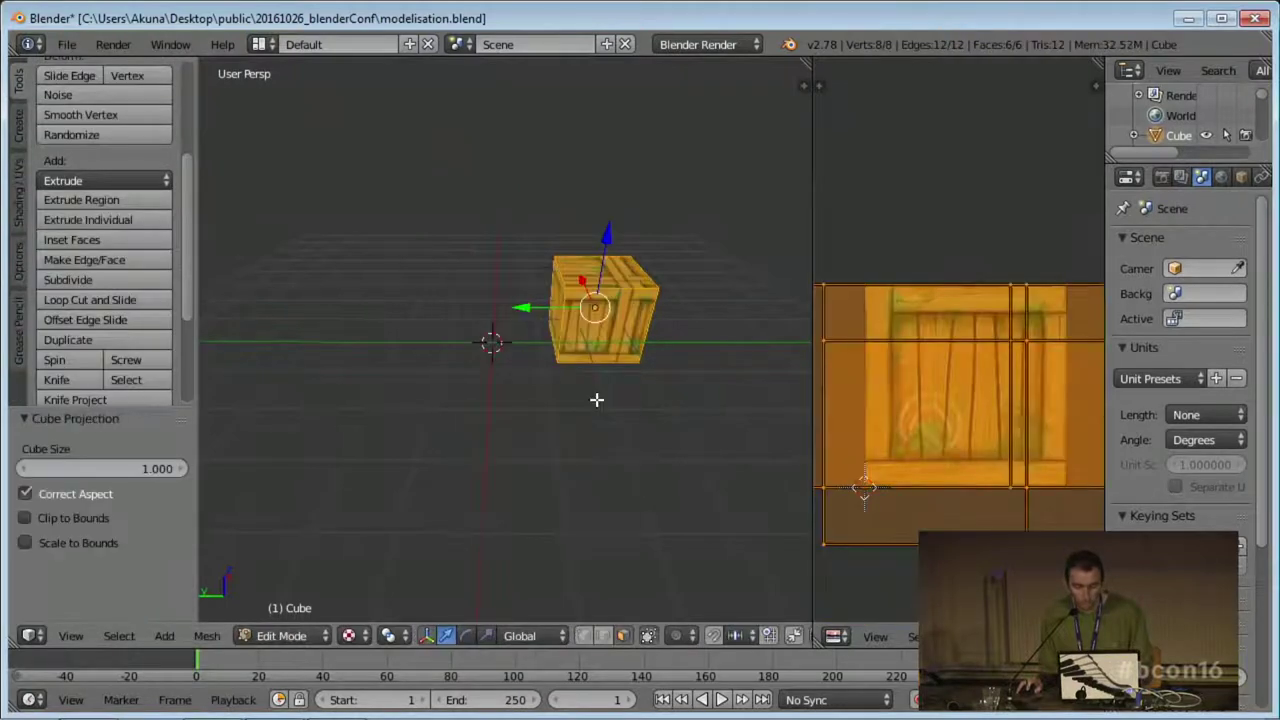
pyautogui.moveTo(665, 394); pyautogui.dragTo(507, 379, button='middle')
pyautogui.scroll(4, 569, 414)
pyautogui.scroll(-4, 541, 362)
pyautogui.press('Tab')
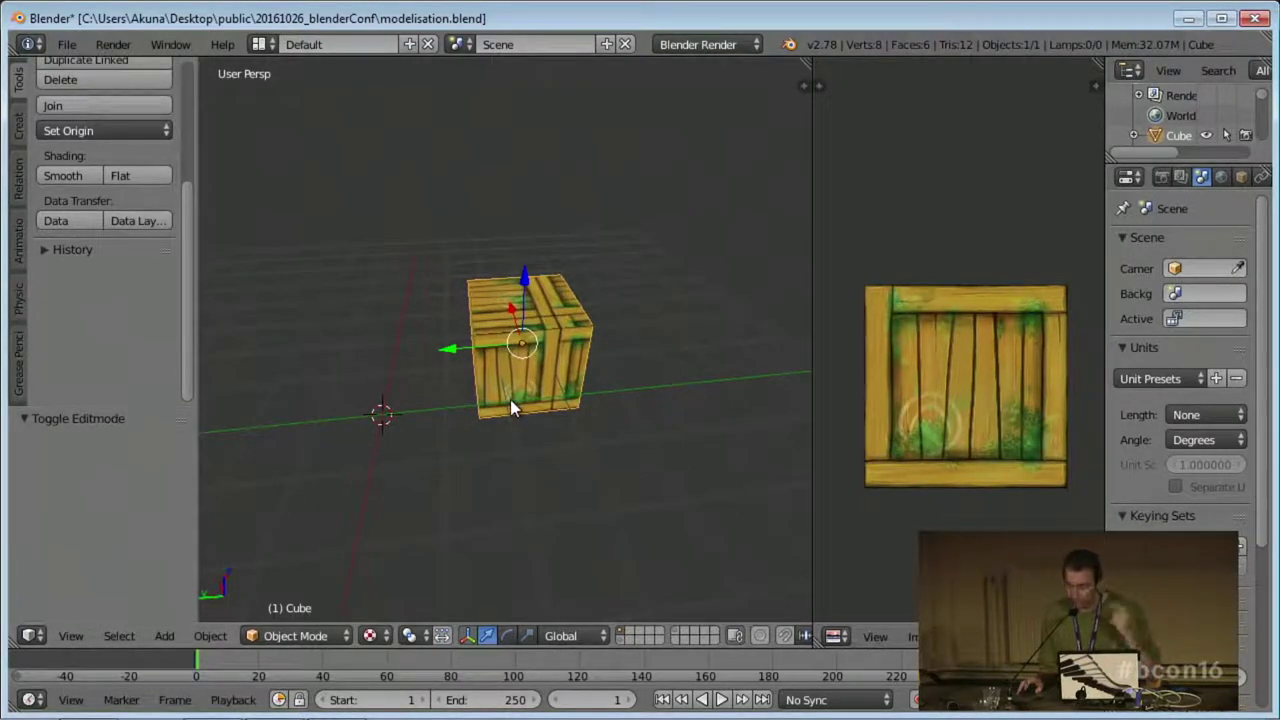
# Snap the 3D cursor to the crate and clear the crate's location to send it to the world origin.
pyautogui.moveTo(510, 399)
pyautogui.mouseDown(button='middle')
pyautogui.moveTo(492, 416)
pyautogui.moveTo(512, 401)
pyautogui.moveTo(509, 384)
pyautogui.mouseUp(button='middle')
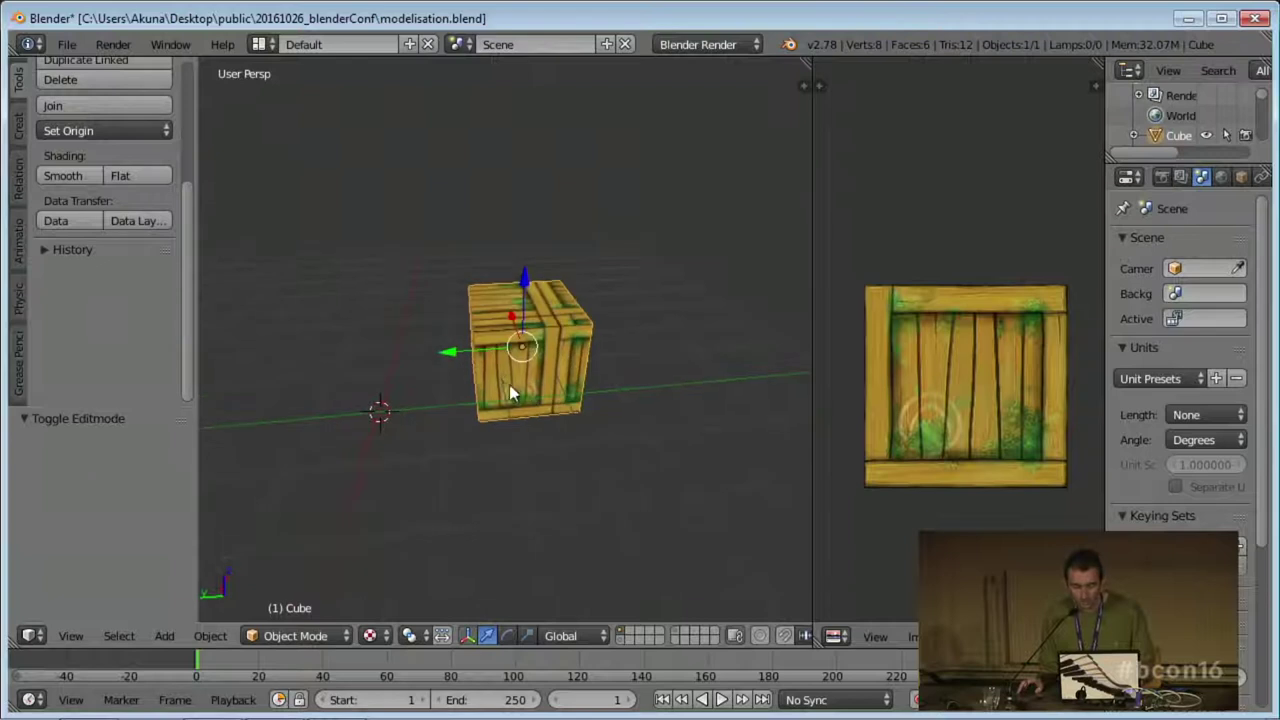
pyautogui.hotkey('shift', 's')
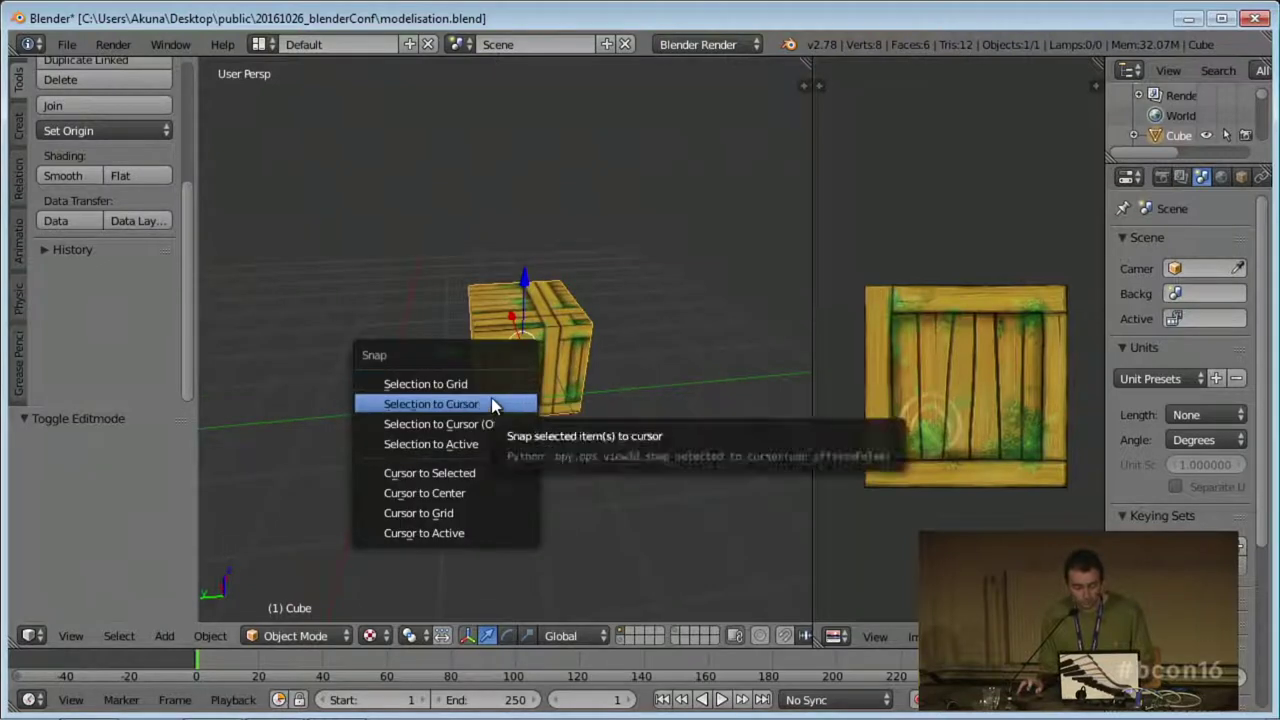
pyautogui.click(465, 474)
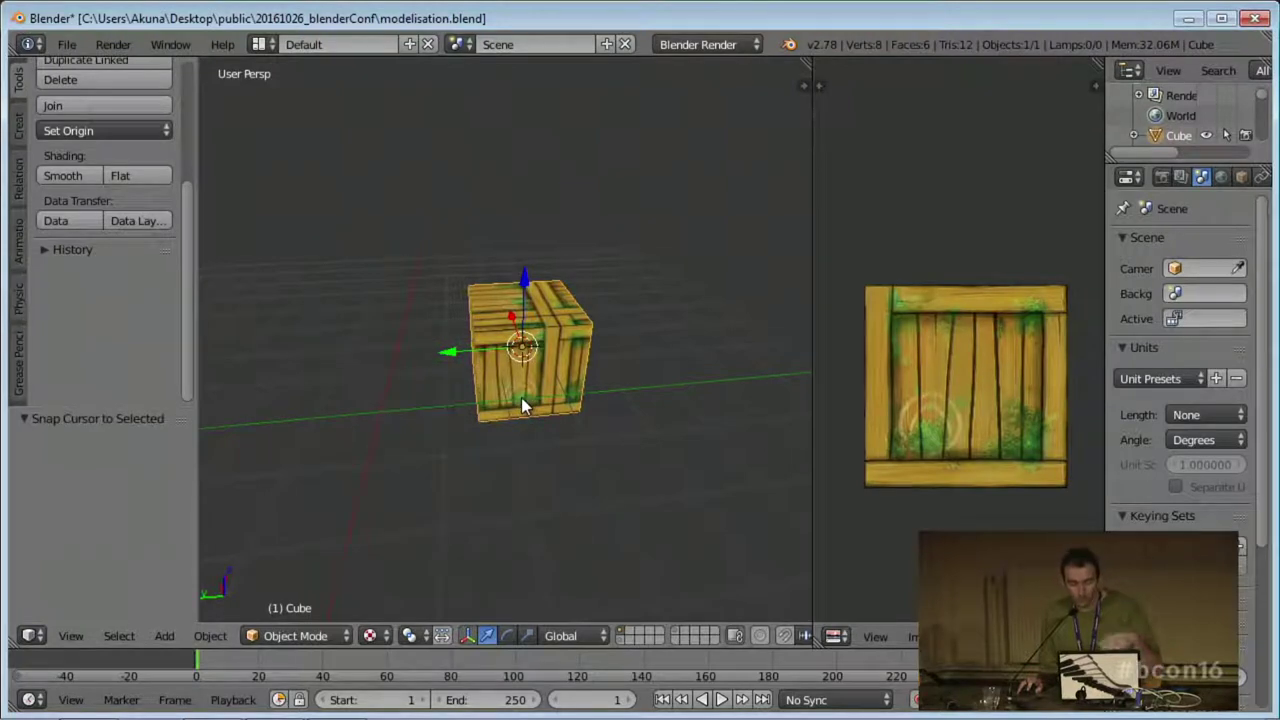
pyautogui.hotkey('alt', 'g')
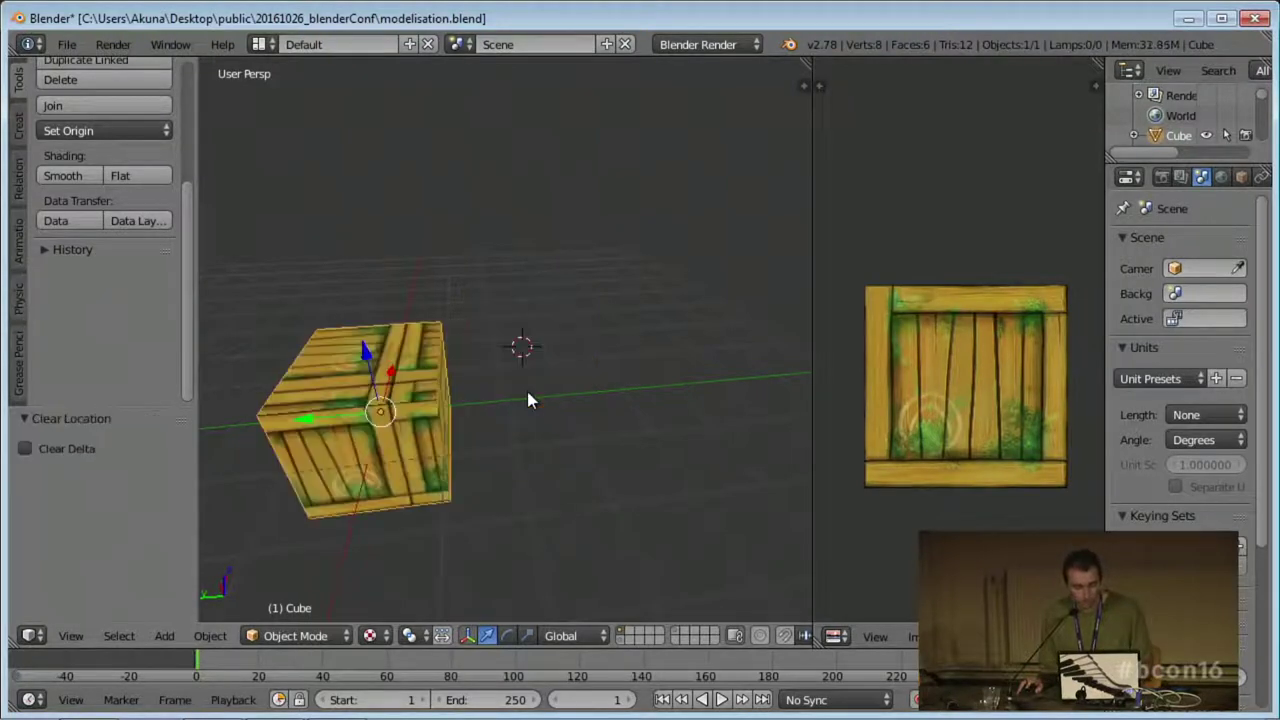
# Unwrap the crate at the world origin with Cube Projection and leave Edit Mode.
pyautogui.press('Tab')
pyautogui.press('u')
pyautogui.click(527, 396)
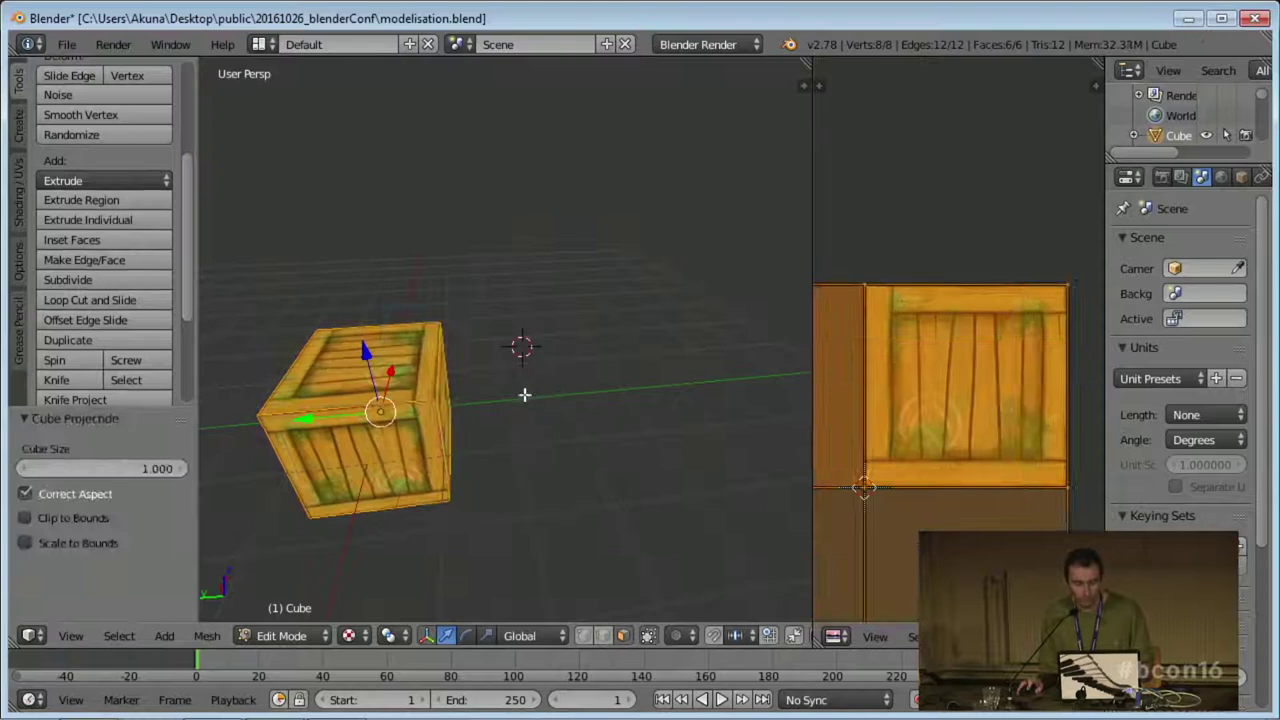
pyautogui.press('Tab')
# Snap the crate to the 3D cursor and check its UV layout in Edit Mode.
pyautogui.hotkey('shift', 's')
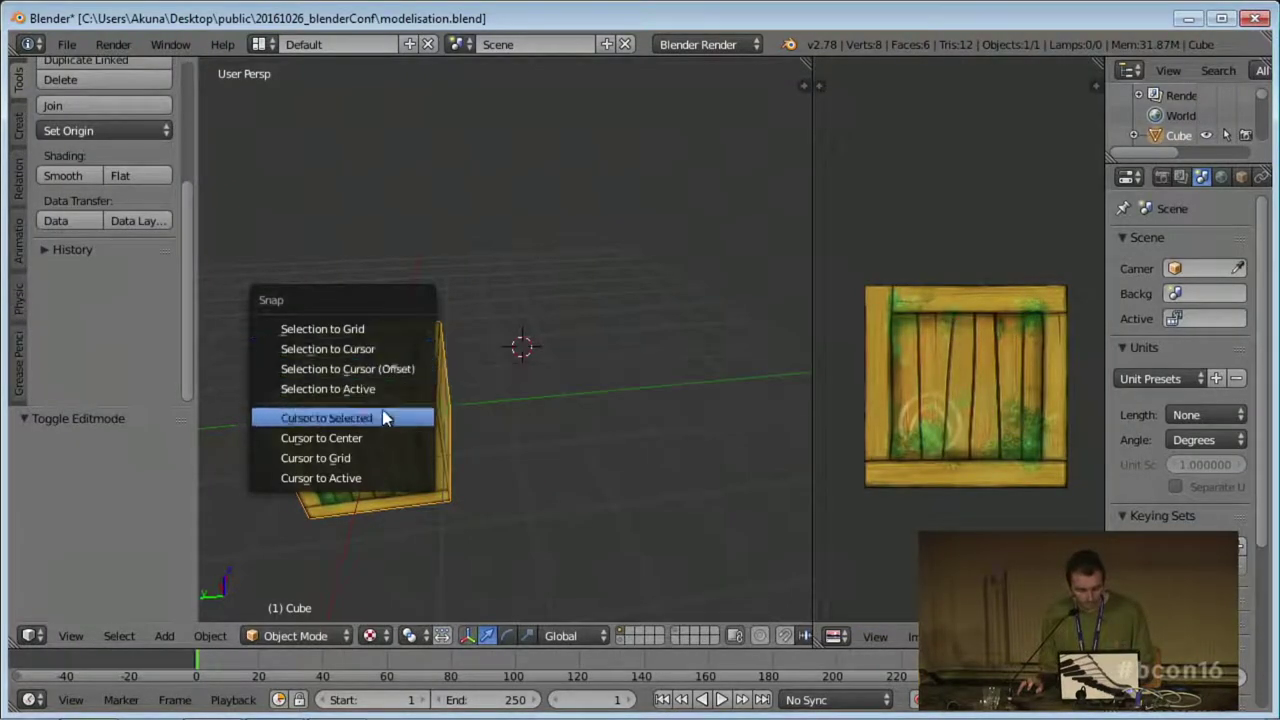
pyautogui.click(387, 352)
pyautogui.moveTo(445, 450); pyautogui.dragTo(498, 420, button='middle')
pyautogui.press('Tab')
pyautogui.scroll(3, 543, 423)
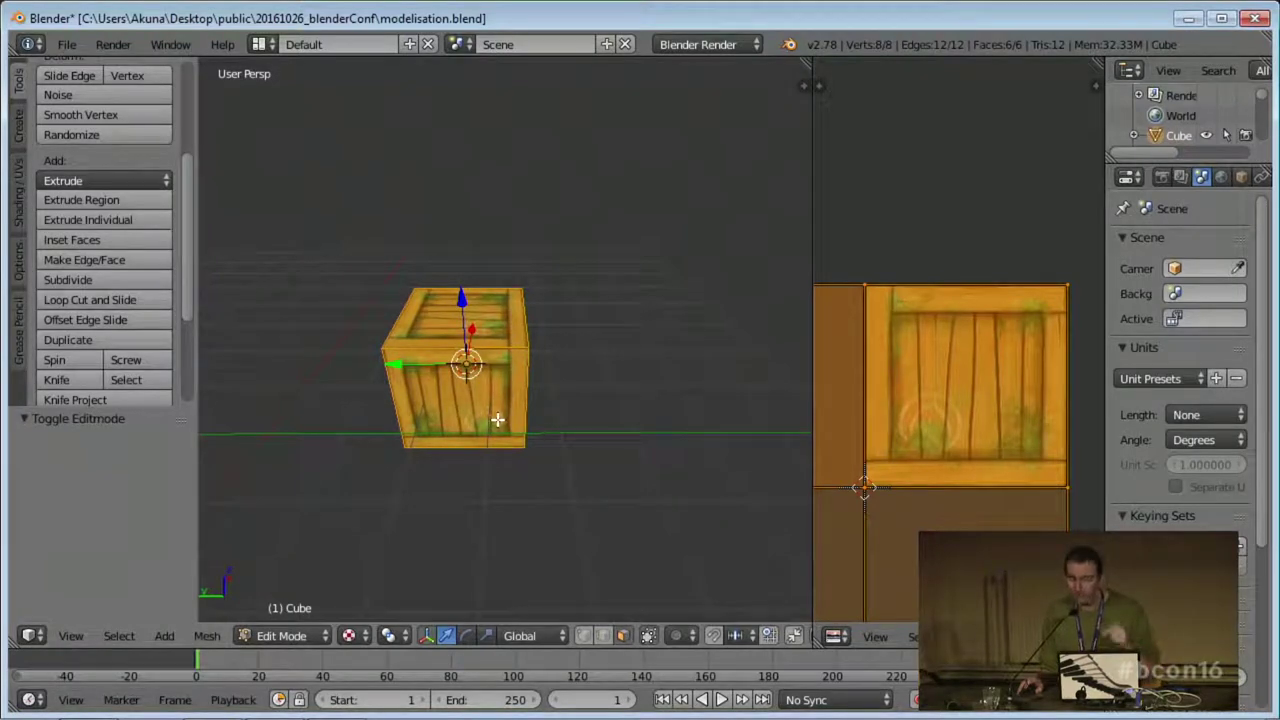
pyautogui.moveTo(498, 420)
pyautogui.mouseDown(button='middle')
pyautogui.moveTo(543, 417)
pyautogui.moveTo(516, 404)
pyautogui.mouseUp(button='middle')
pyautogui.scroll(-2, 540, 417)
pyautogui.press('Tab')
# Clear the crate's location, enlarge it in Object Mode by a factor of 2.635 and check its UVs in Edit Mode.
pyautogui.scroll(-2, 519, 414)
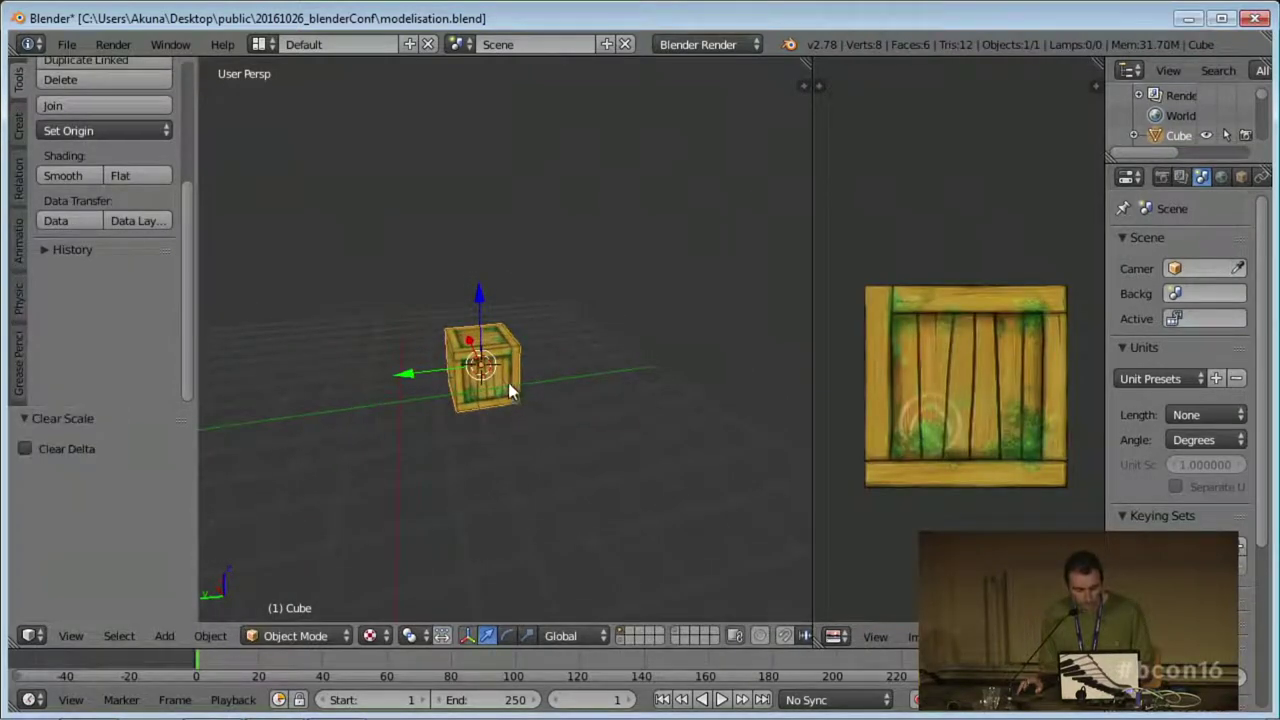
pyautogui.hotkey('alt', 'g')
pyautogui.press('s')
pyautogui.click(514, 408)
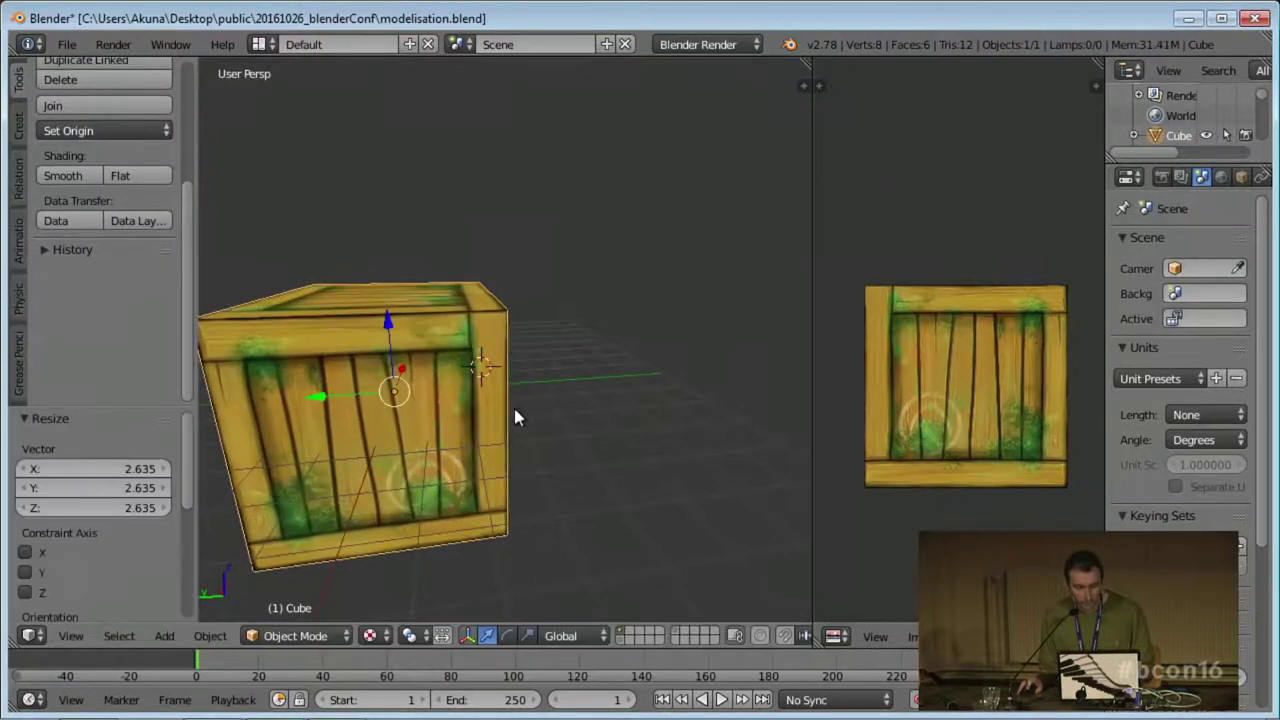
pyautogui.scroll(-5, 503, 424)
pyautogui.press('Tab')
pyautogui.scroll(6, 514, 398)
pyautogui.scroll(-5, 547, 420)
pyautogui.press('Tab')
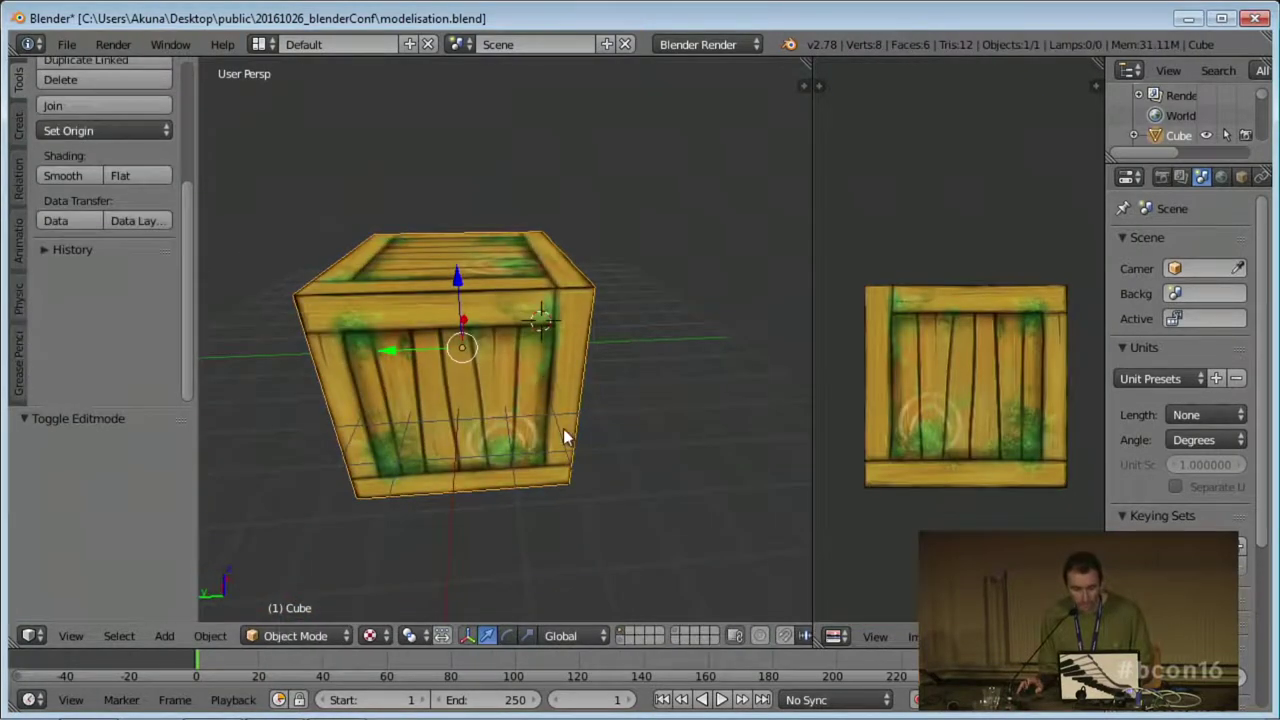
# Scale the crate by 0.940 in Object Mode and reapply Cube Projection to its faces.
pyautogui.press('s')
pyautogui.click(561, 464)
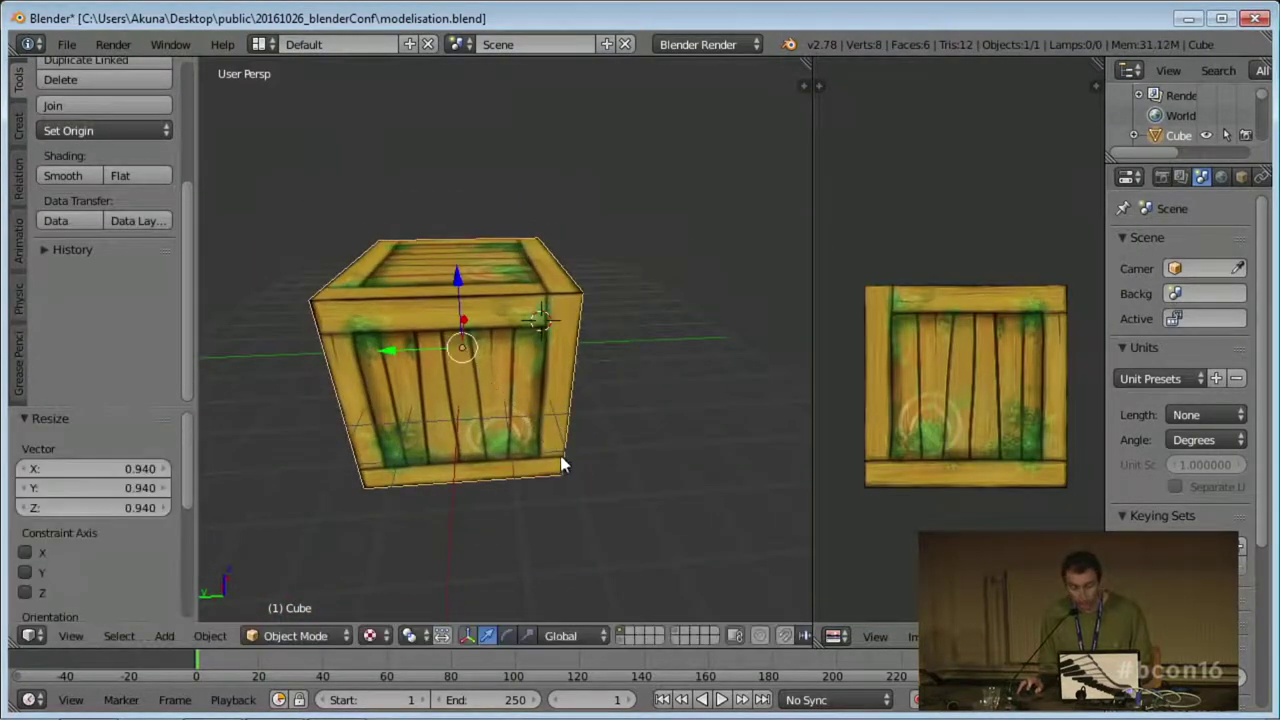
pyautogui.press('Tab')
pyautogui.press('u')
pyautogui.click(521, 392)
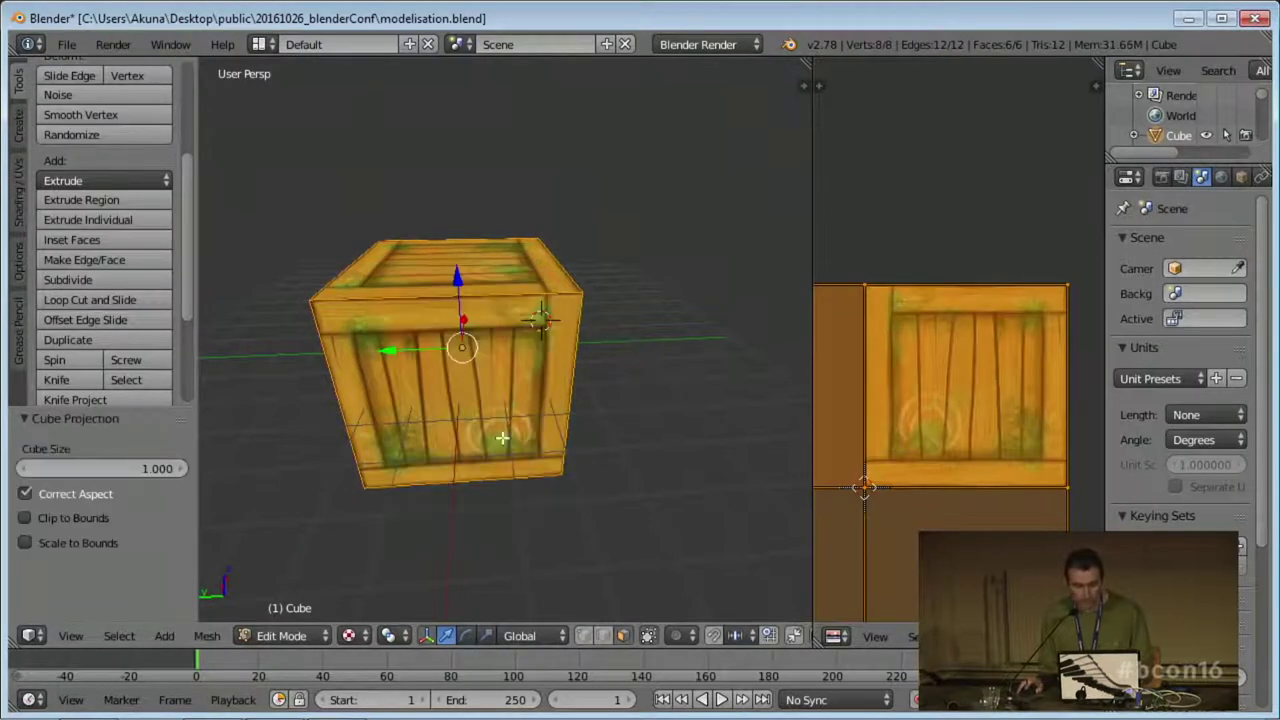
pyautogui.moveTo(521, 392); pyautogui.dragTo(528, 432, button='middle')
# Apply the crate's scale in Object Mode.
pyautogui.press('Tab')
pyautogui.hotkey('ctrl', 'a')
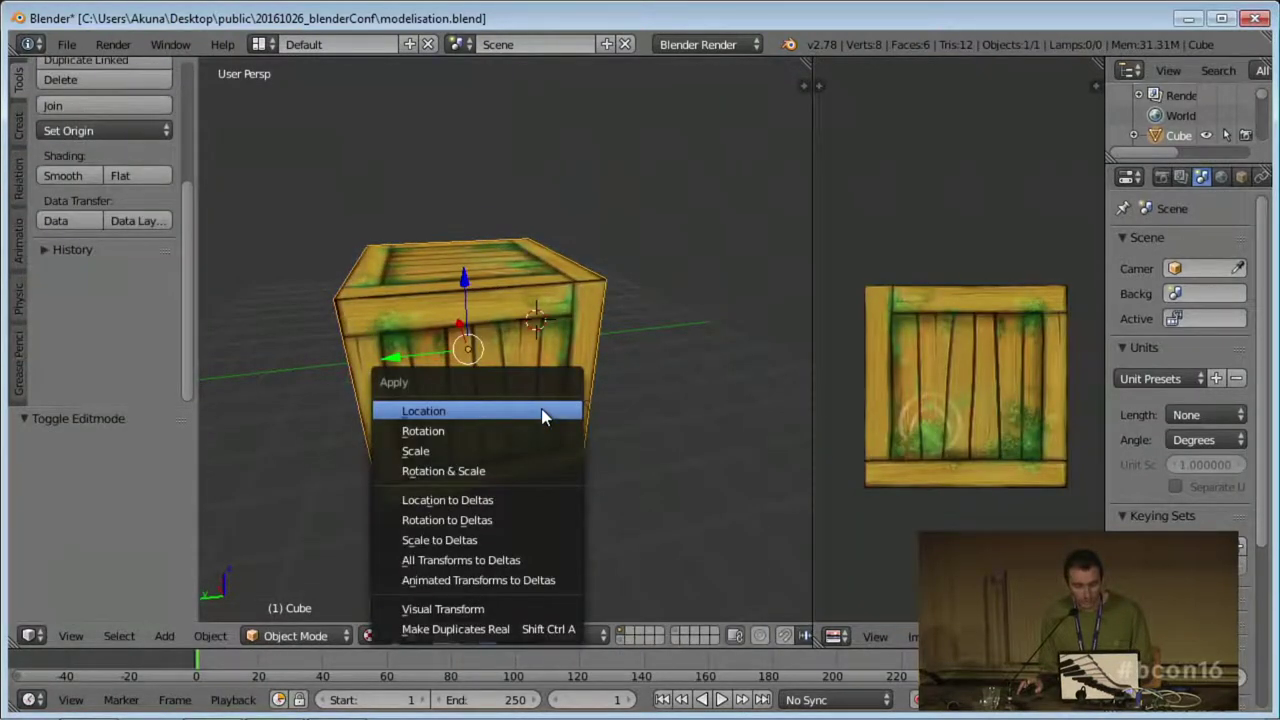
pyautogui.click(522, 446)
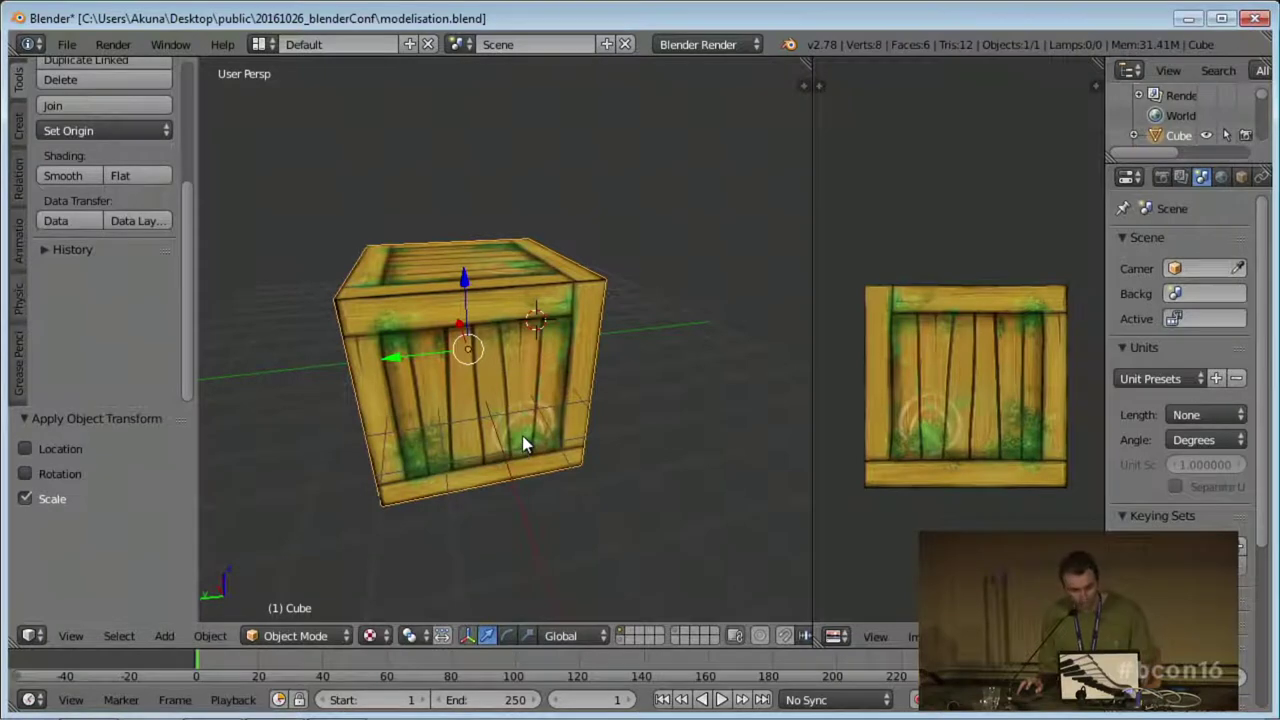
# Reapply Cube Projection at size 1.000 to the crate with its scale applied and examine the texture on its faces.
pyautogui.press('Tab')
pyautogui.press('u')
pyautogui.click(445, 437)
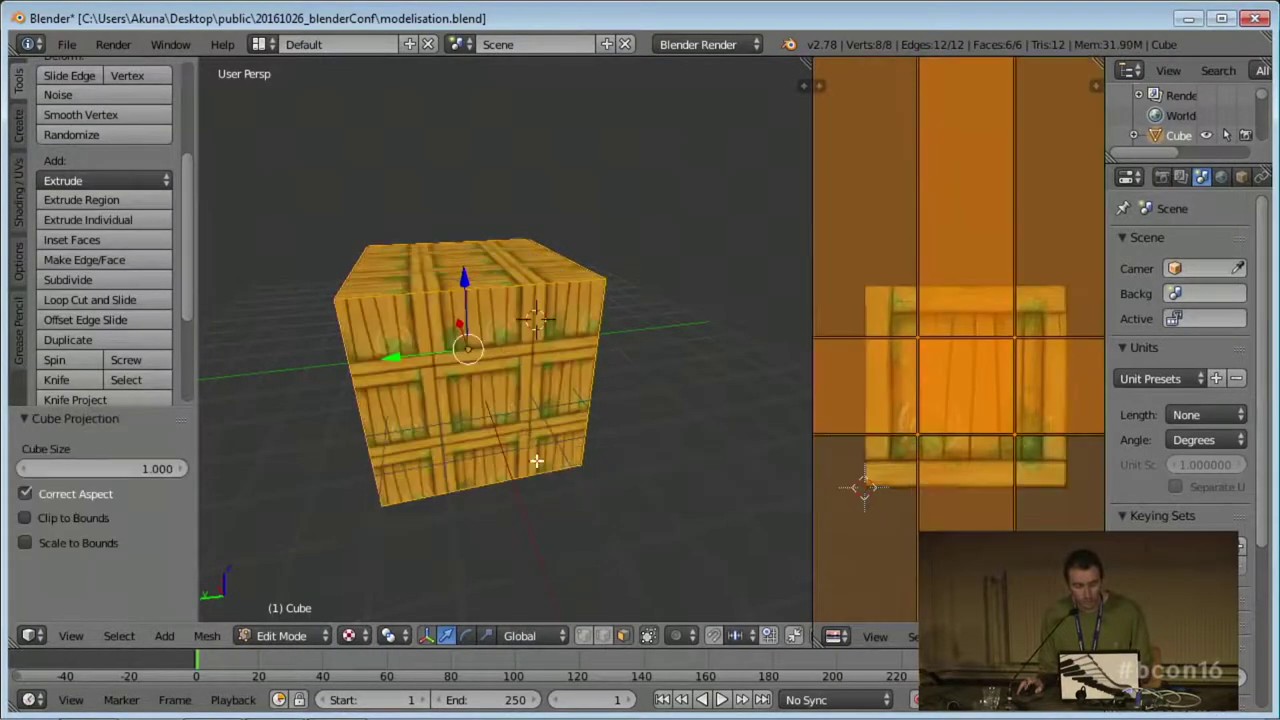
pyautogui.moveTo(525, 445); pyautogui.dragTo(505, 363, button='middle')
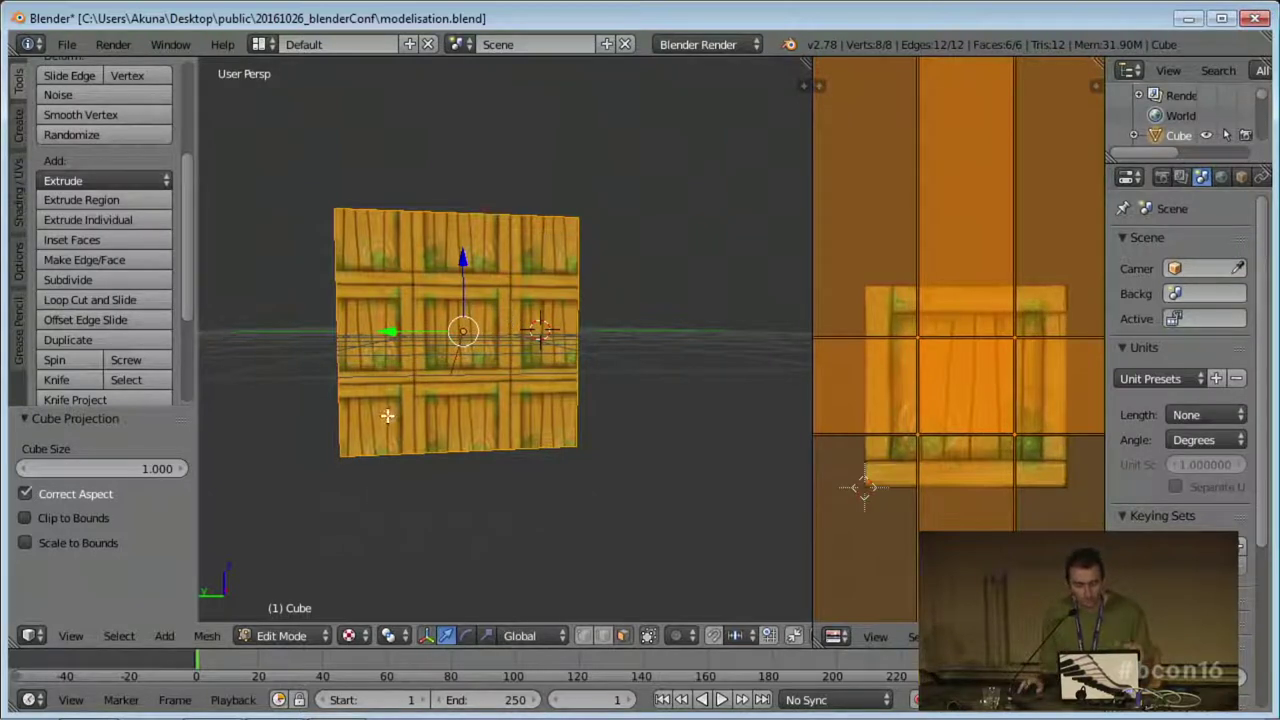
pyautogui.moveTo(387, 416); pyautogui.dragTo(516, 465, button='middle')
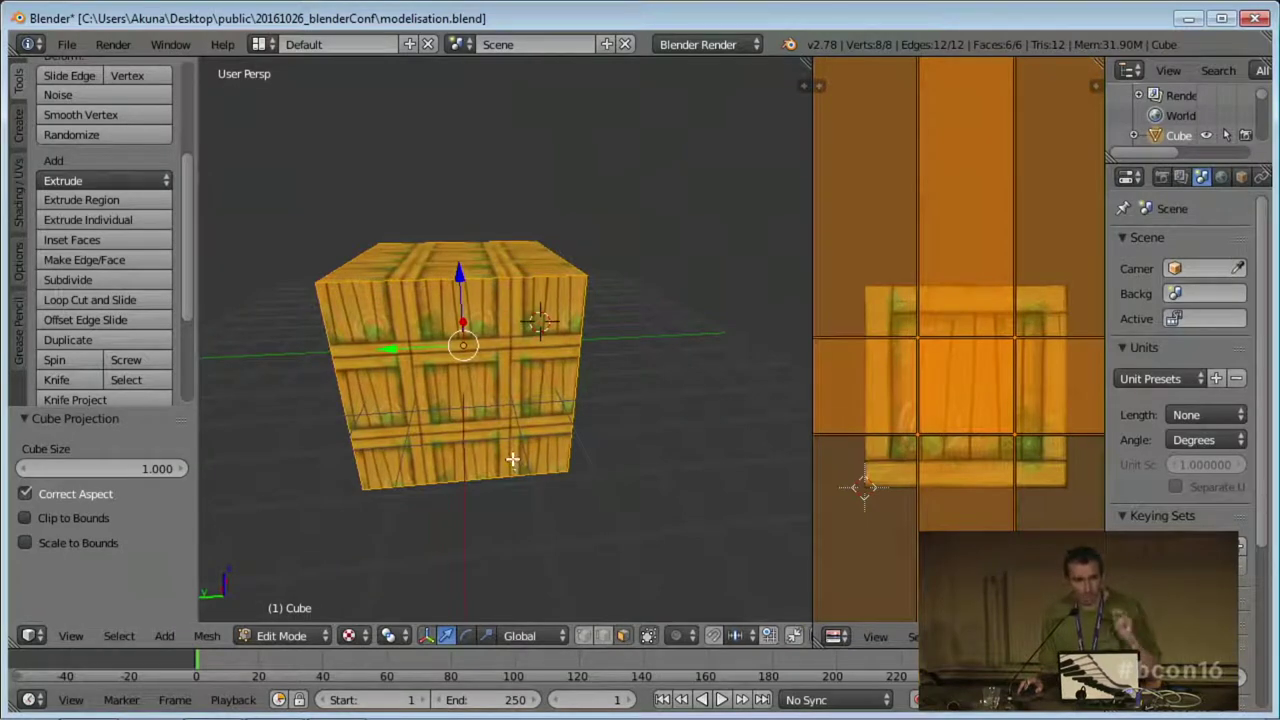
pyautogui.moveTo(508, 451); pyautogui.dragTo(566, 398, button='middle')
pyautogui.scroll(-3, 537, 443)
# Unwrap the crate again with Cube Projection using Scale to Bounds, inspect its sides and return to Object Mode.
pyautogui.press('Tab')
pyautogui.scroll(3, 512, 446)
pyautogui.press('Tab')
pyautogui.press('u')
pyautogui.click(506, 370)
pyautogui.click(25, 542)
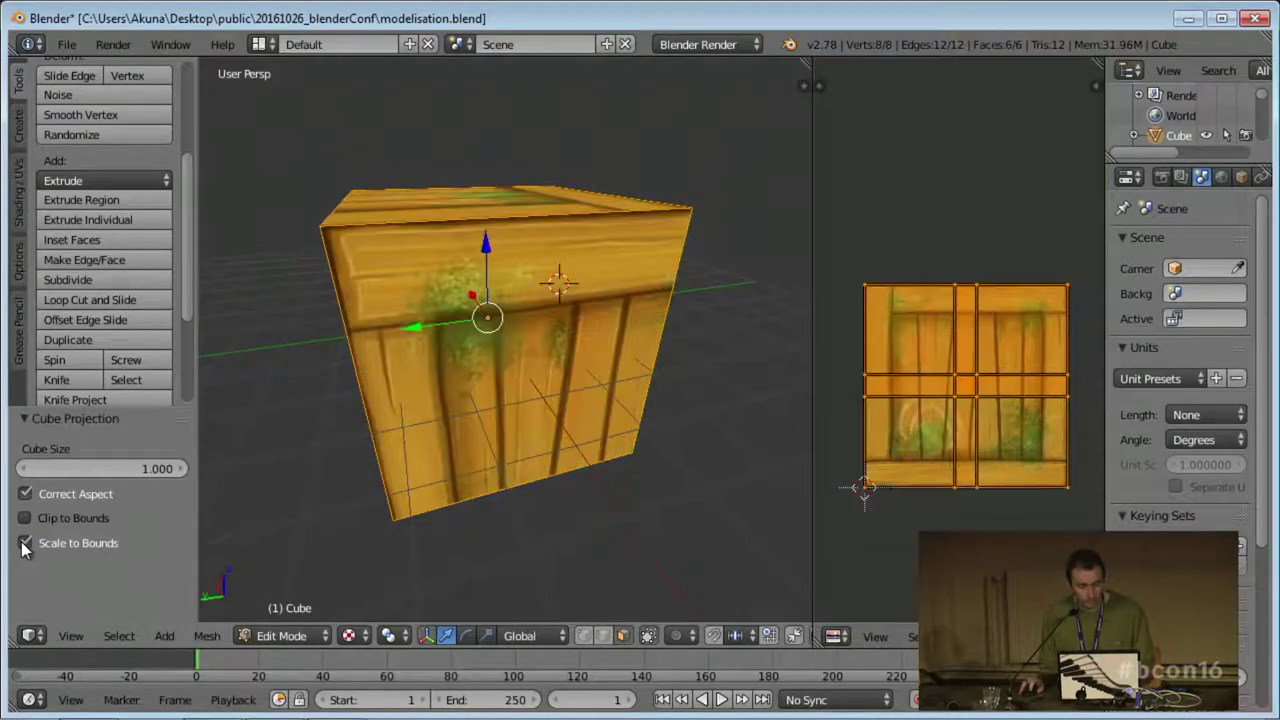
pyautogui.moveTo(393, 399); pyautogui.dragTo(546, 364, button='middle')
pyautogui.scroll(-2, 420, 383)
pyautogui.scroll(2, 523, 366)
pyautogui.scroll(-3, 548, 362)
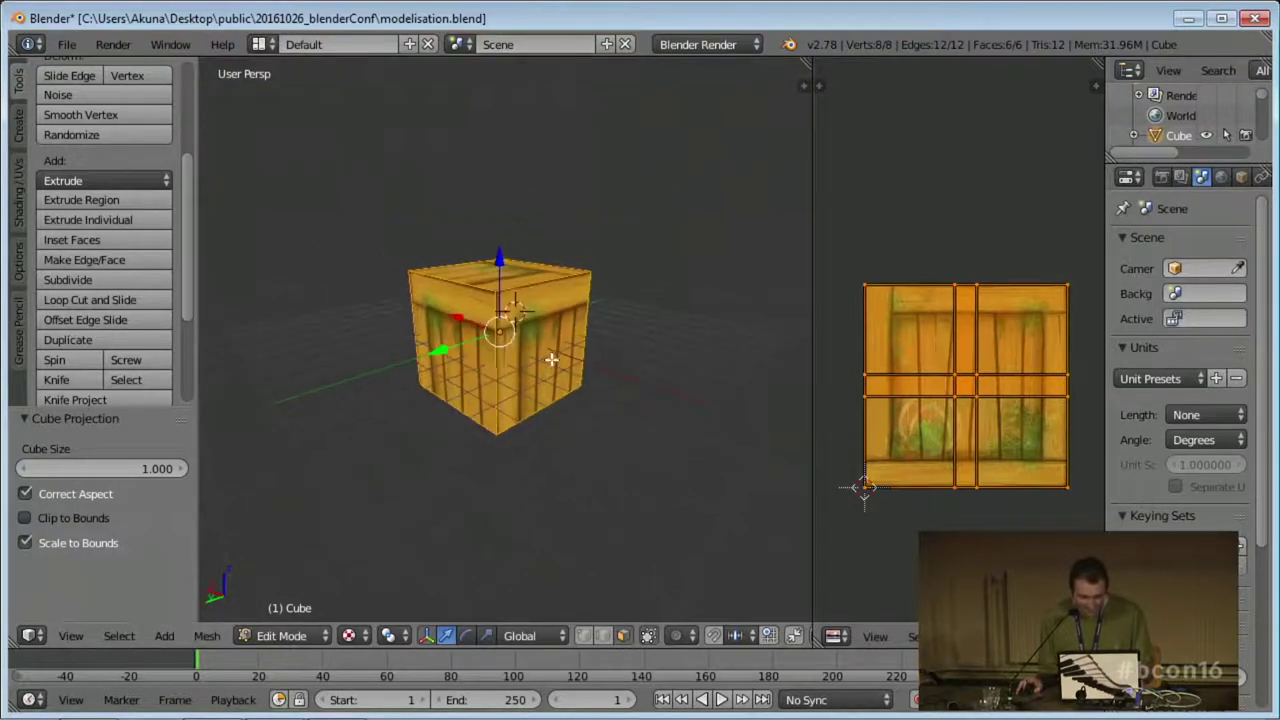
pyautogui.press('Tab')
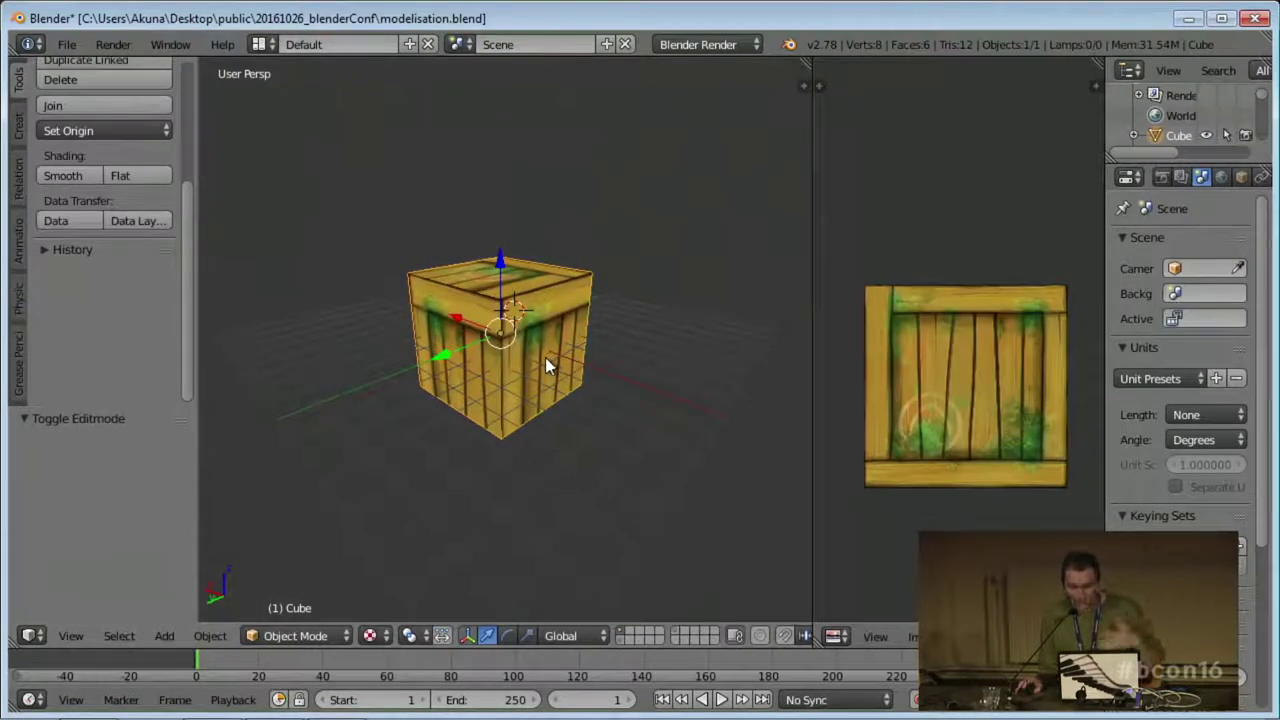
# Delete the crate from the scene.
pyautogui.moveTo(545, 357); pyautogui.dragTo(518, 364, button='middle')
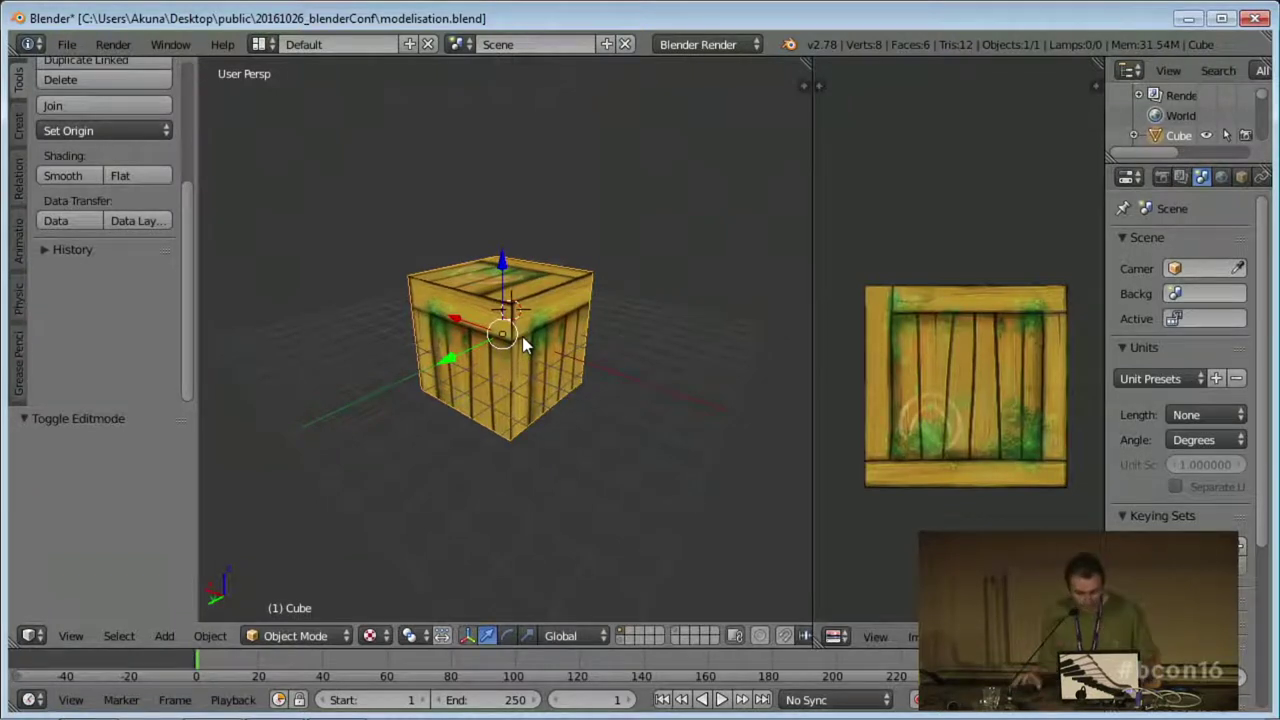
pyautogui.moveTo(523, 471); pyautogui.dragTo(537, 374, button='middle')
pyautogui.scroll(-2, 537, 374)
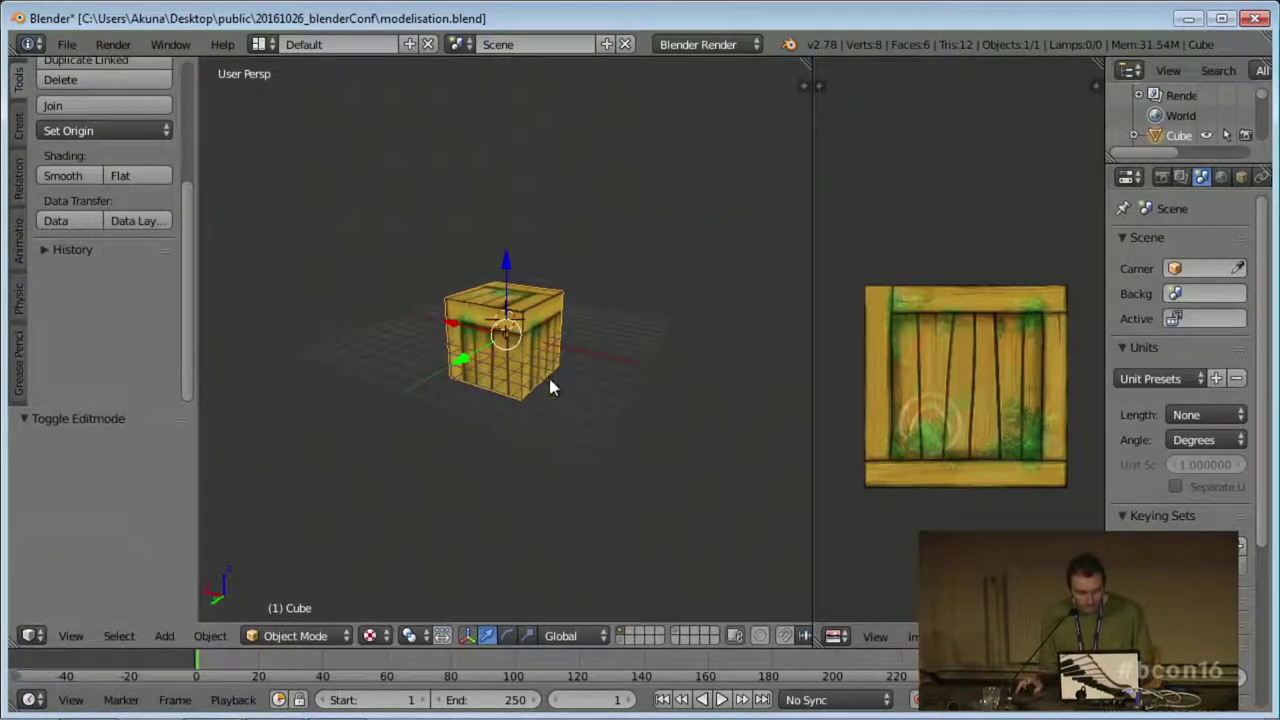
pyautogui.press('x')
pyautogui.click(509, 389)
# Add a cylinder mesh with 32 vertices, radius 1.000 and depth 2.000, and enter Edit Mode.
pyautogui.hotkey('shift', 'a')
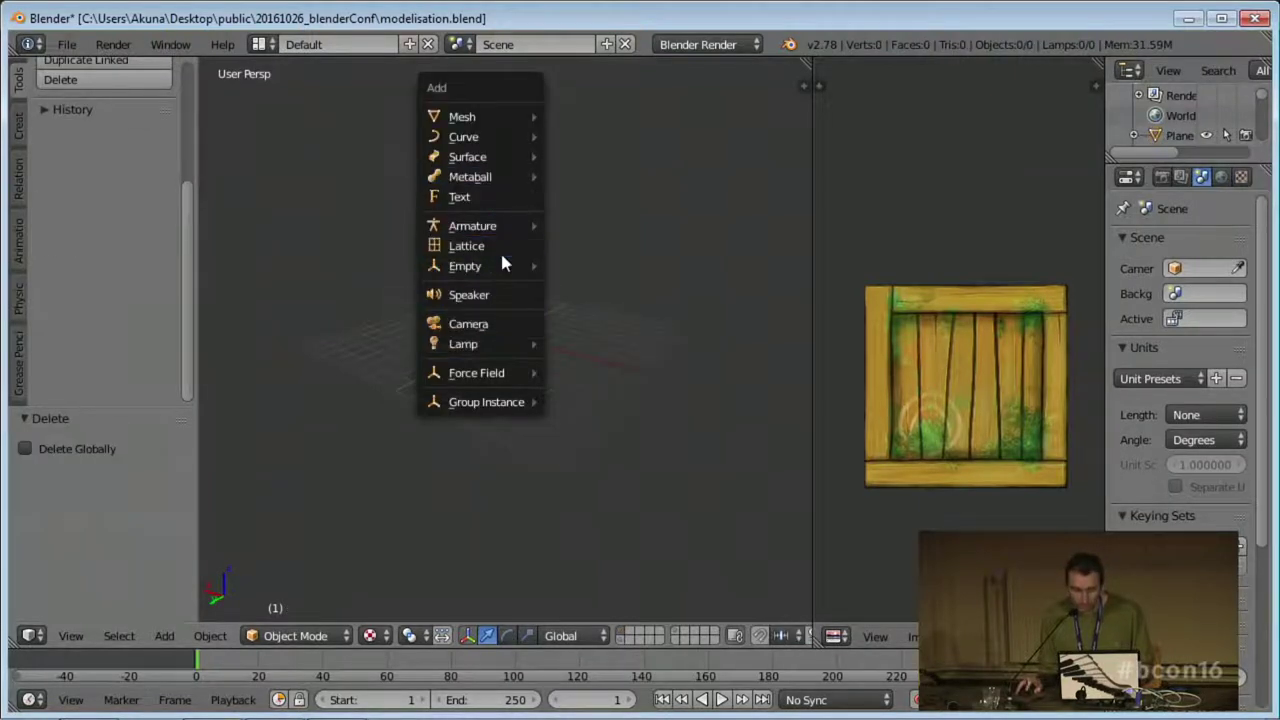
pyautogui.moveTo(497, 268)
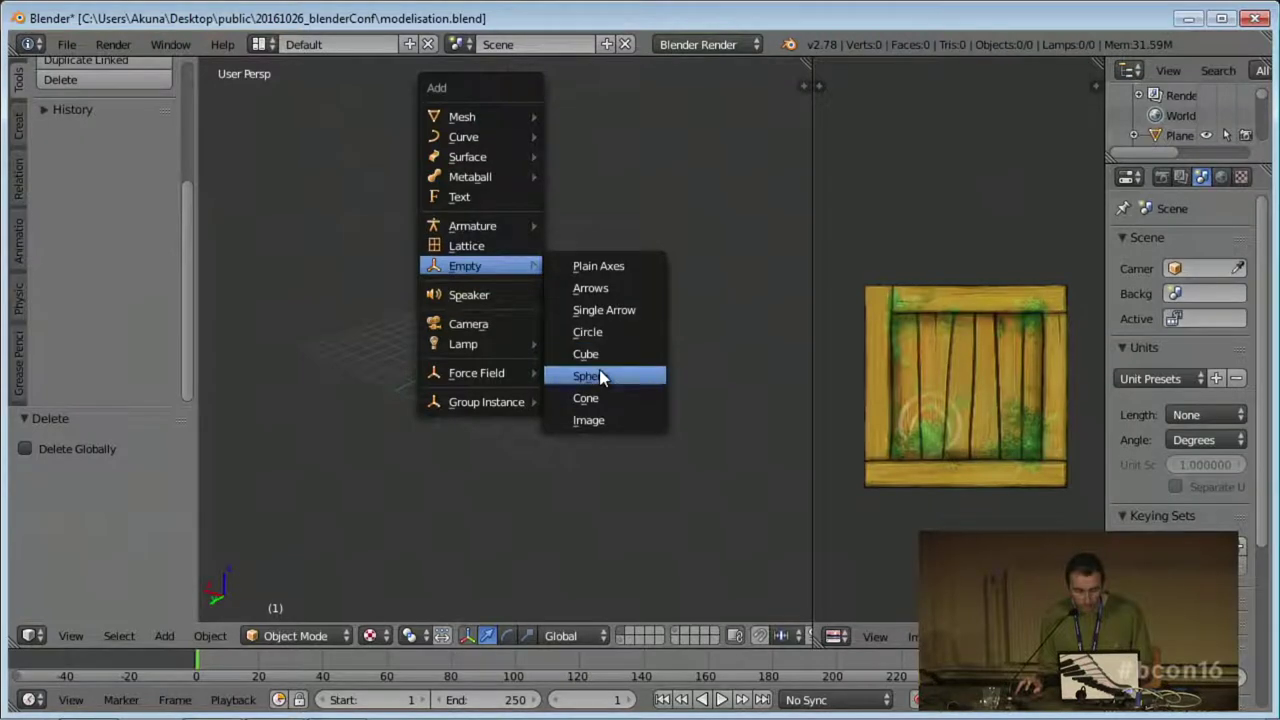
pyautogui.moveTo(485, 117)
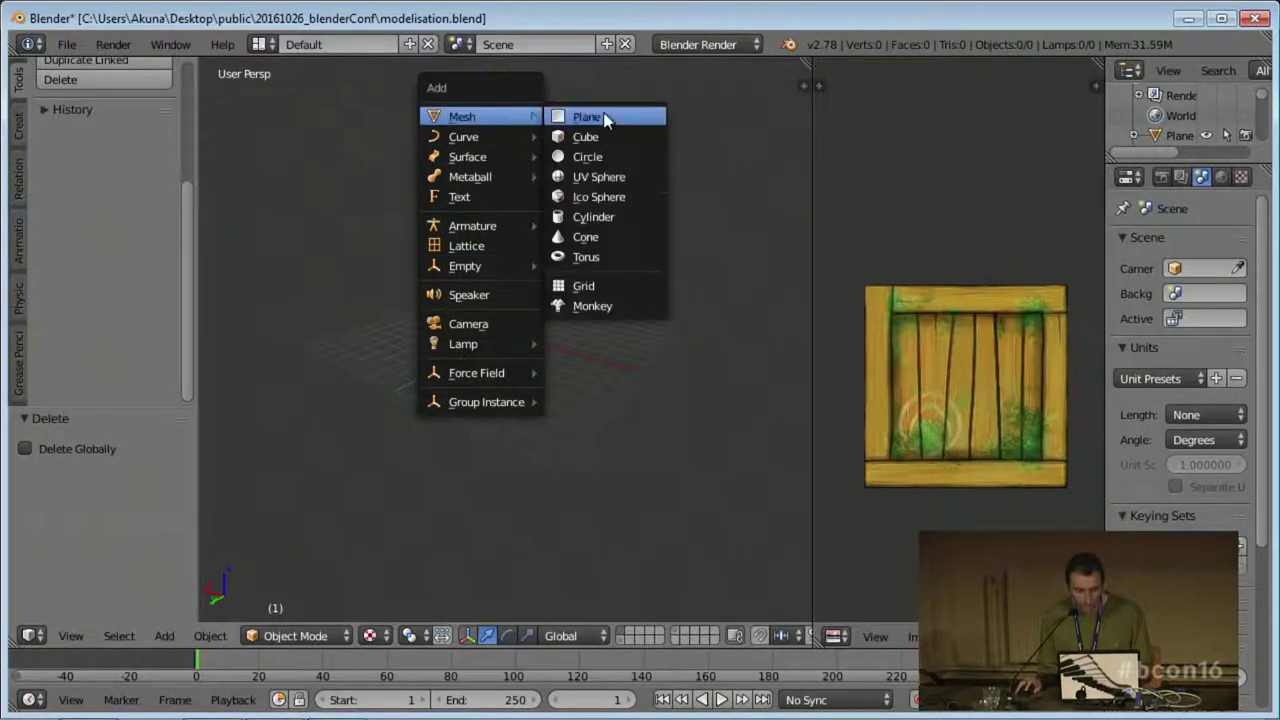
pyautogui.click(600, 217)
pyautogui.scroll(6, 585, 372)
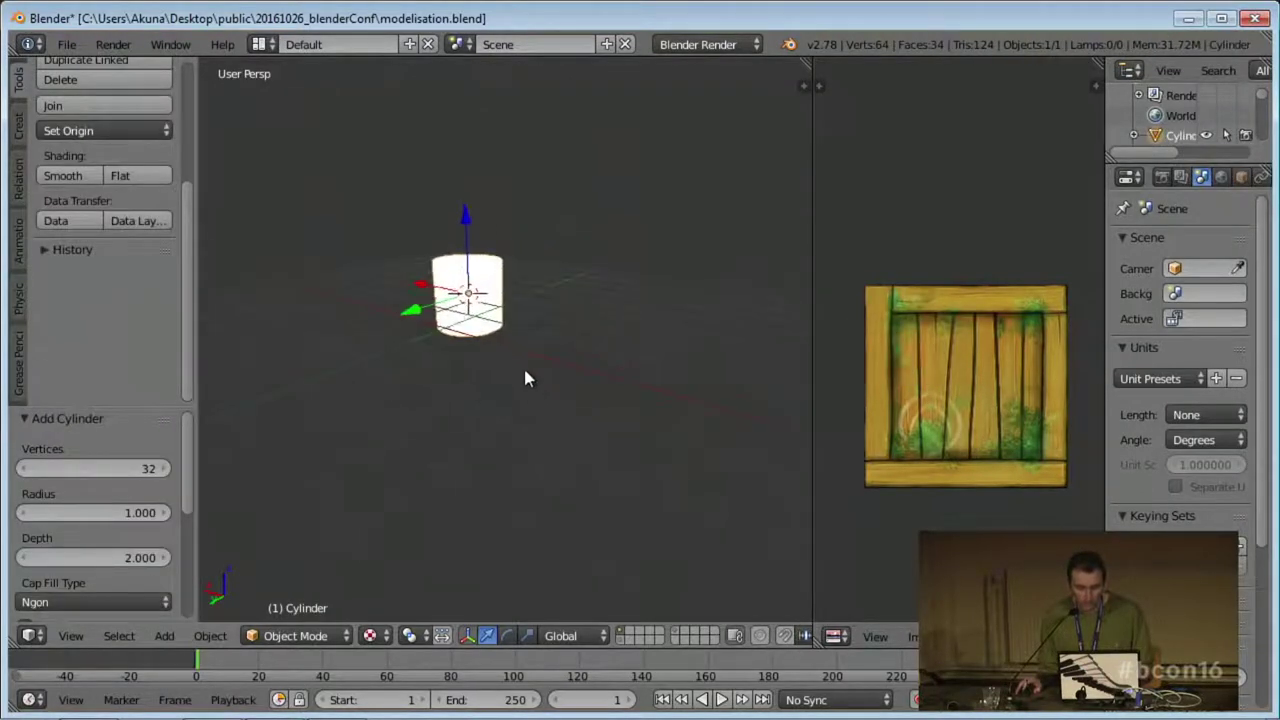
pyautogui.press('Tab')
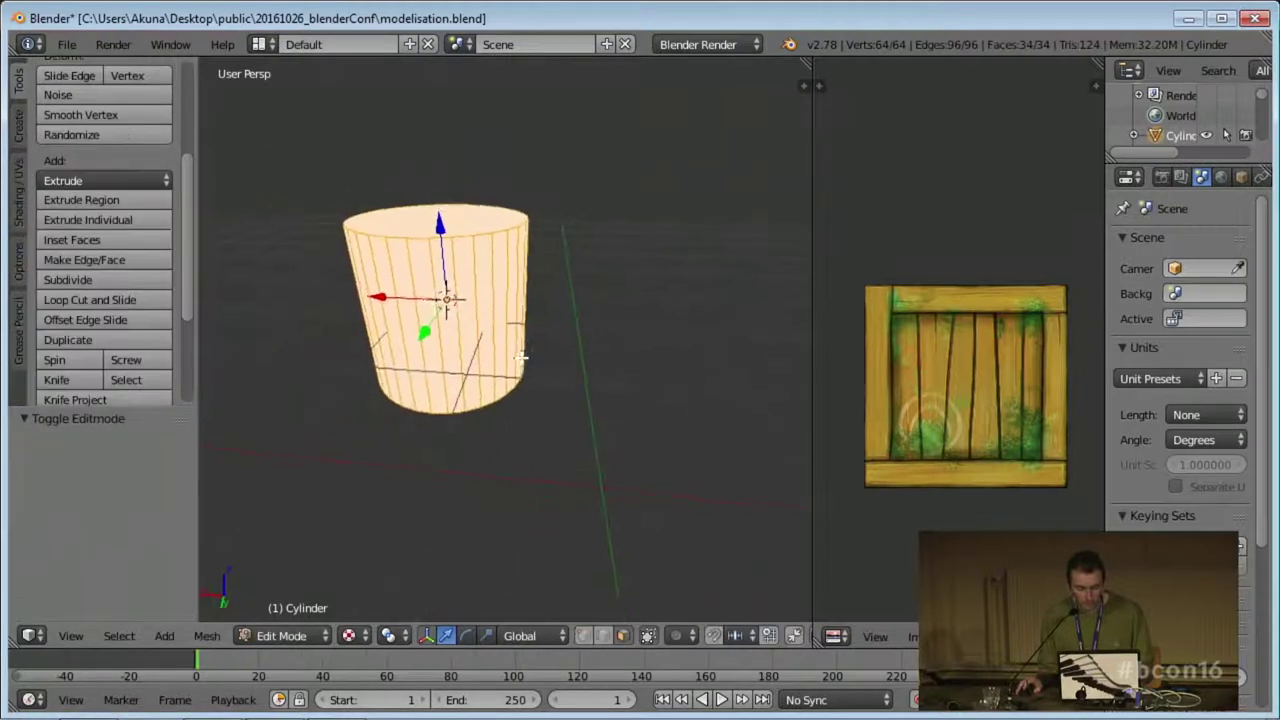
# Unwrap the whole cylinder with Cube Projection using Scale to Bounds and examine the texture on its cap and side.
pyautogui.press('u')
pyautogui.click(515, 362)
pyautogui.moveTo(515, 362); pyautogui.dragTo(470, 395, button='middle')
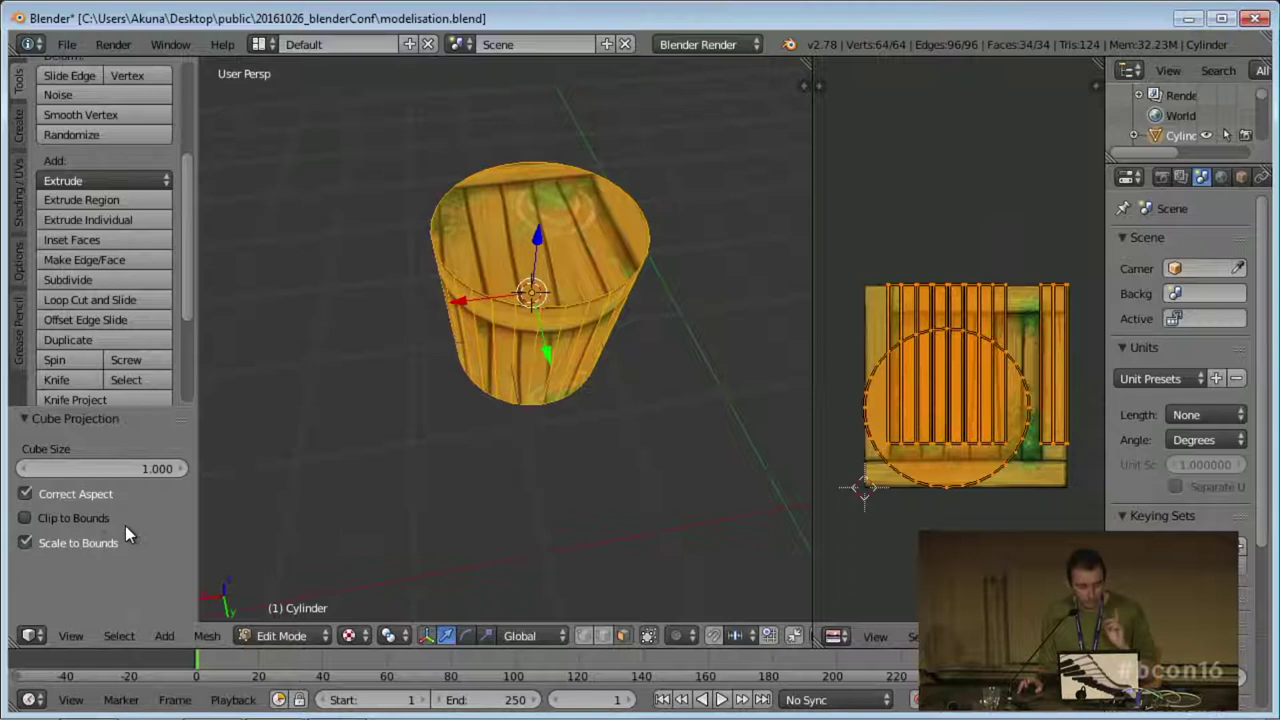
pyautogui.moveTo(320, 440); pyautogui.dragTo(389, 368, button='middle')
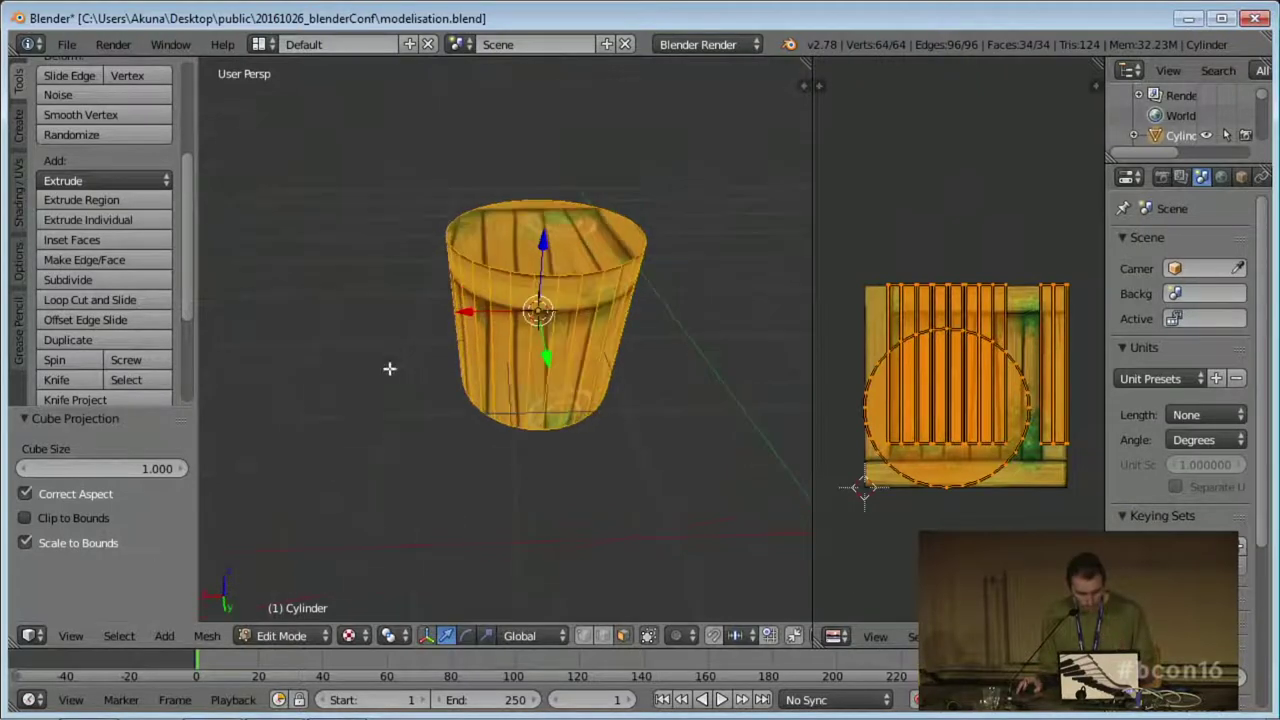
# Unwrap the cylinder with Cylinder Projection from the angled perspective view and inspect the mapped texture.
pyautogui.press('u')
pyautogui.click(471, 356)
pyautogui.moveTo(471, 356); pyautogui.dragTo(369, 367, button='middle')
pyautogui.moveTo(470, 425); pyautogui.dragTo(496, 372, button='middle')
# Switch to the left orthographic view and reapply Cylinder Projection to the cylinder with View on Equator.
pyautogui.click(70, 637)
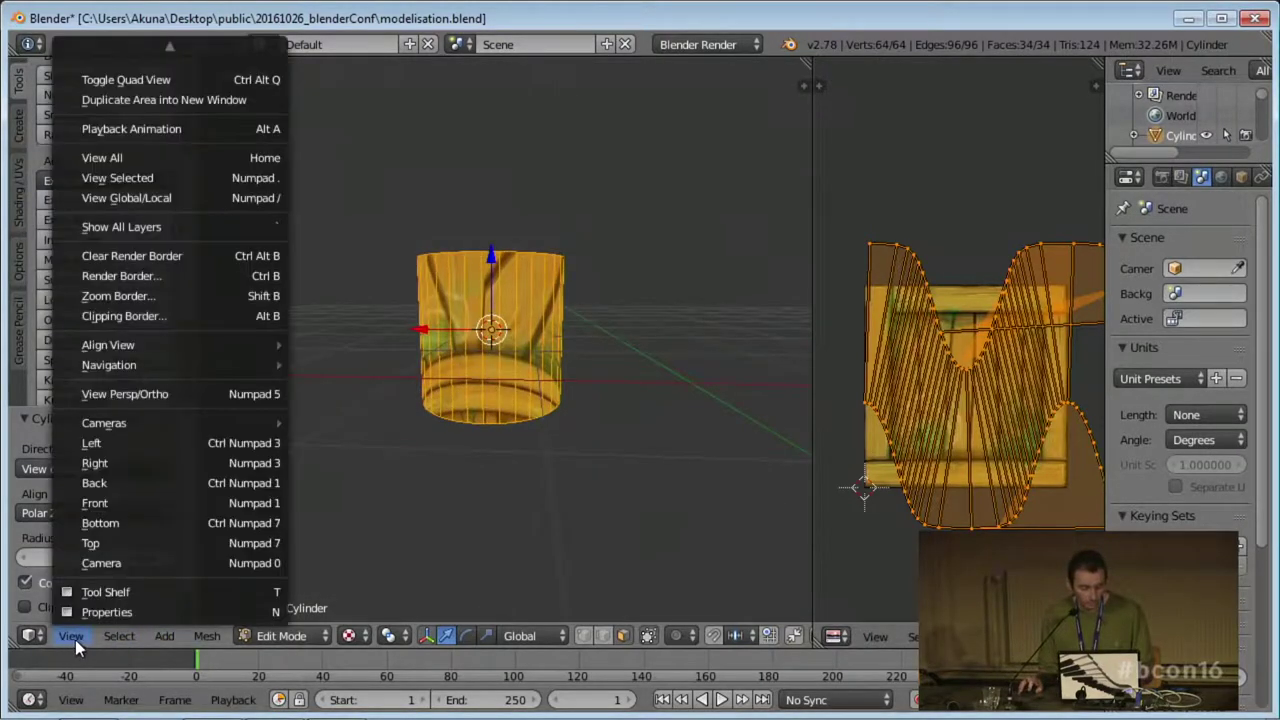
pyautogui.click(120, 452)
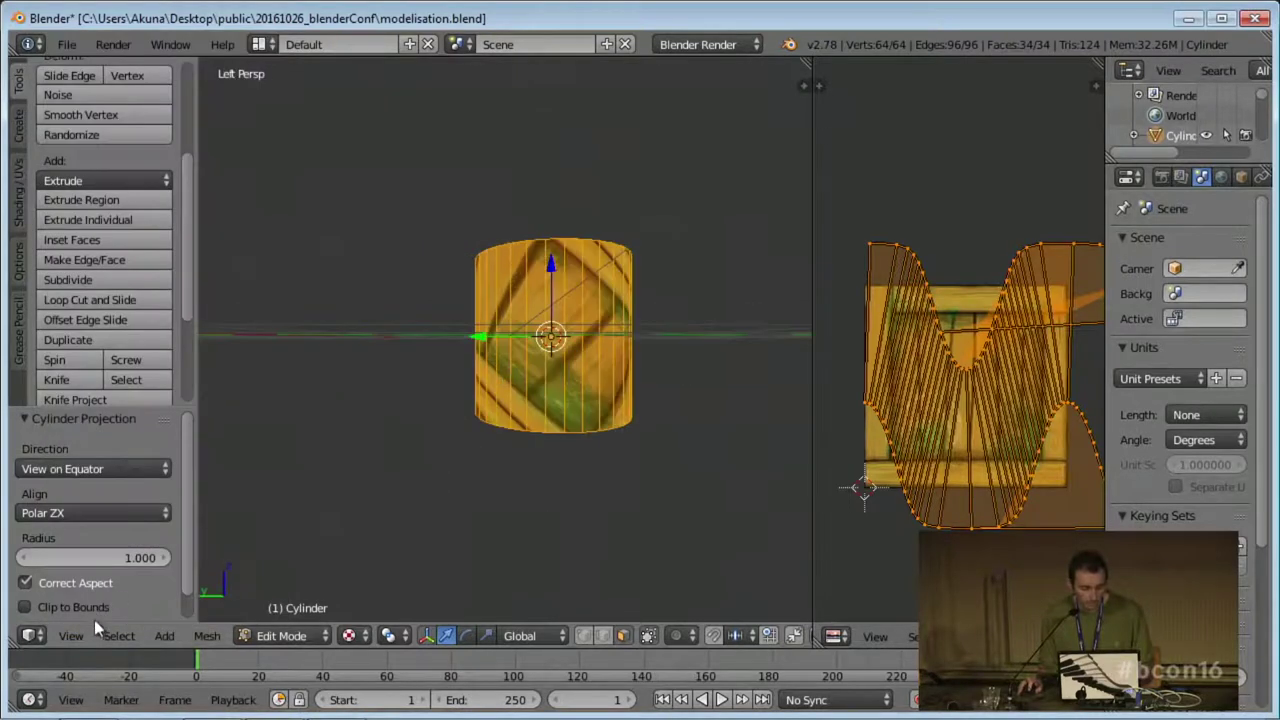
pyautogui.click(70, 636)
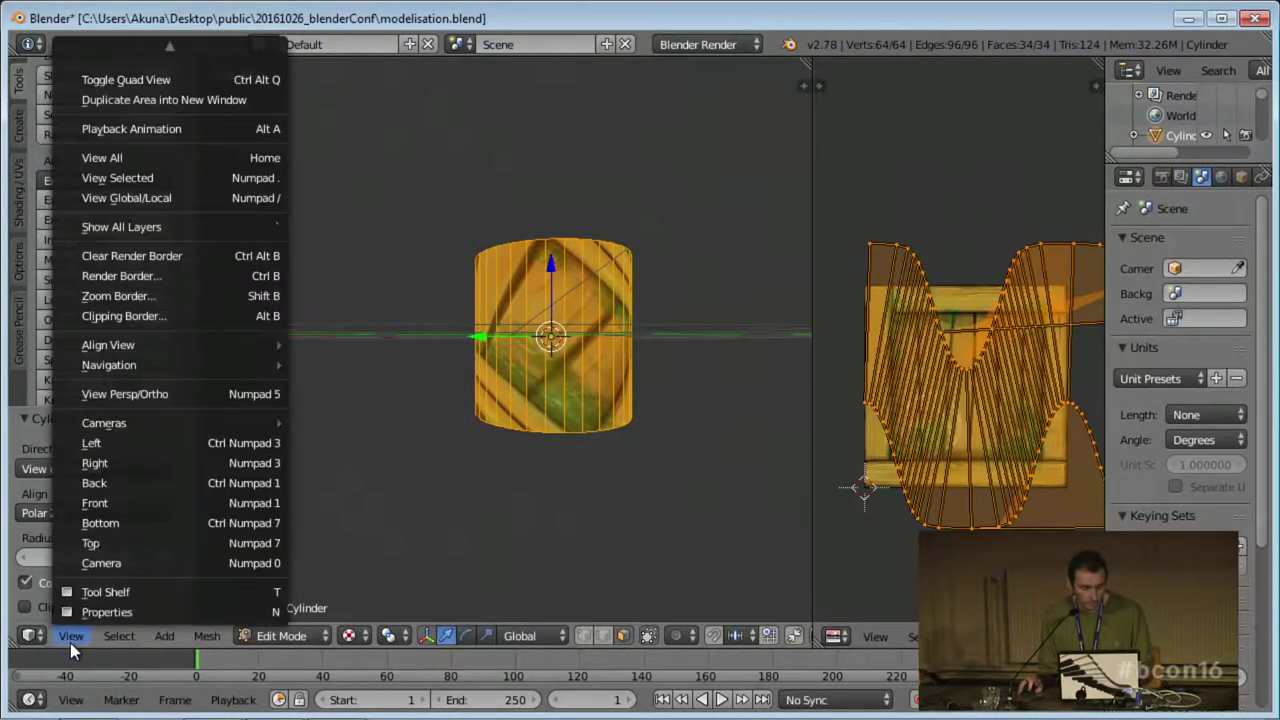
pyautogui.click(187, 398)
pyautogui.press('u')
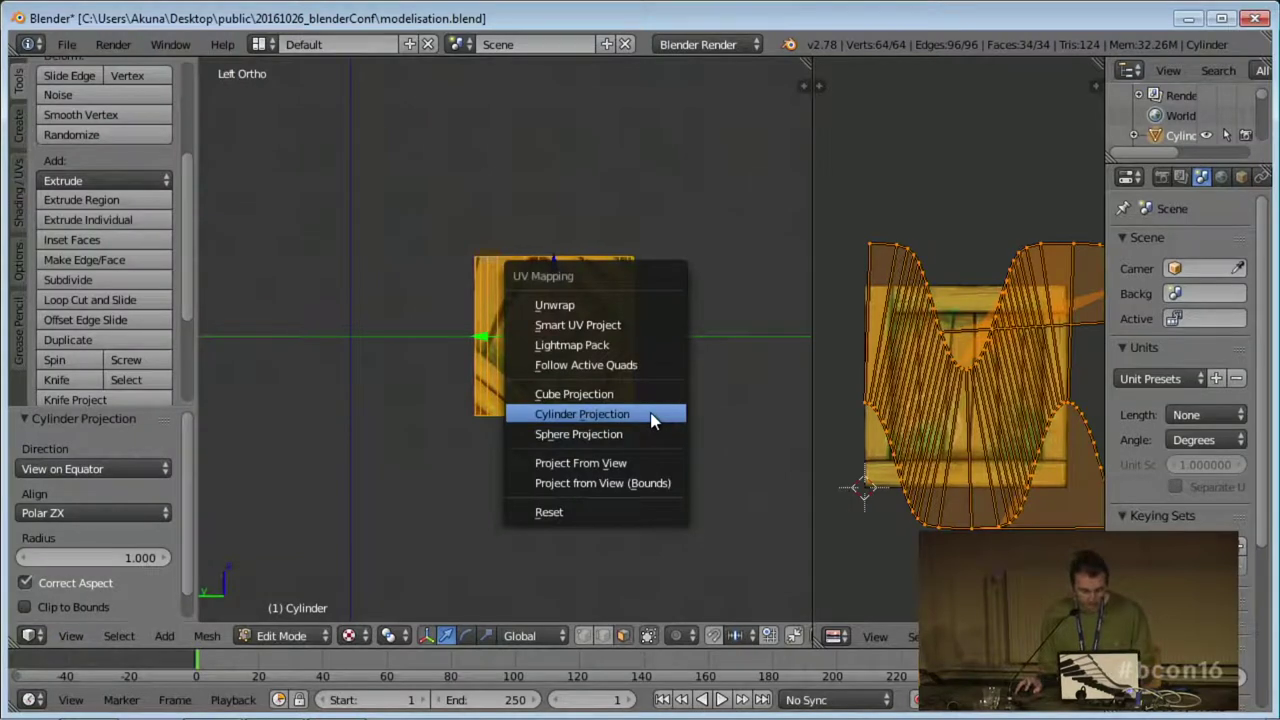
pyautogui.click(651, 416)
pyautogui.moveTo(591, 391); pyautogui.dragTo(566, 400, button='middle')
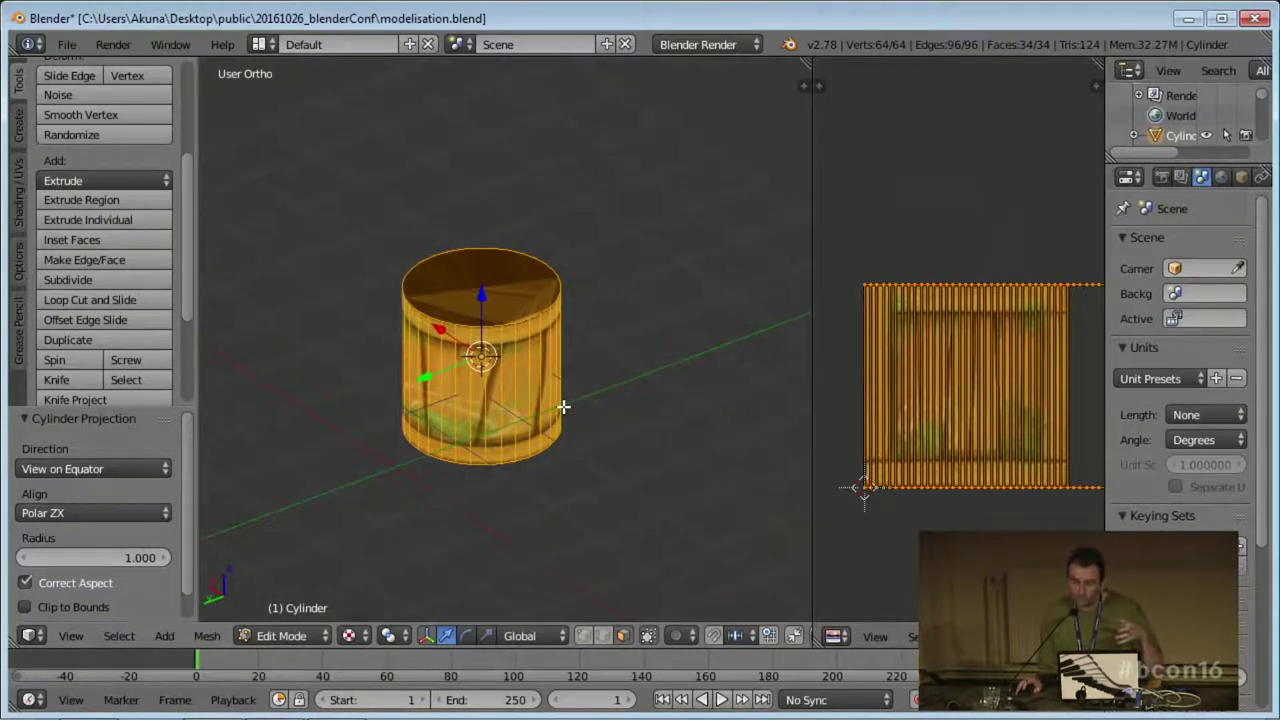
# Reapply Cylinder Projection from the angled orthographic view and compare the resulting UV layout with the textured cylinder.
pyautogui.press('u')
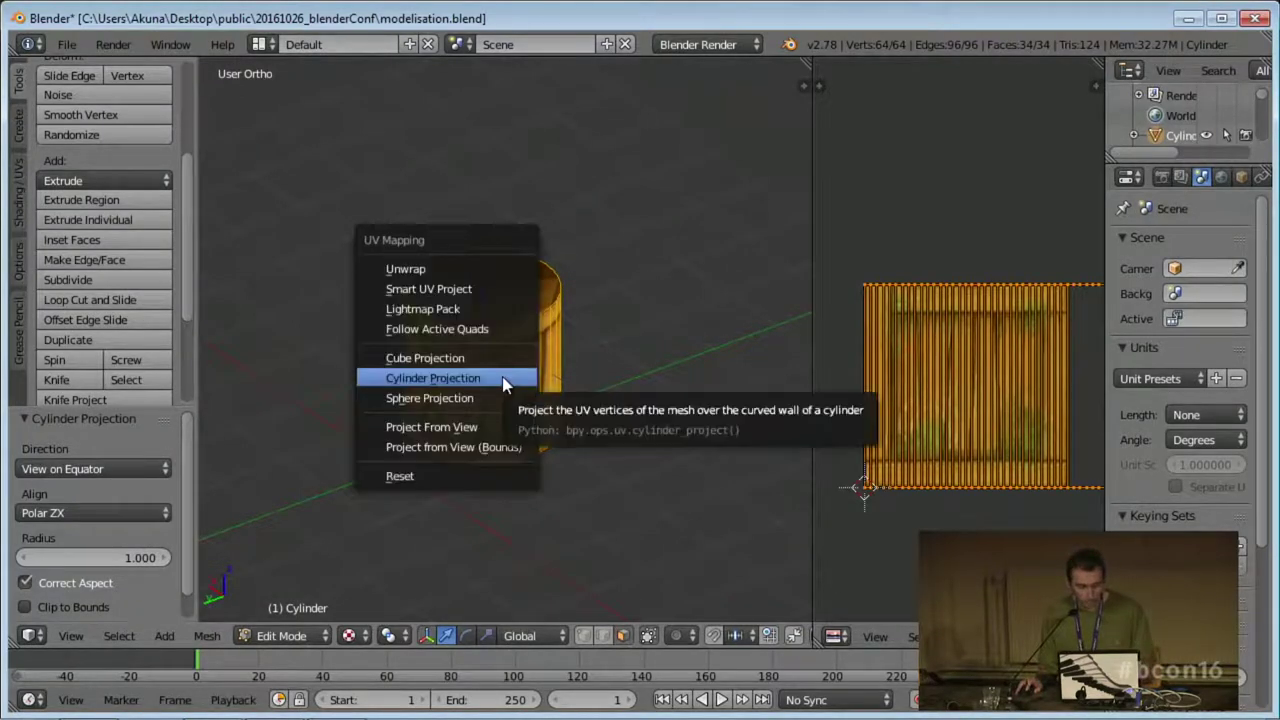
pyautogui.click(505, 377)
pyautogui.scroll(-2, 968, 390)
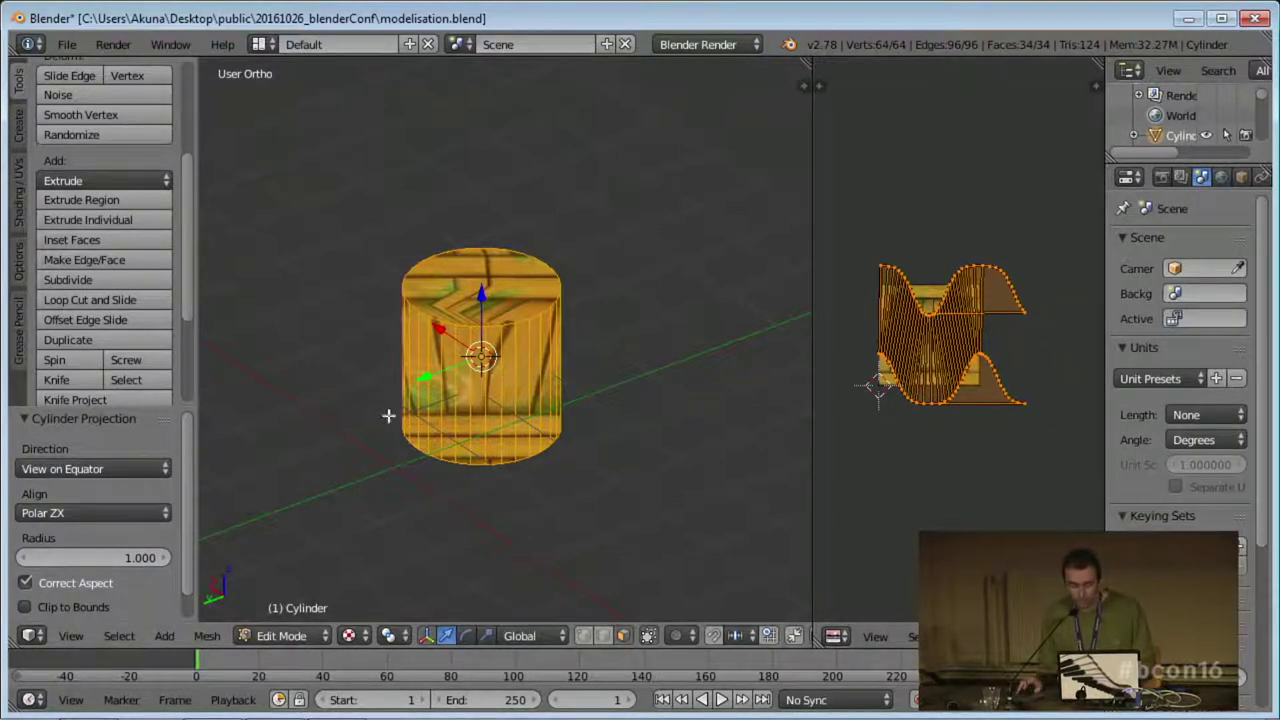
pyautogui.moveTo(456, 402); pyautogui.dragTo(503, 414, button='middle')
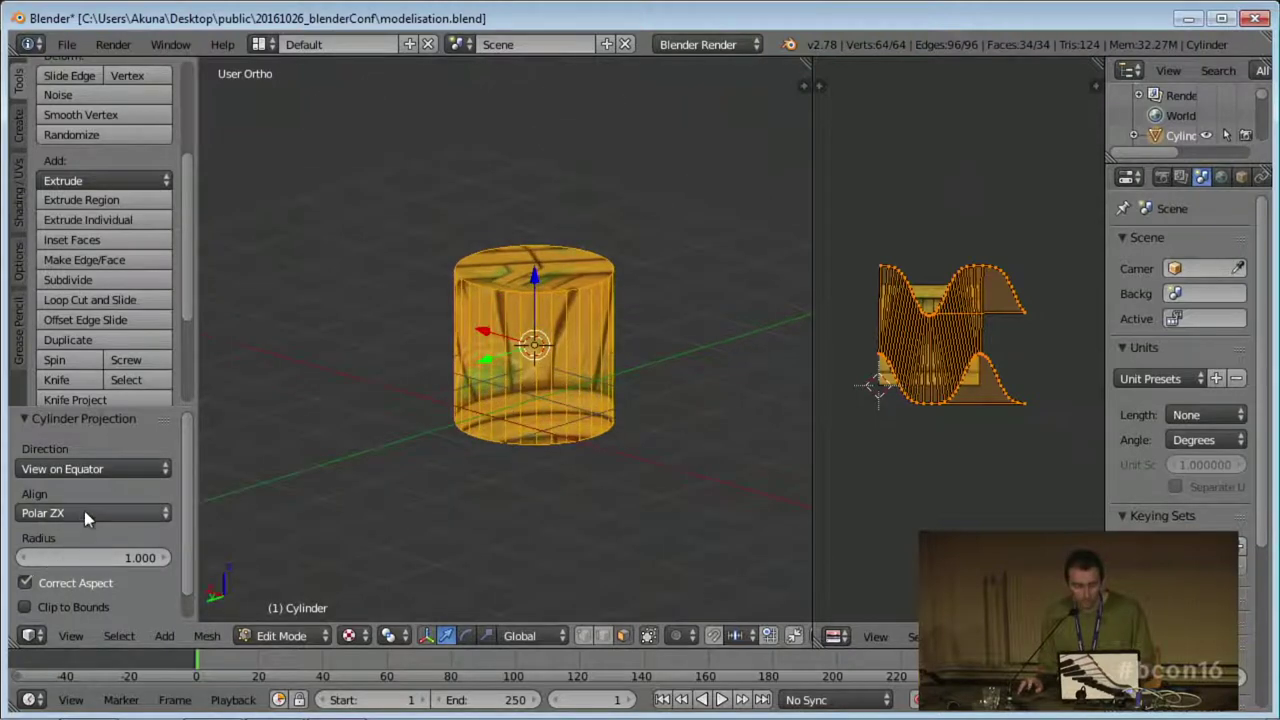
# Set the Cylinder Projection direction to Align to Object and inspect the texture around the cylinder.
pyautogui.click(121, 471)
pyautogui.click(103, 402)
pyautogui.moveTo(651, 317); pyautogui.dragTo(553, 367, button='middle')
pyautogui.scroll(-2, 537, 380)
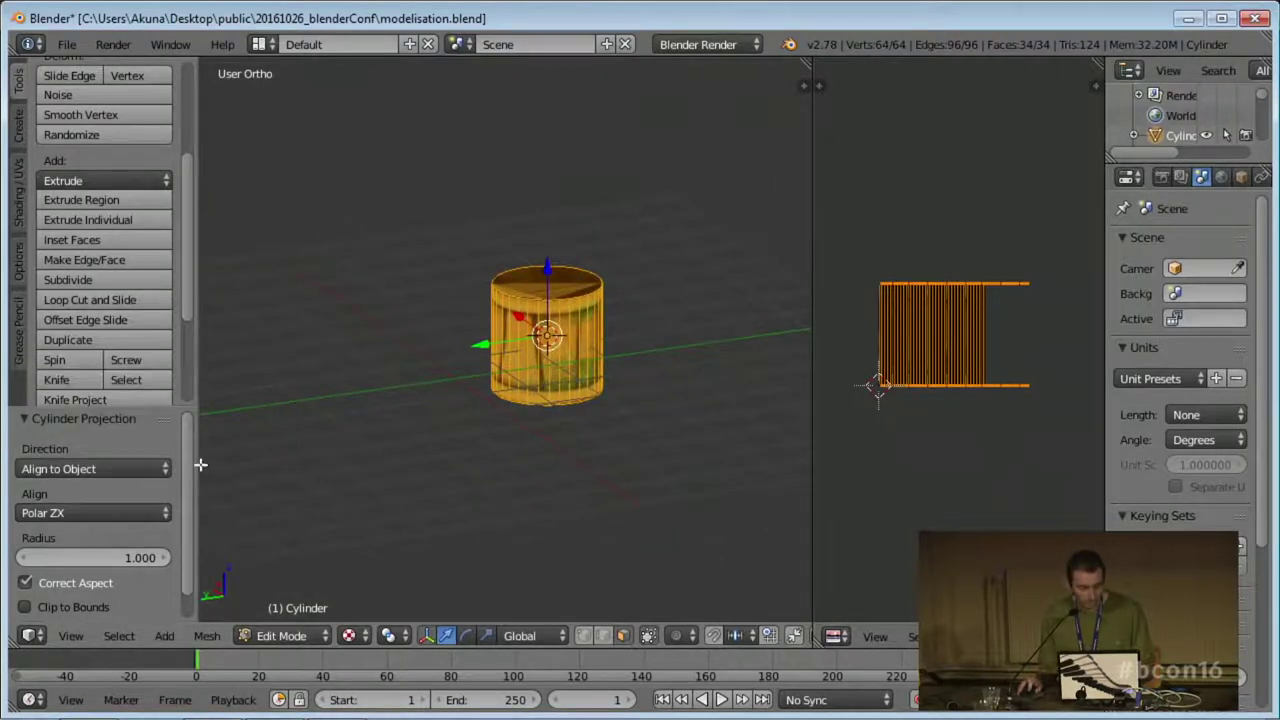
pyautogui.moveTo(423, 489); pyautogui.dragTo(487, 402, button='middle')
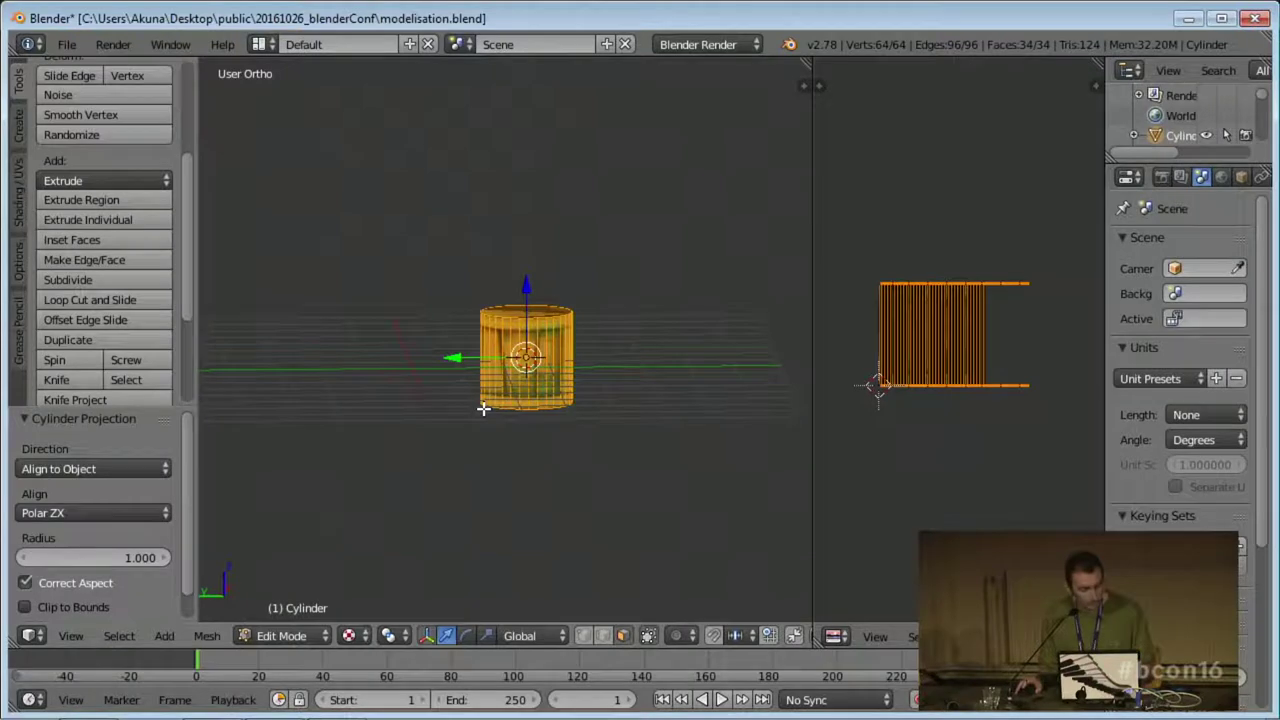
pyautogui.moveTo(523, 403); pyautogui.dragTo(520, 368, button='middle')
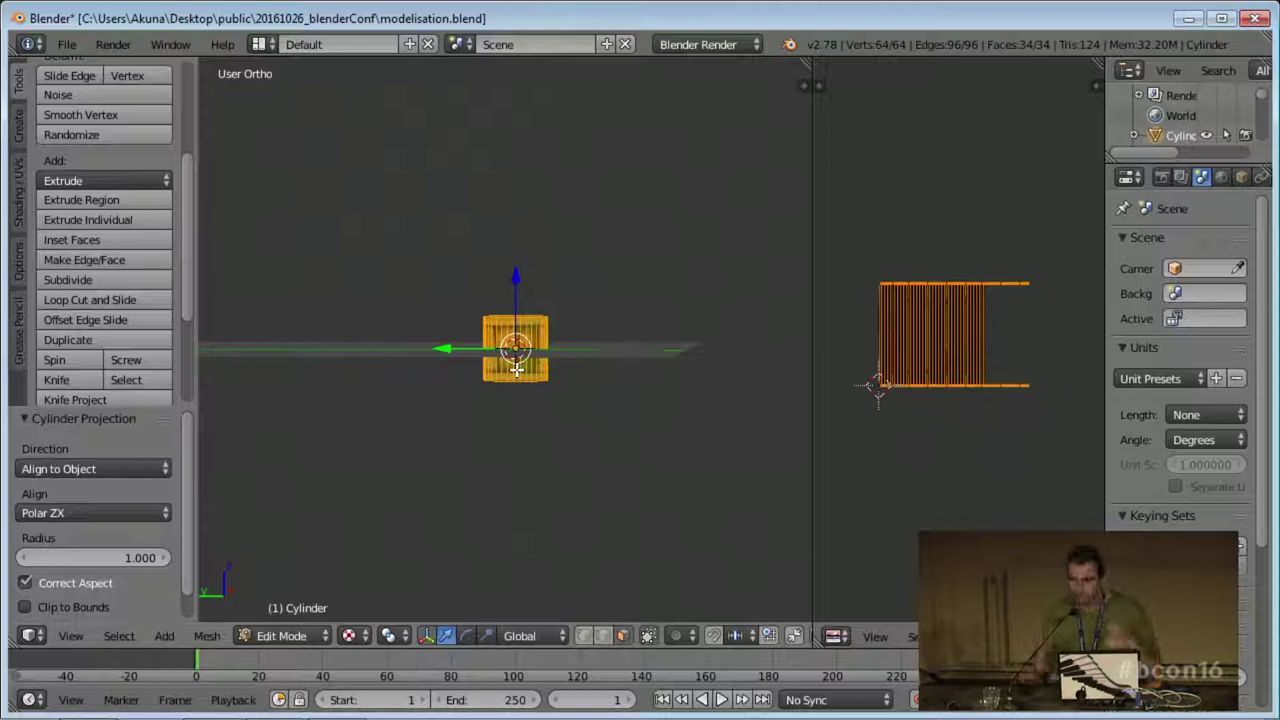
# In face select mode, select the cylinder's top cap and extrude it into two slanted segments curving upward.
pyautogui.hotkey('ctrl', 'Tab')
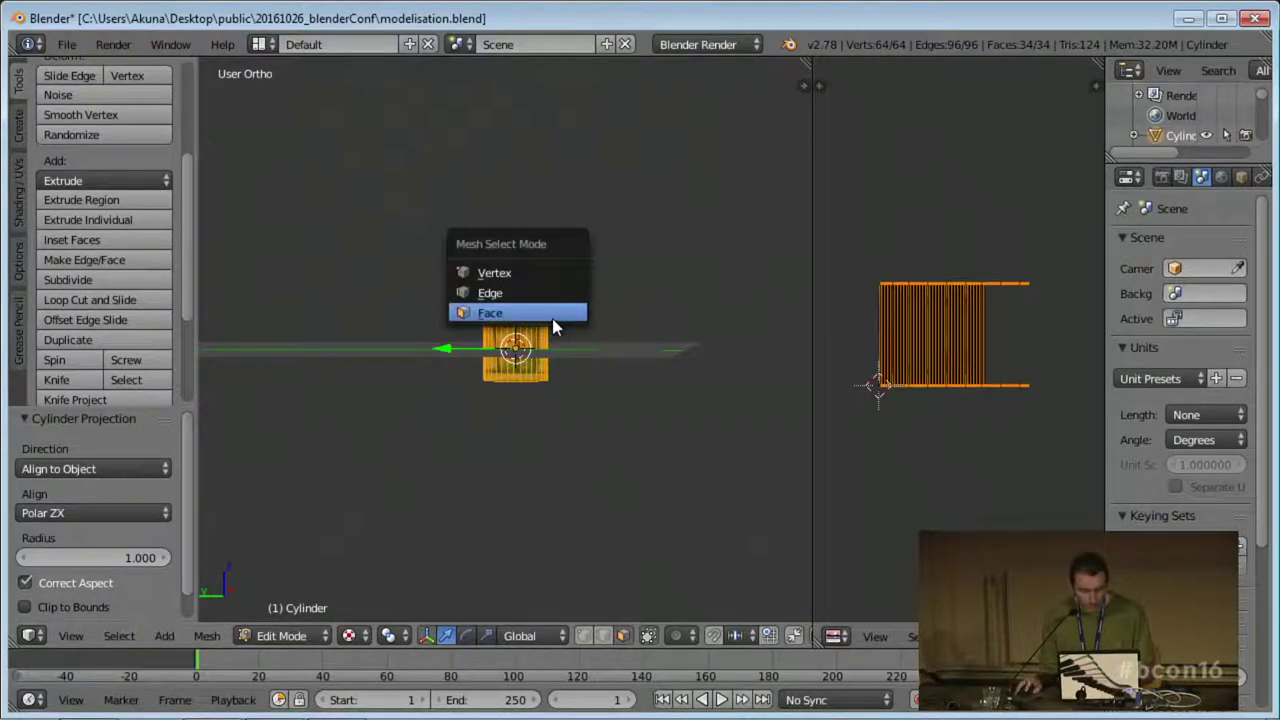
pyautogui.click(555, 327)
pyautogui.moveTo(555, 330); pyautogui.dragTo(552, 362, button='middle')
pyautogui.rightClick(523, 326)
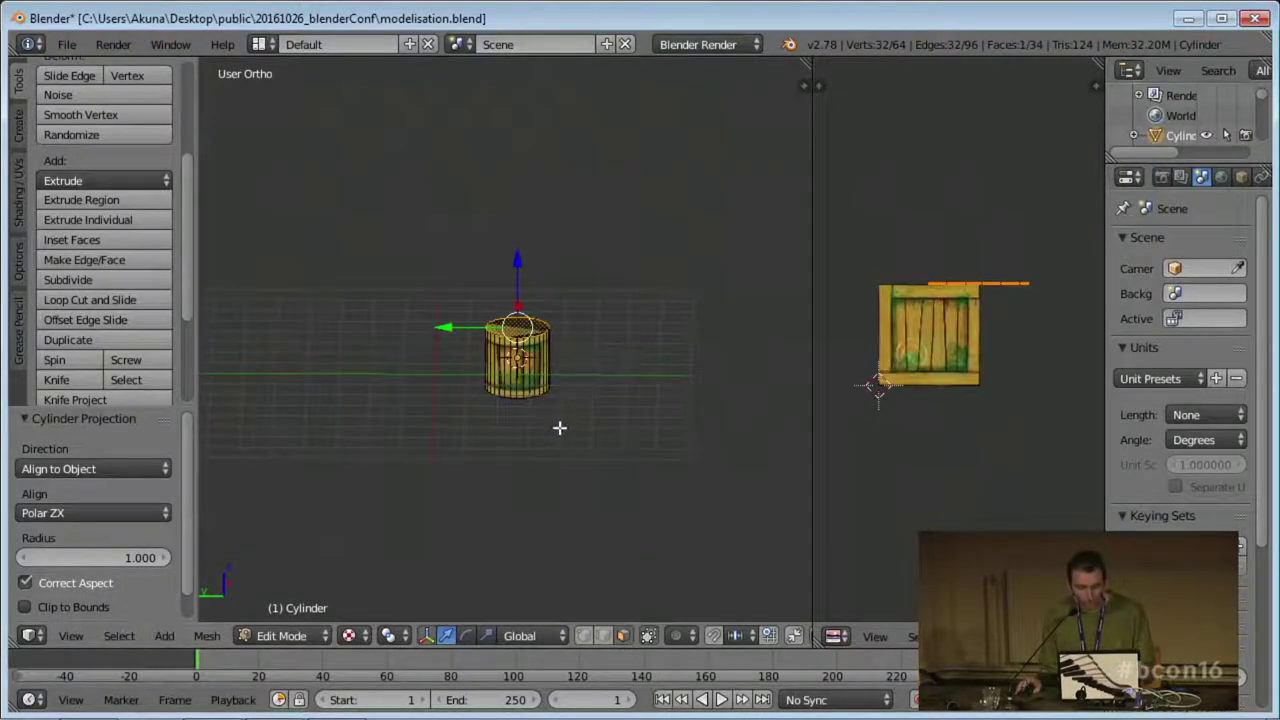
pyautogui.moveTo(559, 427); pyautogui.dragTo(561, 415, button='middle')
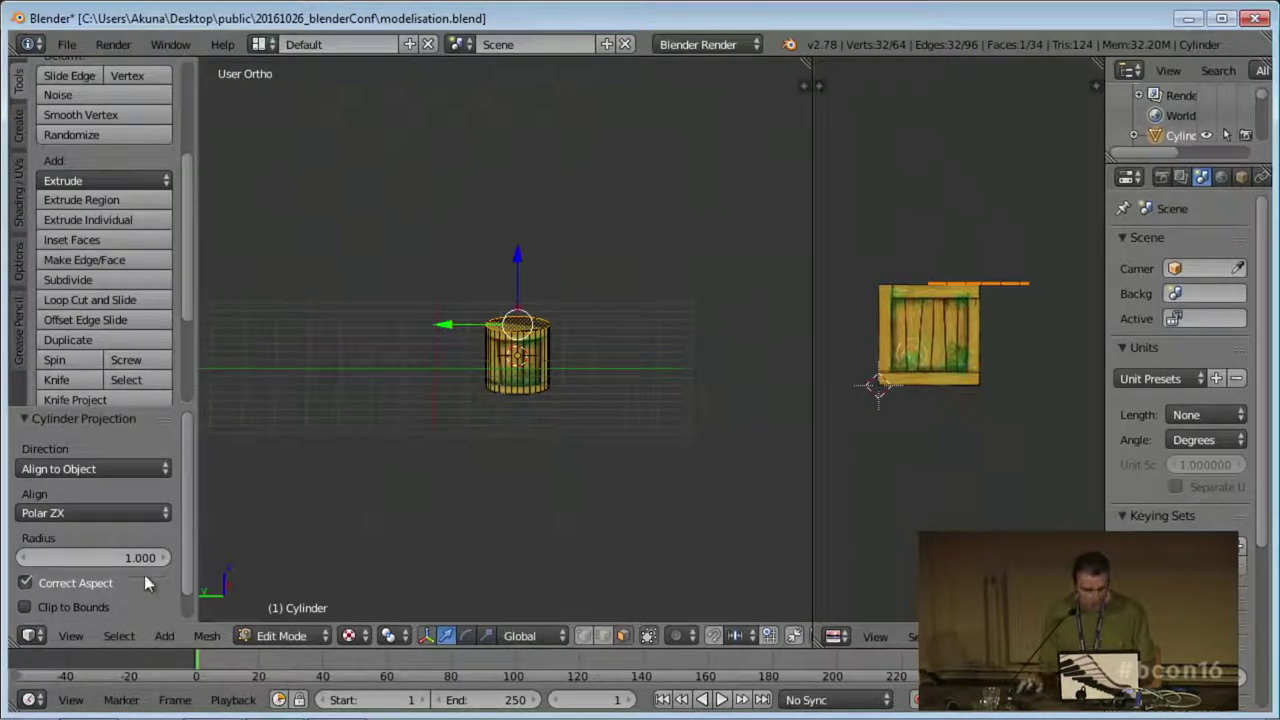
pyautogui.moveTo(495, 433); pyautogui.dragTo(517, 412, button='middle')
pyautogui.keyDown('ctrl'); pyautogui.click(586, 238); pyautogui.keyUp('ctrl')
pyautogui.keyDown('ctrl'); pyautogui.click(597, 194); pyautogui.keyUp('ctrl')
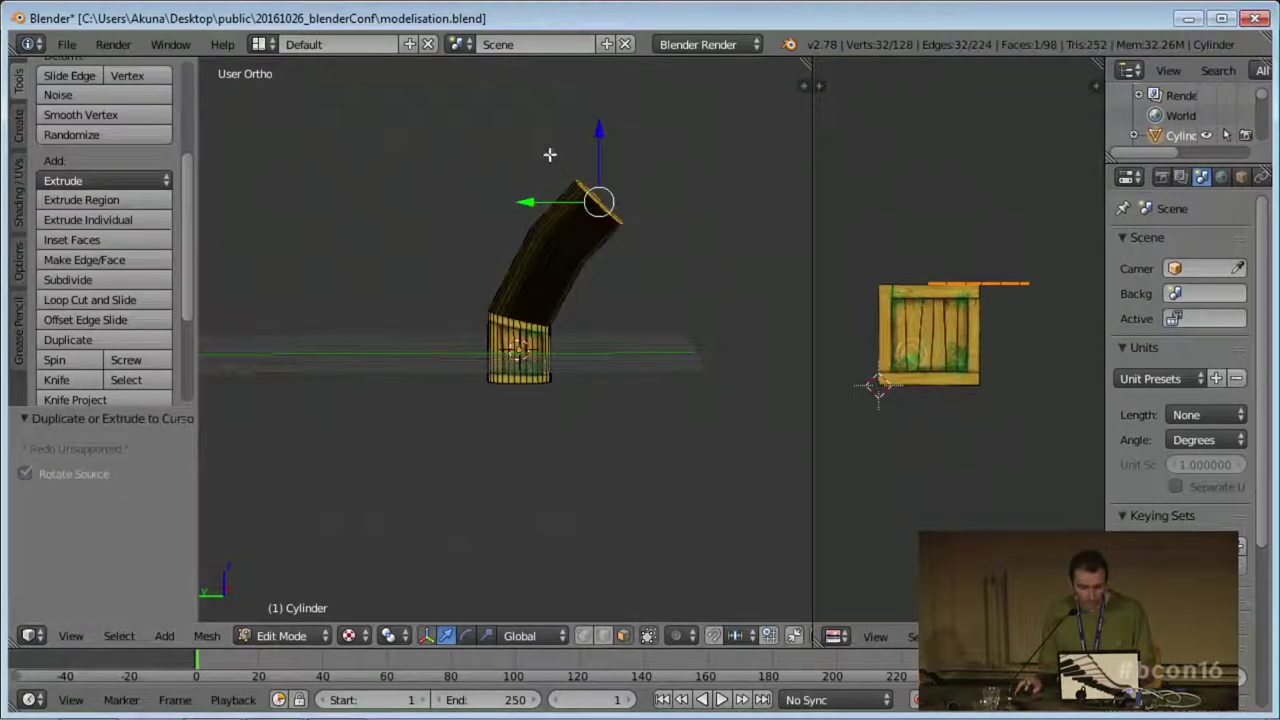
# Extrude the tube's end face through several more segments, arching over and down before ending in a final bend.
pyautogui.keyDown('ctrl'); pyautogui.click(529, 137); pyautogui.keyUp('ctrl')
pyautogui.keyDown('ctrl'); pyautogui.click(431, 115); pyautogui.keyUp('ctrl')
pyautogui.keyDown('ctrl'); pyautogui.click(400, 178); pyautogui.keyUp('ctrl')
pyautogui.keyDown('ctrl'); pyautogui.click(322, 241); pyautogui.keyUp('ctrl')
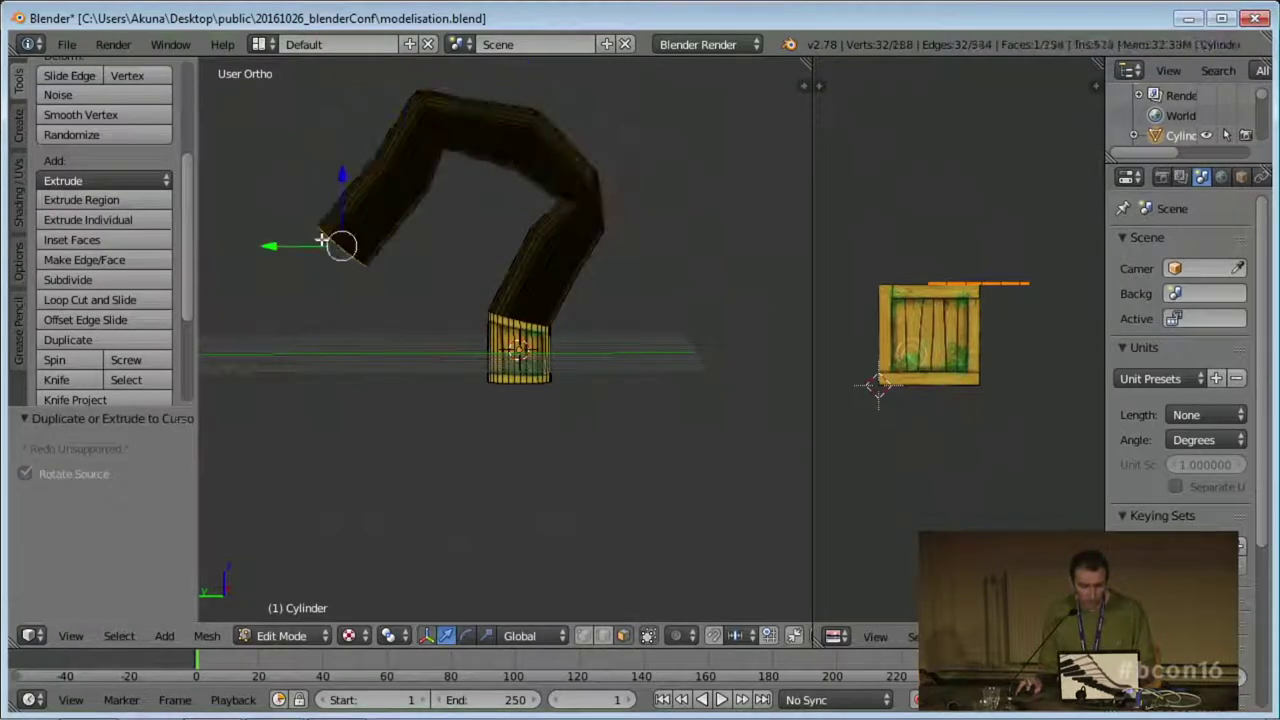
pyautogui.keyDown('ctrl'); pyautogui.click(259, 202); pyautogui.keyUp('ctrl')
pyautogui.moveTo(598, 184); pyautogui.dragTo(597, 257, button='middle')
pyautogui.scroll(4, 606, 252)
pyautogui.scroll(-2, 606, 252)
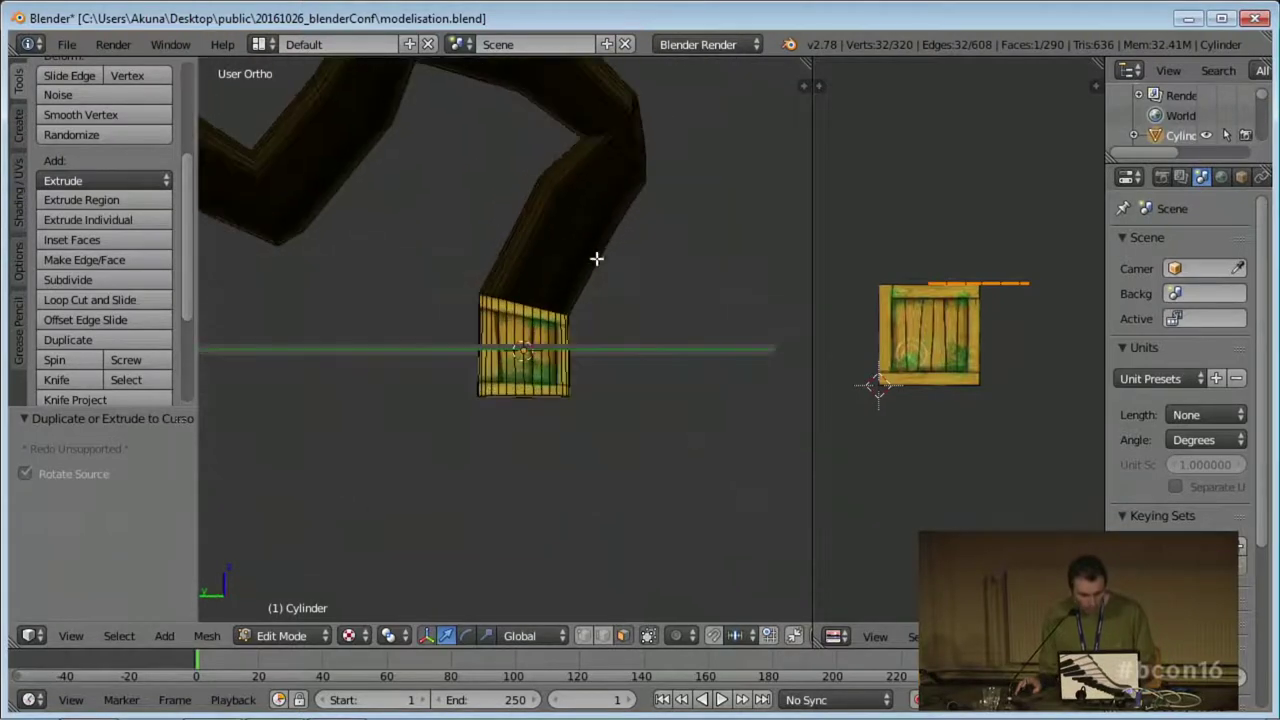
# Undo the latest extrusions back to the tube's first two extruded segments.
pyautogui.hotkey('ctrl', 'z')
pyautogui.hotkey('ctrl', 'z')
pyautogui.hotkey('ctrl', 'z')
pyautogui.hotkey('ctrl', 'z')
pyautogui.hotkey('ctrl', 'z')
pyautogui.hotkey('ctrl', 'z')
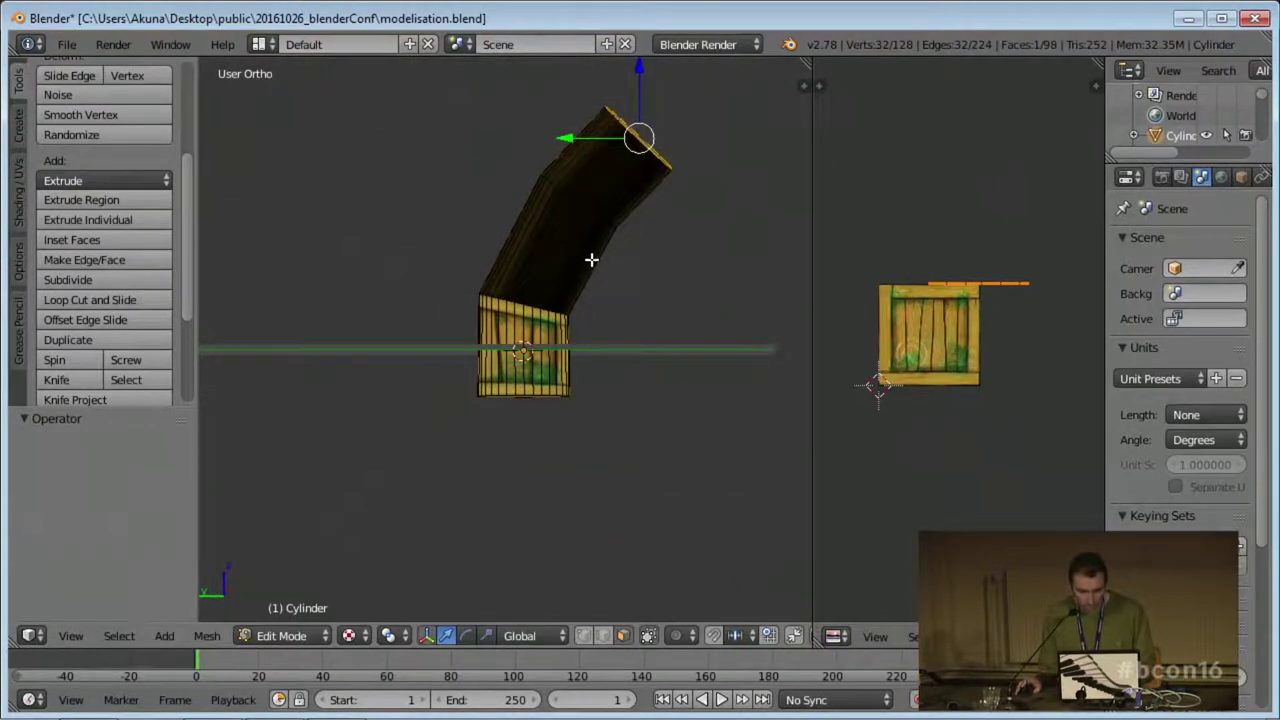
# Extrude the tube's end face through five more segments to form a question-mark-shaped hook.
pyautogui.scroll(-2, 570, 310)
pyautogui.keyDown('ctrl'); pyautogui.click(615, 220); pyautogui.keyUp('ctrl')
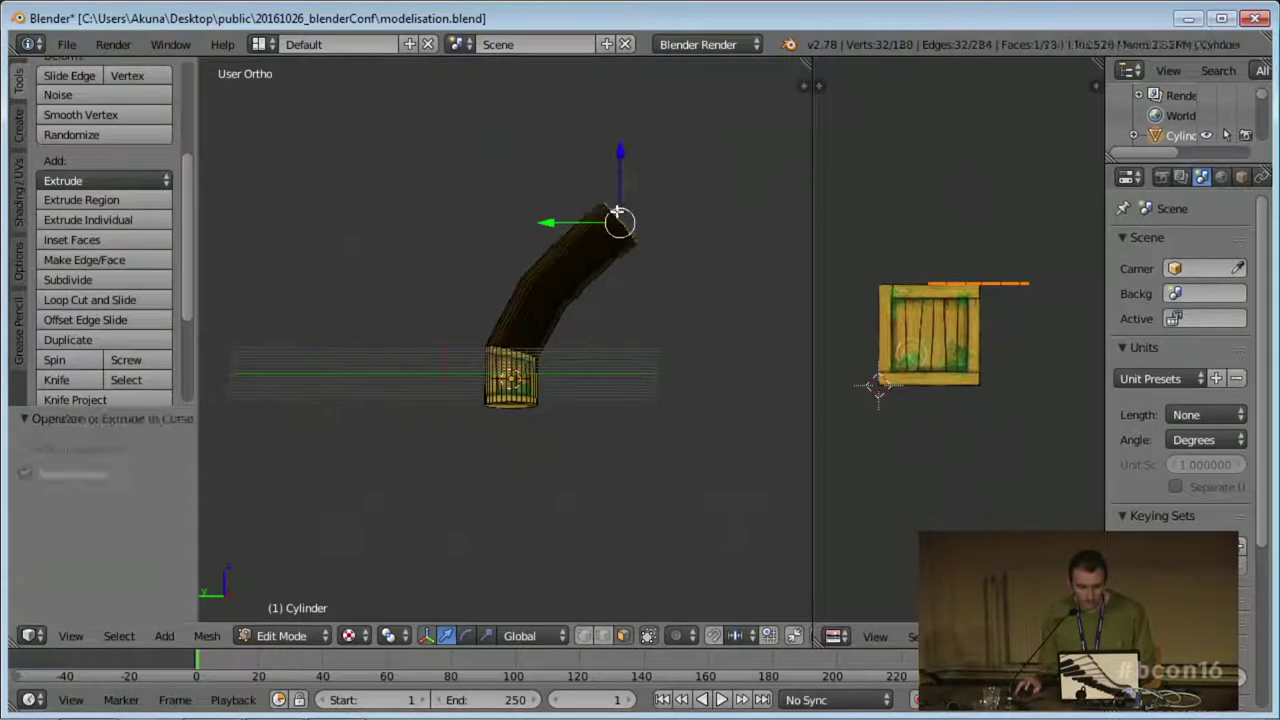
pyautogui.keyDown('ctrl'); pyautogui.click(643, 177); pyautogui.keyUp('ctrl')
pyautogui.keyDown('ctrl'); pyautogui.click(595, 120); pyautogui.keyUp('ctrl')
pyautogui.keyDown('ctrl'); pyautogui.click(520, 109); pyautogui.keyUp('ctrl')
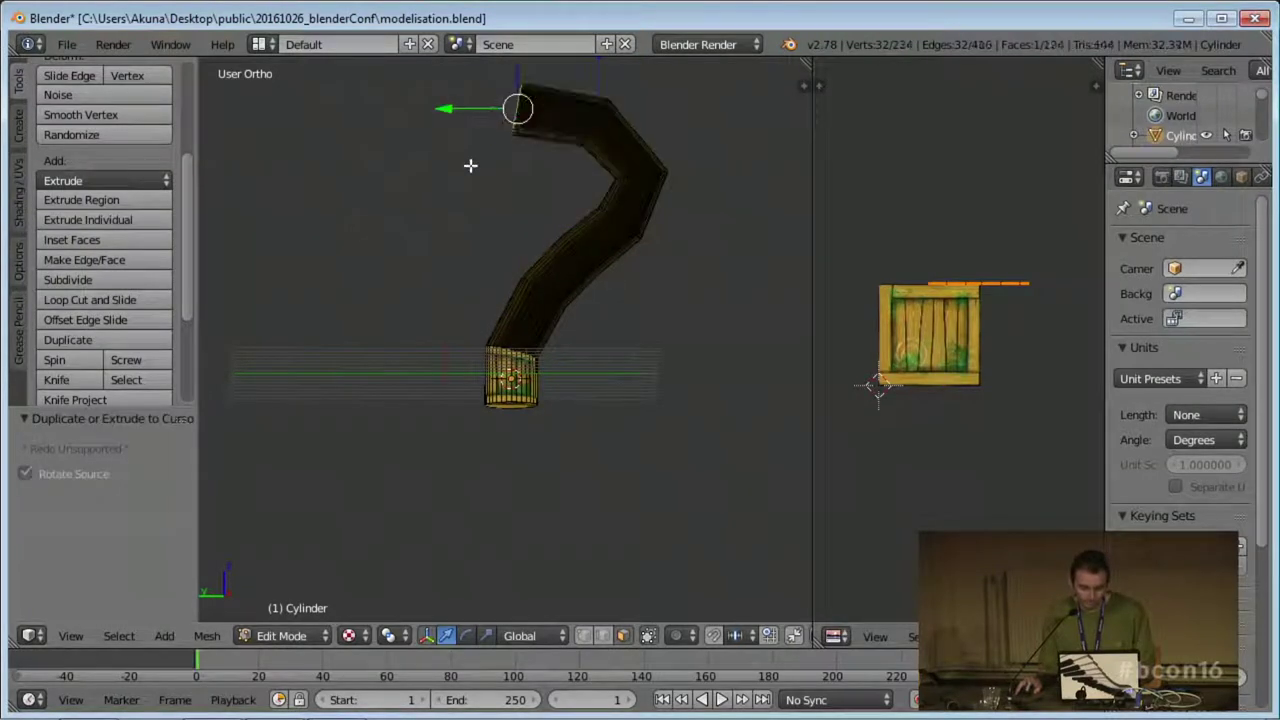
pyautogui.keyDown('ctrl'); pyautogui.click(471, 163); pyautogui.keyUp('ctrl')
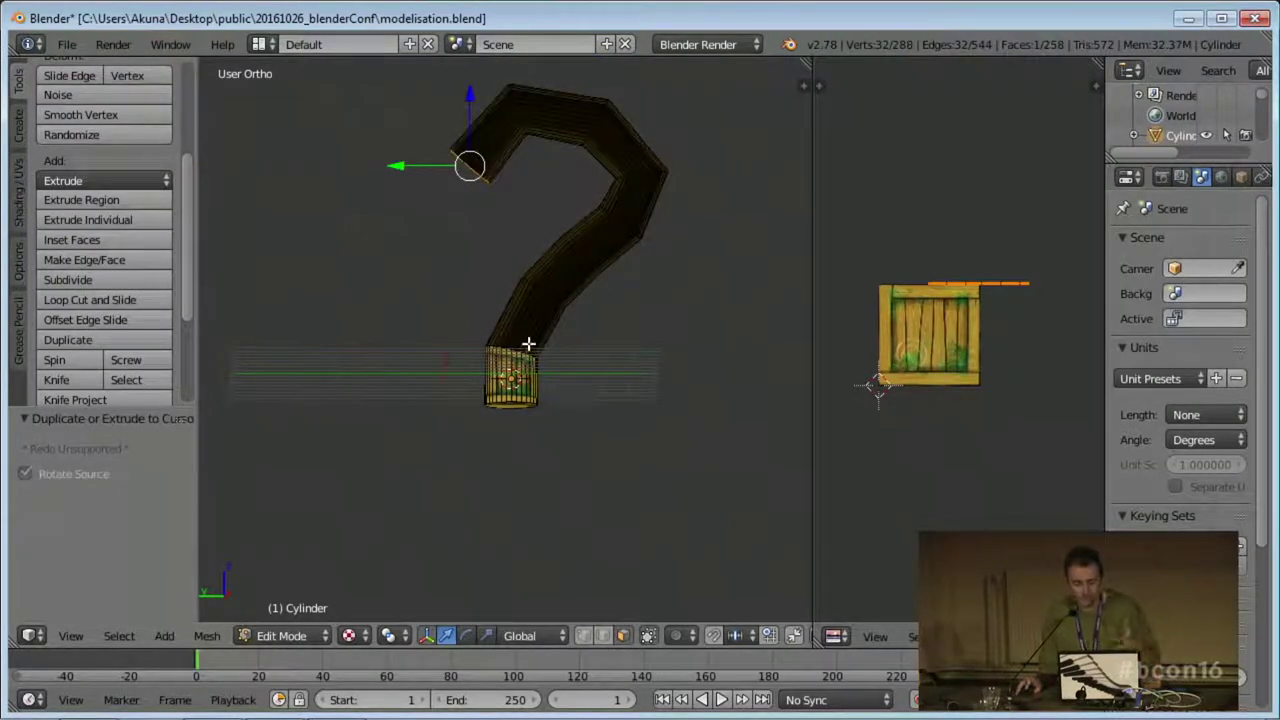
# Select the whole tube with a base side face active and unwrap it with Follow Active Quads using Length Average.
pyautogui.moveTo(520, 360); pyautogui.dragTo(515, 382, button='middle')
pyautogui.scroll(3, 576, 426)
pyautogui.scroll(-3, 530, 368)
pyautogui.scroll(1, 530, 372)
pyautogui.moveTo(549, 381); pyautogui.dragTo(551, 409, button='middle')
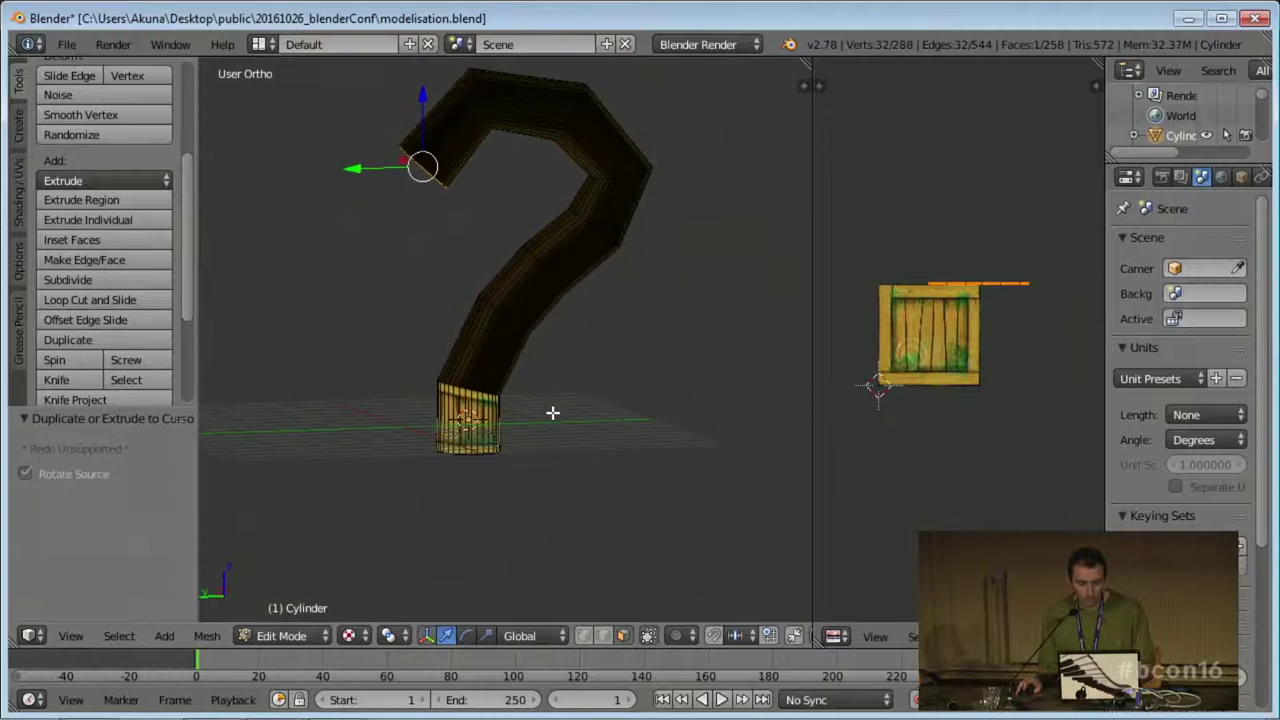
pyautogui.press('a')
pyautogui.scroll(4, 510, 440)
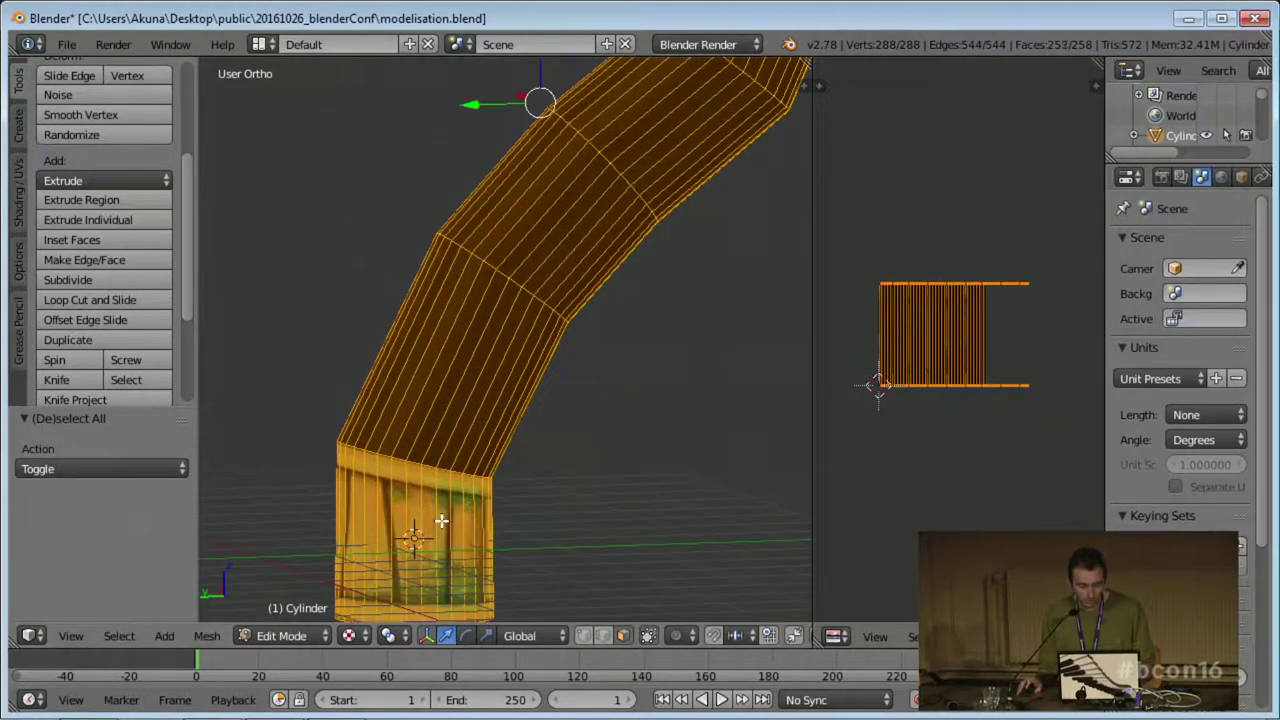
pyautogui.moveTo(445, 528); pyautogui.dragTo(443, 466, button='middle')
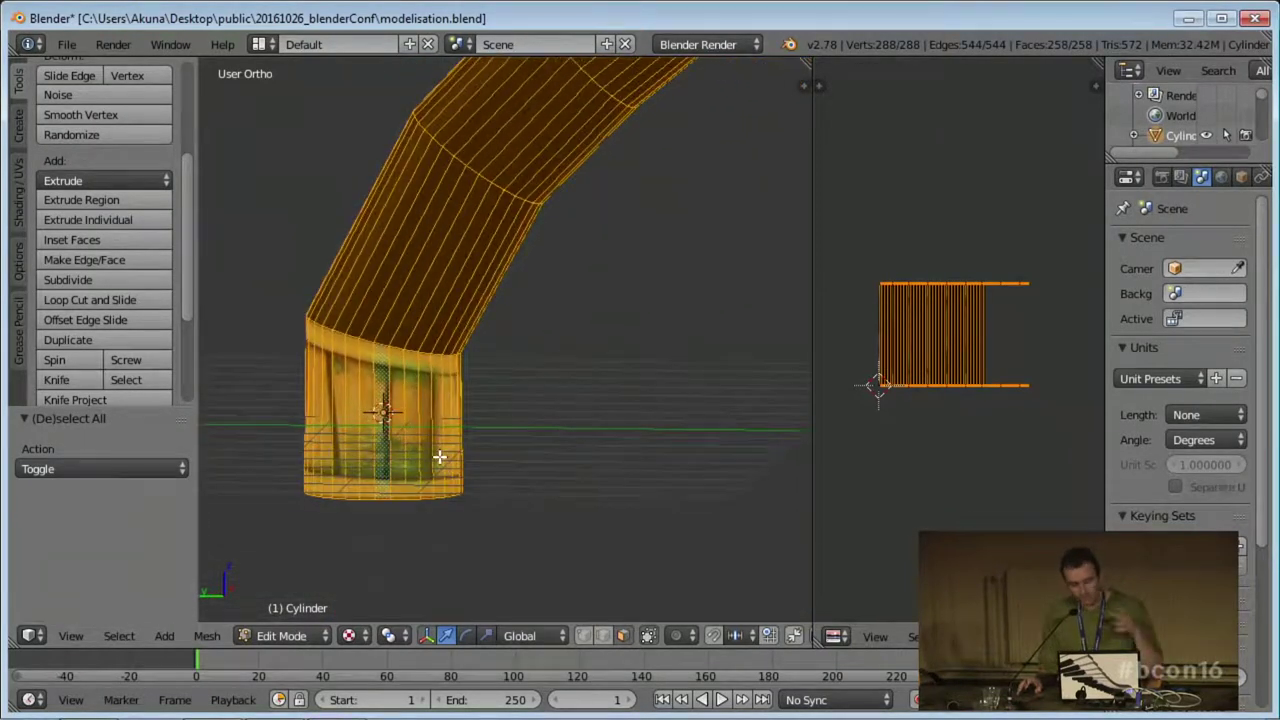
pyautogui.press('u')
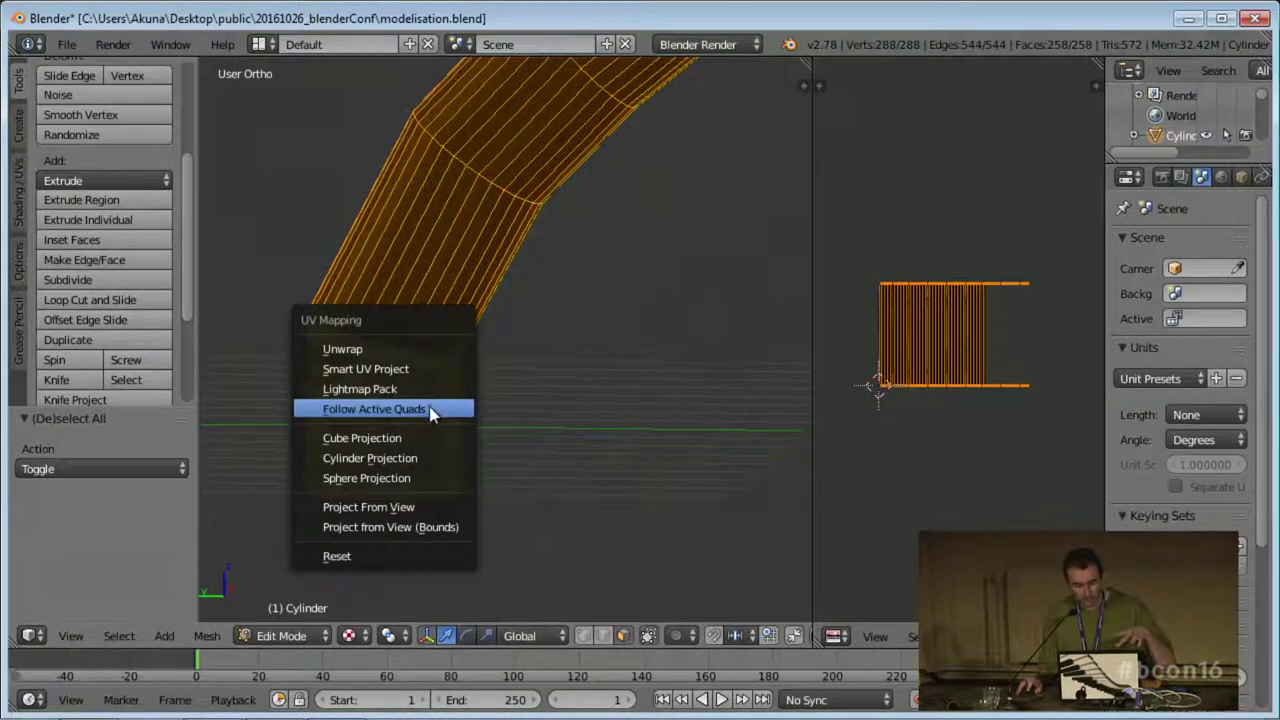
pyautogui.click(430, 410)
pyautogui.click(429, 462)
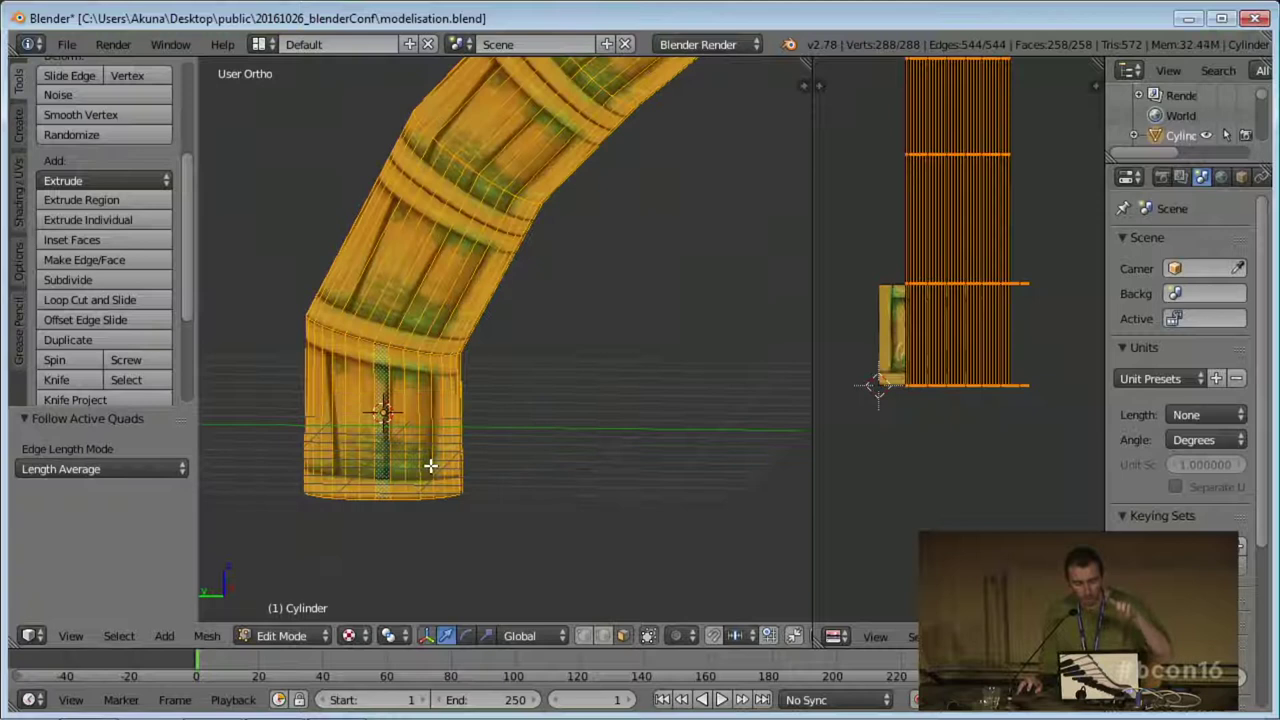
# Examine how the wood texture follows the tube's segments and how the UV strips are laid out.
pyautogui.scroll(-4, 530, 371)
pyautogui.moveTo(557, 276); pyautogui.dragTo(630, 385, button='middle')
pyautogui.scroll(4, 515, 410)
pyautogui.scroll(4, 911, 411)
pyautogui.scroll(-1, 1062, 272)
pyautogui.moveTo(1017, 172); pyautogui.dragTo(991, 349, button='middle')
pyautogui.scroll(-2, 991, 349)
pyautogui.moveTo(945, 145); pyautogui.dragTo(955, 349, button='middle')
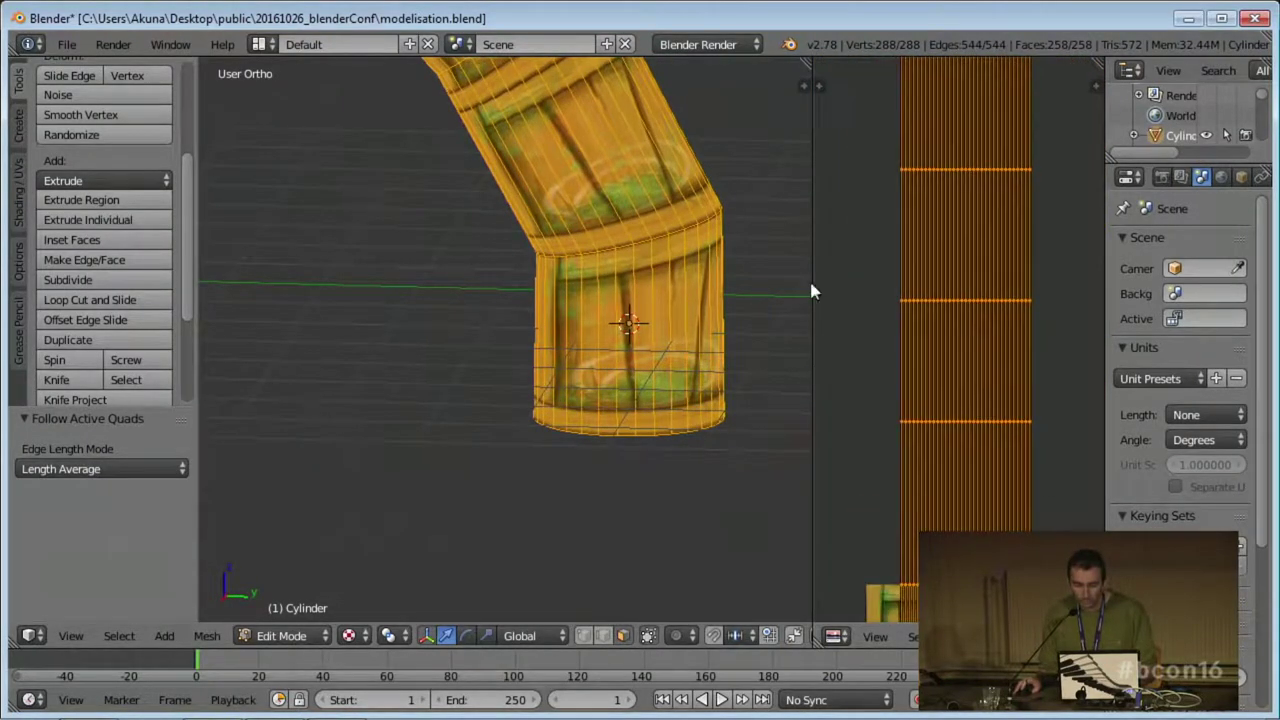
pyautogui.scroll(-2, 663, 216)
pyautogui.keyDown('shift'); pyautogui.moveTo(501, 157); pyautogui.dragTo(644, 455, button='middle'); pyautogui.keyUp('shift')
pyautogui.scroll(-3, 552, 199)
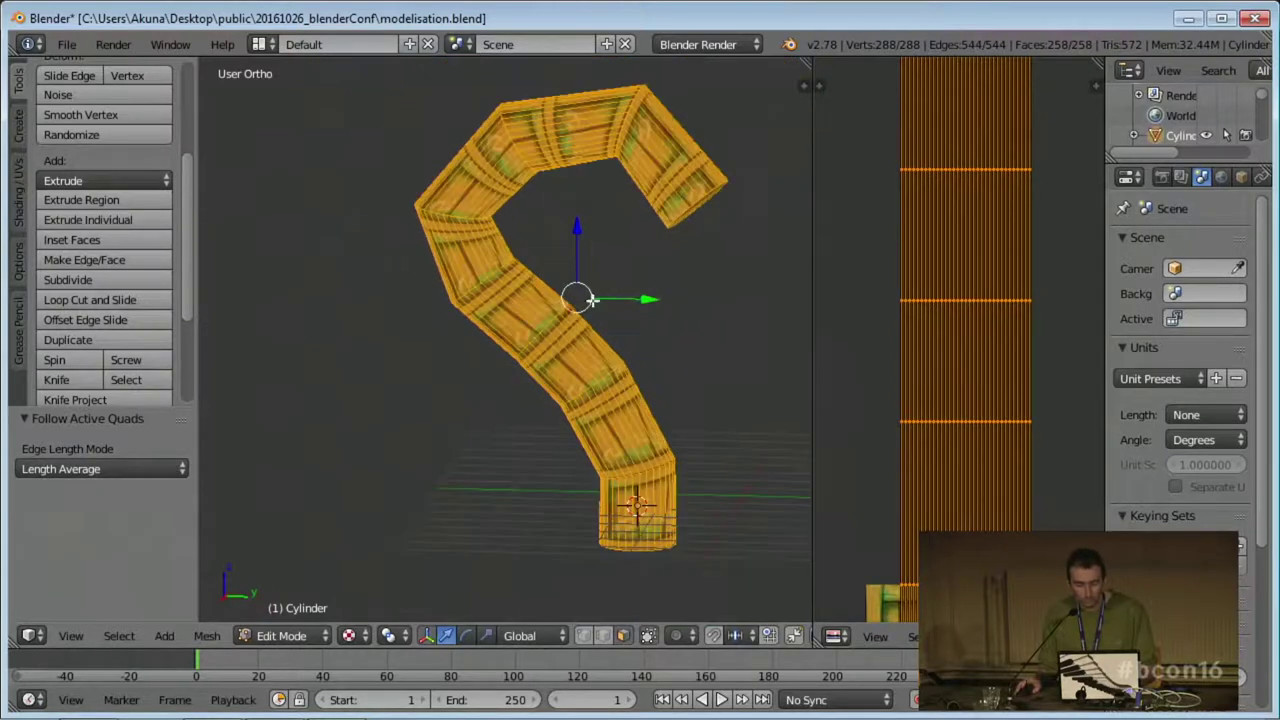
# Examine the wood texture along the curved tube from several sides.
pyautogui.keyDown('shift'); pyautogui.moveTo(535, 317); pyautogui.dragTo(400, 274, button='middle'); pyautogui.keyUp('shift')
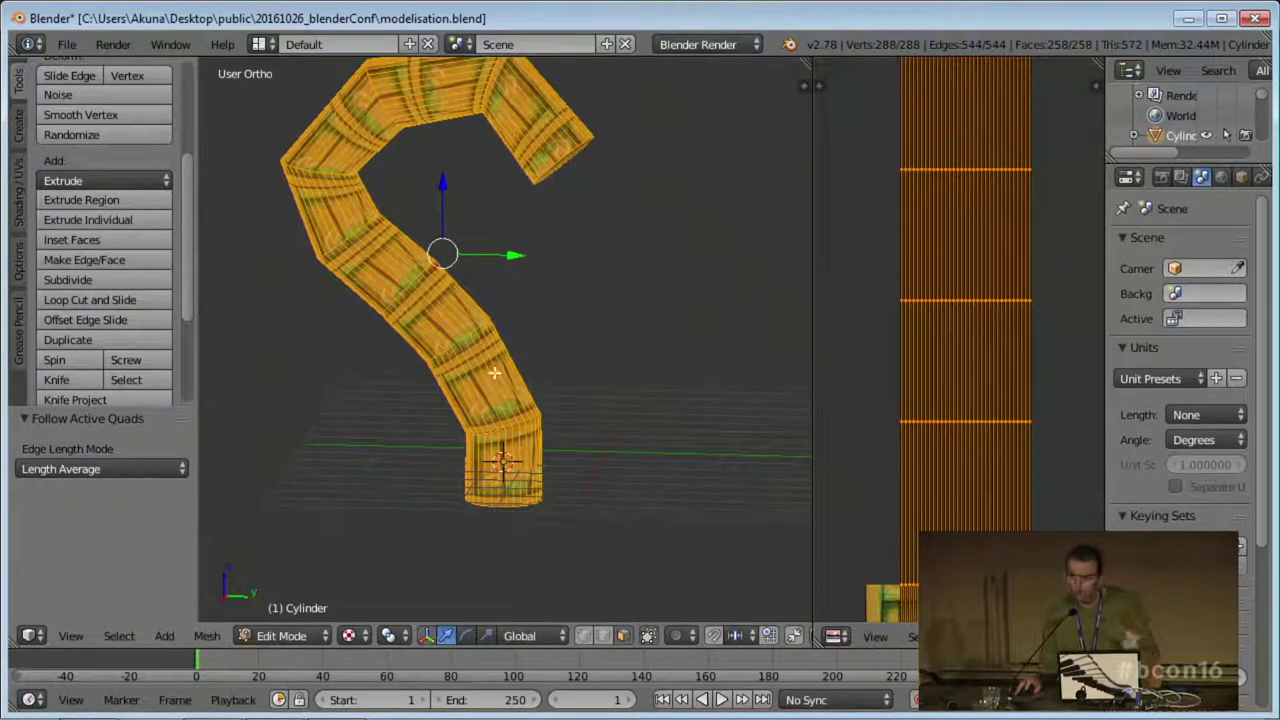
pyautogui.moveTo(460, 331); pyautogui.dragTo(510, 349, button='middle')
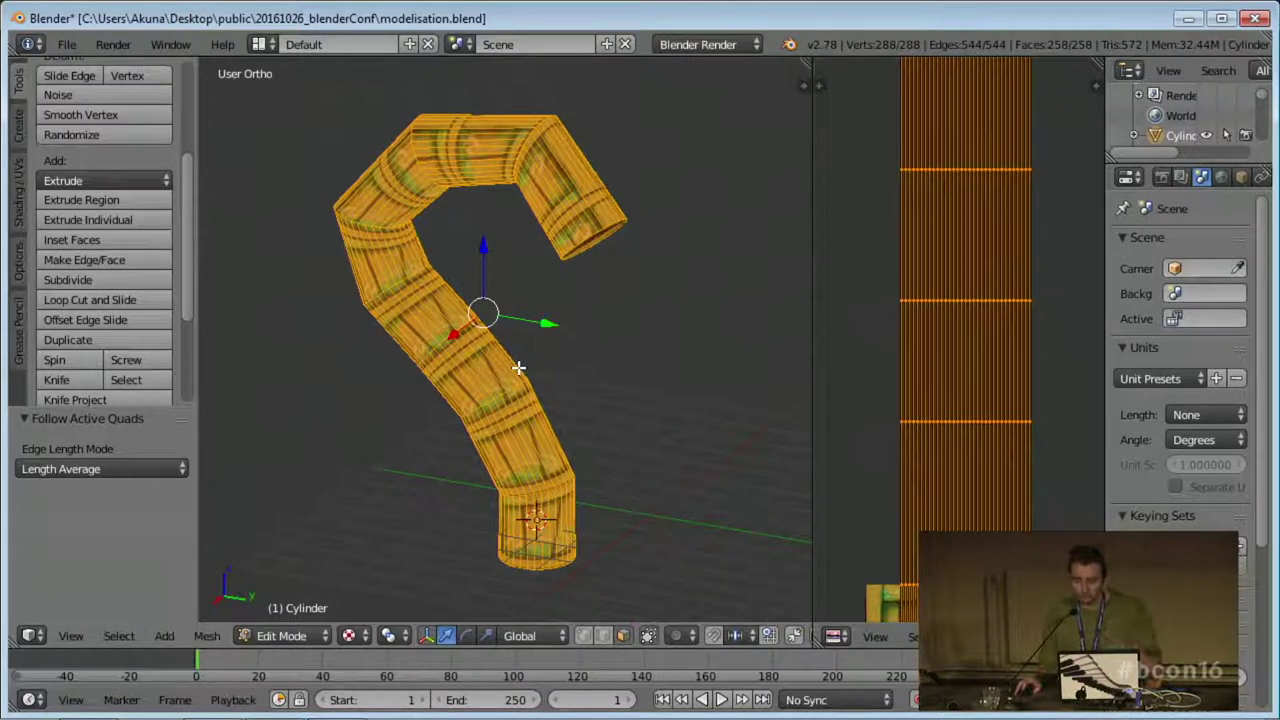
pyautogui.moveTo(512, 407); pyautogui.dragTo(555, 407, button='middle')
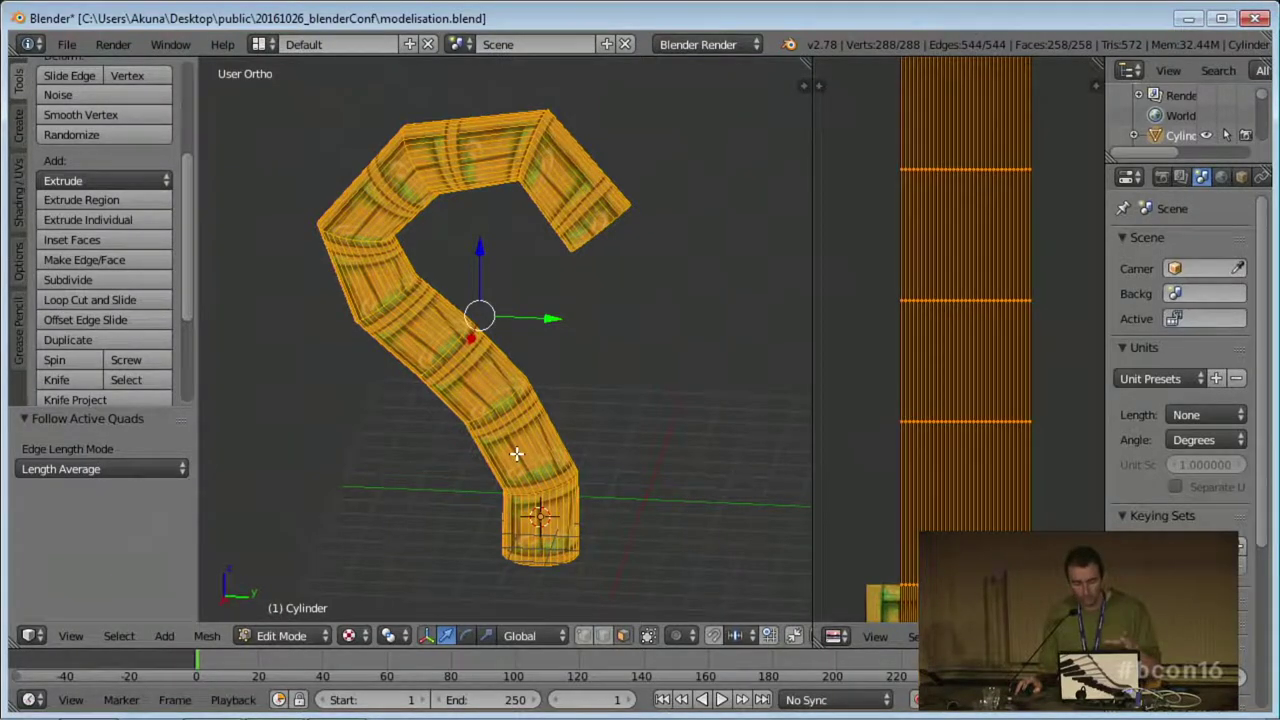
pyautogui.moveTo(550, 491); pyautogui.dragTo(471, 411, button='middle')
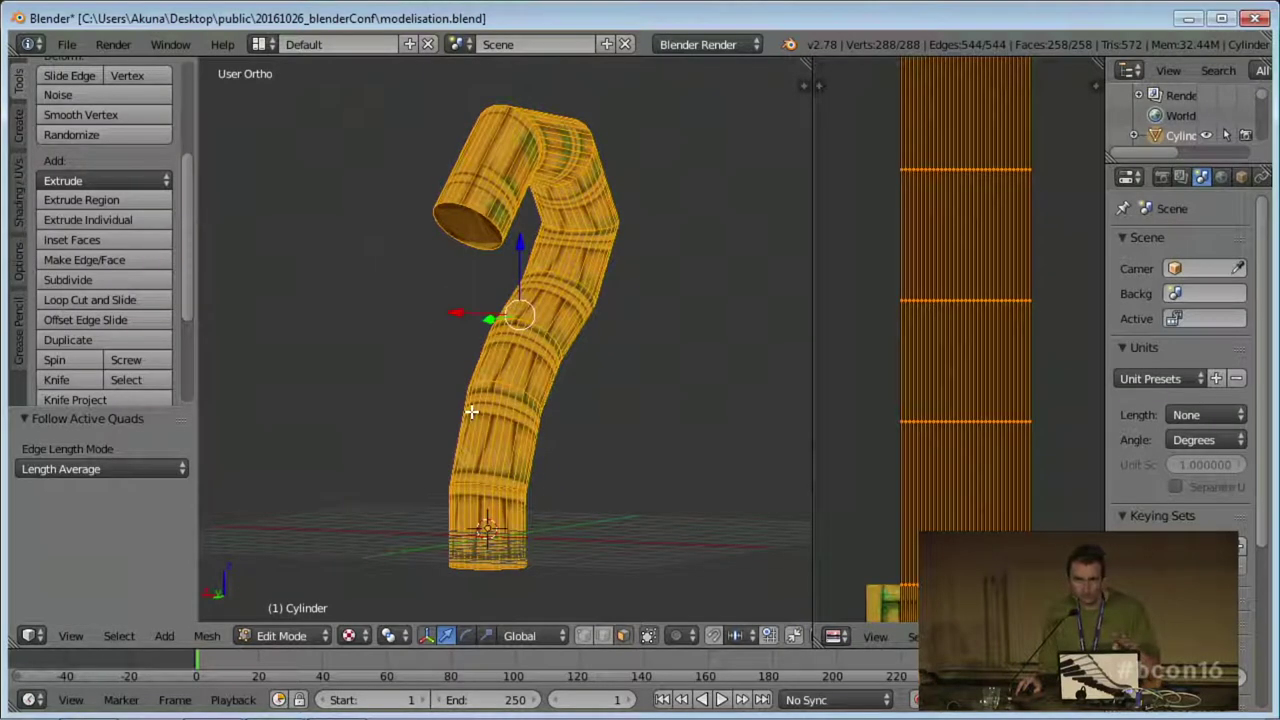
pyautogui.moveTo(469, 397); pyautogui.dragTo(552, 431, button='middle')
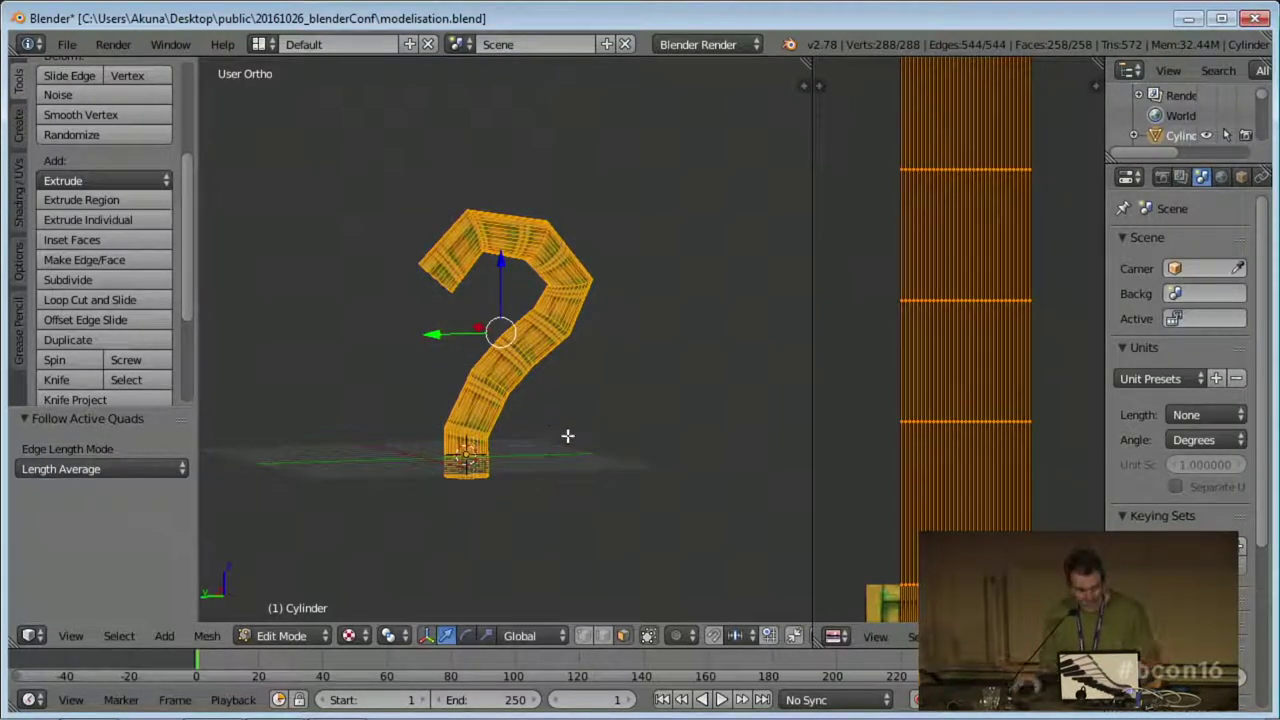
pyautogui.moveTo(555, 373)
pyautogui.mouseDown(button='middle')
pyautogui.moveTo(566, 374)
pyautogui.moveTo(531, 397)
pyautogui.moveTo(555, 388)
pyautogui.mouseUp(button='middle')
pyautogui.scroll(-2, 484, 293)
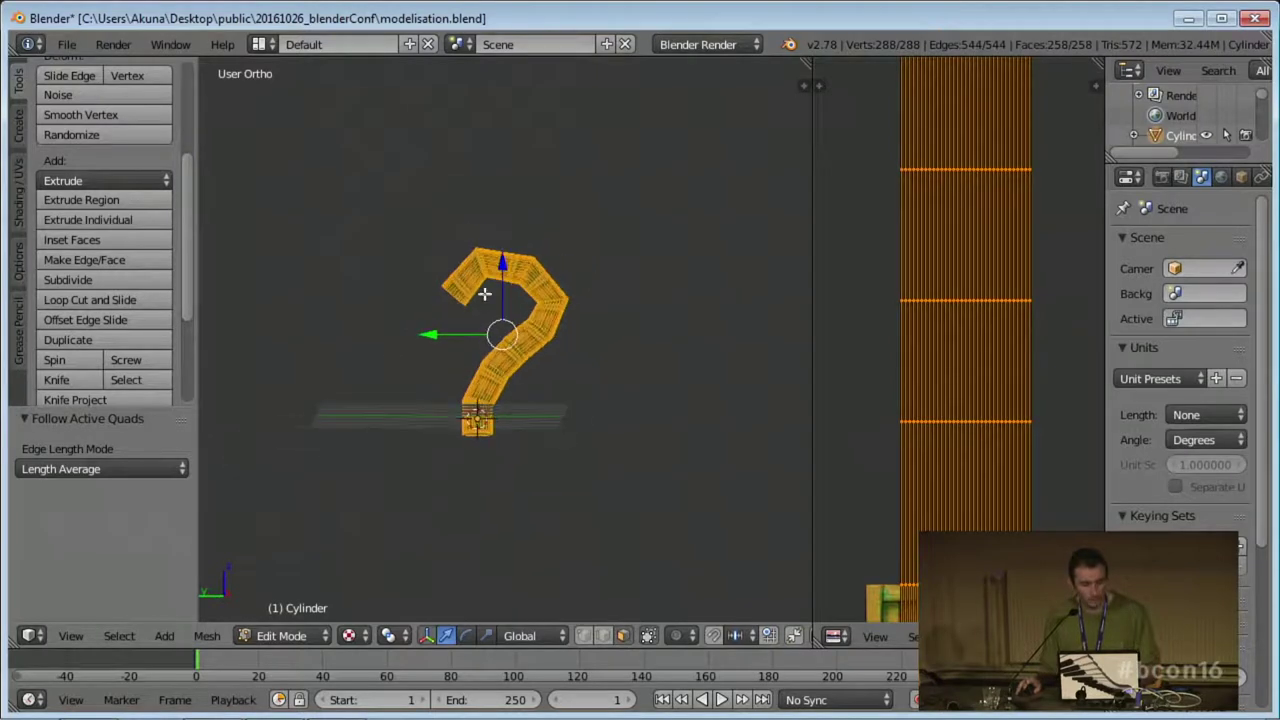
# Select the tube's end face in face select mode and extrude it through four more zigzag segments.
pyautogui.hotkey('ctrl', 'Tab')
pyautogui.click(480, 314)
pyautogui.rightClick(455, 291)
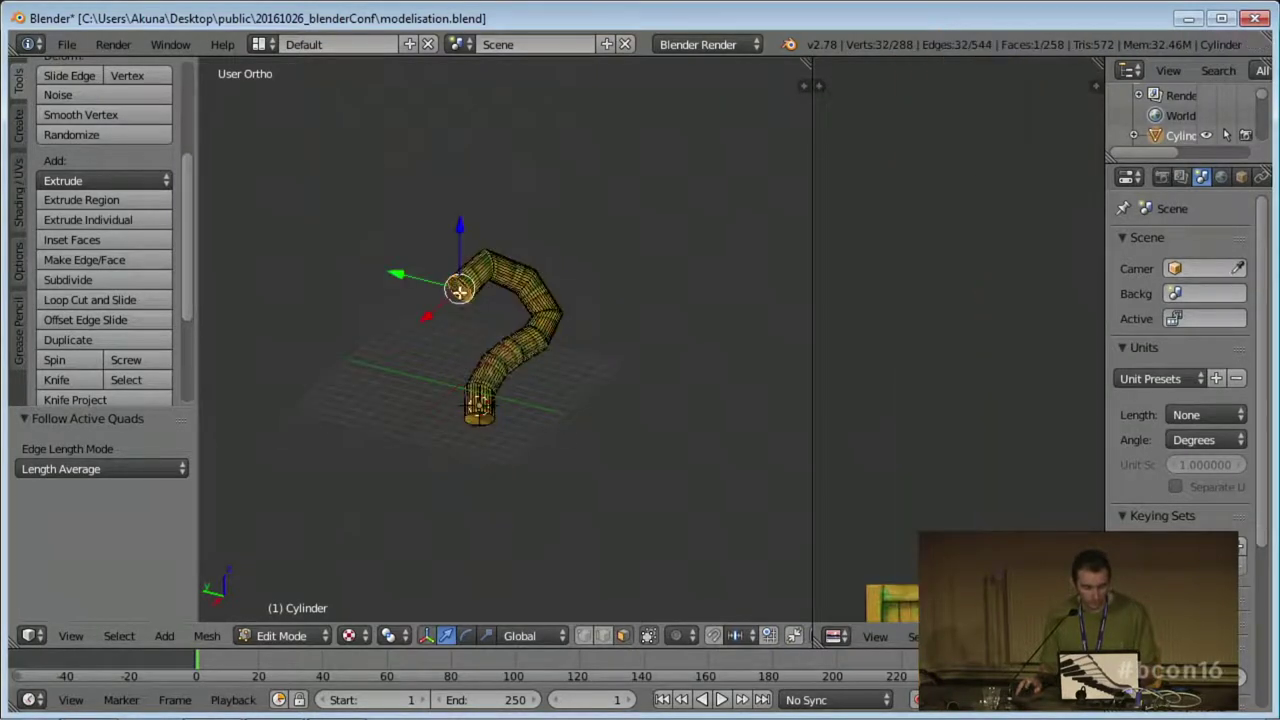
pyautogui.moveTo(437, 339); pyautogui.dragTo(404, 325, button='middle')
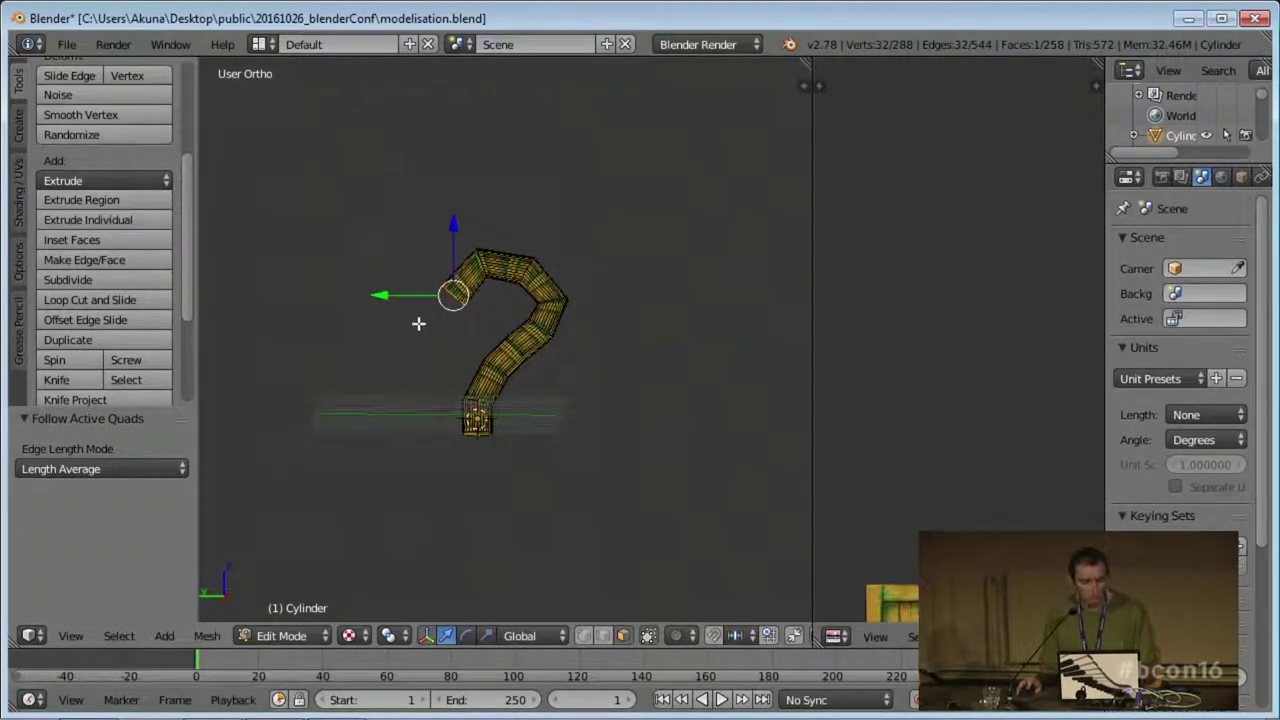
pyautogui.keyDown('ctrl'); pyautogui.click(419, 323); pyautogui.keyUp('ctrl')
pyautogui.keyDown('ctrl'); pyautogui.click(372, 278); pyautogui.keyUp('ctrl')
pyautogui.keyDown('ctrl'); pyautogui.click(320, 261); pyautogui.keyUp('ctrl')
pyautogui.keyDown('ctrl'); pyautogui.click(274, 322); pyautogui.keyUp('ctrl')
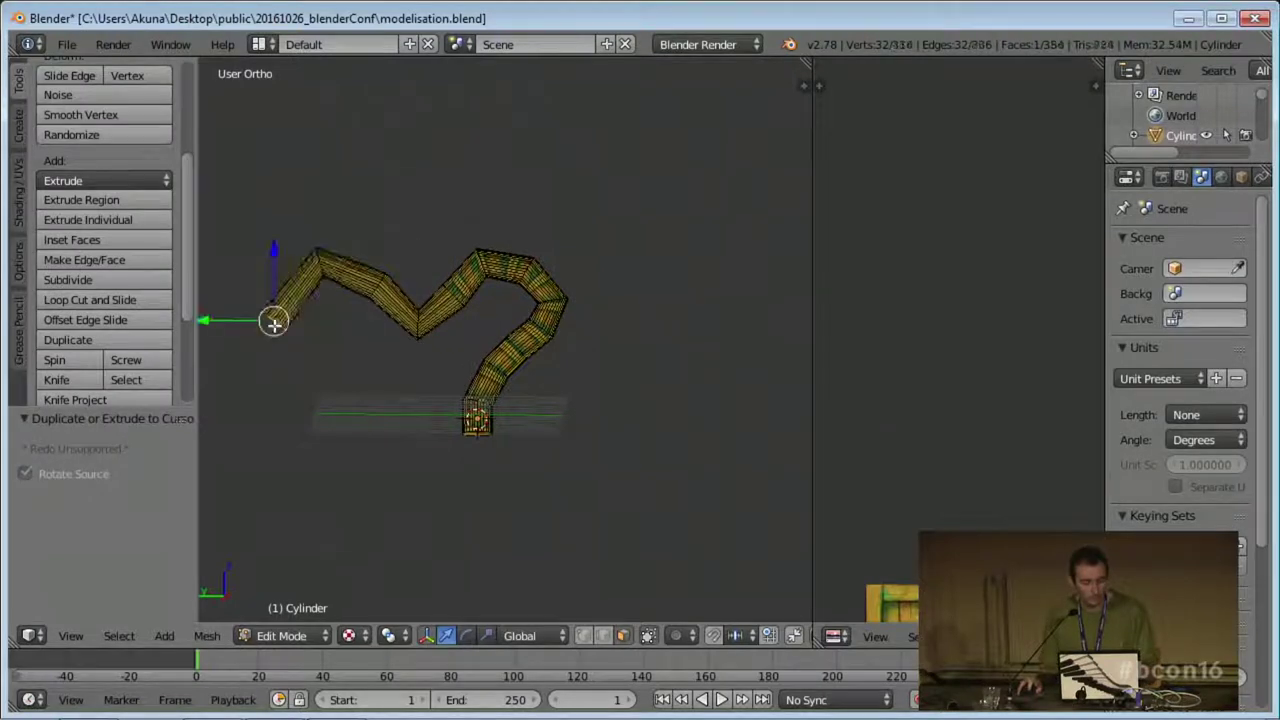
pyautogui.scroll(-2, 360, 420)
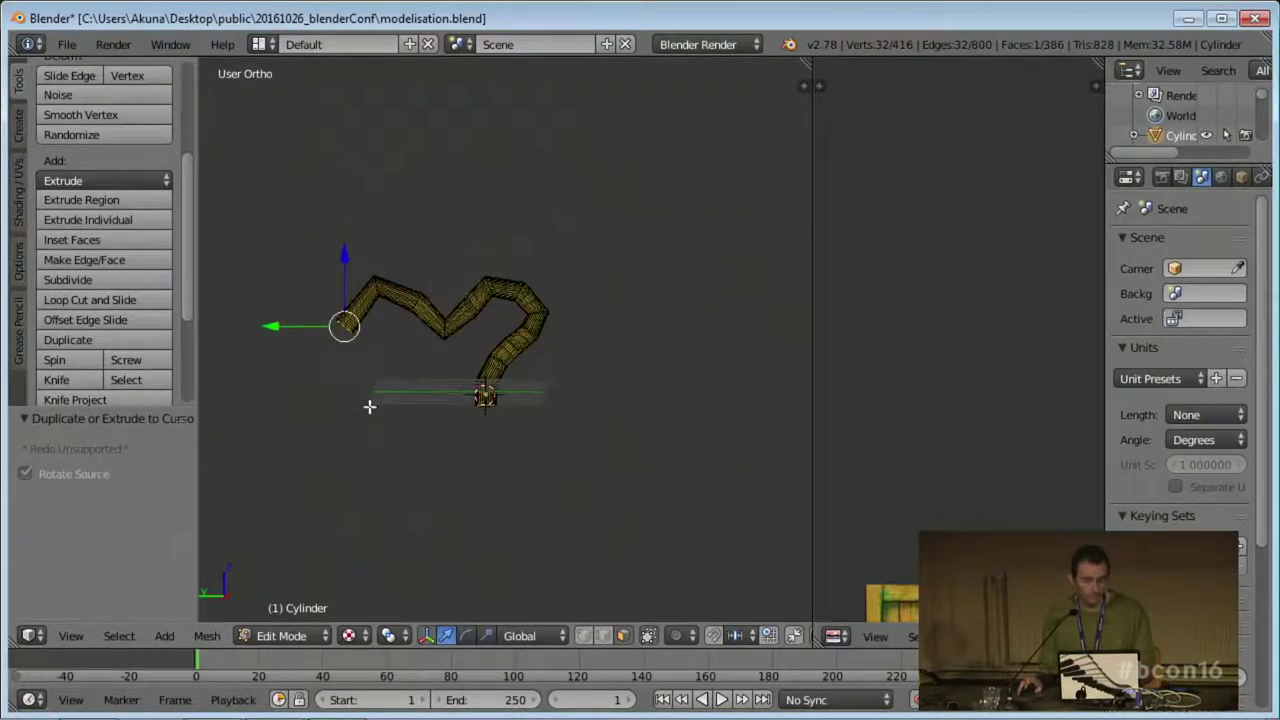
# Return to Object Mode and delete the tube object.
pyautogui.keyDown('shift'); pyautogui.moveTo(395, 406); pyautogui.dragTo(471, 434, button='middle'); pyautogui.keyUp('shift')
pyautogui.scroll(3, 543, 389)
pyautogui.press('Tab')
pyautogui.moveTo(496, 376); pyautogui.dragTo(492, 176, button='middle')
pyautogui.press('x')
pyautogui.click(500, 192)
# Open the recent file prison.blend.
pyautogui.click(62, 46)
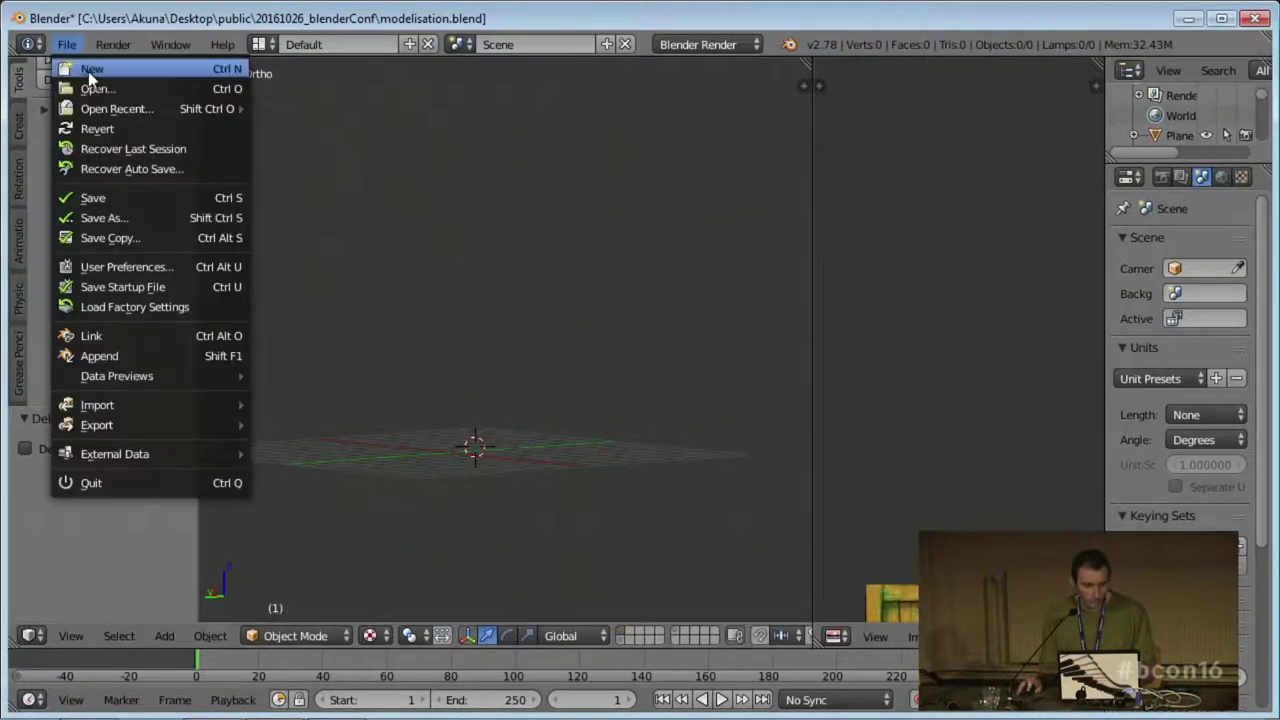
pyautogui.moveTo(110, 108)
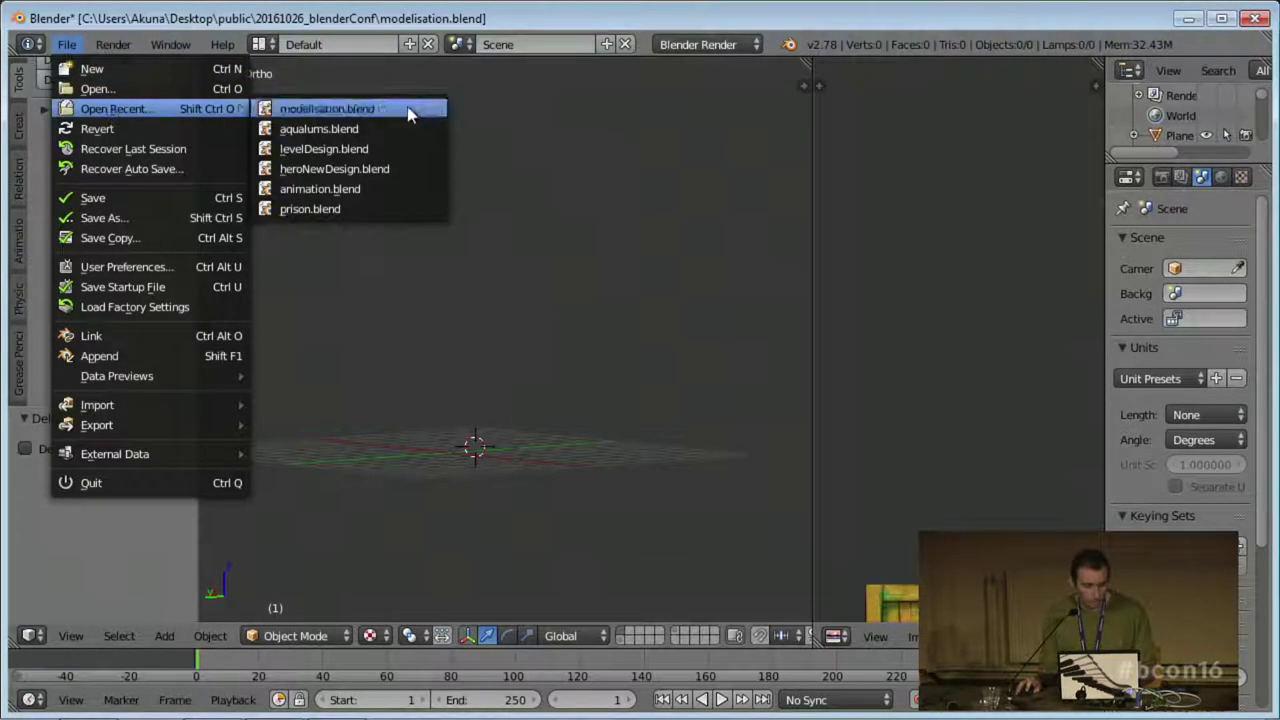
pyautogui.click(350, 208)
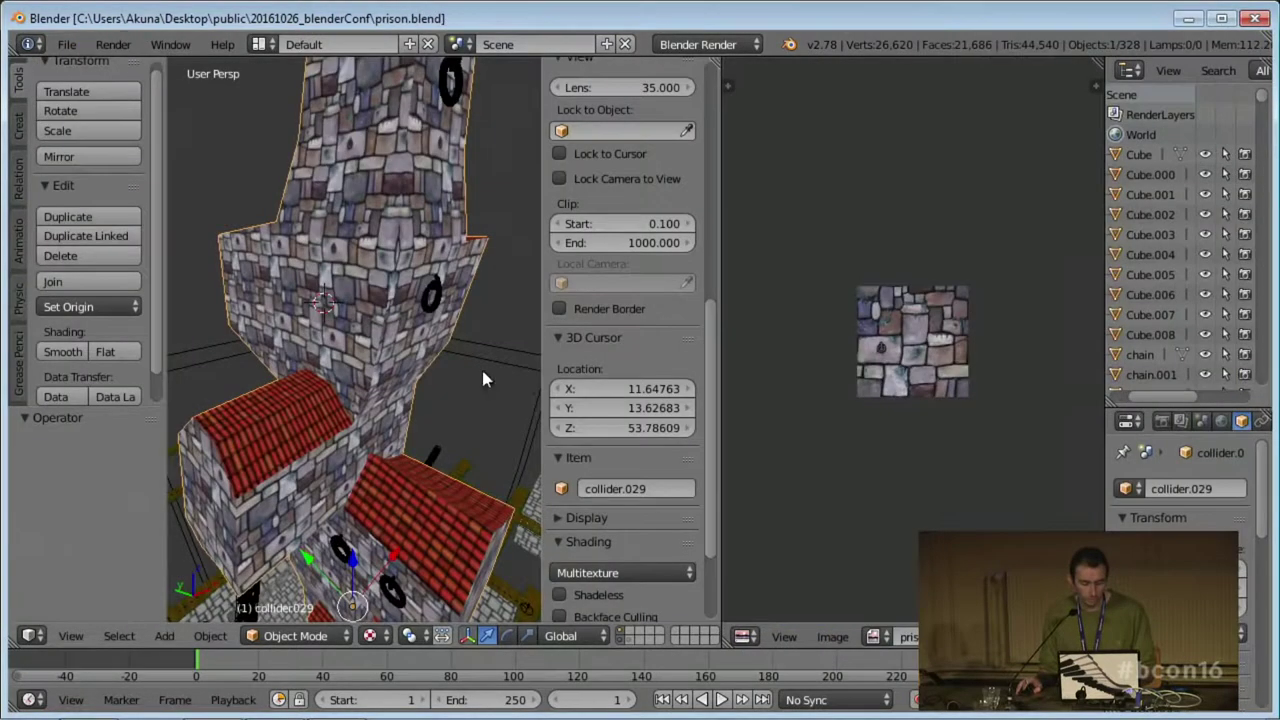
# Enlarge the 3D view to the full window and examine the stone tower from several sides.
pyautogui.scroll(-4, 483, 377)
pyautogui.moveTo(368, 400); pyautogui.dragTo(344, 372, button='middle')
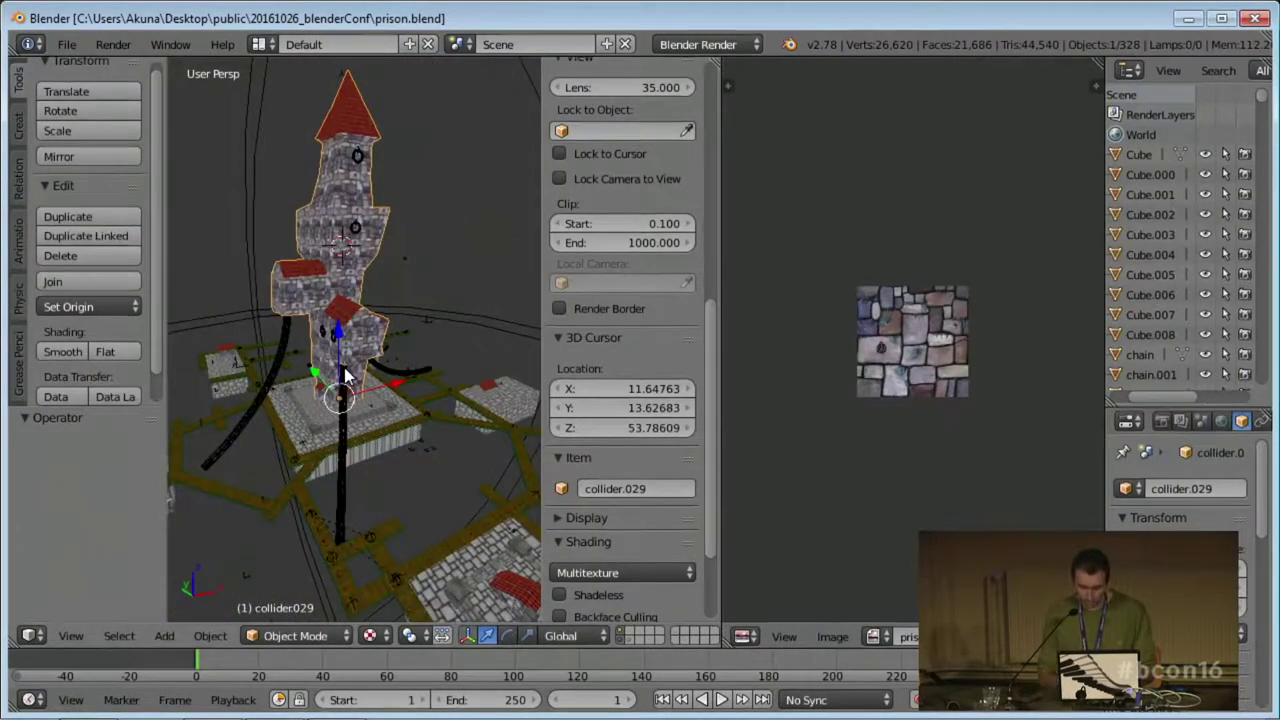
pyautogui.hotkey('ctrl', 'Up')
pyautogui.scroll(3, 508, 332)
pyautogui.scroll(4, 528, 380)
pyautogui.moveTo(528, 380); pyautogui.dragTo(591, 389, button='middle')
pyautogui.scroll(-4, 591, 389)
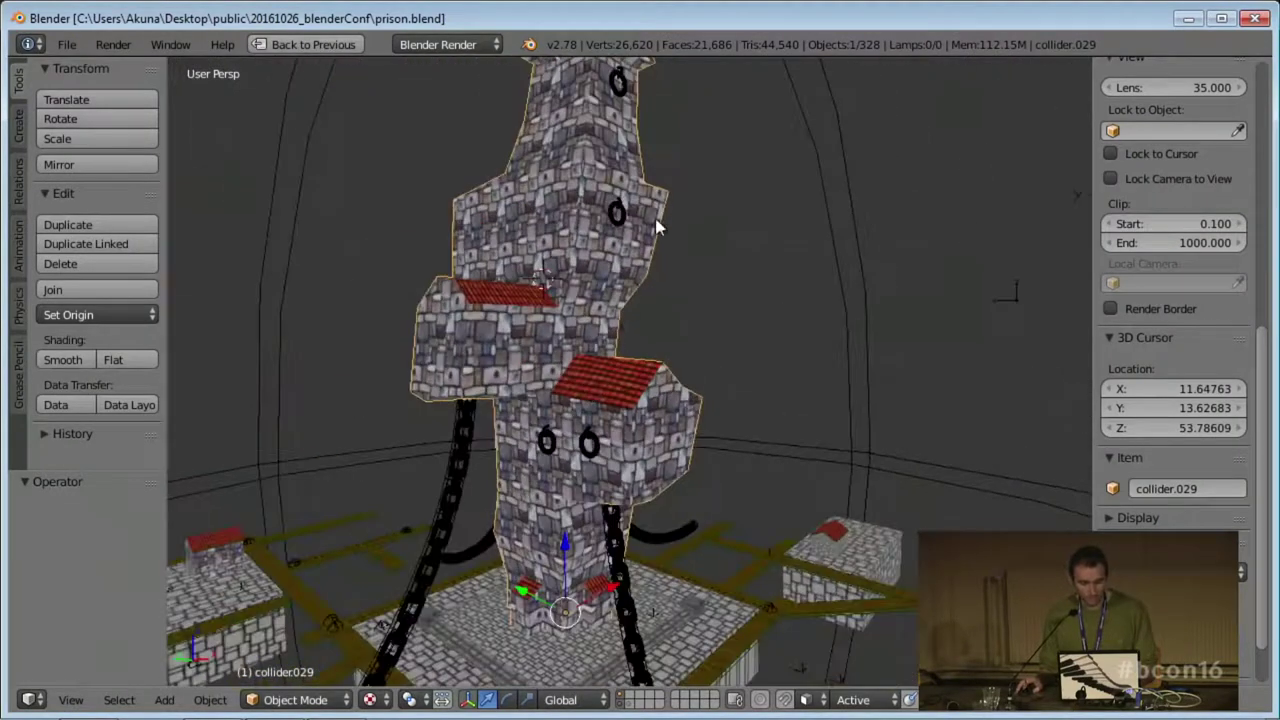
pyautogui.moveTo(655, 301); pyautogui.dragTo(606, 305, button='middle')
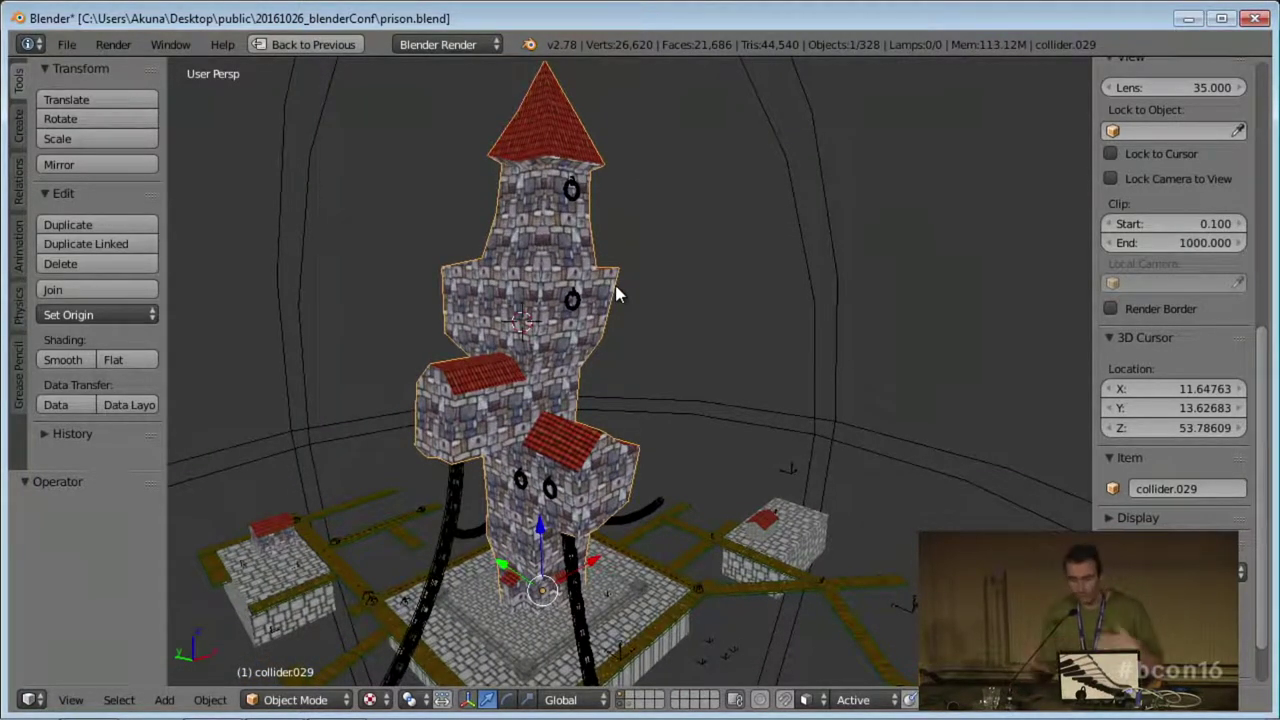
# In Edit Mode, select one stone wall face of the tower and extend the selection to all faces with the same image.
pyautogui.press('Tab')
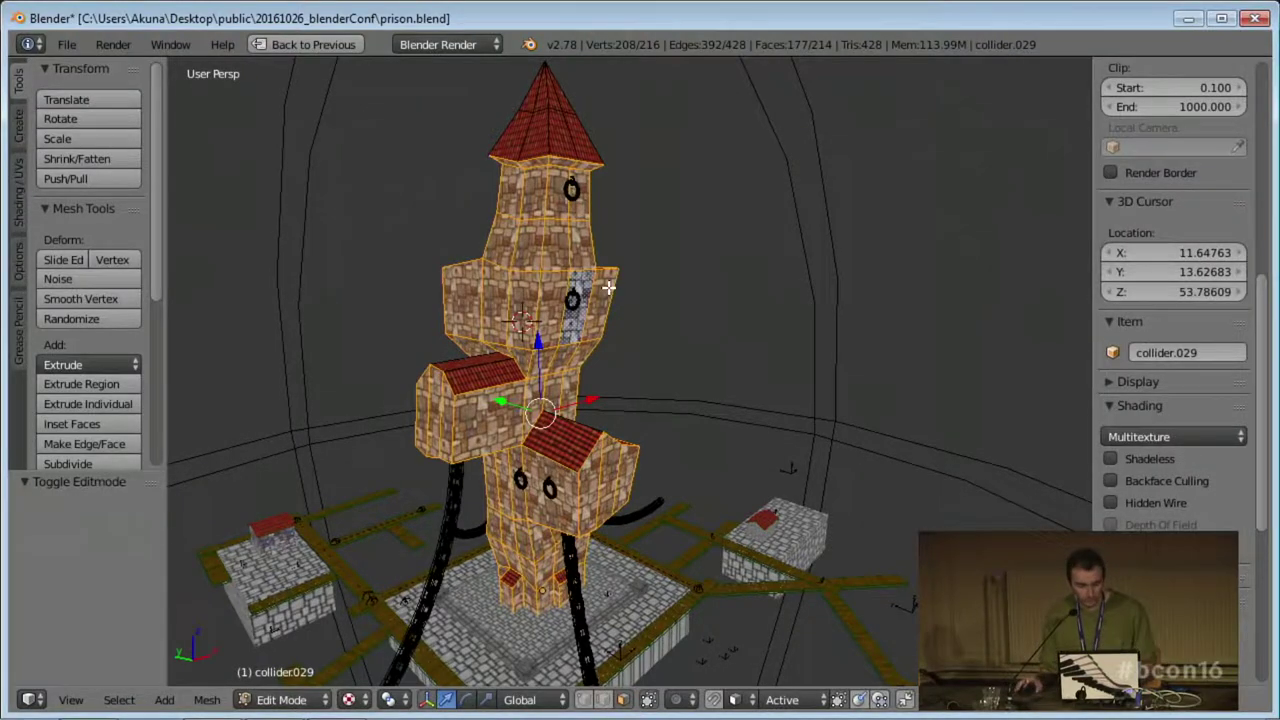
pyautogui.scroll(5, 614, 337)
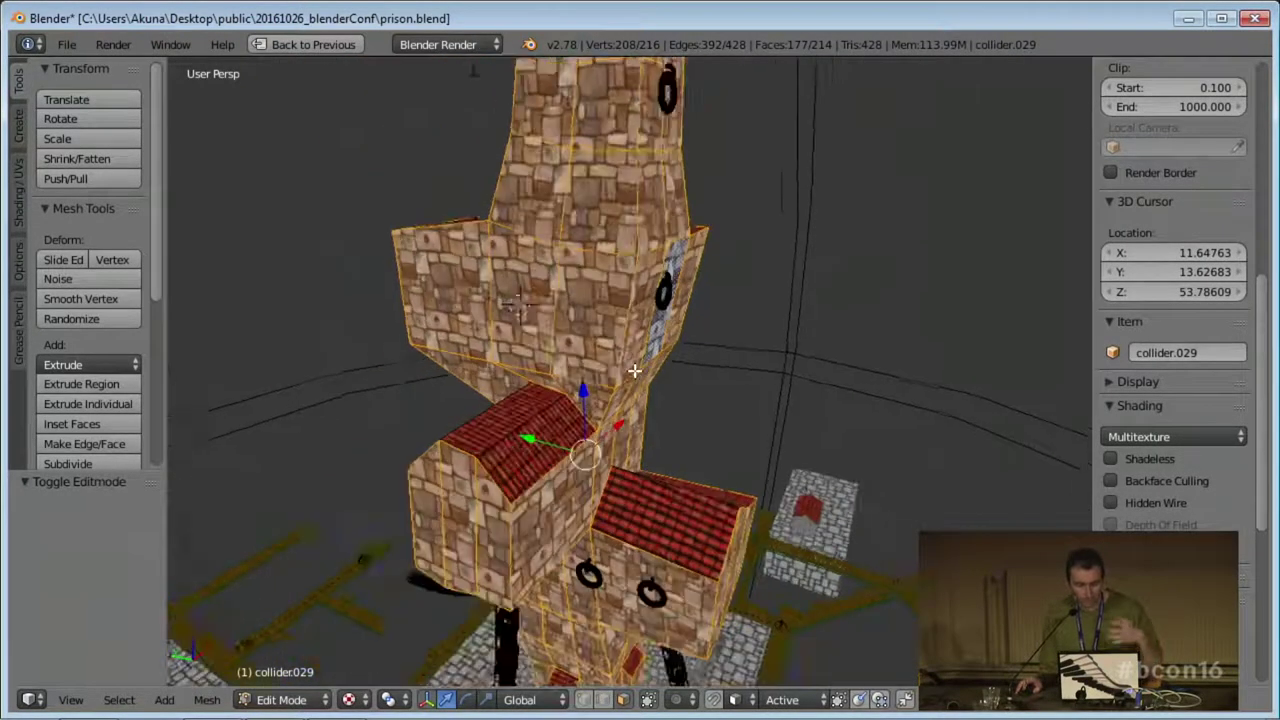
pyautogui.scroll(-4, 634, 371)
pyautogui.scroll(1, 580, 370)
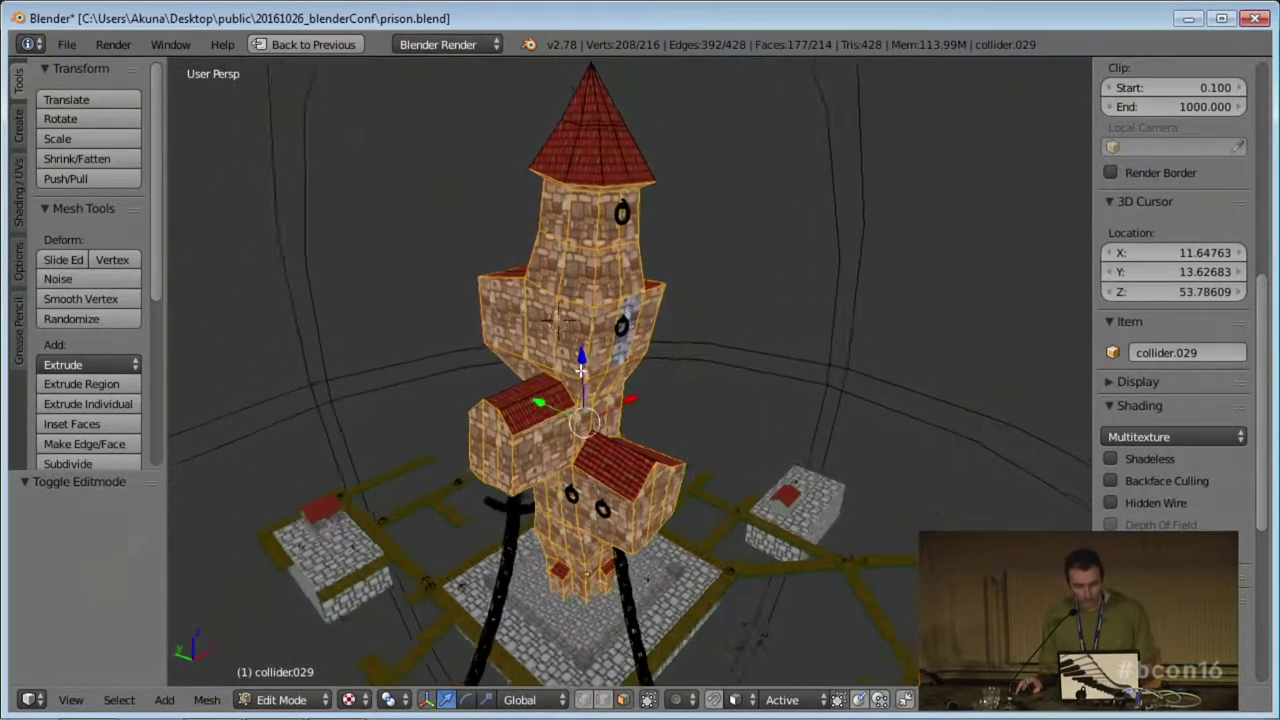
pyautogui.scroll(3, 580, 370)
pyautogui.hotkey('ctrl', 'Tab')
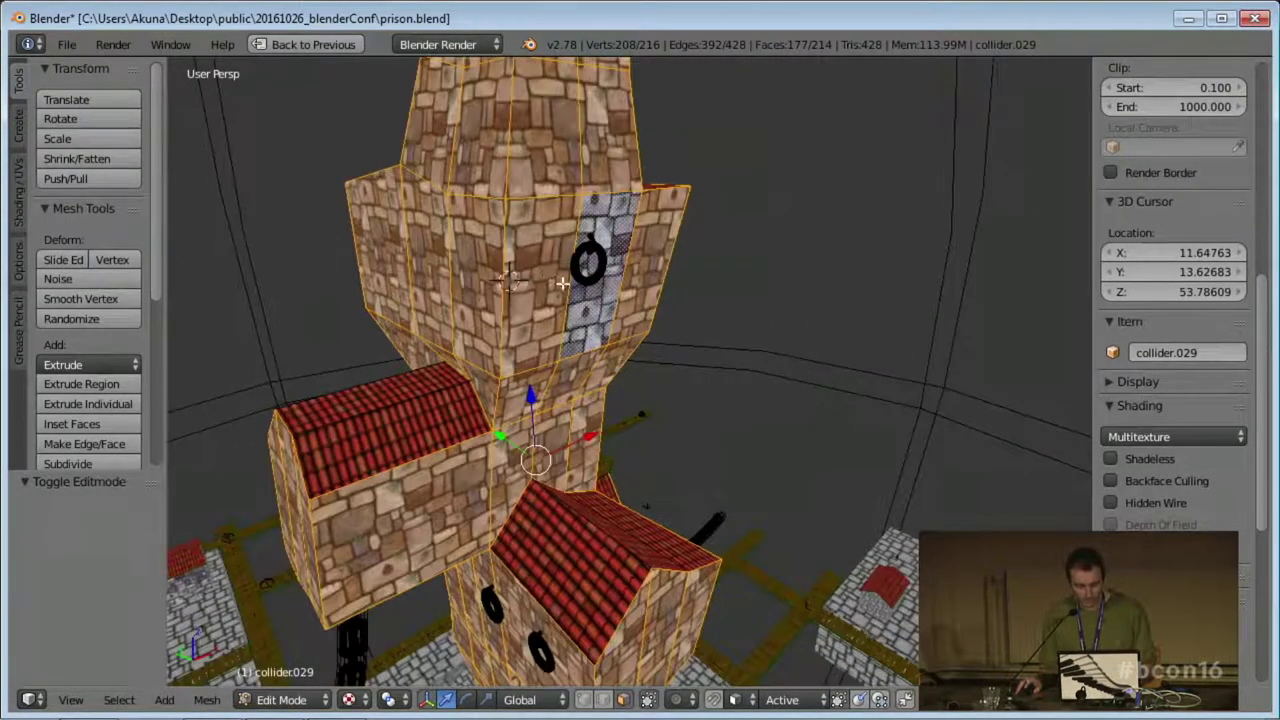
pyautogui.rightClick(563, 284)
pyautogui.moveTo(563, 284); pyautogui.dragTo(567, 356, button='middle')
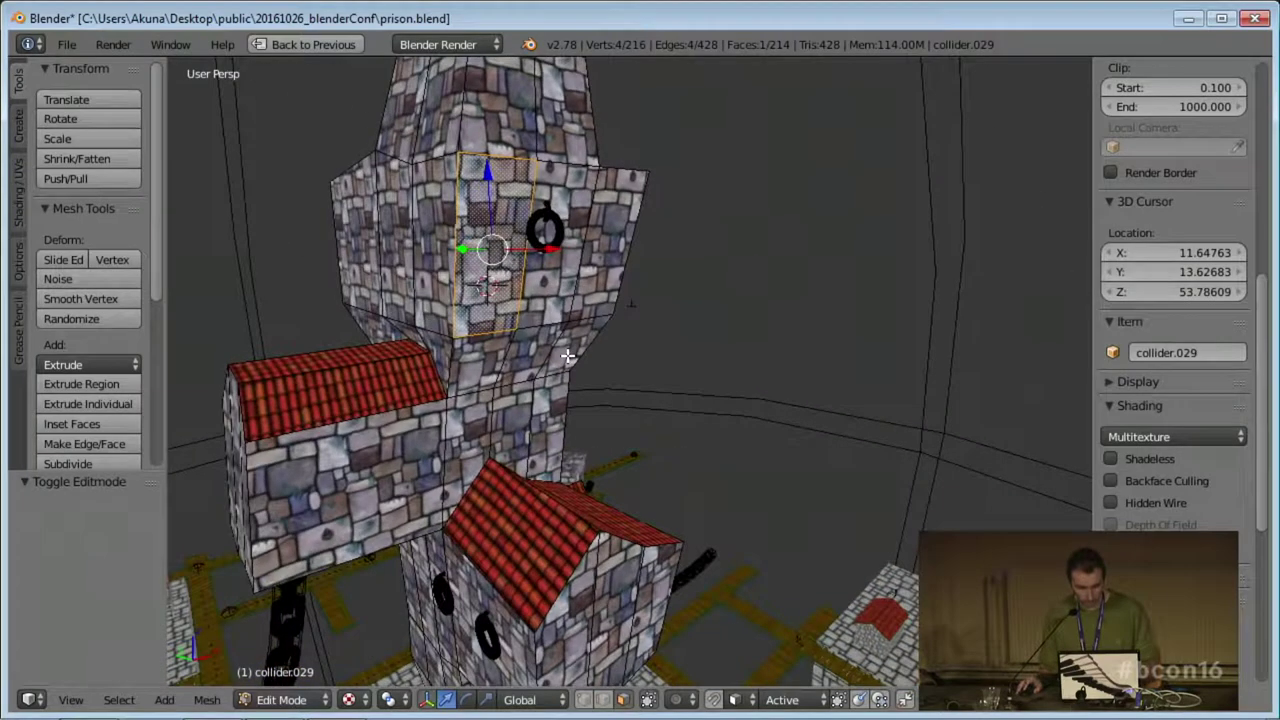
pyautogui.scroll(-3, 548, 332)
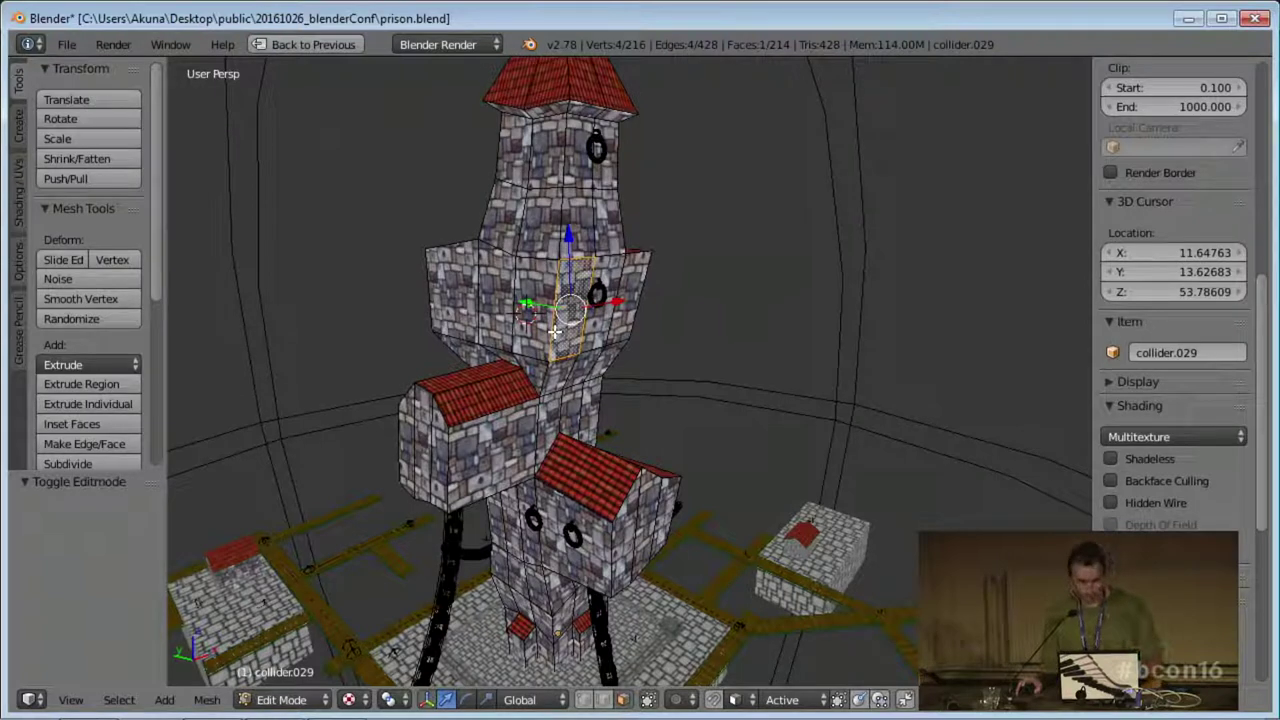
pyautogui.hotkey('shift', 'g')
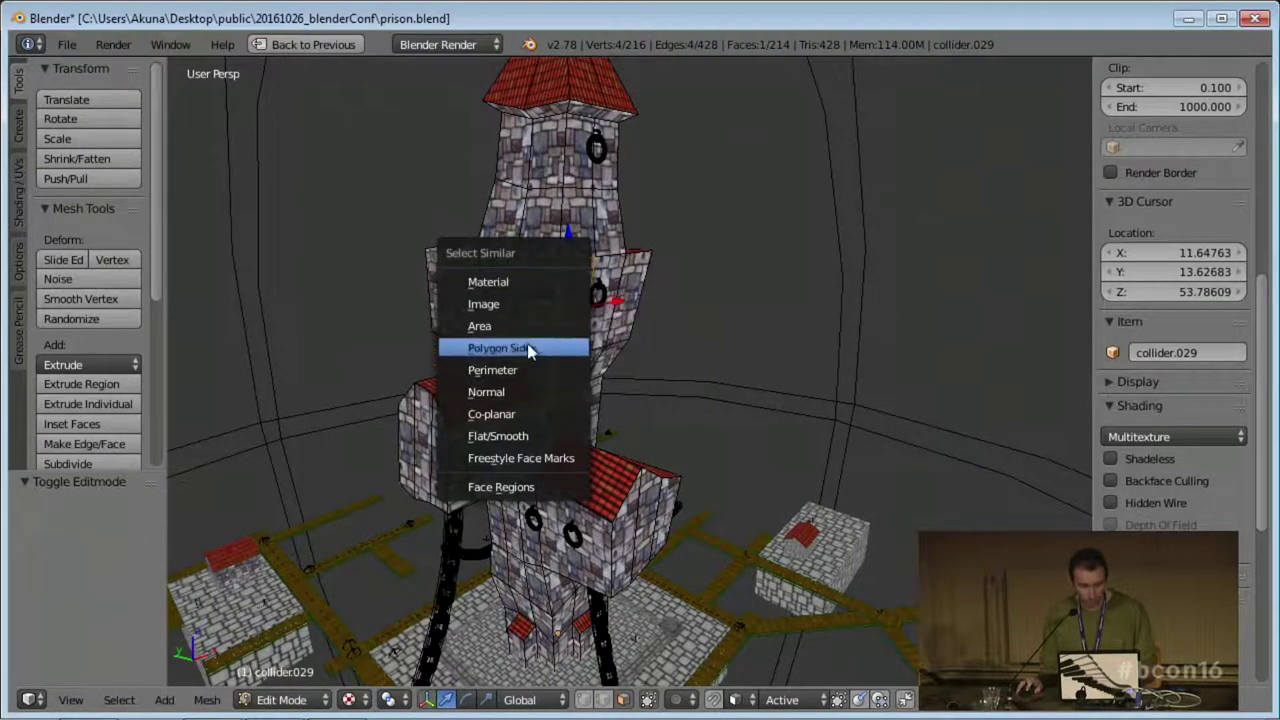
pyautogui.click(530, 304)
pyautogui.moveTo(612, 374); pyautogui.dragTo(580, 378, button='middle')
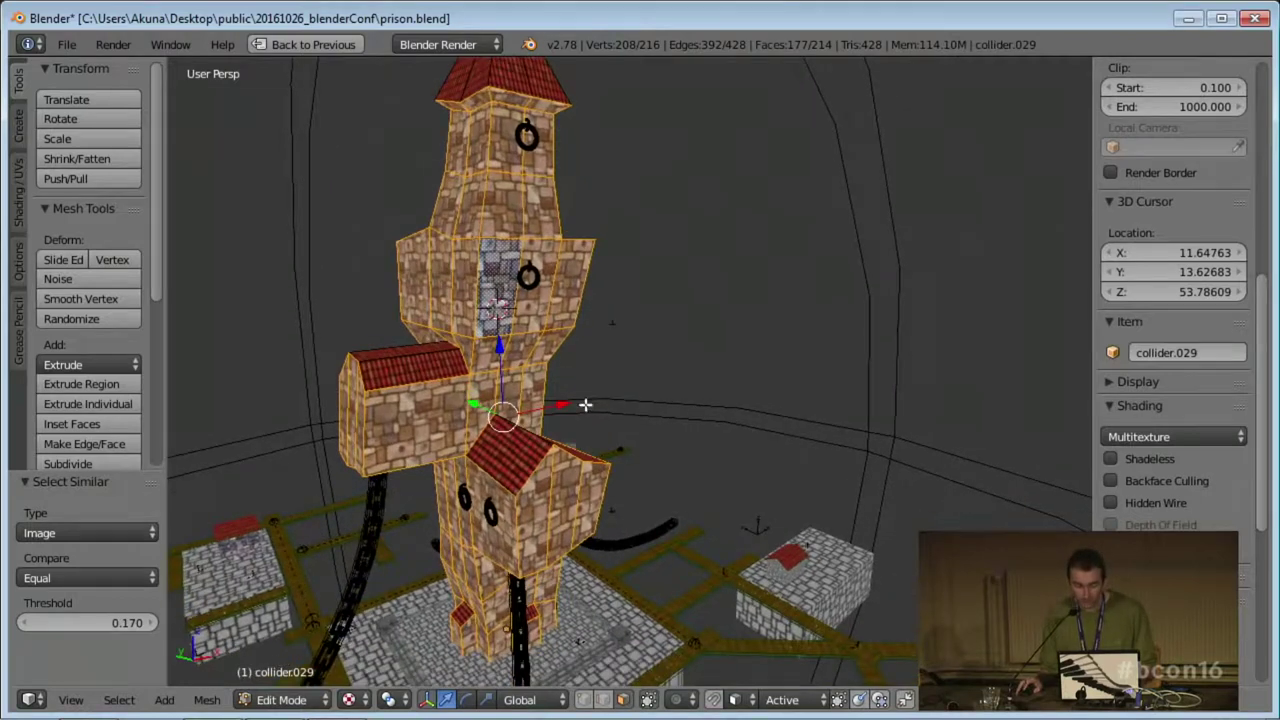
# Restore the split layout and apply Cube Projection to the selected stone wall faces.
pyautogui.hotkey('ctrl', 'Up')
pyautogui.moveTo(369, 360); pyautogui.dragTo(375, 368, button='middle')
pyautogui.press('u')
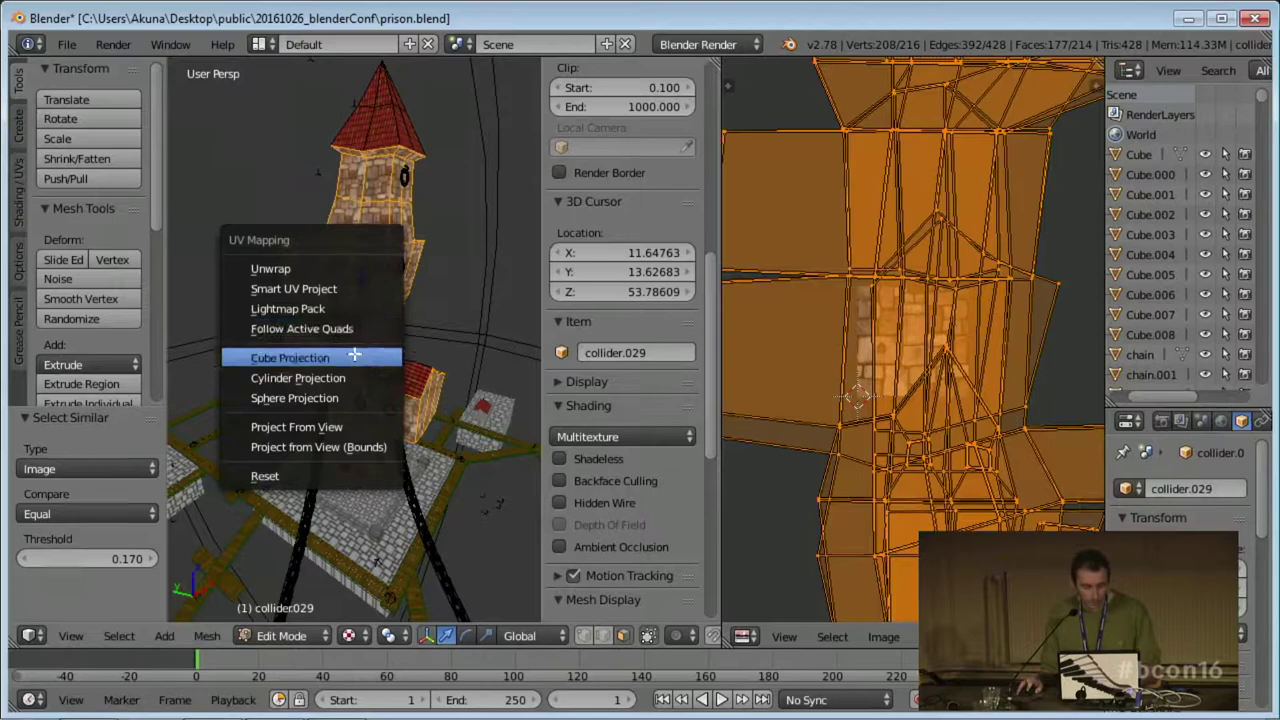
pyautogui.click(330, 358)
pyautogui.scroll(5, 336, 378)
pyautogui.scroll(-5, 337, 379)
pyautogui.moveTo(337, 379); pyautogui.dragTo(396, 386, button='middle')
pyautogui.scroll(-4, 922, 410)
pyautogui.scroll(-3, 922, 410)
pyautogui.scroll(3, 425, 399)
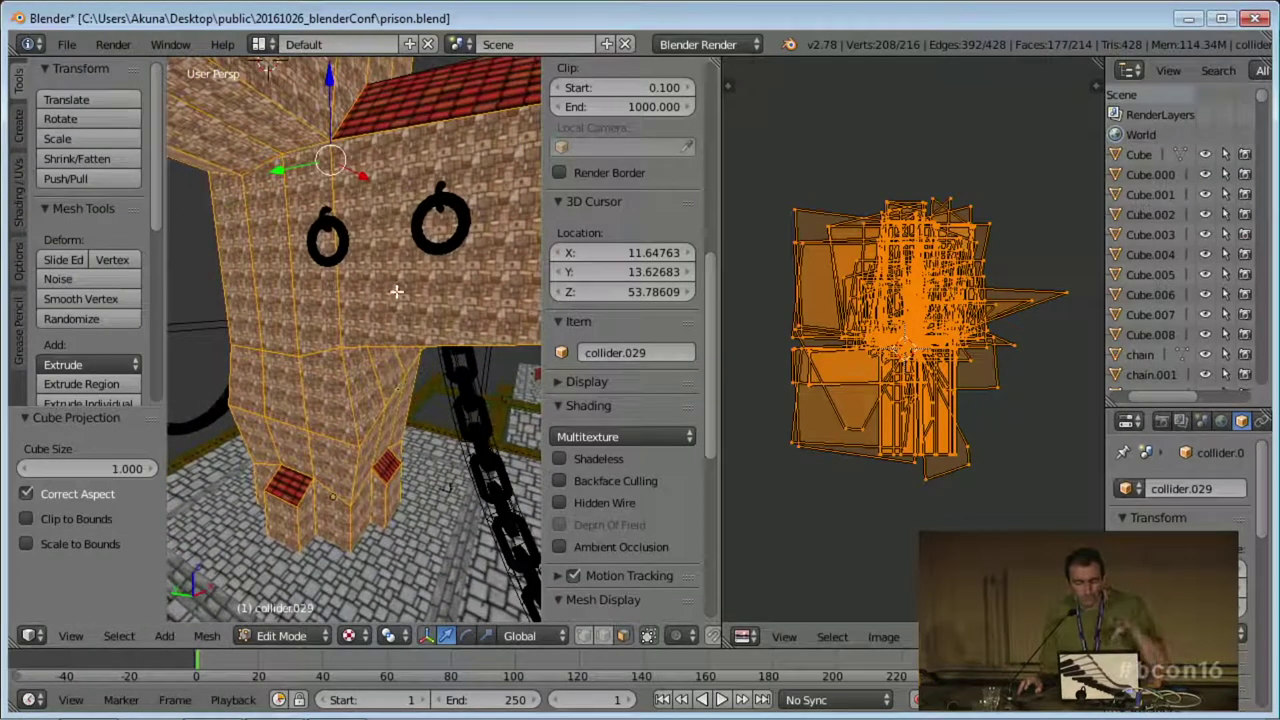
pyautogui.scroll(-2, 869, 451)
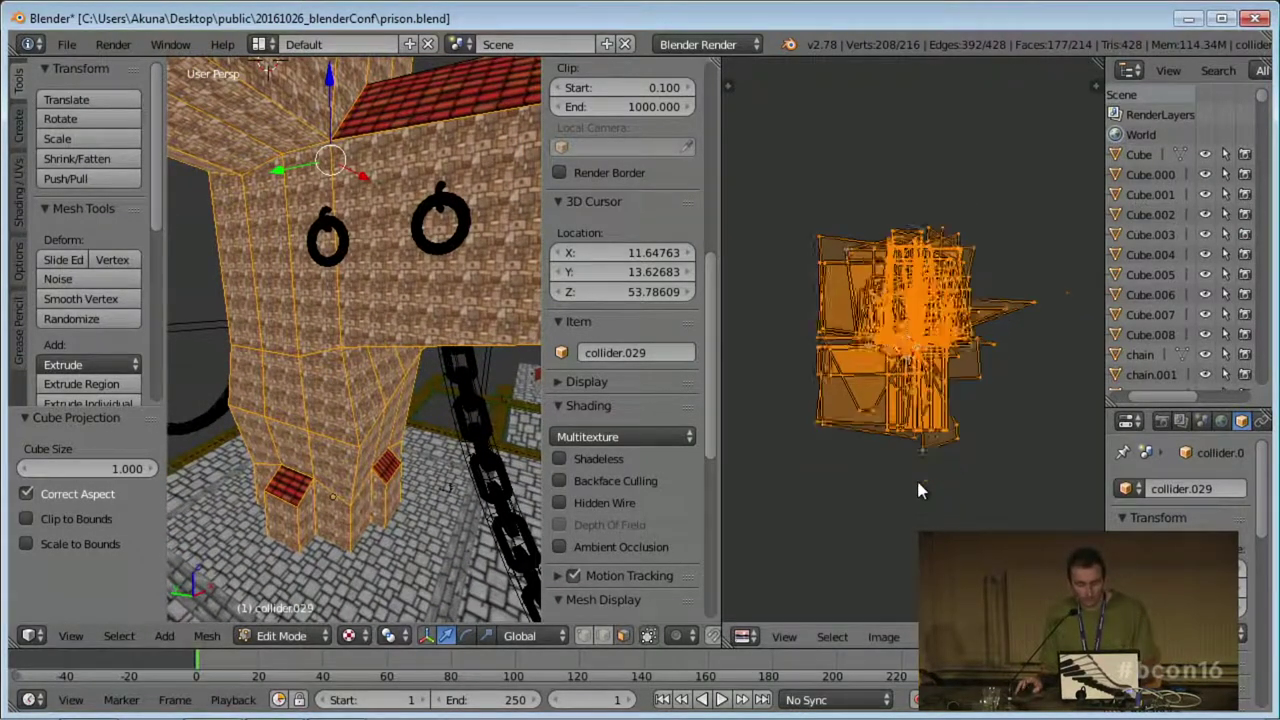
# Scale the stone walls' UVs down to about 0.5, with a slight further reduction, to enlarge the stone texture.
pyautogui.moveTo(341, 364); pyautogui.dragTo(376, 445, button='middle')
pyautogui.moveTo(384, 380); pyautogui.dragTo(398, 450, button='middle')
pyautogui.press('a')
pyautogui.press('a')
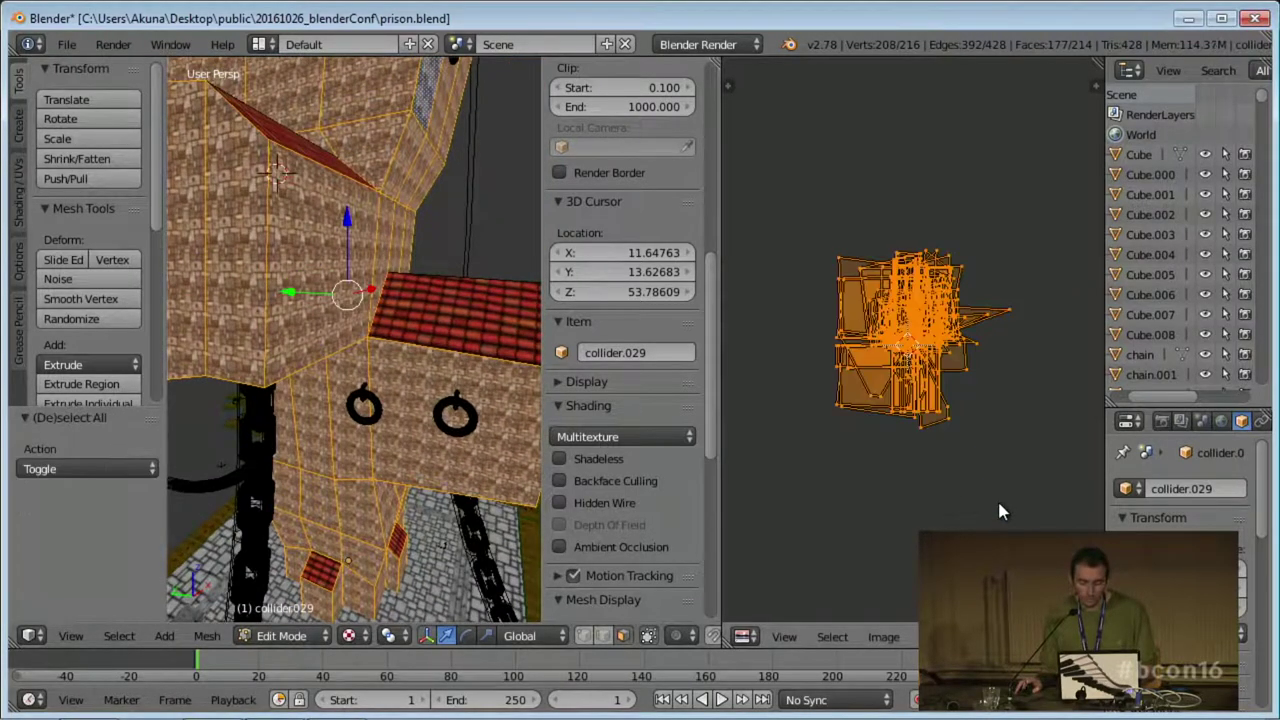
pyautogui.press('s')
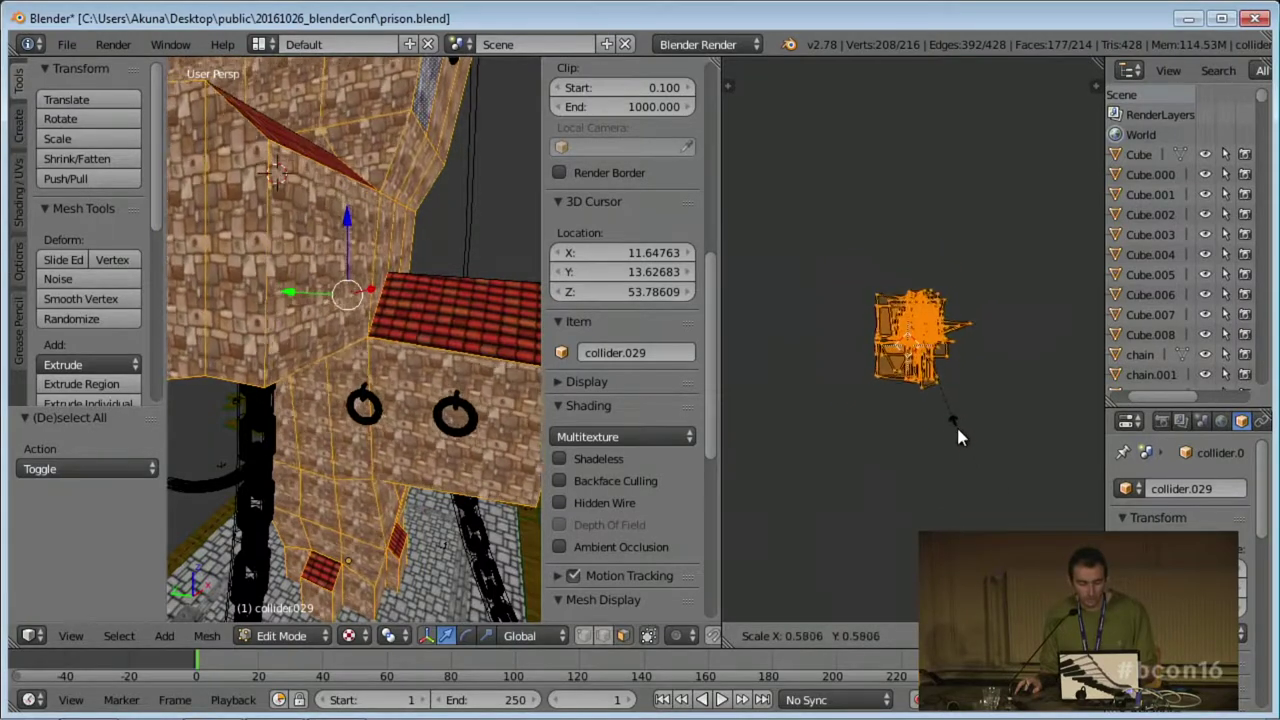
pyautogui.click(953, 420)
pyautogui.moveTo(232, 291); pyautogui.dragTo(374, 369, button='middle')
pyautogui.scroll(4, 374, 369)
pyautogui.press('s')
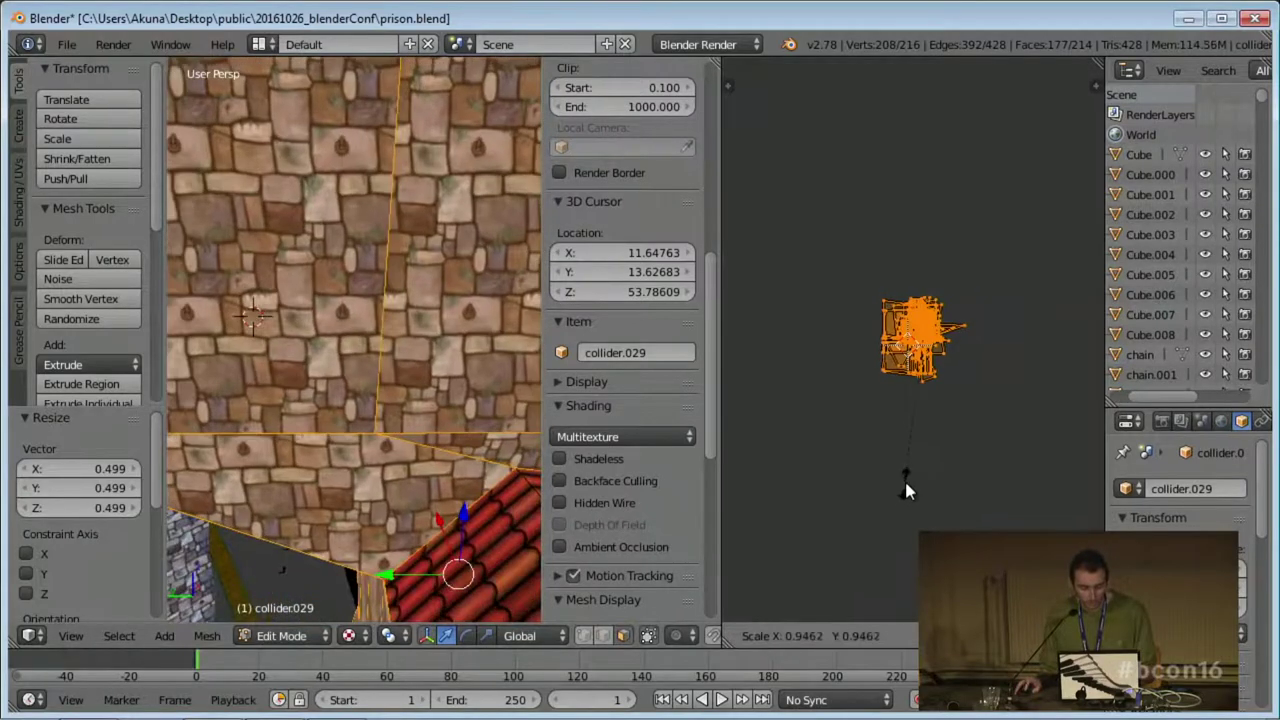
pyautogui.click(911, 468)
# Examine the scale of the stone texture on the whole tower in Object Mode.
pyautogui.keyDown('shift'); pyautogui.moveTo(440, 300); pyautogui.dragTo(425, 349, button='middle'); pyautogui.keyUp('shift')
pyautogui.scroll(-2, 398, 378)
pyautogui.scroll(-2, 400, 380)
pyautogui.press('Tab')
pyautogui.scroll(-3, 415, 382)
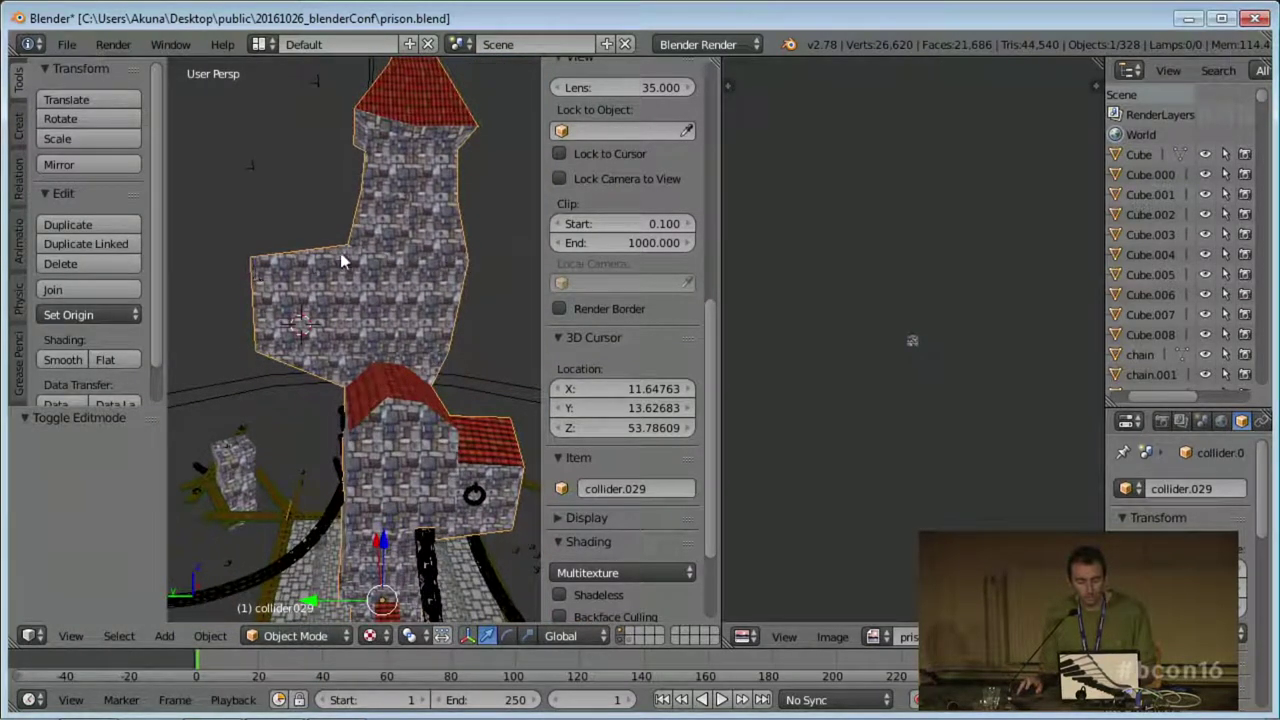
pyautogui.moveTo(359, 249); pyautogui.dragTo(399, 312, button='middle')
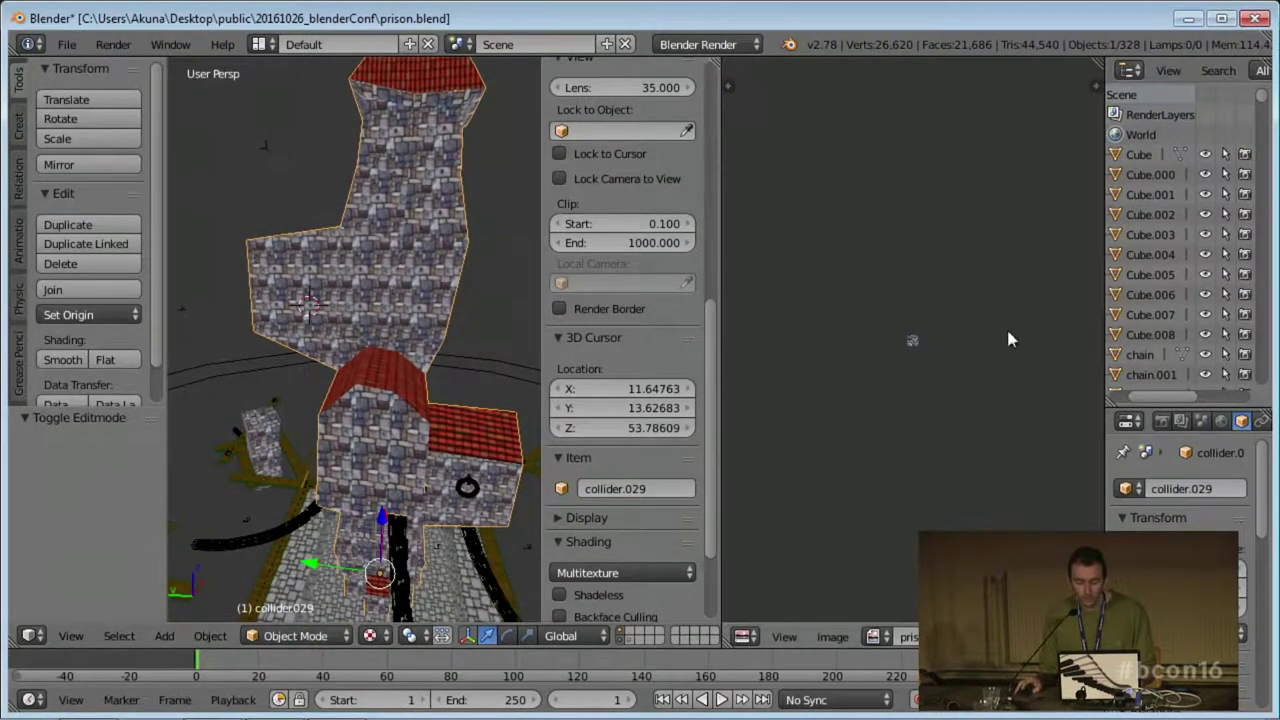
pyautogui.scroll(-3, 604, 394)
# Reapply Cube Projection to the tower's stone wall faces in Edit Mode with a cube size of 0.5.
pyautogui.press('Tab')
pyautogui.scroll(4, 471, 435)
pyautogui.moveTo(471, 435); pyautogui.dragTo(420, 298, button='middle')
pyautogui.press('u')
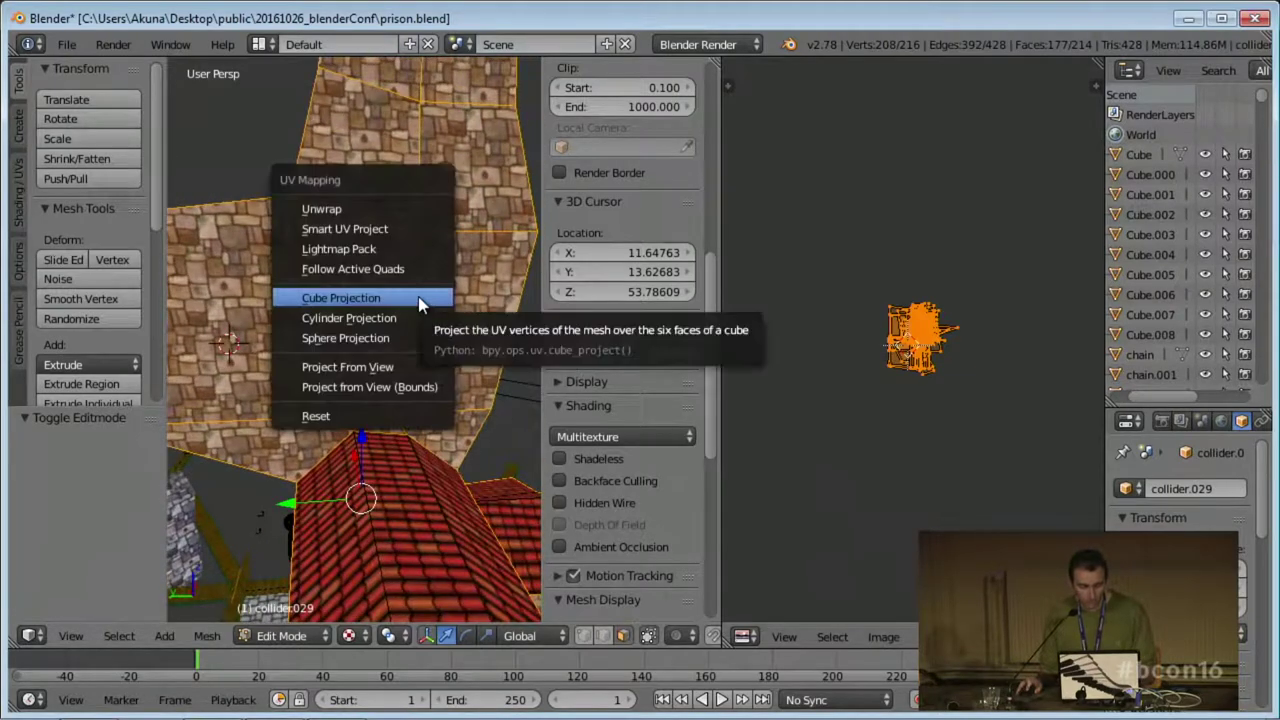
pyautogui.click(420, 300)
pyautogui.moveTo(90, 468)
pyautogui.mouseDown()
pyautogui.moveTo(126, 468)
pyautogui.moveTo(40, 468)
pyautogui.moveTo(66, 468)
pyautogui.mouseUp()
pyautogui.click(66, 470)
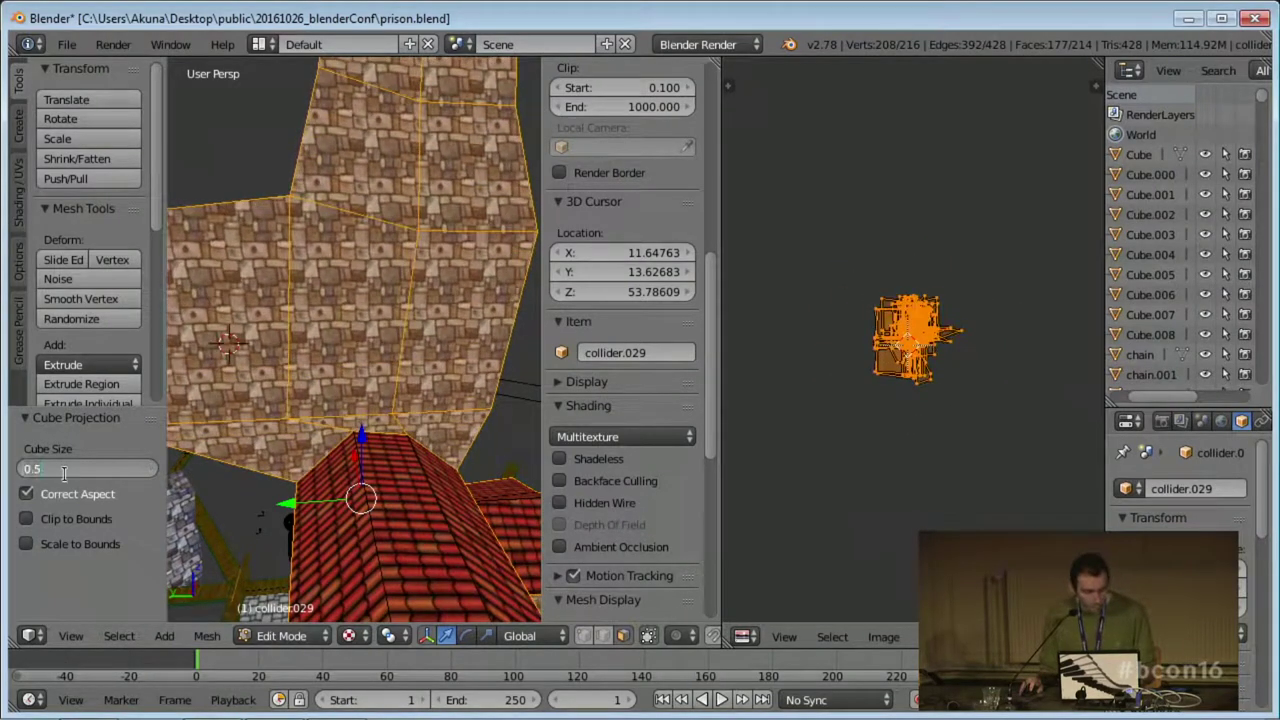
pyautogui.press('Return')
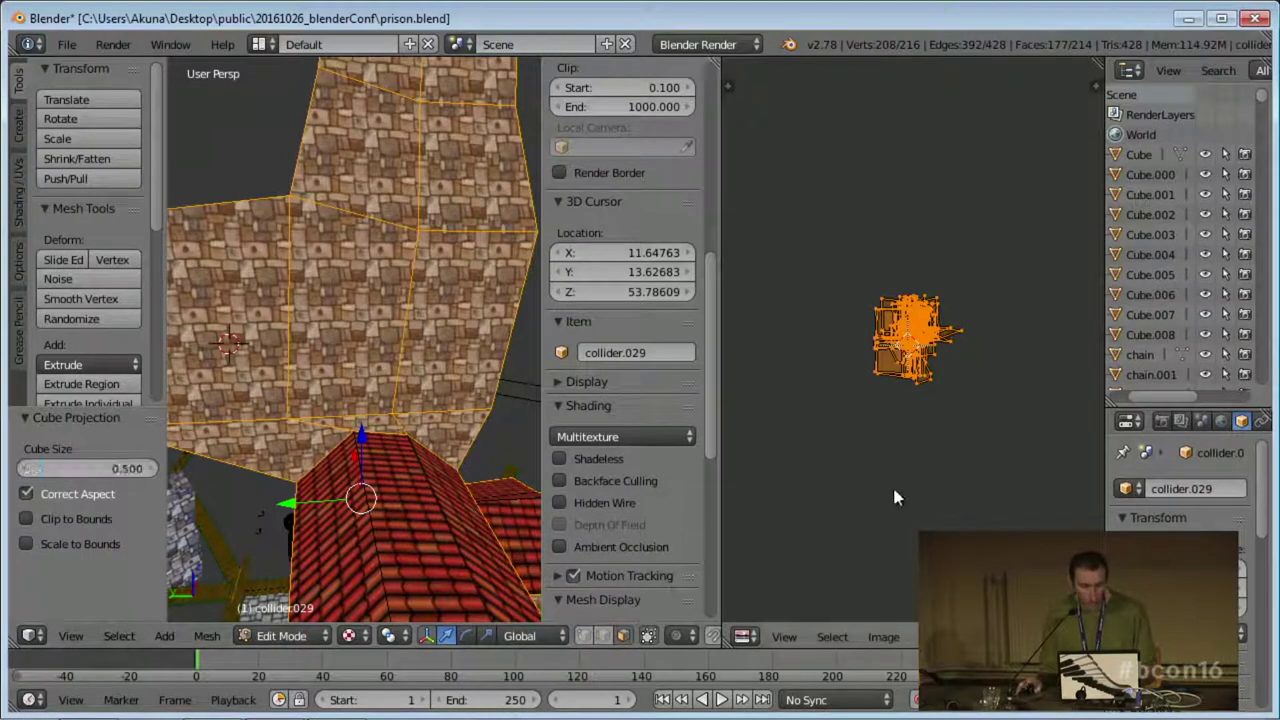
pyautogui.press('g')
pyautogui.moveTo(939, 493); pyautogui.dragTo(871, 499, button='middle')
pyautogui.scroll(3, 931, 512)
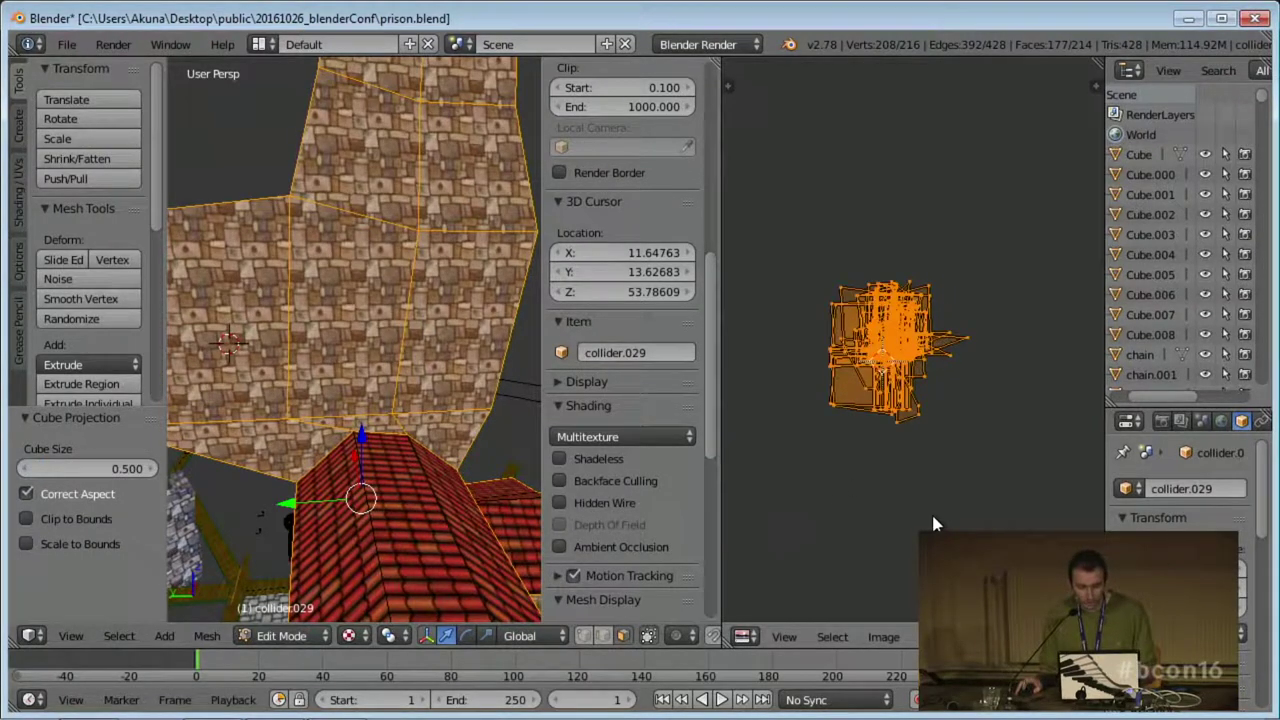
# Reselect the whole tower mesh and remap its UVs with Cube Projection at a cube size of 0.001.
pyautogui.press('a')
pyautogui.press('a')
pyautogui.press('s')
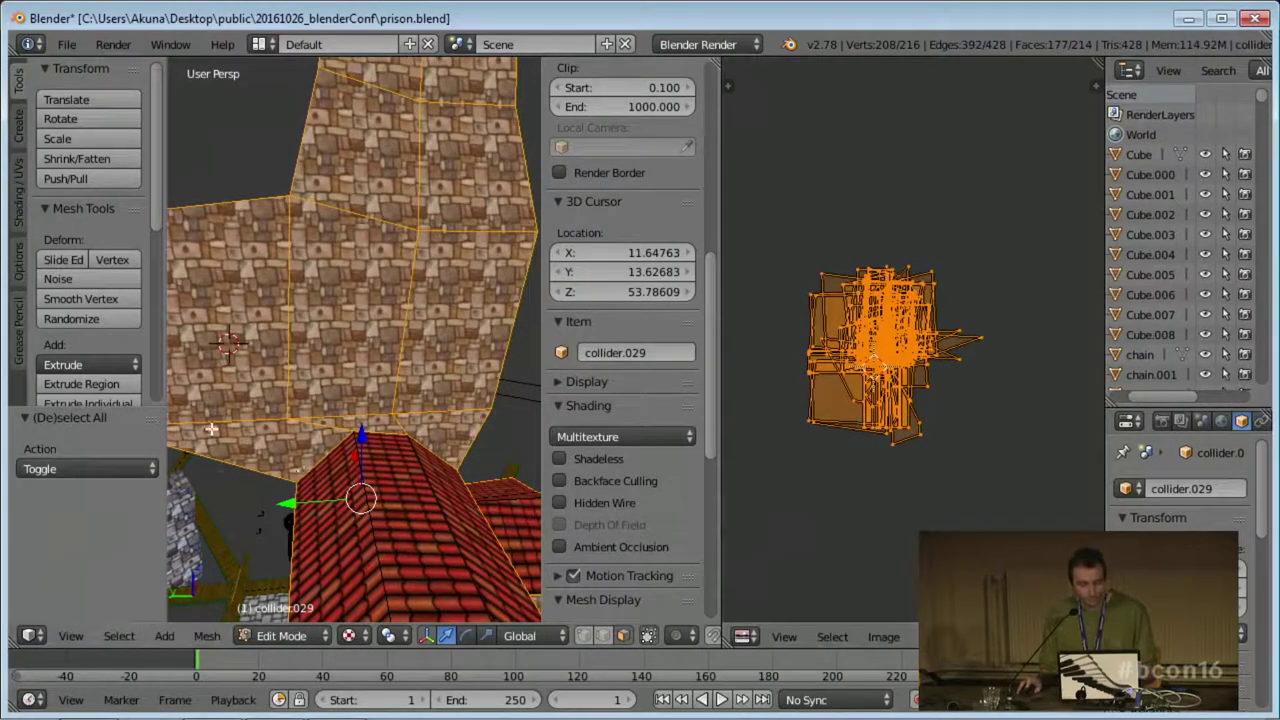
pyautogui.press('u')
pyautogui.click(399, 303)
pyautogui.click(105, 469)
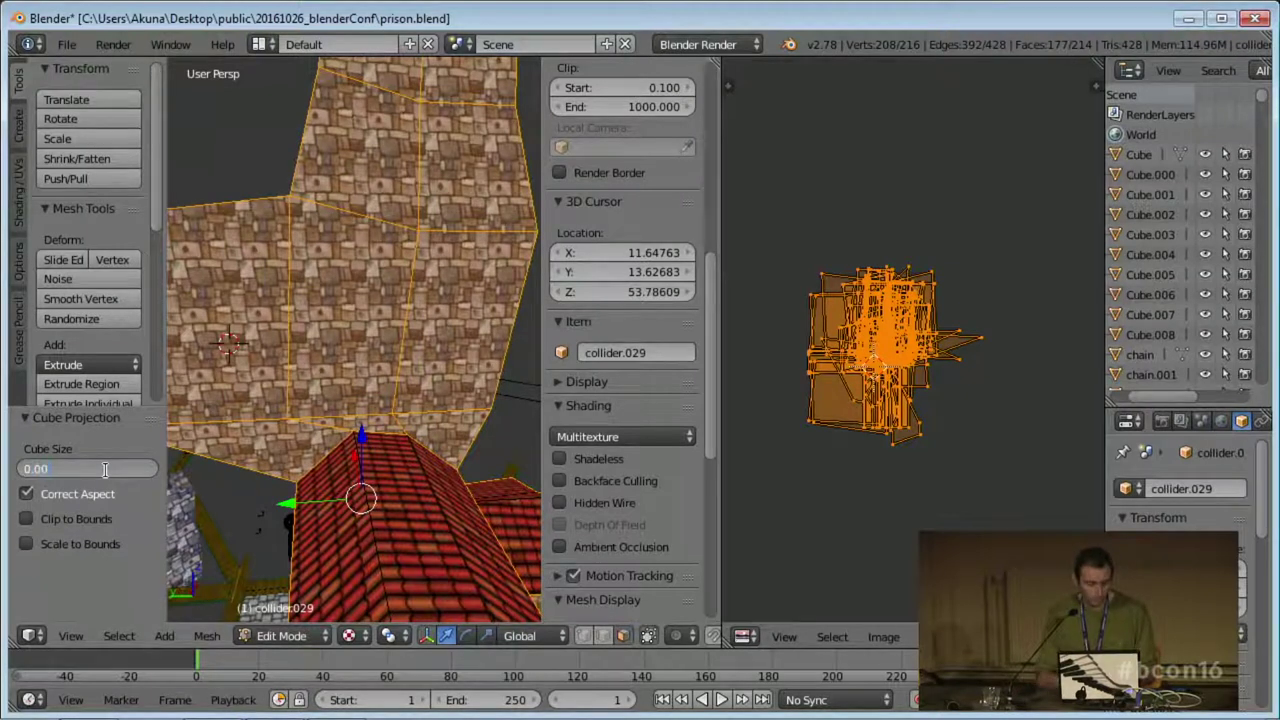
pyautogui.press('Return')
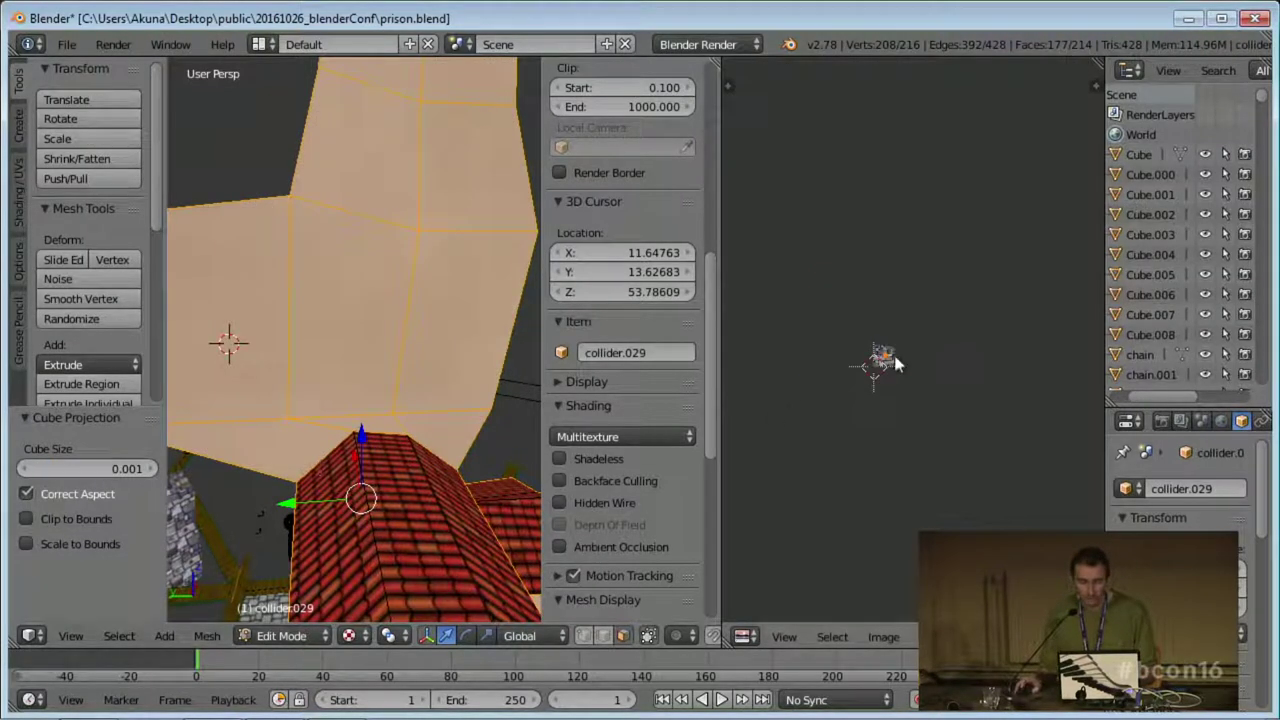
# Scale the tiny cube-projected UV layout up until it spans the height of the stone texture, ending with a factor of about 2.3.
pyautogui.scroll(6, 913, 364)
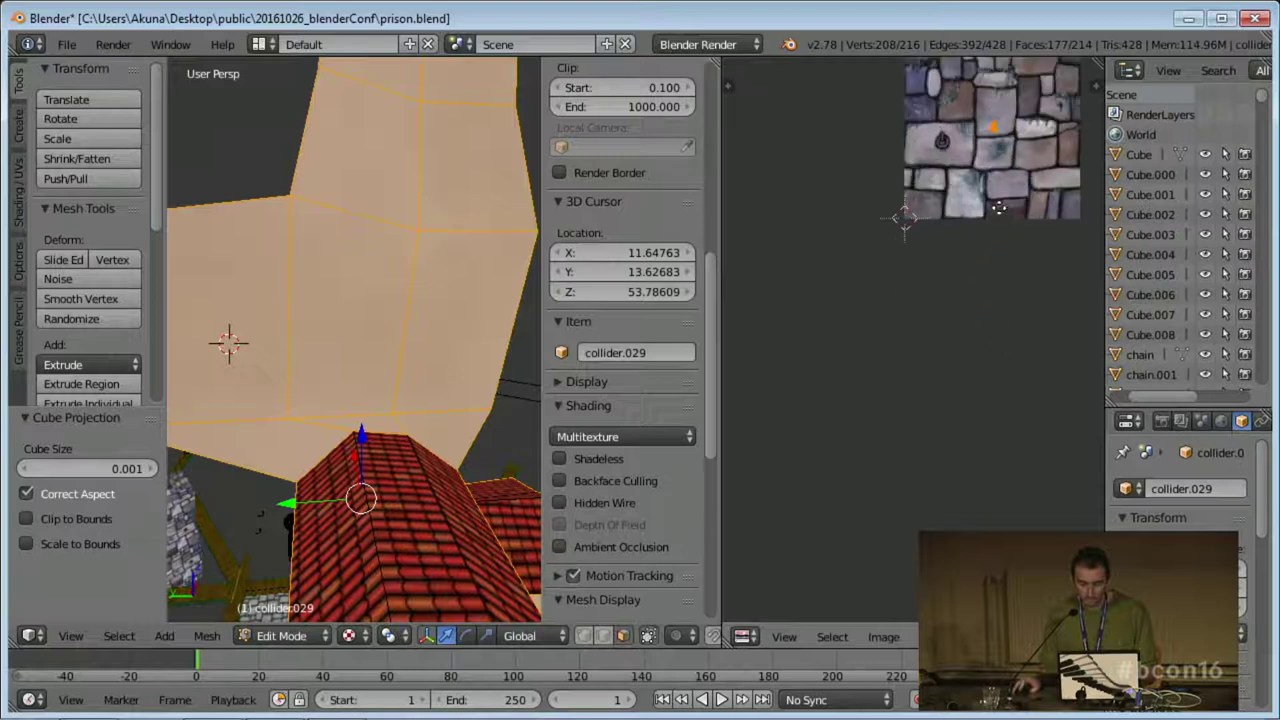
pyautogui.scroll(10, 950, 385)
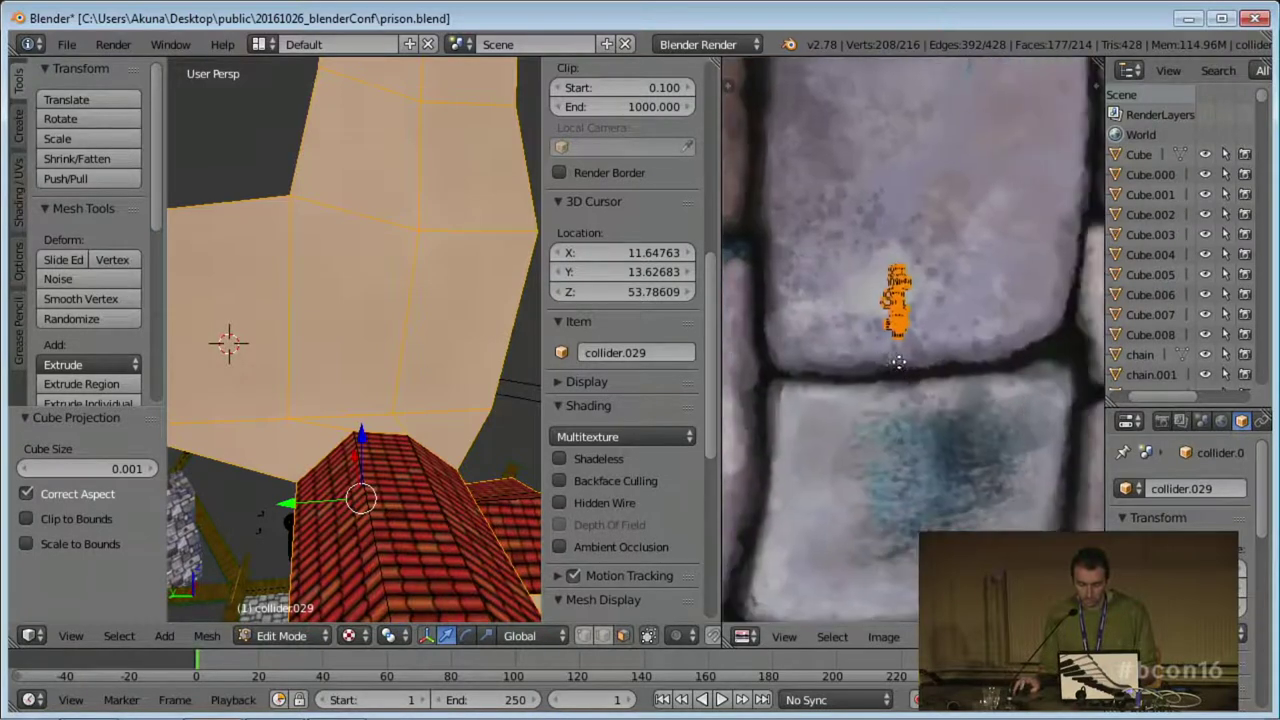
pyautogui.scroll(5, 913, 376)
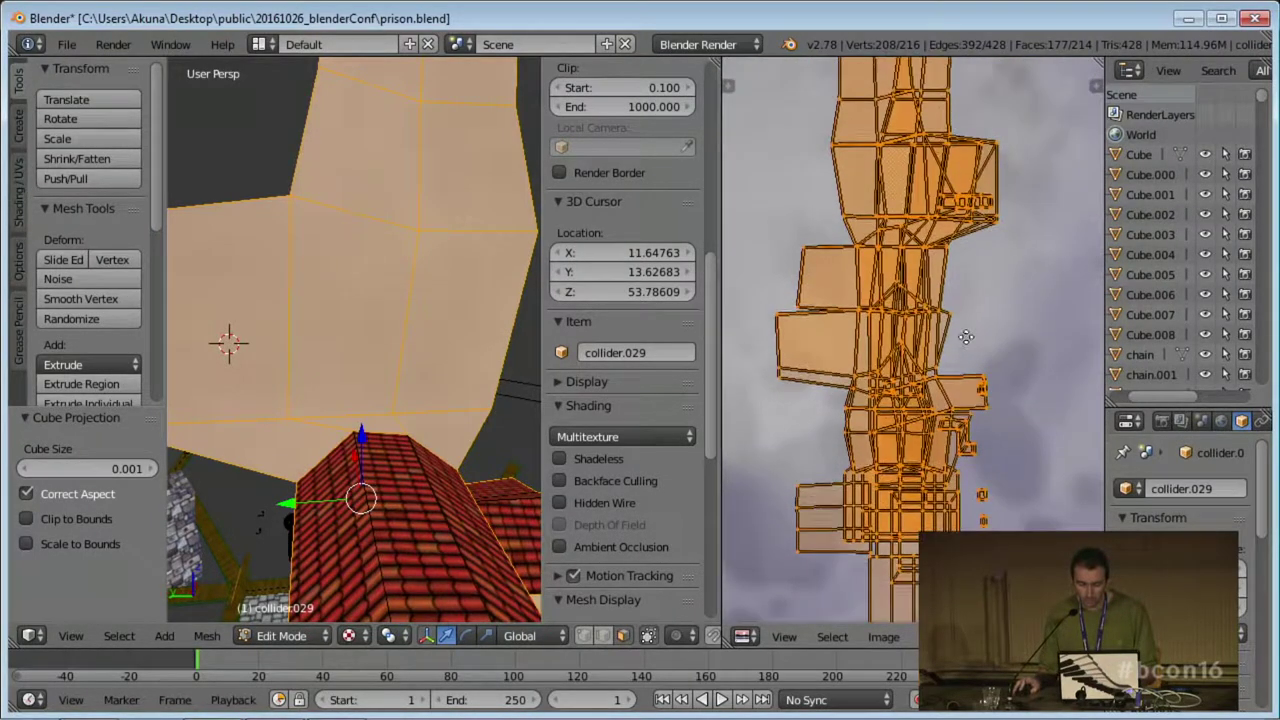
pyautogui.scroll(-3, 896, 395)
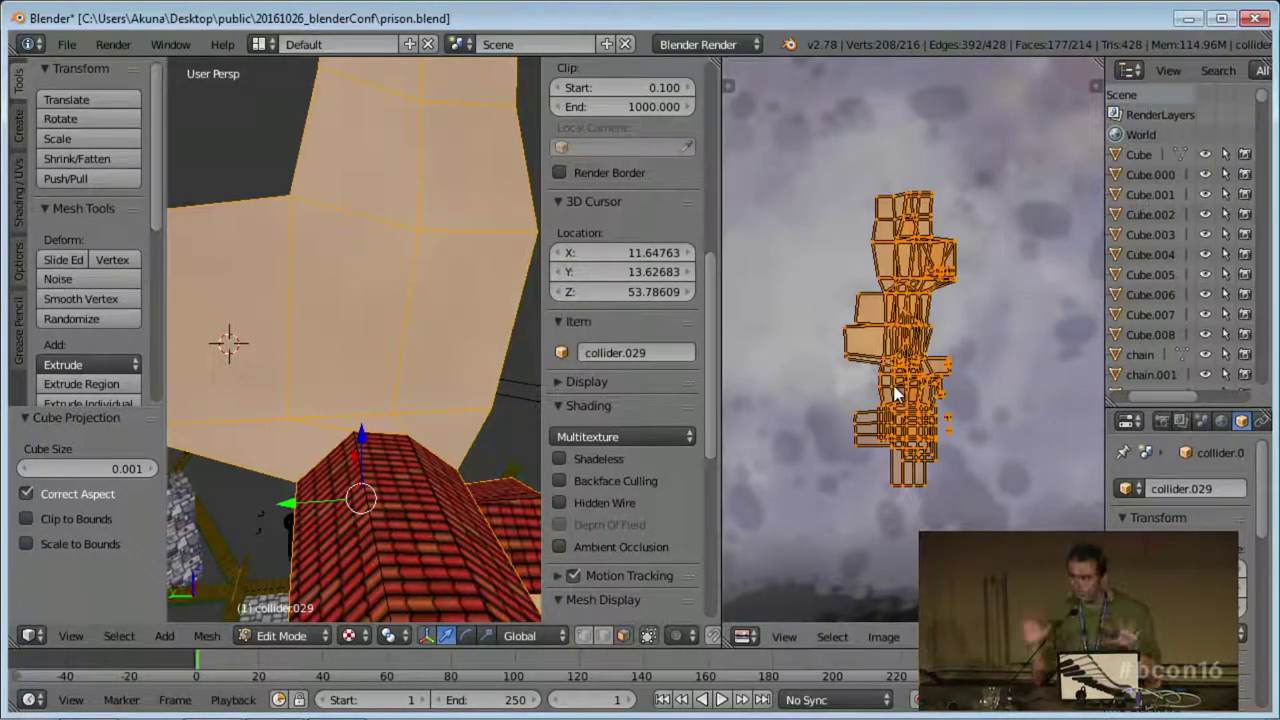
pyautogui.scroll(-14, 900, 398)
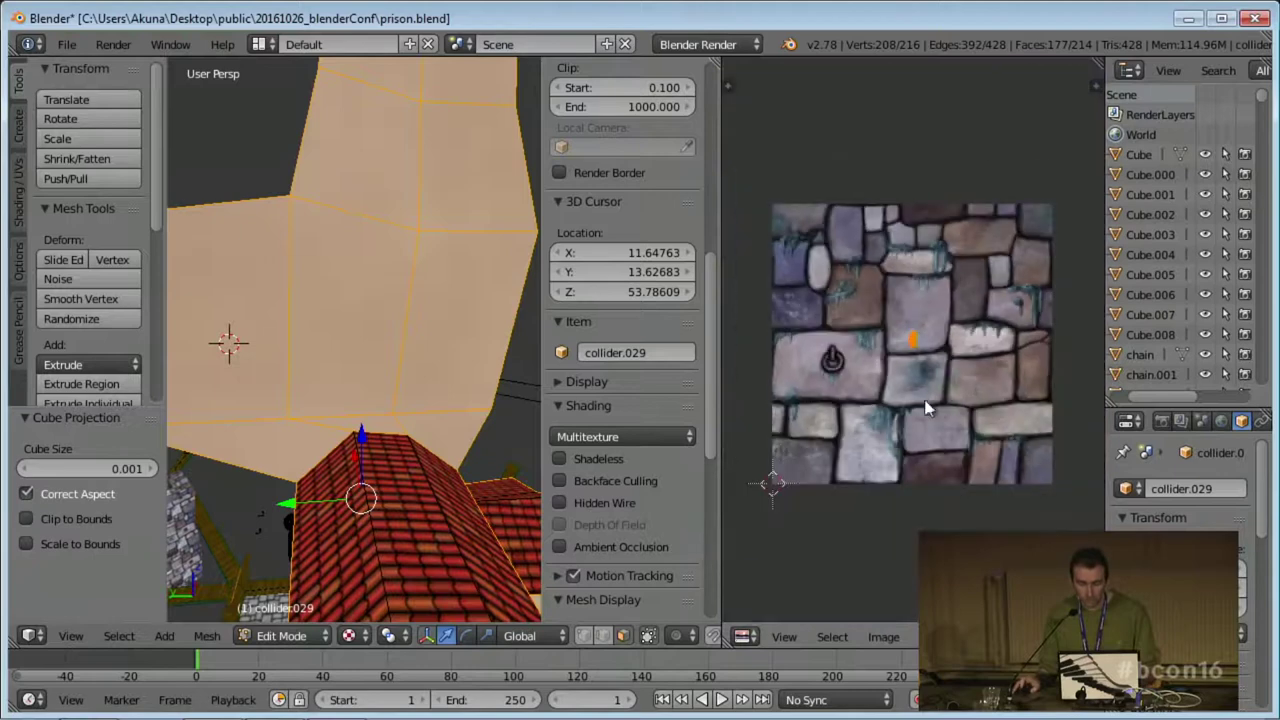
pyautogui.press('s')
pyautogui.click(1005, 480)
pyautogui.press('s')
pyautogui.click(1006, 492)
# Scale the tower's UV layout up beyond the stone texture tile, ending with a factor of about 1.78.
pyautogui.scroll(-3, 958, 408)
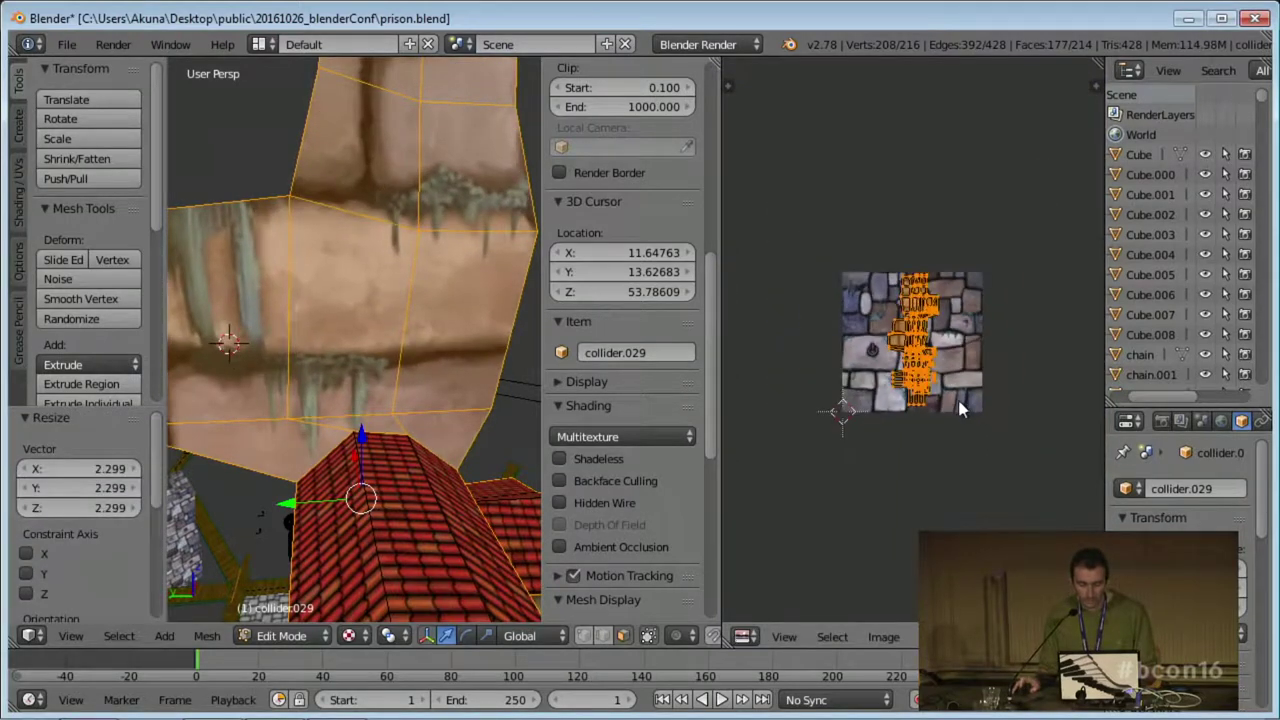
pyautogui.press('s')
pyautogui.click(1006, 464)
pyautogui.press('s')
pyautogui.click(986, 428)
pyautogui.moveTo(282, 263); pyautogui.dragTo(316, 298, button='middle')
pyautogui.moveTo(440, 200); pyautogui.dragTo(423, 208, button='middle')
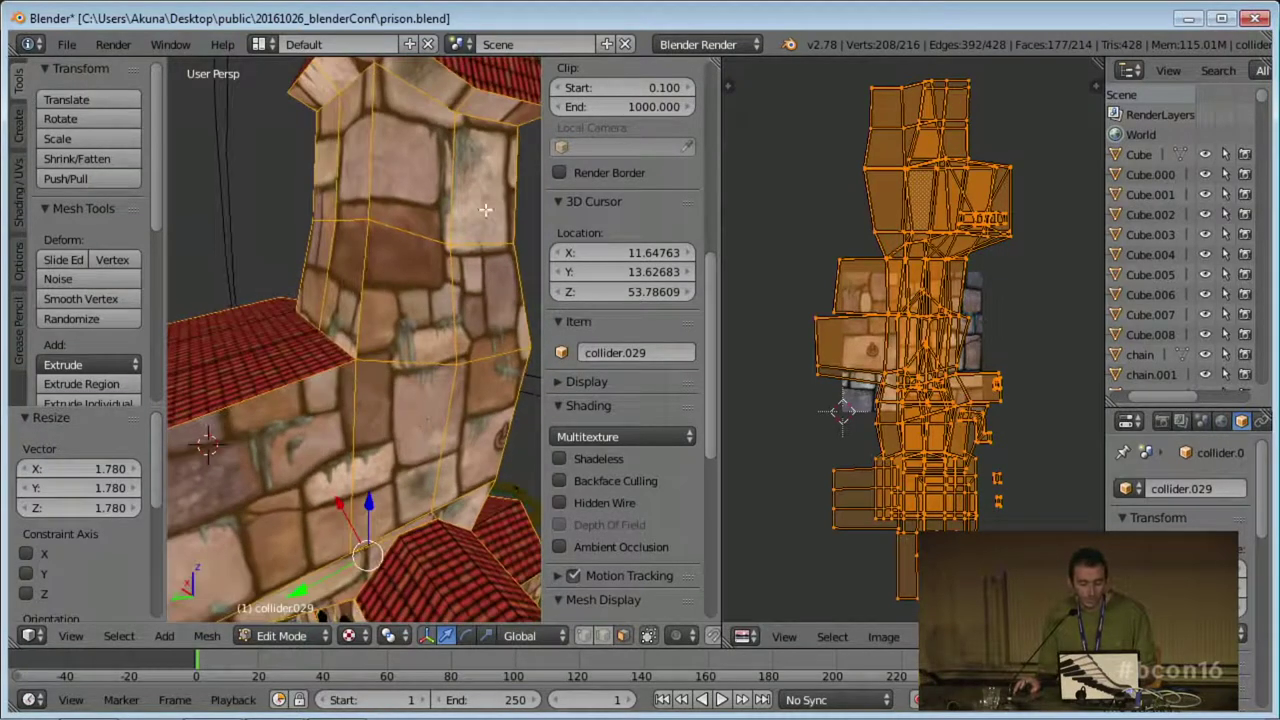
pyautogui.moveTo(478, 405); pyautogui.dragTo(470, 400, button='middle')
# Repeat stones more densely on the tower walls by scaling the UV layout up about 1.64, 1.55 and 1.38 times in succession.
pyautogui.press('s')
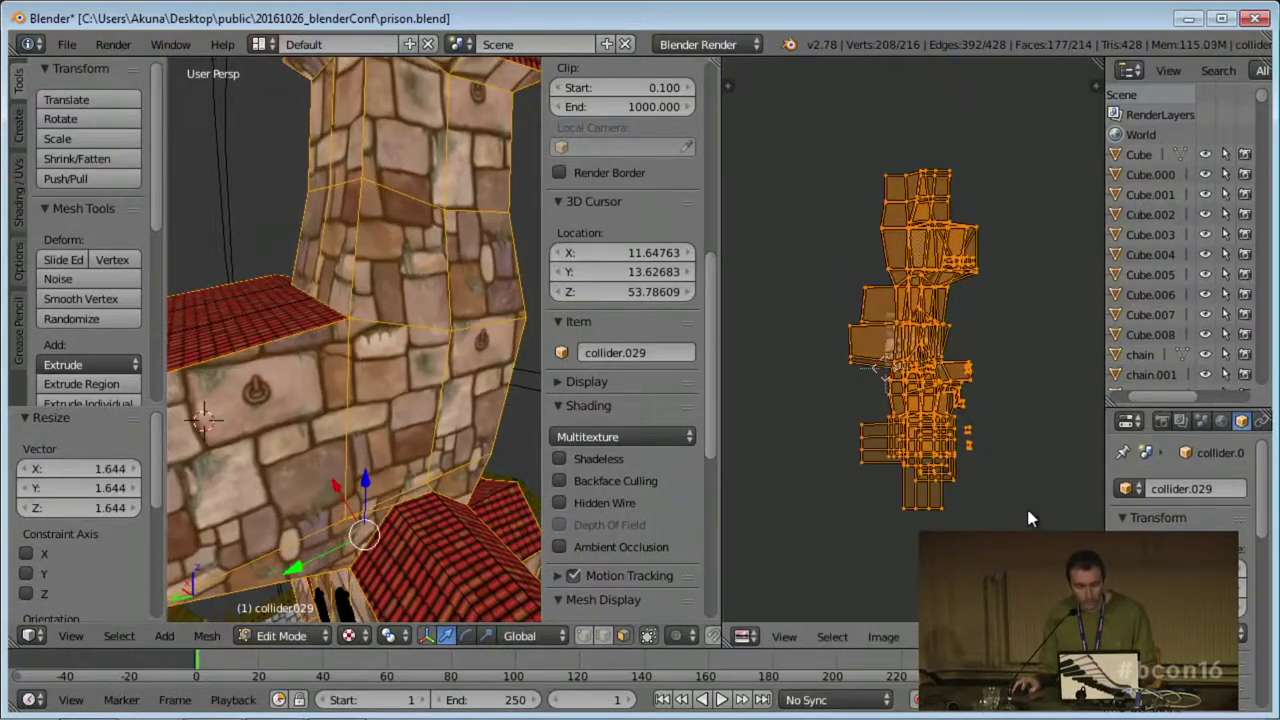
pyautogui.click(937, 457)
pyautogui.press('s')
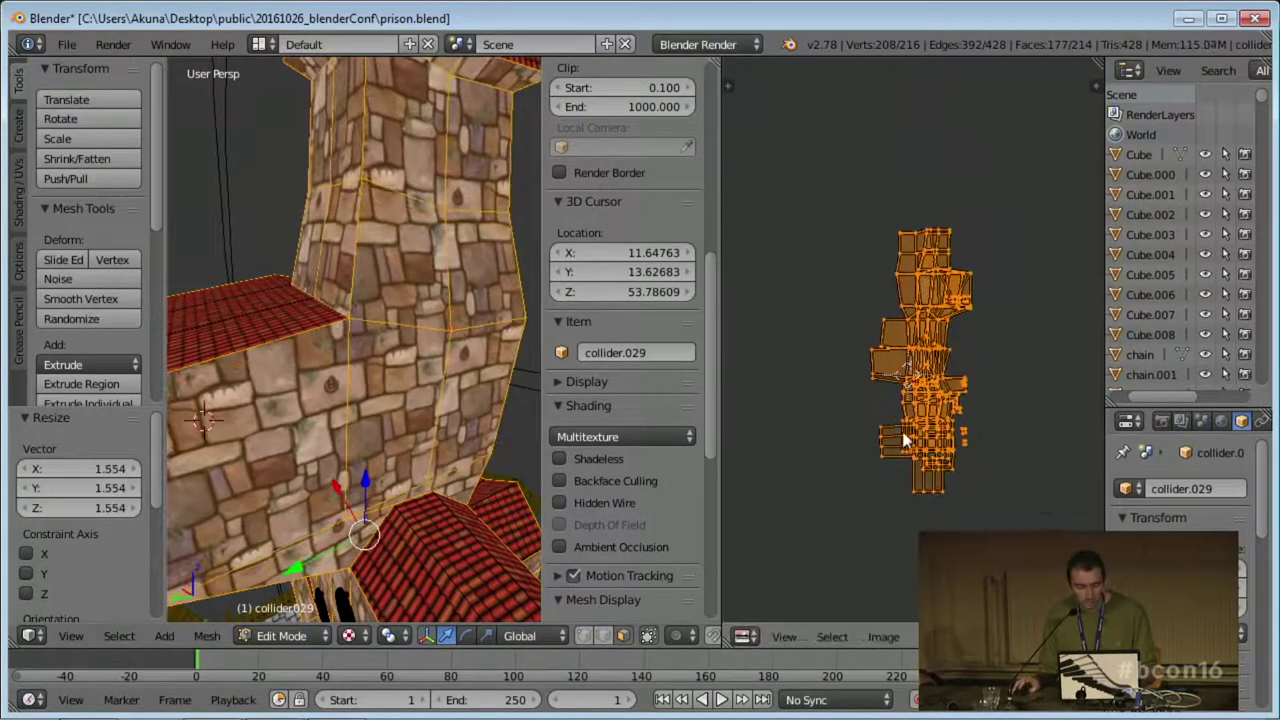
pyautogui.click(990, 471)
pyautogui.moveTo(853, 408)
pyautogui.mouseDown(button='middle')
pyautogui.moveTo(928, 463)
pyautogui.moveTo(871, 422)
pyautogui.mouseUp(button='middle')
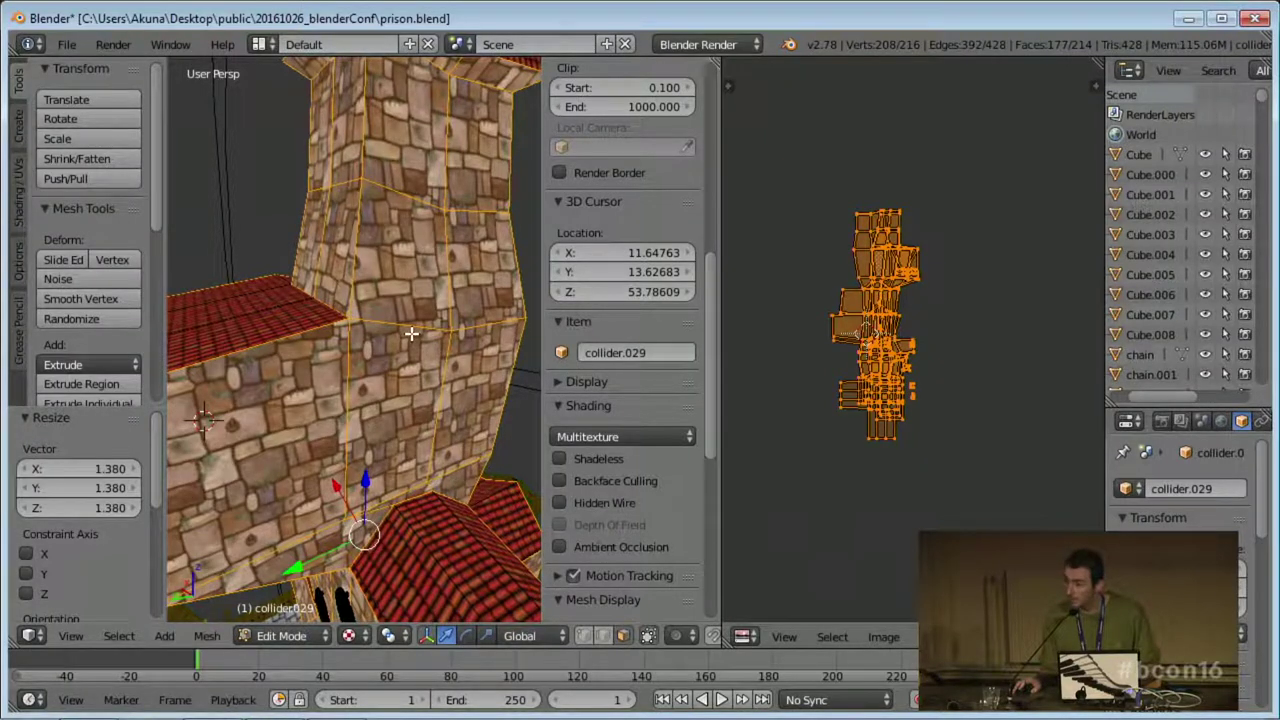
# Remap the selected tower faces with the standard angle-based Unwrap.
pyautogui.moveTo(411, 333); pyautogui.dragTo(347, 403, button='middle')
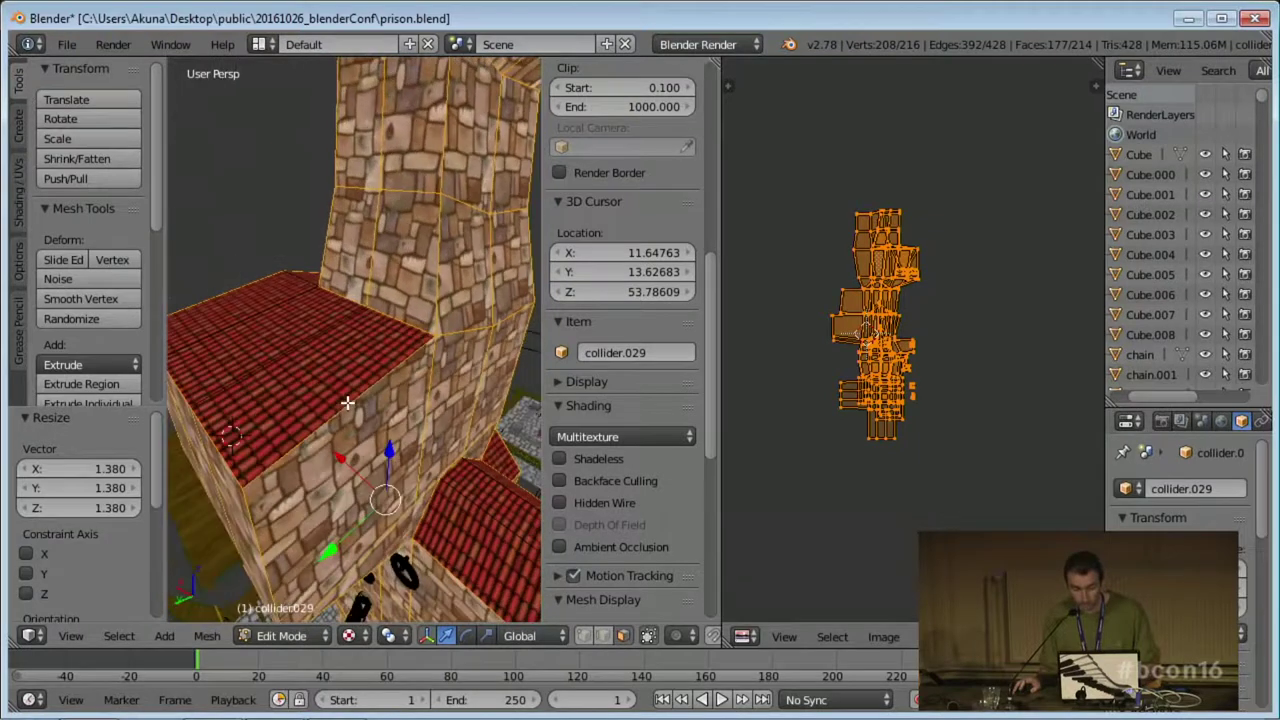
pyautogui.scroll(-6, 347, 403)
pyautogui.press('u')
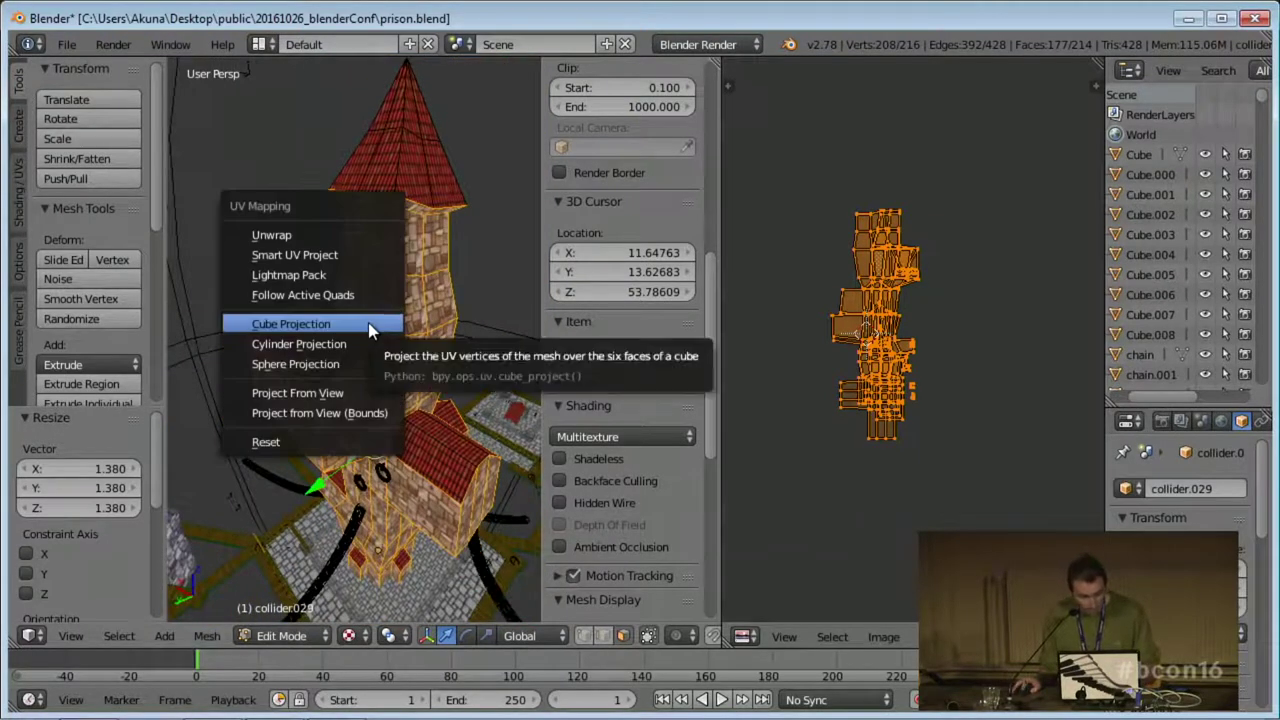
pyautogui.click(343, 236)
pyautogui.moveTo(826, 388); pyautogui.dragTo(961, 387, button='middle')
pyautogui.scroll(4, 961, 387)
# Remap the tower faces with Smart UV Project, using a 66 angle limit and zero island margin.
pyautogui.press('u')
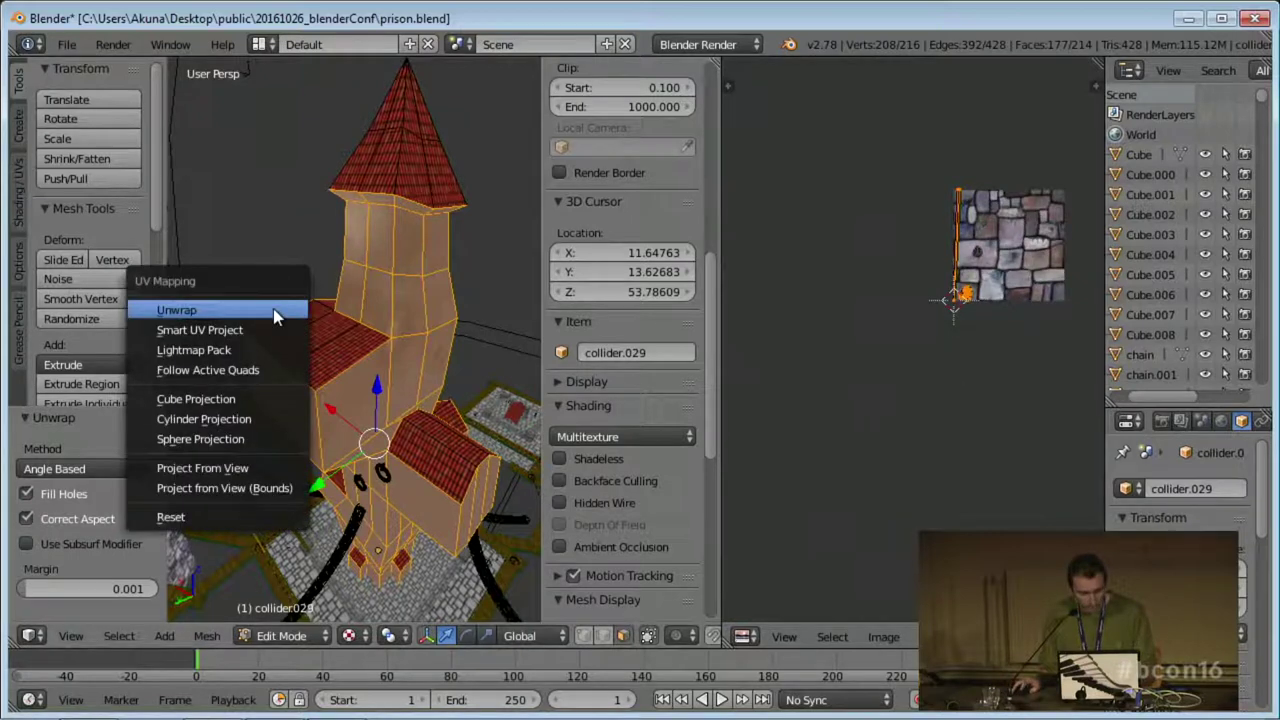
pyautogui.click(200, 329)
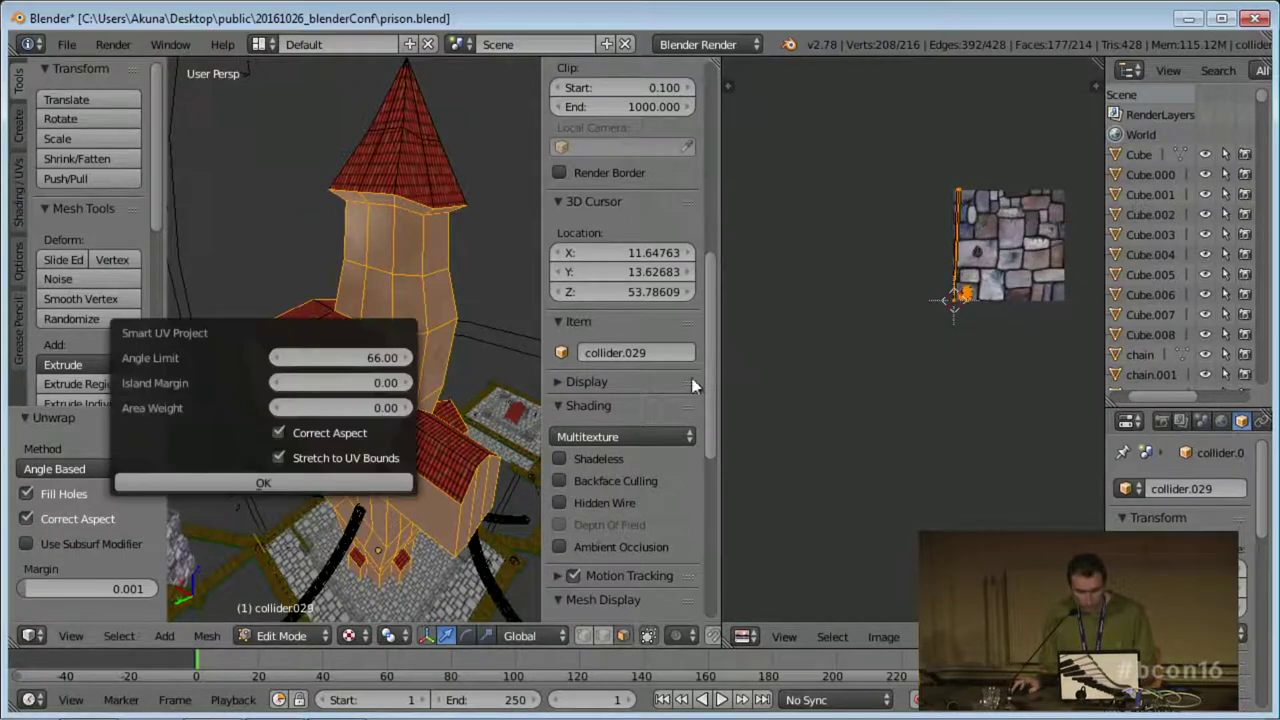
pyautogui.click(200, 479)
pyautogui.scroll(3, 1027, 272)
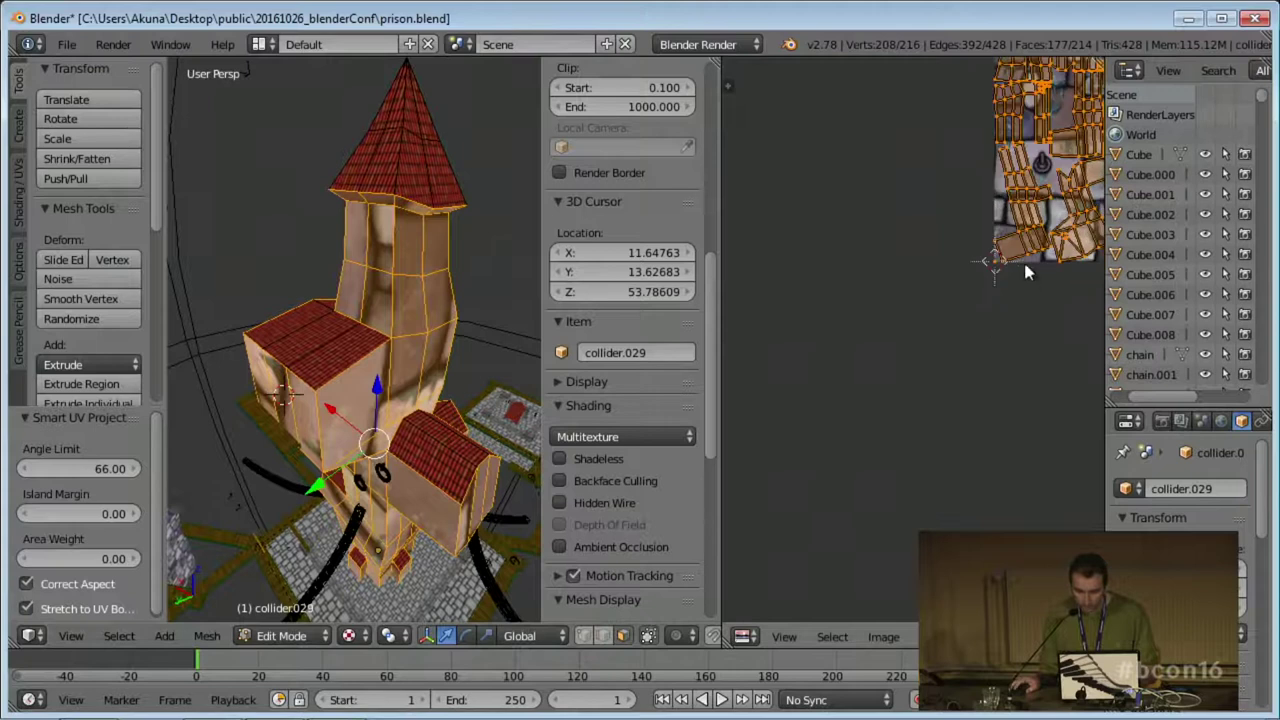
pyautogui.scroll(-4, 858, 402)
pyautogui.scroll(4, 950, 430)
pyautogui.scroll(-1, 987, 449)
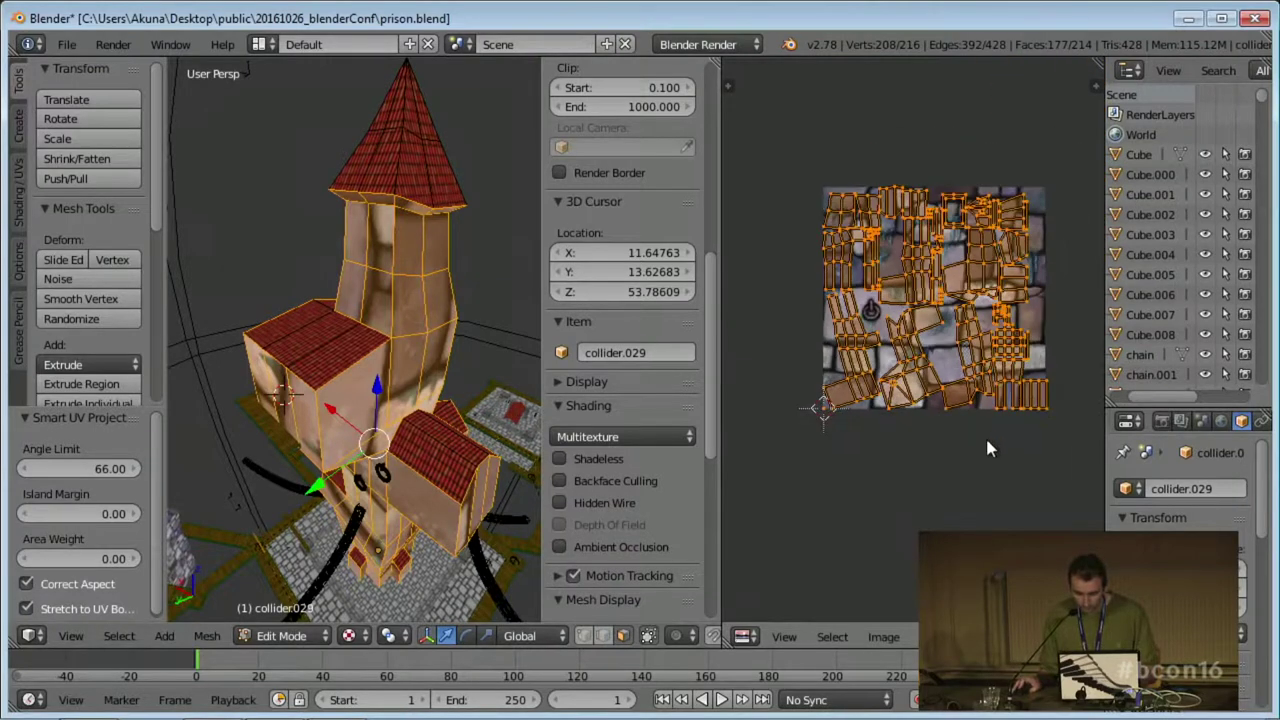
# Scale the smart-projected UV islands up past the stone texture's bounds, starting at about 1.3 times and ending at about 1.5 times.
pyautogui.press('s')
pyautogui.click(1039, 459)
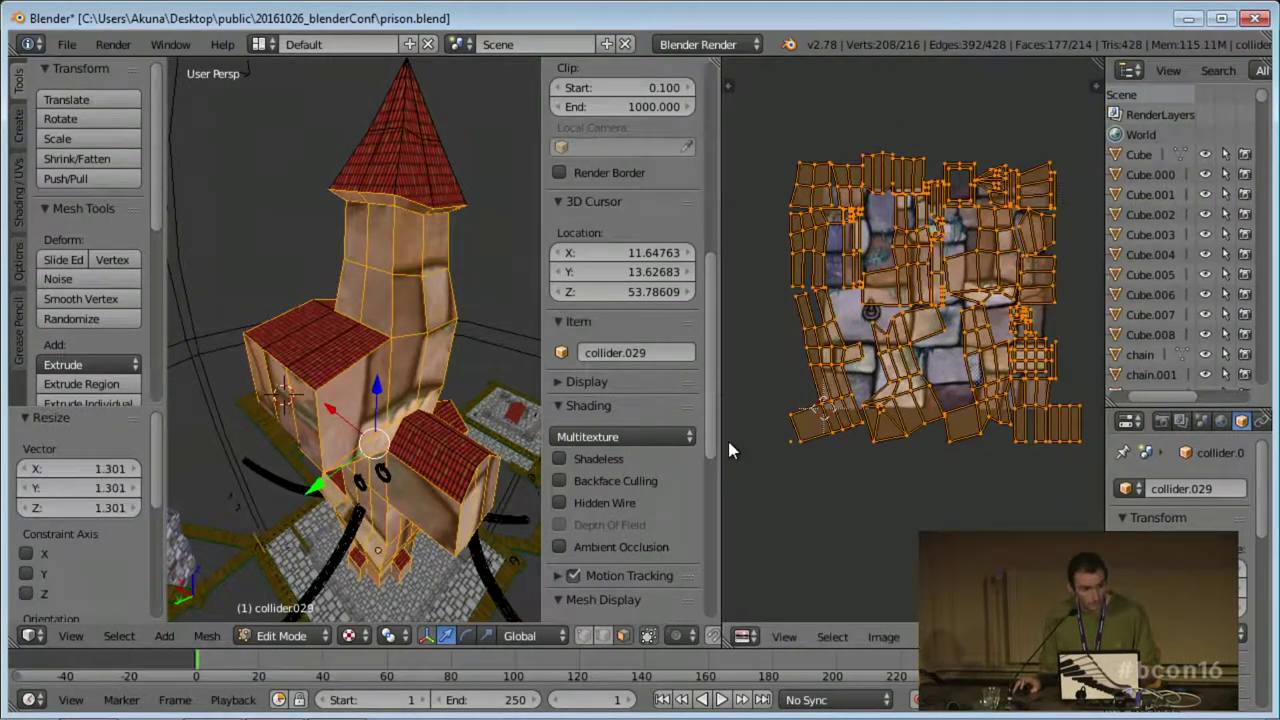
pyautogui.scroll(-1, 730, 445)
pyautogui.scroll(-1, 870, 360)
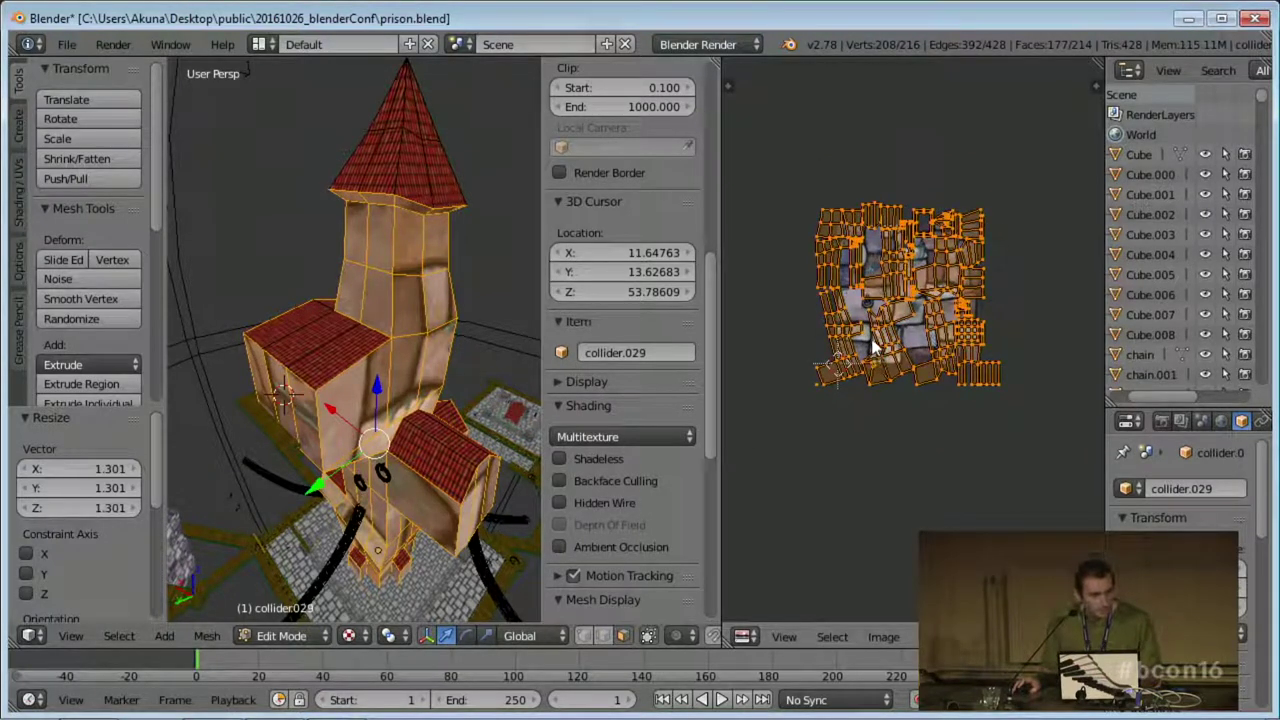
pyautogui.scroll(-1, 872, 343)
pyautogui.moveTo(961, 328); pyautogui.dragTo(932, 330, button='middle')
pyautogui.scroll(3, 932, 337)
pyautogui.scroll(-2, 960, 400)
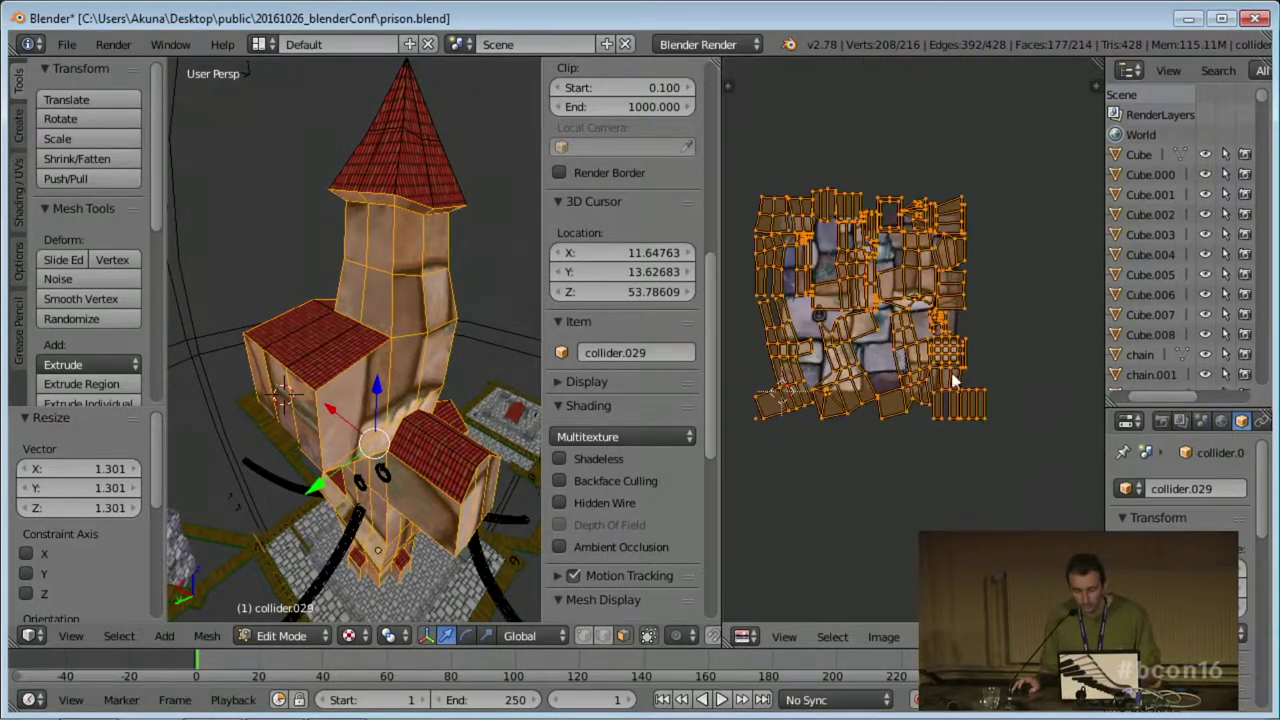
pyautogui.press('s')
pyautogui.click(1046, 509)
pyautogui.press('s')
pyautogui.click(1092, 514)
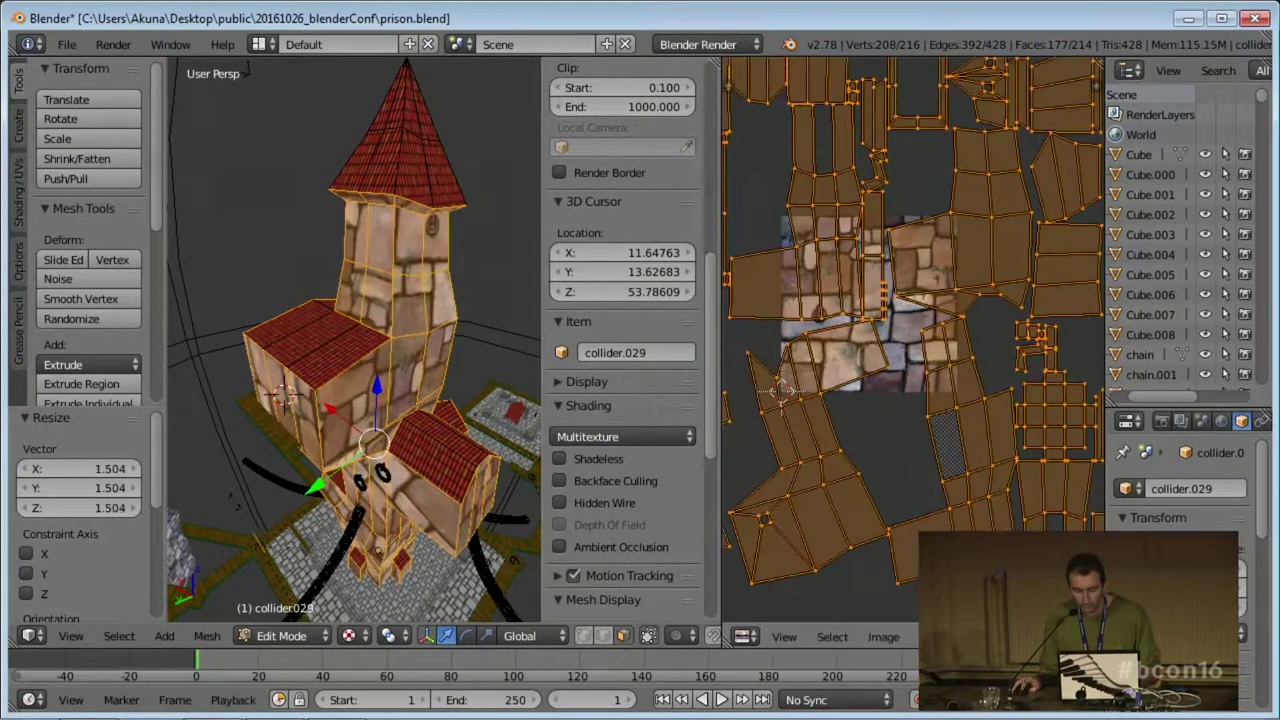
# Scale all UV islands up by a further factor of about 1.38.
pyautogui.scroll(-3, 955, 433)
pyautogui.scroll(1, 955, 435)
pyautogui.press('s')
pyautogui.click(1011, 478)
# Examine how the stone texture's direction and seams look on the tower walls compared with the UV layout.
pyautogui.moveTo(366, 444); pyautogui.dragTo(354, 343, button='middle')
pyautogui.scroll(3, 434, 303)
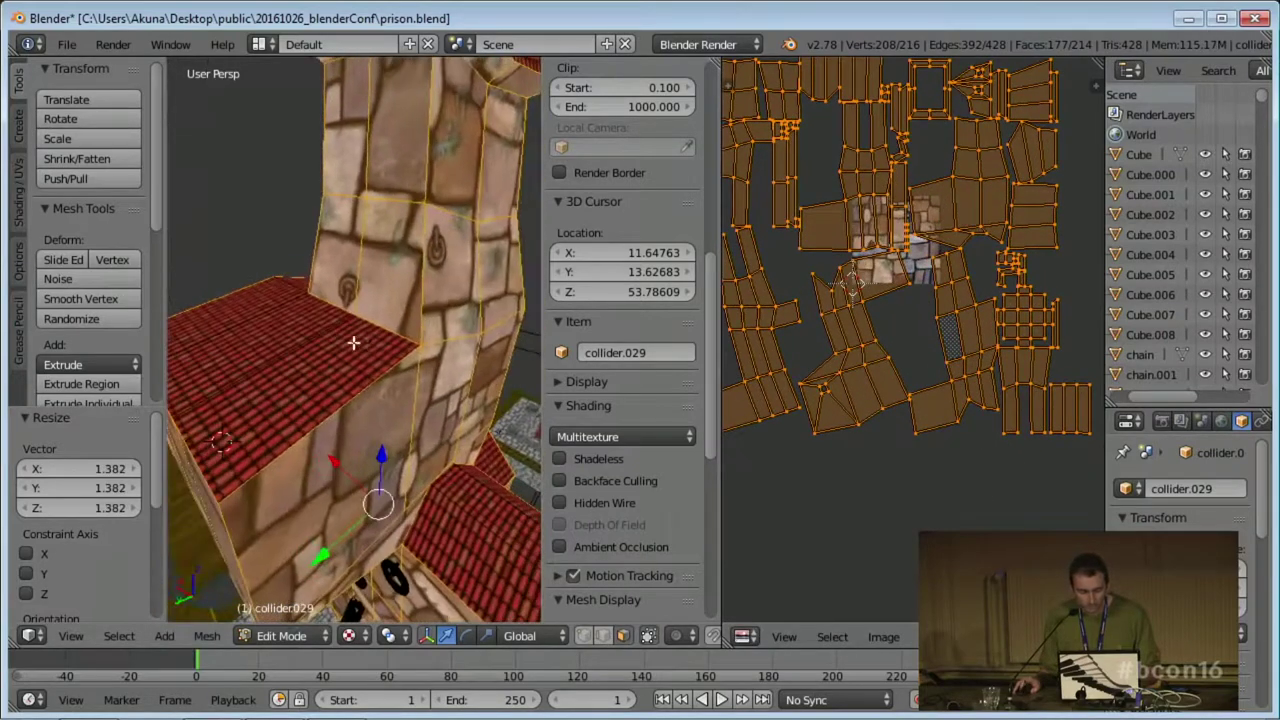
pyautogui.scroll(4, 369, 291)
pyautogui.moveTo(369, 291); pyautogui.dragTo(325, 333, button='middle')
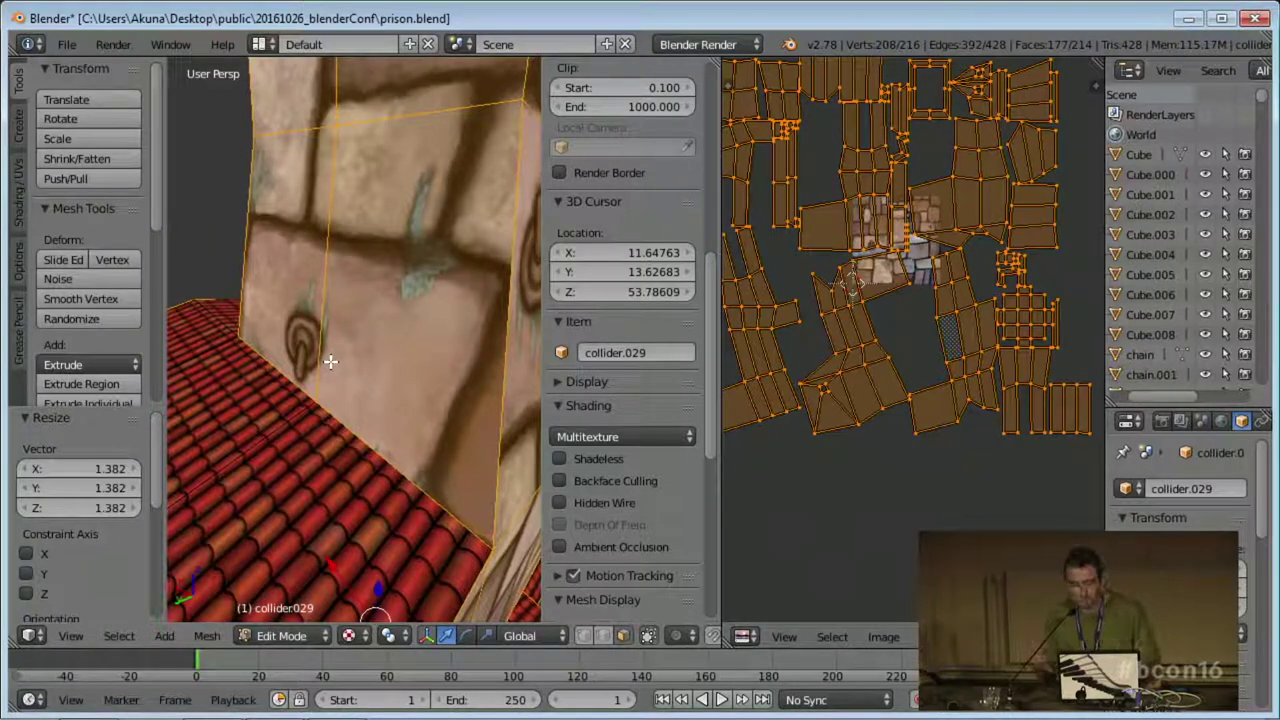
pyautogui.scroll(-6, 345, 358)
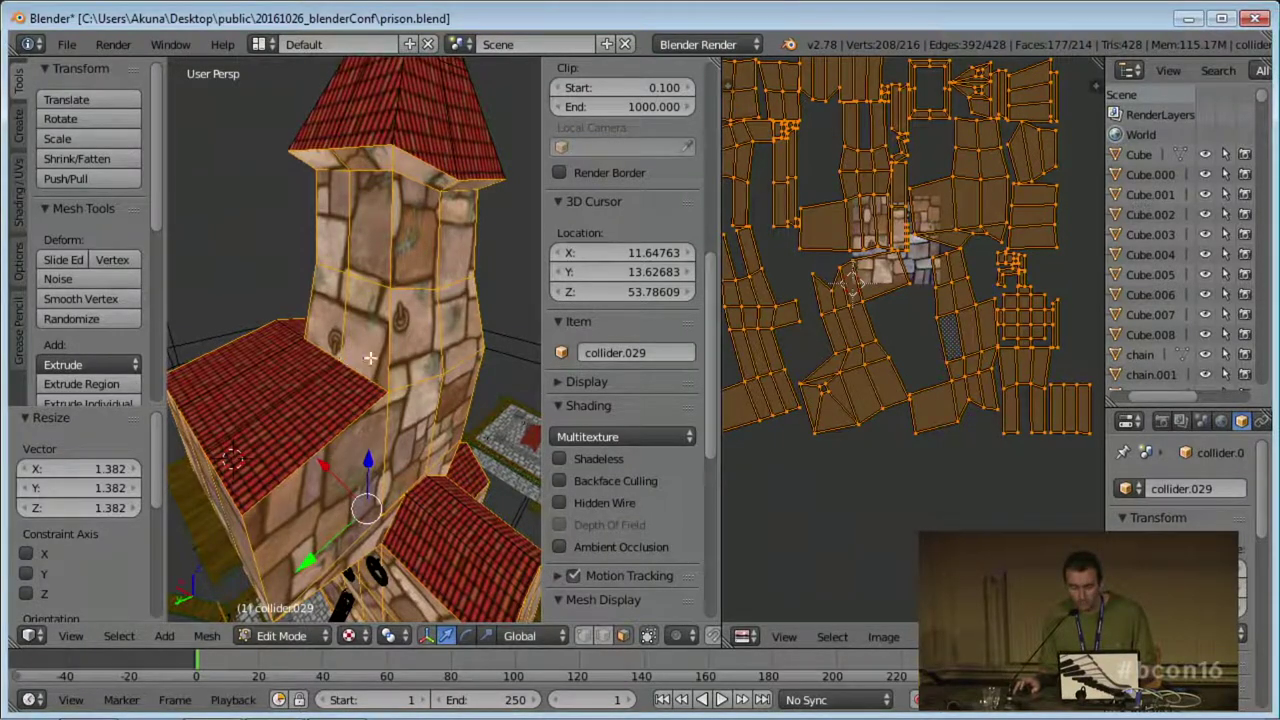
pyautogui.scroll(-4, 930, 288)
pyautogui.moveTo(925, 292); pyautogui.dragTo(929, 276, button='middle')
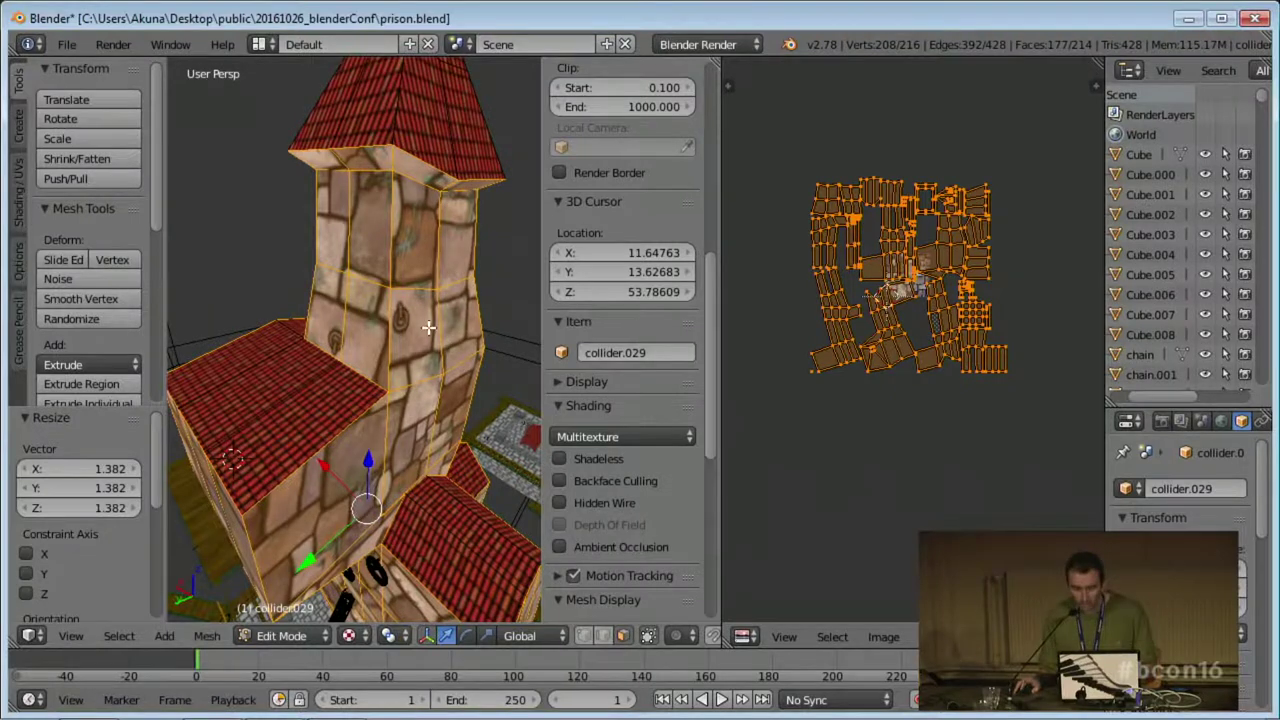
pyautogui.scroll(-5, 428, 327)
pyautogui.scroll(-4, 420, 332)
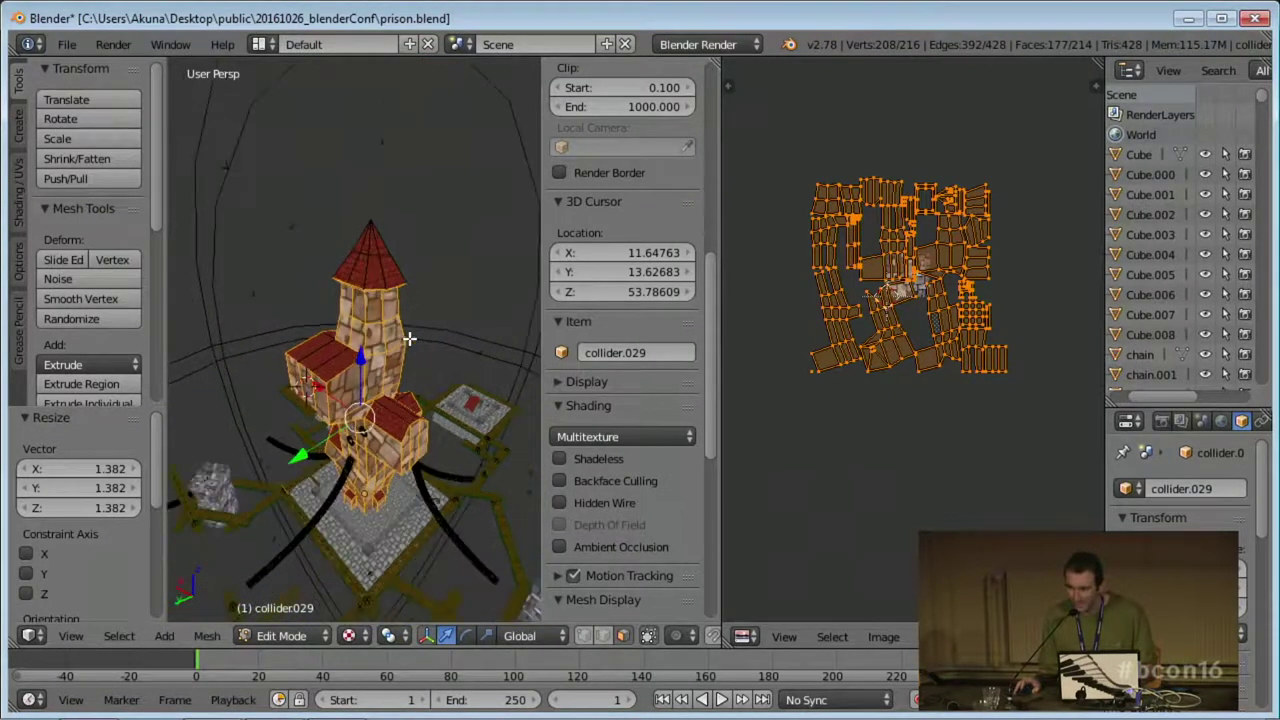
# Remap the tower with Cube Projection at size 0.001 and scale its UVs up well beyond the stone texture, first by about 3.66.
pyautogui.press('u')
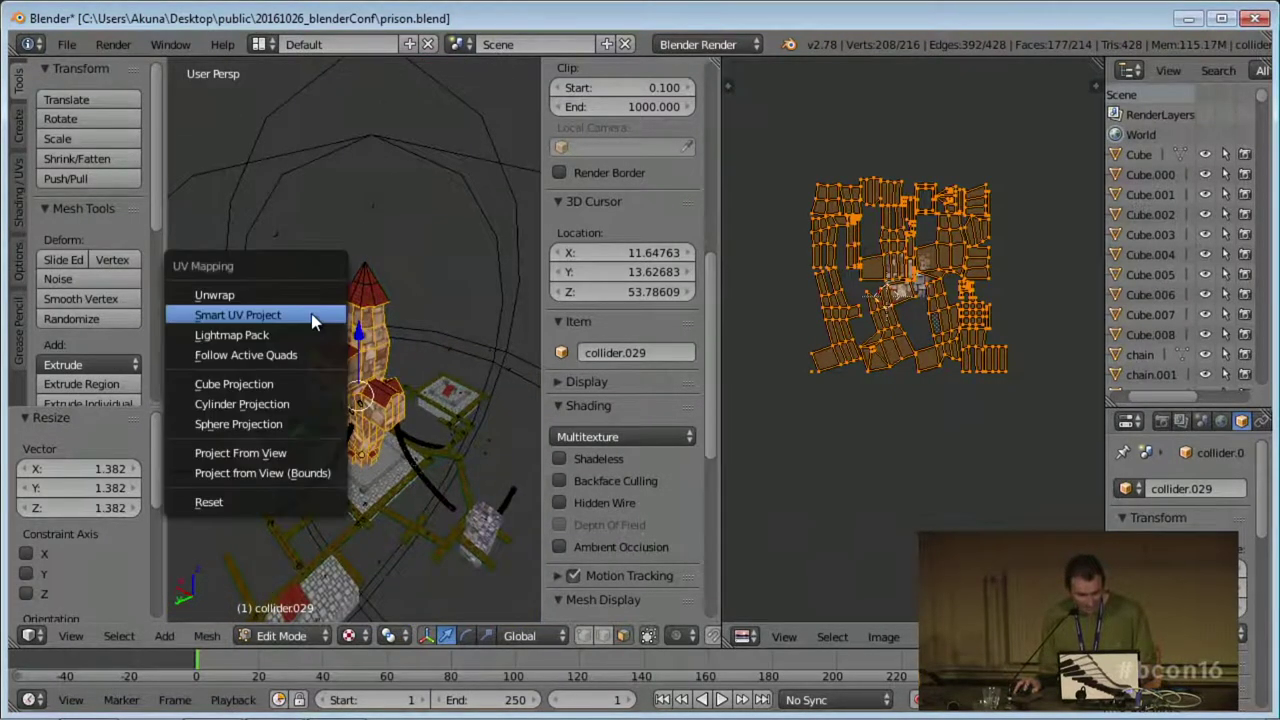
pyautogui.click(266, 379)
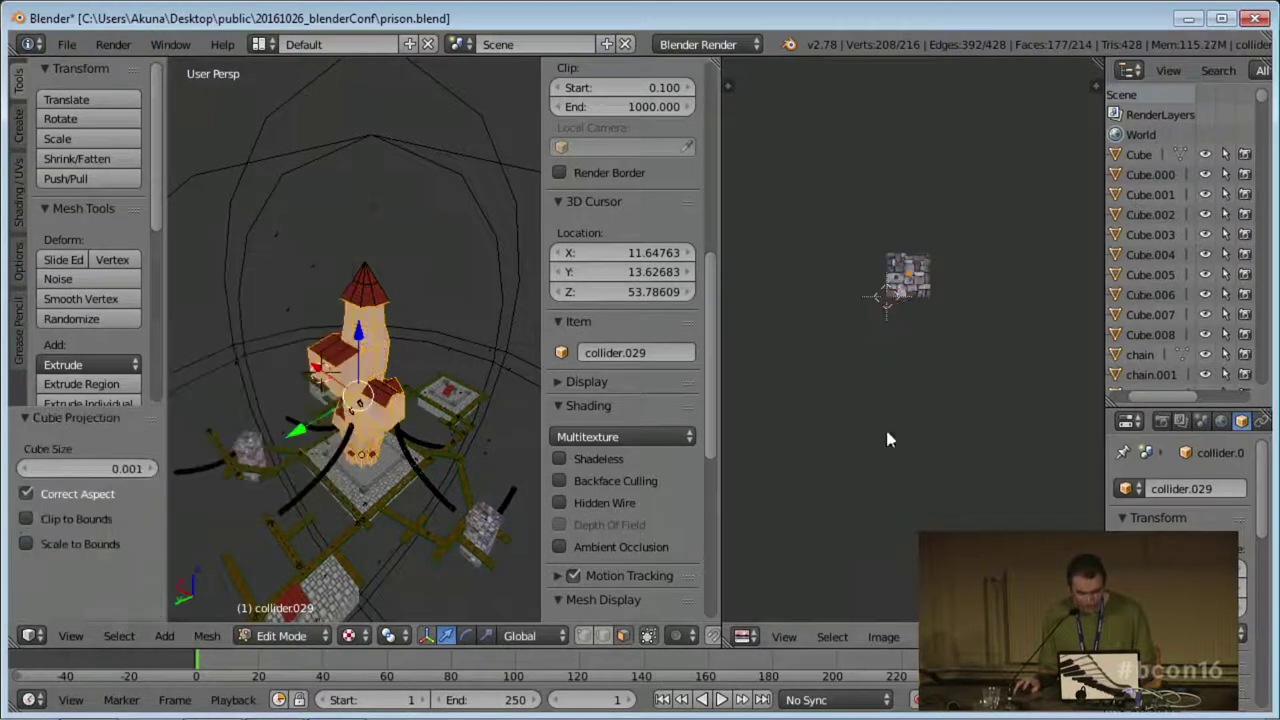
pyautogui.press('s')
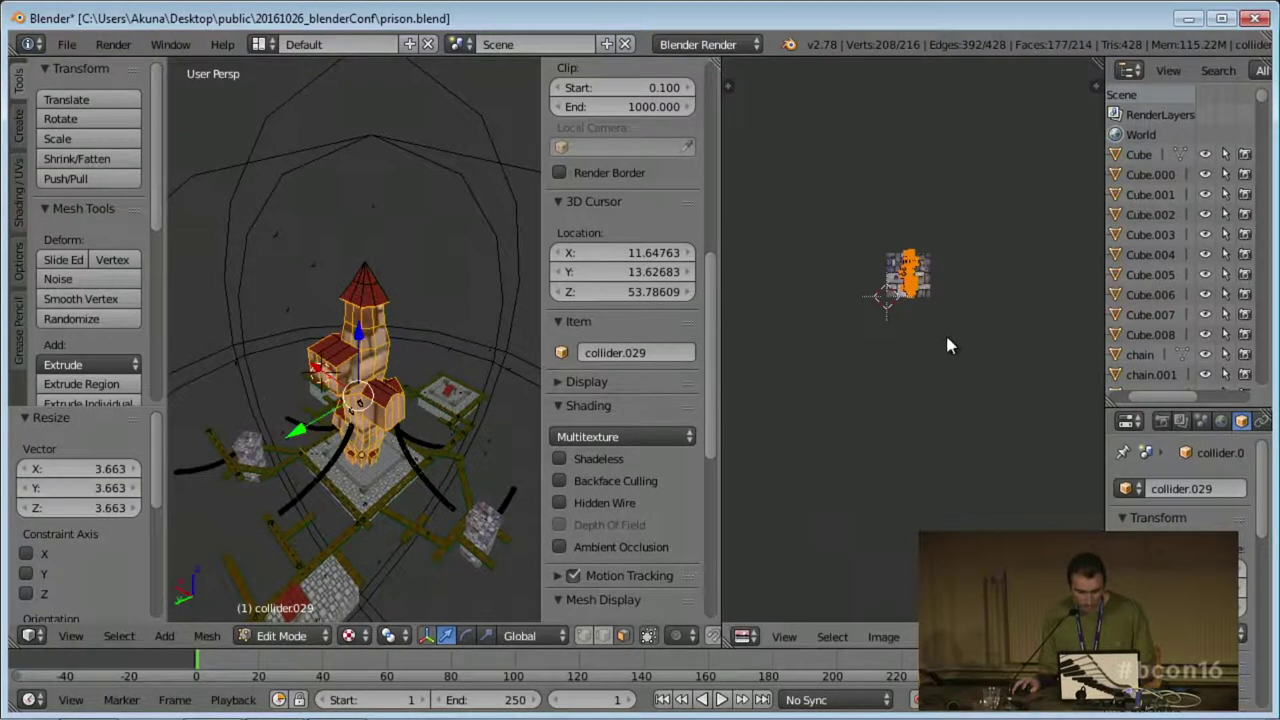
pyautogui.press('s')
pyautogui.click(996, 440)
pyautogui.click(997, 441)
pyautogui.scroll(6, 334, 409)
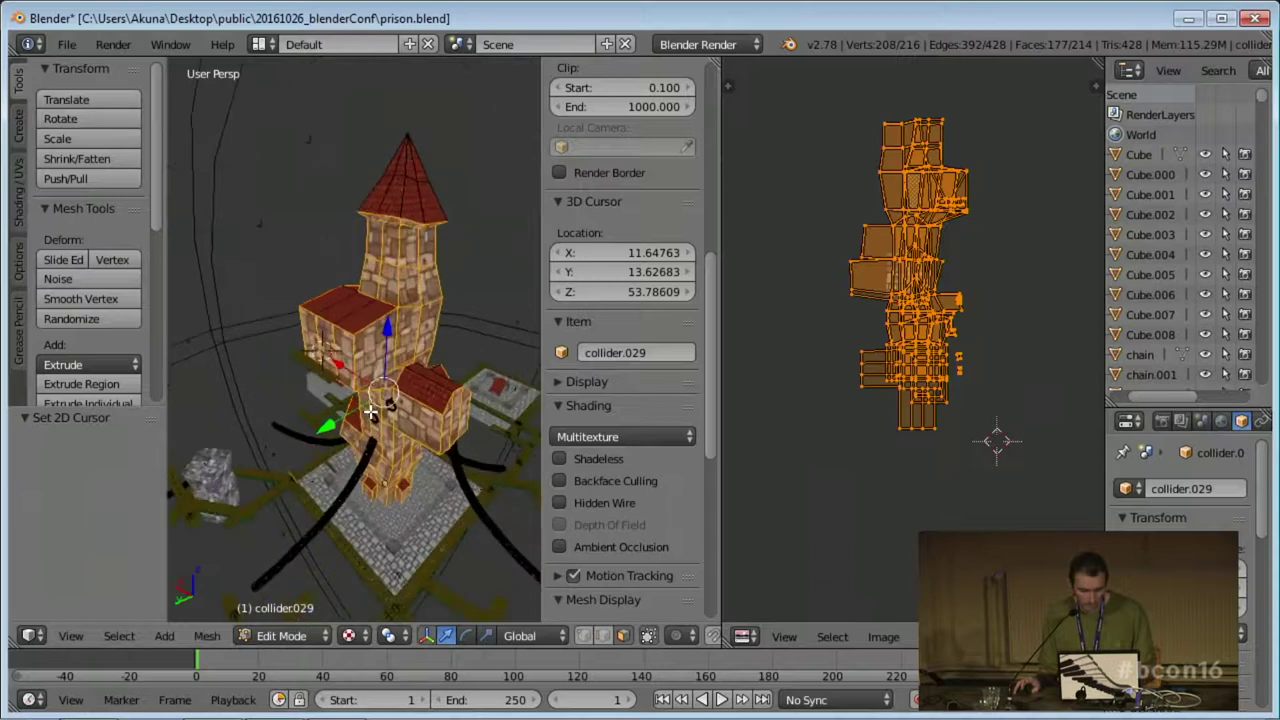
pyautogui.keyDown('shift'); pyautogui.moveTo(382, 440); pyautogui.dragTo(336, 412, button='middle'); pyautogui.keyUp('shift')
pyautogui.moveTo(352, 472); pyautogui.dragTo(363, 431, button='middle')
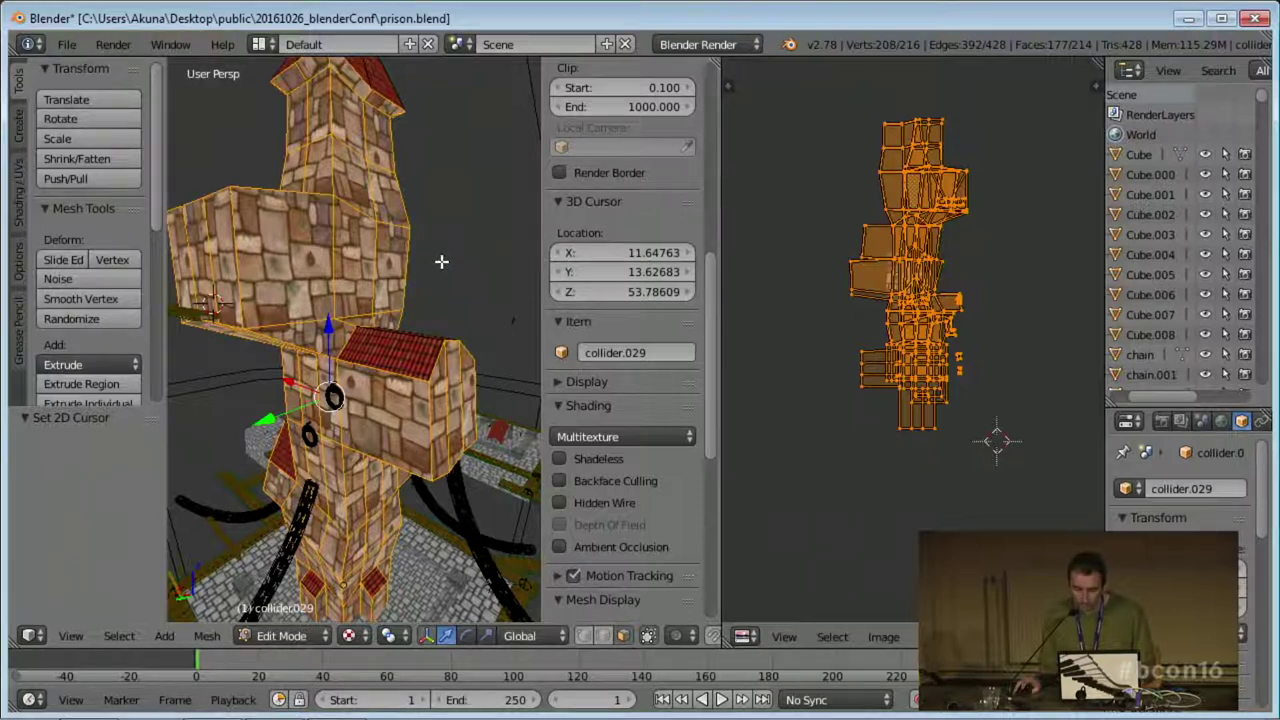
# Switch to the slide presentation and advance from the Texturing slide to the Animation slide.
pyautogui.hotkey('alt', 'Tab')
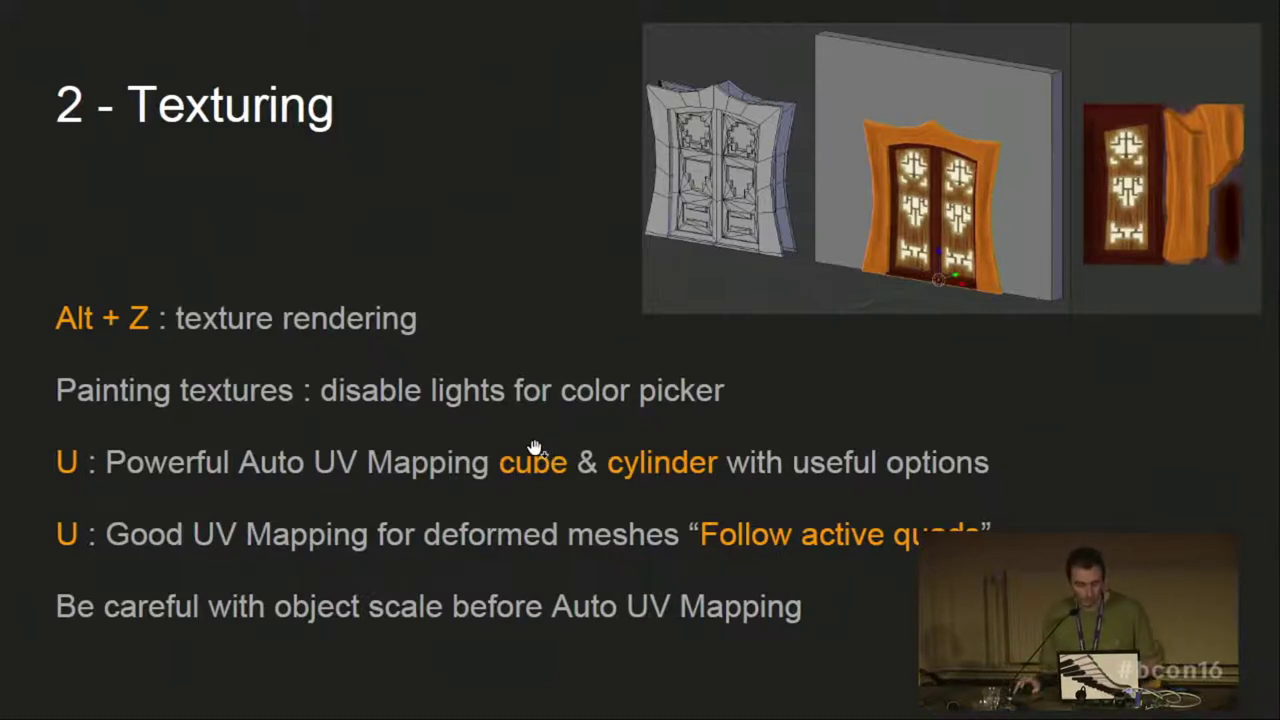
pyautogui.click(681, 453)
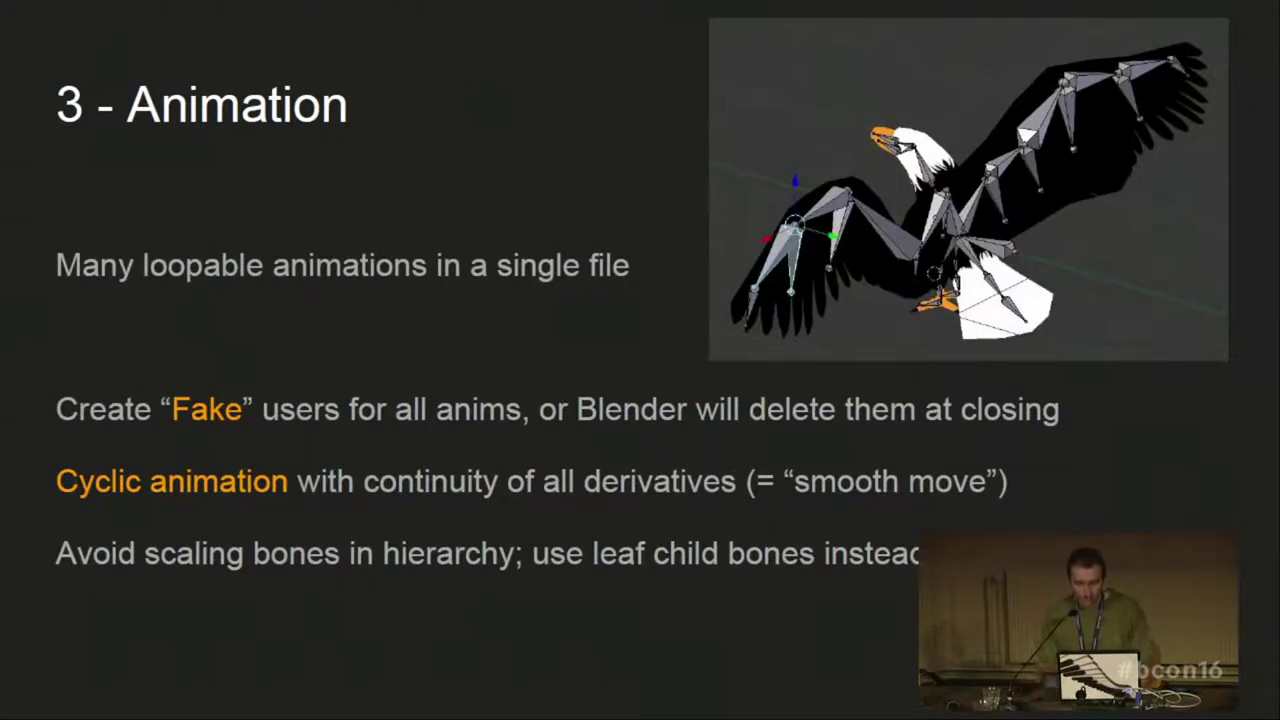
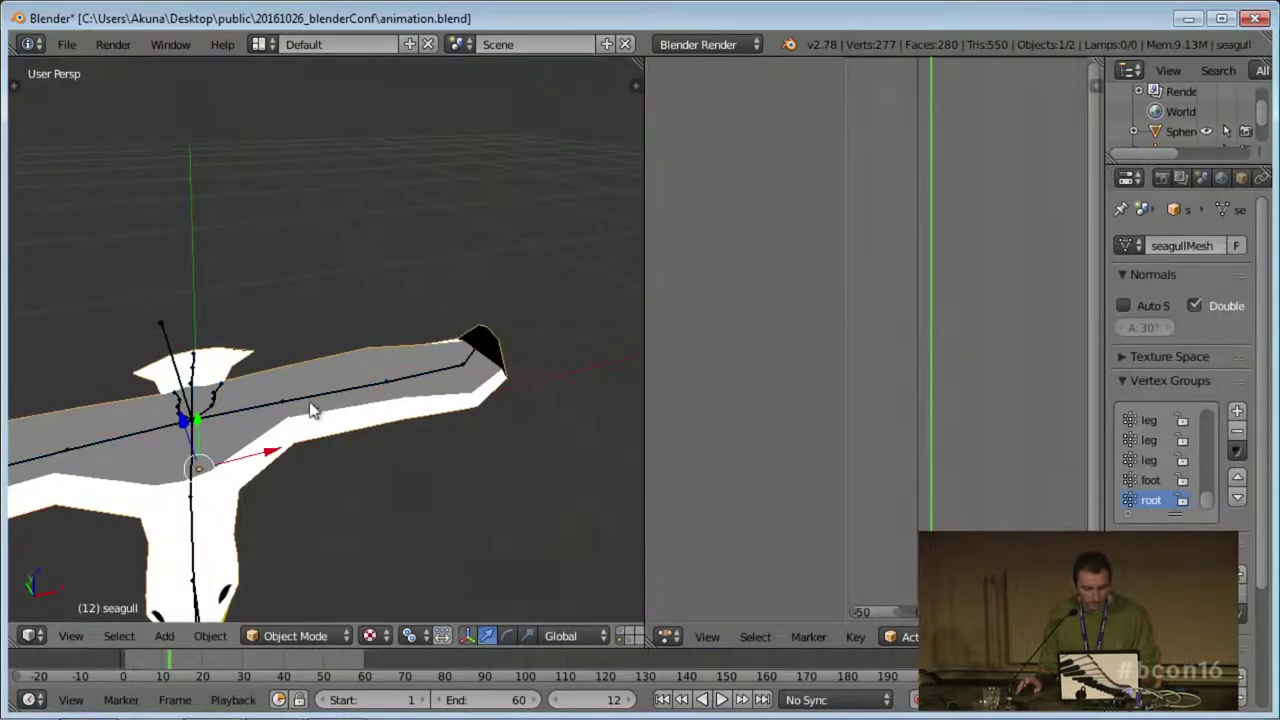
# Select the seagull armature's wing1.l bone and assign the action seagull@001_fly_1_60 in the Action Editor.
pyautogui.rightClick(269, 401)
pyautogui.scroll(-5, 912, 634)
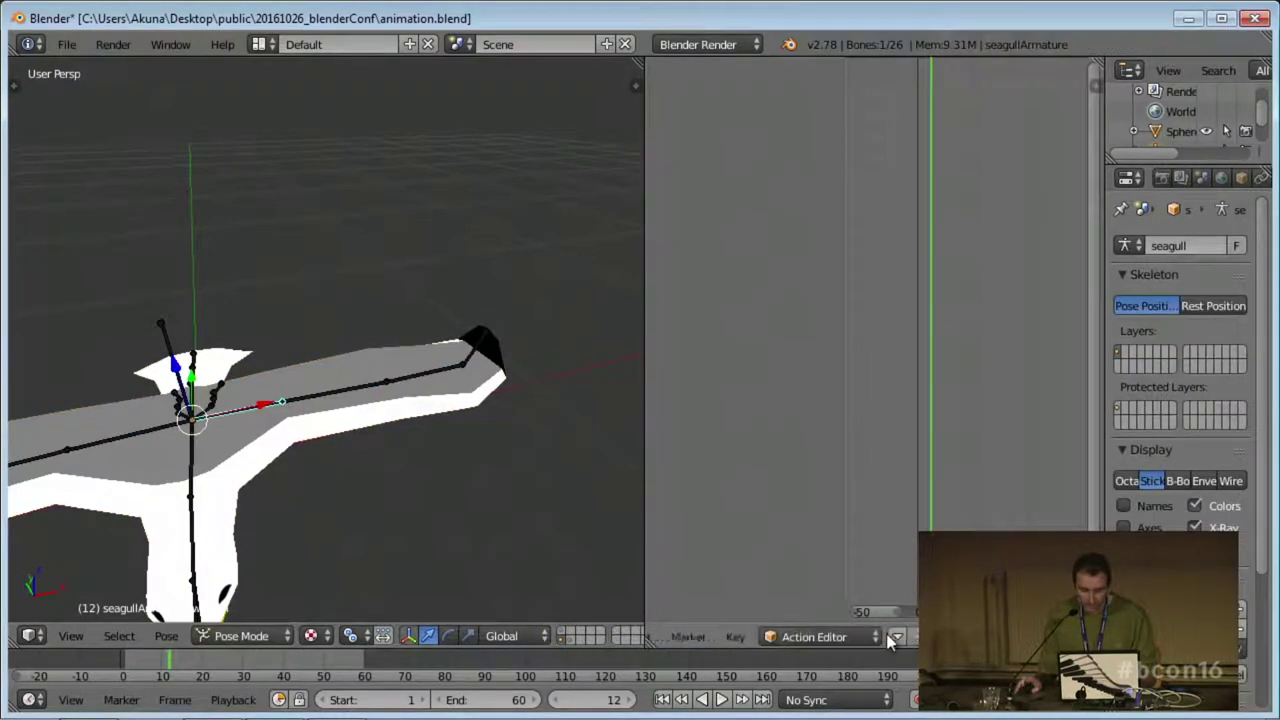
pyautogui.click(866, 636)
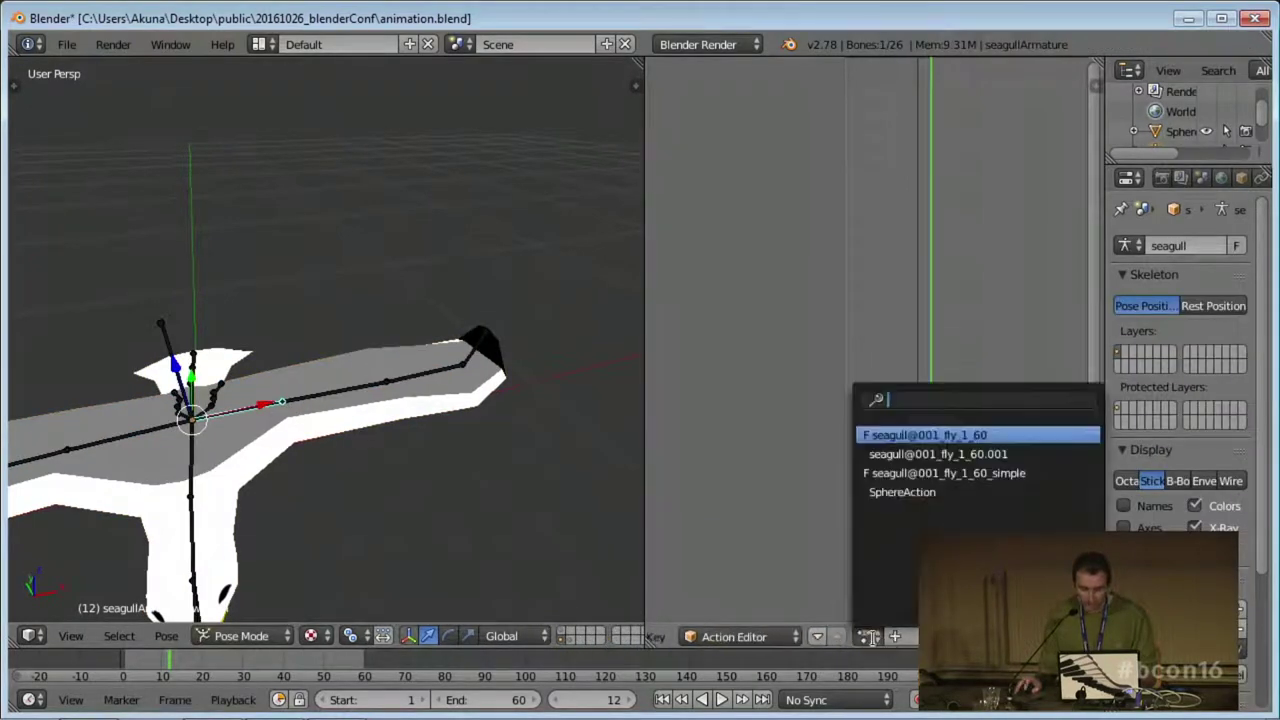
pyautogui.click(958, 436)
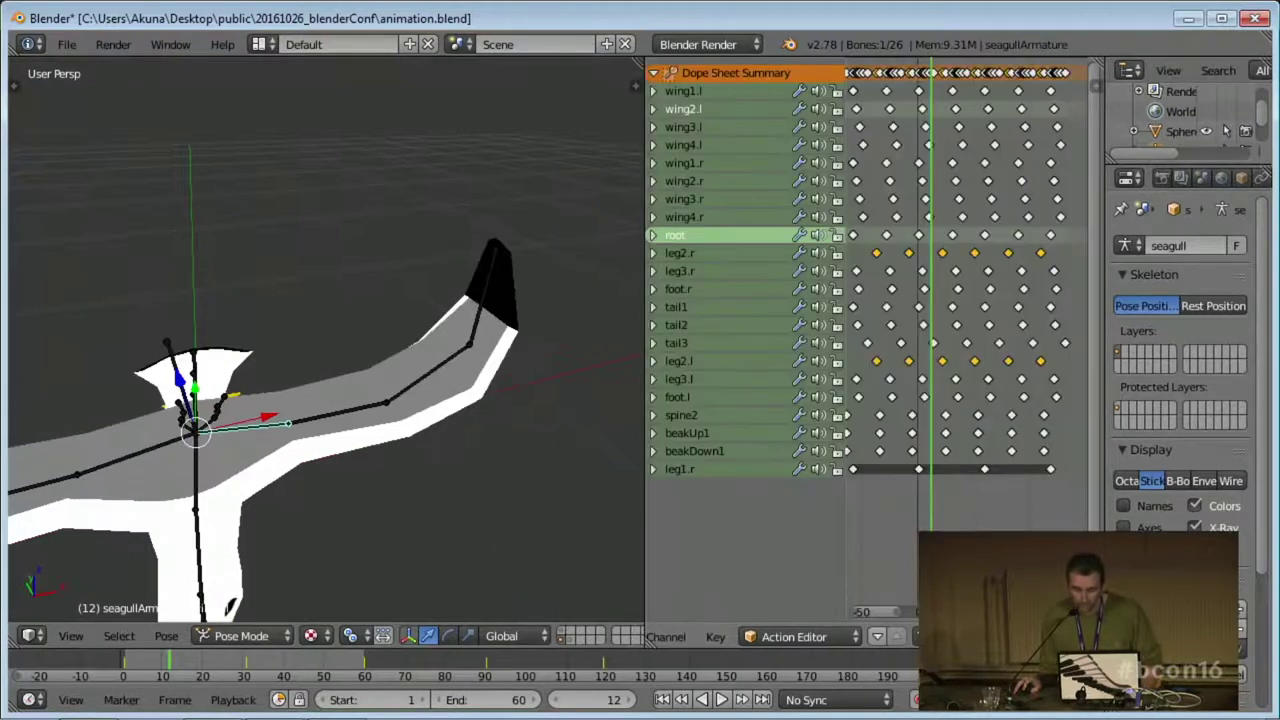
pyautogui.scroll(-2, 850, 636)
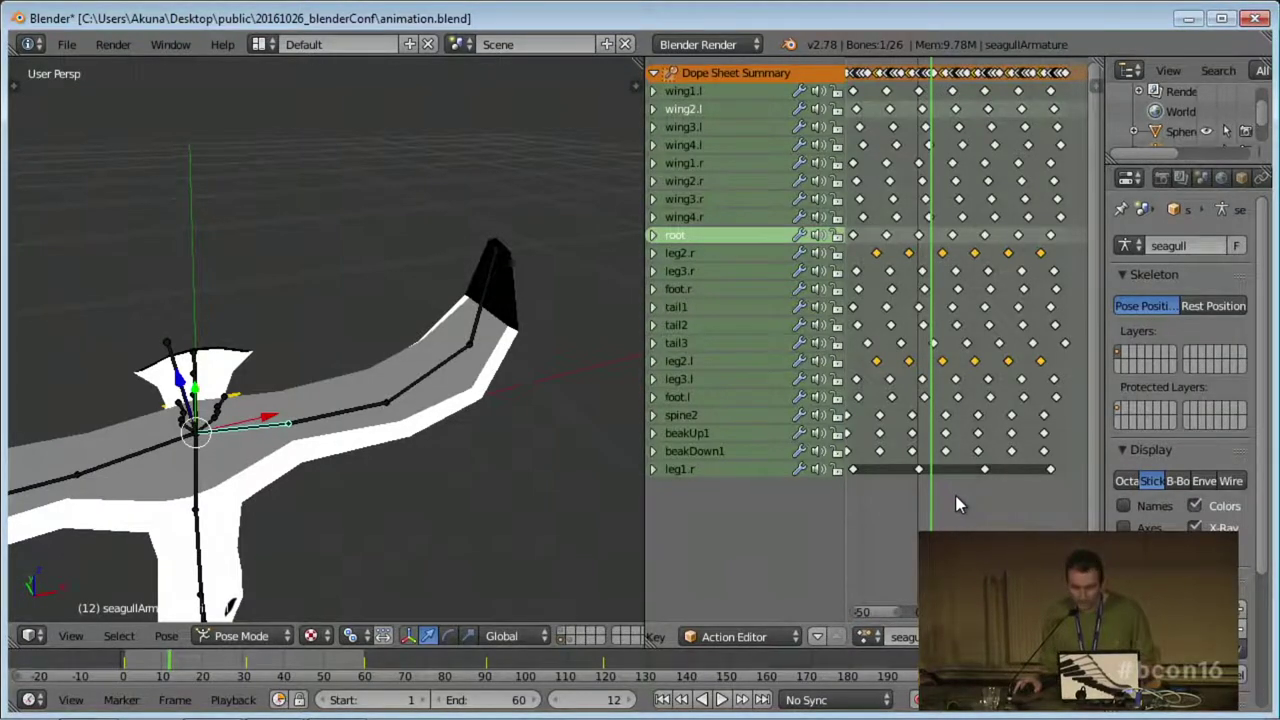
# Examine the seagull's flying pose from the front and briefly revisit the Animation slide.
pyautogui.keyDown('shift'); pyautogui.moveTo(252, 514); pyautogui.dragTo(380, 406, button='middle'); pyautogui.keyUp('shift')
pyautogui.moveTo(440, 510); pyautogui.dragTo(392, 513, button='middle')
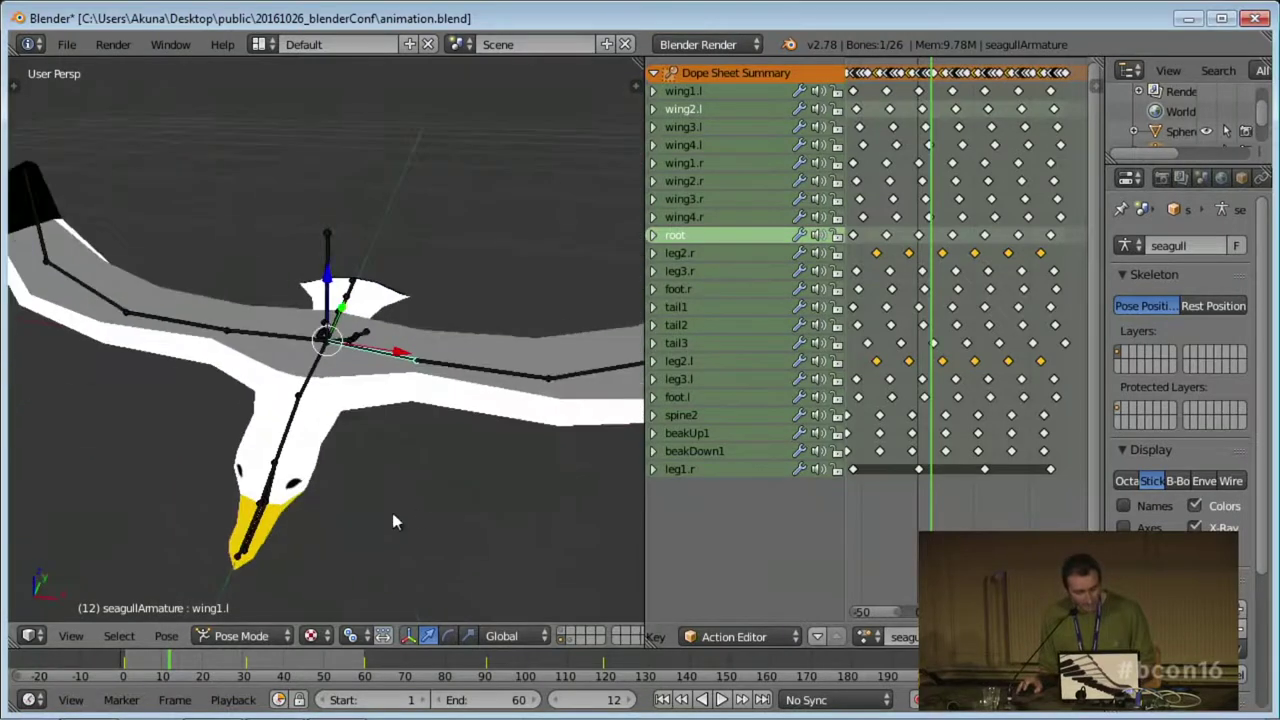
pyautogui.moveTo(432, 476); pyautogui.dragTo(391, 463, button='middle')
pyautogui.hotkey('alt', 'Tab')
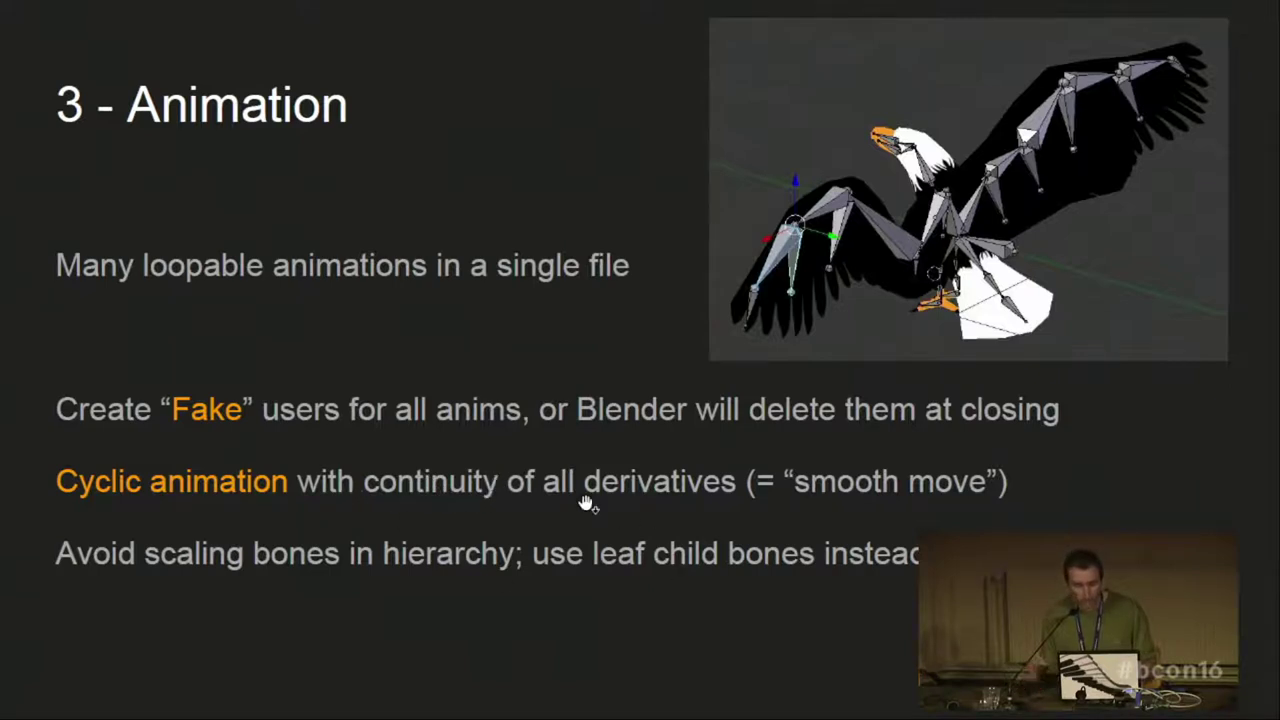
pyautogui.hotkey('alt', 'Tab')
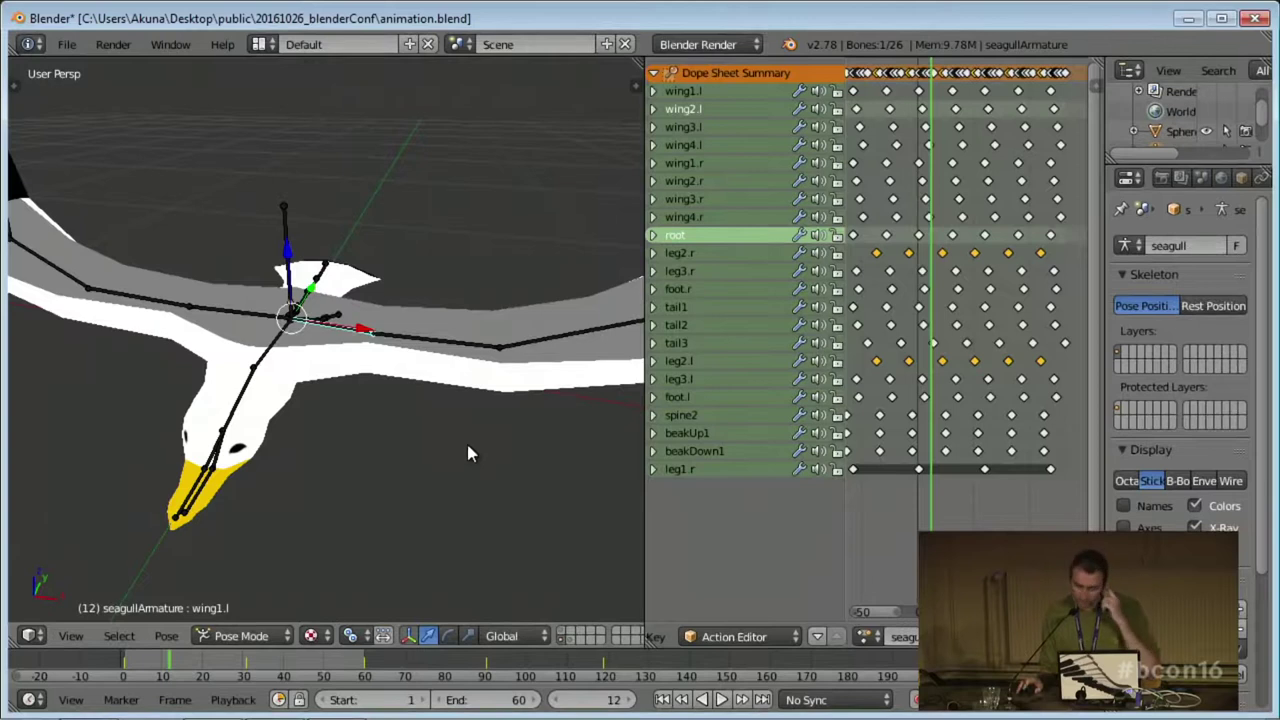
# Unlink the action seagull@001_fly_1_60 from the seagull armature.
pyautogui.click(866, 637)
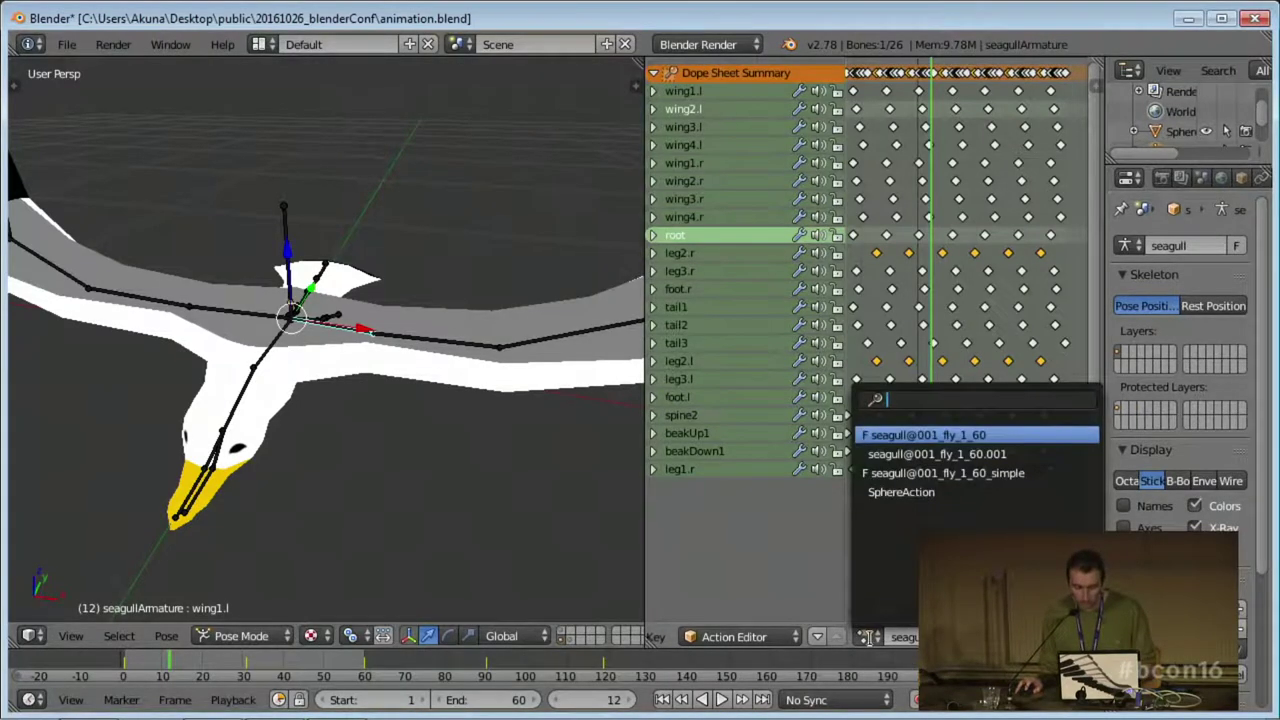
pyautogui.press('Escape')
pyautogui.click(1055, 637)
pyautogui.moveTo(470, 472); pyautogui.dragTo(404, 456, button='middle')
pyautogui.scroll(-5, 380, 430)
pyautogui.moveTo(363, 408); pyautogui.dragTo(363, 466, button='middle')
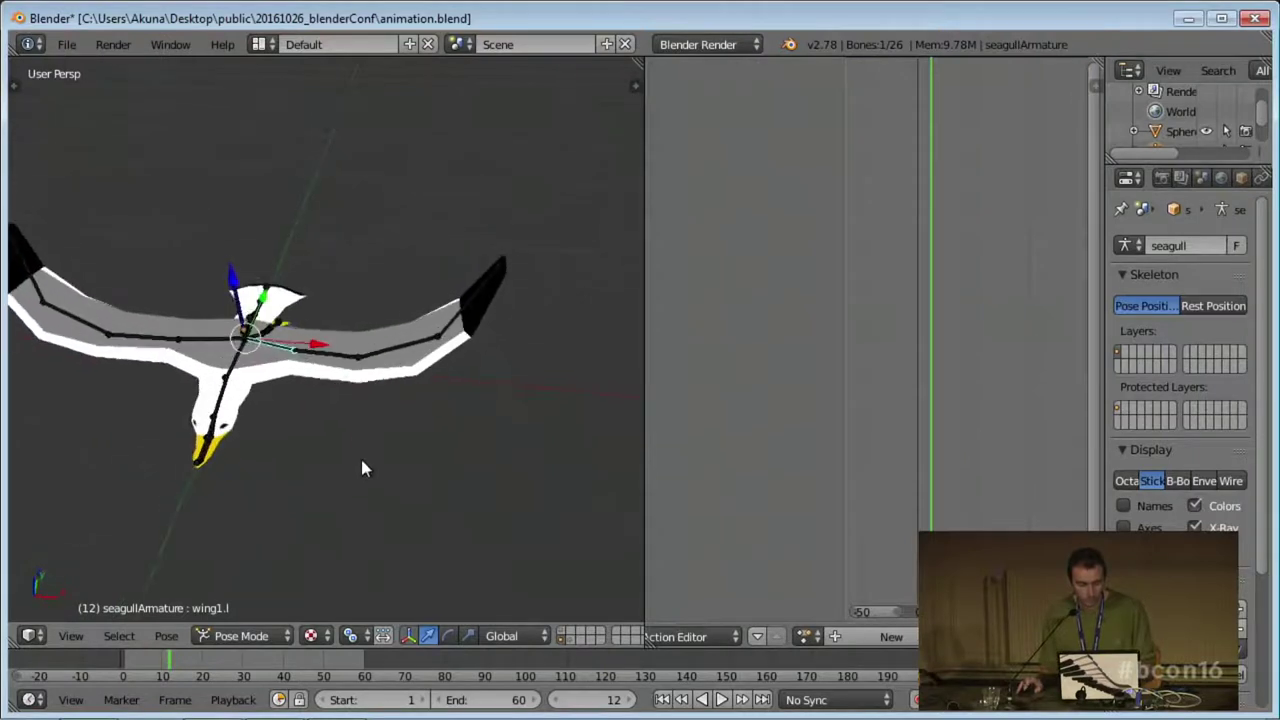
# Select the four wing bones wing1.l to wing4.l and rotate them upward about the global Y axis.
pyautogui.rightClick(340, 368)
pyautogui.rightClick(423, 346)
pyautogui.rightClick(376, 357)
pyautogui.moveTo(348, 436); pyautogui.dragTo(374, 493, button='middle')
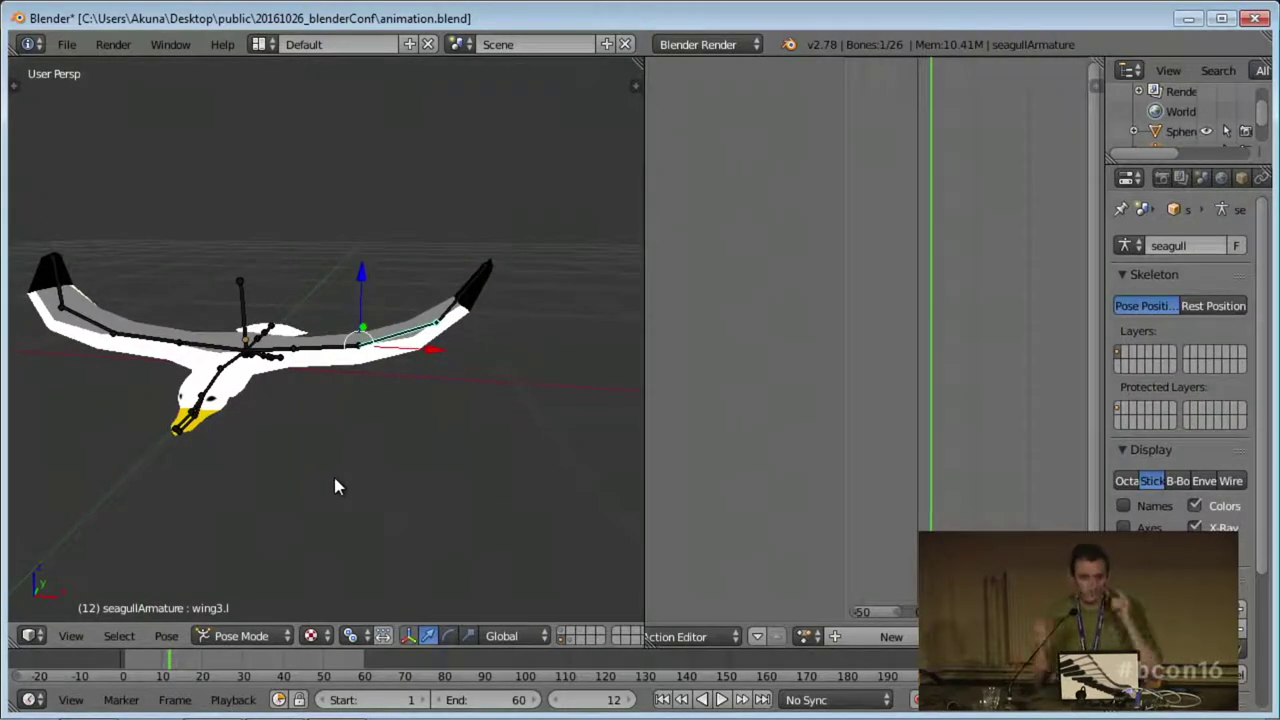
pyautogui.moveTo(409, 514); pyautogui.dragTo(443, 429, button='middle')
pyautogui.rightClick(280, 354)
pyautogui.keyDown('shift'); pyautogui.rightClick(320, 355); pyautogui.keyUp('shift')
pyautogui.keyDown('shift'); pyautogui.rightClick(393, 339); pyautogui.keyUp('shift')
pyautogui.keyDown('shift'); pyautogui.rightClick(450, 299); pyautogui.keyUp('shift')
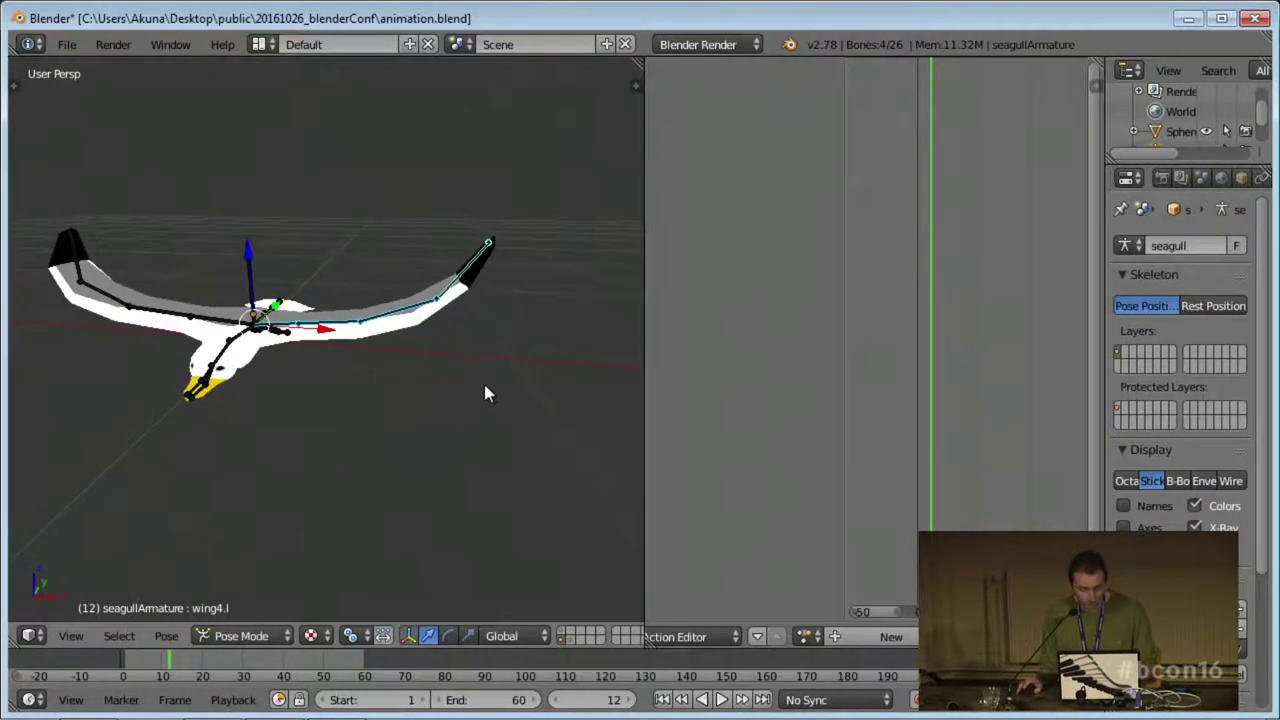
pyautogui.press('r')
pyautogui.press('x')
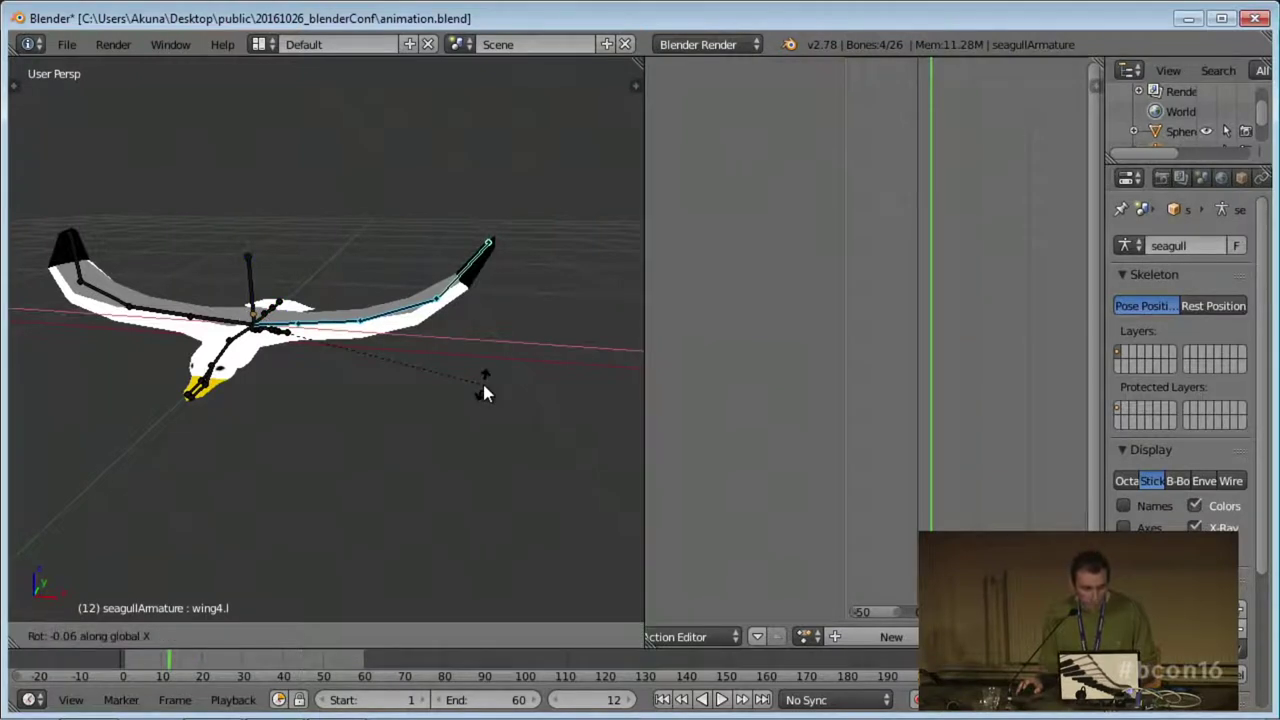
pyautogui.press('y')
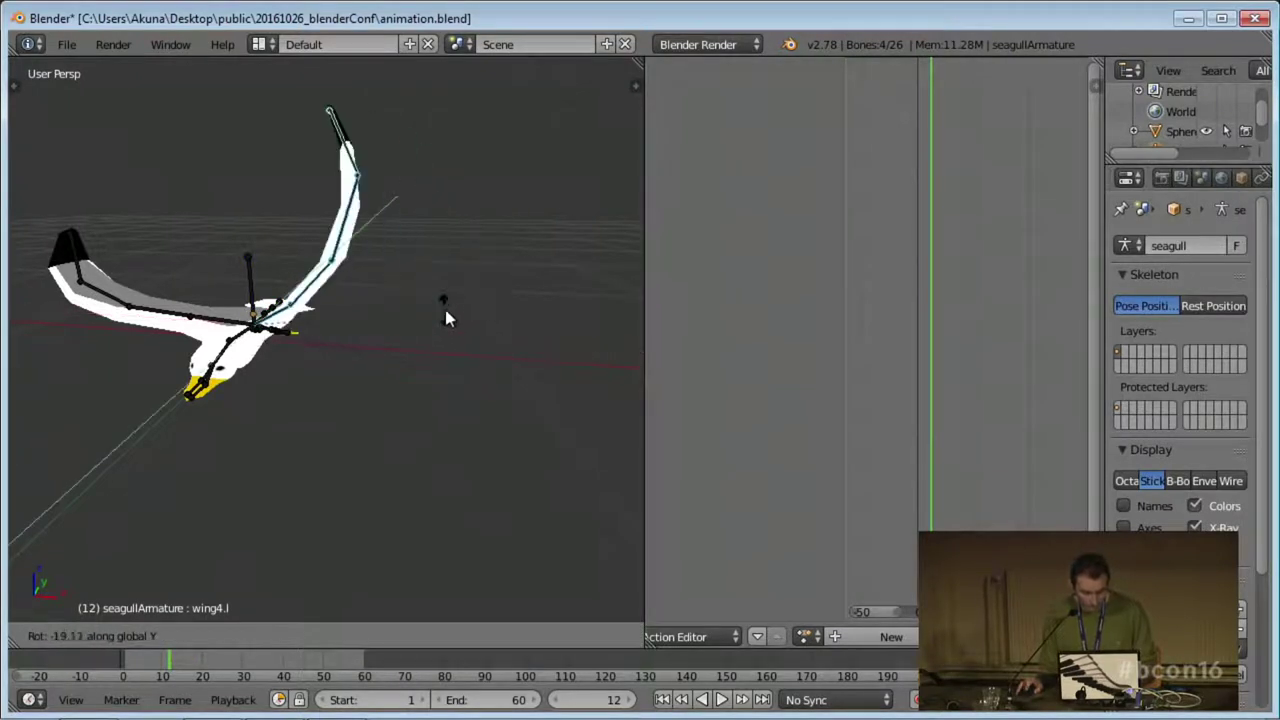
pyautogui.click(416, 290)
pyautogui.press('i')
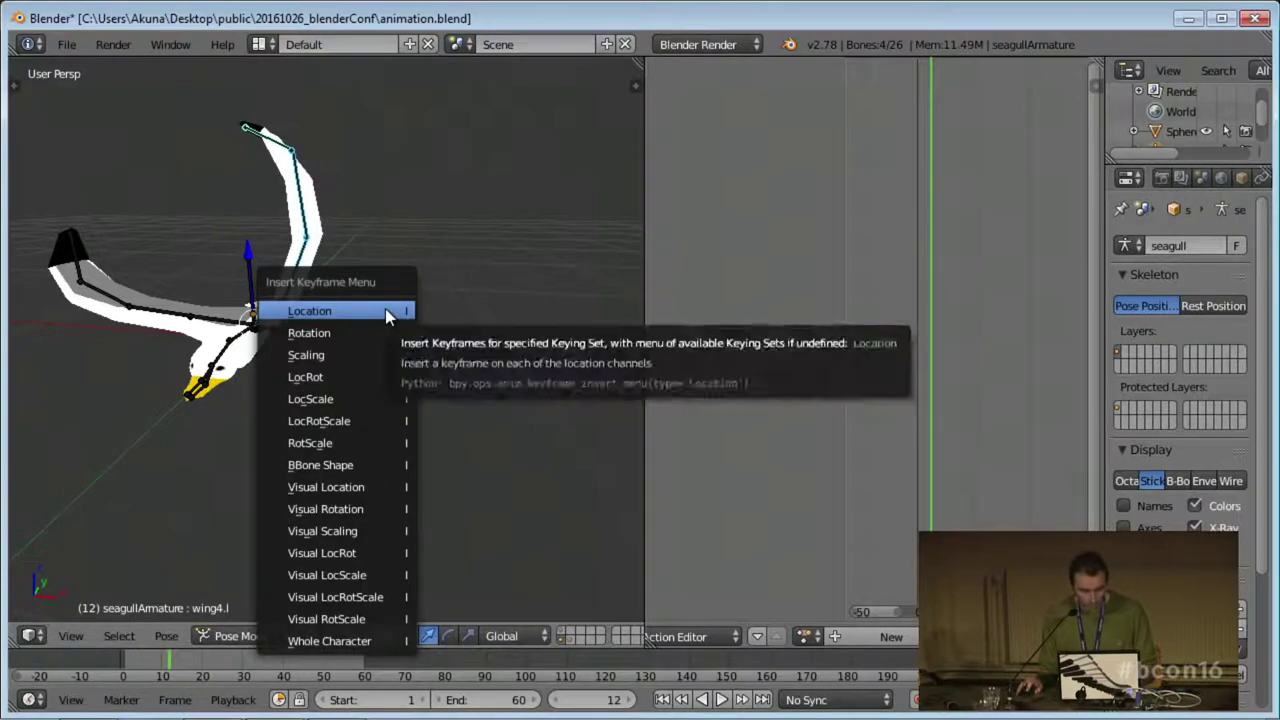
pyautogui.click(381, 371)
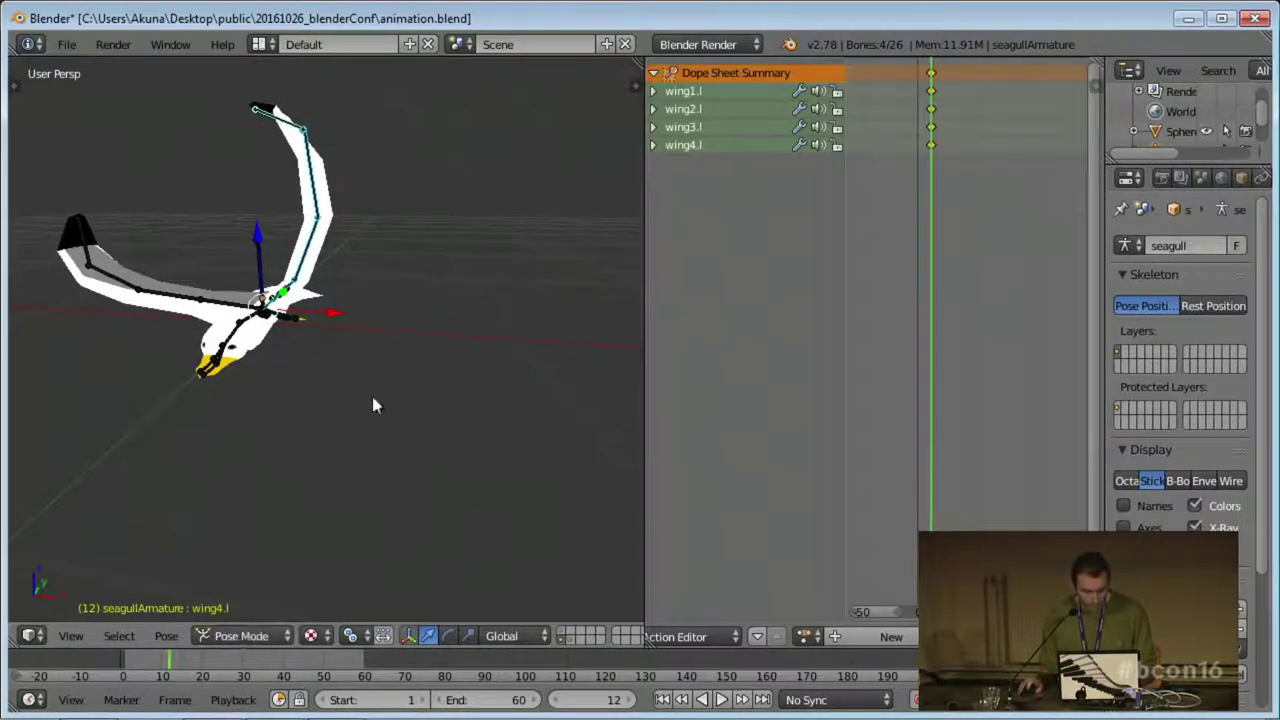
pyautogui.hotkey('ctrl', 'z')
# Insert Rotation keyframes for the raised wing bones at frames 2 and 60.
pyautogui.moveTo(203, 678); pyautogui.dragTo(127, 663)
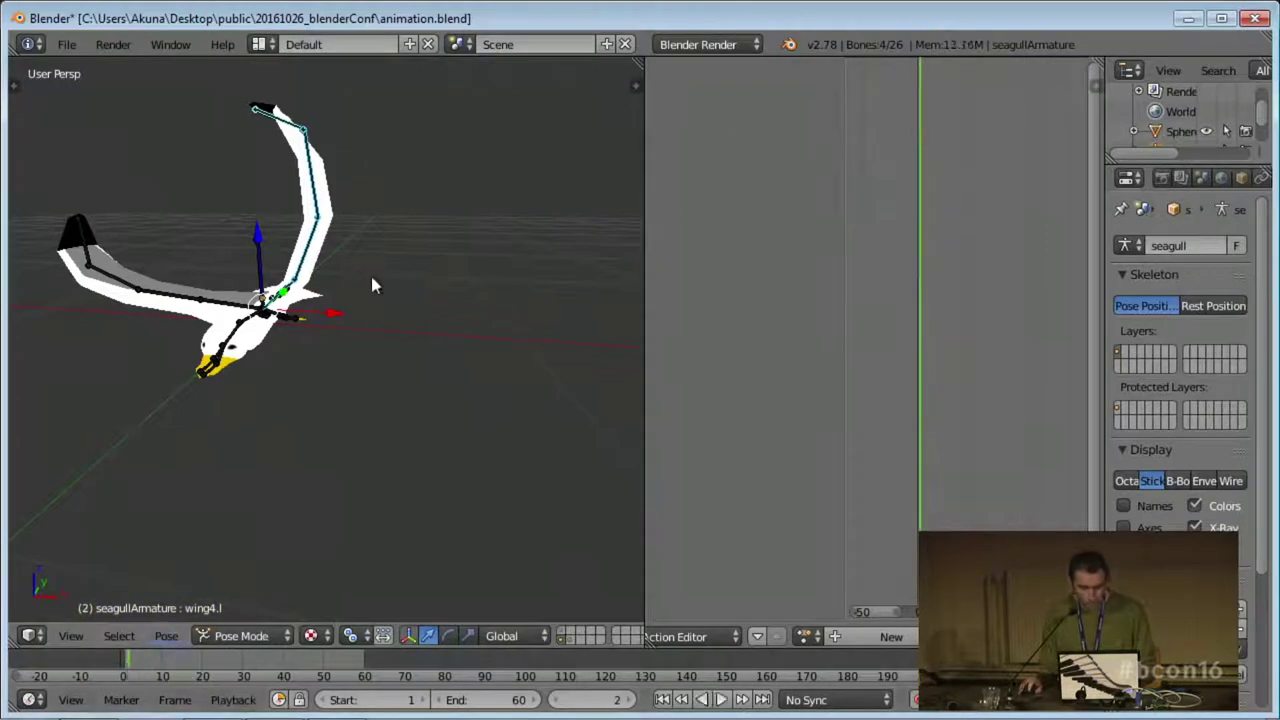
pyautogui.press('i')
pyautogui.click(370, 278)
pyautogui.moveTo(378, 391); pyautogui.dragTo(400, 329, button='middle')
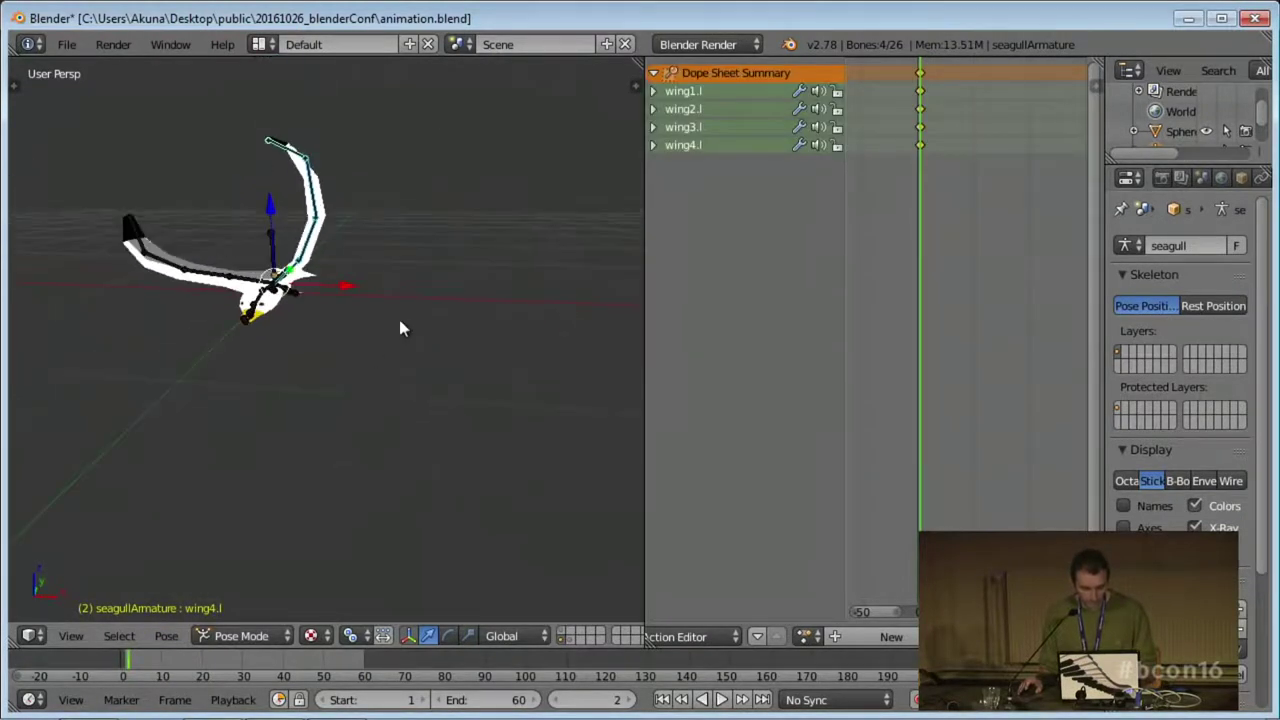
pyautogui.click(358, 662)
pyautogui.press('i')
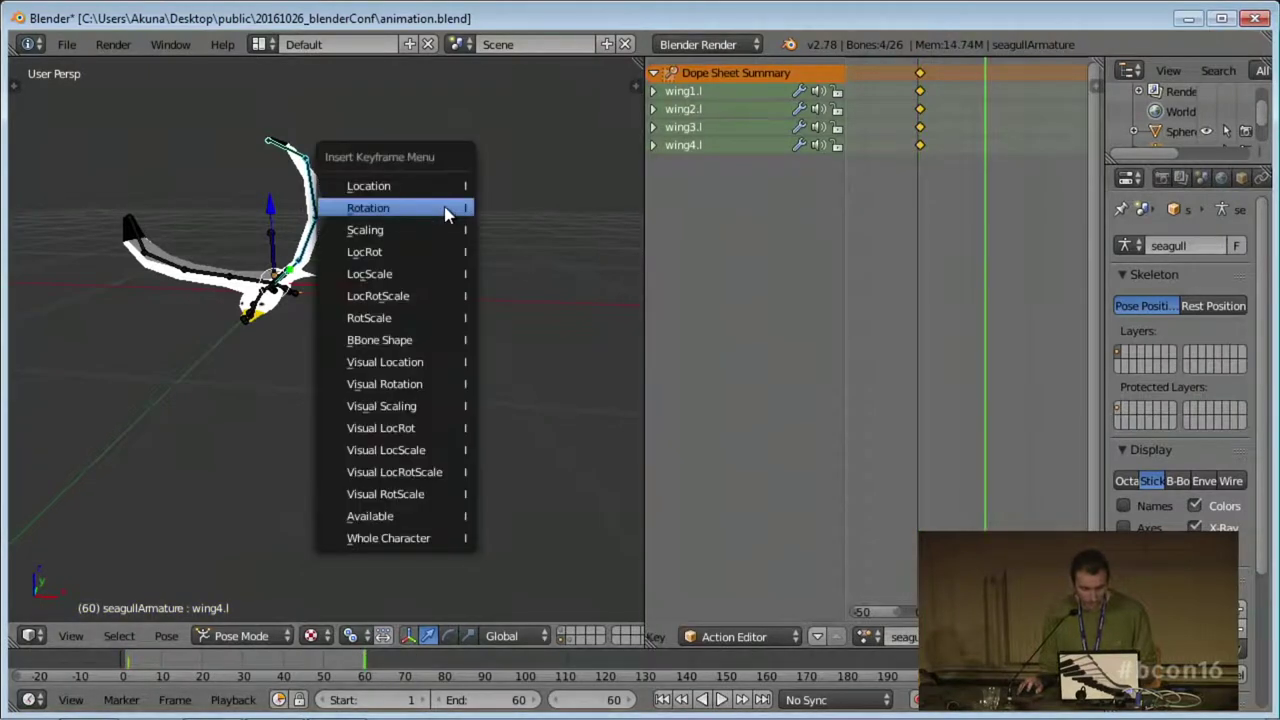
pyautogui.click(447, 208)
# At frame 30, rotate the four wing bones downward about the global Y axis and insert a Rotation keyframe.
pyautogui.click(244, 668)
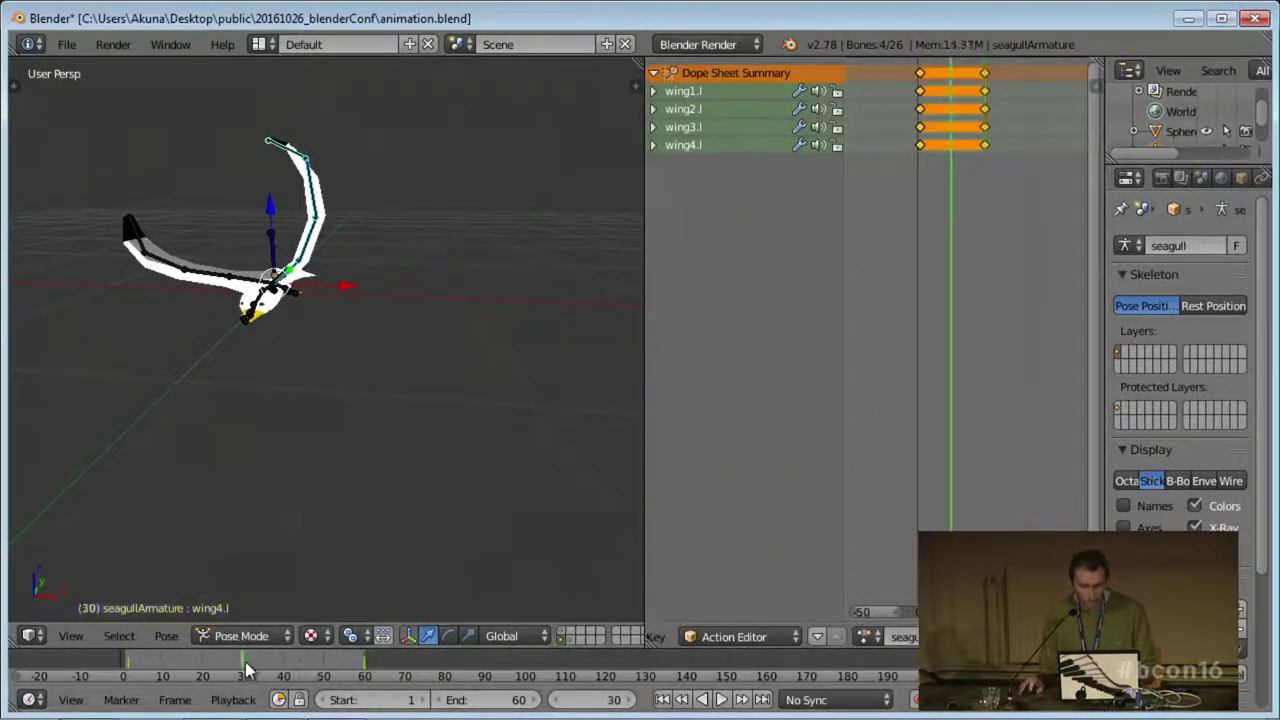
pyautogui.press('r')
pyautogui.press('y')
pyautogui.click(426, 475)
pyautogui.moveTo(426, 475); pyautogui.dragTo(419, 318, button='middle')
pyautogui.press('i')
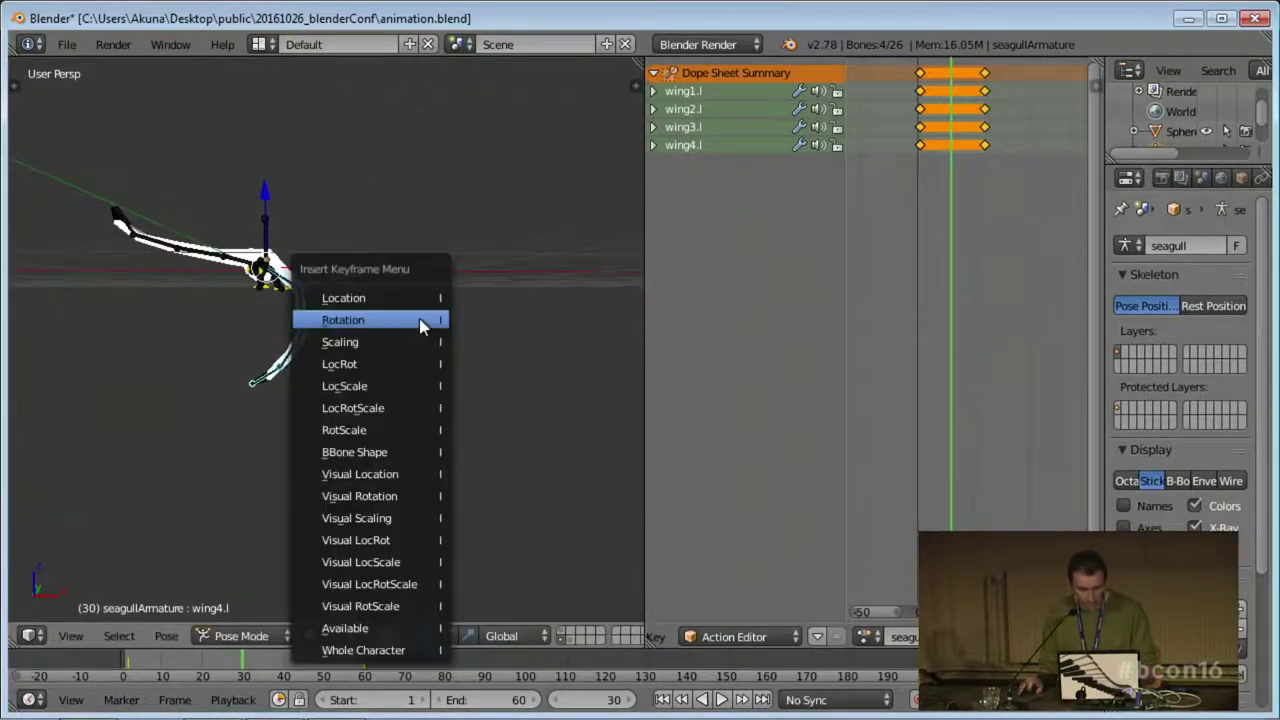
pyautogui.click(419, 319)
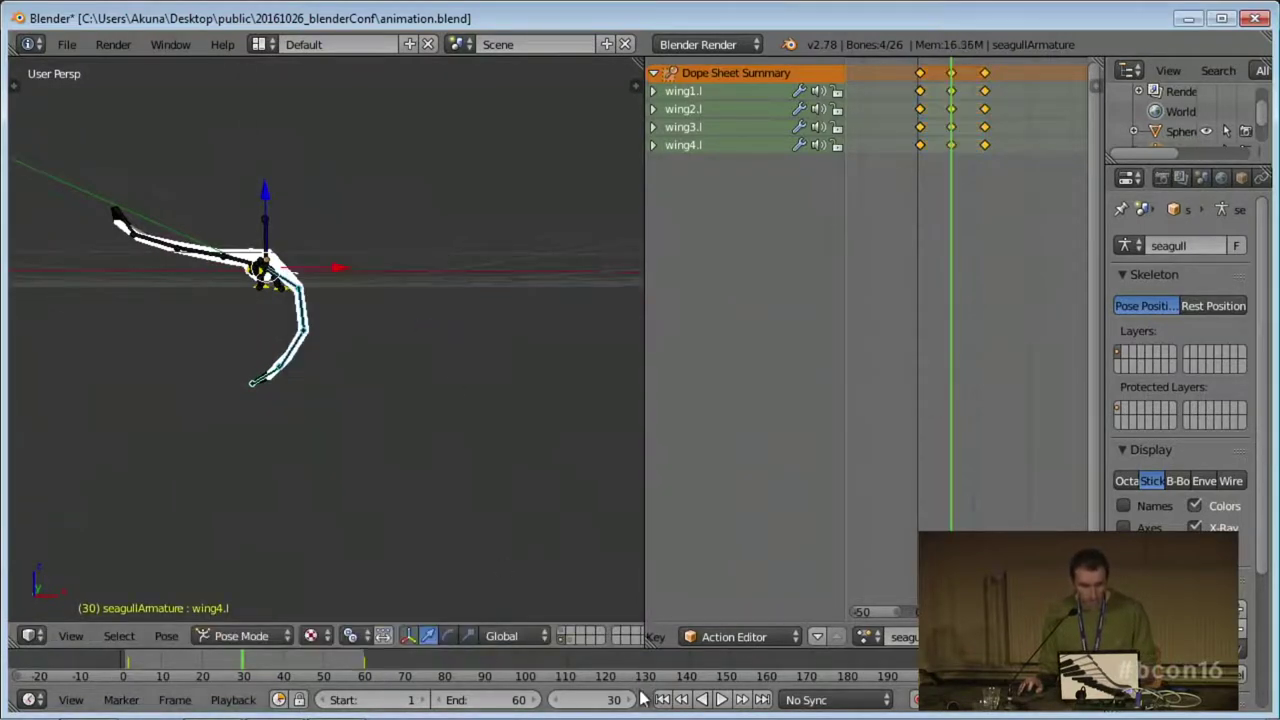
# Play the wing flap animation, watch it from the front, and stop playback.
pyautogui.click(720, 699)
pyautogui.moveTo(500, 440); pyautogui.dragTo(469, 382, button='middle')
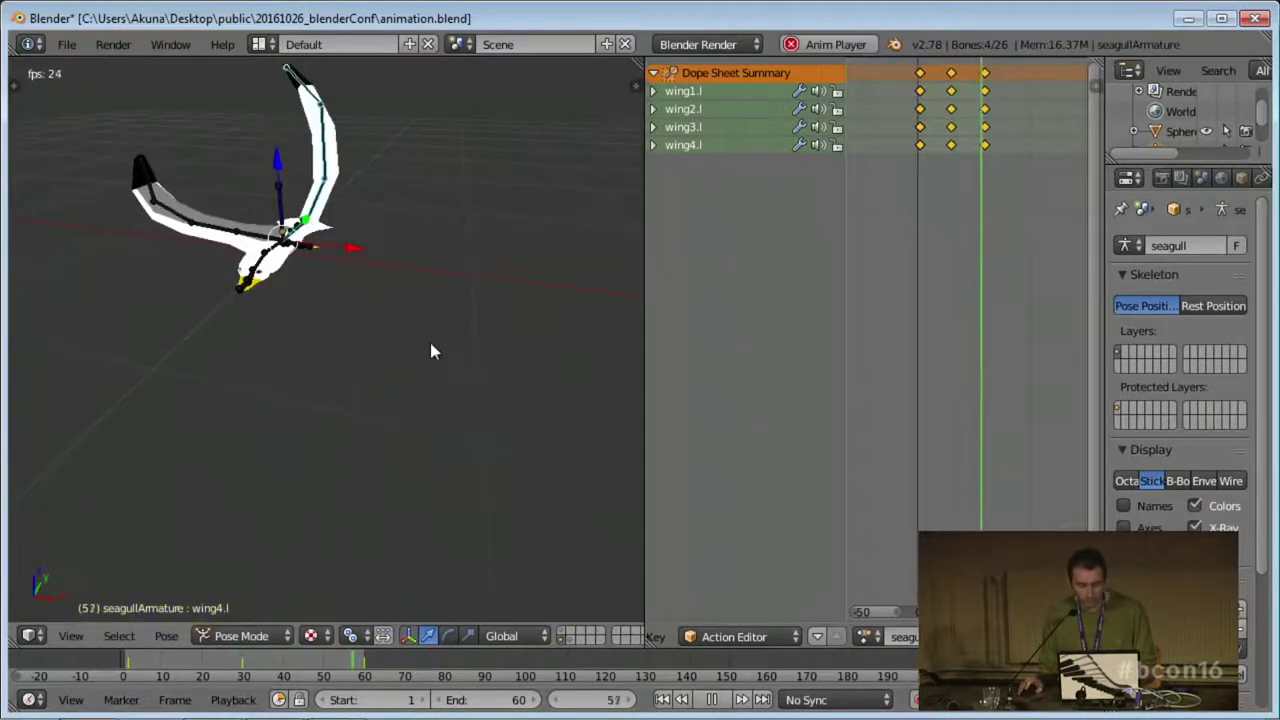
pyautogui.scroll(4, 420, 390)
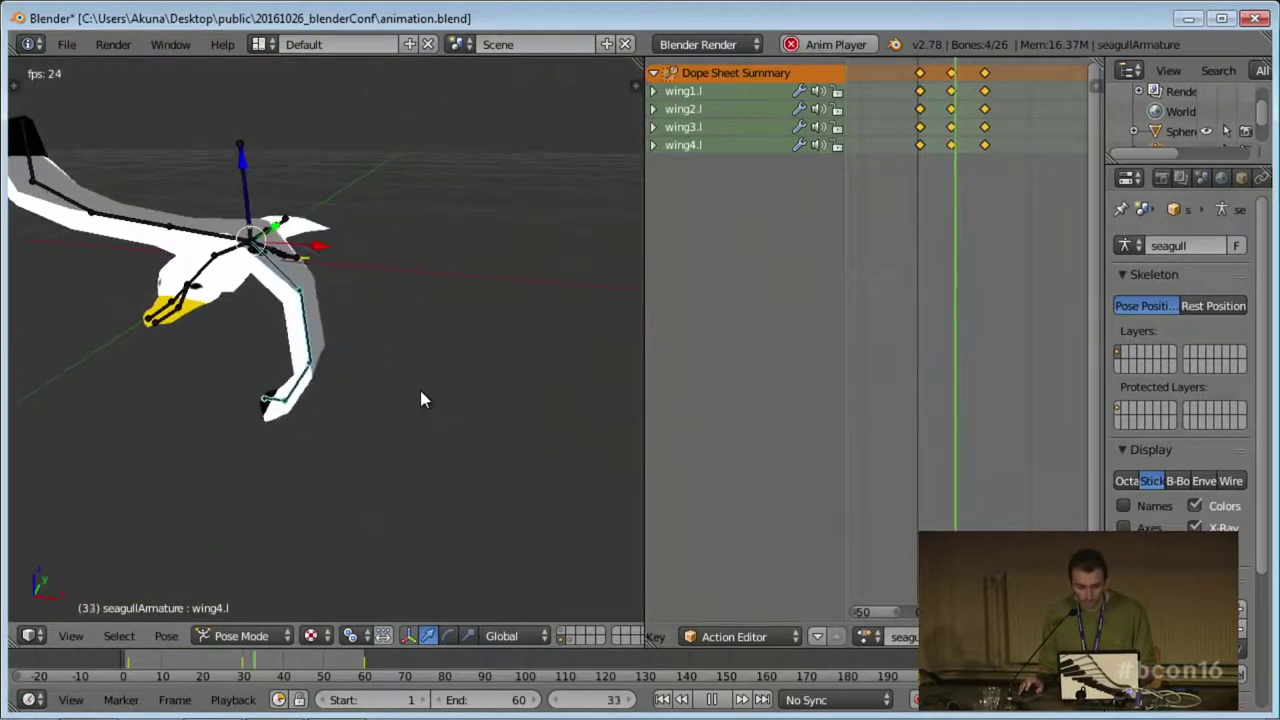
pyautogui.click(709, 700)
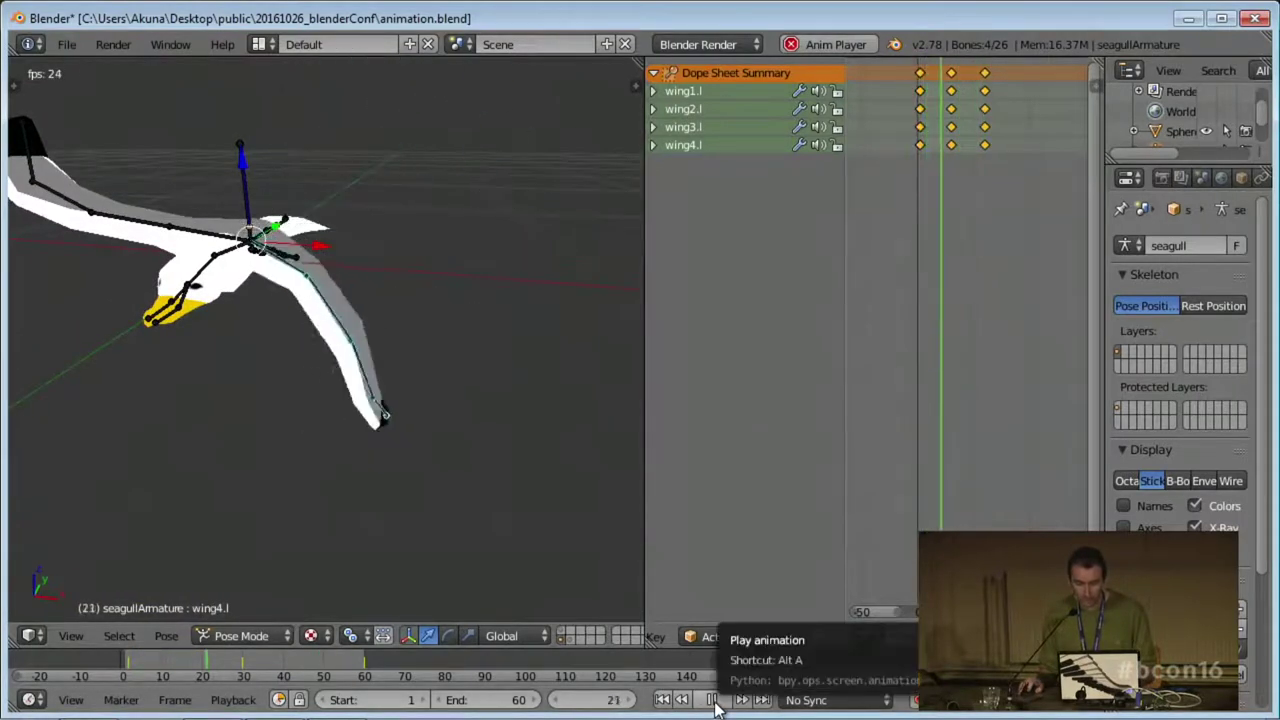
pyautogui.moveTo(466, 455); pyautogui.dragTo(426, 457, button='middle')
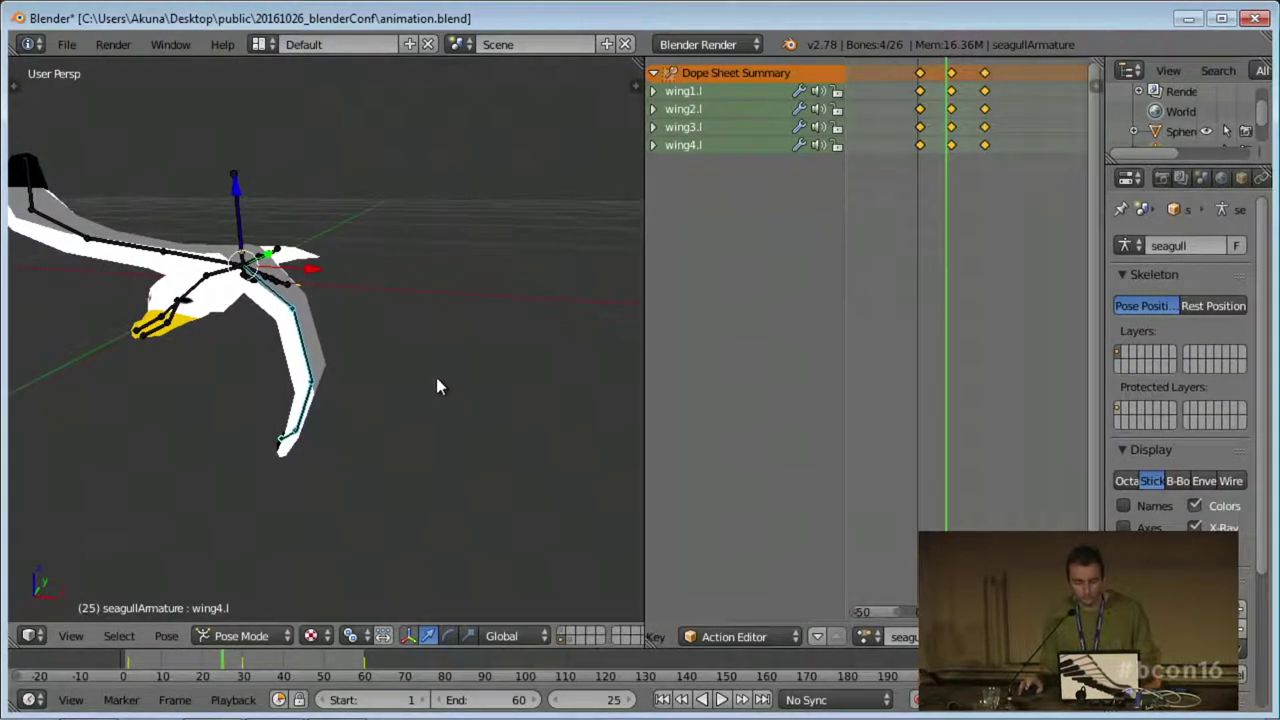
# Move all keyframes of wing2.l, wing3.l and wing4.l forward in time by about 9 frames.
pyautogui.click(921, 145)
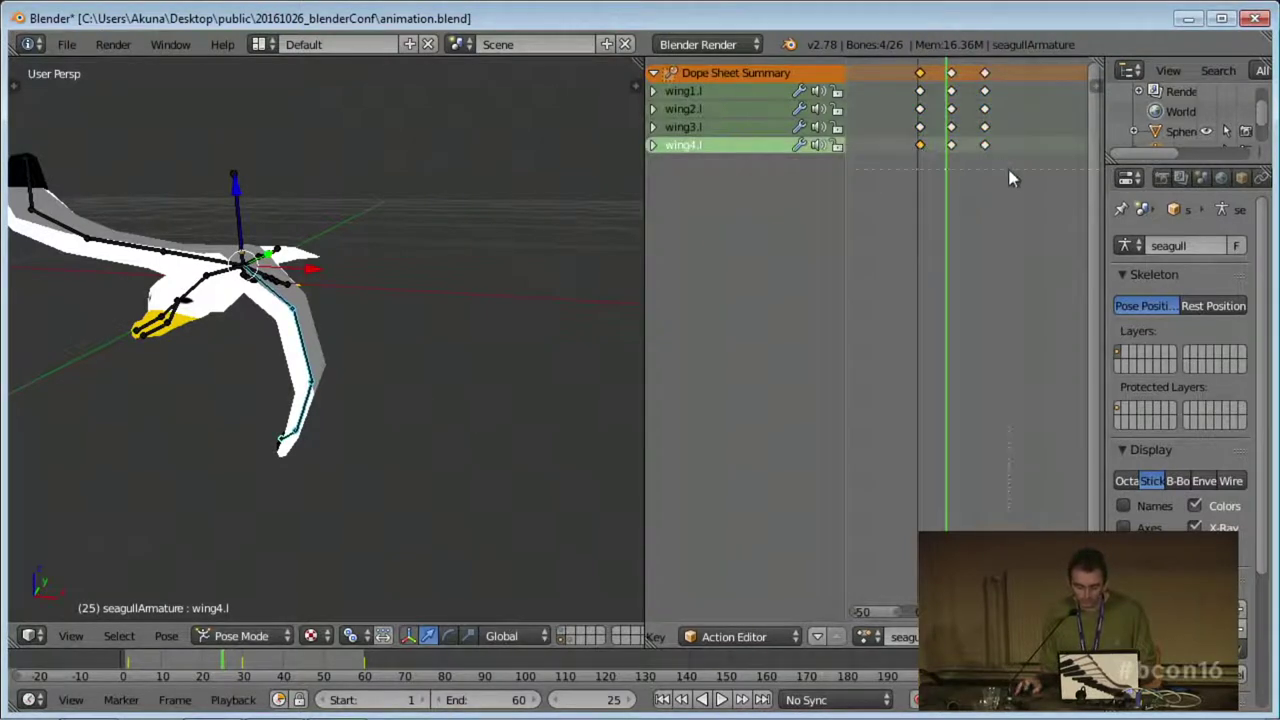
pyautogui.click(920, 158)
pyautogui.press('b')
pyautogui.moveTo(1007, 176); pyautogui.dragTo(914, 120)
pyautogui.hotkey('alt', 'a')
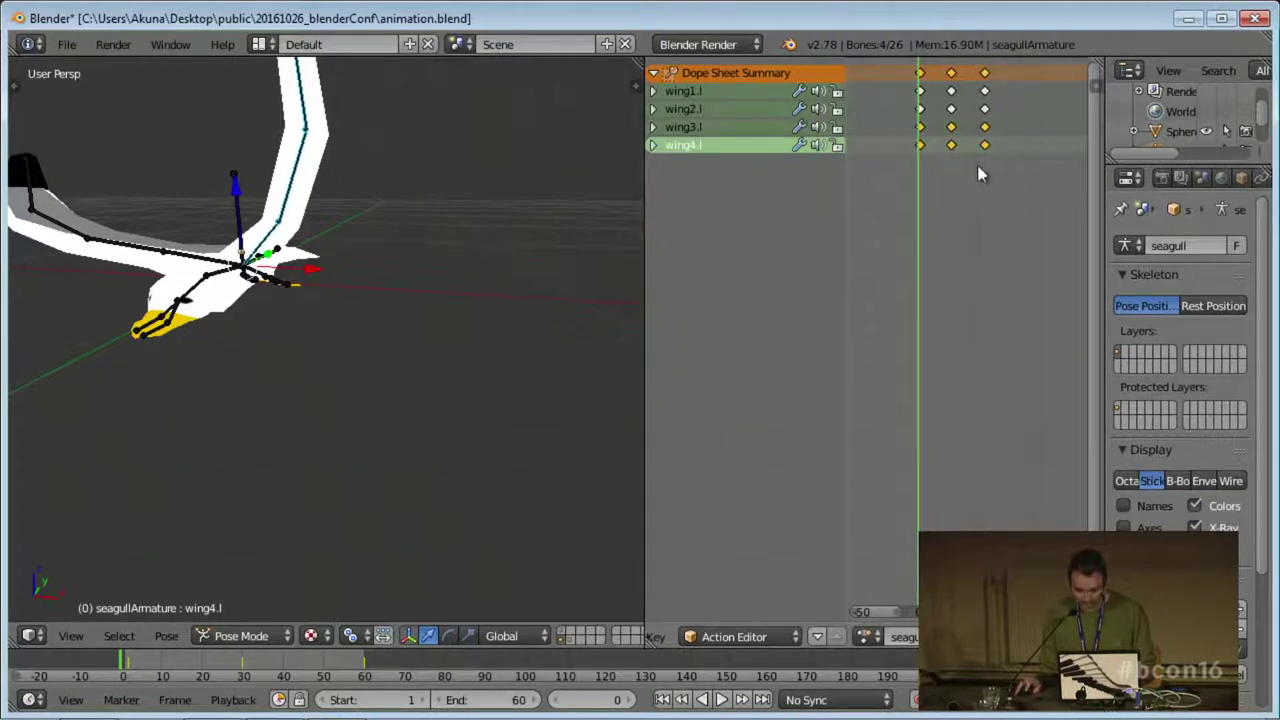
pyautogui.click(926, 142)
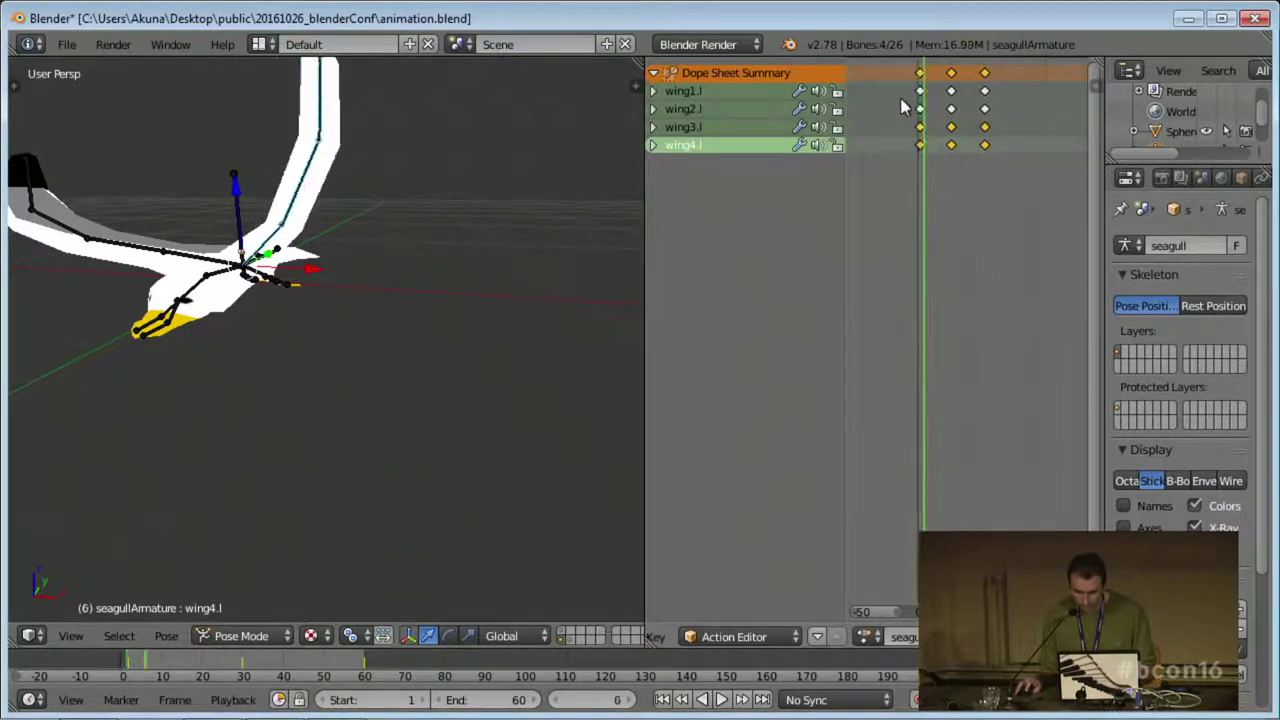
pyautogui.keyDown('shift'); pyautogui.rightClick(918, 109); pyautogui.keyUp('shift')
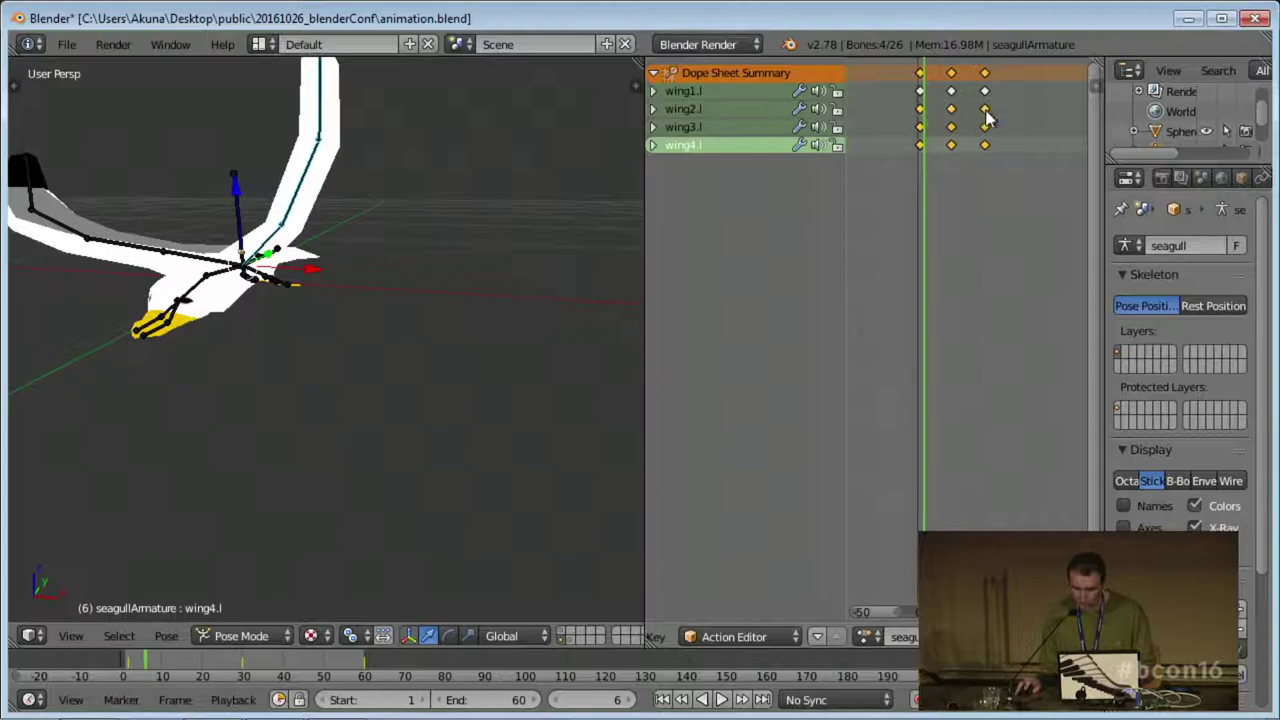
pyautogui.press('g')
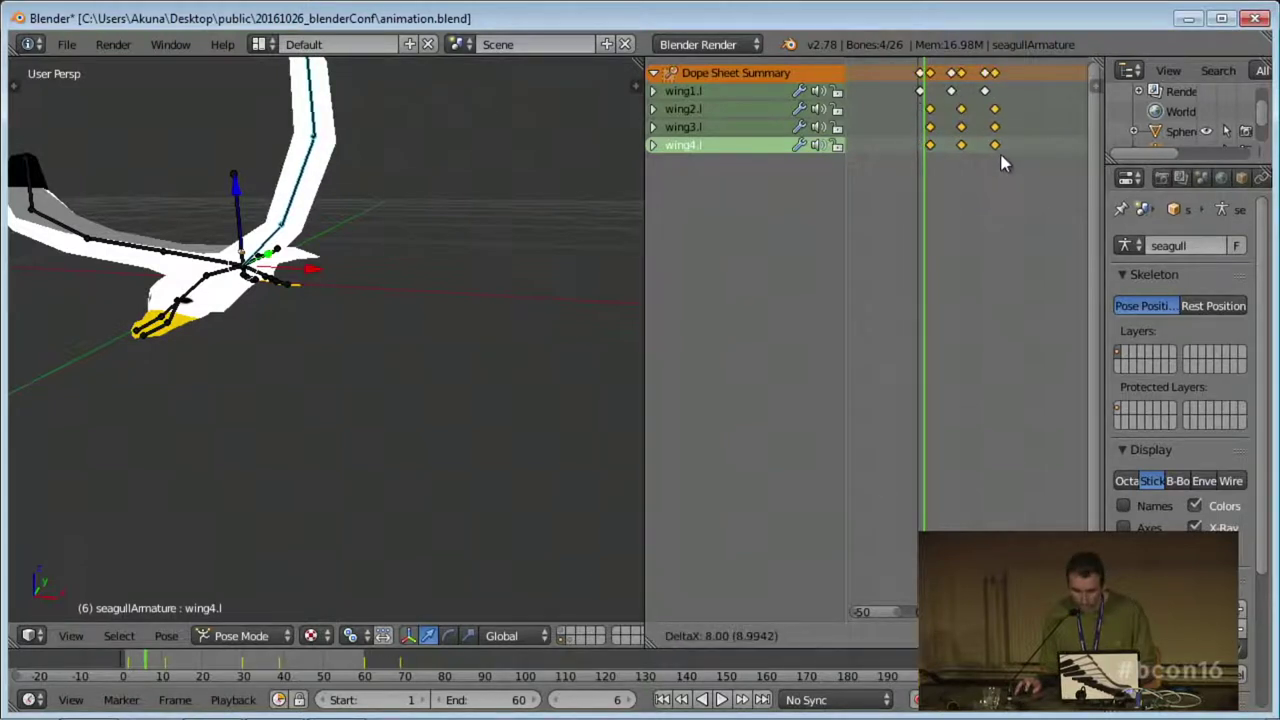
pyautogui.click(1003, 163)
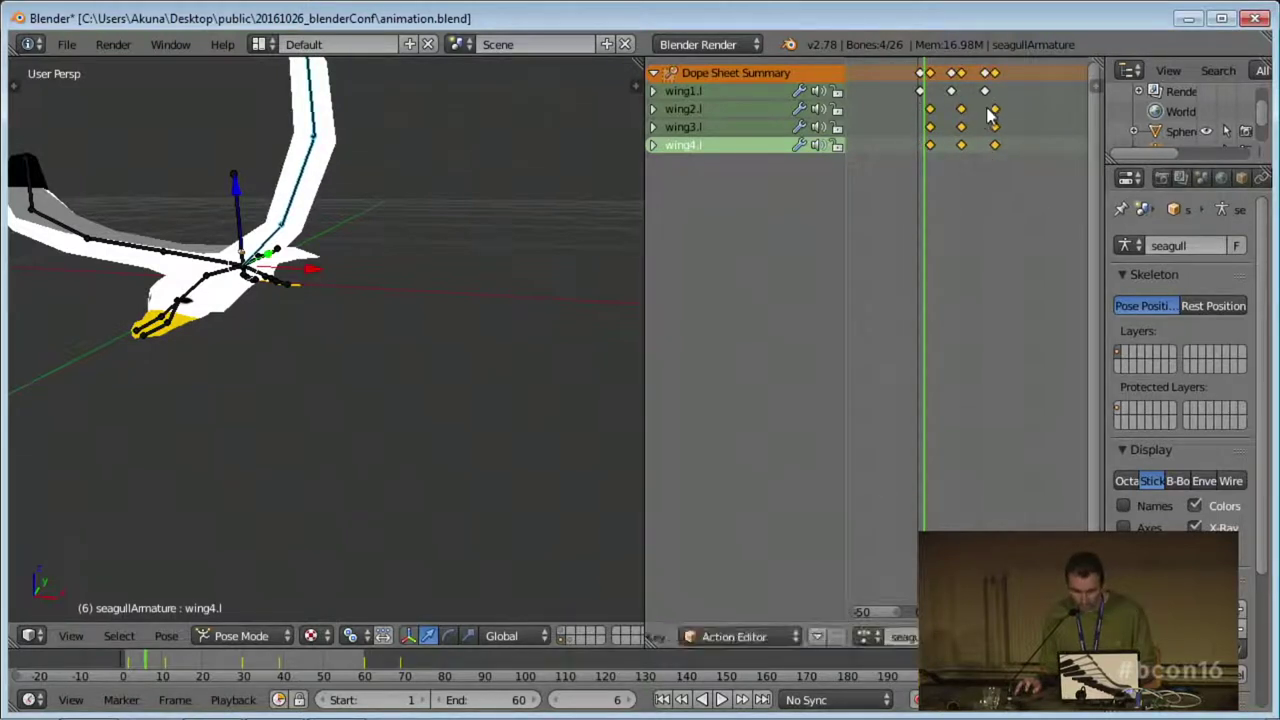
# Offset the keyframes of wing3.l and wing4.l further forward in time, behind those of wing2.l.
pyautogui.rightClick(994, 127)
pyautogui.keyDown('shift'); pyautogui.rightClick(961, 127); pyautogui.keyUp('shift')
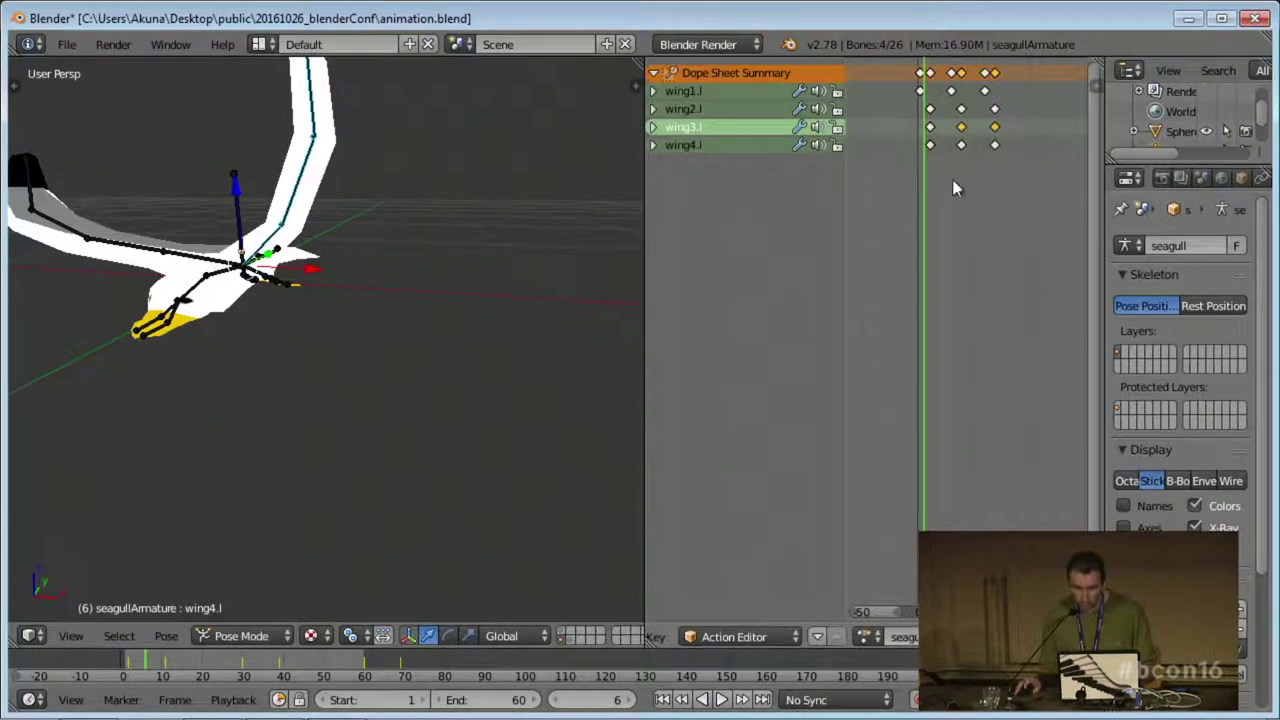
pyautogui.scroll(2, 952, 188)
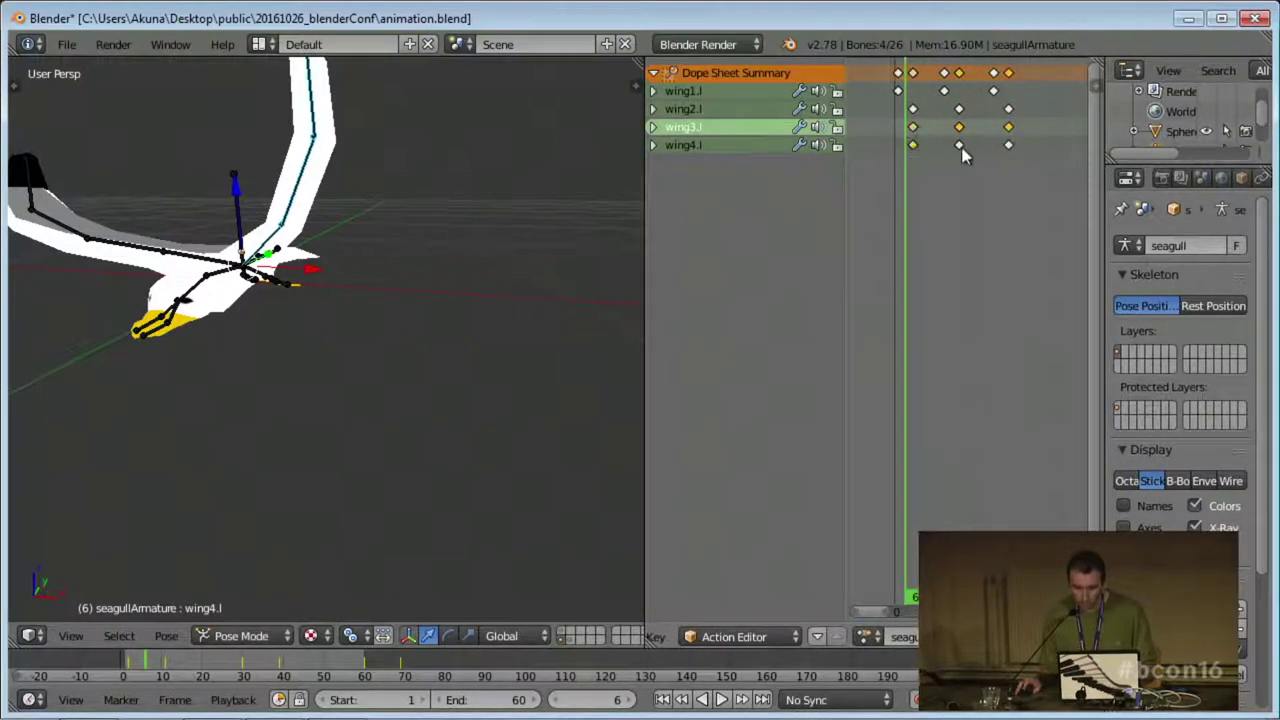
pyautogui.press('g')
pyautogui.click(1024, 190)
# Move all three keyframes of wing4.l about 6 frames later, so they trail those of wing3.l.
pyautogui.rightClick(926, 146)
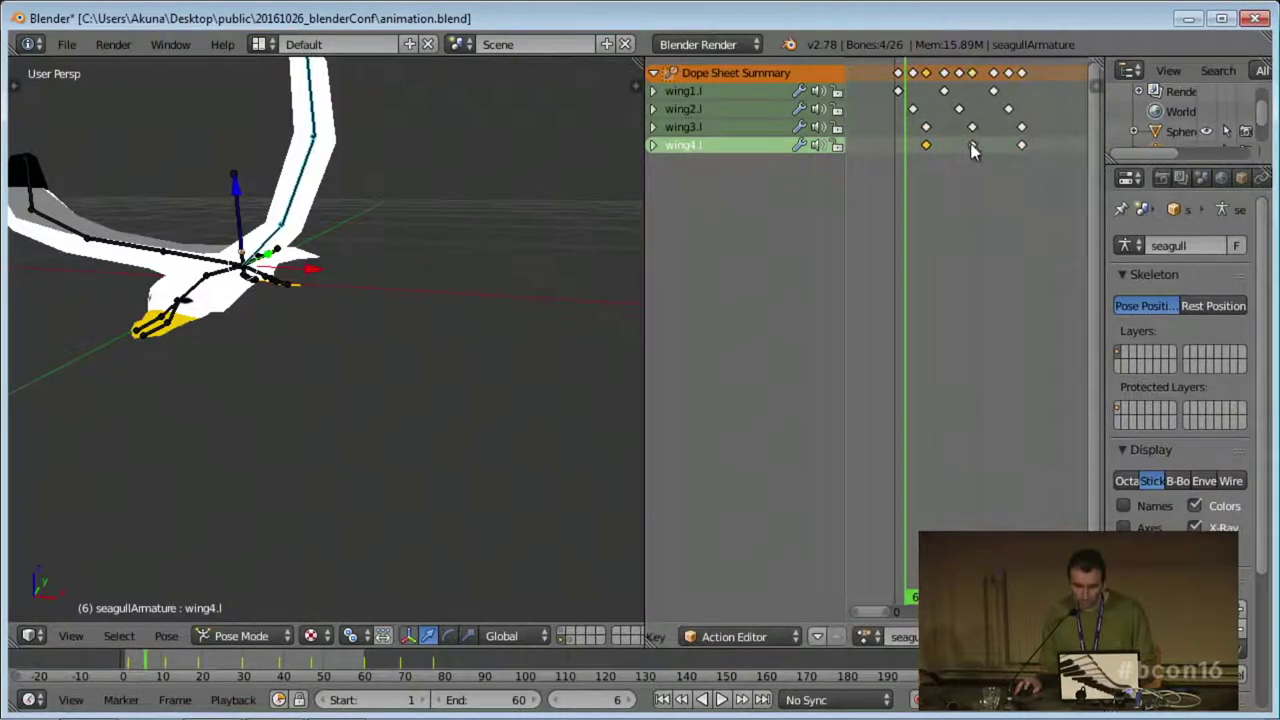
pyautogui.keyDown('shift'); pyautogui.rightClick(1022, 148); pyautogui.keyUp('shift')
pyautogui.press('g')
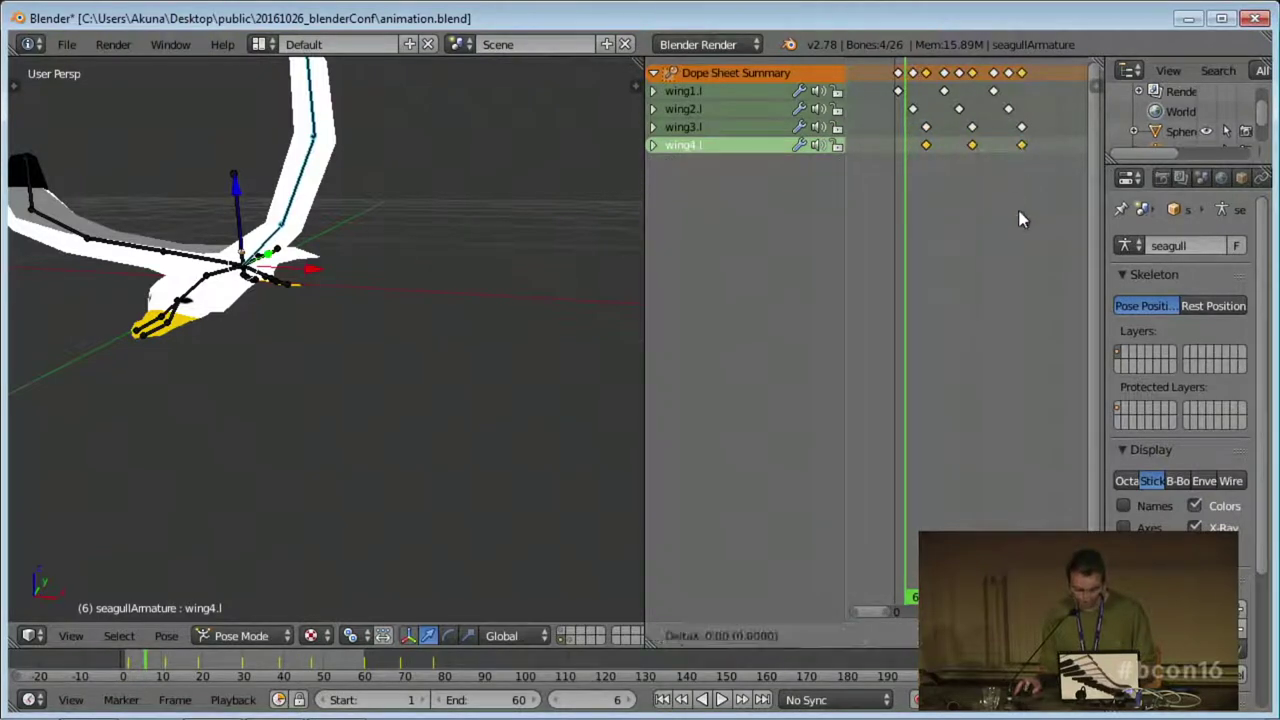
pyautogui.click(1029, 208)
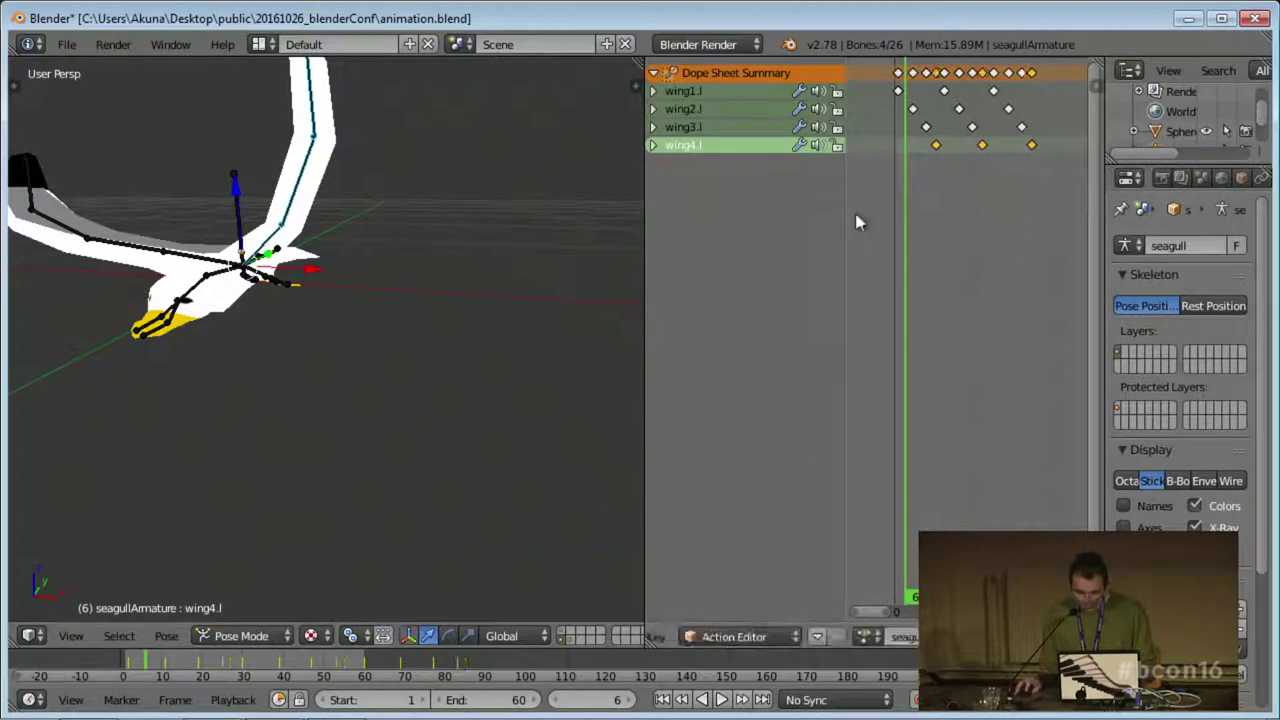
# Scrub through and play the staggered wing flap, view the seagull from the front, and stop playback.
pyautogui.moveTo(390, 513); pyautogui.dragTo(462, 430, button='middle')
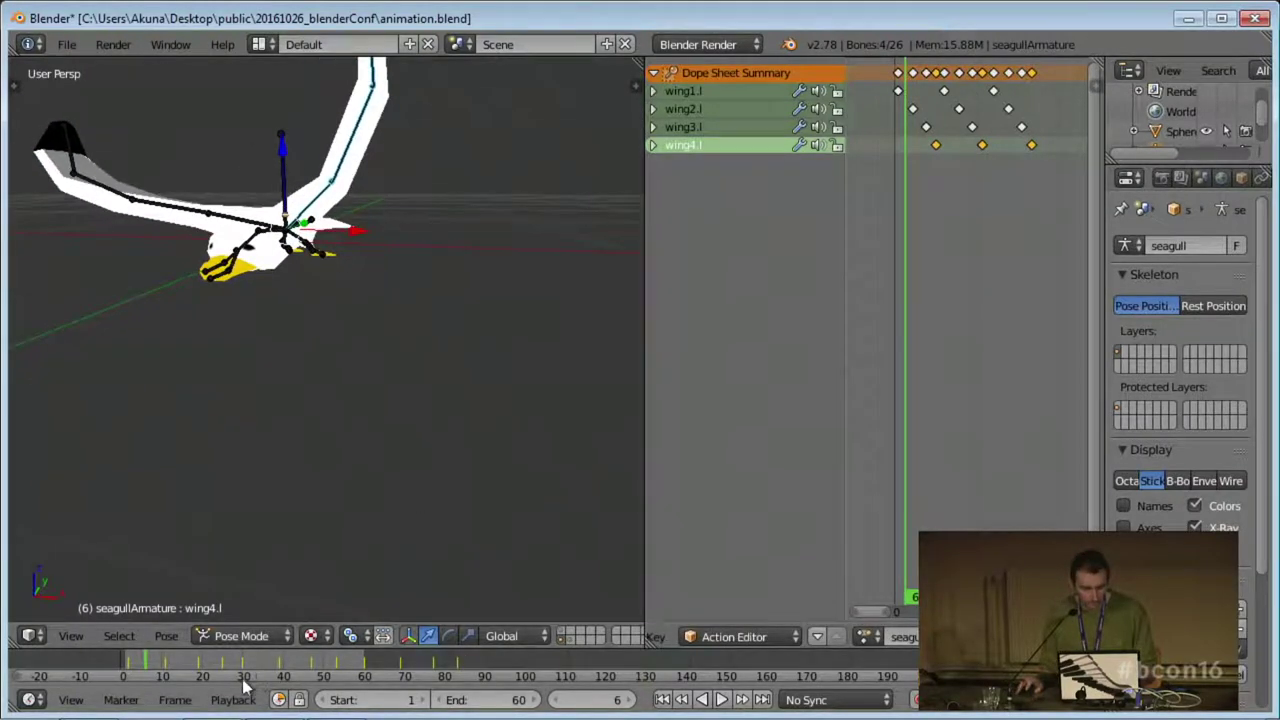
pyautogui.moveTo(120, 672); pyautogui.dragTo(163, 672, button='middle')
pyautogui.moveTo(182, 661)
pyautogui.mouseDown()
pyautogui.moveTo(170, 660)
pyautogui.moveTo(384, 653)
pyautogui.moveTo(222, 668)
pyautogui.moveTo(386, 690)
pyautogui.mouseUp()
pyautogui.click(716, 696)
pyautogui.keyDown('shift'); pyautogui.moveTo(428, 322); pyautogui.dragTo(418, 464, button='middle'); pyautogui.keyUp('shift')
pyautogui.moveTo(392, 249); pyautogui.dragTo(406, 218, button='middle')
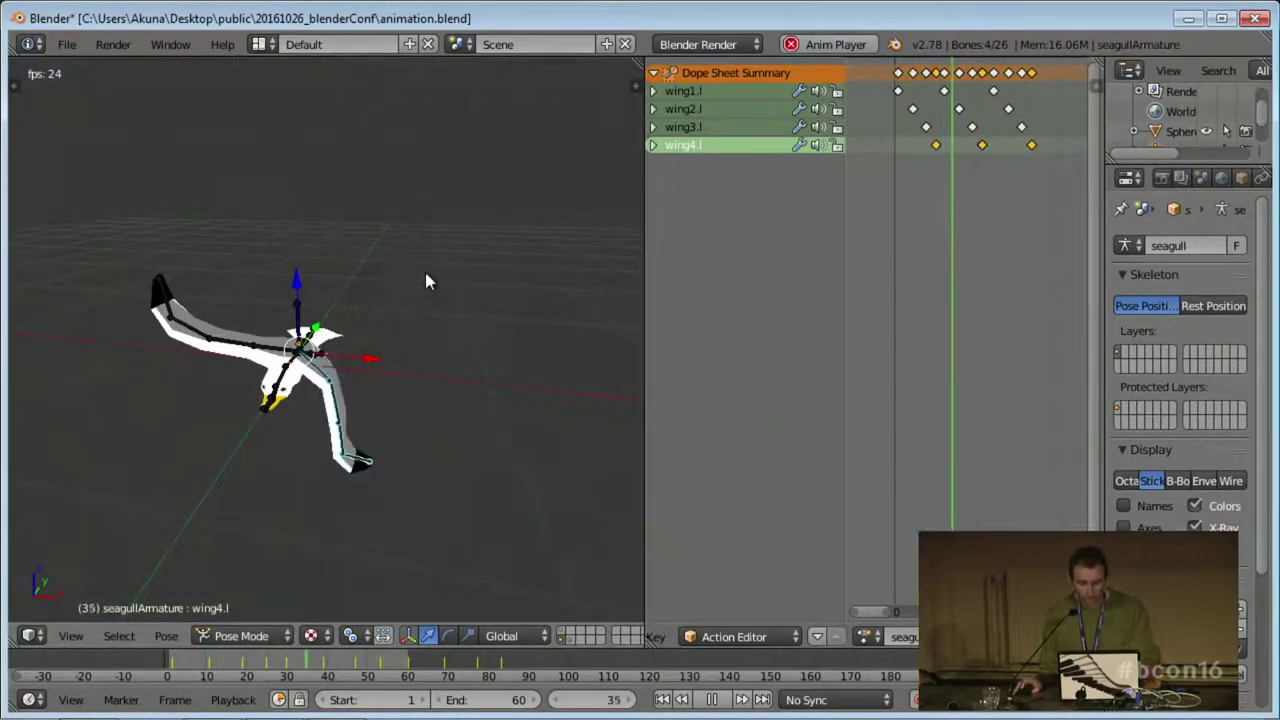
pyautogui.click(709, 700)
# Switch the Dope Sheet area to the Graph Editor to display the wing bones' curves.
pyautogui.scroll(5, 710, 637)
pyautogui.scroll(3, 709, 637)
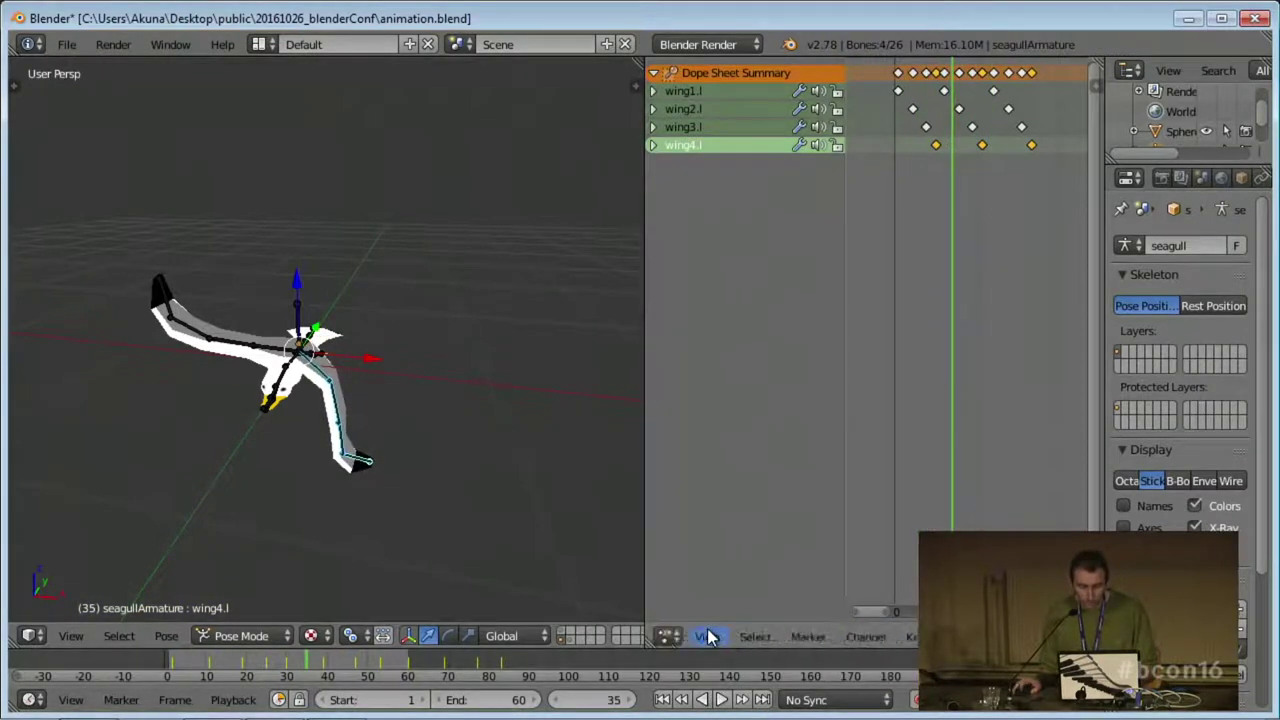
pyautogui.click(678, 640)
pyautogui.click(677, 641)
pyautogui.click(669, 636)
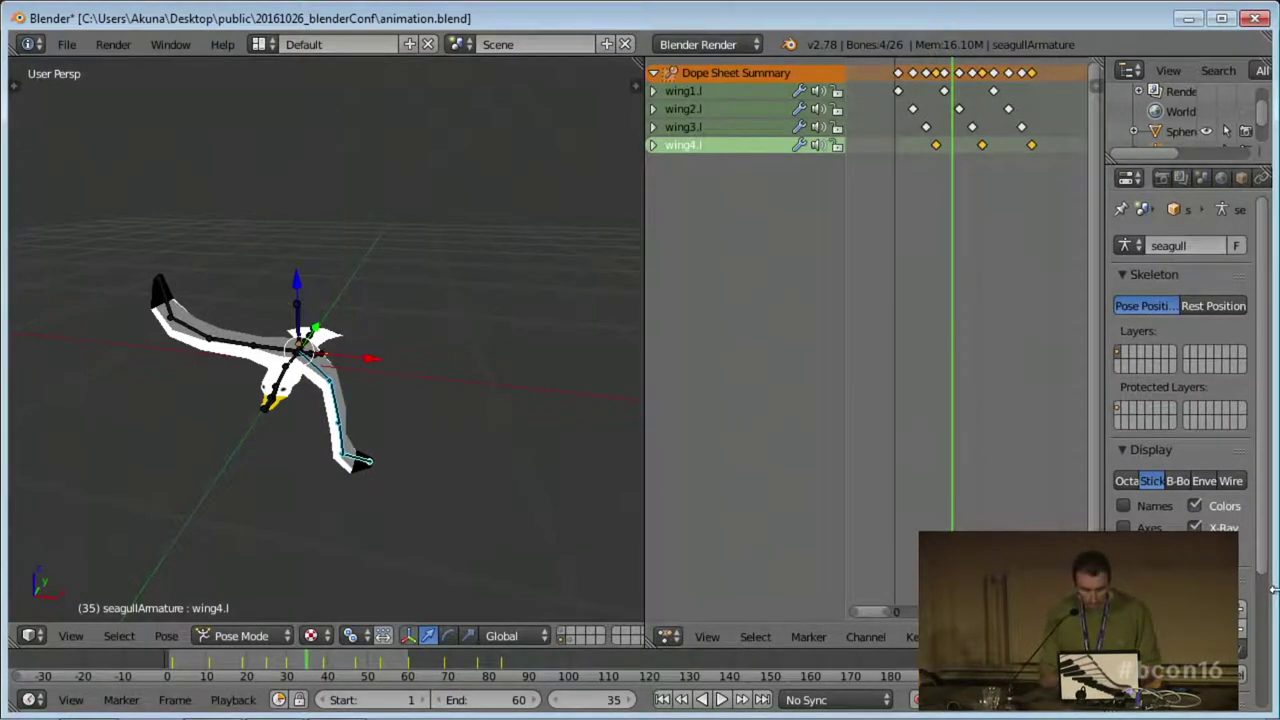
pyautogui.click(669, 636)
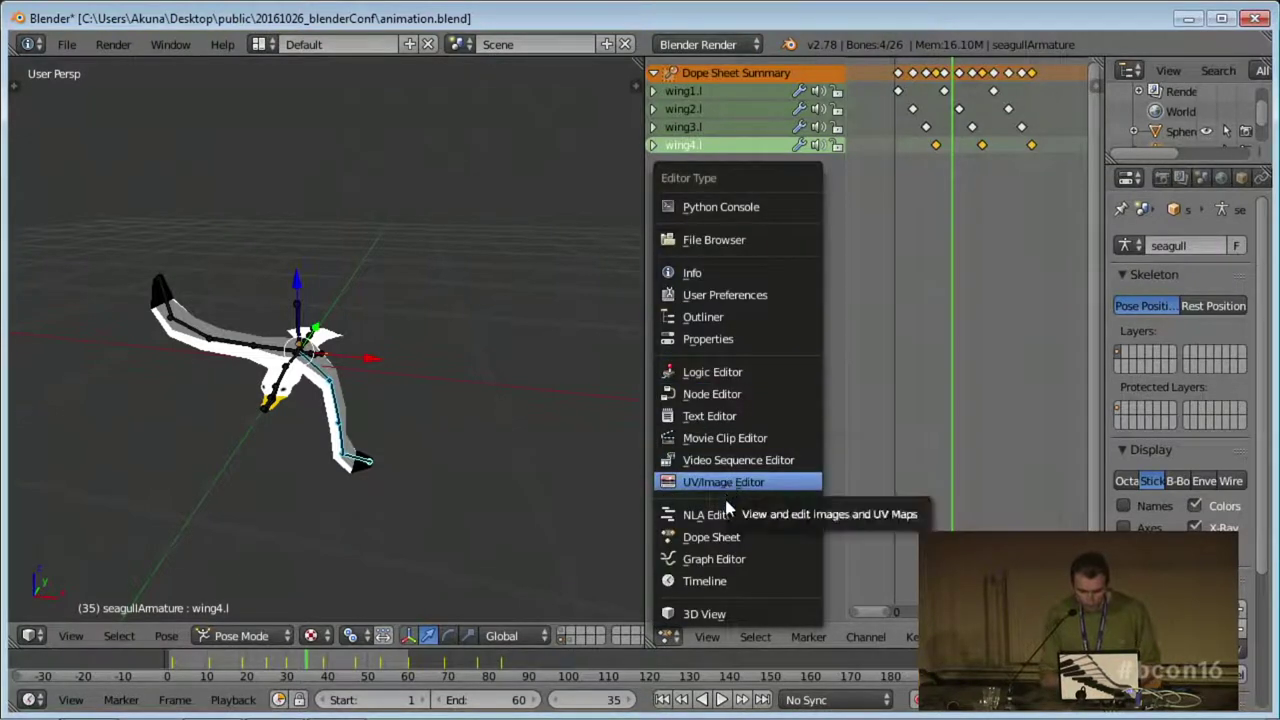
pyautogui.click(710, 559)
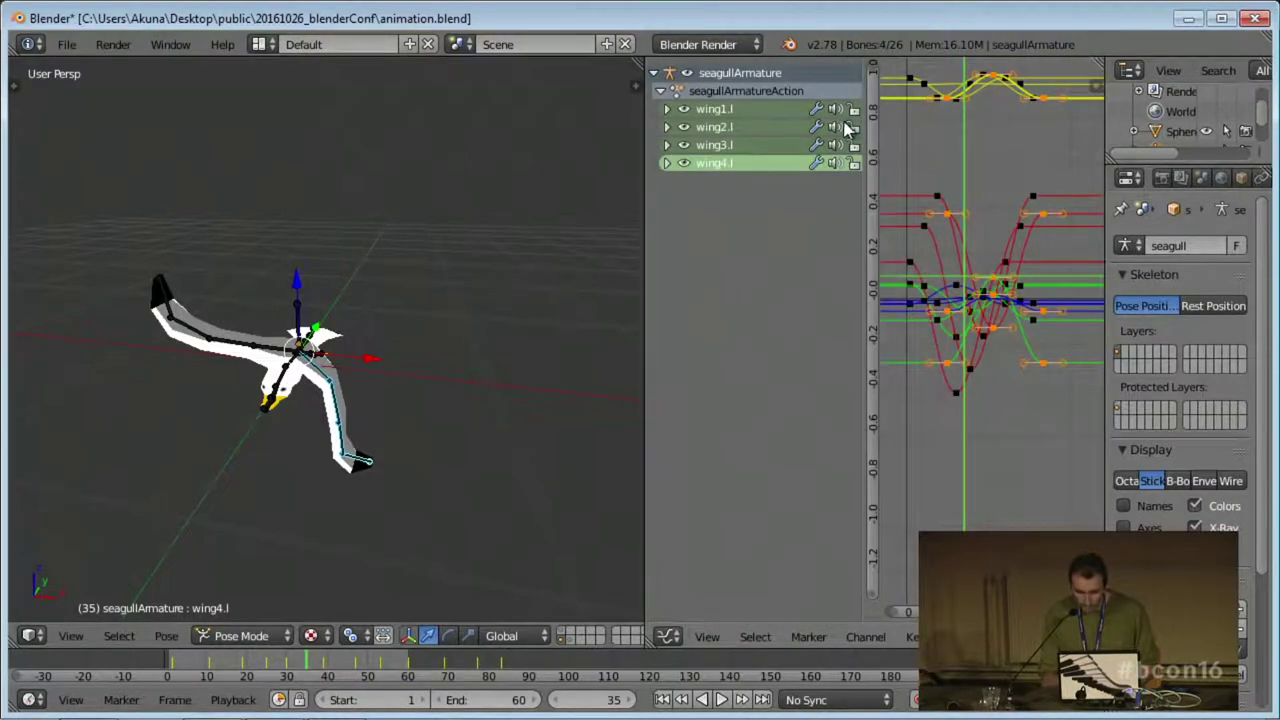
# Show only the wing2.l curves, play the animation, and scrub back to frame 1 to compare the curve with the motion.
pyautogui.click(685, 127)
pyautogui.click(685, 110)
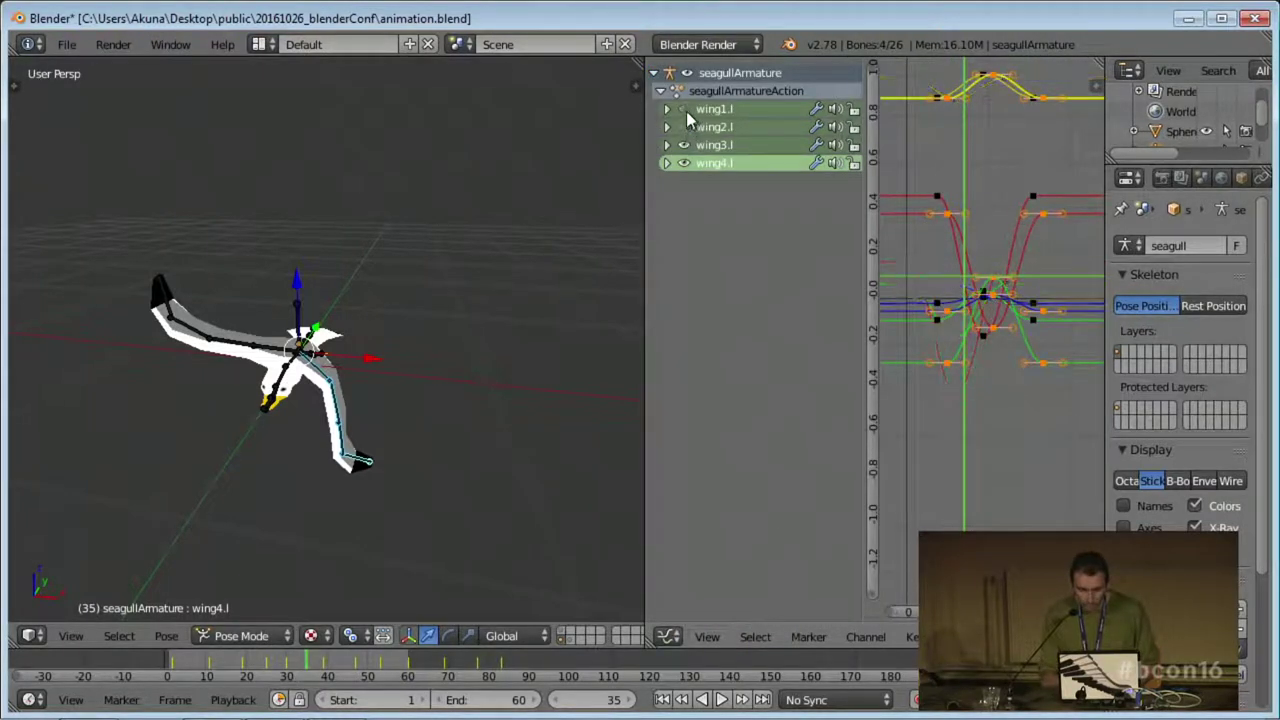
pyautogui.click(679, 164)
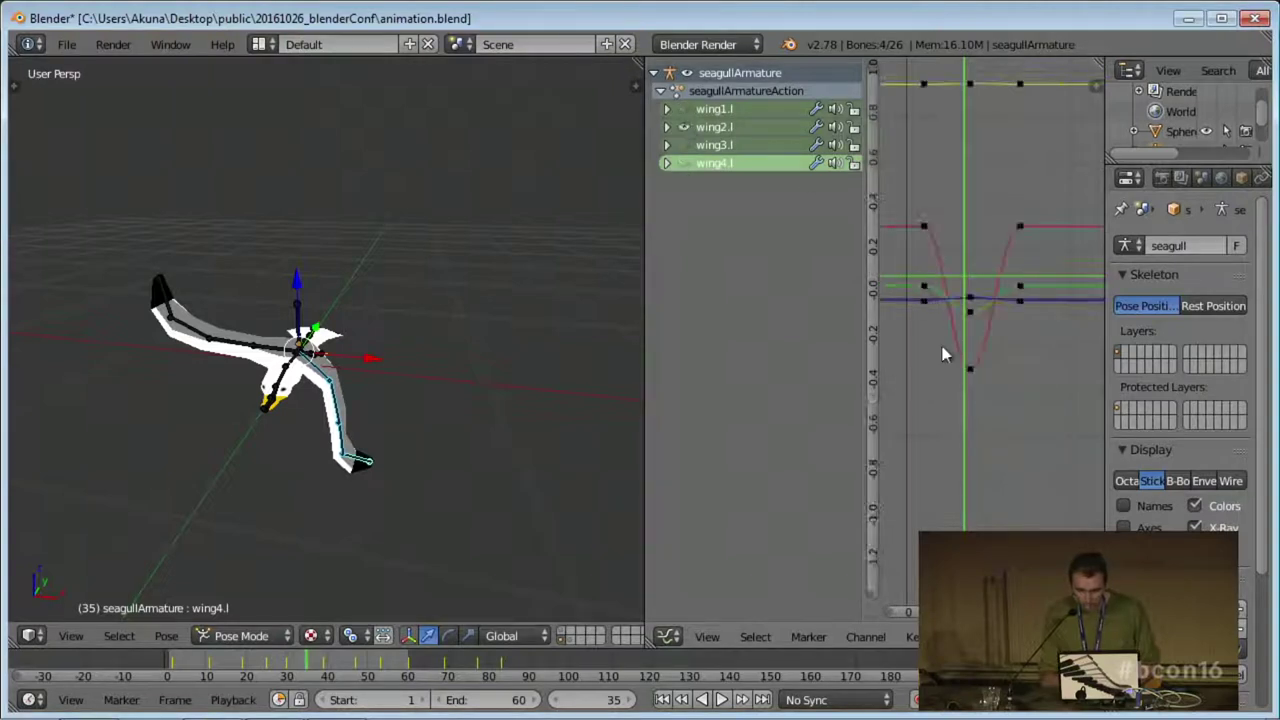
pyautogui.hotkey('alt', 'a')
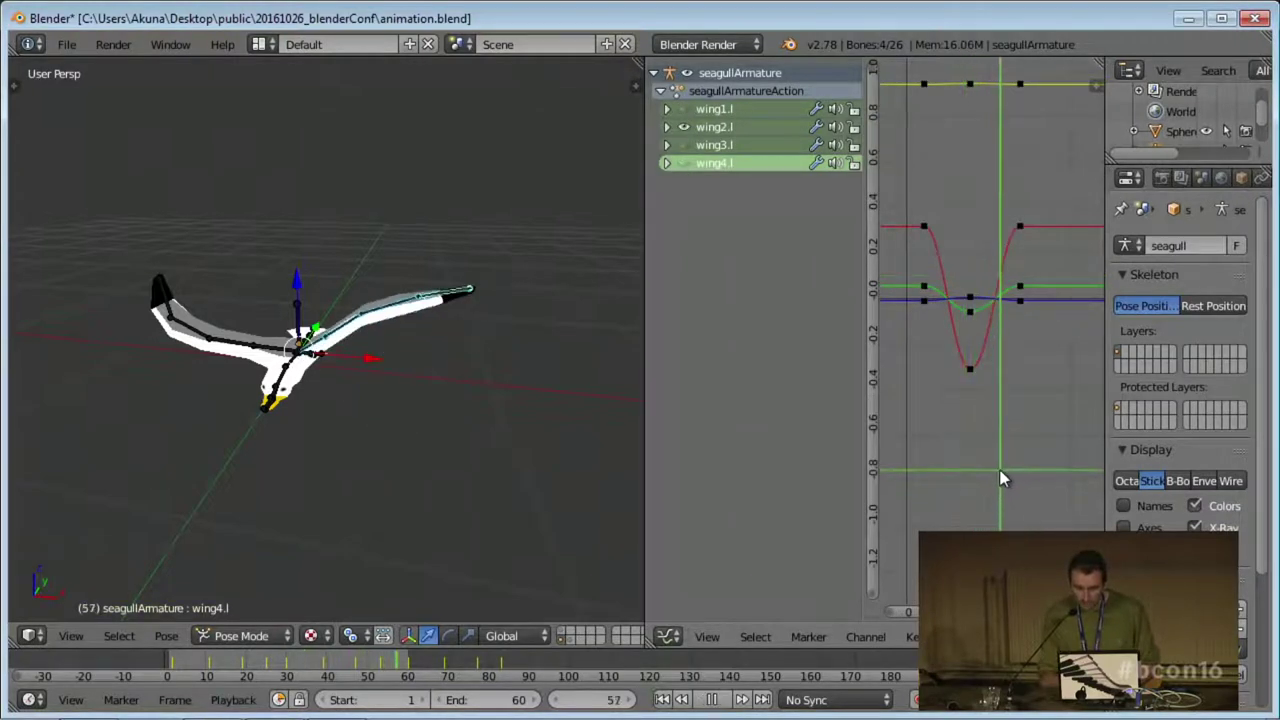
pyautogui.hotkey('alt', 'a')
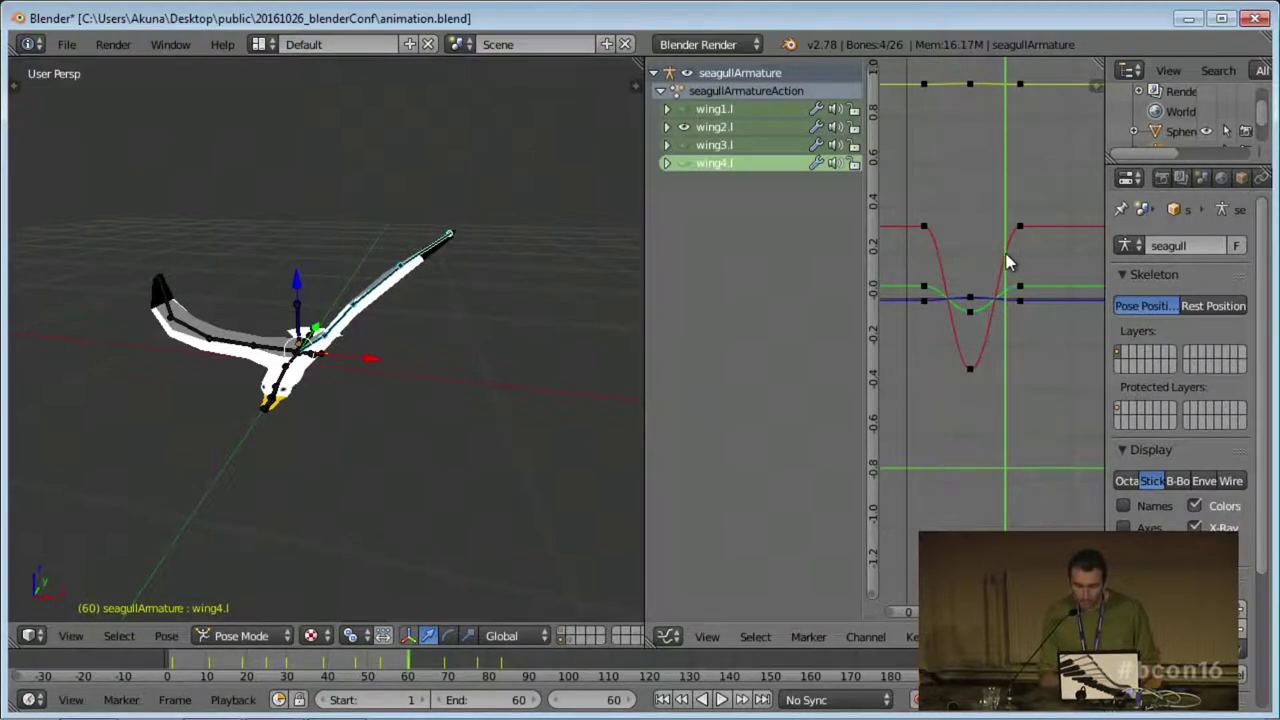
pyautogui.moveTo(1007, 262); pyautogui.dragTo(911, 272)
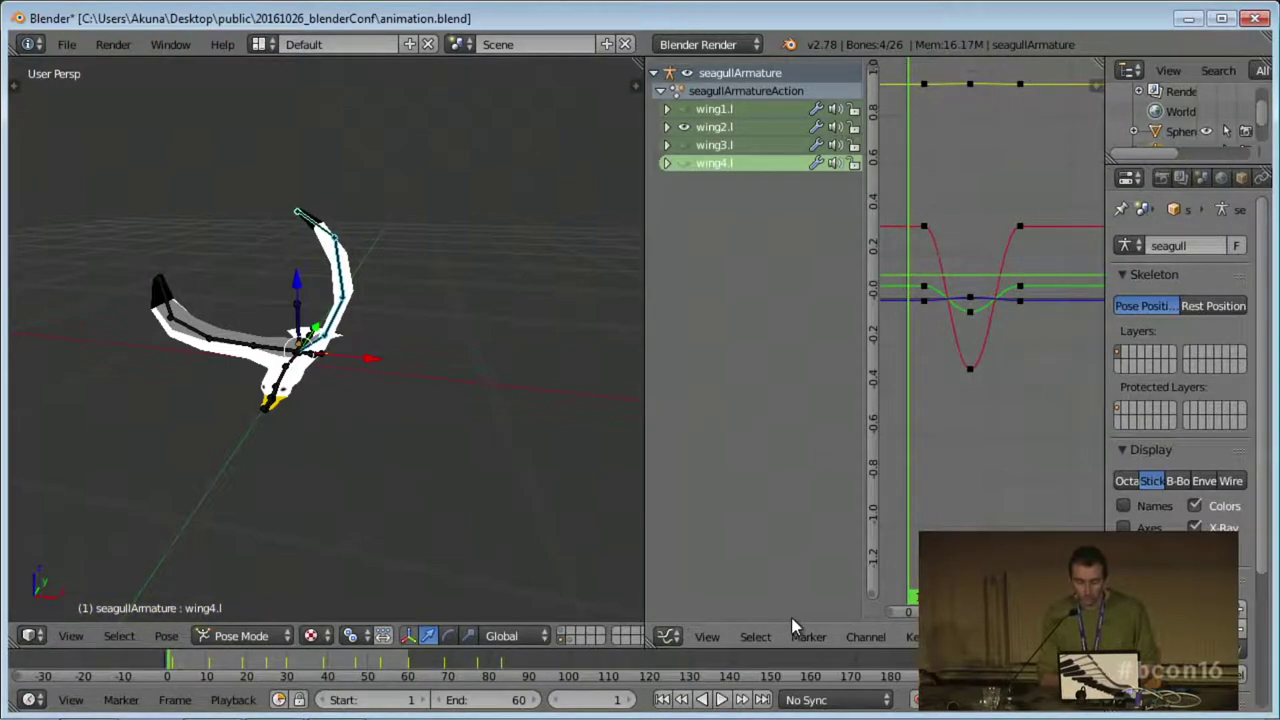
# Show the curves of all four wing bones again and select all their keyframes.
pyautogui.moveTo(686, 112); pyautogui.dragTo(684, 166)
pyautogui.press('a')
pyautogui.press('a')
# Make the selected wing curves cyclic with the Make Cyclic (F-Modifier) extrapolation, and play the looping flap.
pyautogui.click(865, 636)
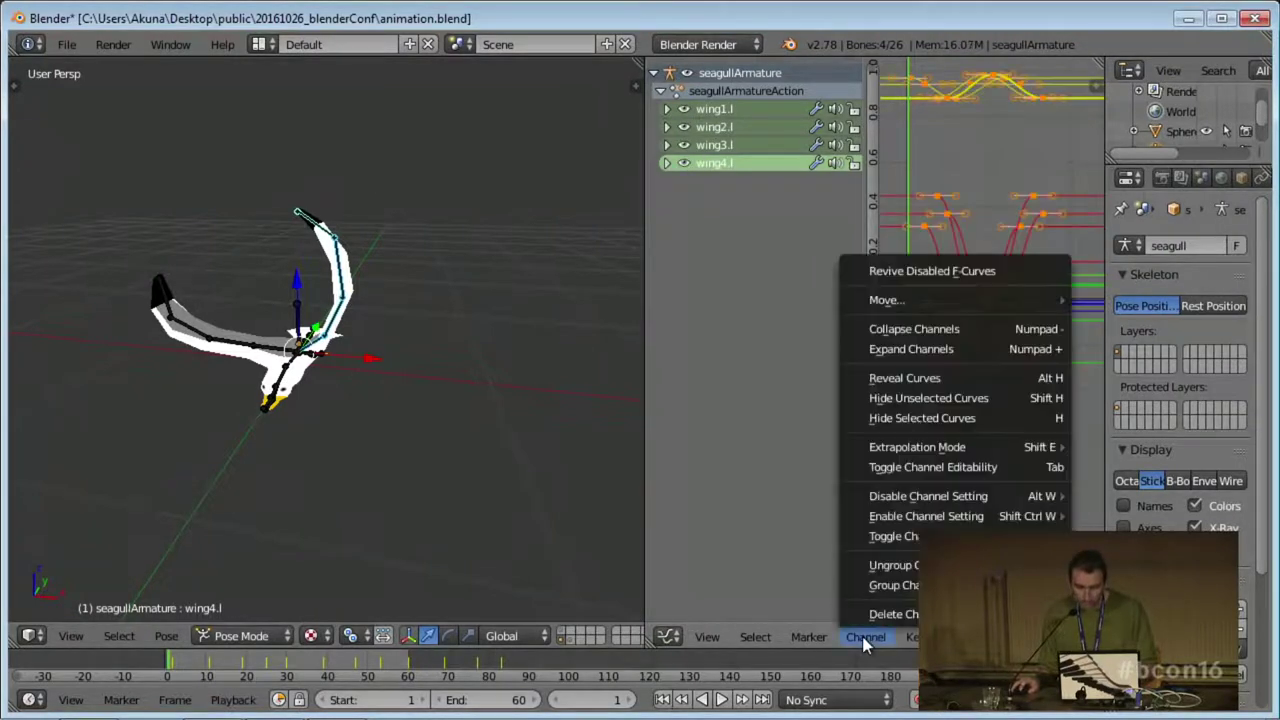
pyautogui.moveTo(985, 453)
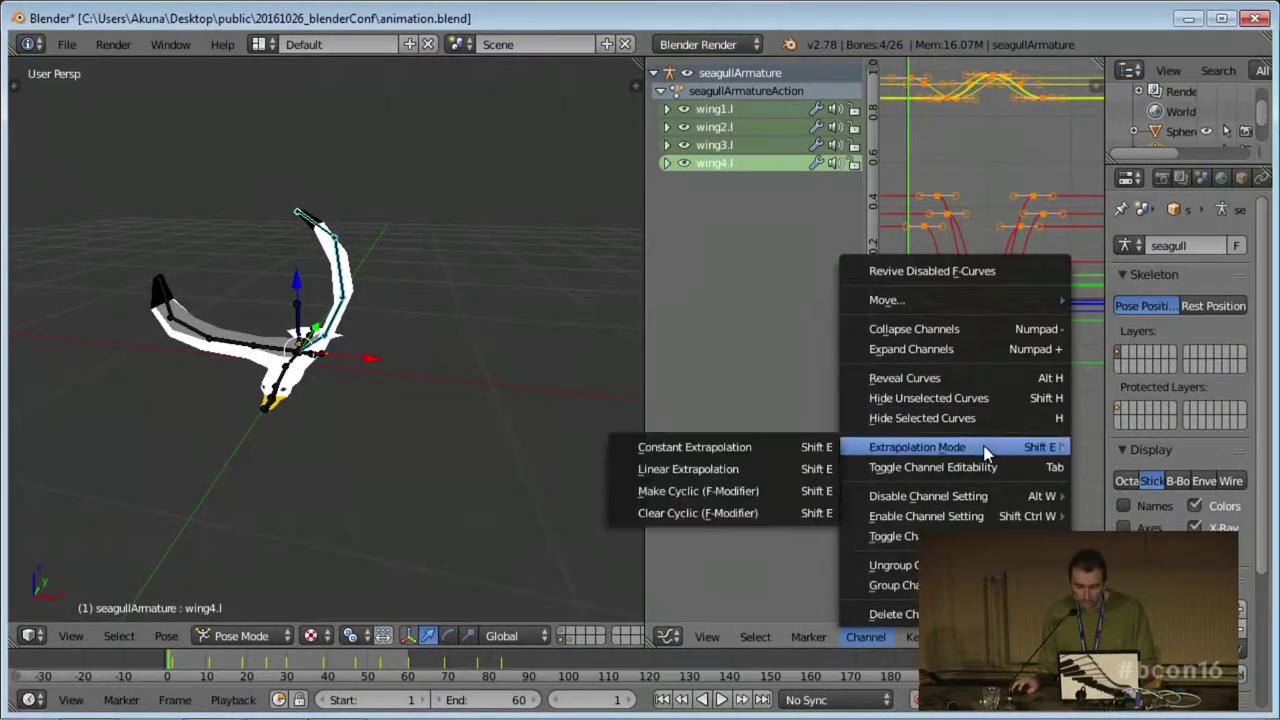
pyautogui.click(768, 491)
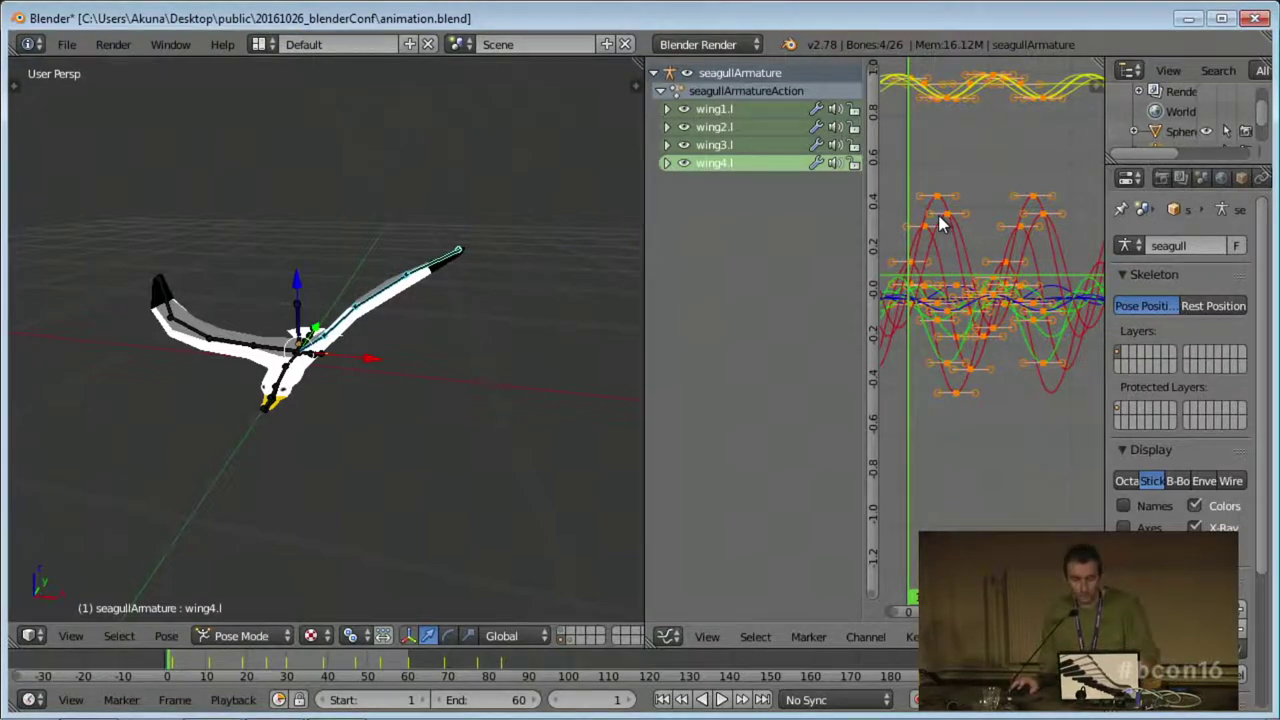
pyautogui.click(721, 699)
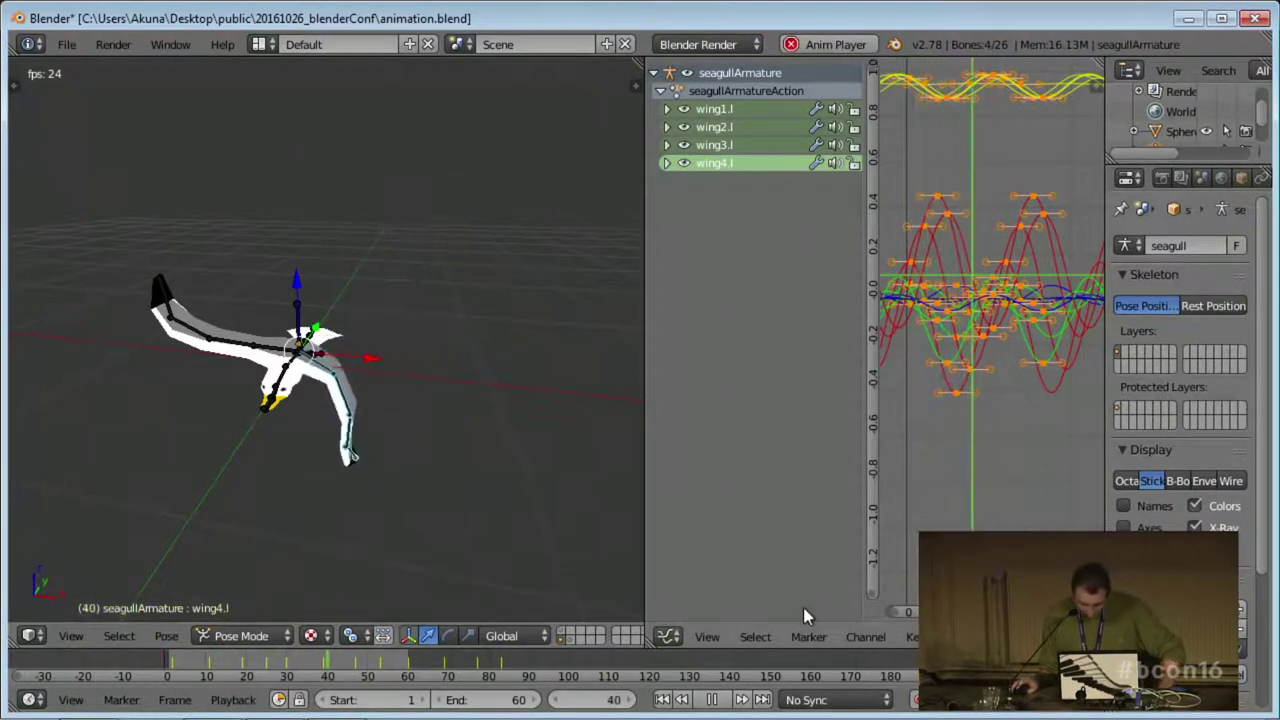
pyautogui.click(712, 701)
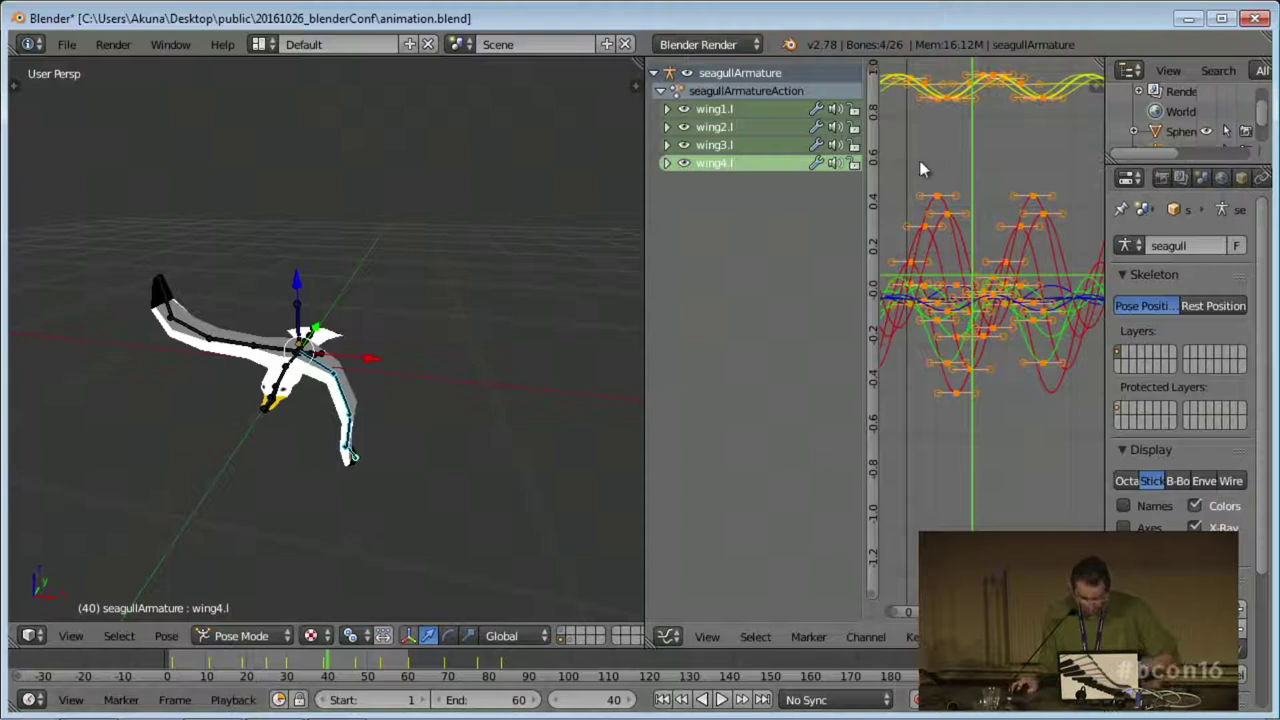
# Set the animation's start frame to 2 and play the loop to check its continuity.
pyautogui.click(172, 668)
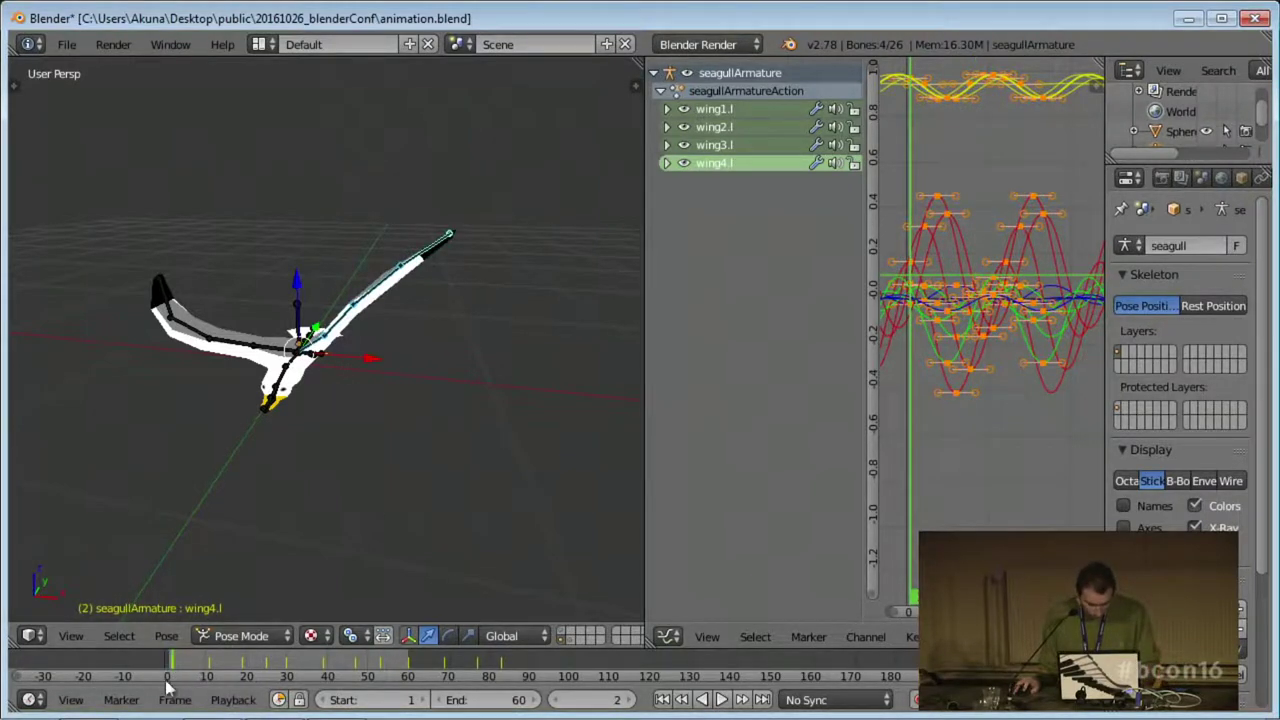
pyautogui.click(405, 700)
pyautogui.write('2')
pyautogui.press('Return')
pyautogui.click(721, 699)
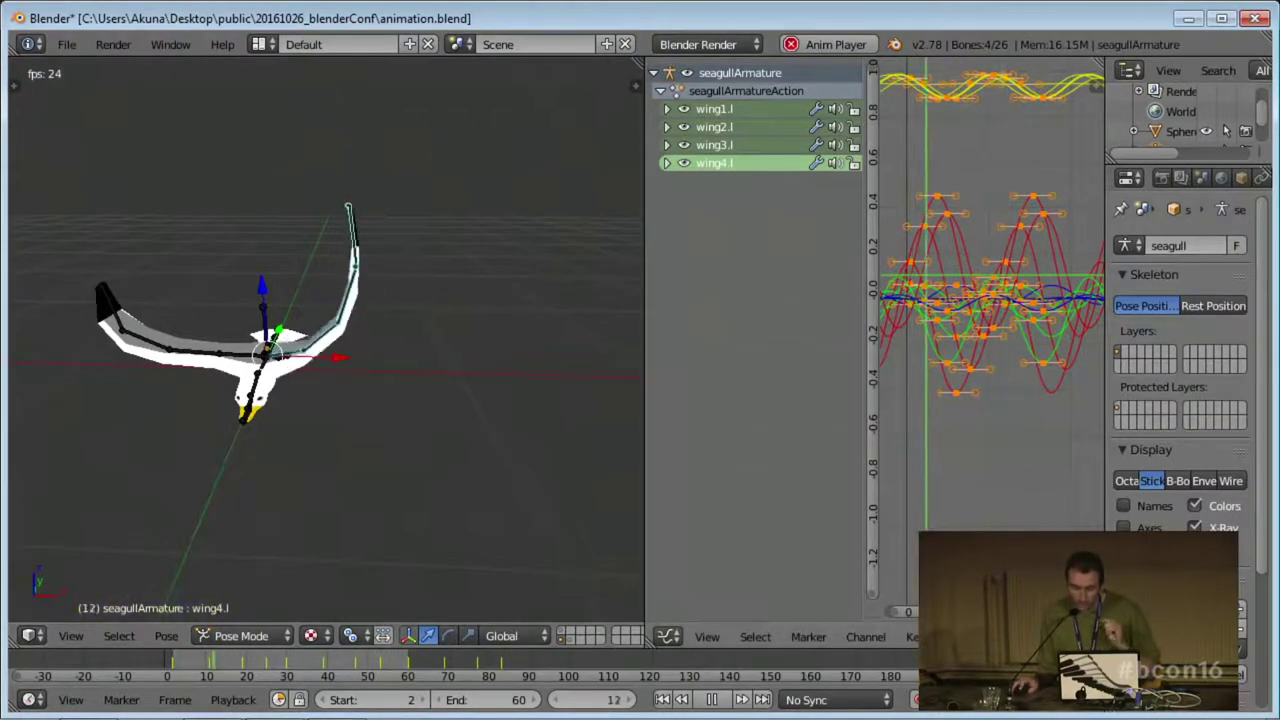
pyautogui.click(713, 701)
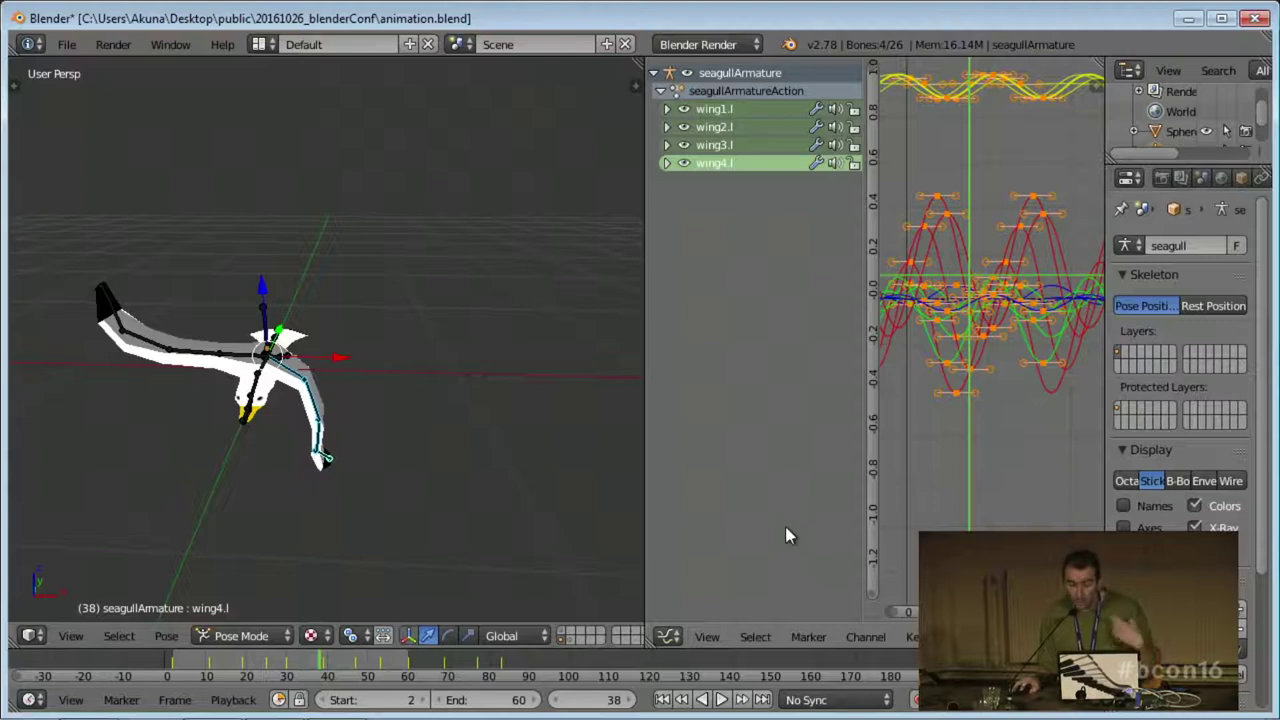
# Remove the cyclic extrapolation from the wing curves with Clear Cyclic (F-Modifier).
pyautogui.click(705, 638)
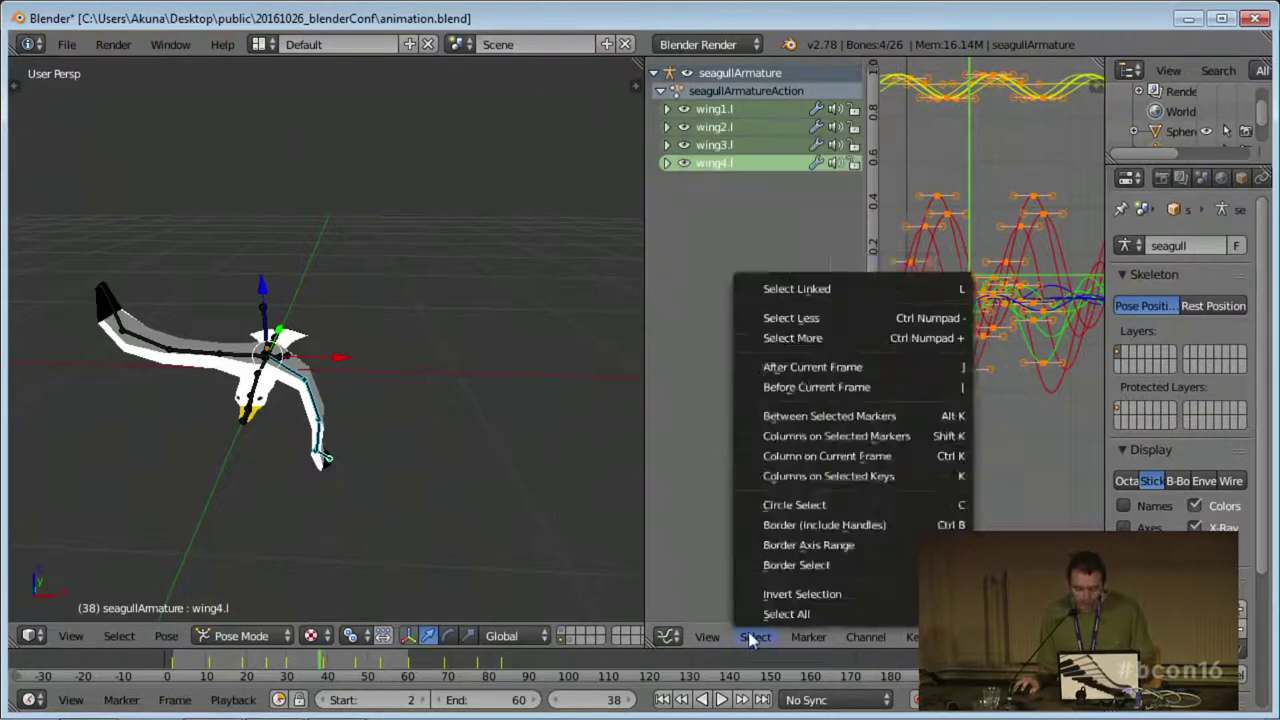
pyautogui.moveTo(866, 637)
pyautogui.moveTo(910, 451)
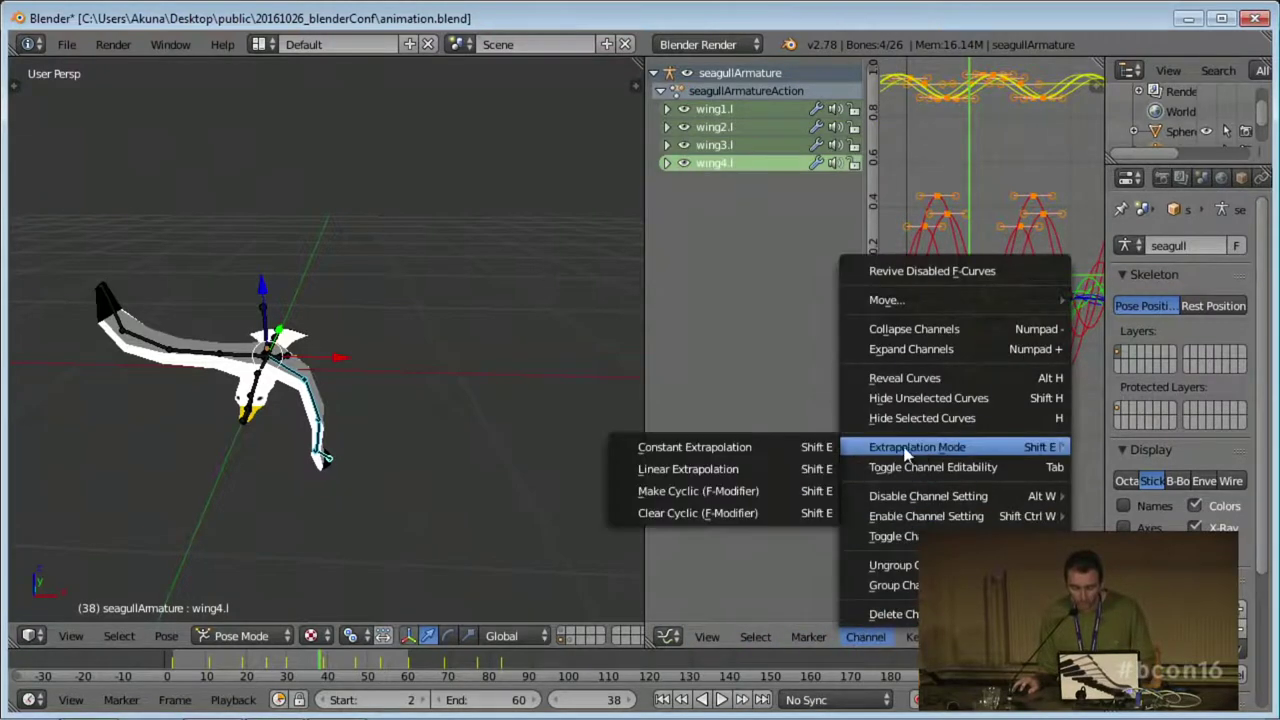
pyautogui.click(745, 515)
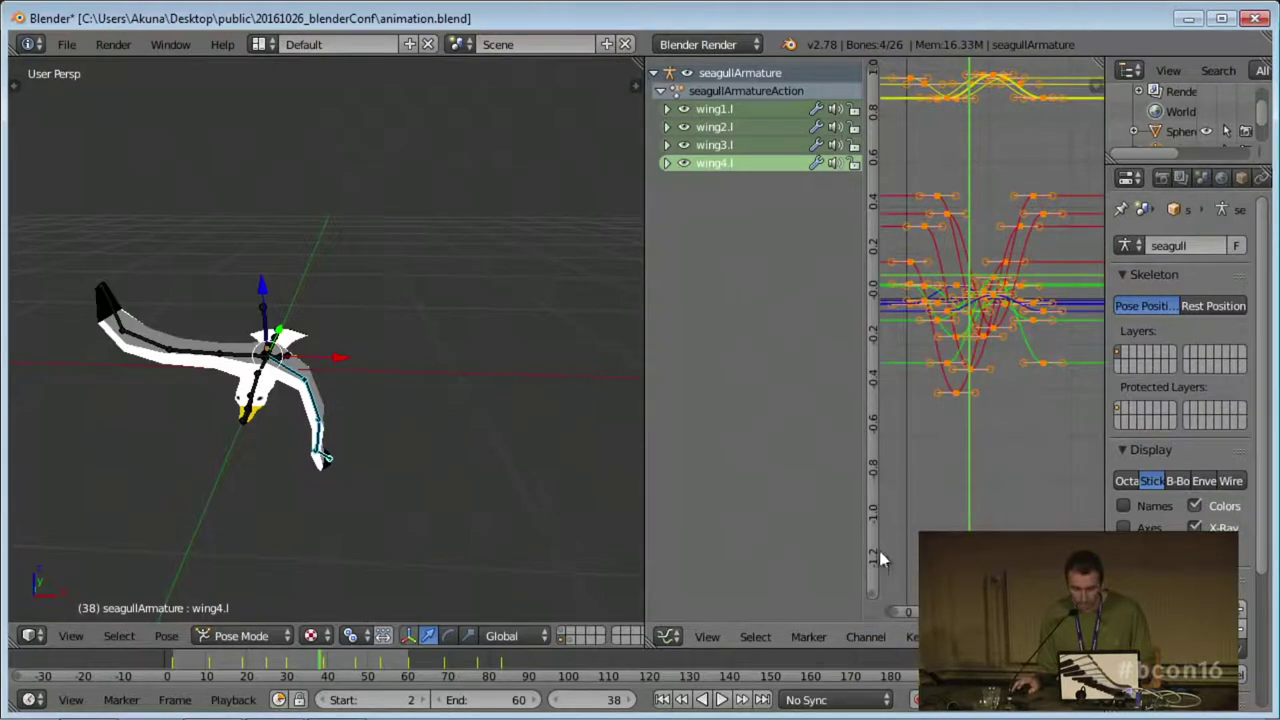
# Switch back to the Dope Sheet and duplicate all wing keyframes 59 frames later.
pyautogui.click(675, 648)
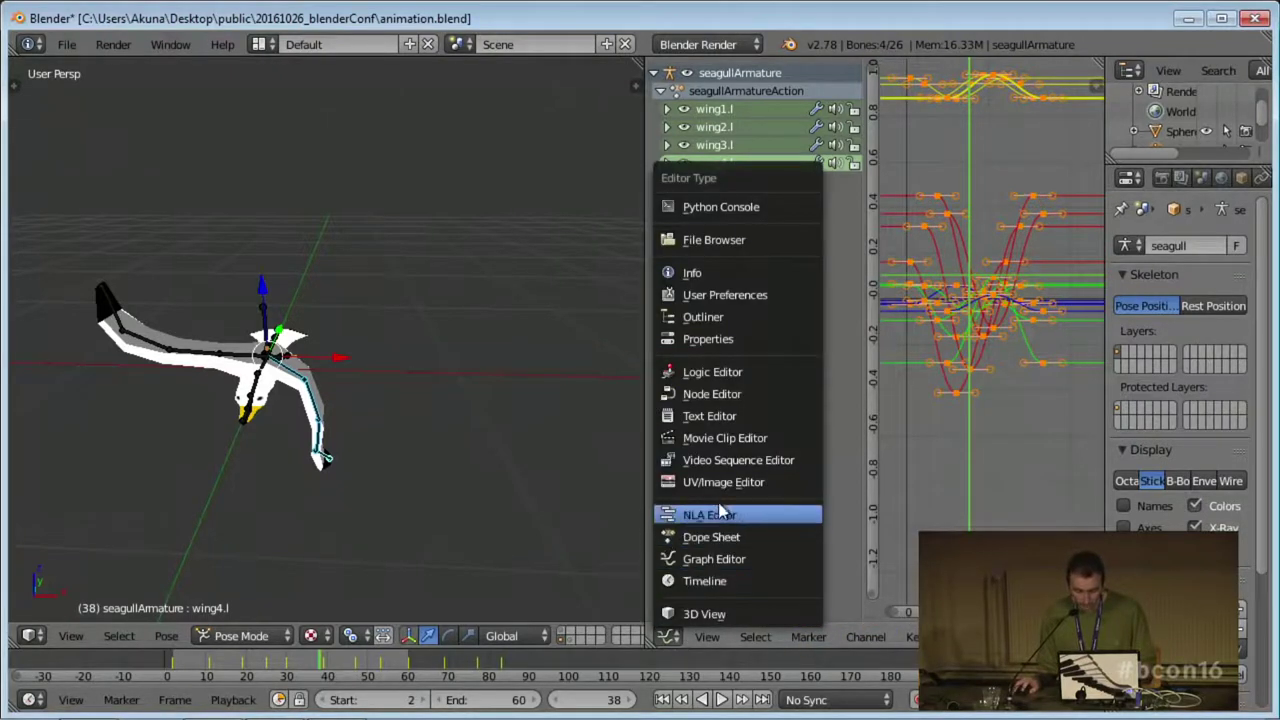
pyautogui.click(736, 539)
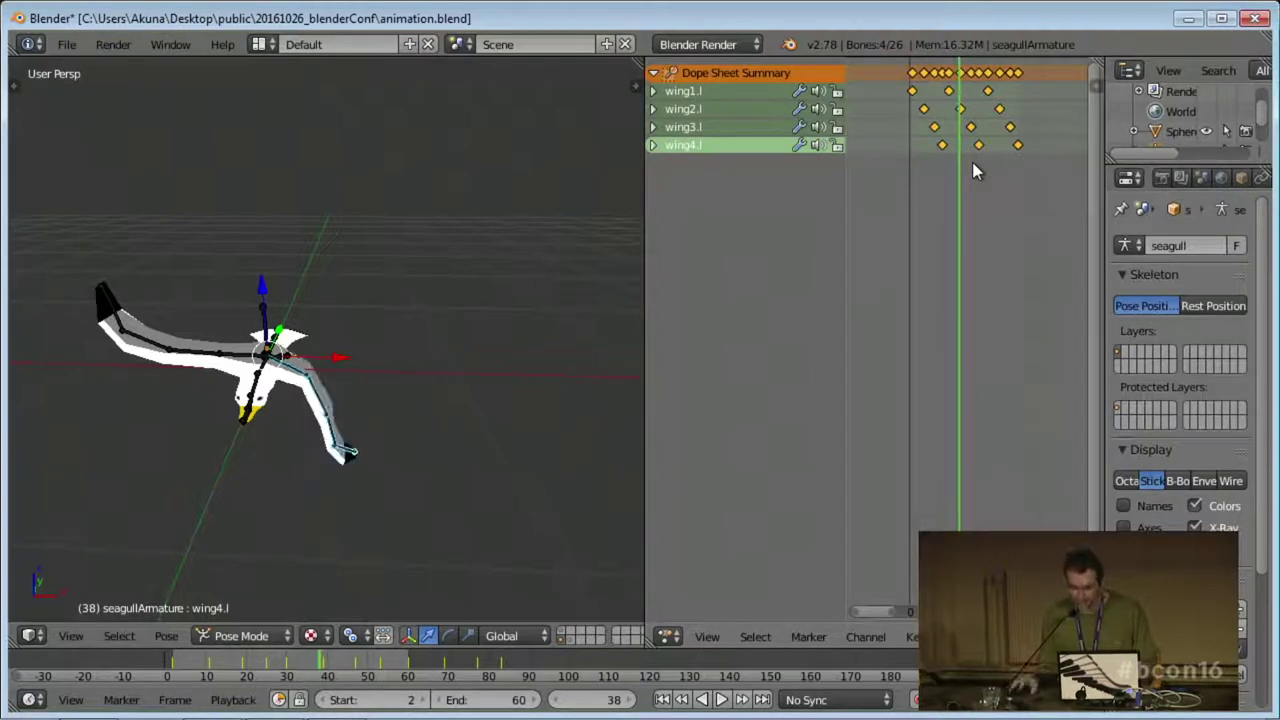
pyautogui.hotkey('shift', 'd')
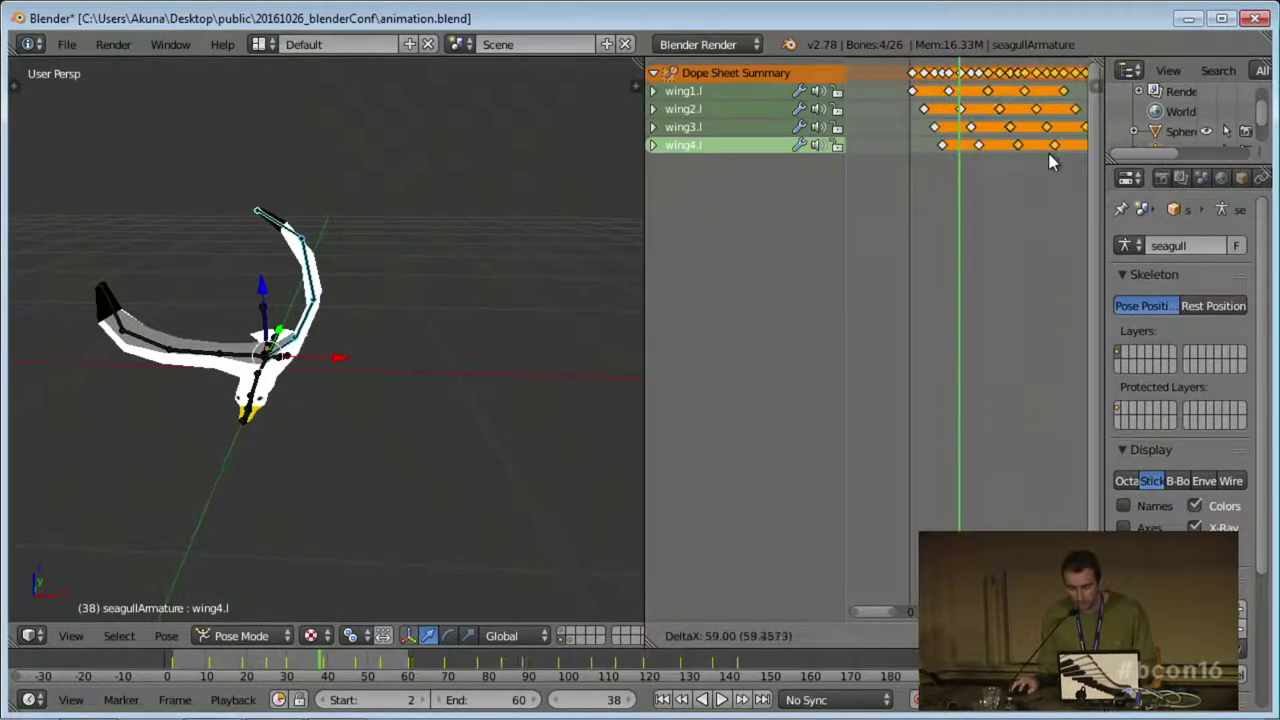
pyautogui.click(1050, 162)
pyautogui.hotkey('shift', 'd')
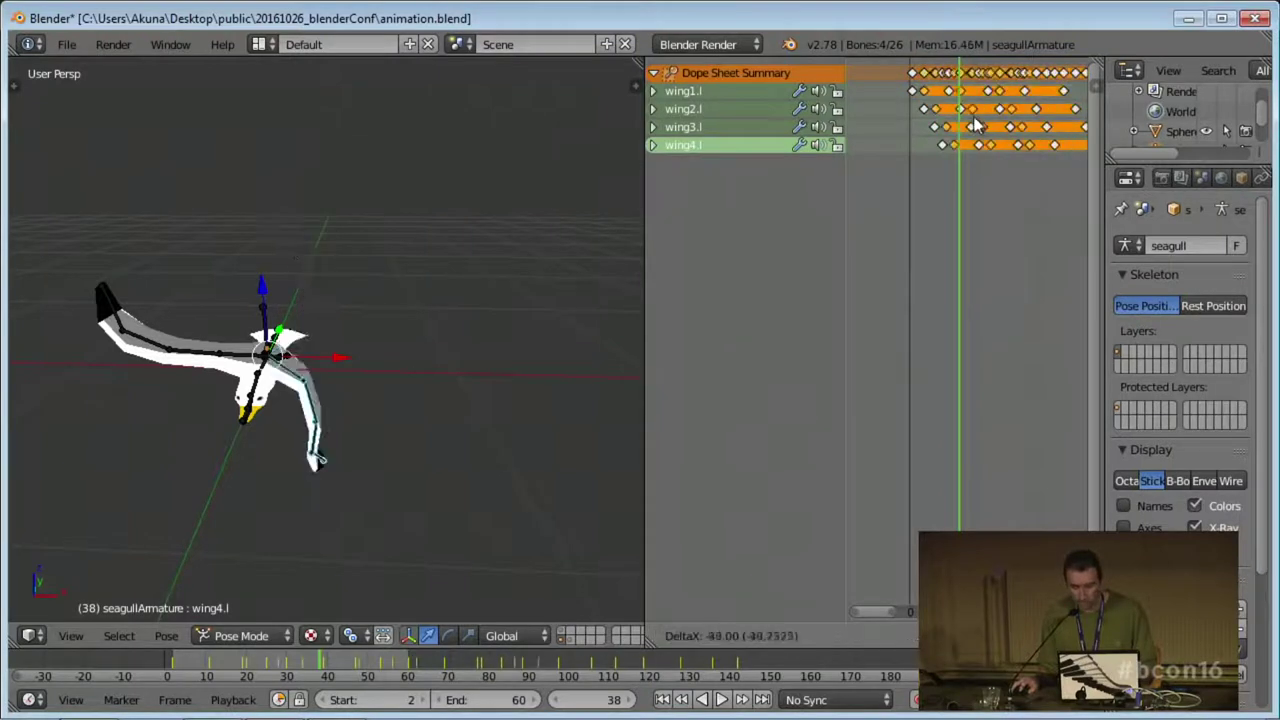
pyautogui.click(891, 127)
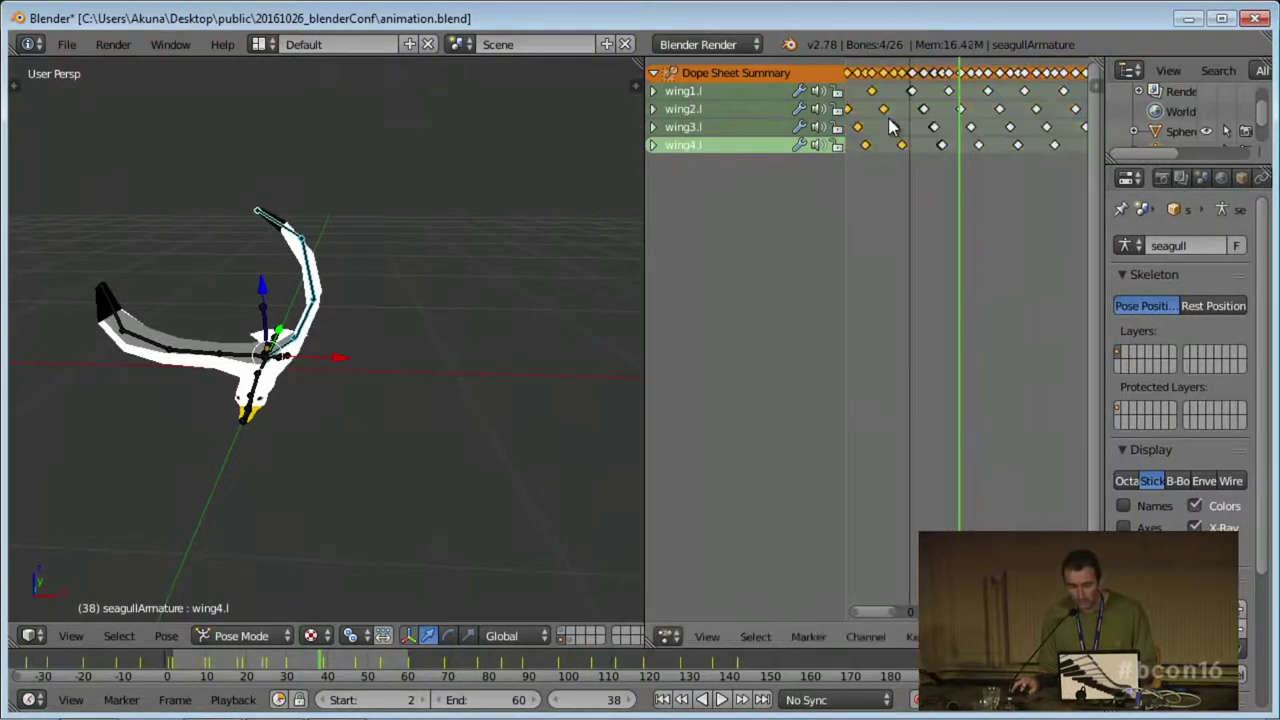
pyautogui.hotkey('ctrl', 'z')
# Duplicate the selected wing keyframes 116 frames earlier, ahead of the original flap cycle.
pyautogui.hotkey('shift', 'd')
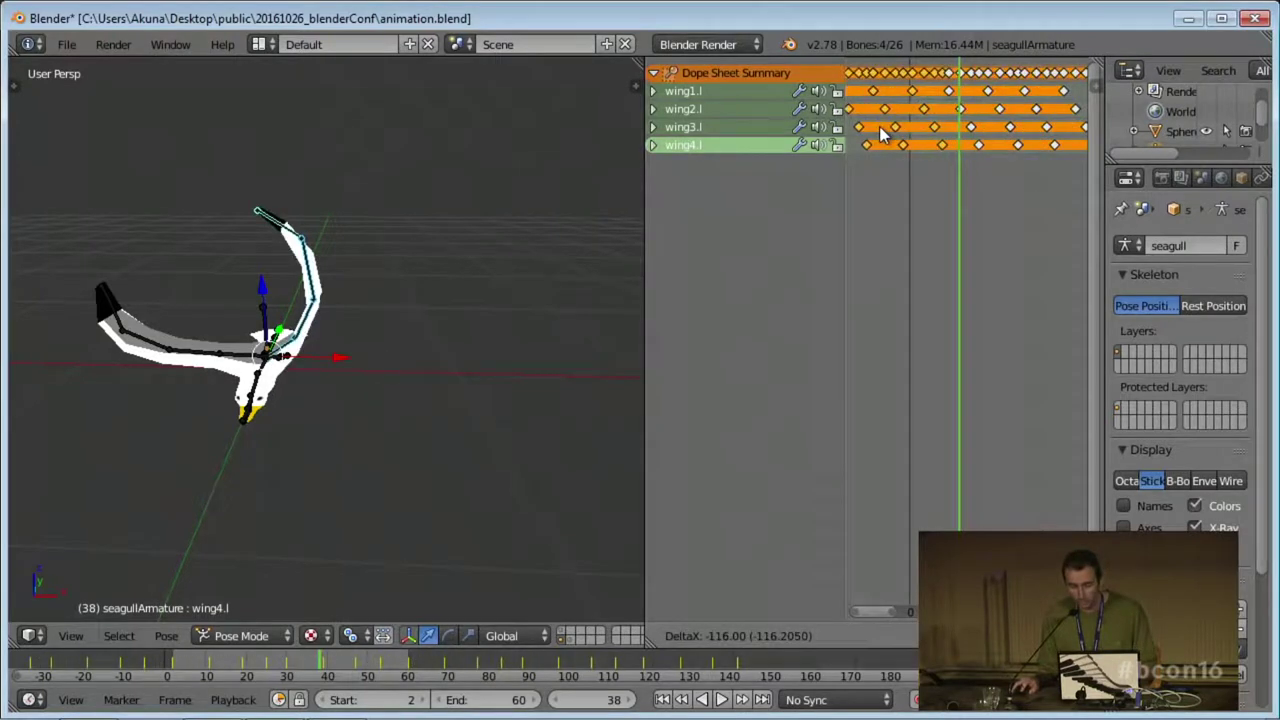
pyautogui.click(883, 133)
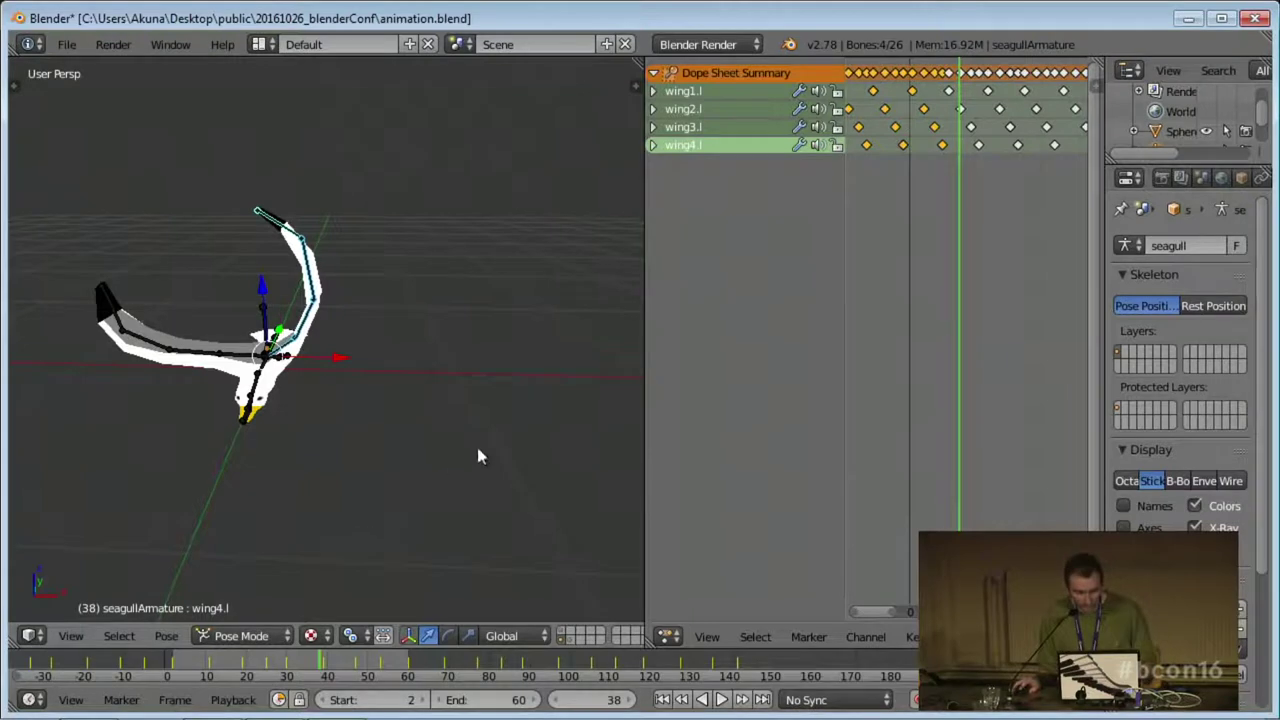
# Switch to the PDF presentation to view the Animation slide, and return to Blender.
pyautogui.hotkey('alt', 'Tab')
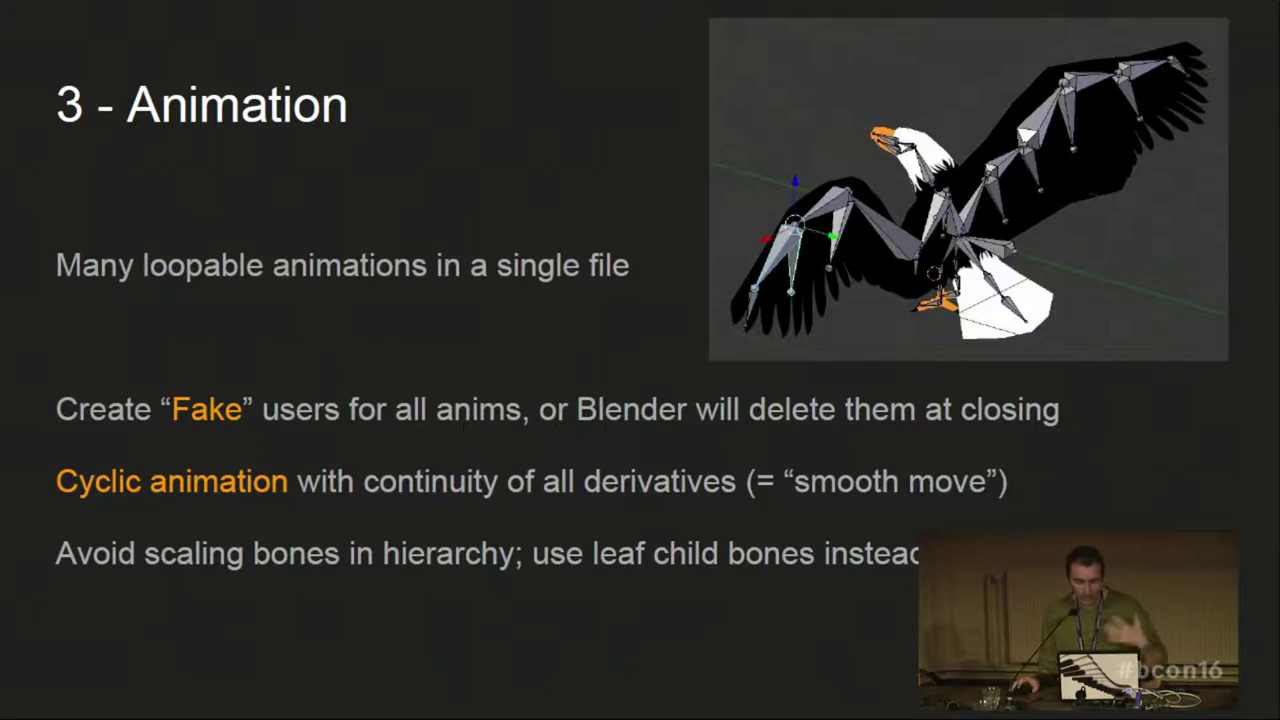
pyautogui.hotkey('alt', 'Tab')
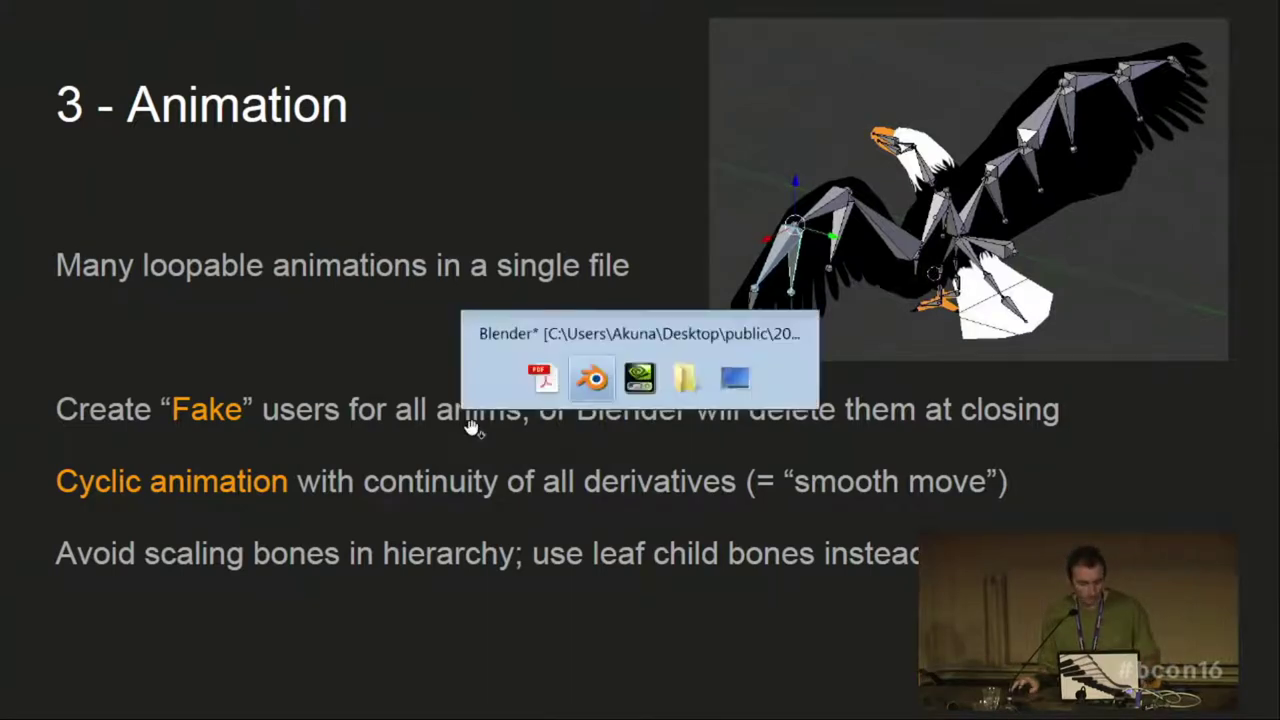
# Open the recent file heroNewDesign.blend and dismiss the missing-library warning report.
pyautogui.click(66, 44)
pyautogui.moveTo(115, 108)
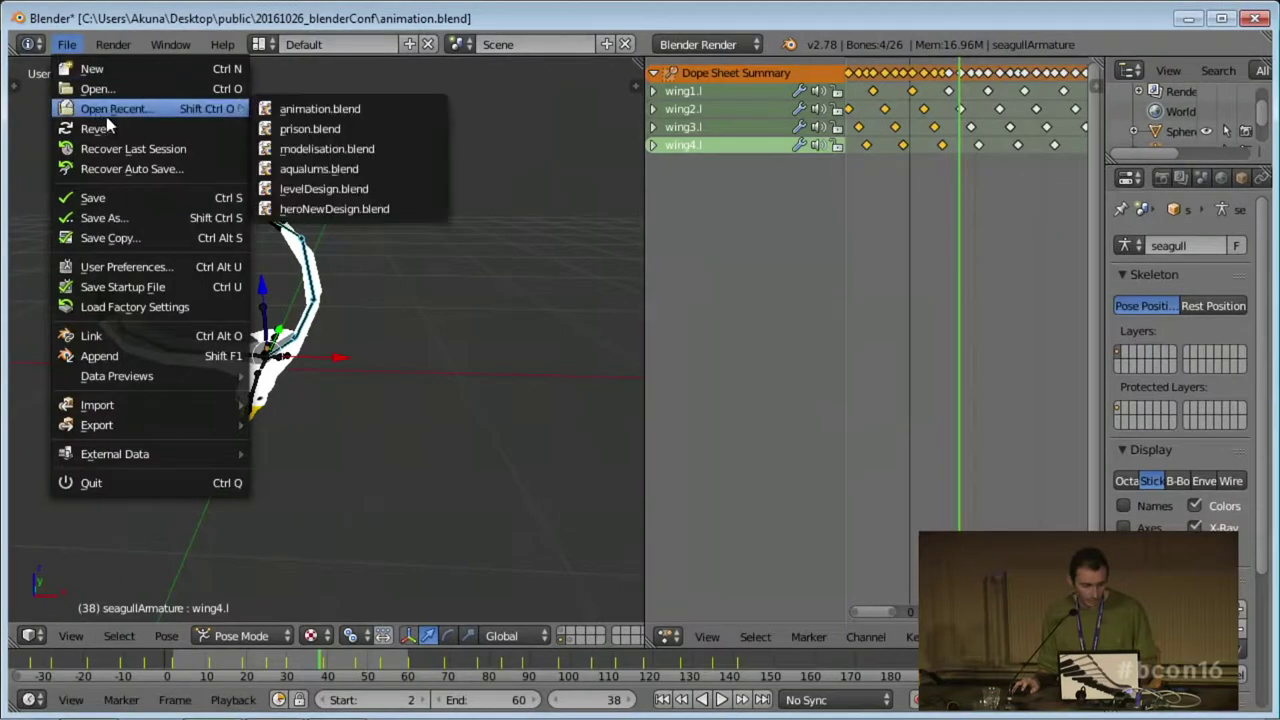
pyautogui.click(347, 209)
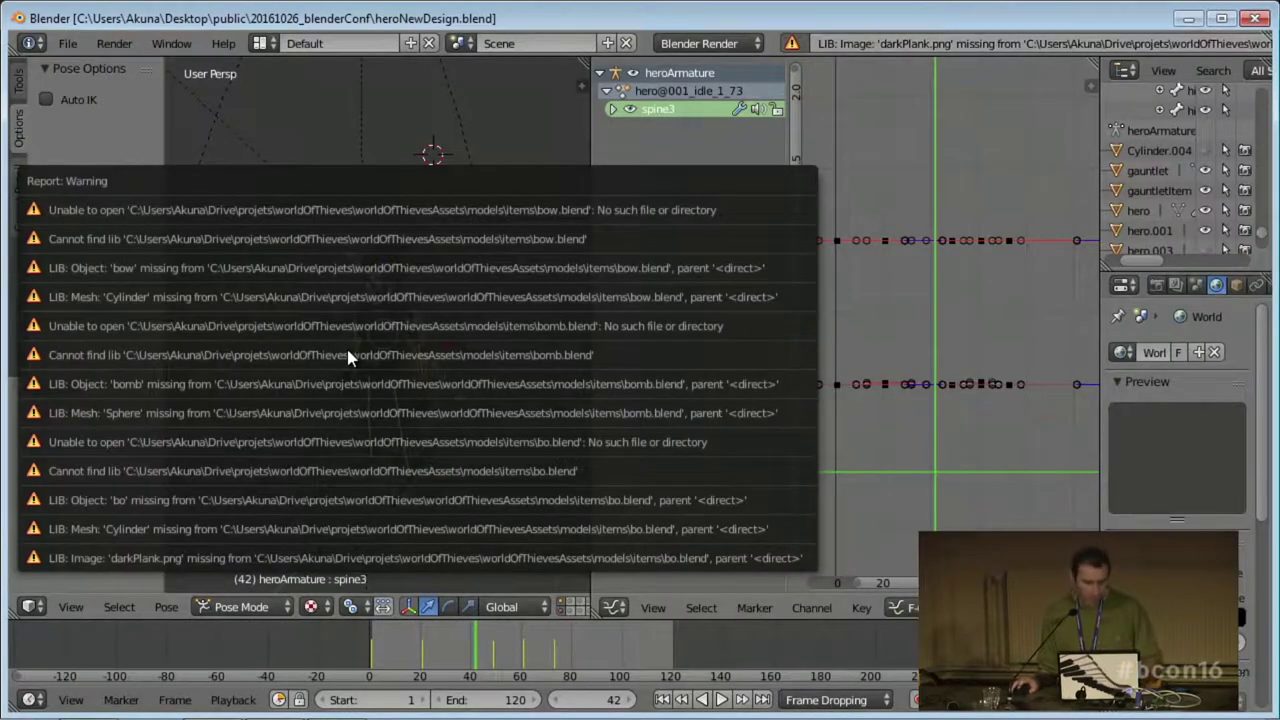
pyautogui.press('Escape')
# Select the spine3Scale bone in the hero's chest and try moving it to deform the torso.
pyautogui.scroll(6, 404, 330)
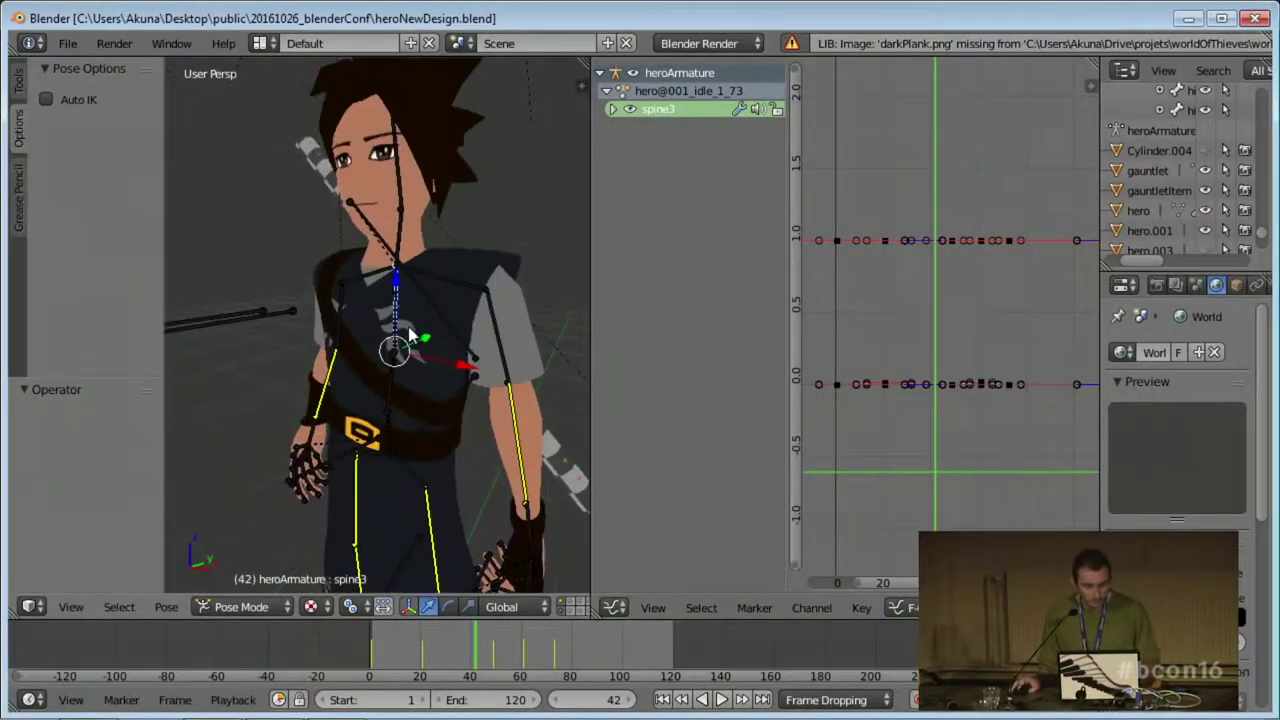
pyautogui.scroll(5, 410, 335)
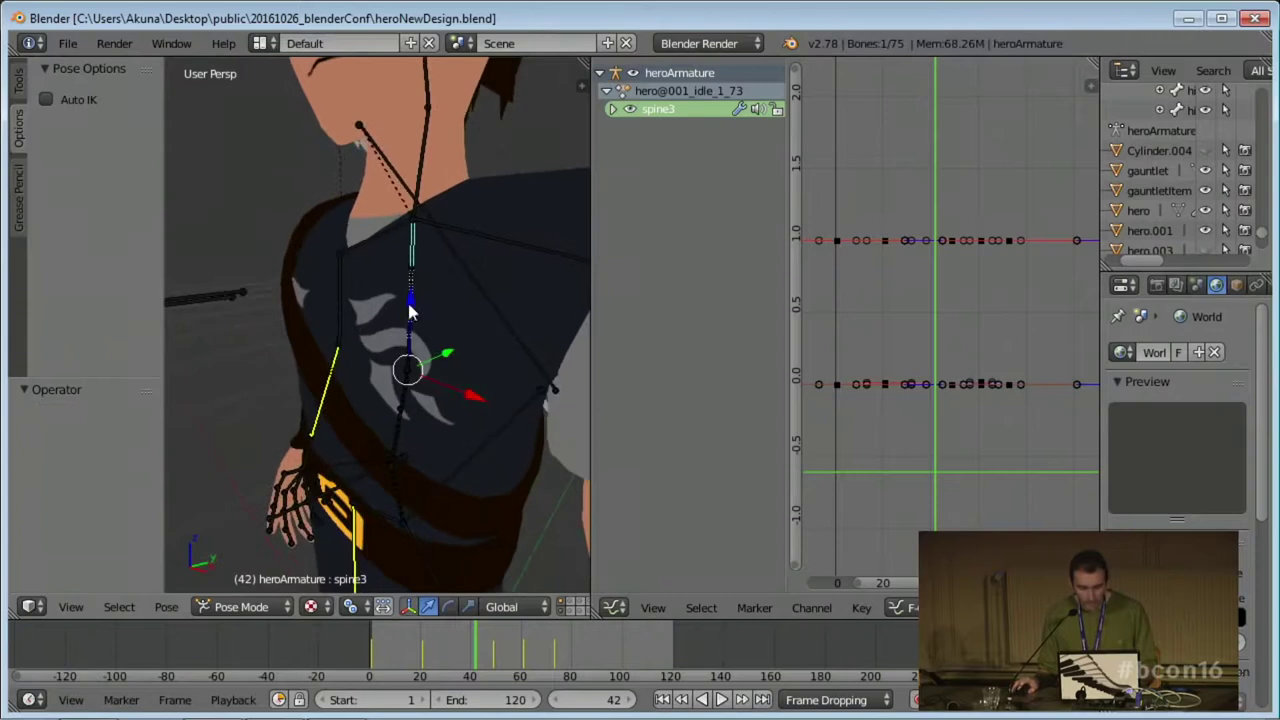
pyautogui.rightClick(410, 287)
pyautogui.scroll(-6, 425, 340)
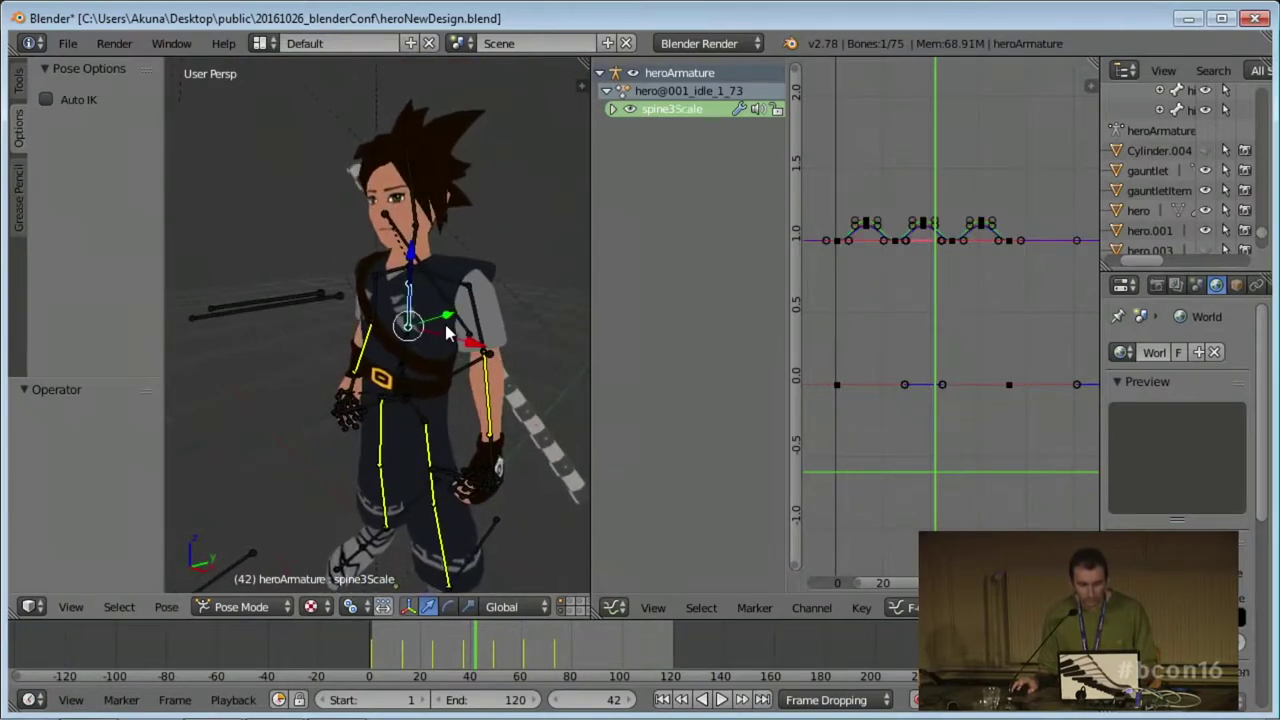
pyautogui.moveTo(443, 330); pyautogui.dragTo(430, 300, button='middle')
pyautogui.scroll(4, 440, 300)
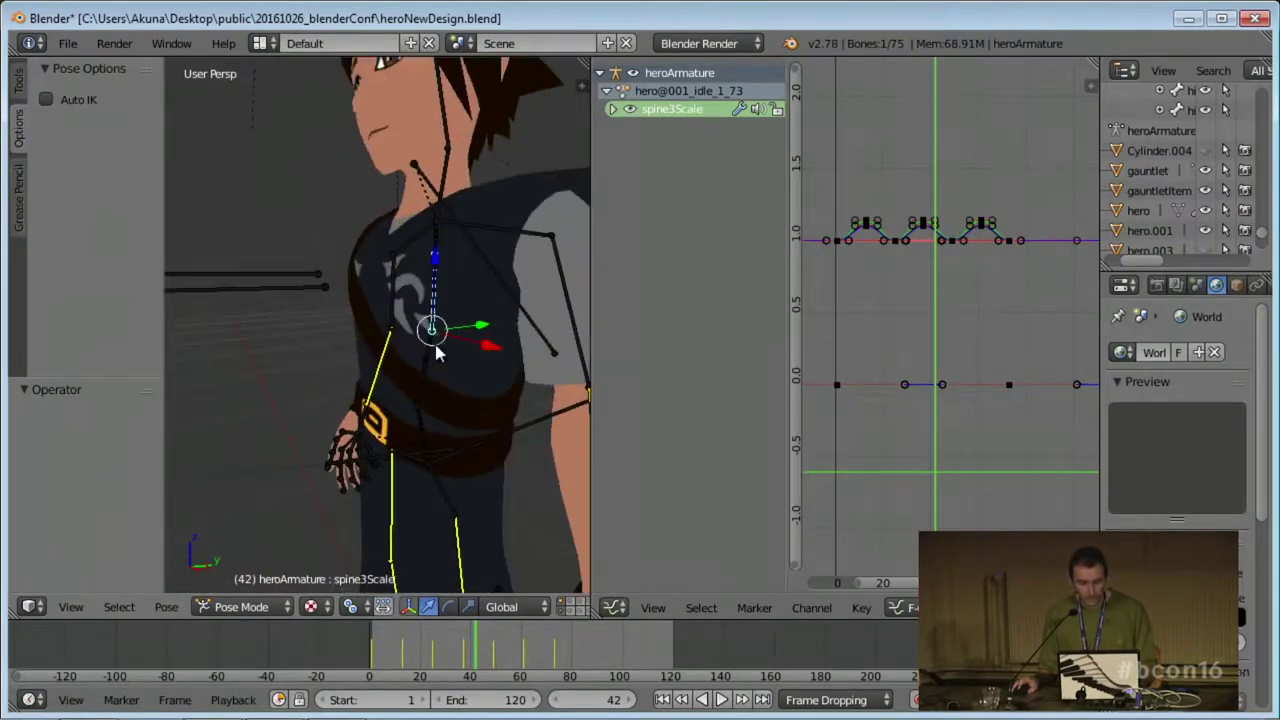
pyautogui.press('g')
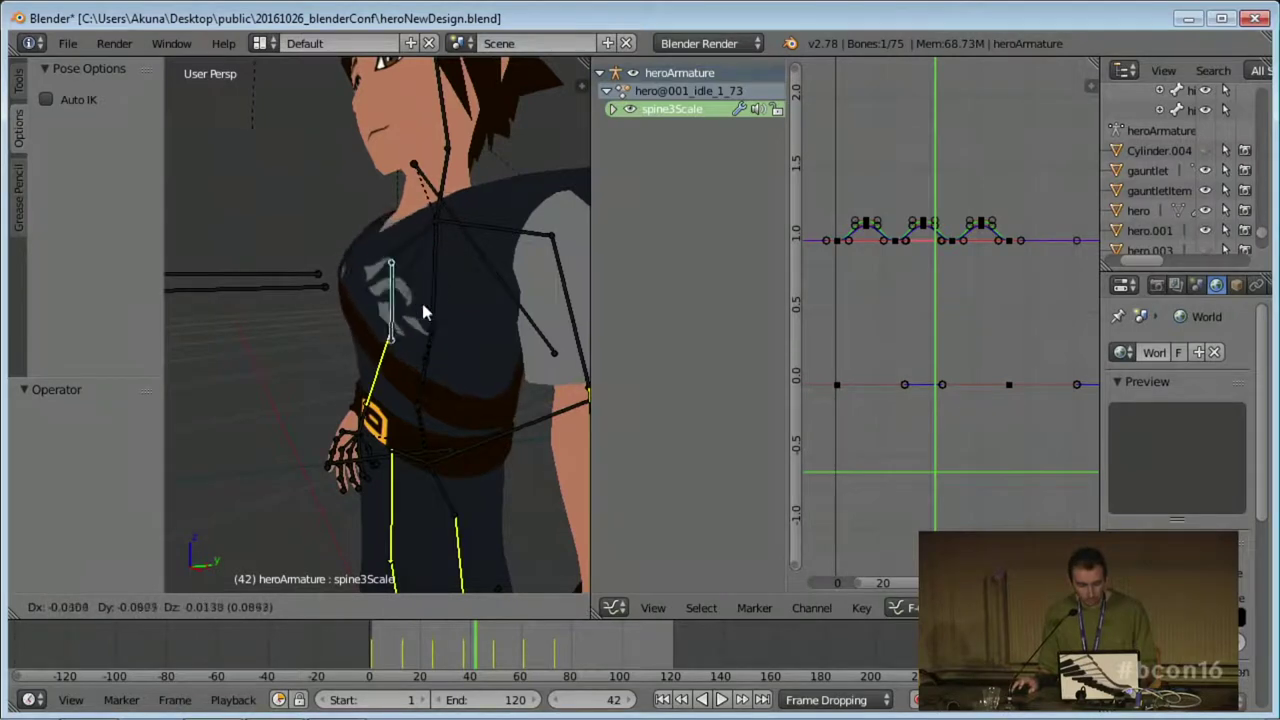
pyautogui.rightClick(443, 284)
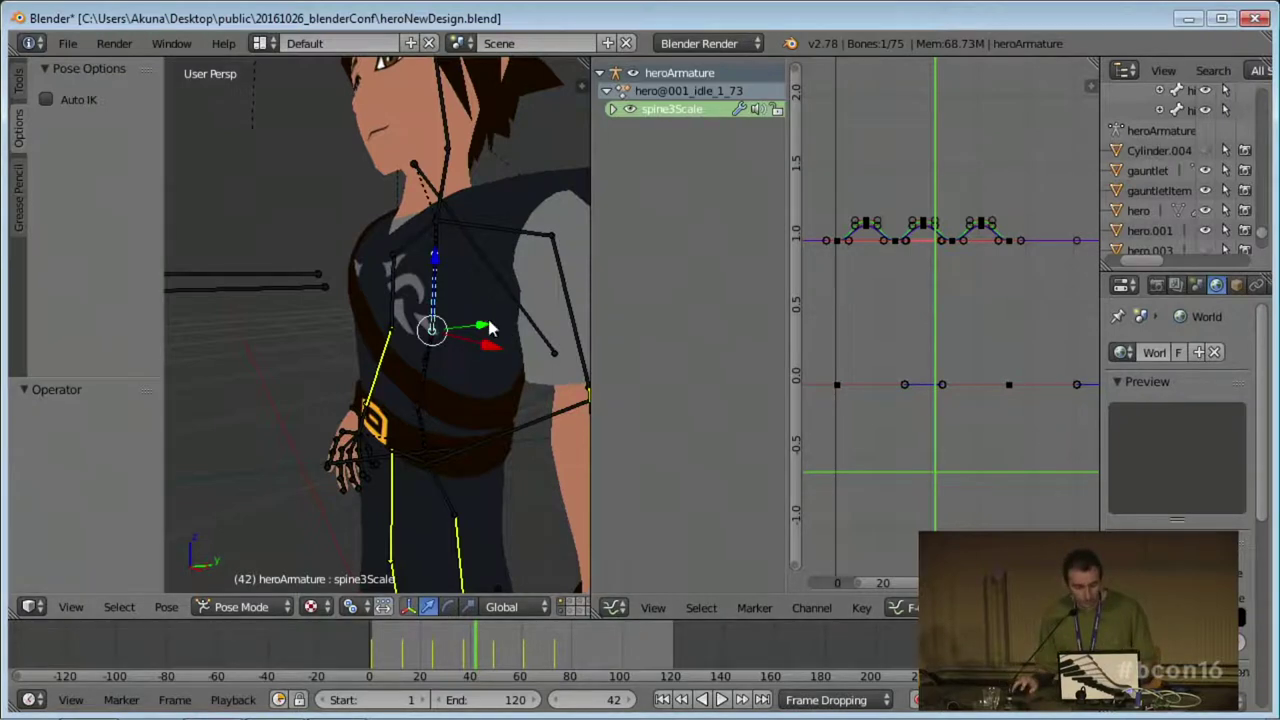
# Try scaling the spine3Scale bone with the global Z axis locked.
pyautogui.press('s')
pyautogui.hotkey('shift', 'z')
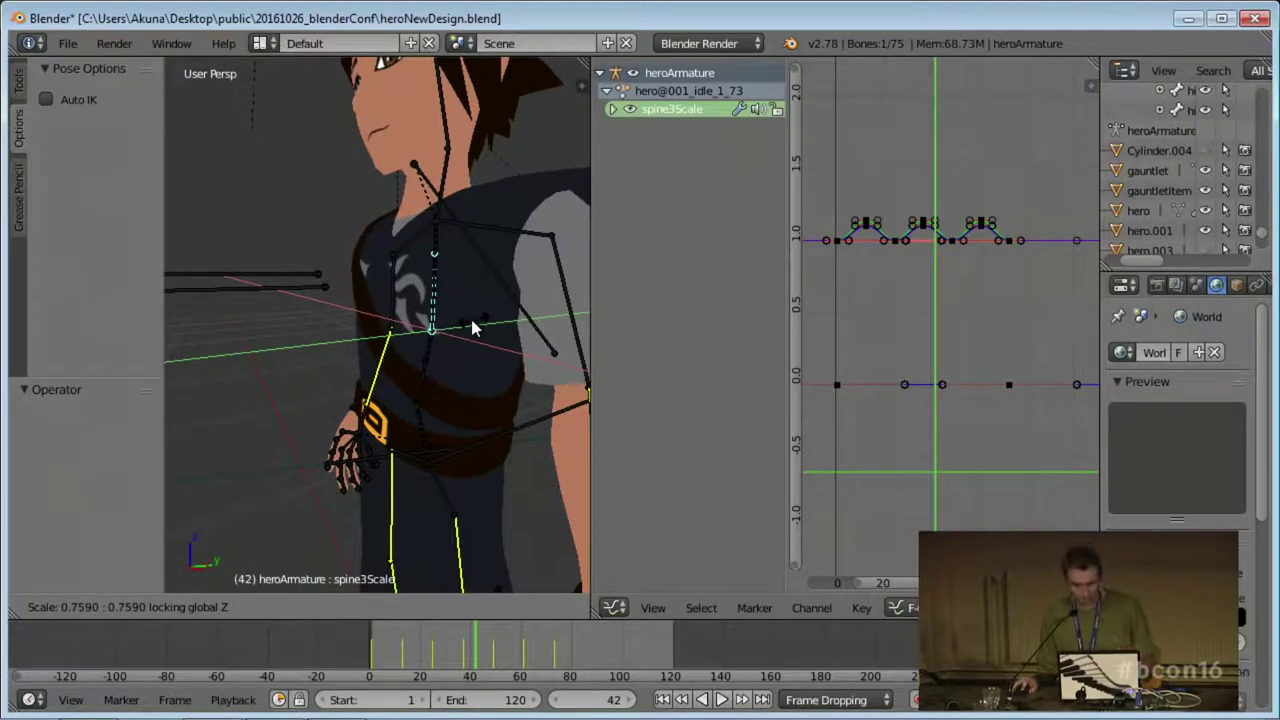
pyautogui.click(487, 322)
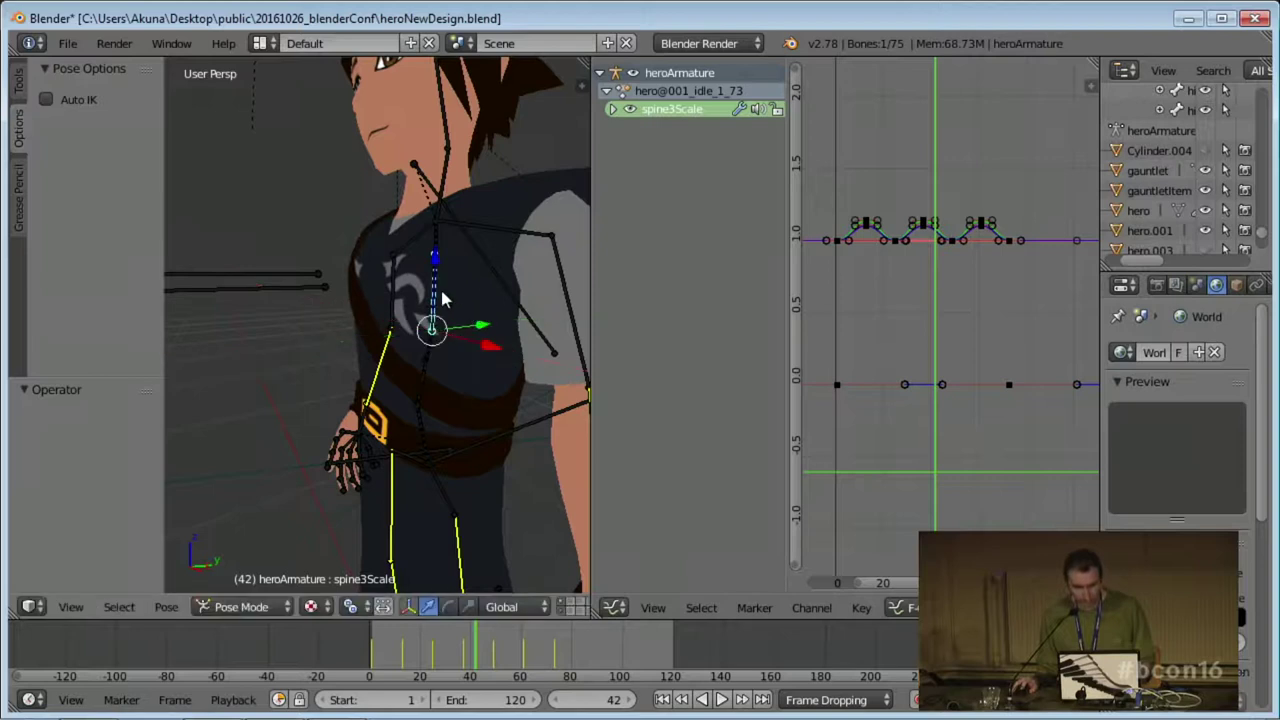
# Select the spine3 bone in the hero's chest and try scaling it uniformly along with its child bones.
pyautogui.rightClick(442, 246)
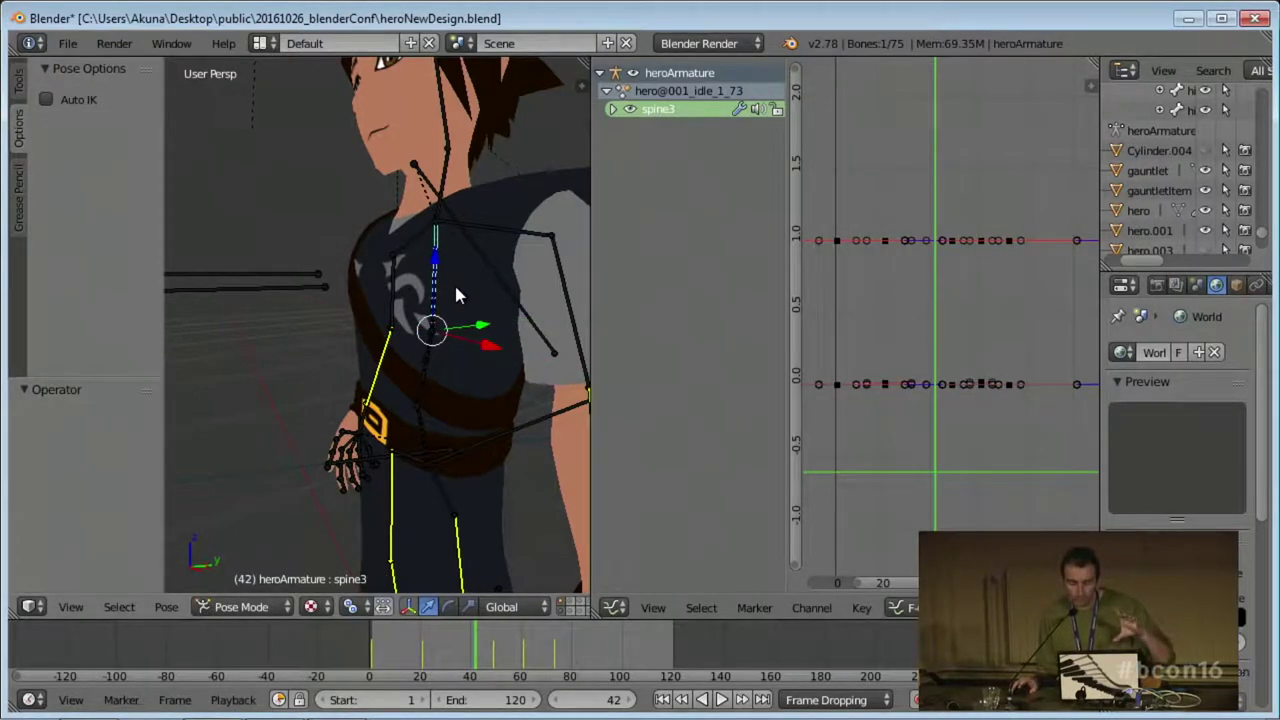
pyautogui.press('s')
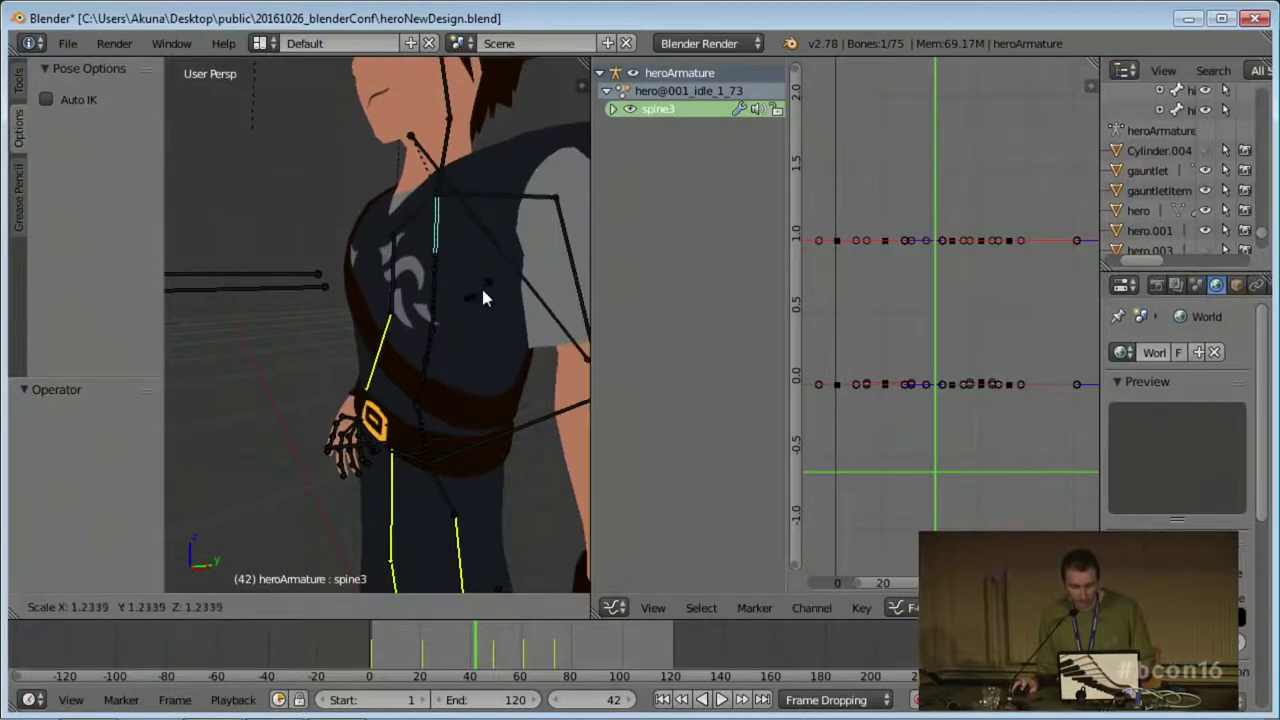
pyautogui.press('Escape')
pyautogui.scroll(-4, 443, 374)
pyautogui.moveTo(443, 374); pyautogui.dragTo(420, 300, button='middle')
pyautogui.press('s')
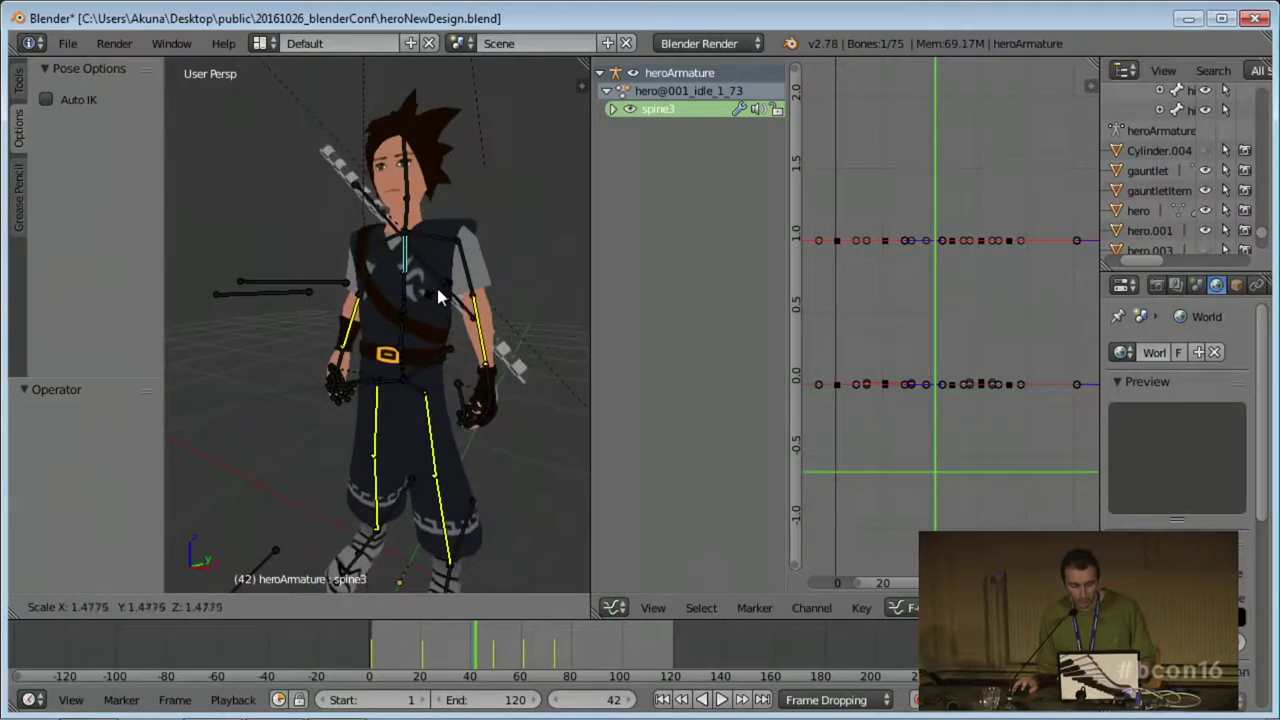
pyautogui.press('Escape')
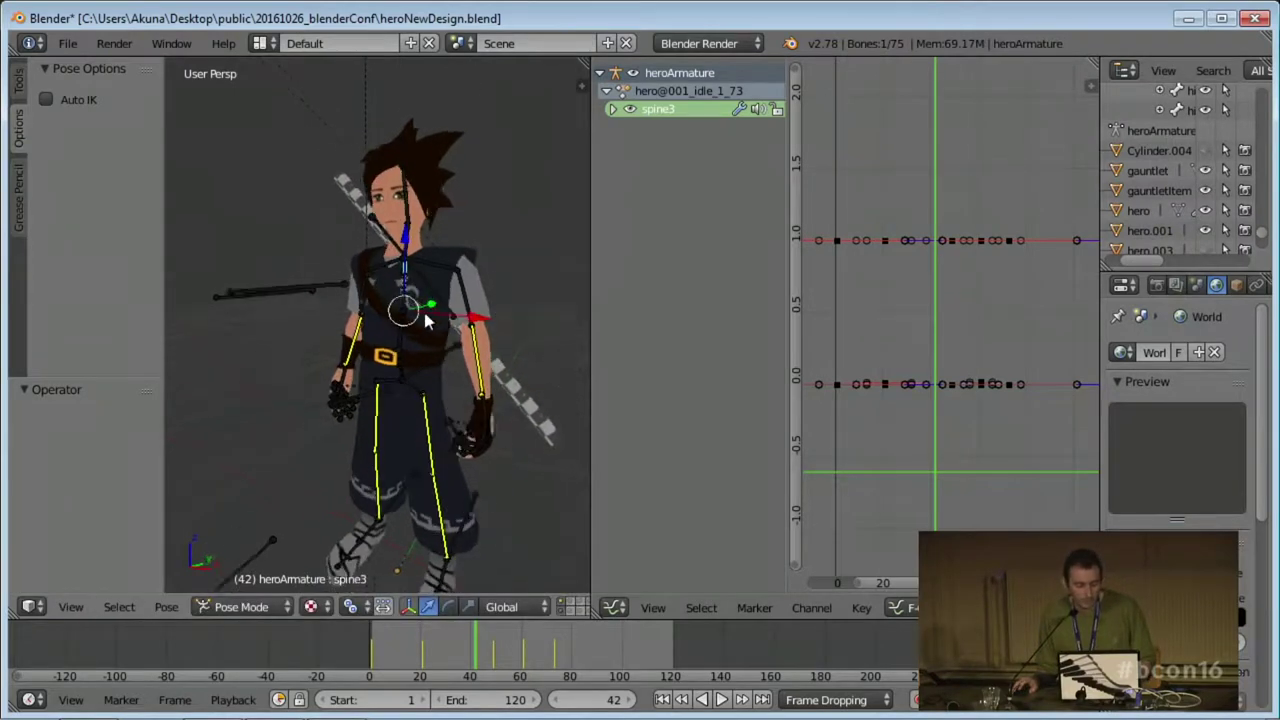
# Reselect the spine3Scale leaf bone and try moving it forward twice to push out the chest.
pyautogui.scroll(4, 425, 300)
pyautogui.moveTo(450, 296); pyautogui.dragTo(409, 237, button='middle')
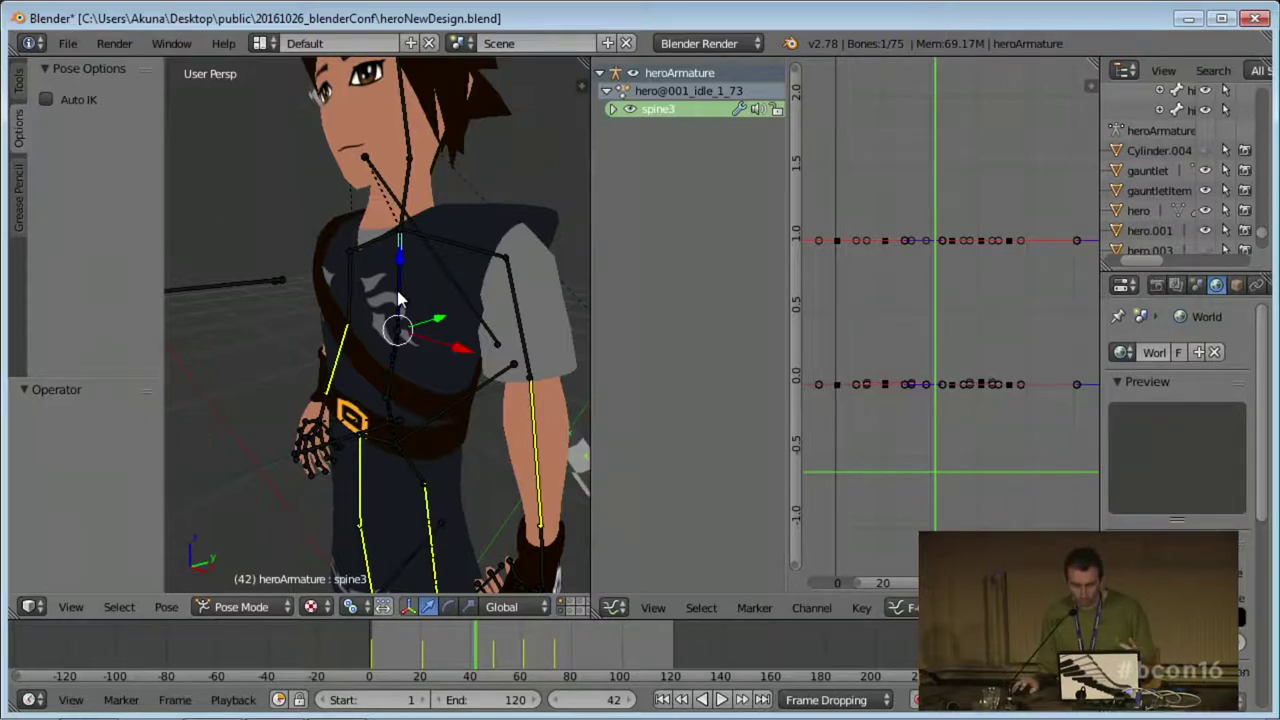
pyautogui.rightClick(399, 293)
pyautogui.moveTo(419, 305); pyautogui.dragTo(367, 307, button='middle')
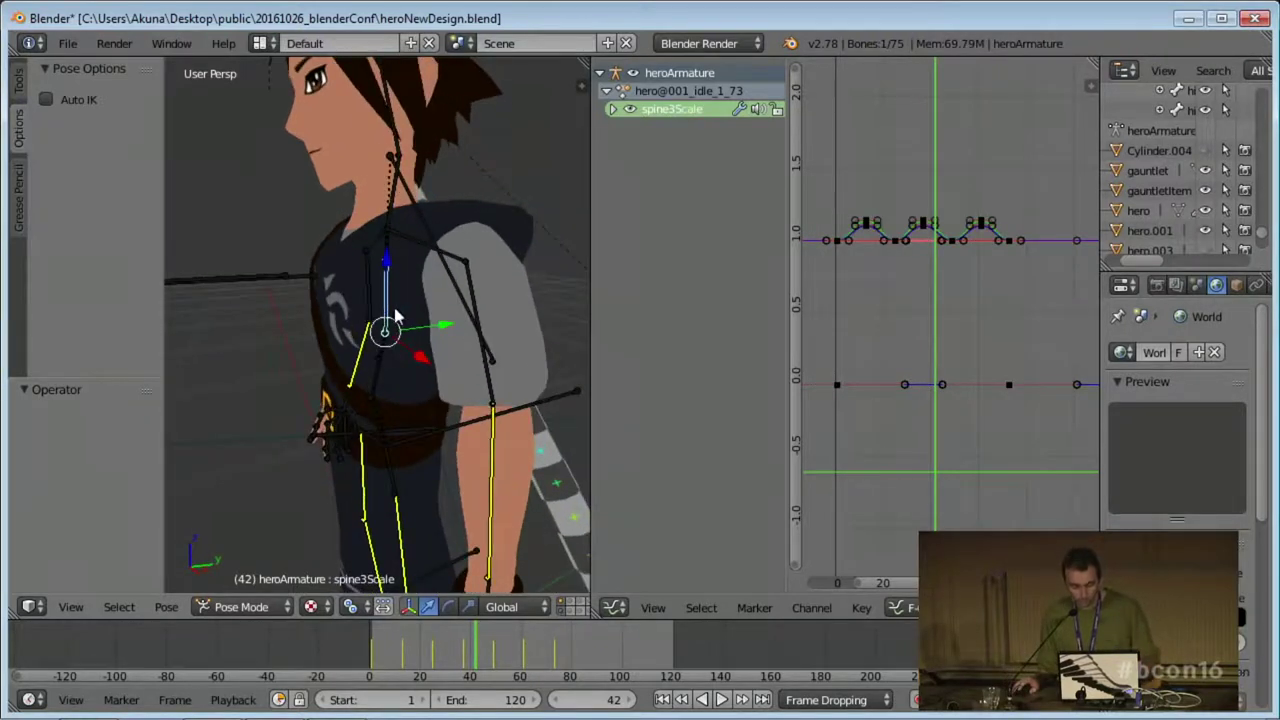
pyautogui.press('g')
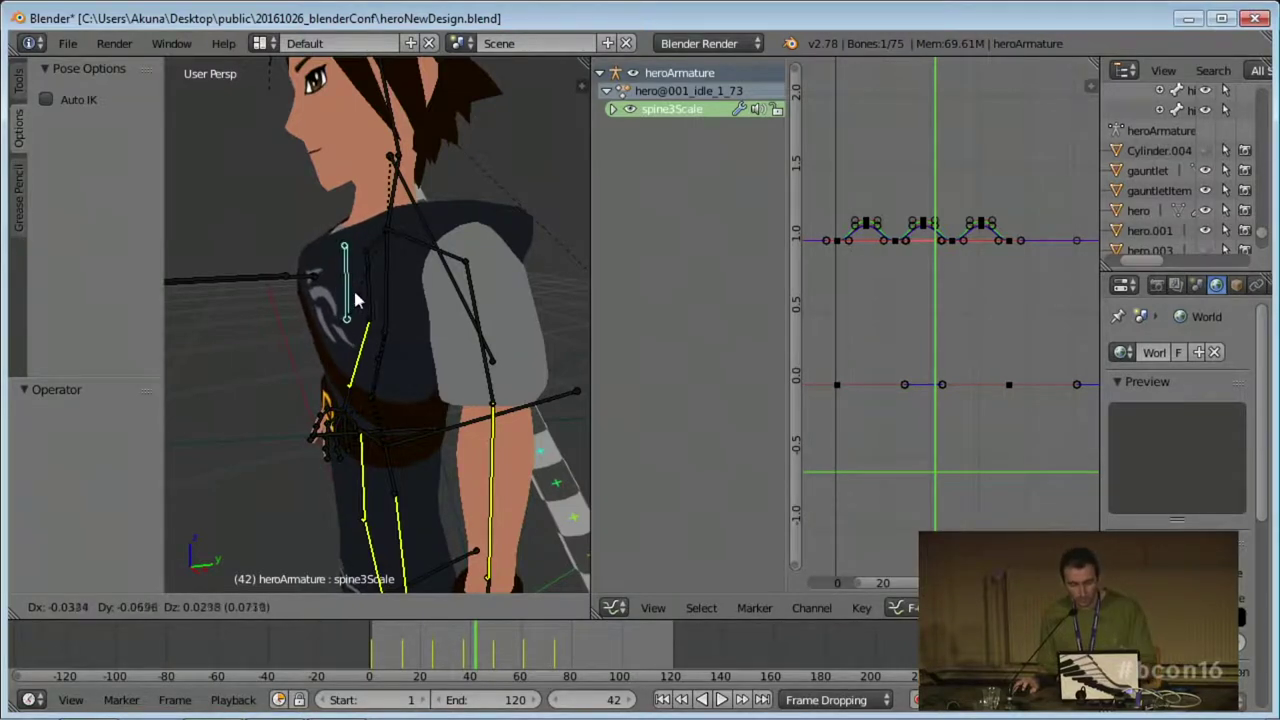
pyautogui.click(390, 275)
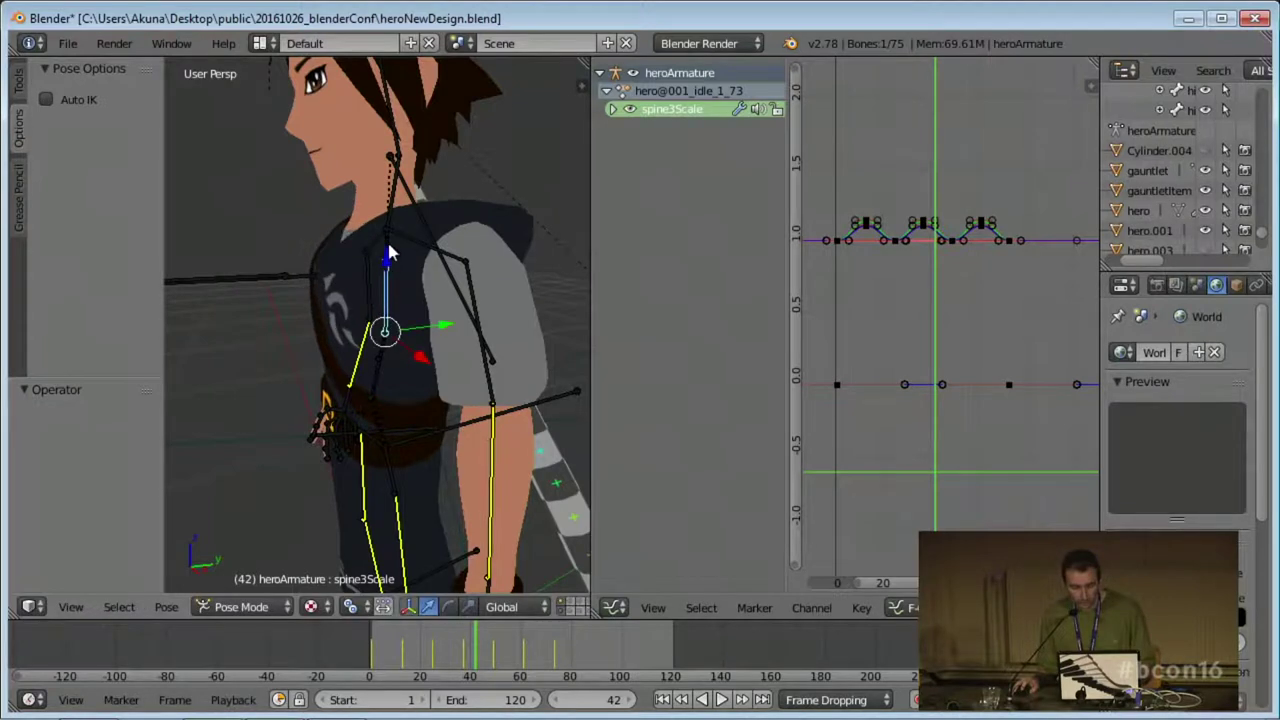
pyautogui.press('g')
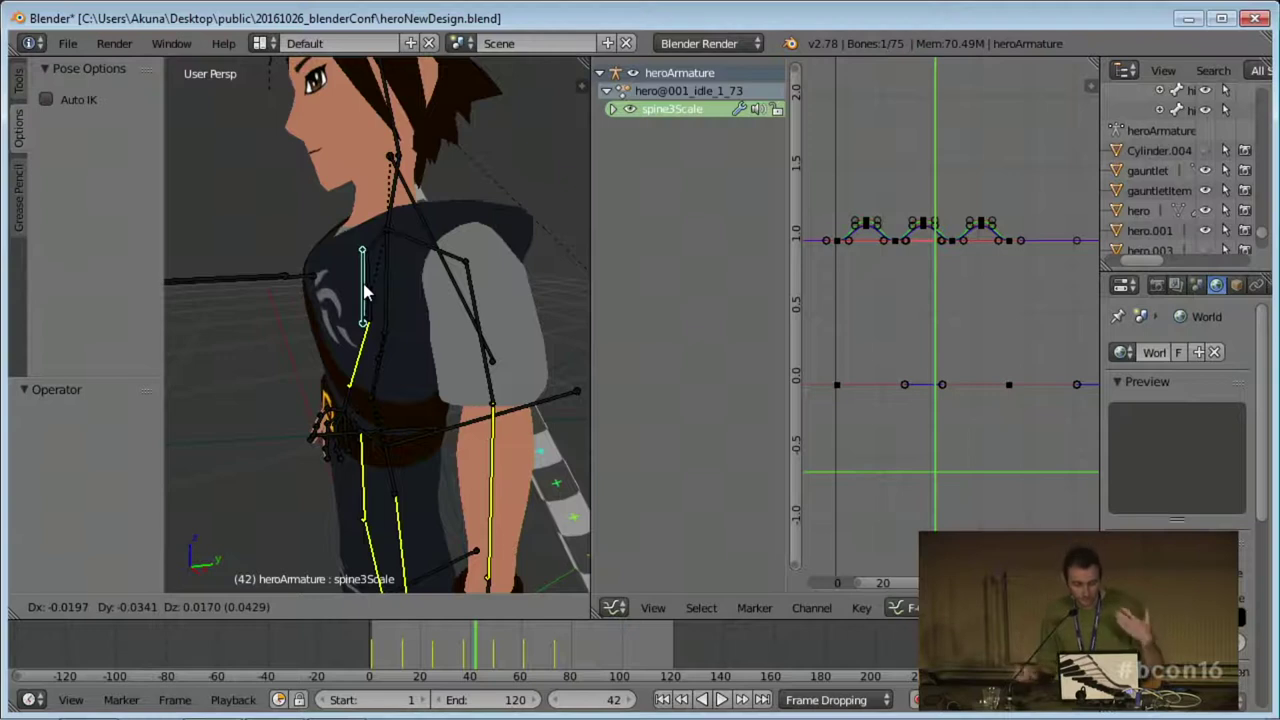
pyautogui.rightClick(377, 290)
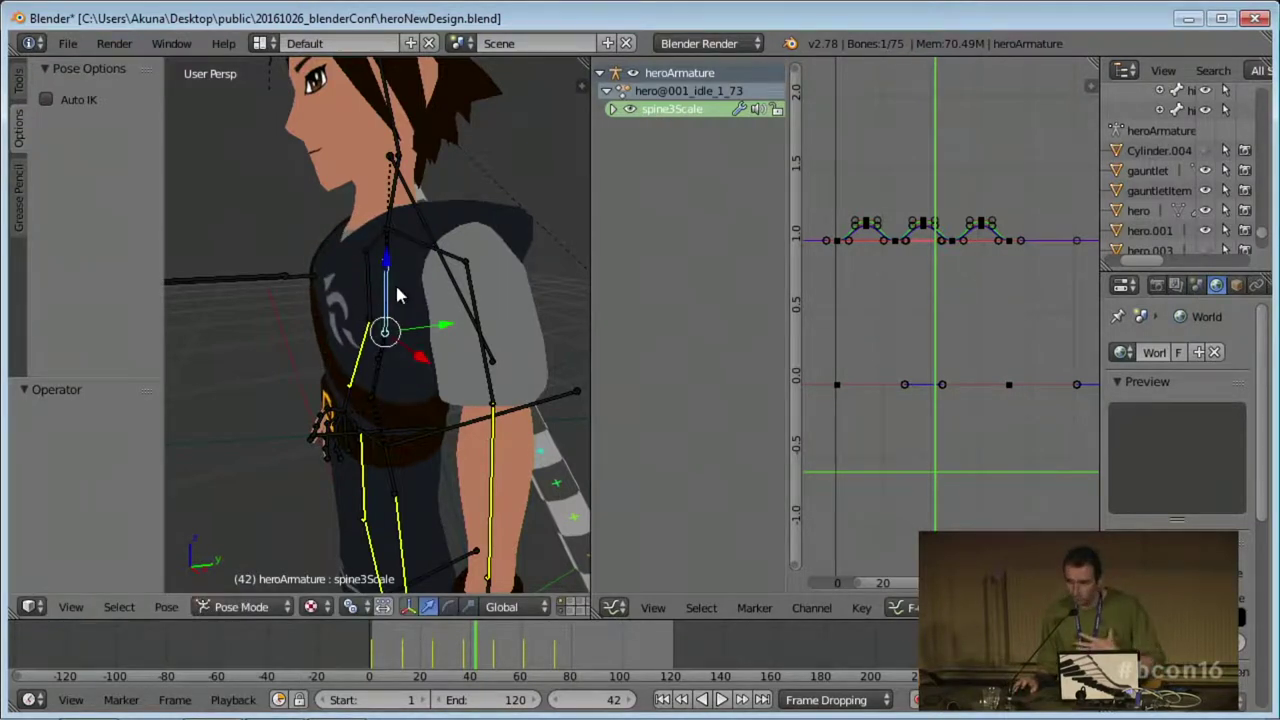
pyautogui.moveTo(397, 290)
pyautogui.mouseDown(button='middle')
pyautogui.moveTo(443, 289)
pyautogui.moveTo(408, 300)
pyautogui.mouseUp(button='middle')
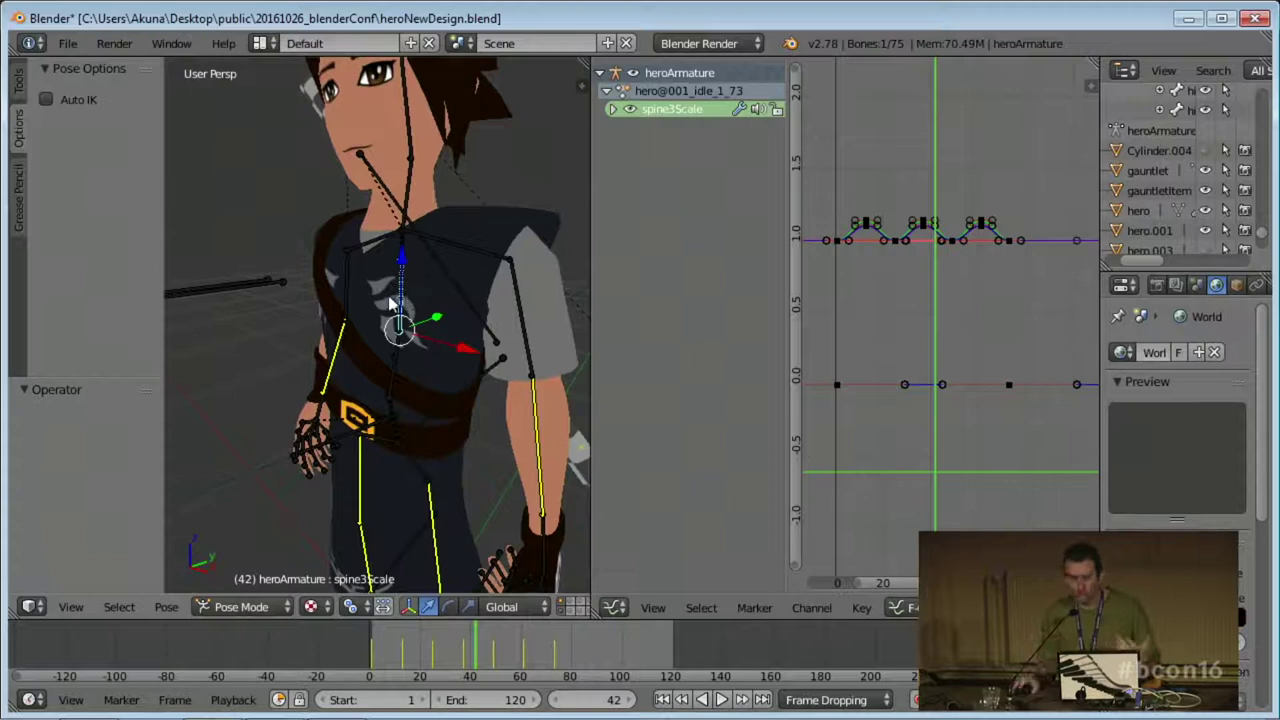
pyautogui.moveTo(408, 333)
pyautogui.mouseDown(button='middle')
pyautogui.moveTo(425, 323)
pyautogui.moveTo(396, 327)
pyautogui.mouseUp(button='middle')
pyautogui.scroll(-3, 397, 333)
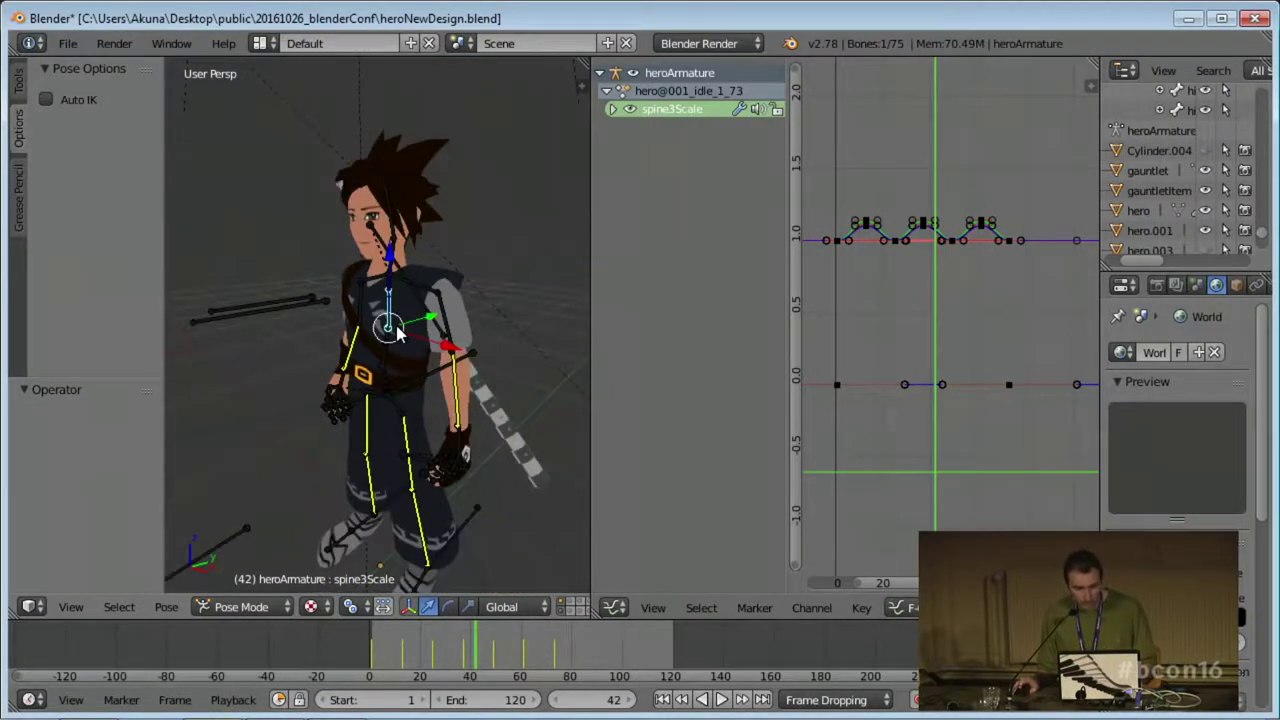
# Switch to the PDF presentation, advance past the Animation slide, and return to Blender.
pyautogui.hotkey('alt', 'Tab')
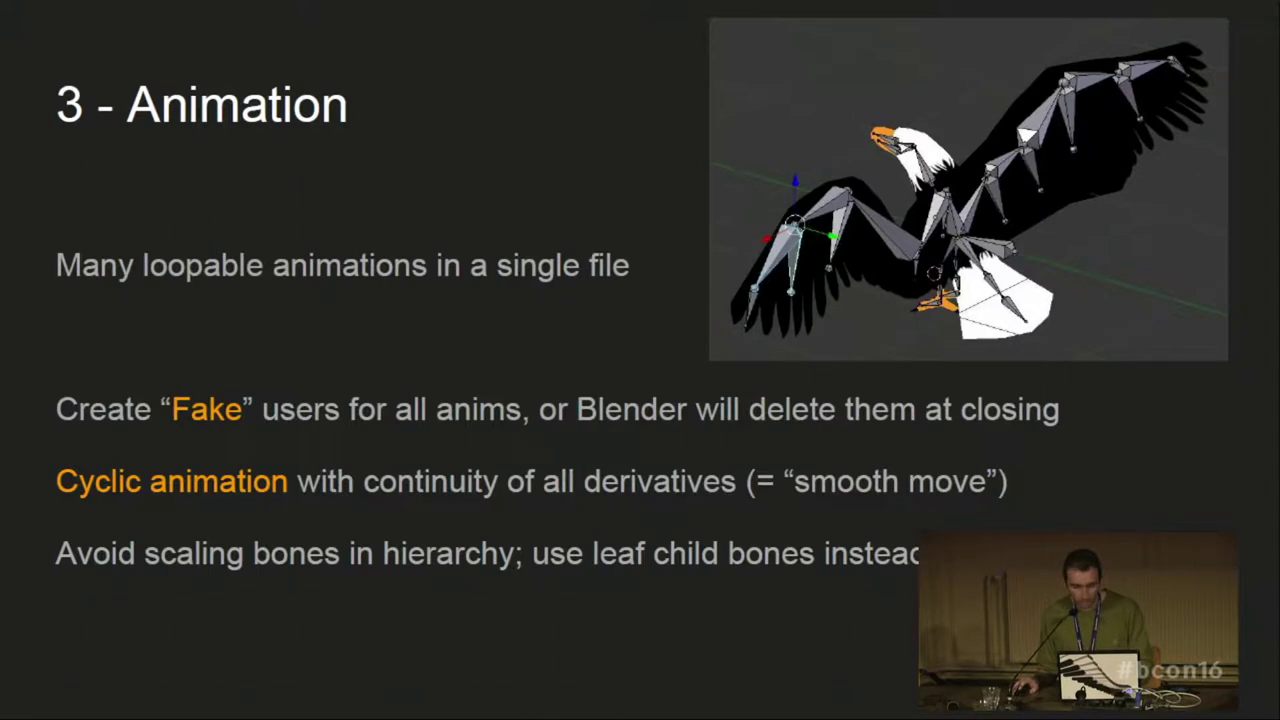
pyautogui.press('Right')
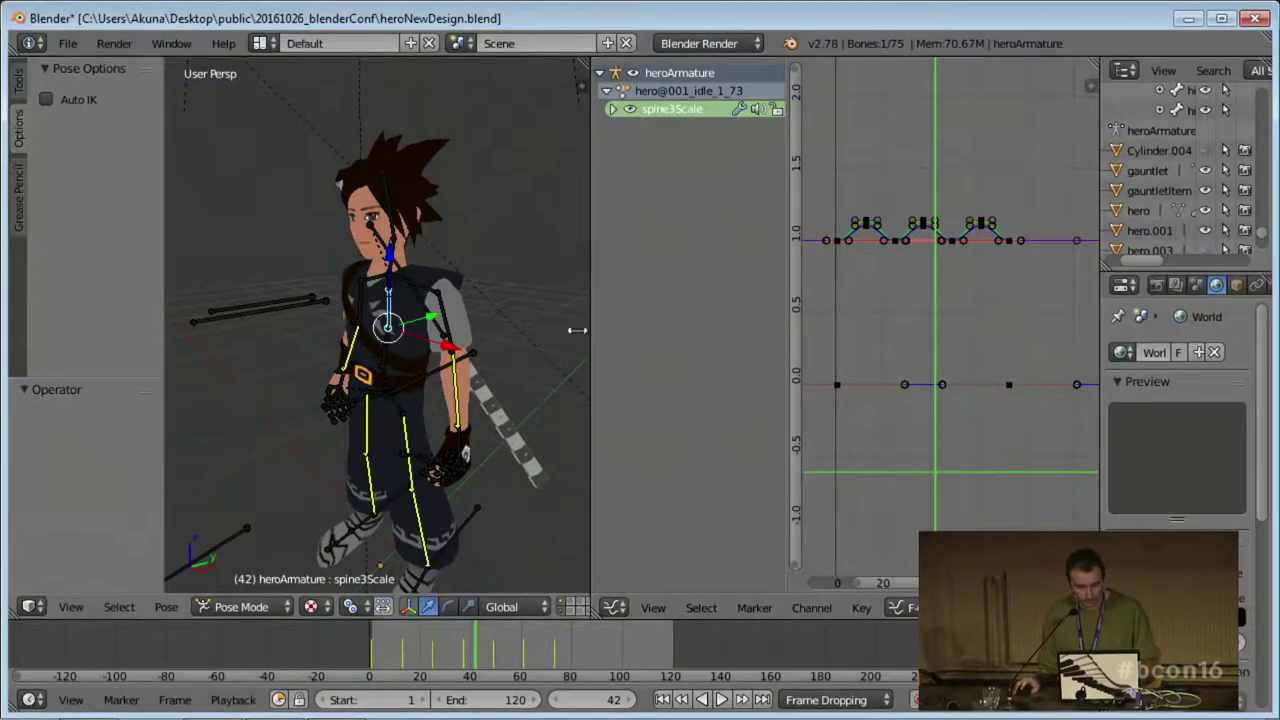
# Open the recent file levelDesign.blend.
pyautogui.click(58, 47)
pyautogui.moveTo(118, 109)
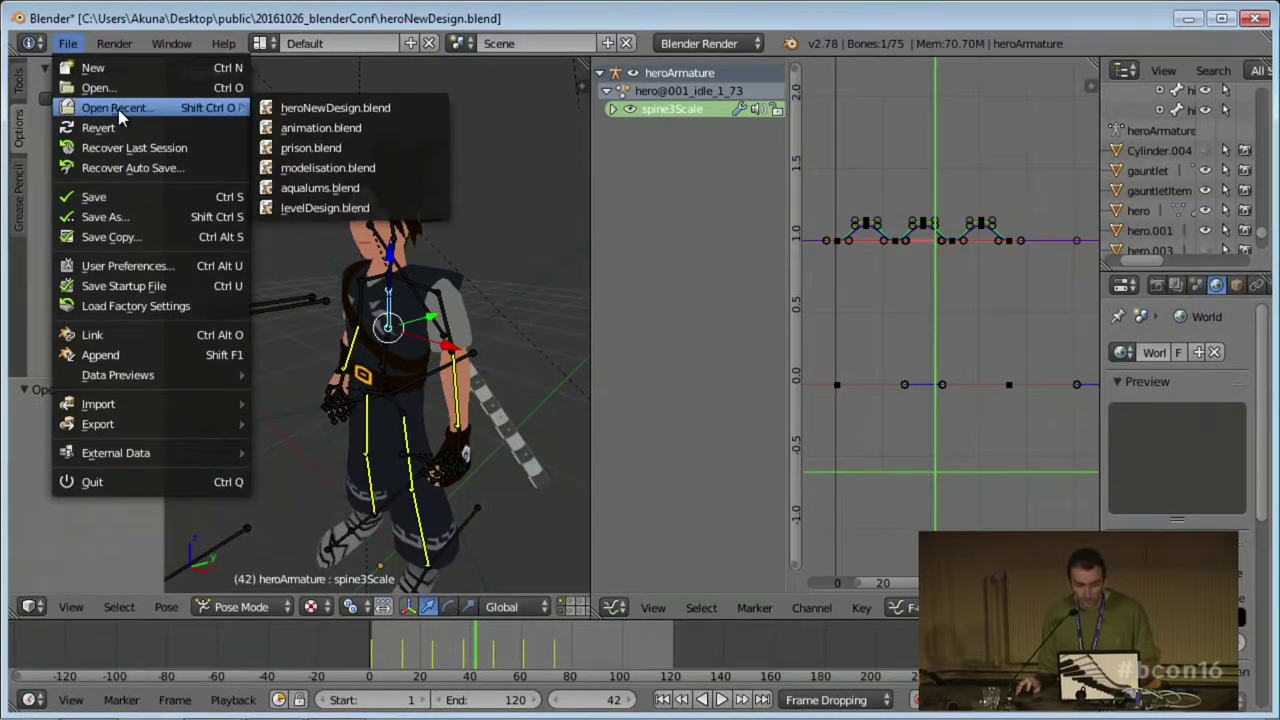
pyautogui.click(347, 209)
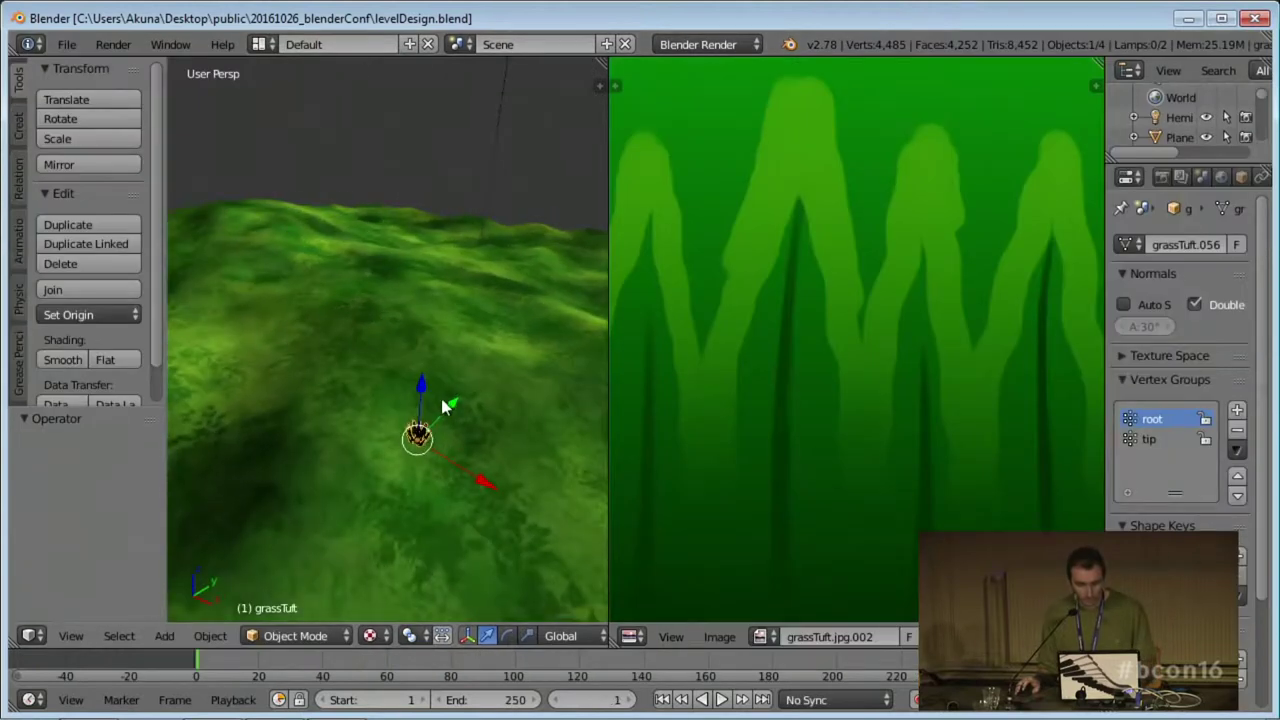
# Maximize the 3D view and frame the grass tuft on the green terrain.
pyautogui.hotkey('ctrl', 'Up')
pyautogui.keyDown('shift'); pyautogui.moveTo(796, 533); pyautogui.dragTo(859, 392, button='middle'); pyautogui.keyUp('shift')
pyautogui.scroll(-4, 718, 366)
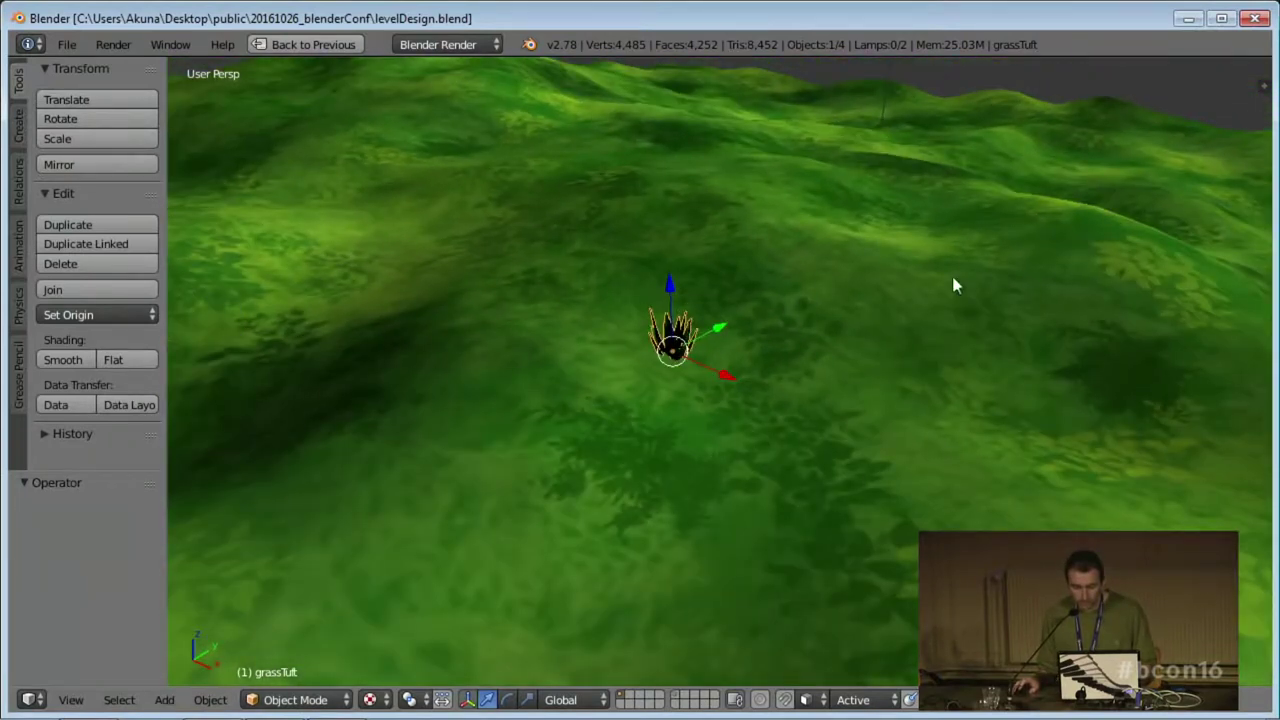
pyautogui.moveTo(952, 286); pyautogui.dragTo(931, 363, button='middle')
pyautogui.moveTo(729, 354); pyautogui.dragTo(676, 394, button='middle')
pyautogui.scroll(3, 676, 394)
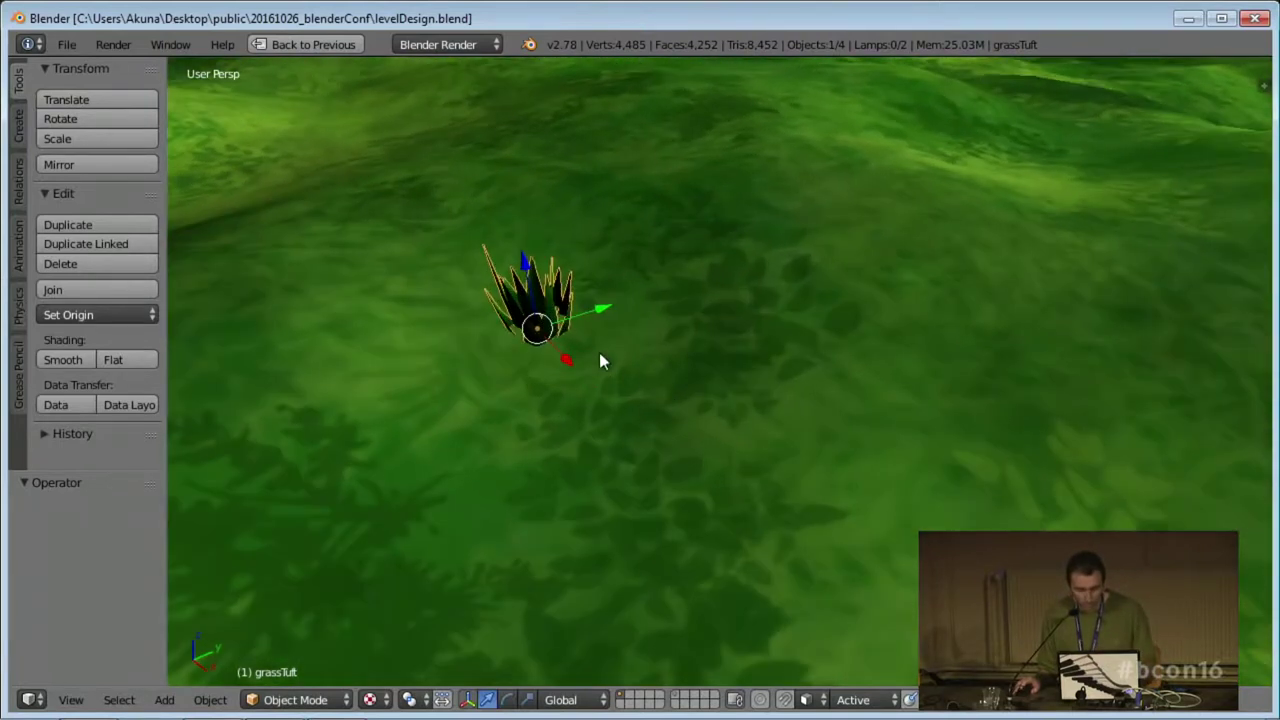
# Enable snapping with Face as the snap element and Active as the snap target.
pyautogui.click(786, 703)
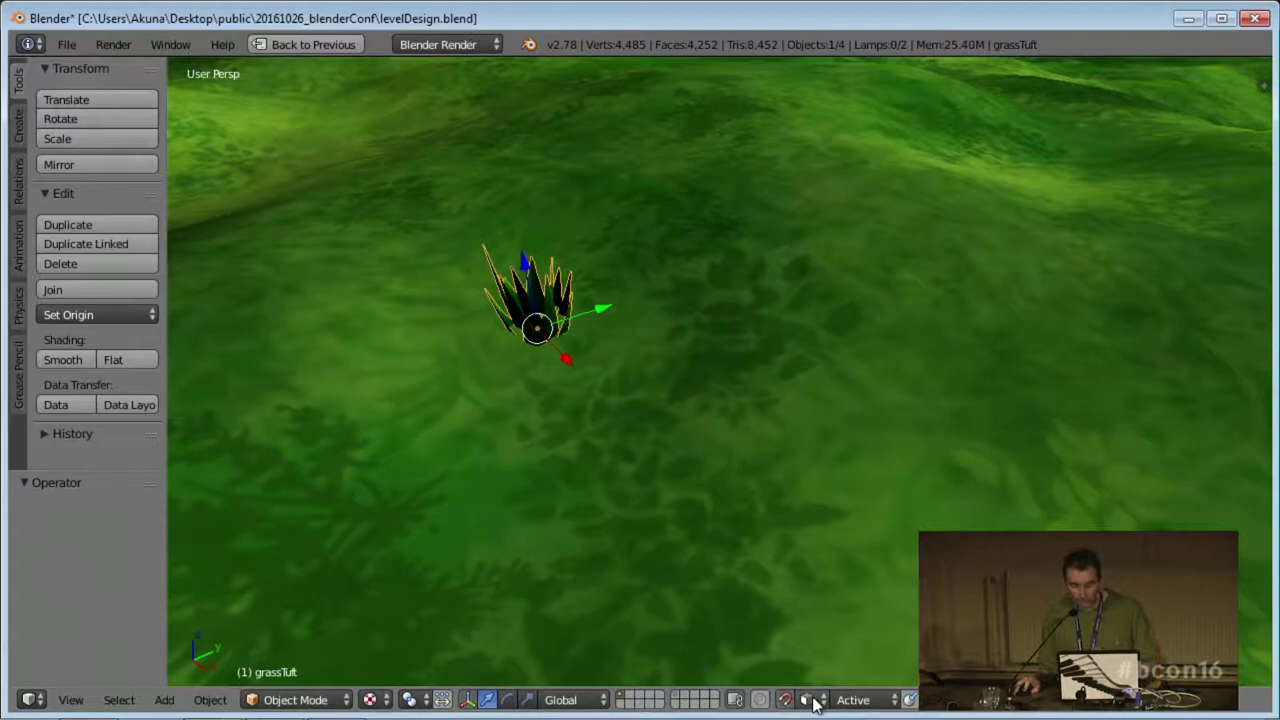
pyautogui.click(814, 702)
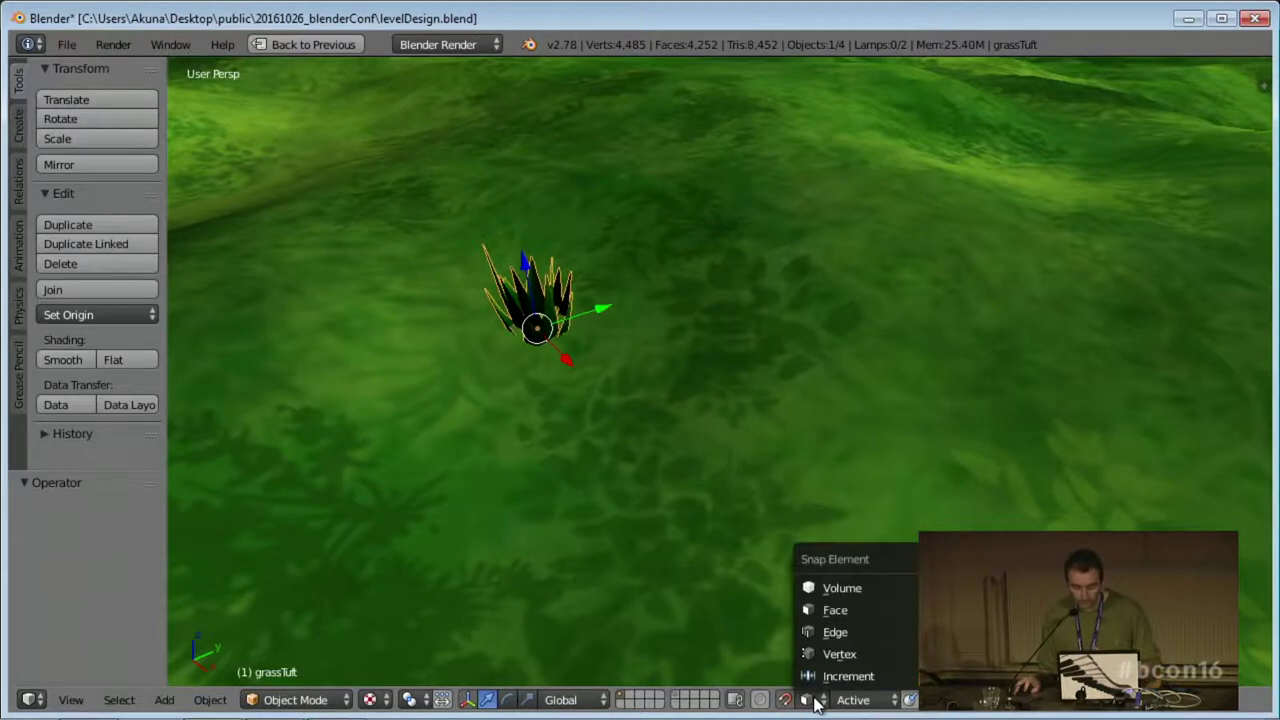
pyautogui.click(837, 611)
pyautogui.click(855, 700)
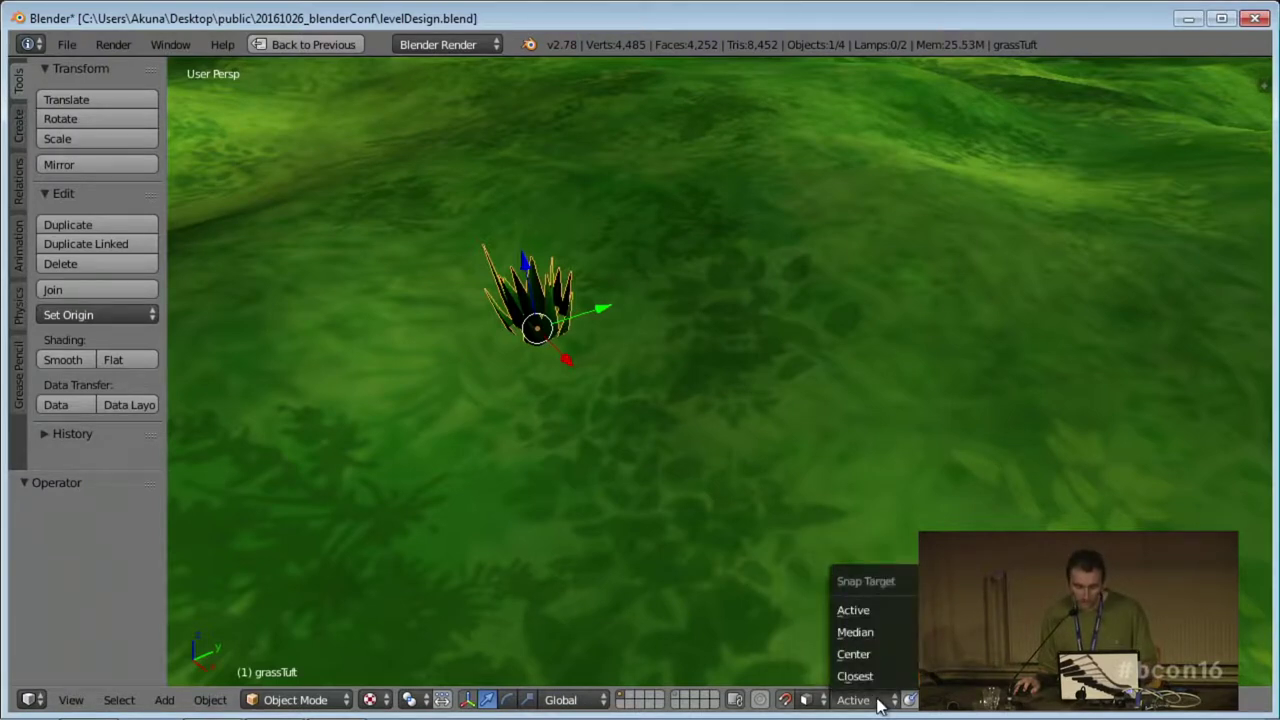
pyautogui.click(877, 610)
# Duplicate the grass tuft three times, placing each copy at a different spot on the terrain surface.
pyautogui.moveTo(645, 450)
pyautogui.mouseDown(button='middle')
pyautogui.moveTo(666, 446)
pyautogui.moveTo(627, 445)
pyautogui.mouseUp(button='middle')
pyautogui.hotkey('shift', 'd')
pyautogui.click(680, 324)
pyautogui.hotkey('shift', 'd')
pyautogui.click(850, 389)
pyautogui.hotkey('shift', 'd')
pyautogui.click(667, 462)
# Examine up close and from low angles how the duplicated grass tufts sit on the terrain.
pyautogui.moveTo(849, 517); pyautogui.dragTo(741, 494, button='middle')
pyautogui.scroll(5, 741, 485)
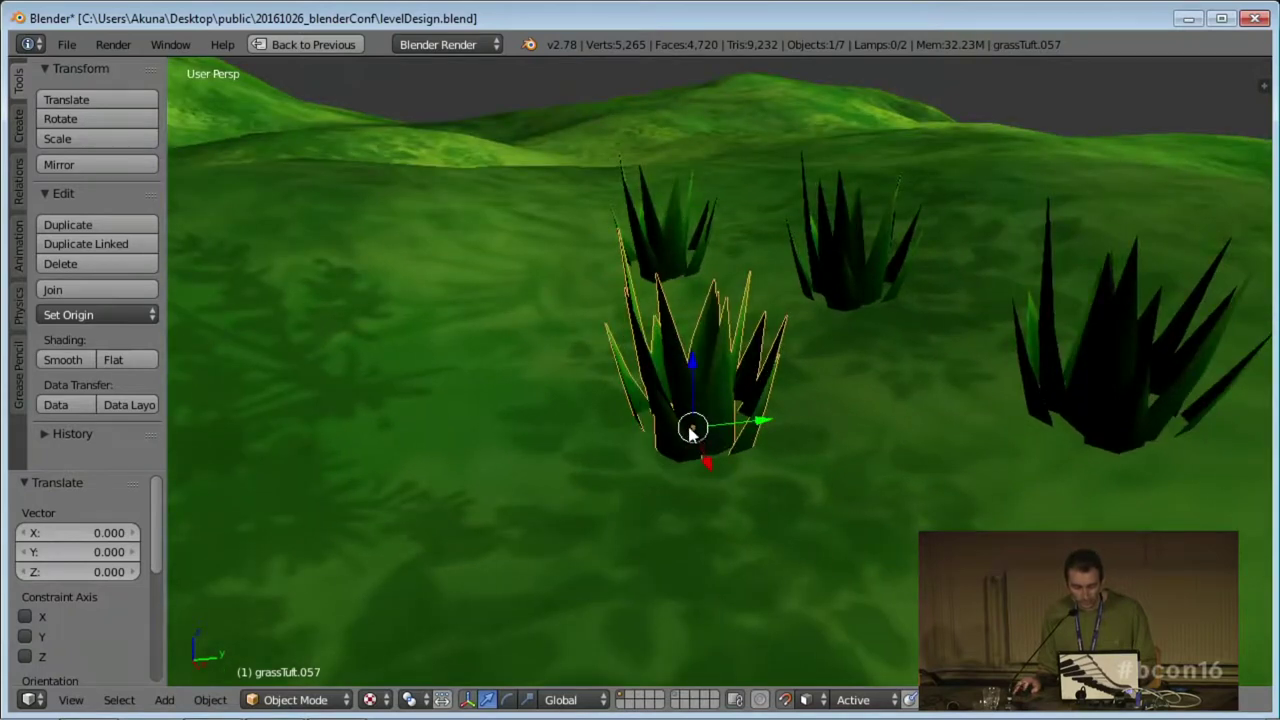
pyautogui.scroll(-8, 741, 490)
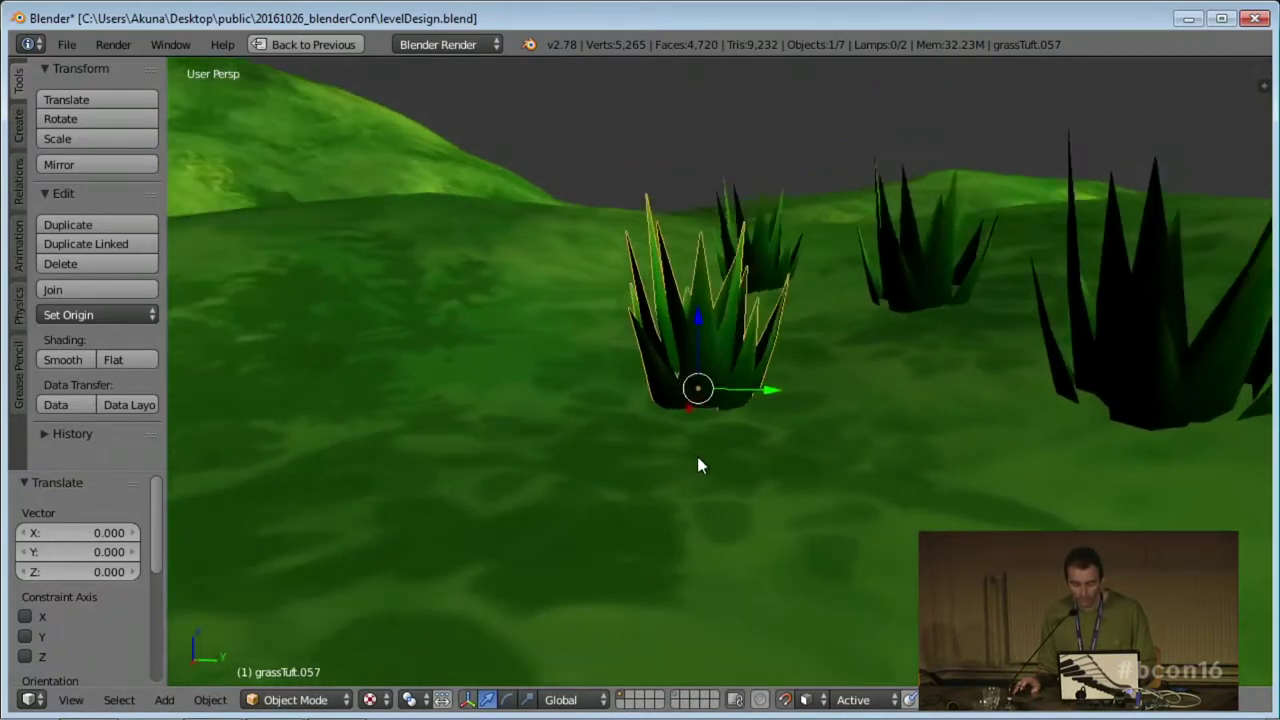
pyautogui.moveTo(705, 467); pyautogui.dragTo(723, 486, button='middle')
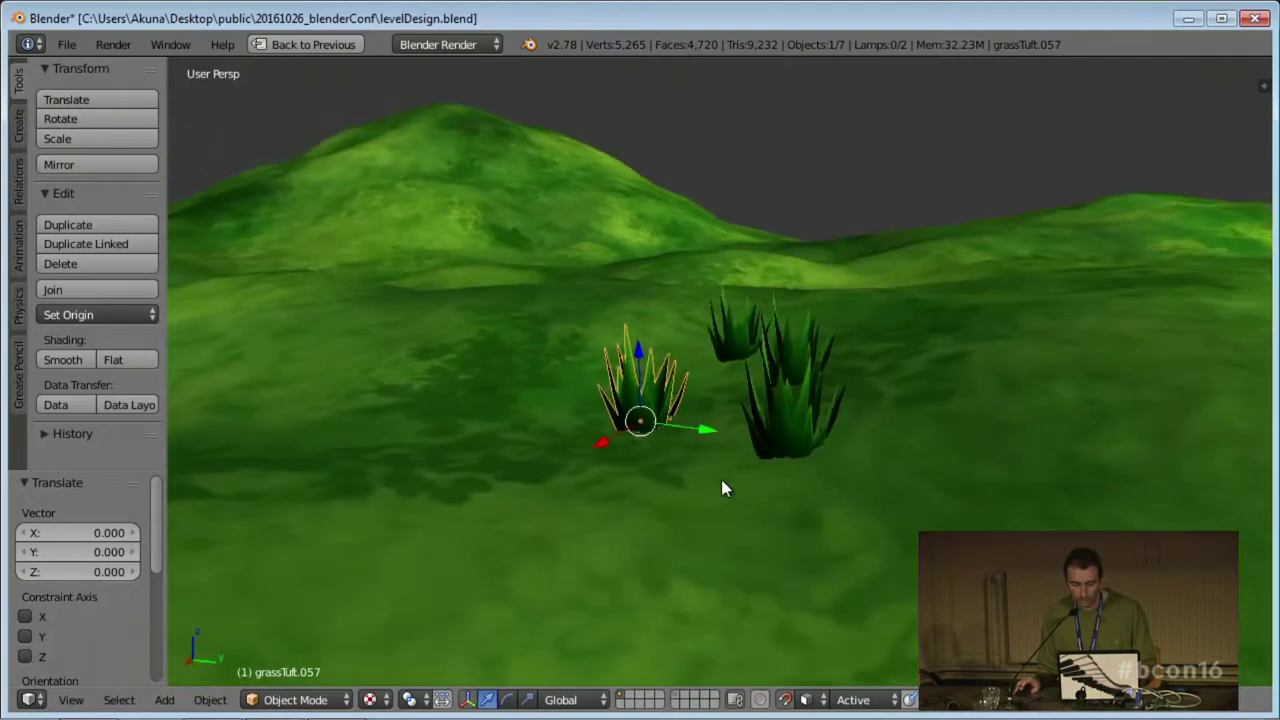
pyautogui.moveTo(787, 418); pyautogui.dragTo(768, 387, button='middle')
pyautogui.scroll(5, 647, 400)
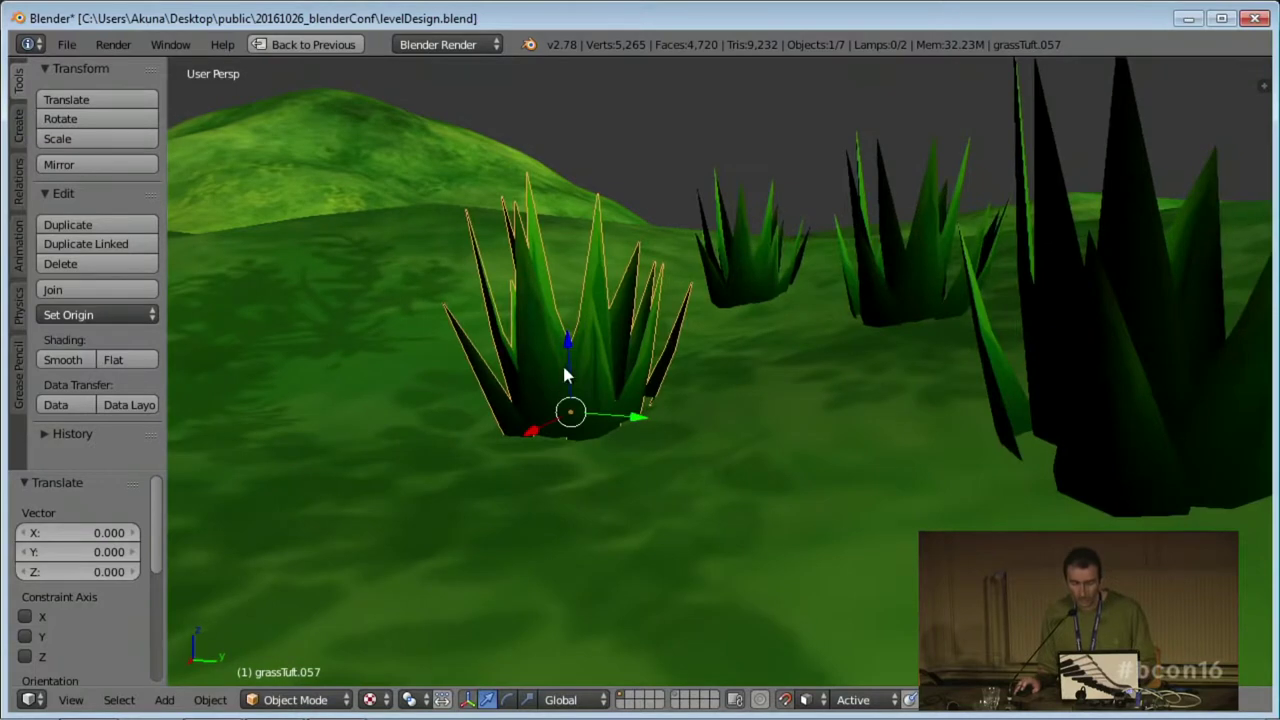
# Duplicate the selected grass tuft once more and place the copy on the terrain beside the existing ones.
pyautogui.keyDown('shift'); pyautogui.moveTo(579, 396); pyautogui.dragTo(561, 307, button='middle'); pyautogui.keyUp('shift')
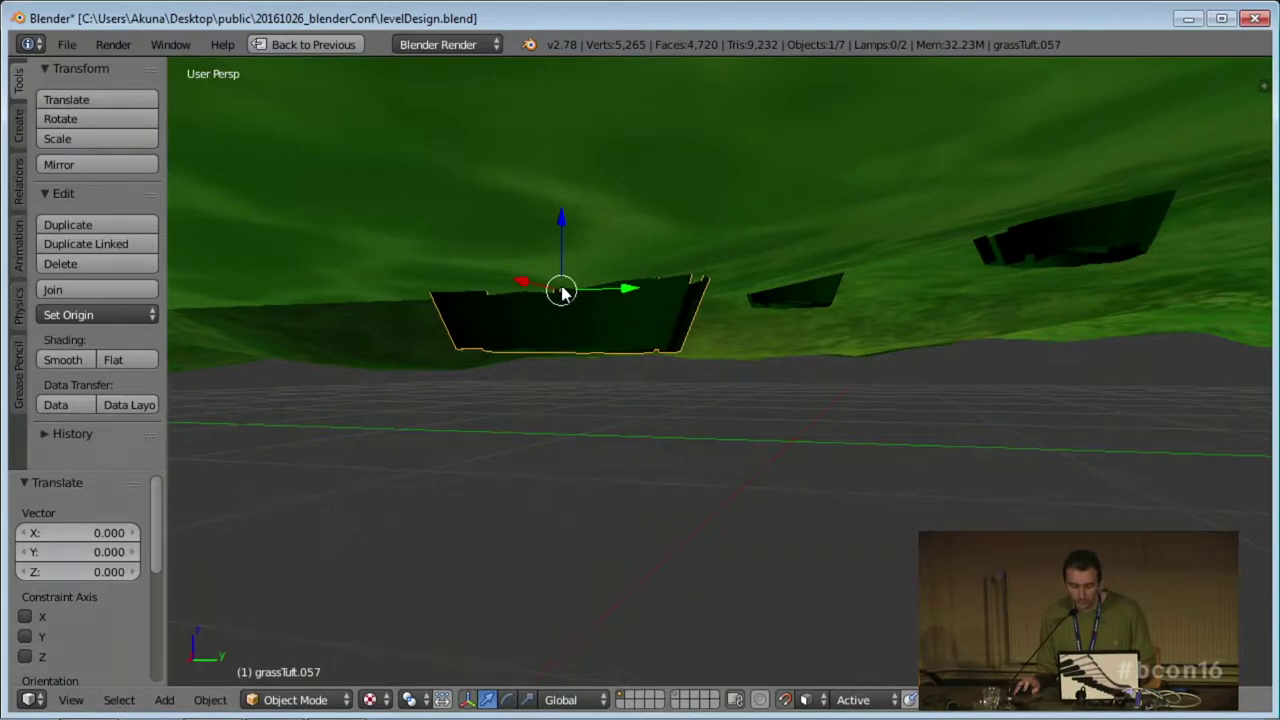
pyautogui.moveTo(663, 270); pyautogui.dragTo(703, 370, button='middle')
pyautogui.hotkey('shift', 'd')
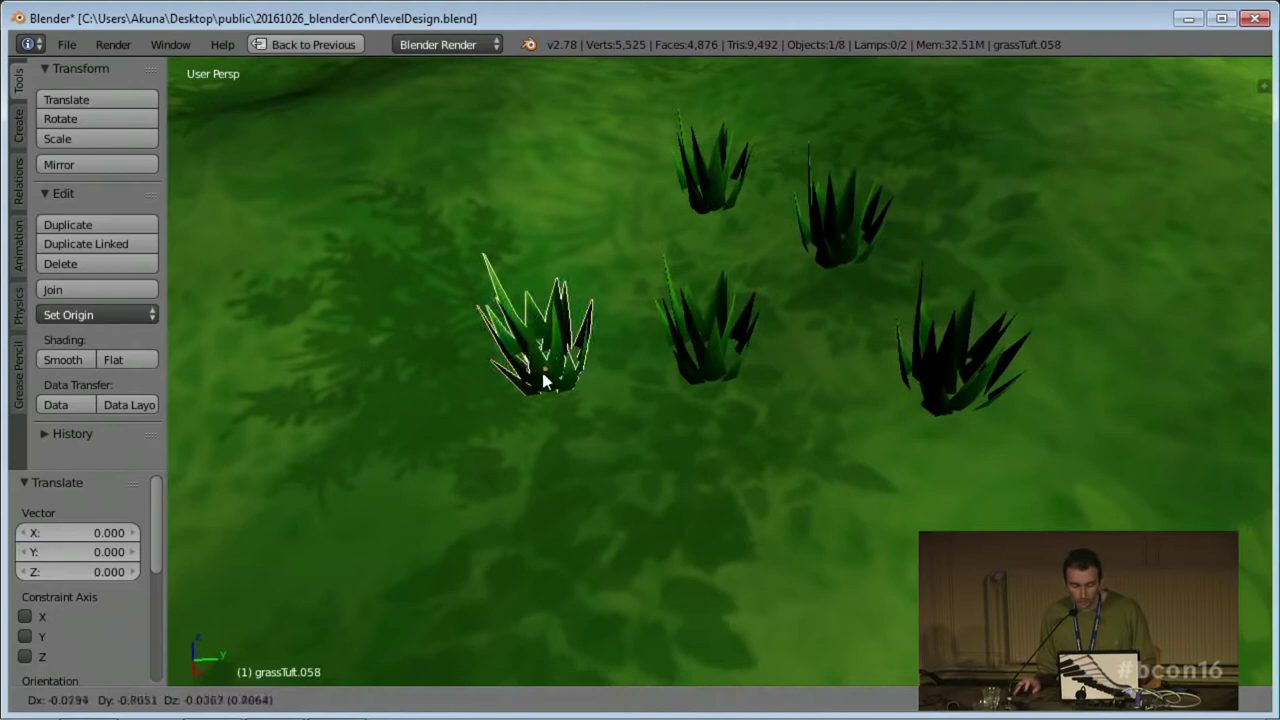
pyautogui.click(543, 375)
# Examine from low and high angles how the newly placed tuft sits on the terrain among its neighbours.
pyautogui.moveTo(605, 447); pyautogui.dragTo(521, 141, button='middle')
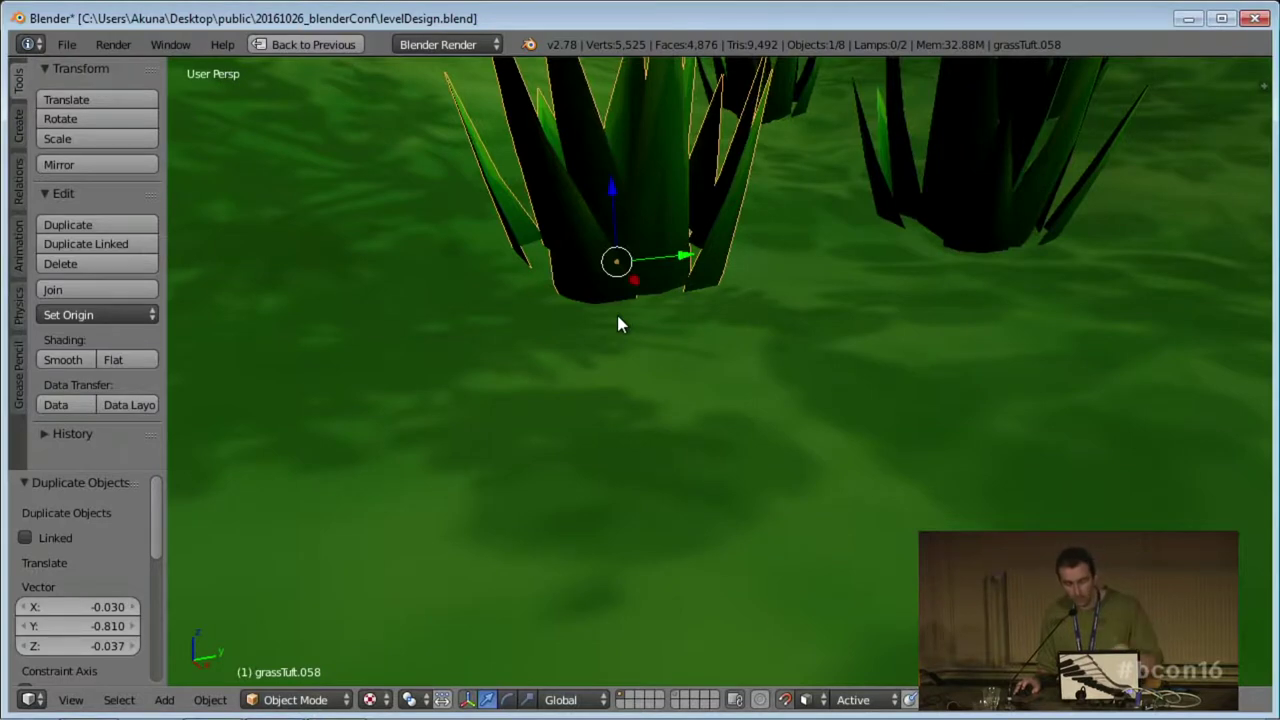
pyautogui.moveTo(740, 327); pyautogui.dragTo(602, 342, button='middle')
pyautogui.scroll(-3, 722, 351)
pyautogui.moveTo(722, 351); pyautogui.dragTo(666, 380, button='middle')
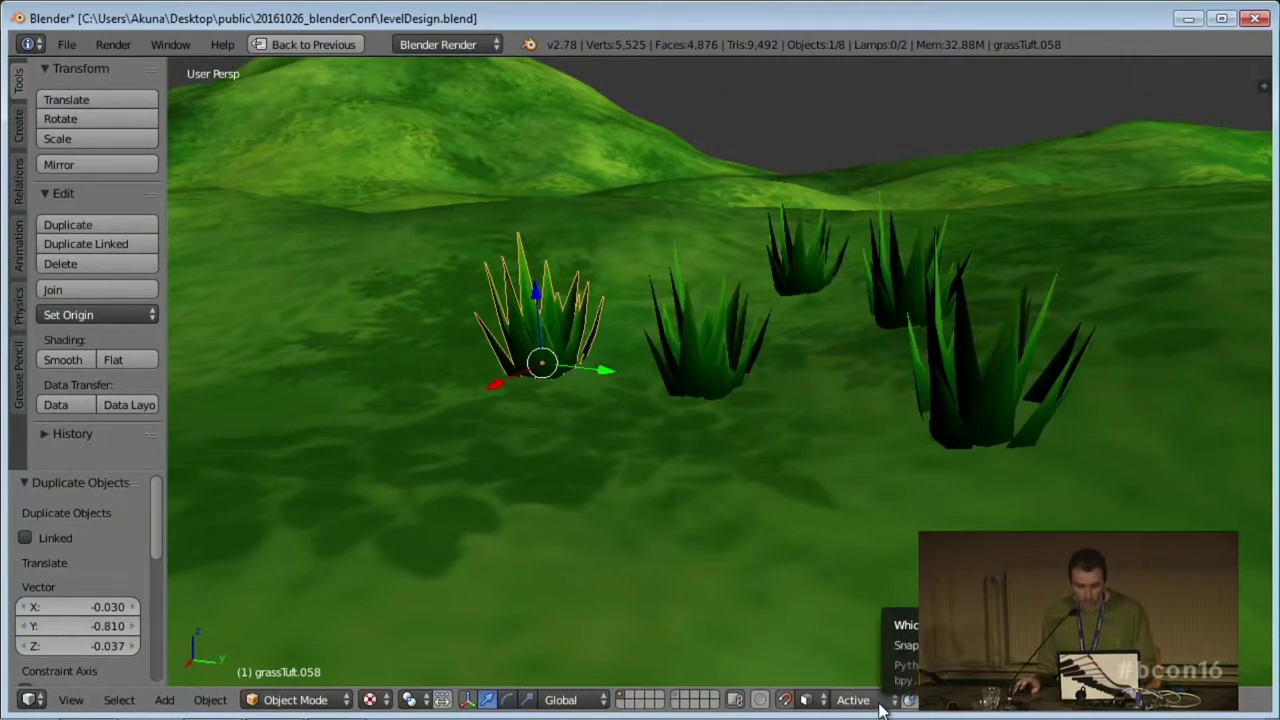
pyautogui.moveTo(713, 430); pyautogui.dragTo(743, 471, button='middle')
pyautogui.scroll(-1, 745, 471)
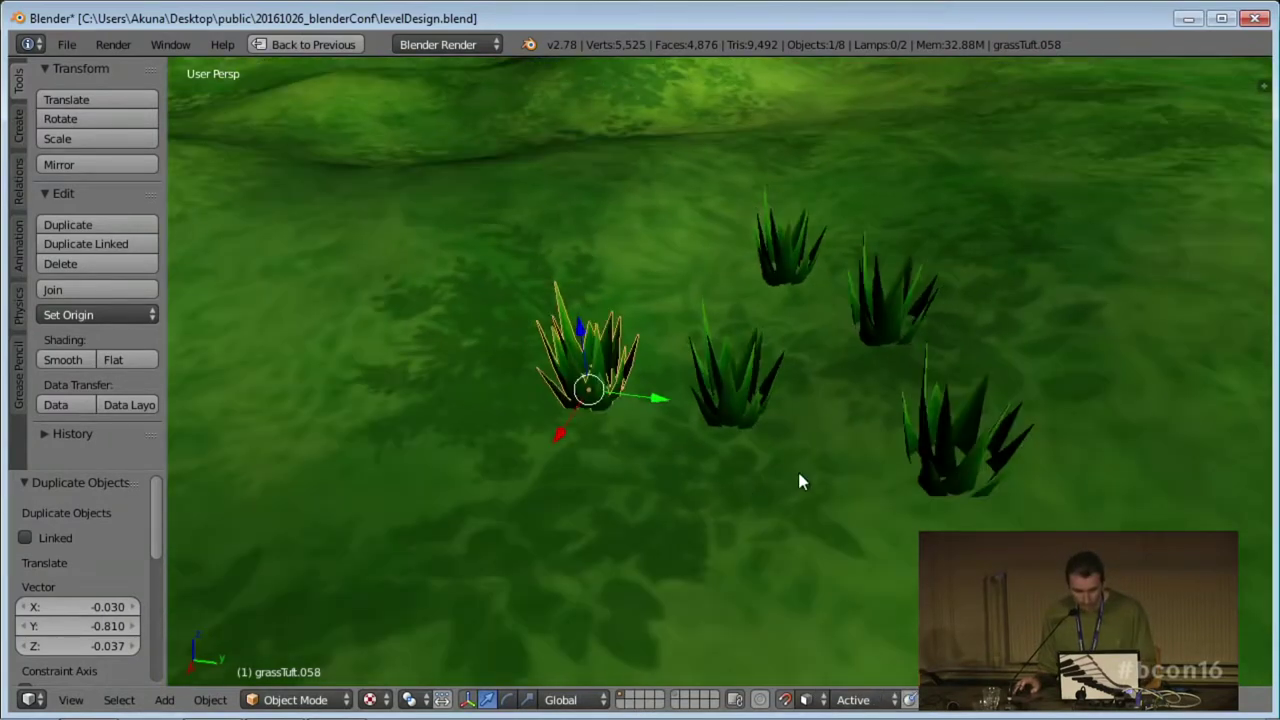
pyautogui.scroll(-5, 799, 482)
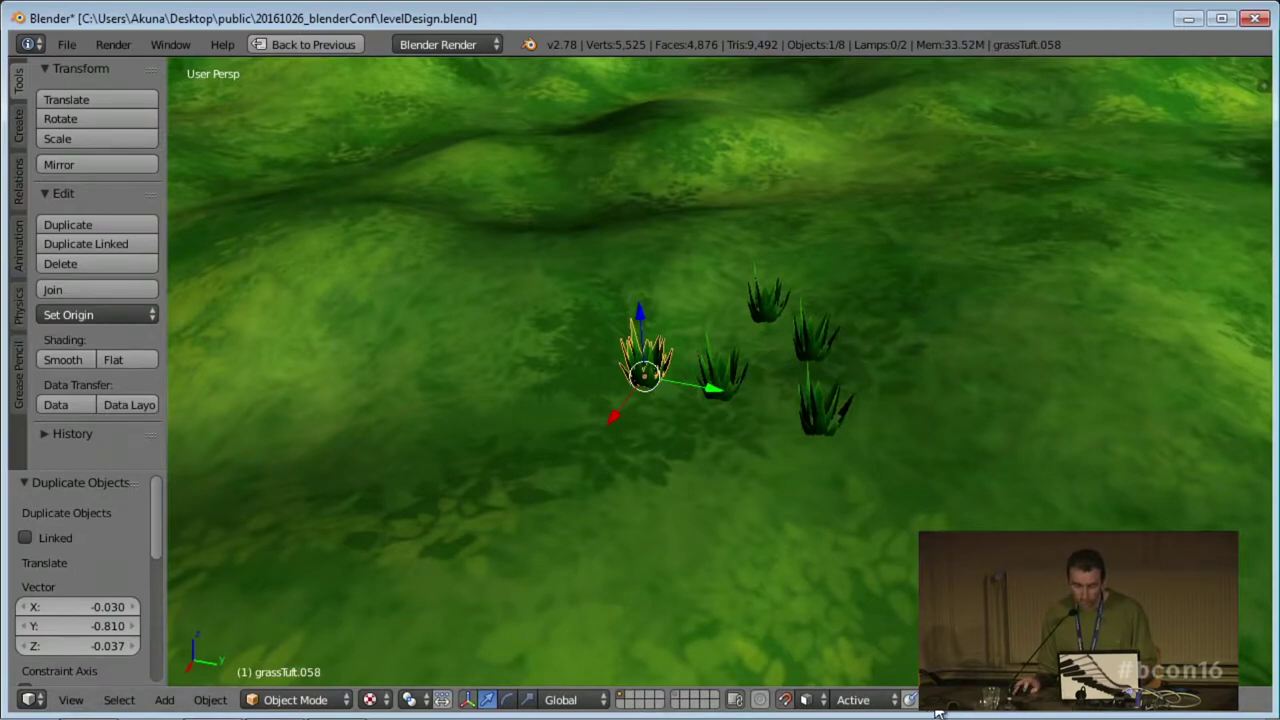
# Select all five grass tufts together, duplicate them and place the copied group on the terrain beside the originals.
pyautogui.moveTo(840, 538); pyautogui.dragTo(783, 494, button='middle')
pyautogui.keyDown('shift'); pyautogui.rightClick(733, 390); pyautogui.keyUp('shift')
pyautogui.keyDown('shift'); pyautogui.rightClick(827, 434); pyautogui.keyUp('shift')
pyautogui.keyDown('shift'); pyautogui.rightClick(808, 345); pyautogui.keyUp('shift')
pyautogui.keyDown('shift'); pyautogui.rightClick(757, 296); pyautogui.keyUp('shift')
pyautogui.moveTo(776, 302); pyautogui.dragTo(811, 450, button='middle')
pyautogui.scroll(-3, 813, 441)
pyautogui.hotkey('shift', 'd')
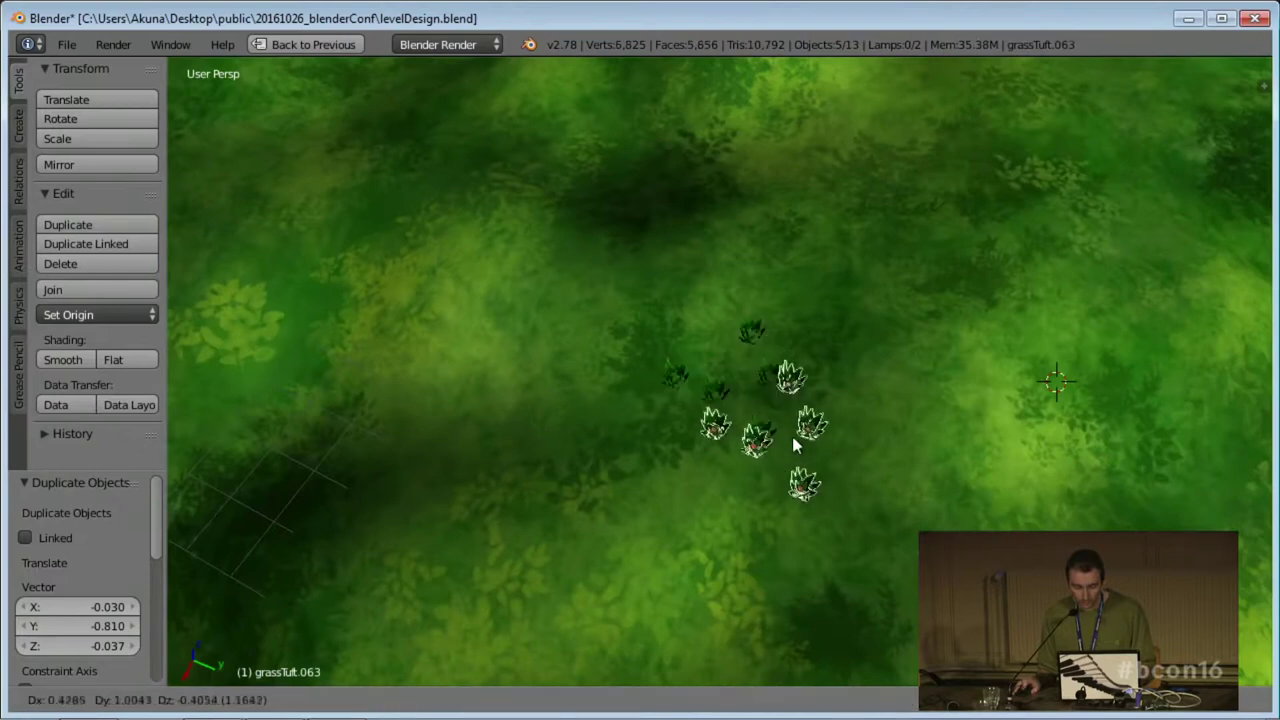
pyautogui.click(809, 486)
# Duplicate the group of five tufts onto another terrain spot and rotate the copies about -68° around the global Z axis.
pyautogui.hotkey('shift', 'd')
pyautogui.click(876, 326)
pyautogui.press('r')
pyautogui.press('z')
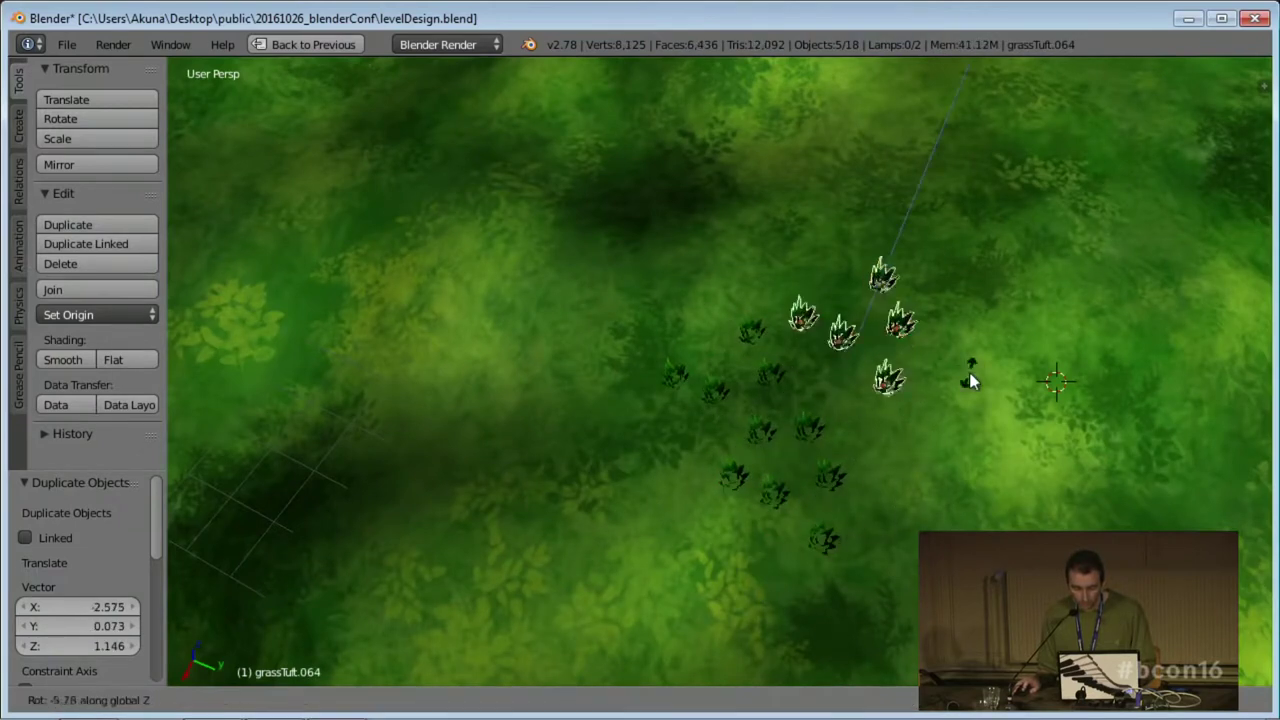
pyautogui.click(880, 450)
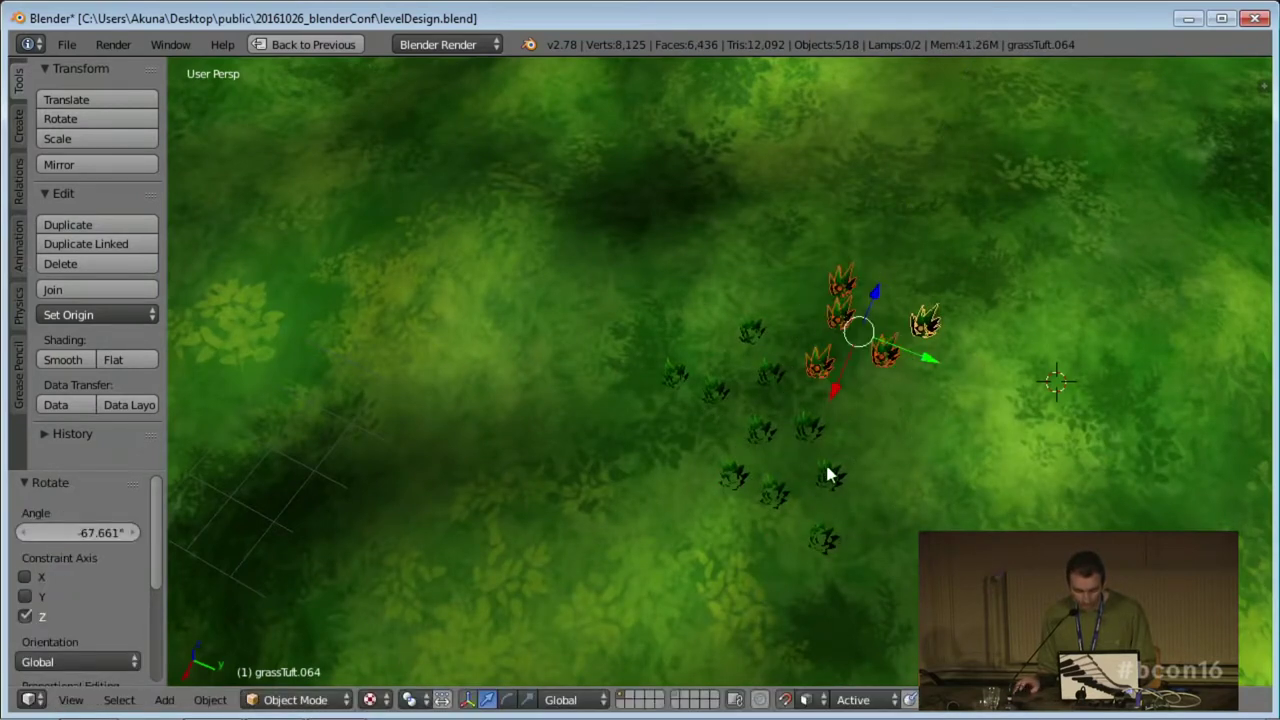
# Duplicate the rotated group to a further free terrain spot and rotate these copies about -65° around the global Z axis.
pyautogui.moveTo(828, 475); pyautogui.dragTo(886, 386, button='middle')
pyautogui.hotkey('shift', 'd')
pyautogui.click(1039, 496)
pyautogui.press('r')
pyautogui.press('z')
pyautogui.click(909, 538)
# Select a single tuft near the edge of the field, duplicate it and place the copy on the terrain just in front.
pyautogui.keyDown('shift'); pyautogui.moveTo(909, 538); pyautogui.dragTo(762, 393, button='middle'); pyautogui.keyUp('shift')
pyautogui.rightClick(837, 306)
pyautogui.scroll(4, 869, 306)
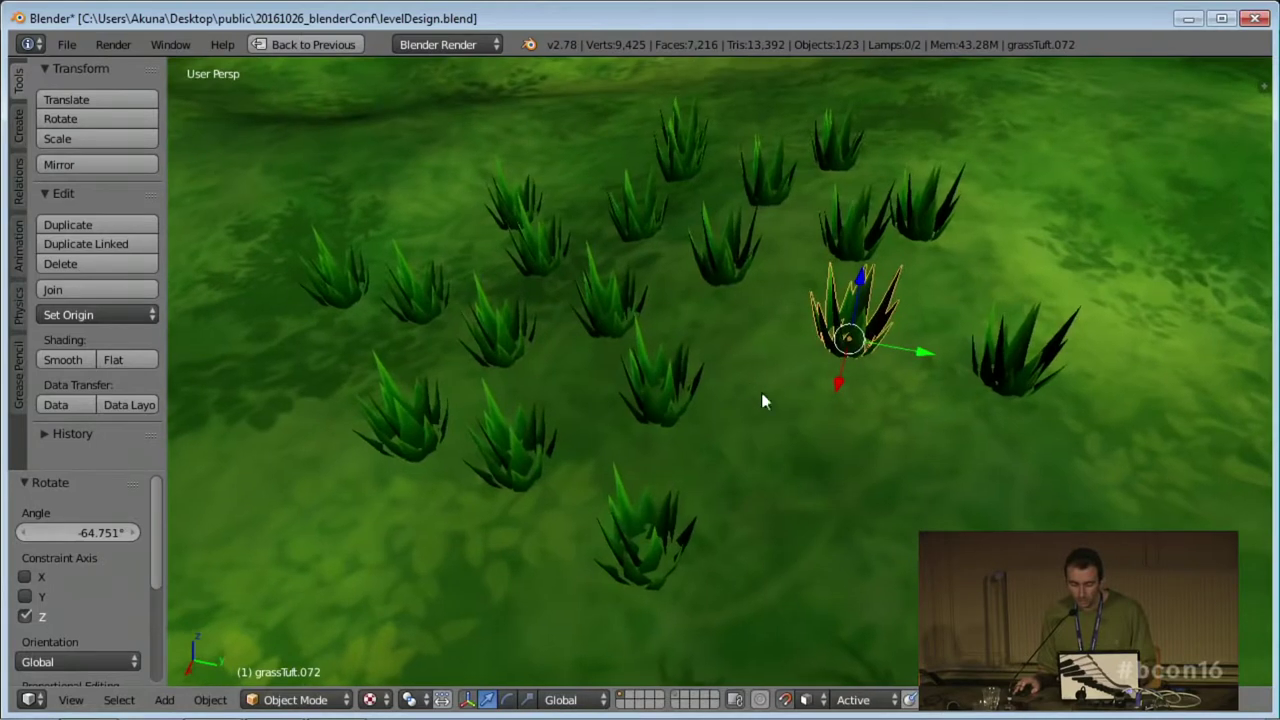
pyautogui.moveTo(862, 347); pyautogui.dragTo(830, 334, button='middle')
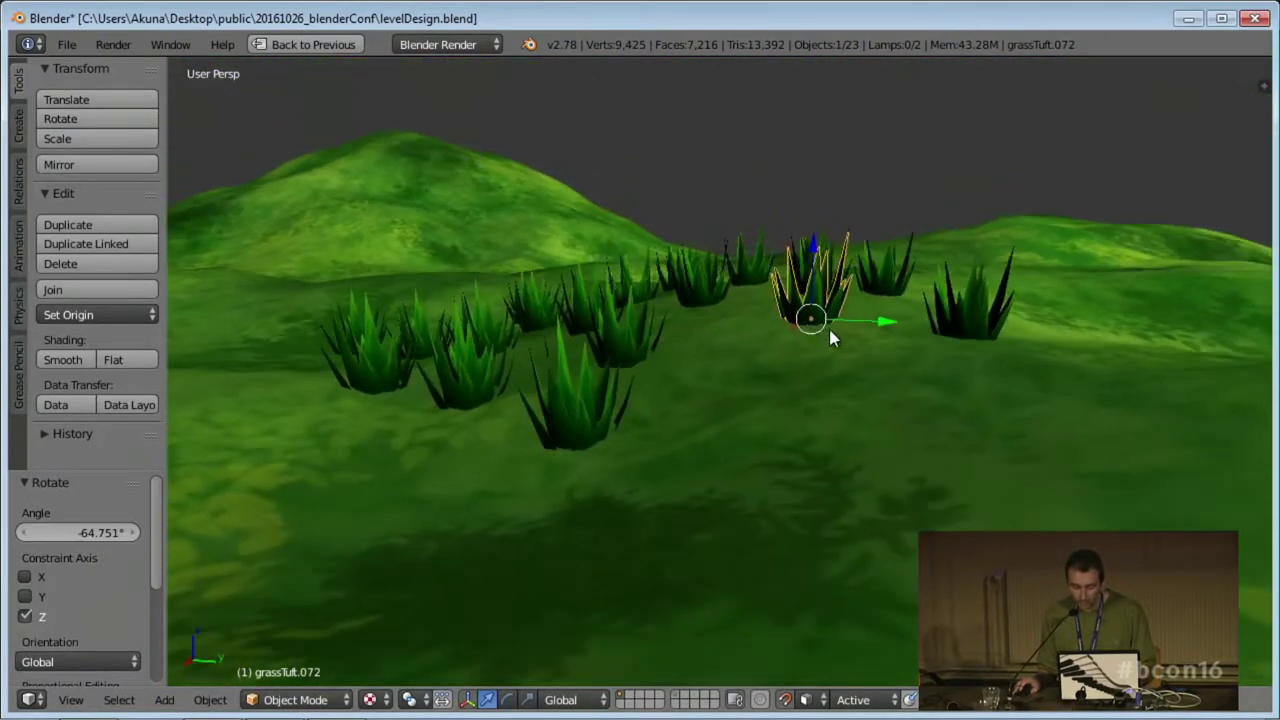
pyautogui.hotkey('shift', 'd')
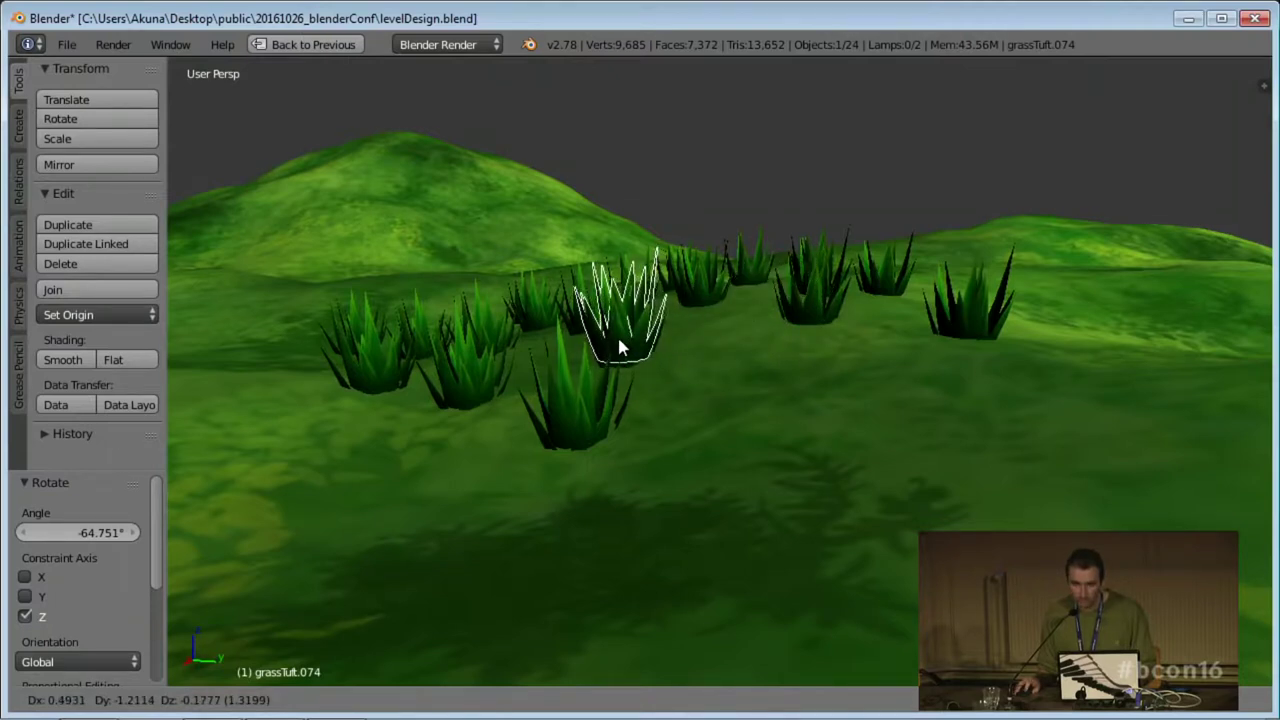
pyautogui.click(785, 364)
# Examine the field of grass tufts from above and from different sides.
pyautogui.moveTo(874, 356); pyautogui.dragTo(871, 415, button='middle')
pyautogui.scroll(-3, 872, 466)
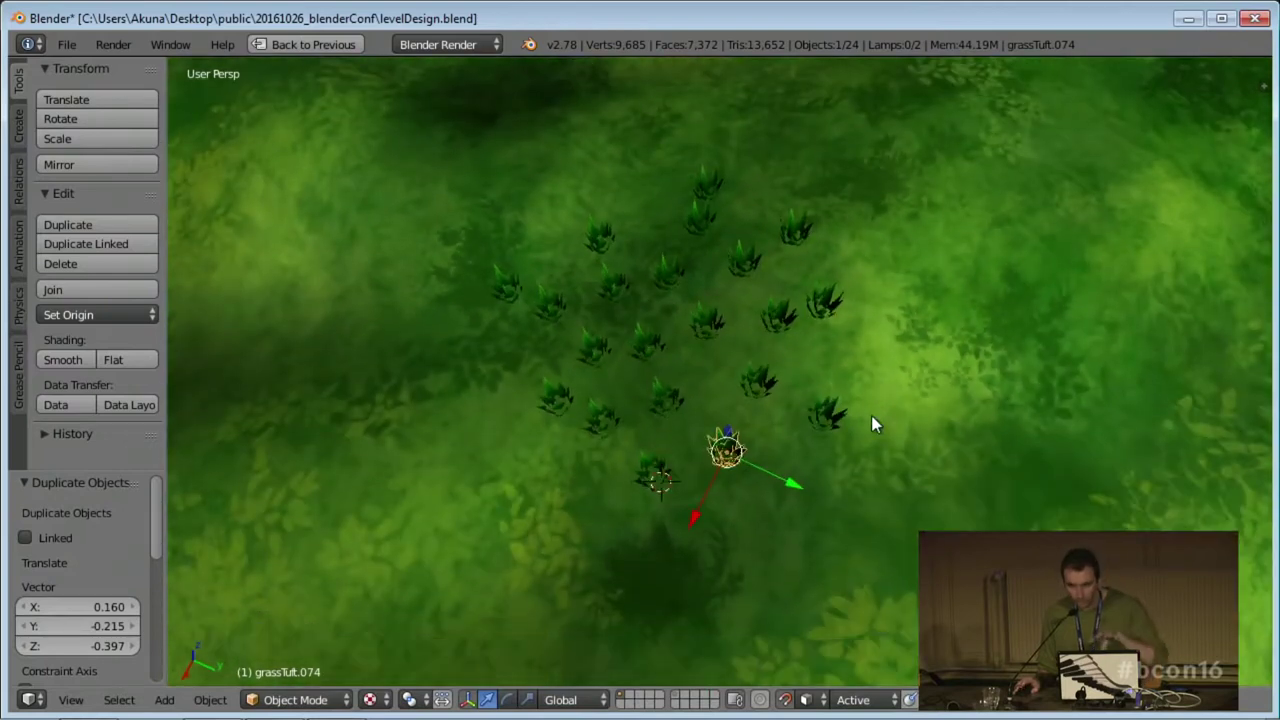
pyautogui.moveTo(804, 383); pyautogui.dragTo(766, 414, button='middle')
pyautogui.moveTo(778, 487); pyautogui.dragTo(786, 383, button='middle')
pyautogui.scroll(2, 785, 421)
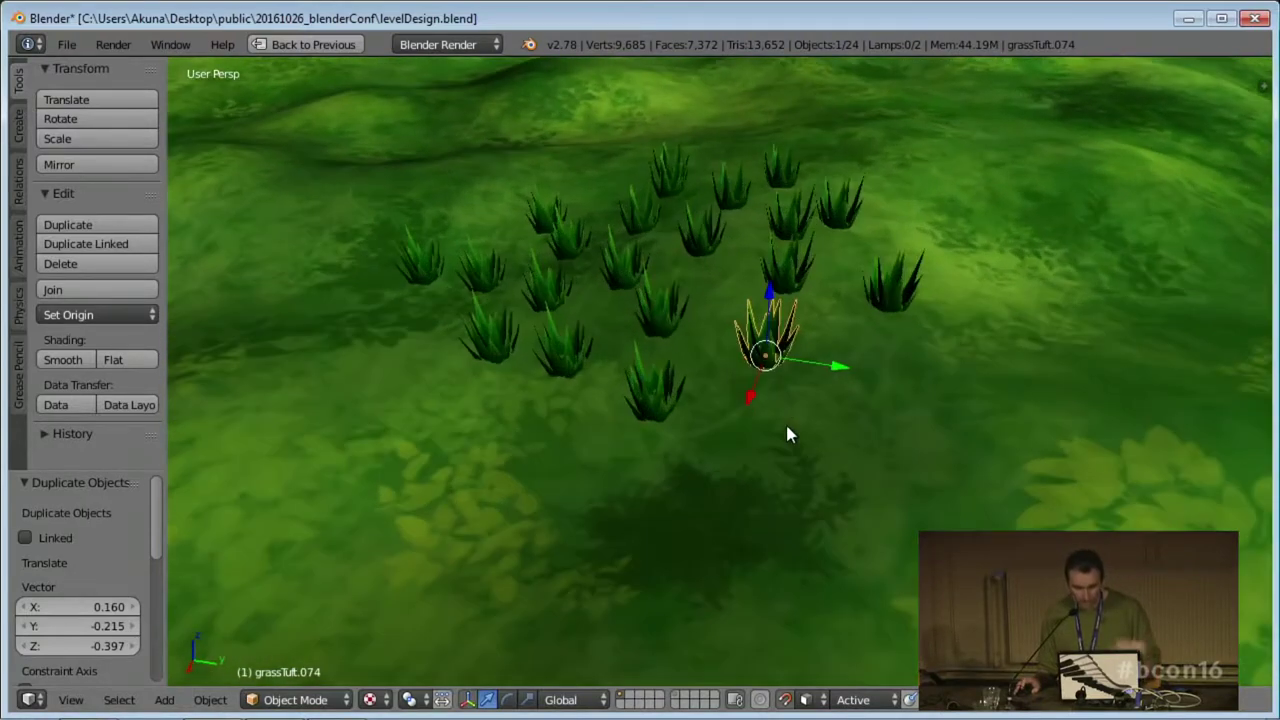
pyautogui.moveTo(785, 431); pyautogui.dragTo(832, 400, button='middle')
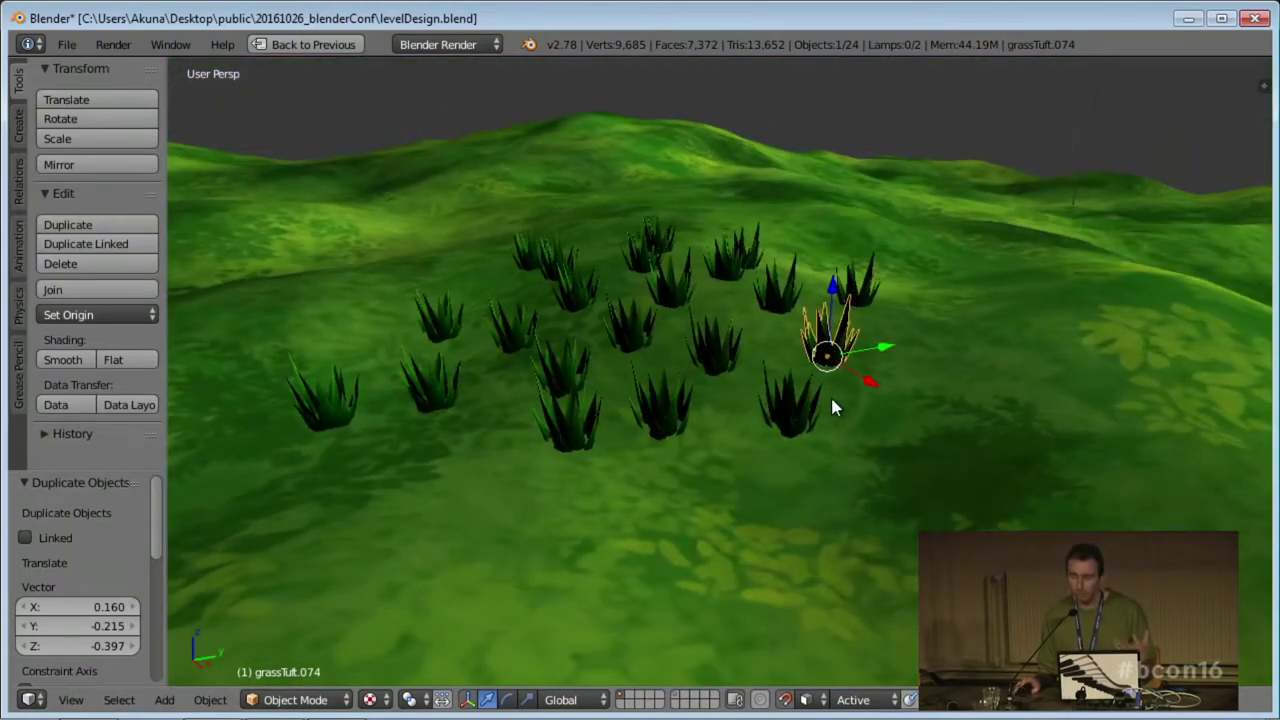
pyautogui.moveTo(925, 418); pyautogui.dragTo(951, 421, button='middle')
# Hide the terrain plane so that only the grass tufts remain in view.
pyautogui.rightClick(955, 425)
pyautogui.scroll(-4, 957, 428)
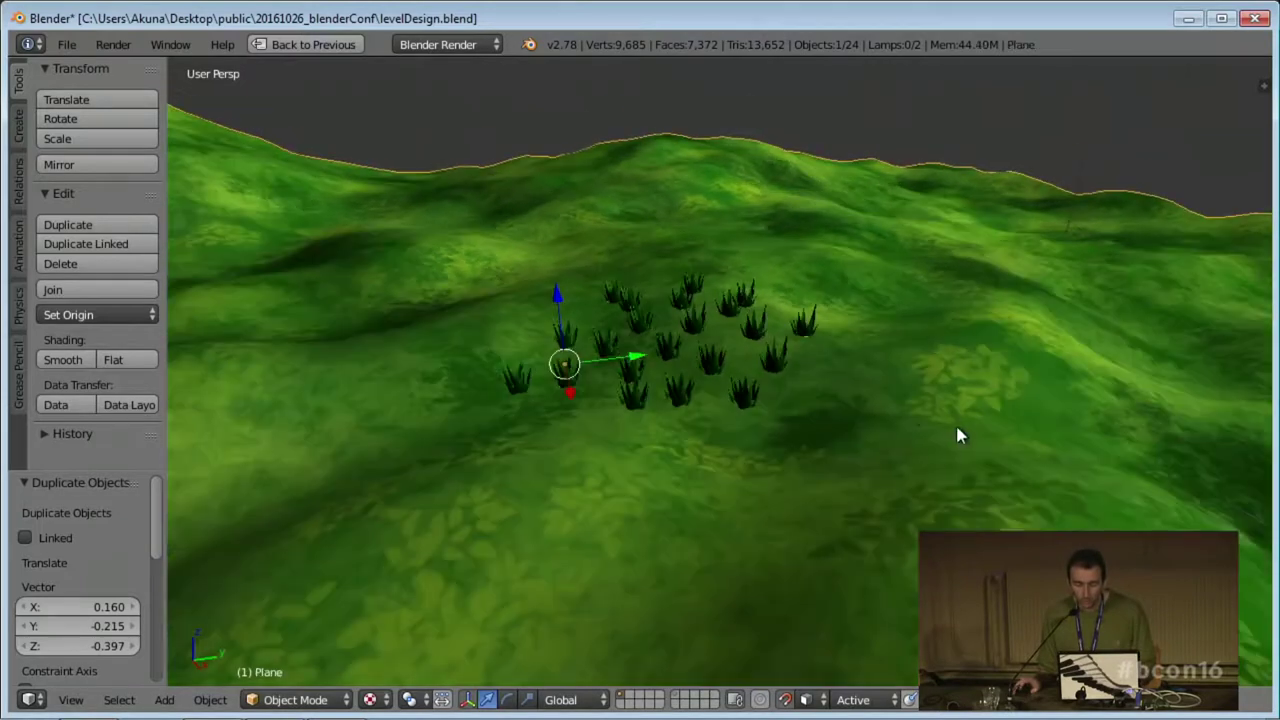
pyautogui.press('h')
# Select a tuft at the front of the field, enable proportional editing and set the pivot point to individual origins.
pyautogui.rightClick(743, 398)
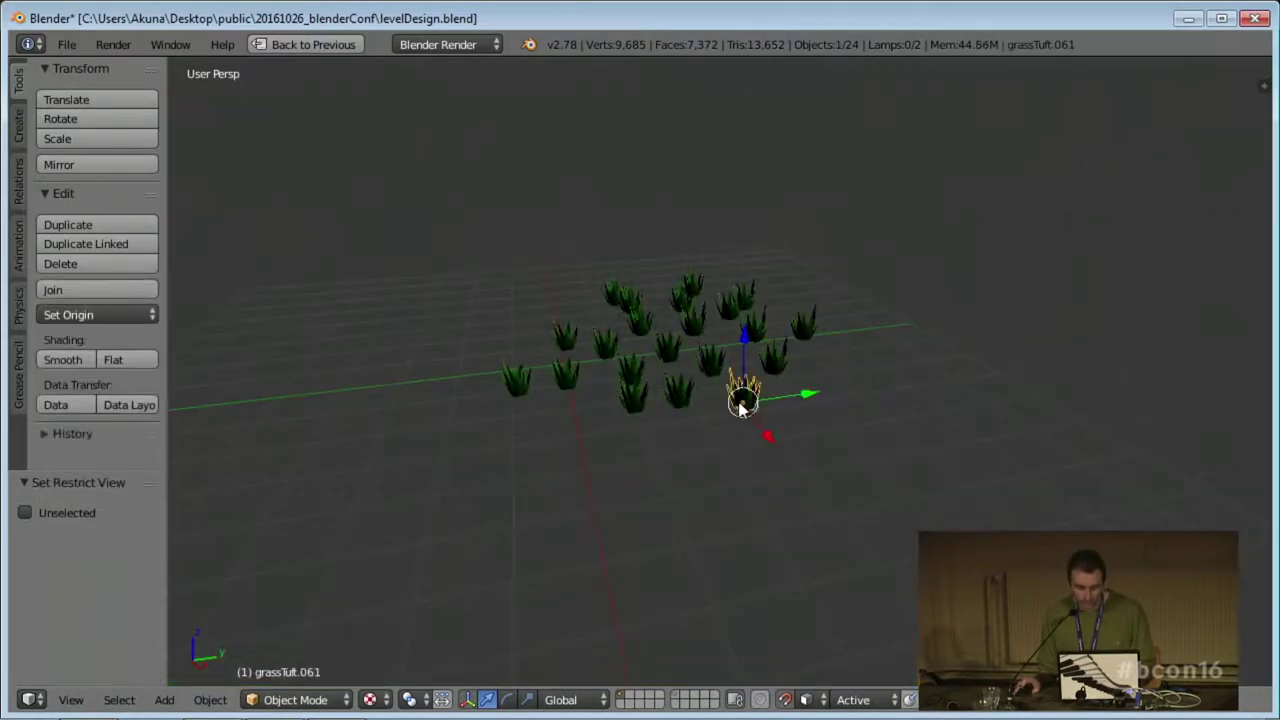
pyautogui.click(760, 700)
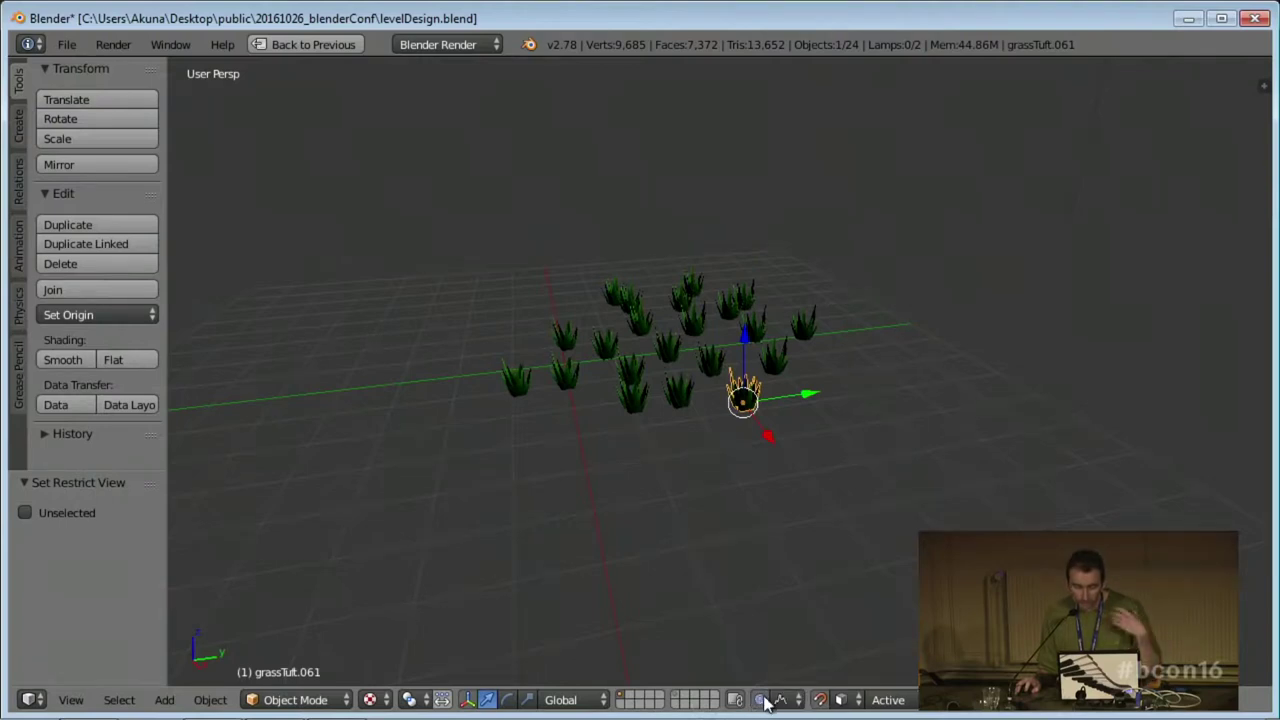
pyautogui.moveTo(857, 443); pyautogui.dragTo(847, 492, button='middle')
pyautogui.scroll(3, 847, 485)
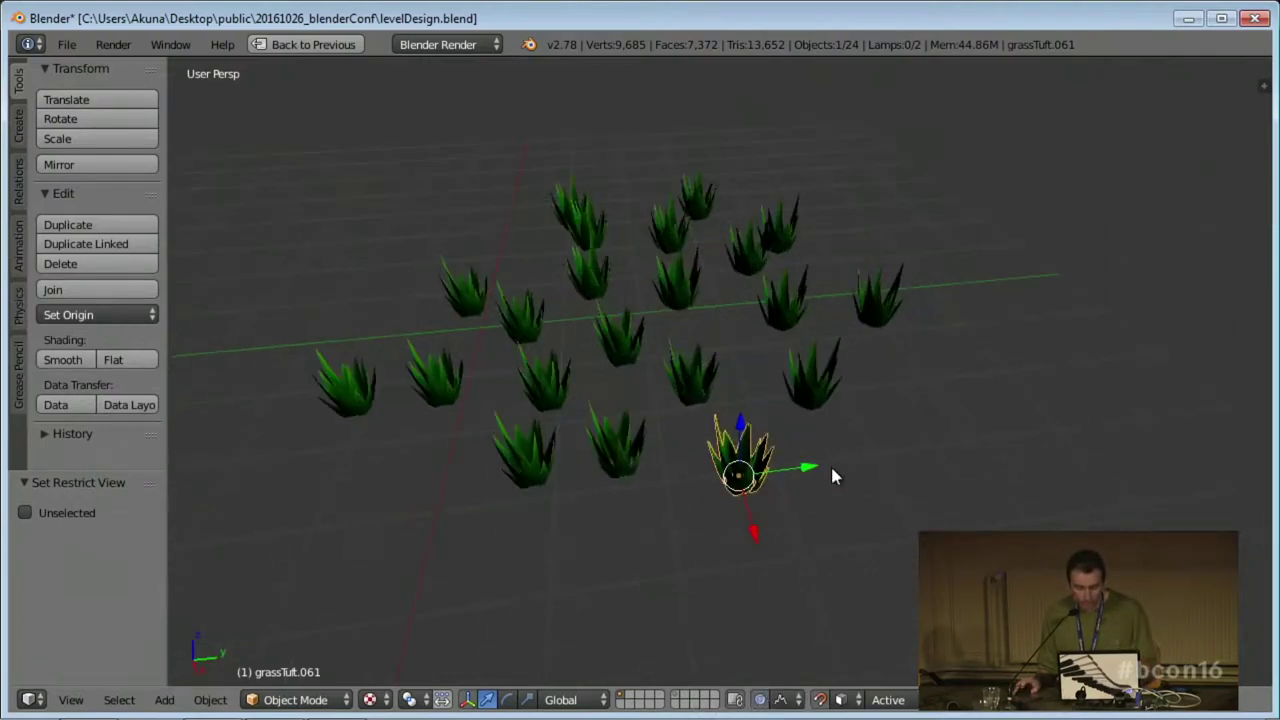
pyautogui.press('s')
pyautogui.rightClick(854, 454)
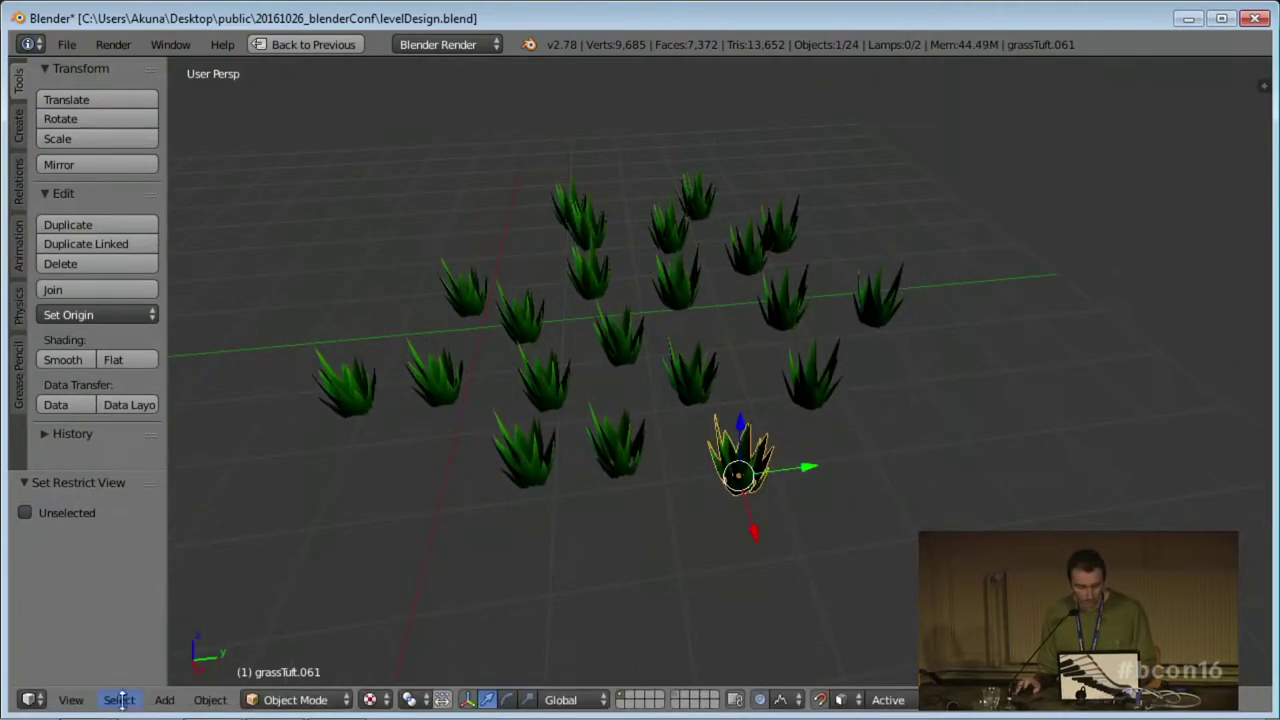
pyautogui.click(384, 698)
pyautogui.click(422, 631)
# Scale the tufts by about 1.278 using proportional editing with random falloff.
pyautogui.moveTo(757, 447); pyautogui.dragTo(791, 340, button='middle')
pyautogui.press('s')
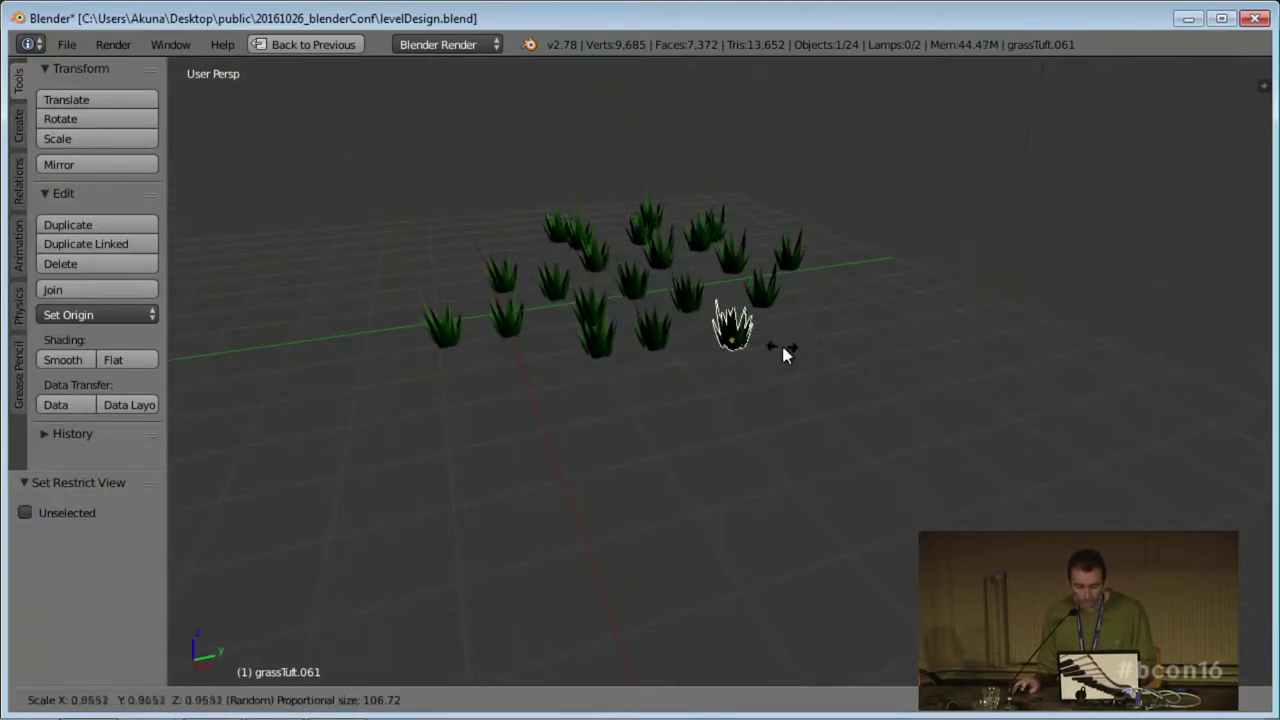
pyautogui.click(781, 343)
# Reduce the proportional editing radius to 17.45 and scale the tufts randomly by about 0.954.
pyautogui.scroll(-5, 810, 382)
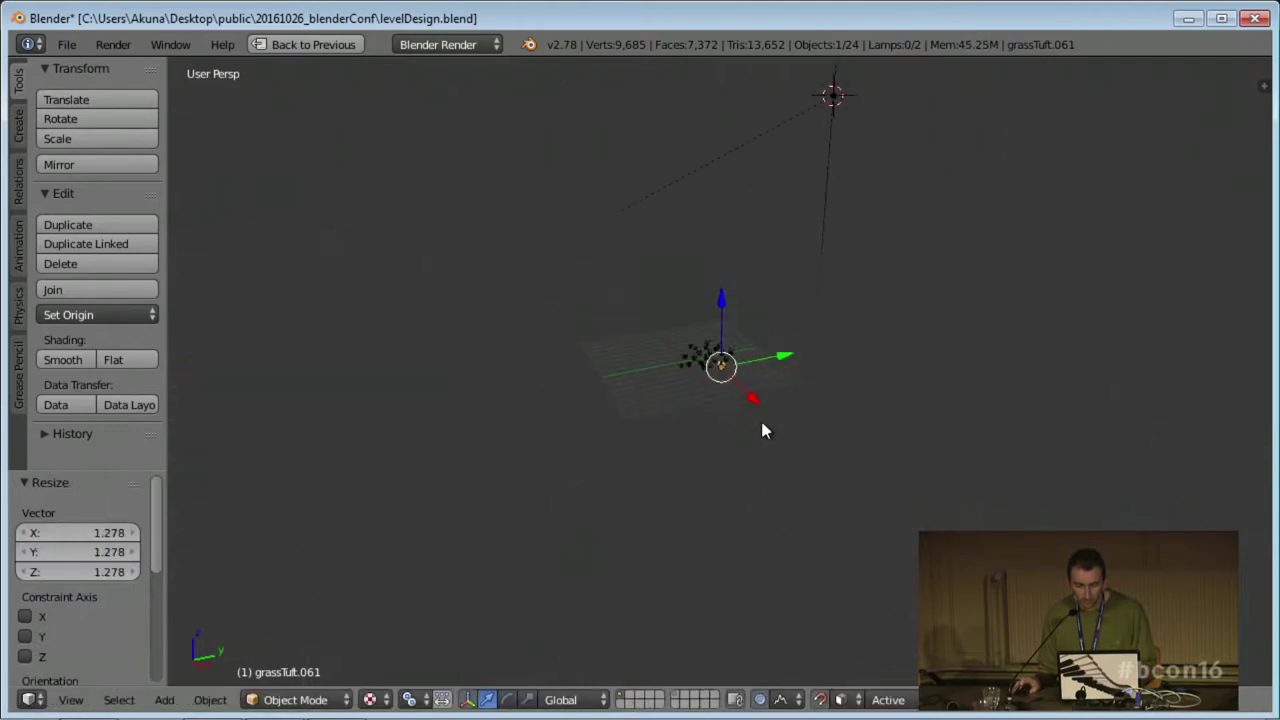
pyautogui.press('s')
pyautogui.scroll(8, 760, 396)
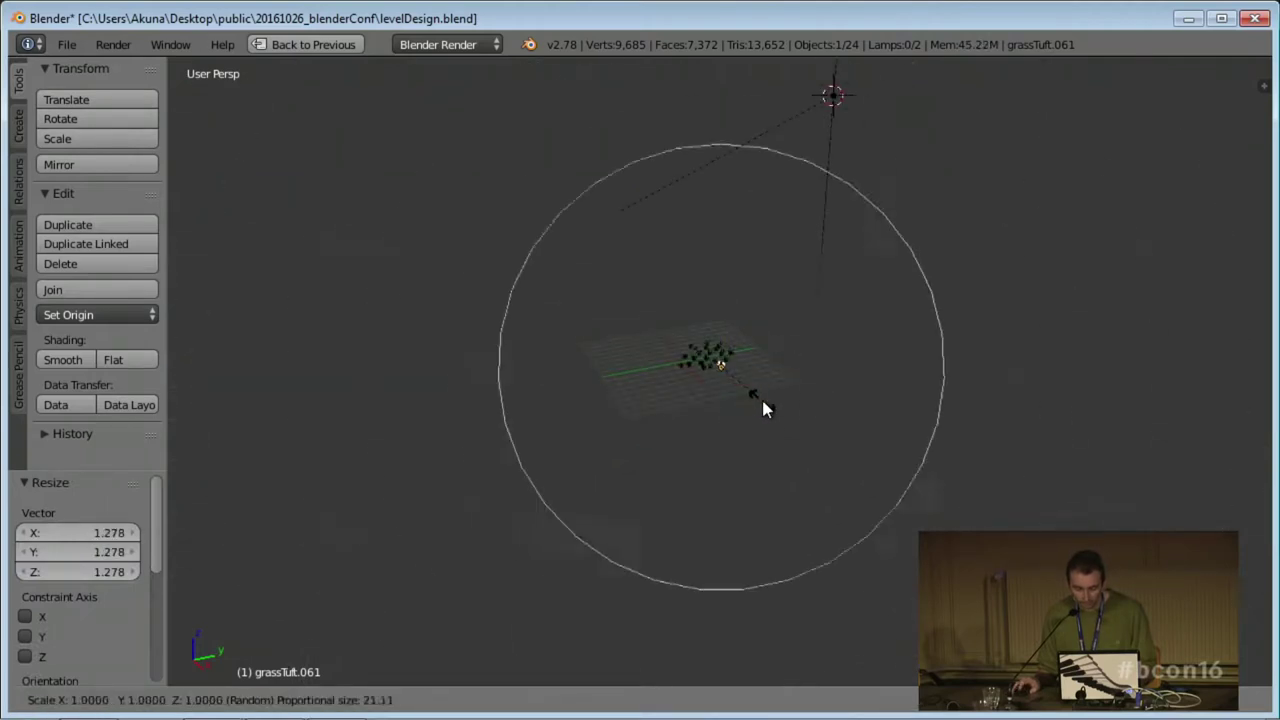
pyautogui.rightClick(761, 396)
pyautogui.scroll(3, 761, 396)
pyautogui.scroll(4, 761, 396)
pyautogui.press('s')
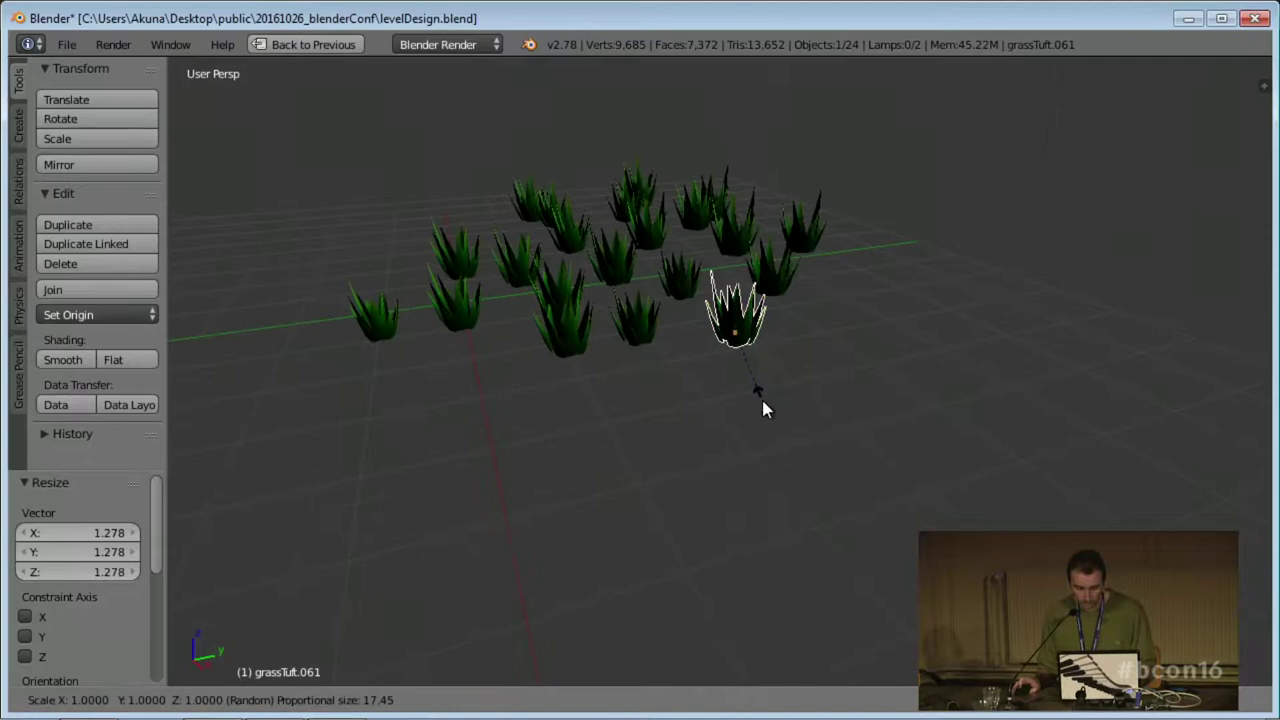
pyautogui.click(808, 403)
# Rotate the tufts randomly by about -20° around the global Z axis and scale them randomly by about 1.111.
pyautogui.moveTo(808, 403); pyautogui.dragTo(826, 386, button='middle')
pyautogui.press('r')
pyautogui.press('z')
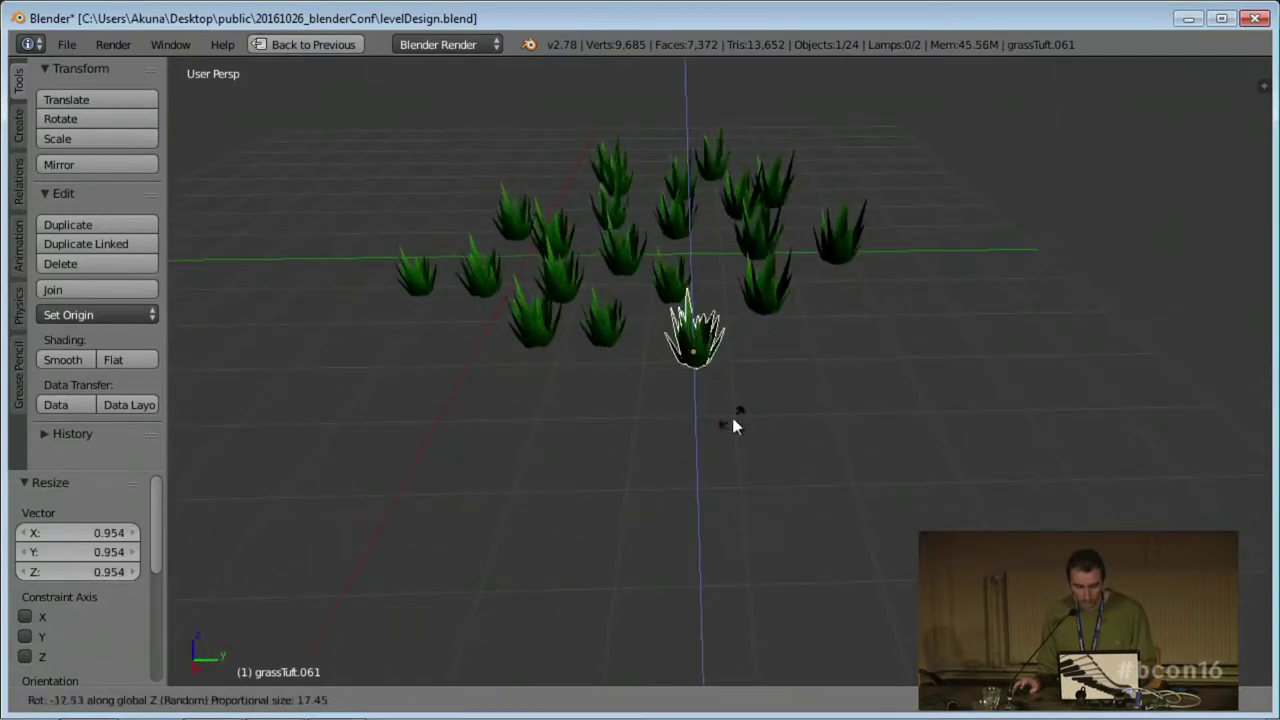
pyautogui.click(611, 428)
pyautogui.press('s')
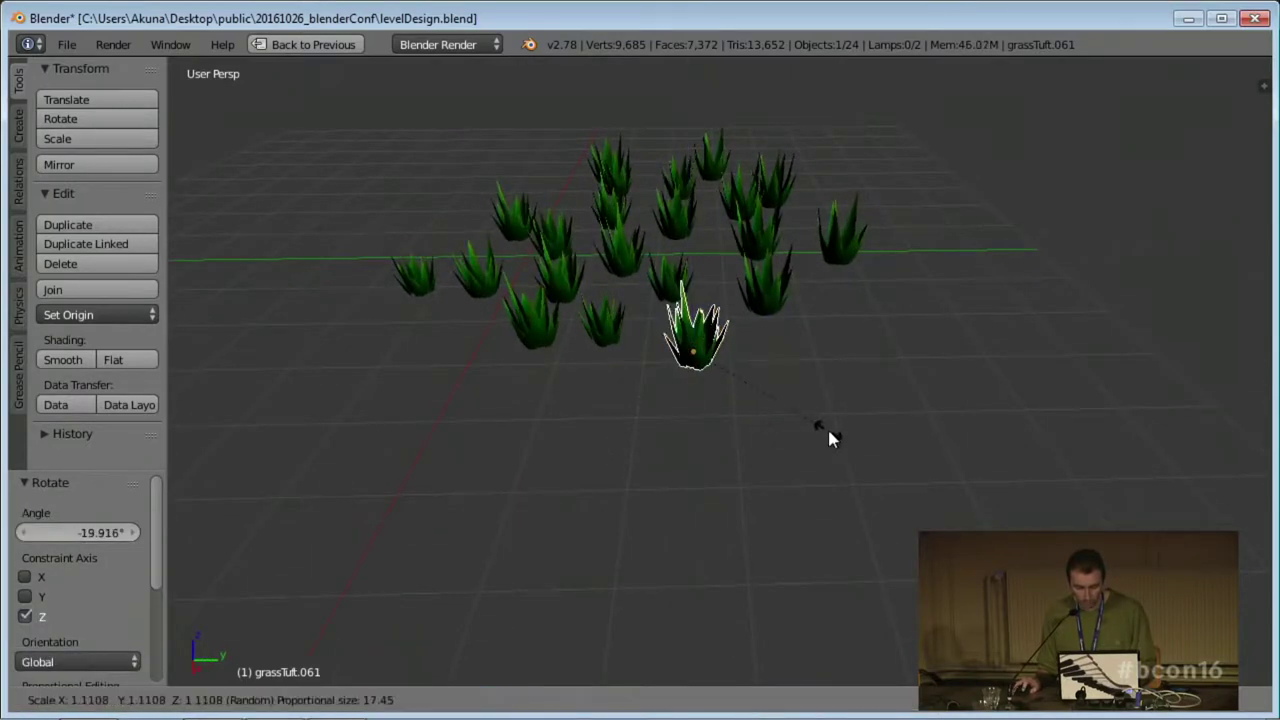
pyautogui.click(823, 433)
# Examine the varied tufts, briefly showing the extra layer with the terrain and additional grass for comparison.
pyautogui.moveTo(823, 433); pyautogui.dragTo(788, 392, button='middle')
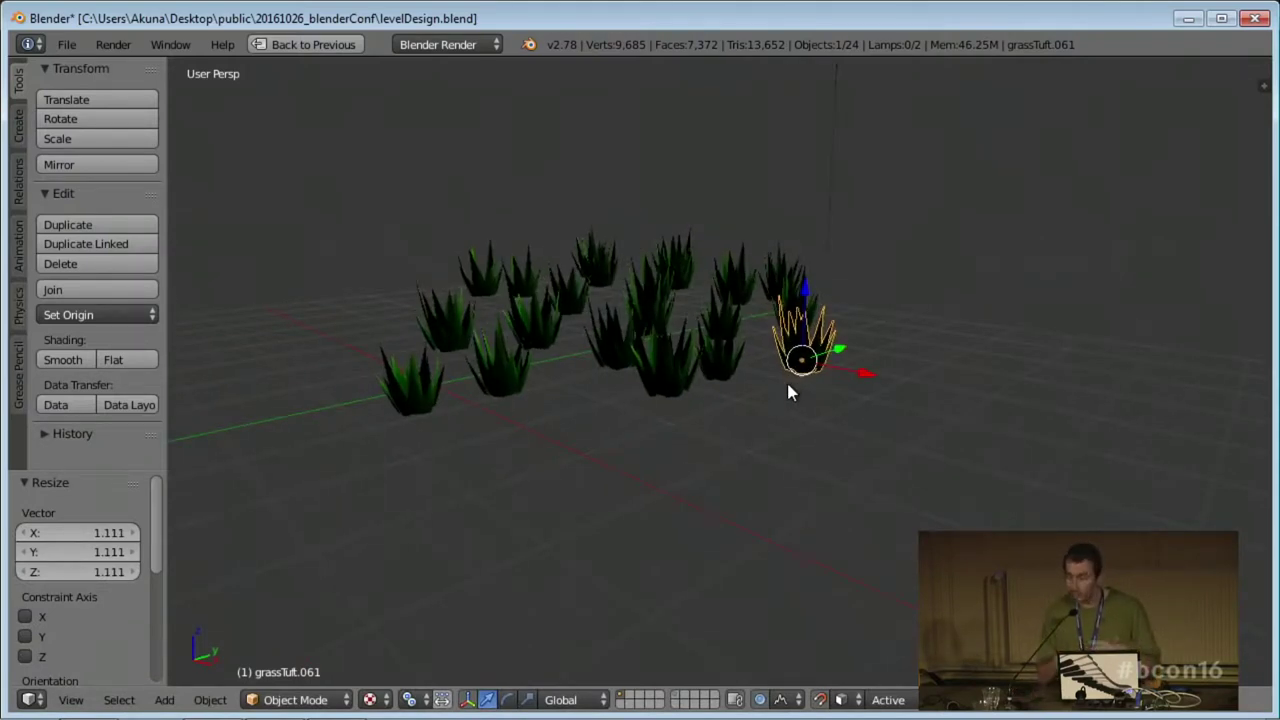
pyautogui.moveTo(786, 379); pyautogui.dragTo(795, 400, button='middle')
pyautogui.moveTo(645, 705)
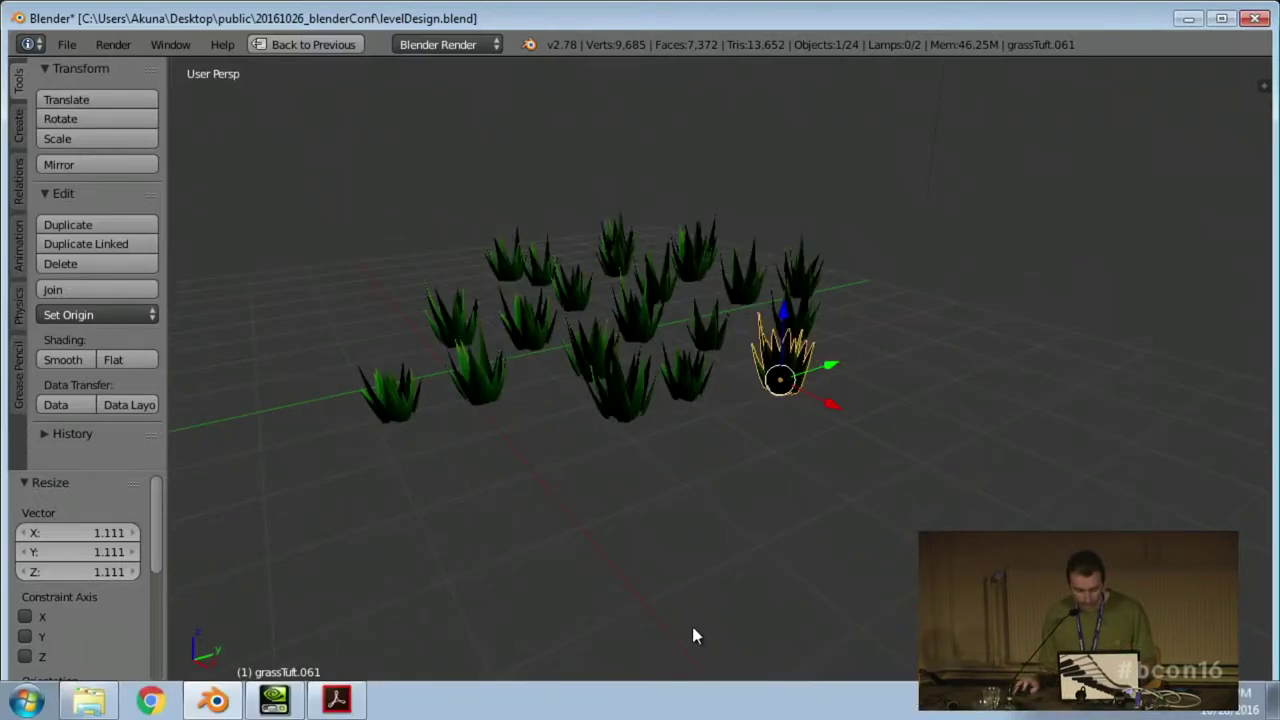
pyautogui.keyDown('shift'); pyautogui.click(676, 697); pyautogui.keyUp('shift')
pyautogui.moveTo(773, 309); pyautogui.dragTo(750, 545, button='middle')
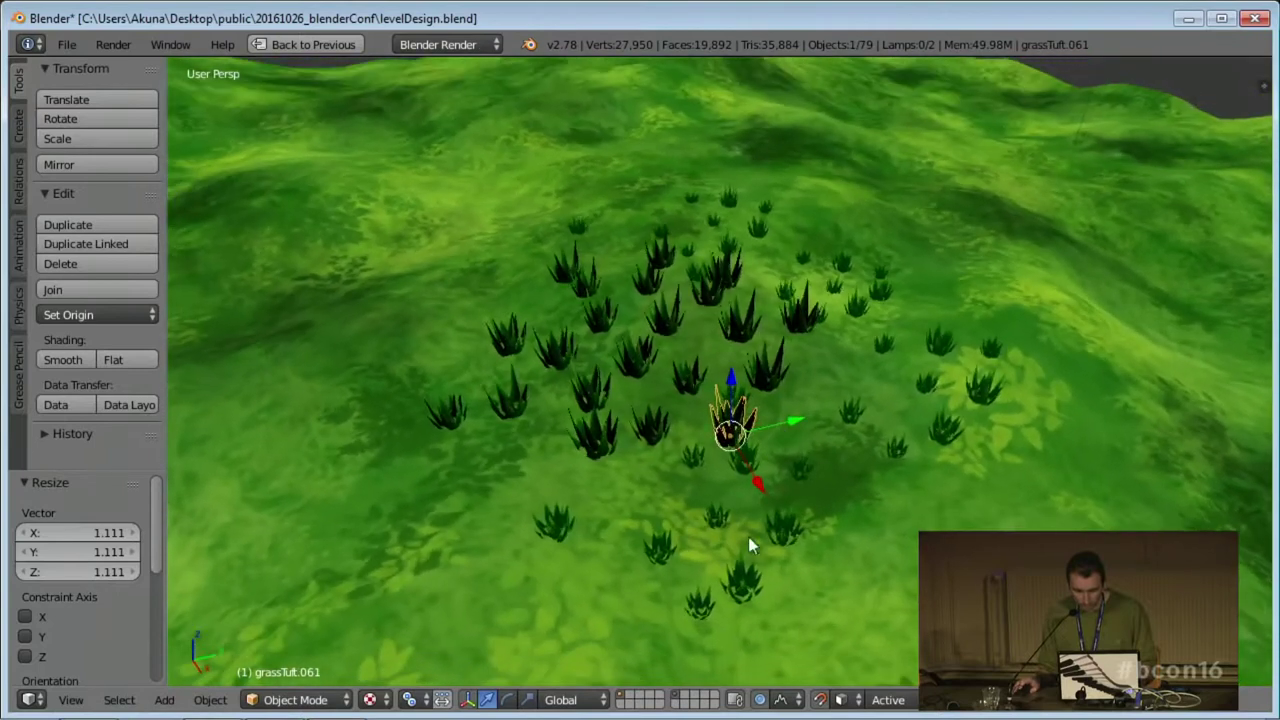
pyautogui.keyDown('shift'); pyautogui.click(679, 700); pyautogui.keyUp('shift')
pyautogui.moveTo(724, 472); pyautogui.dragTo(771, 463, button='middle')
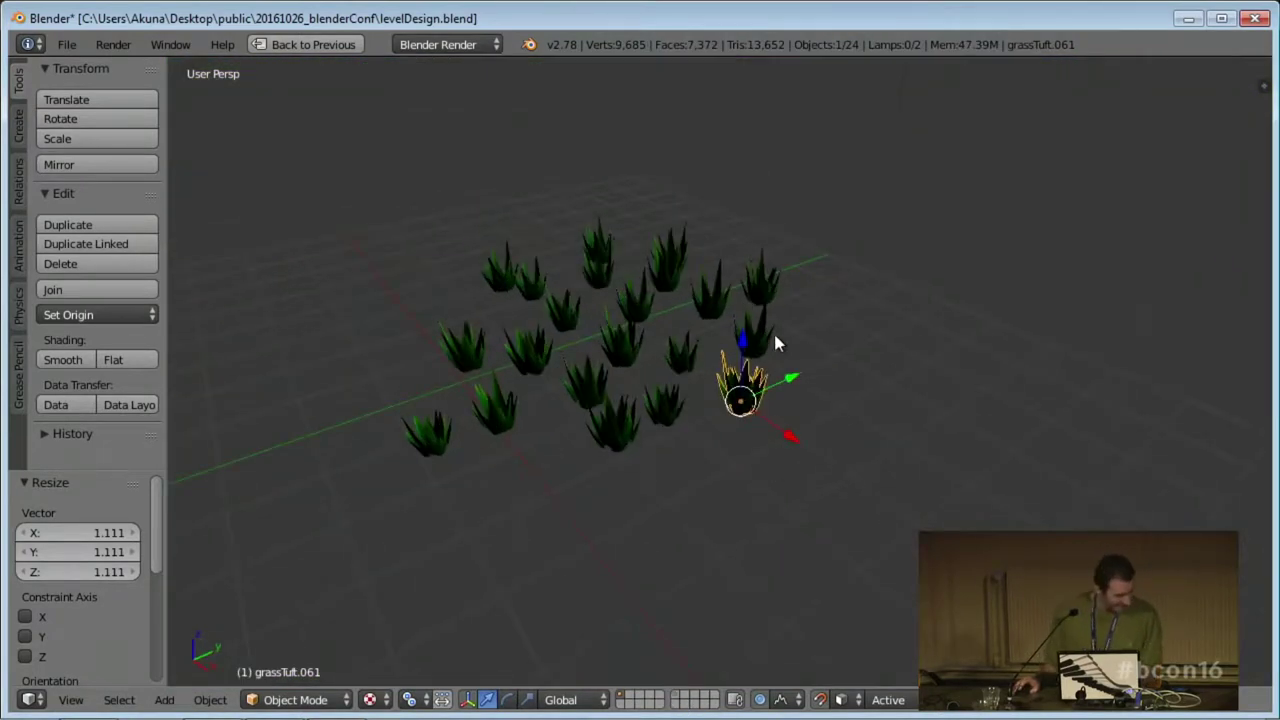
# Glance at the Level Design slide, return to Blender and open the recent file aqualums.blend.
pyautogui.hotkey('alt', 'Tab')
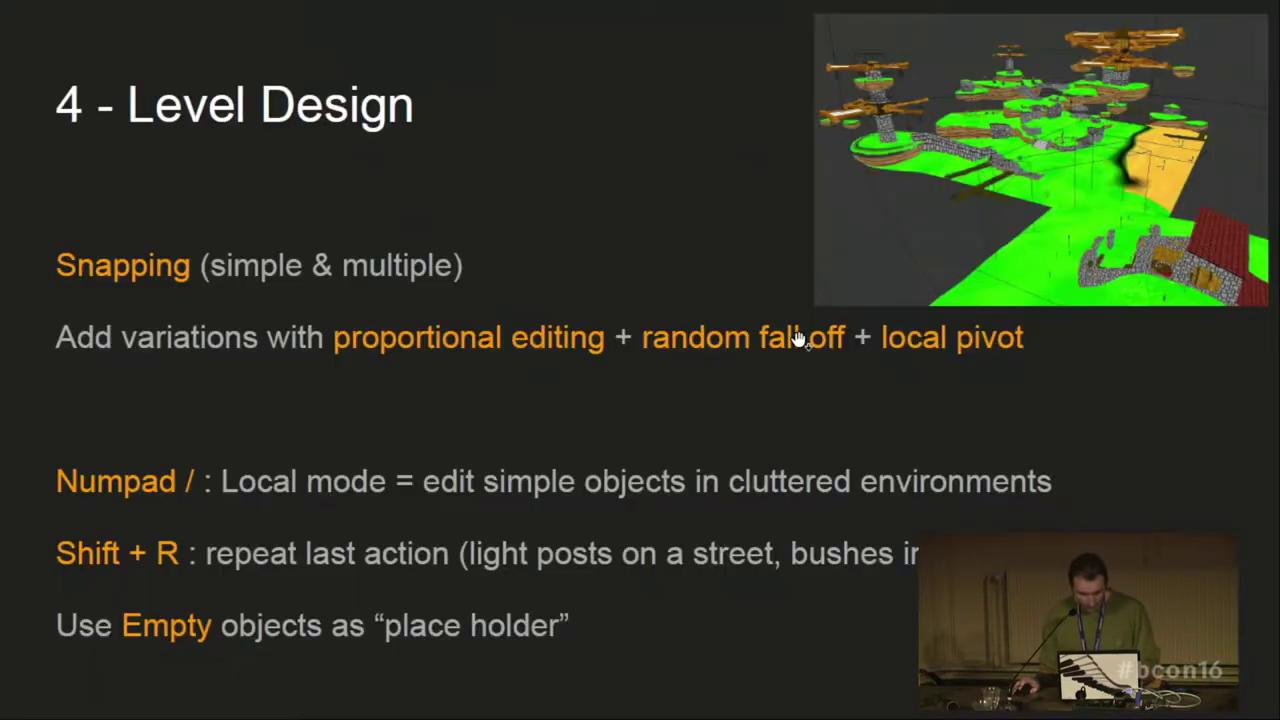
pyautogui.hotkey('alt', 'Tab')
pyautogui.click(66, 45)
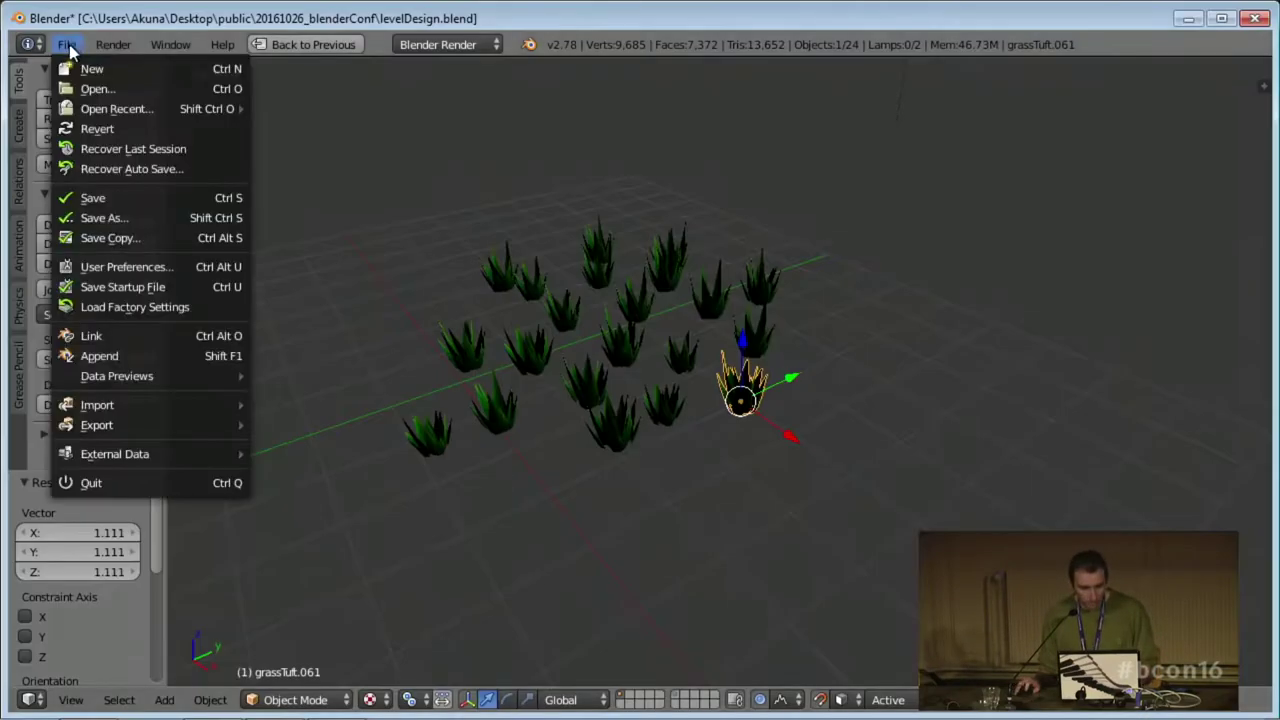
pyautogui.moveTo(138, 116)
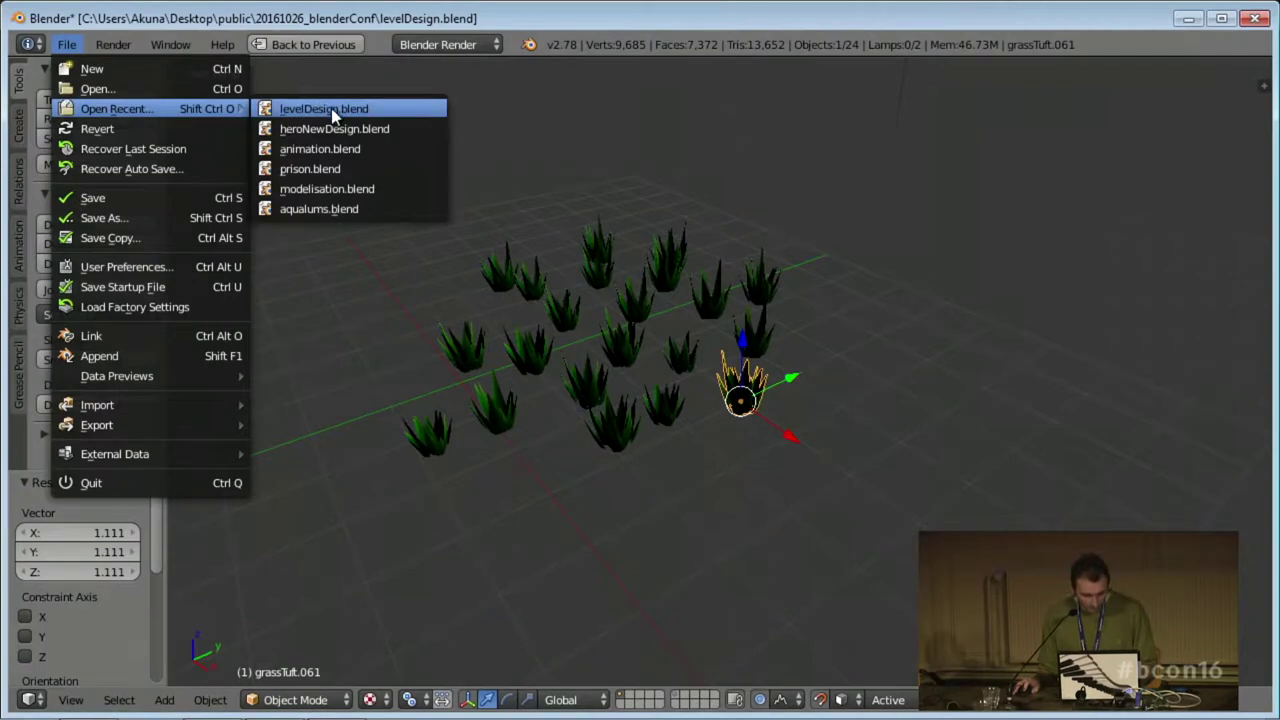
pyautogui.click(337, 209)
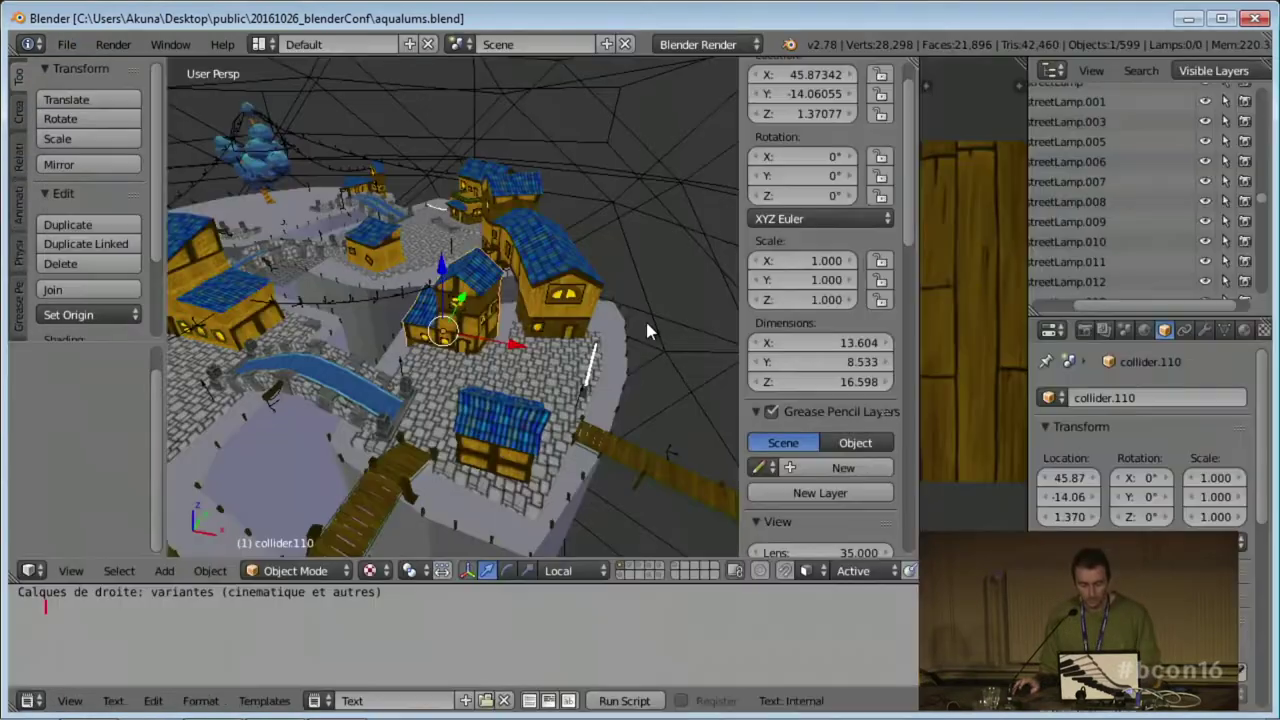
pyautogui.moveTo(507, 338); pyautogui.dragTo(510, 388, button='middle')
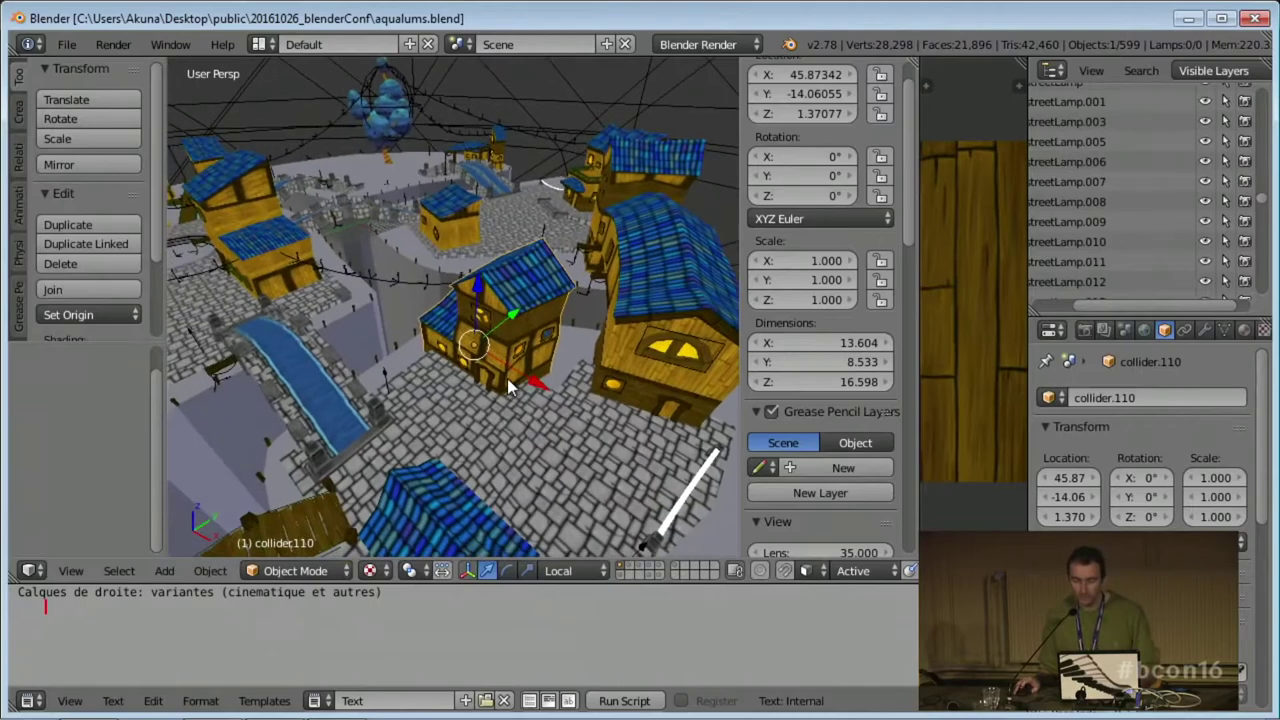
# Maximize the 3D view and select the house with the round windows beside the bridge, collider.110.
pyautogui.hotkey('shift', 'space')
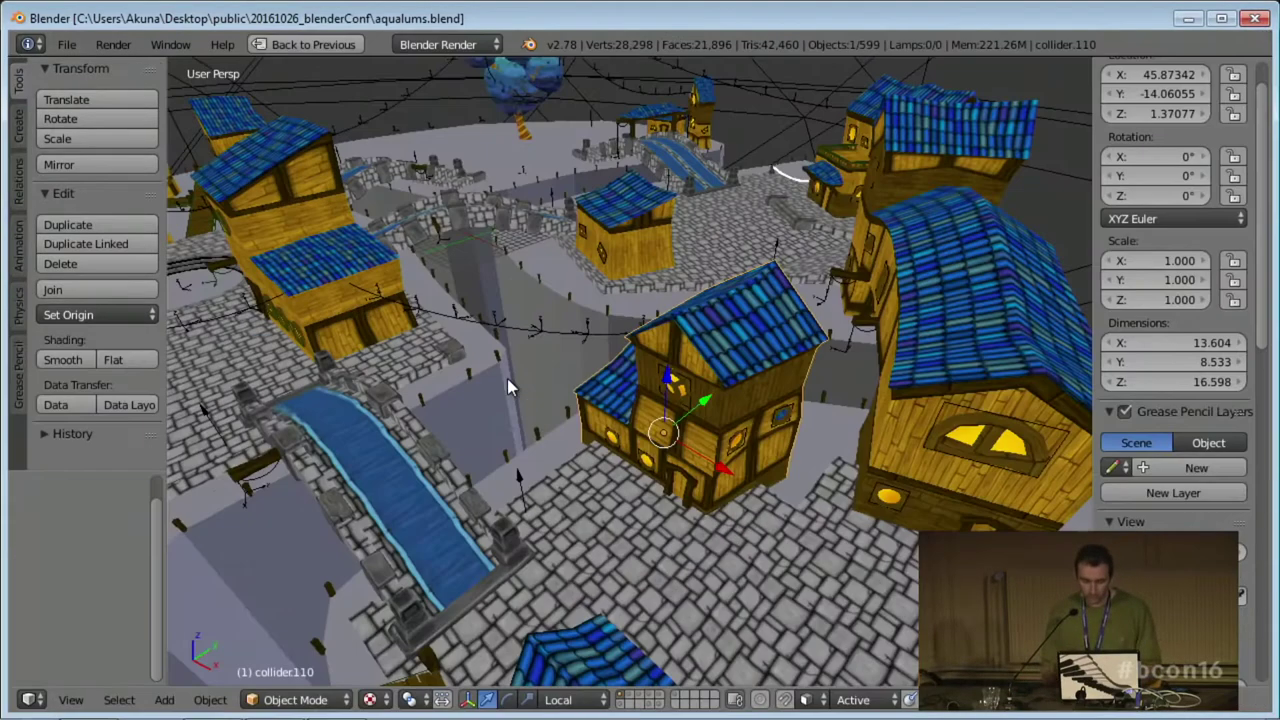
pyautogui.keyDown('shift'); pyautogui.moveTo(594, 362); pyautogui.dragTo(503, 310, button='middle'); pyautogui.keyUp('shift')
pyautogui.moveTo(636, 347); pyautogui.dragTo(653, 305, button='middle')
pyautogui.scroll(4, 603, 336)
pyautogui.rightClick(593, 297)
pyautogui.scroll(1, 592, 316)
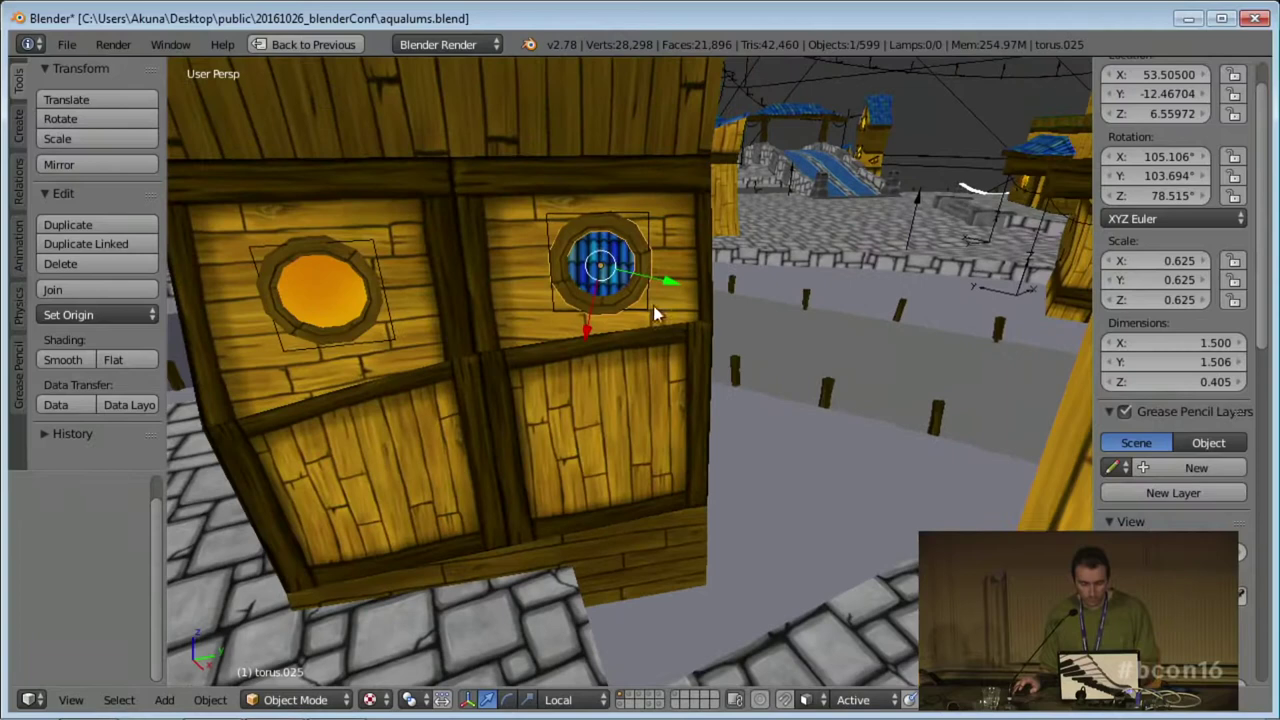
pyautogui.moveTo(665, 348); pyautogui.dragTo(714, 314, button='middle')
pyautogui.rightClick(601, 230)
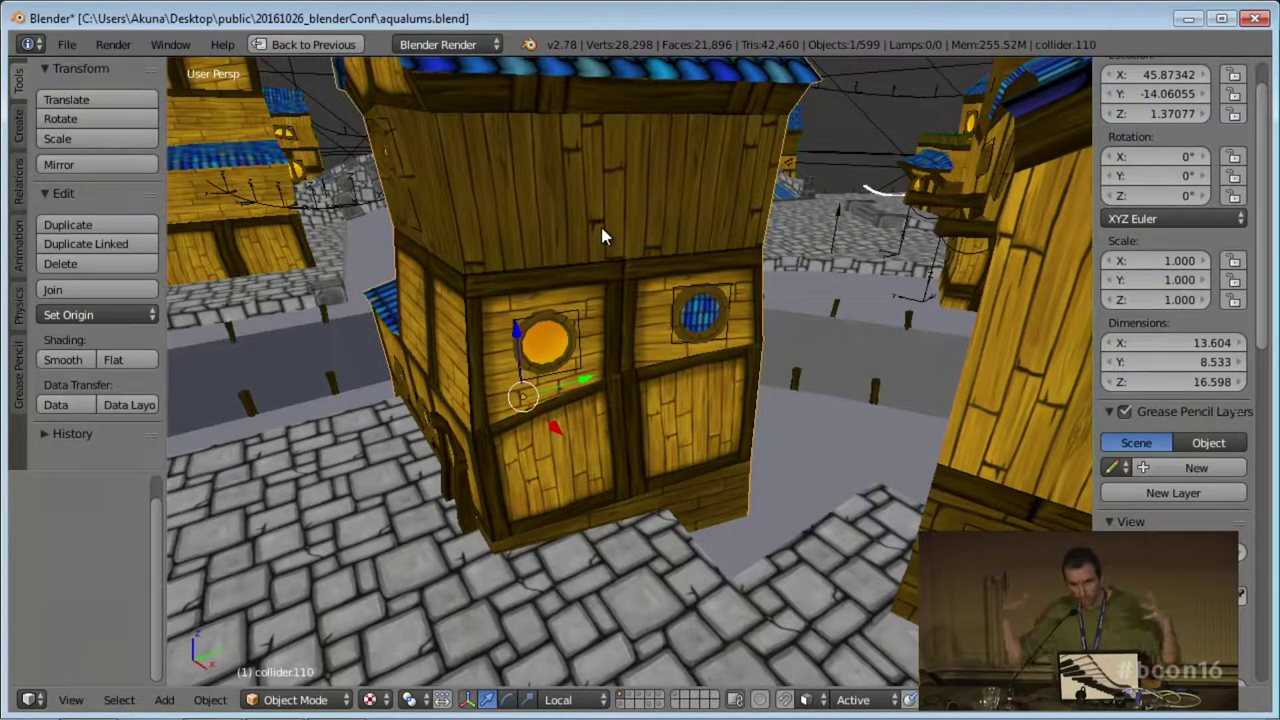
# Isolate the selected house in local view and look at it from several angles.
pyautogui.click(70, 699)
pyautogui.click(119, 699)
pyautogui.click(67, 700)
pyautogui.click(69, 704)
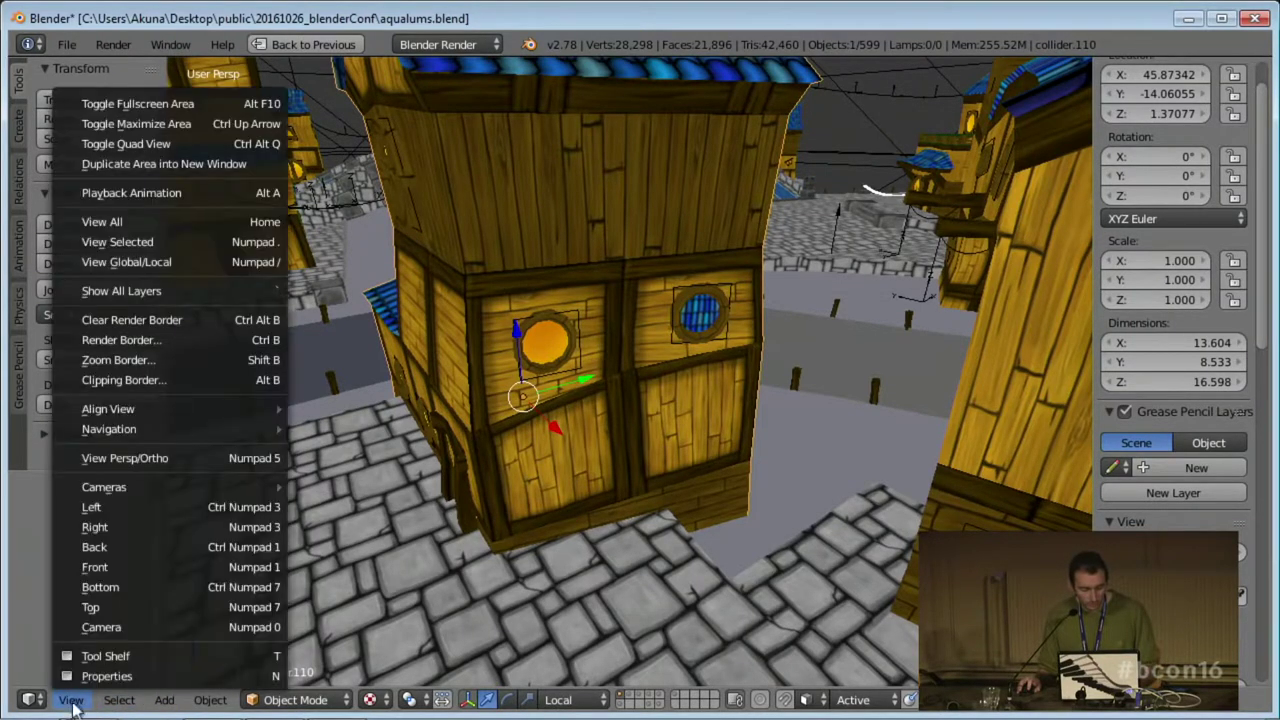
pyautogui.moveTo(146, 429)
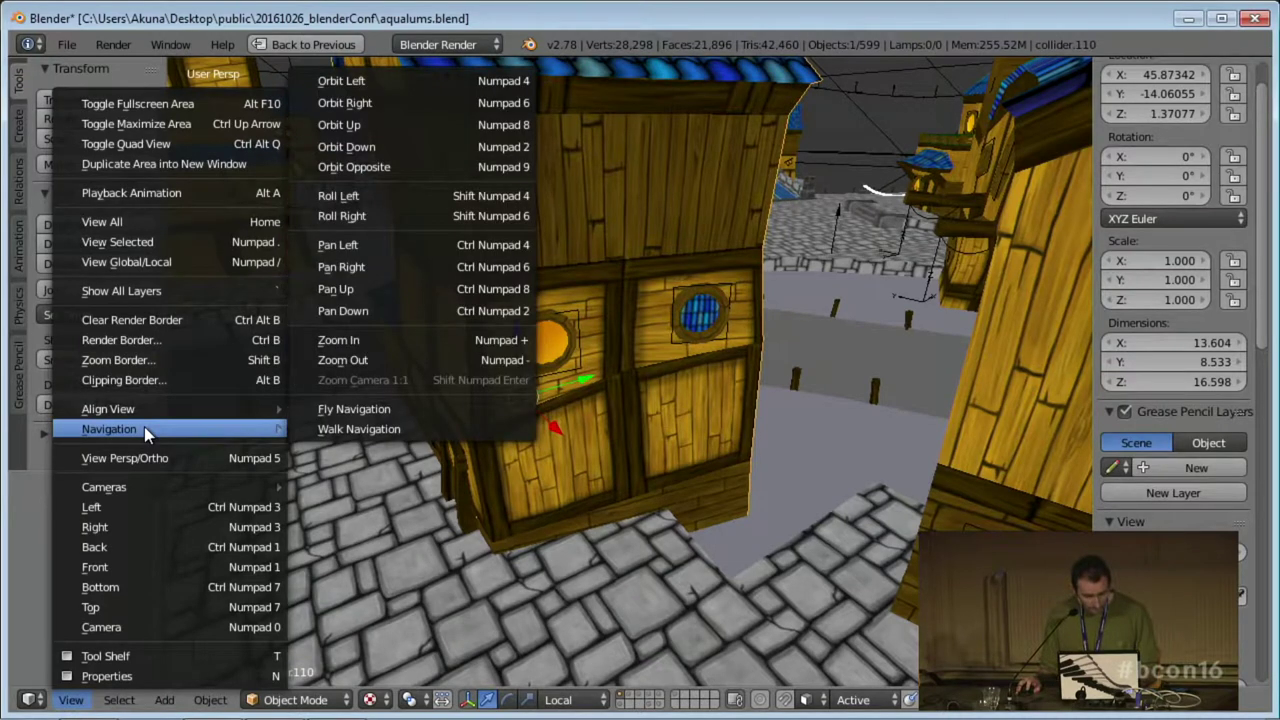
pyautogui.click(130, 262)
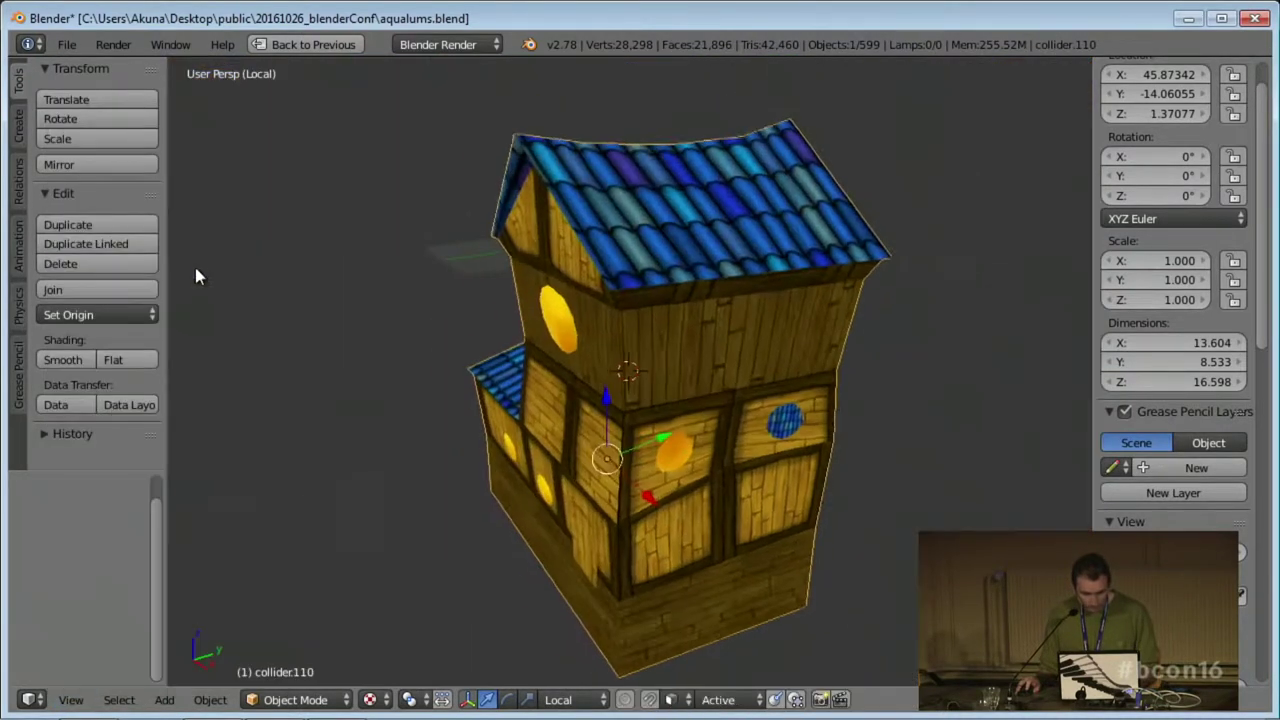
pyautogui.moveTo(684, 500); pyautogui.dragTo(642, 473, button='middle')
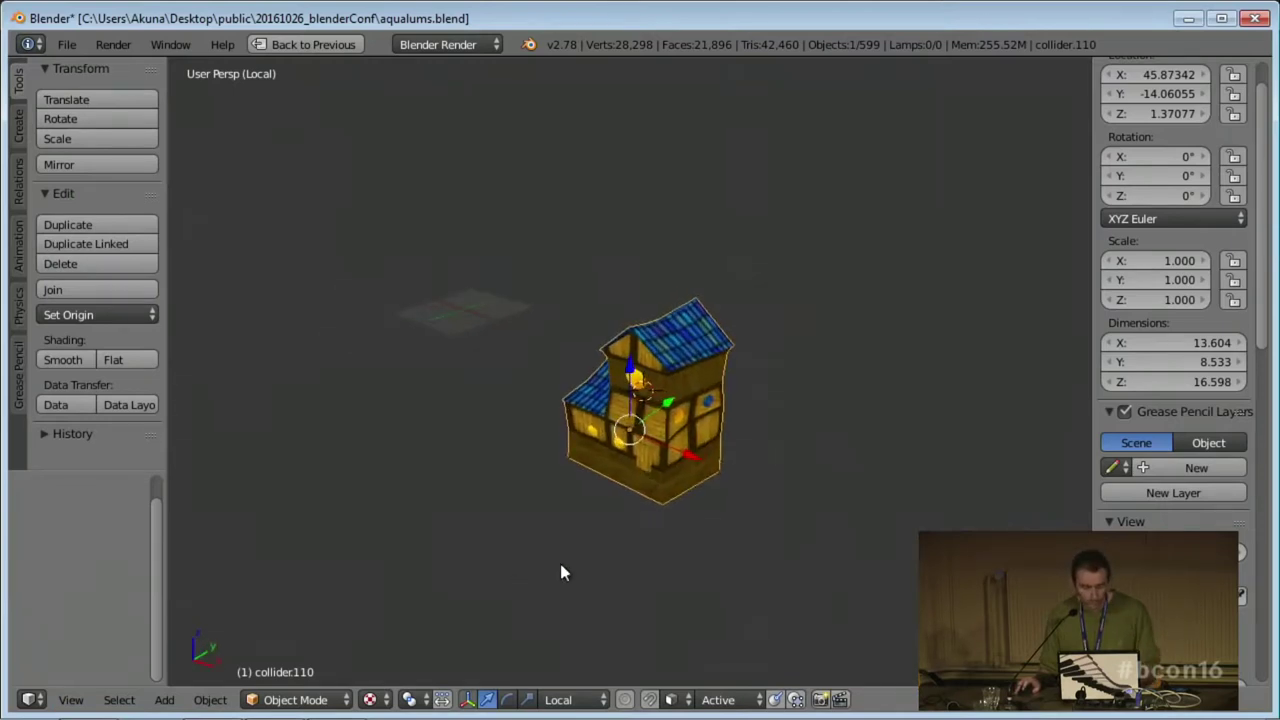
pyautogui.keyDown('shift'); pyautogui.moveTo(560, 564); pyautogui.dragTo(566, 492, button='middle'); pyautogui.keyUp('shift')
# Leave local view to return to the full village around the house.
pyautogui.click(62, 703)
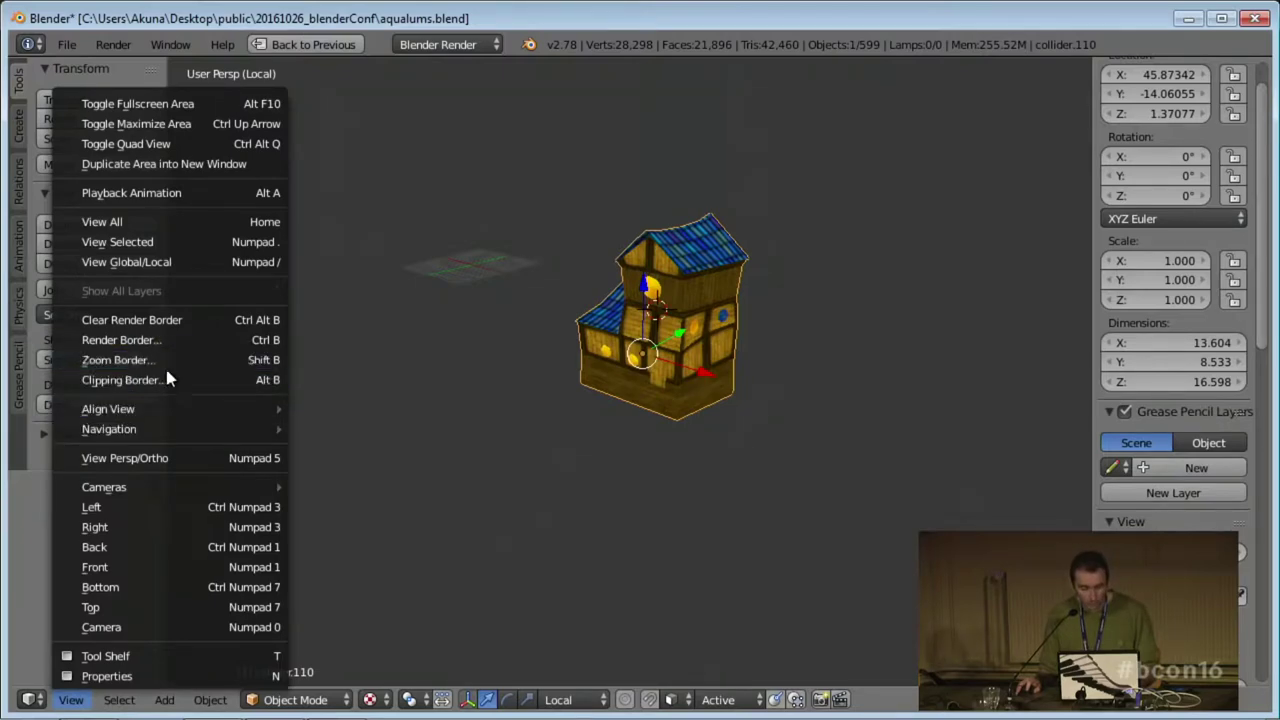
pyautogui.click(126, 261)
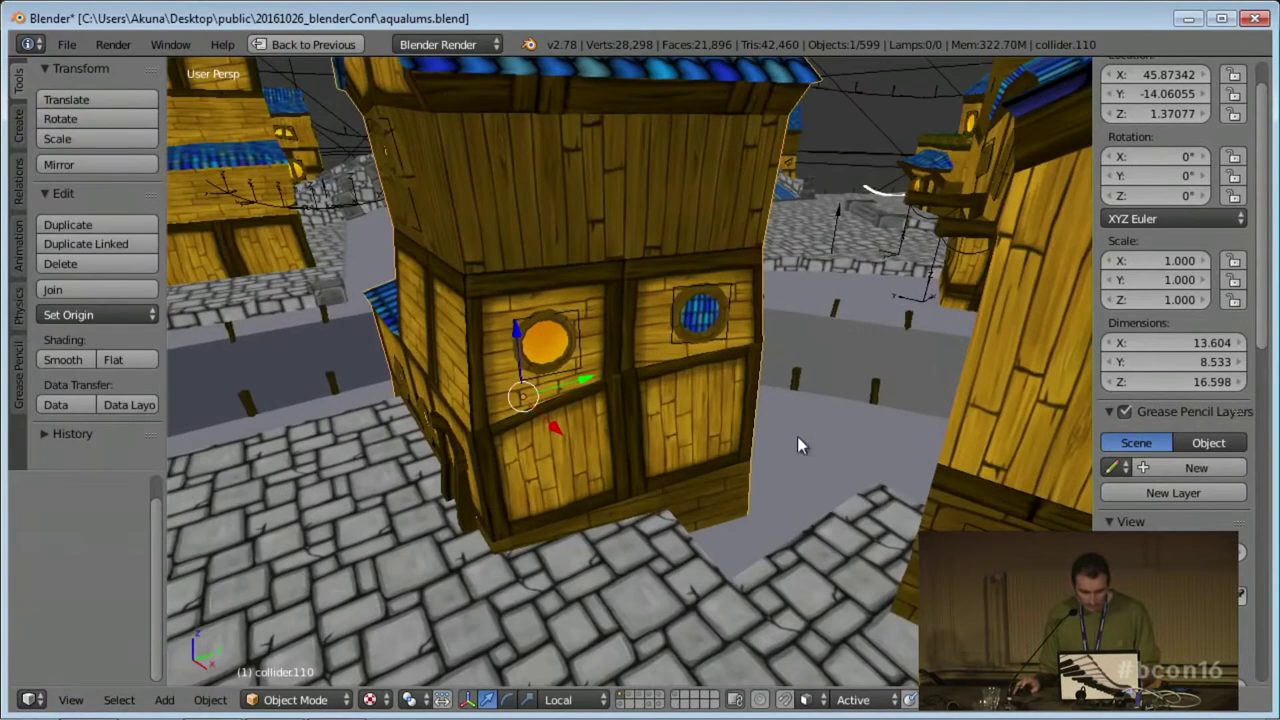
pyautogui.moveTo(646, 505); pyautogui.dragTo(629, 545, button='middle')
pyautogui.scroll(3, 629, 545)
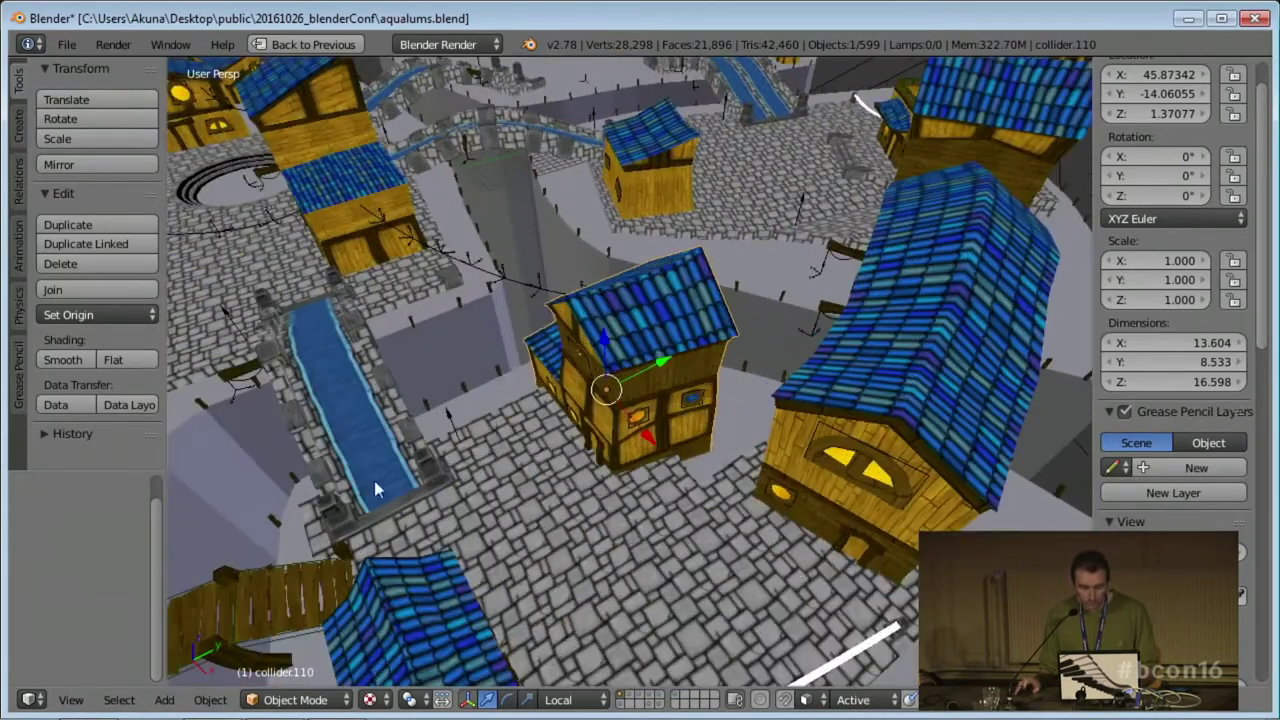
# After glancing at the Level Design slide, duplicate the stone pole at the bridge's end onto the plaza, moved 6.593 in X and 2.446 in Y.
pyautogui.rightClick(426, 462)
pyautogui.moveTo(426, 462); pyautogui.dragTo(478, 266, button='middle')
pyautogui.scroll(4, 557, 443)
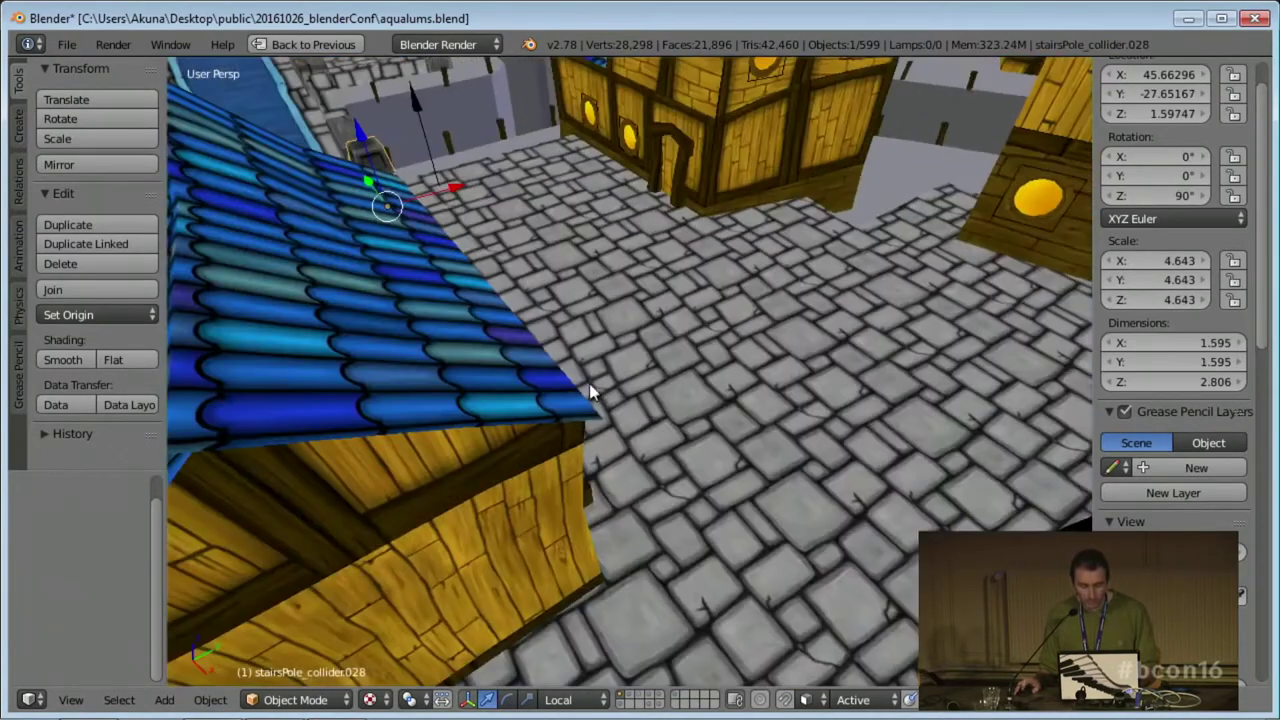
pyautogui.keyDown('shift'); pyautogui.moveTo(589, 385); pyautogui.dragTo(575, 456, button='middle'); pyautogui.keyUp('shift')
pyautogui.hotkey('alt', 'Tab')
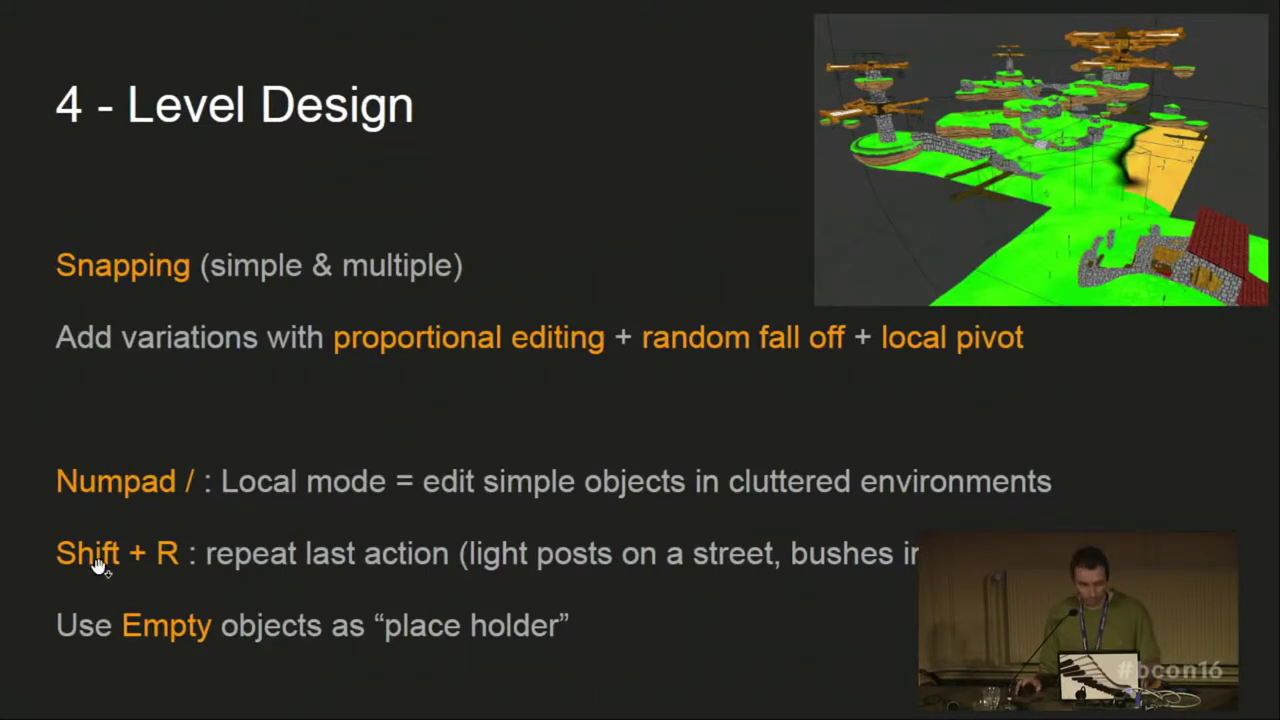
pyautogui.hotkey('alt', 'Tab')
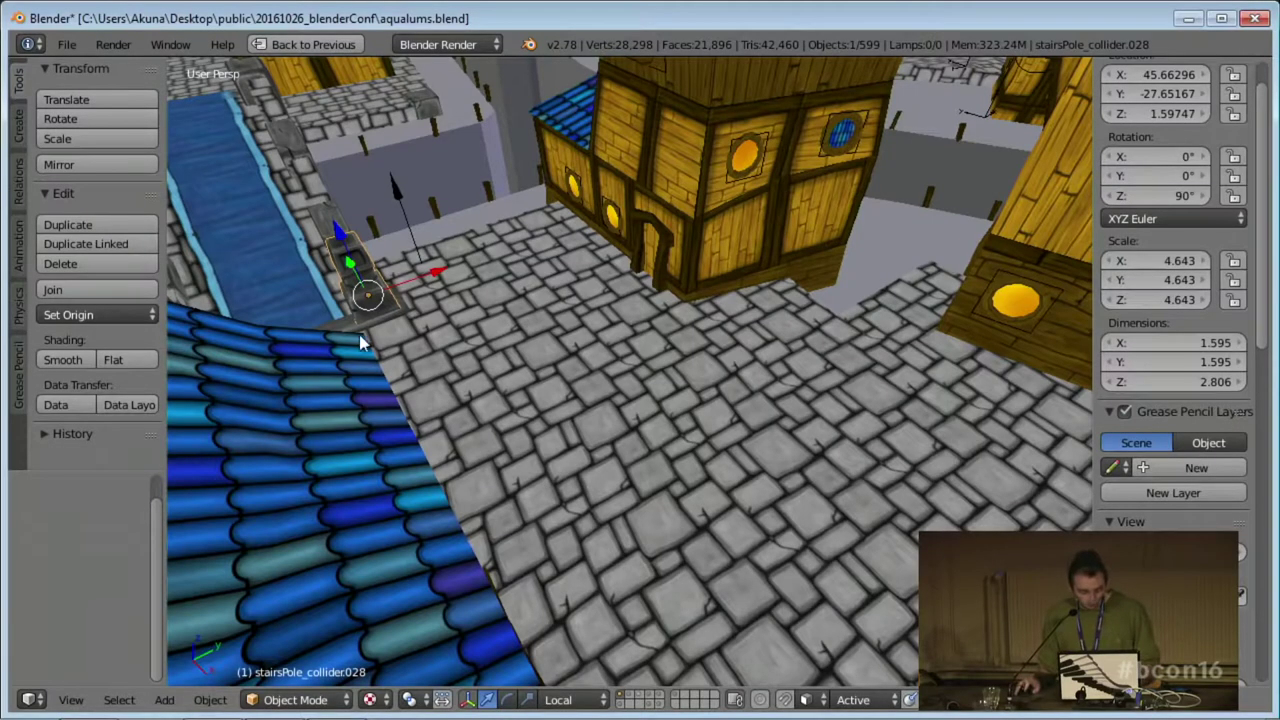
pyautogui.hotkey('shift', 'd')
pyautogui.click(538, 464)
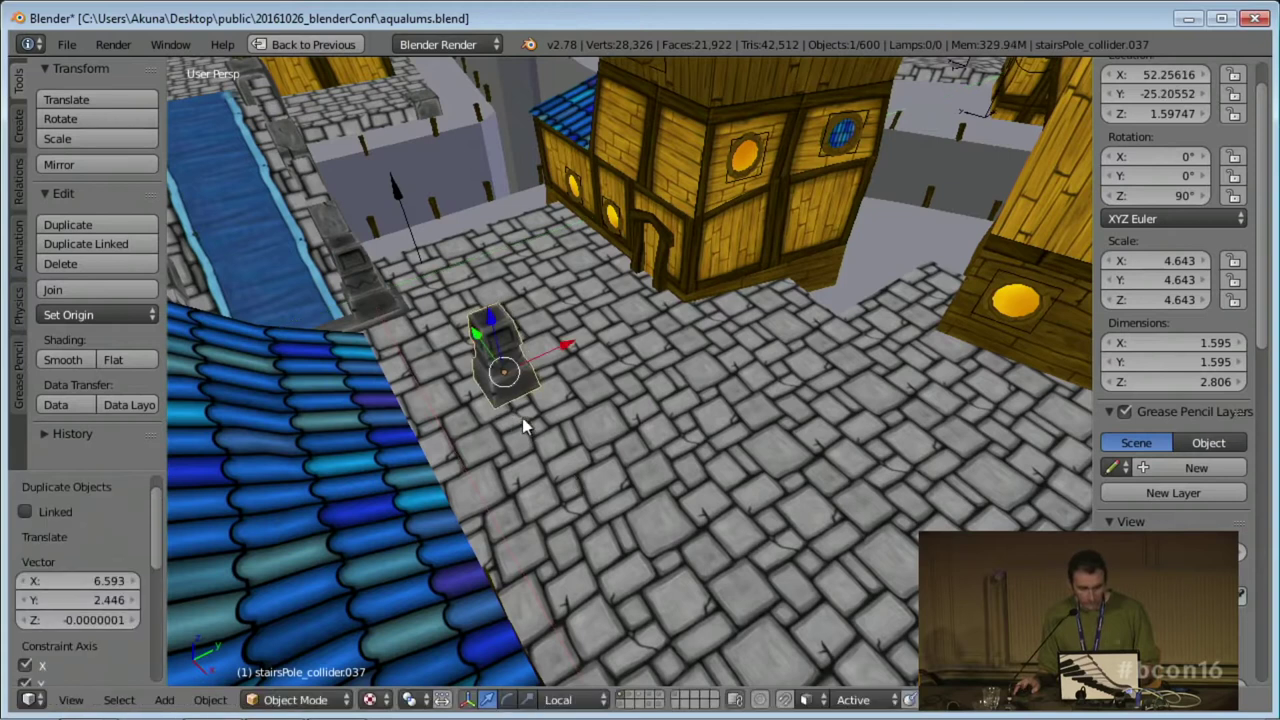
pyautogui.hotkey('shift', 'd')
pyautogui.press('Escape')
pyautogui.press('x')
pyautogui.click(529, 446)
# Make a linked duplicate of the plaza pole, moved 3.004 in X and 2.412 in Y with Z locked, and repeat it three times.
pyautogui.rightClick(483, 350)
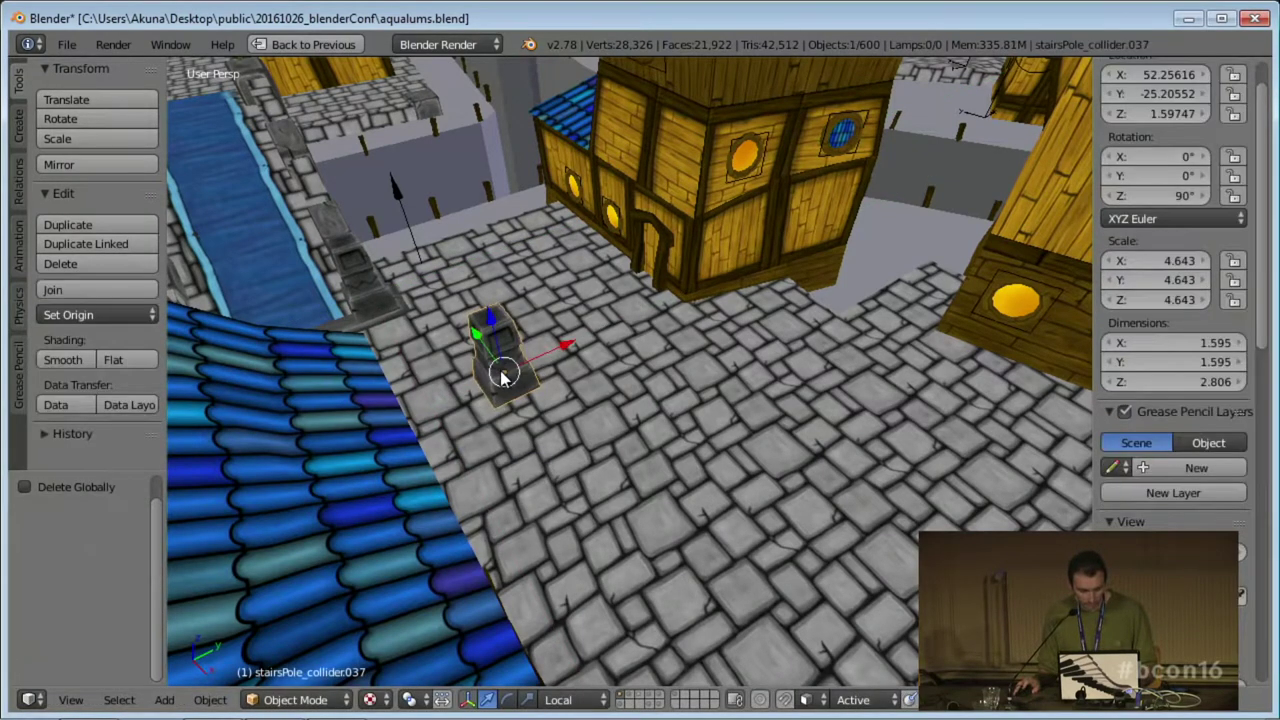
pyautogui.hotkey('shift', 'd')
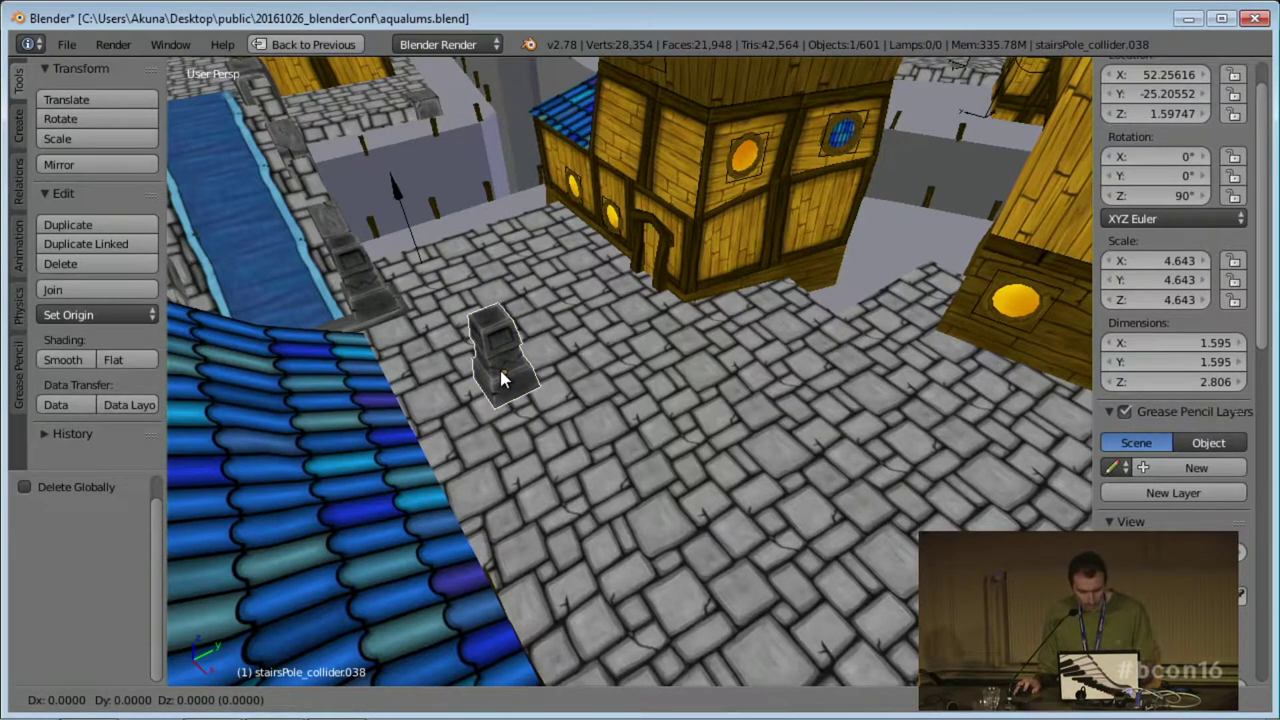
pyautogui.hotkey('shift', 'z')
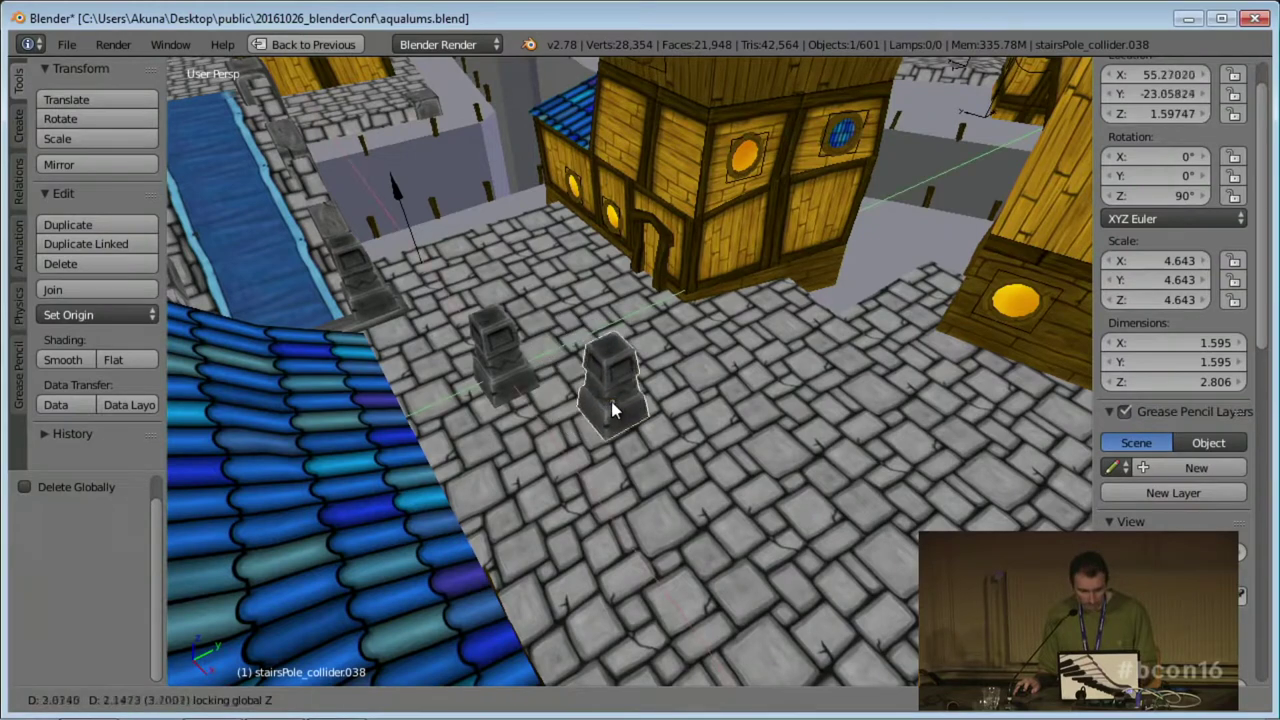
pyautogui.click(612, 410)
pyautogui.scroll(-2, 686, 491)
pyautogui.hotkey('shift', 'r')
pyautogui.hotkey('shift', 'r')
pyautogui.hotkey('shift', 'r')
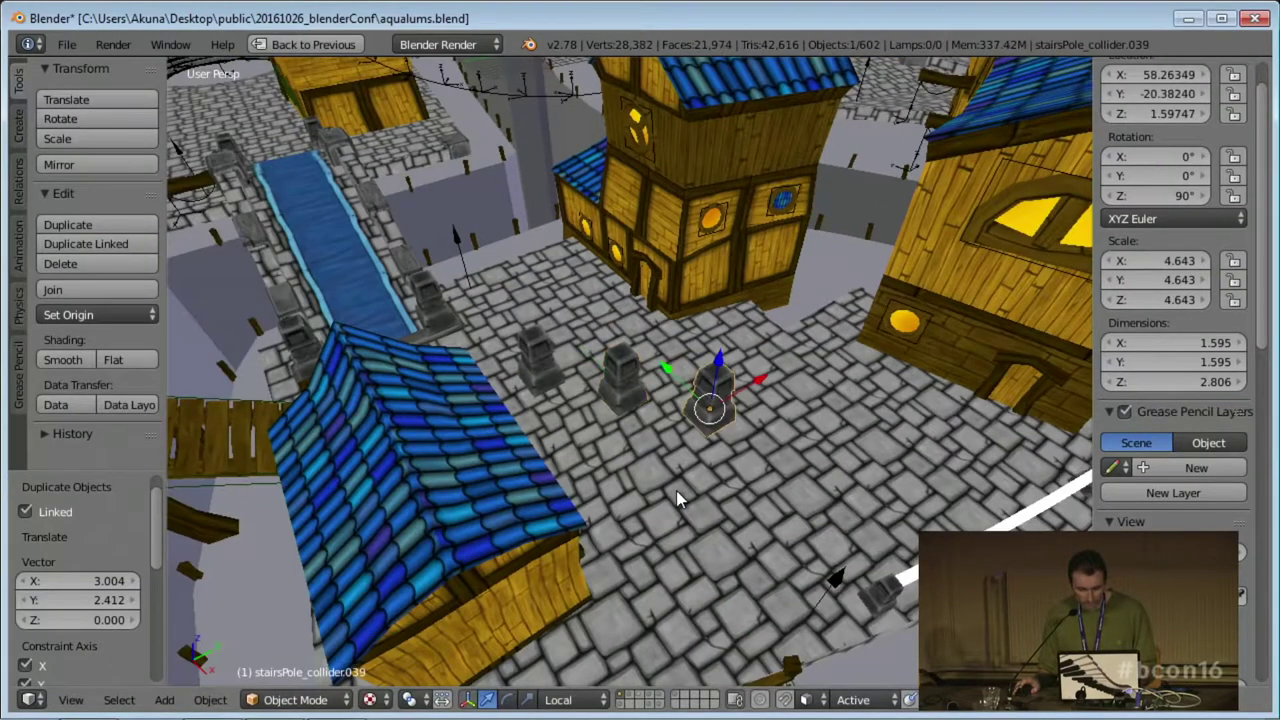
# Select all five duplicated poles on the plaza and delete them.
pyautogui.scroll(1, 783, 557)
pyautogui.keyDown('shift'); pyautogui.click(776, 462); pyautogui.keyUp('shift')
pyautogui.keyDown('shift'); pyautogui.click(670, 418); pyautogui.keyUp('shift')
pyautogui.keyDown('shift'); pyautogui.click(577, 376); pyautogui.keyUp('shift')
pyautogui.keyDown('shift'); pyautogui.click(499, 352); pyautogui.keyUp('shift')
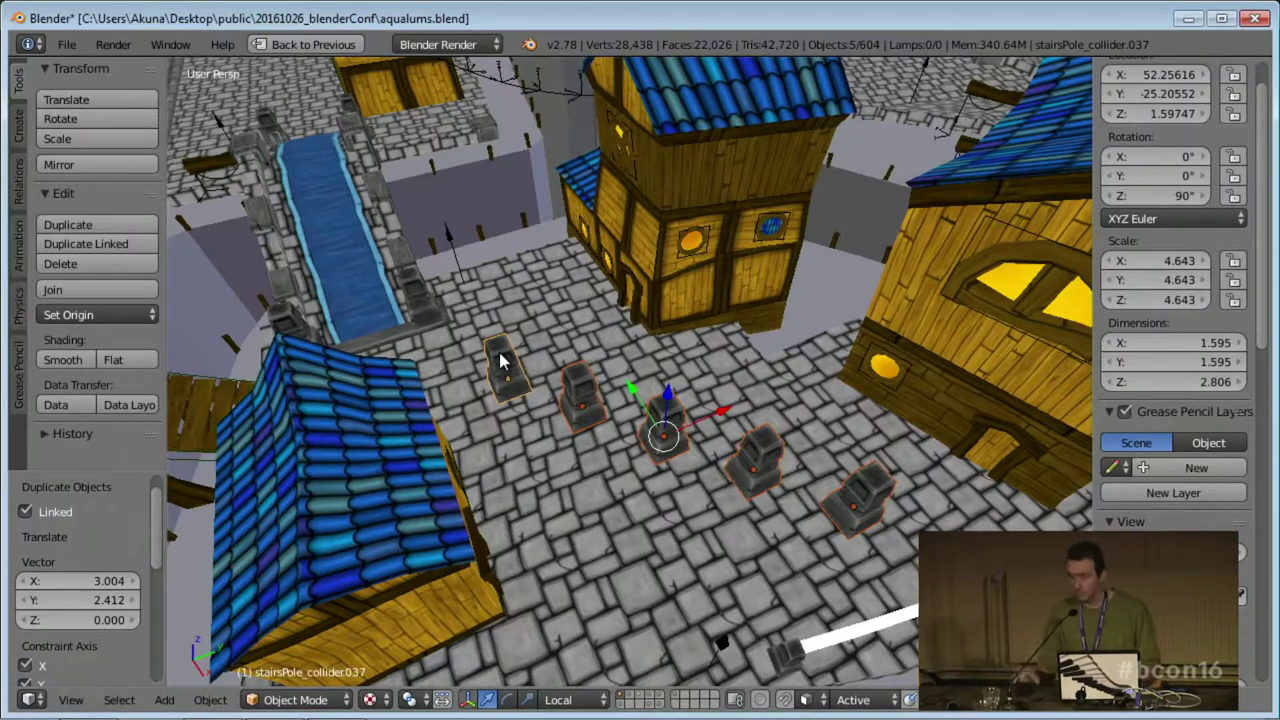
pyautogui.moveTo(503, 363); pyautogui.dragTo(670, 438, button='middle')
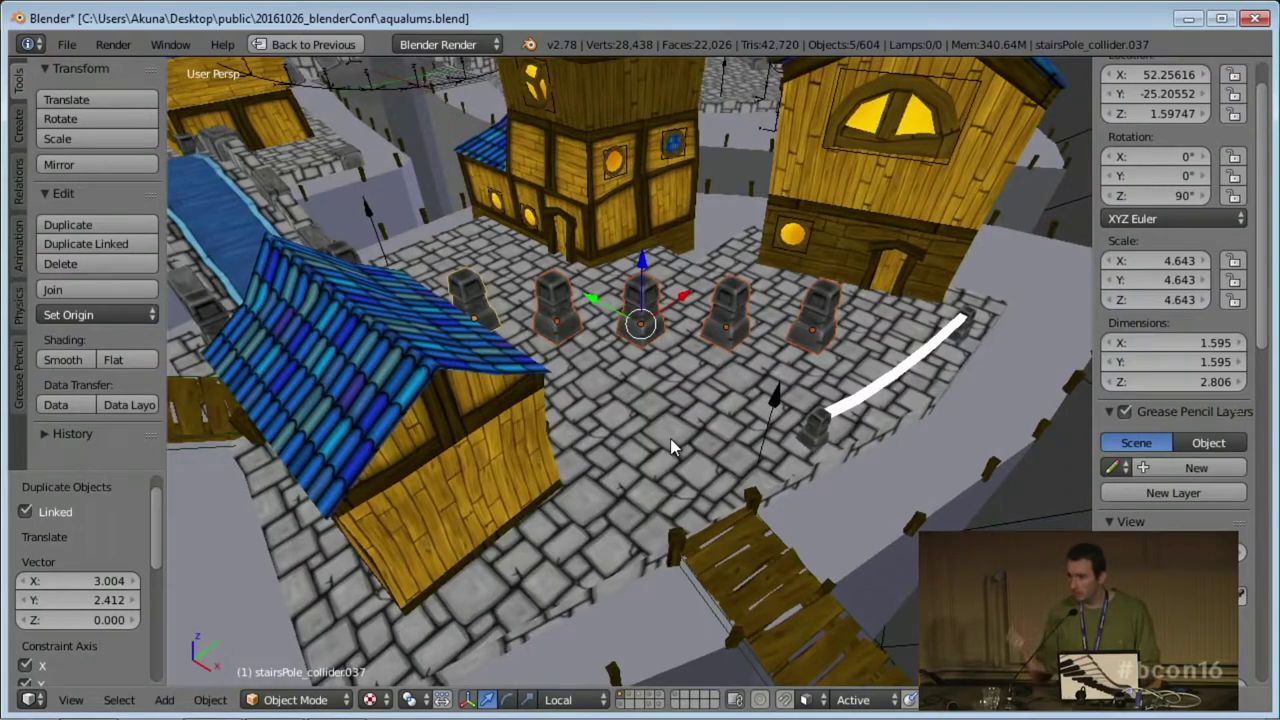
pyautogui.moveTo(647, 396); pyautogui.dragTo(734, 408, button='middle')
pyautogui.press('x')
pyautogui.click(692, 368)
# Check the Level Design slide, return to Blender and select the lantern placeholder empty pppaperLantern.012 above the village.
pyautogui.moveTo(631, 386); pyautogui.dragTo(708, 395, button='middle')
pyautogui.moveTo(627, 314); pyautogui.dragTo(633, 204, button='middle')
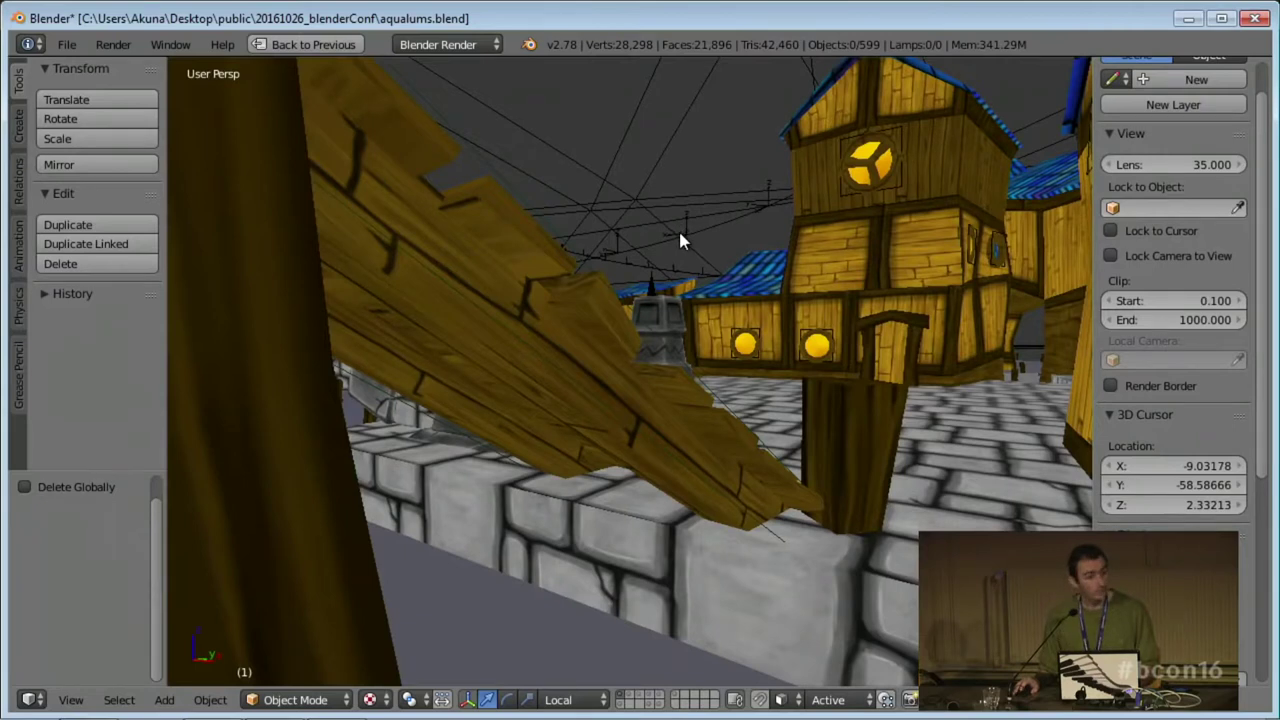
pyautogui.moveTo(687, 255); pyautogui.dragTo(394, 466, button='middle')
pyautogui.hotkey('alt', 'Tab')
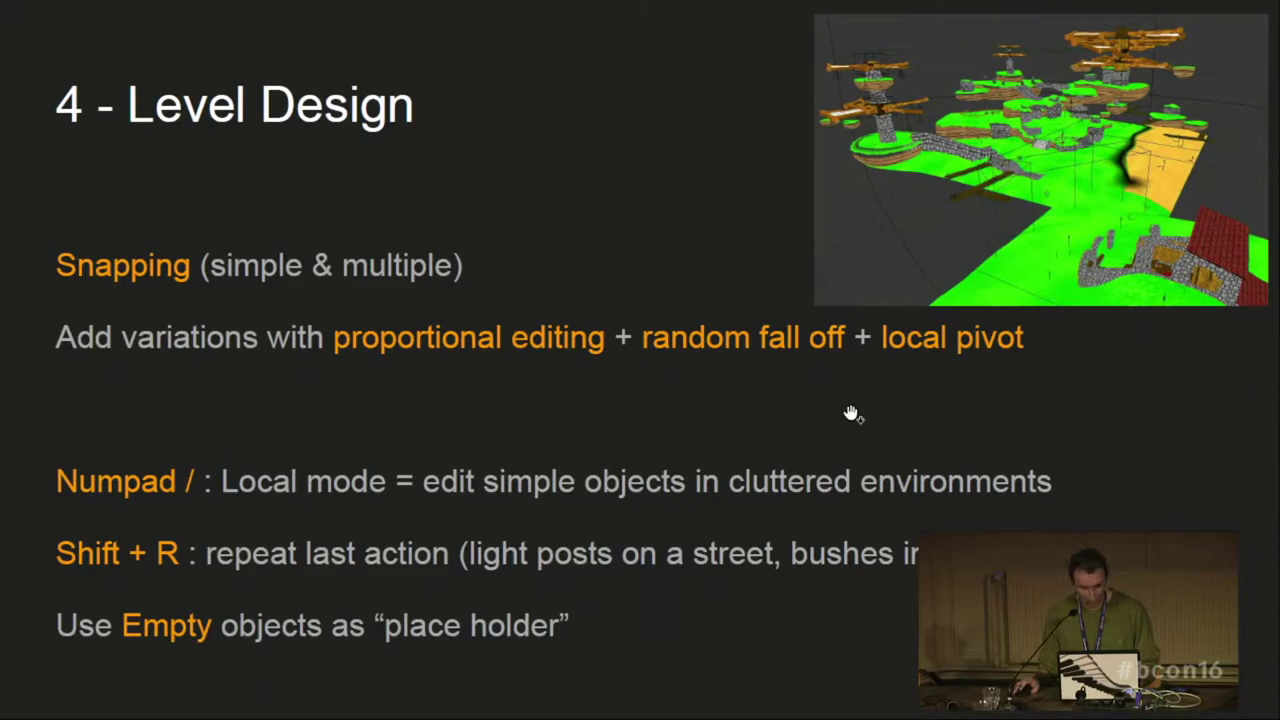
pyautogui.hotkey('alt', 'Tab')
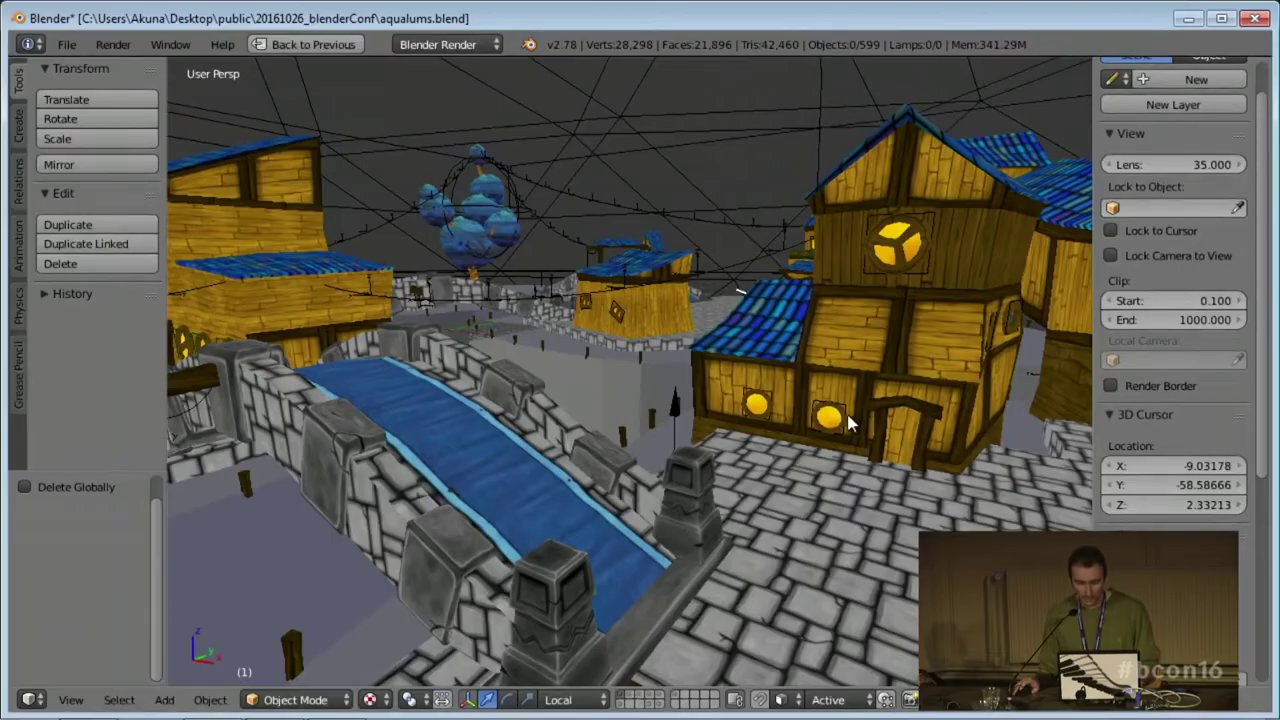
pyautogui.rightClick(731, 224)
pyautogui.moveTo(731, 224); pyautogui.dragTo(749, 450, button='middle')
pyautogui.scroll(-1, 749, 450)
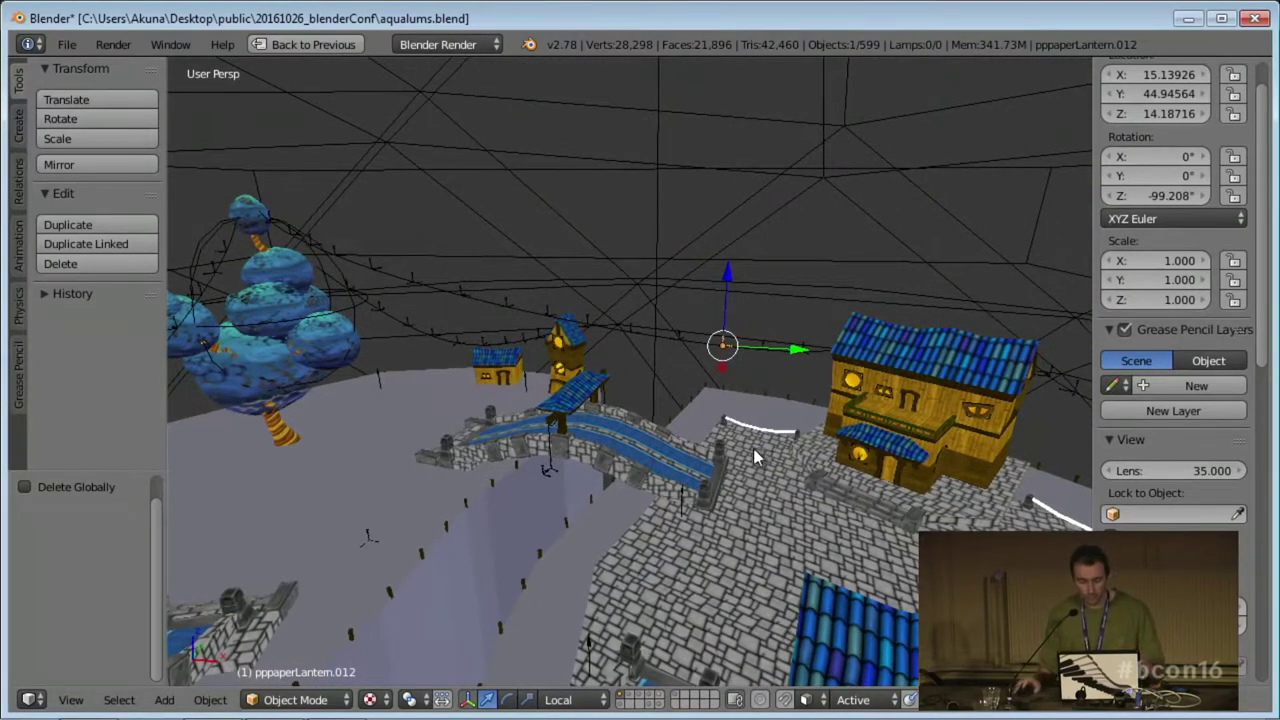
# Select the lantern placeholder empty pppaperLantern.038 above the bridge and examine the plaza and placeholders around it.
pyautogui.scroll(2, 705, 405)
pyautogui.moveTo(613, 388); pyautogui.dragTo(372, 304, button='middle')
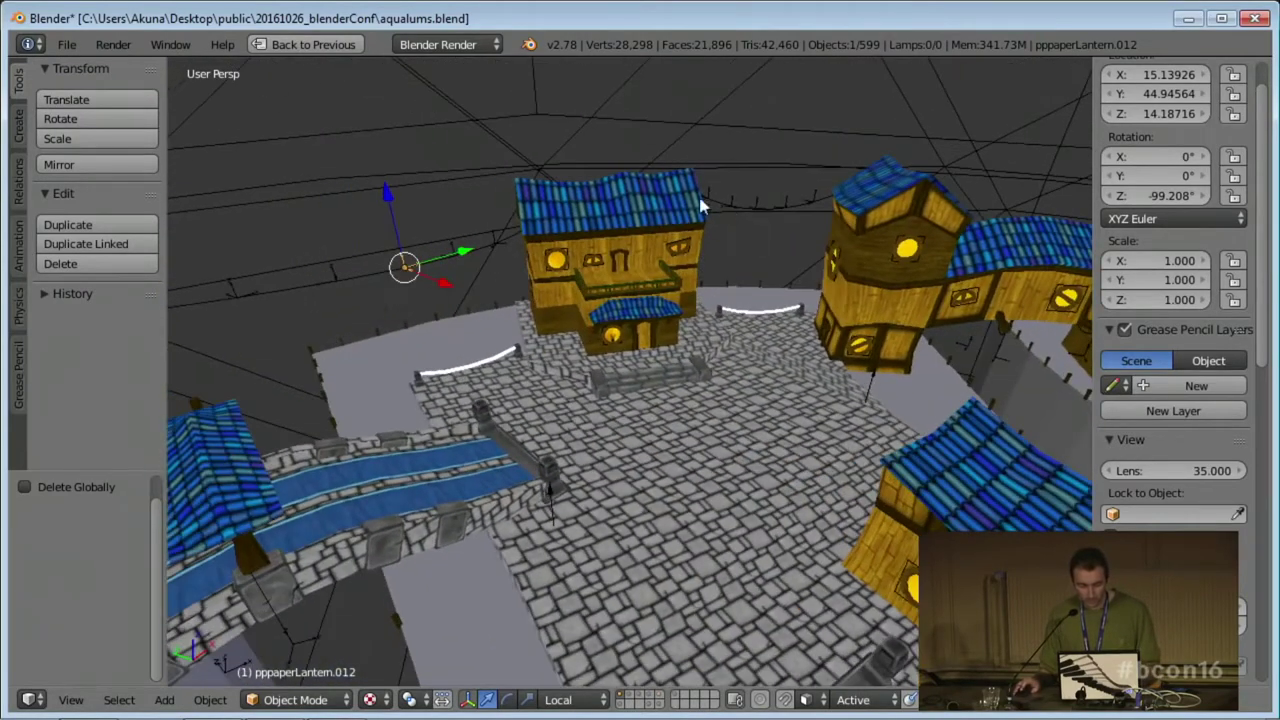
pyautogui.moveTo(847, 207); pyautogui.dragTo(455, 137, button='middle')
pyautogui.moveTo(613, 410); pyautogui.dragTo(536, 300, button='middle')
pyautogui.rightClick(530, 282)
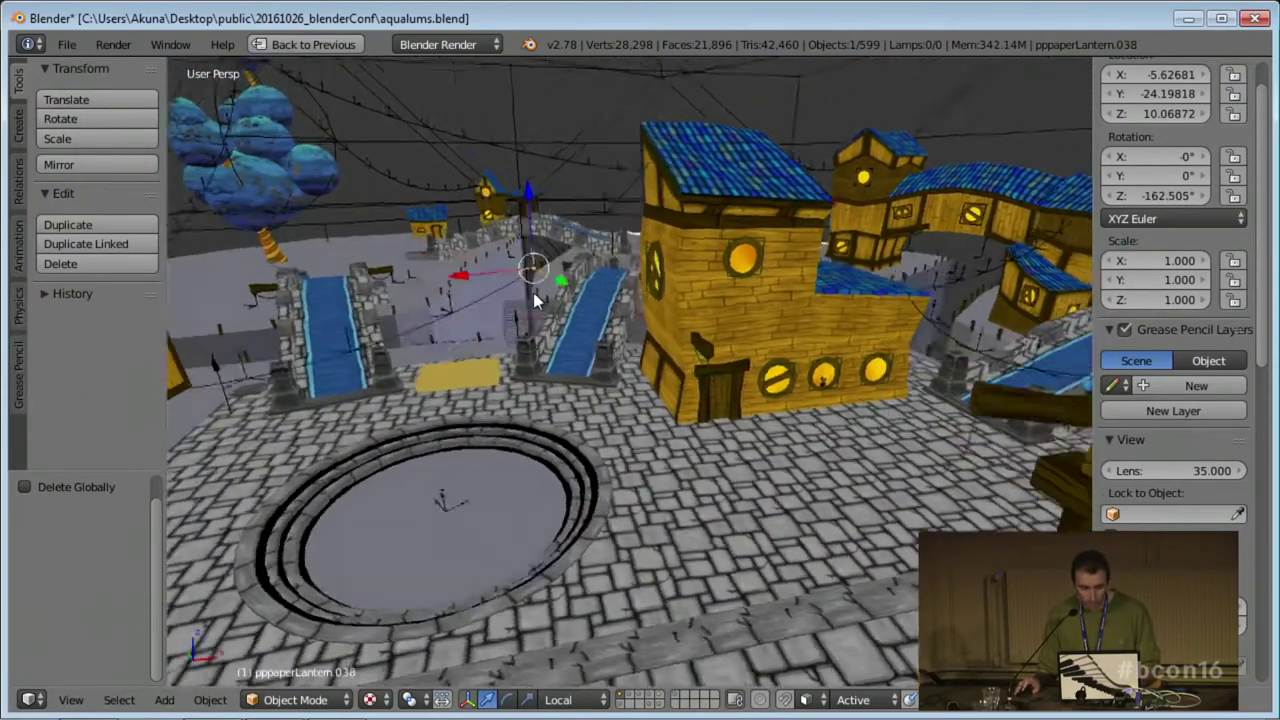
pyautogui.scroll(4, 576, 373)
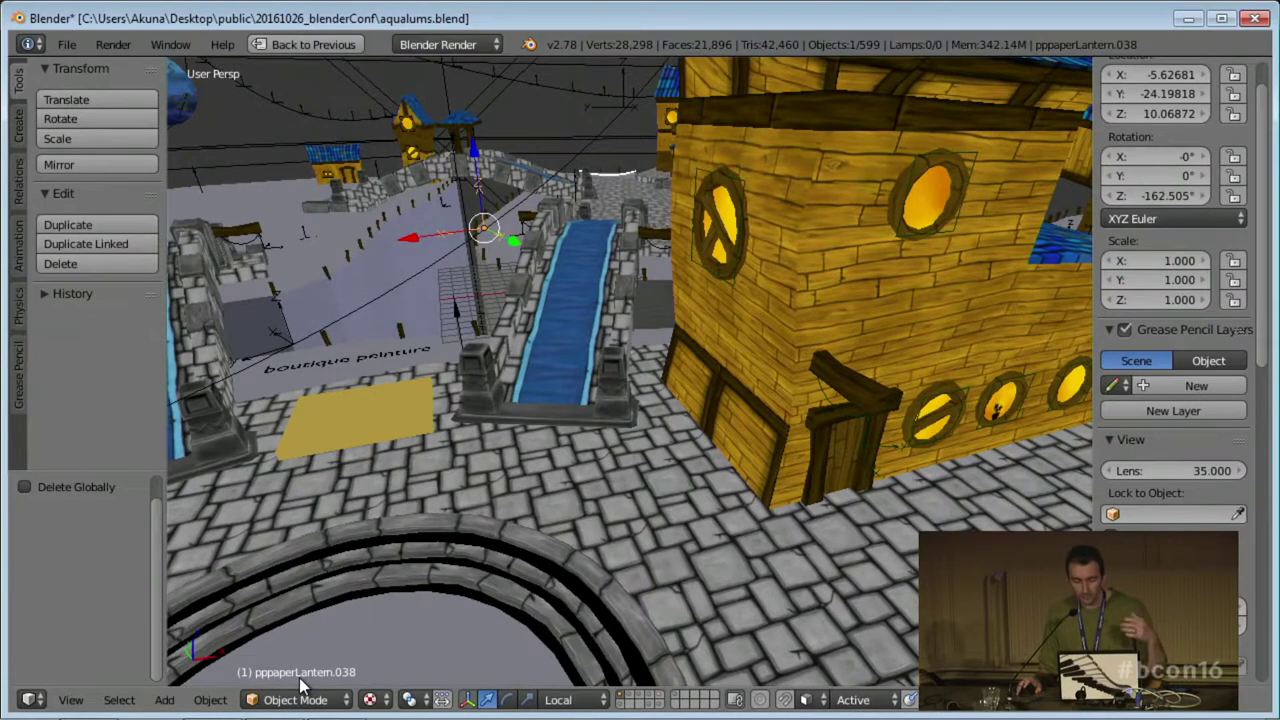
pyautogui.moveTo(373, 565); pyautogui.dragTo(388, 560, button='middle')
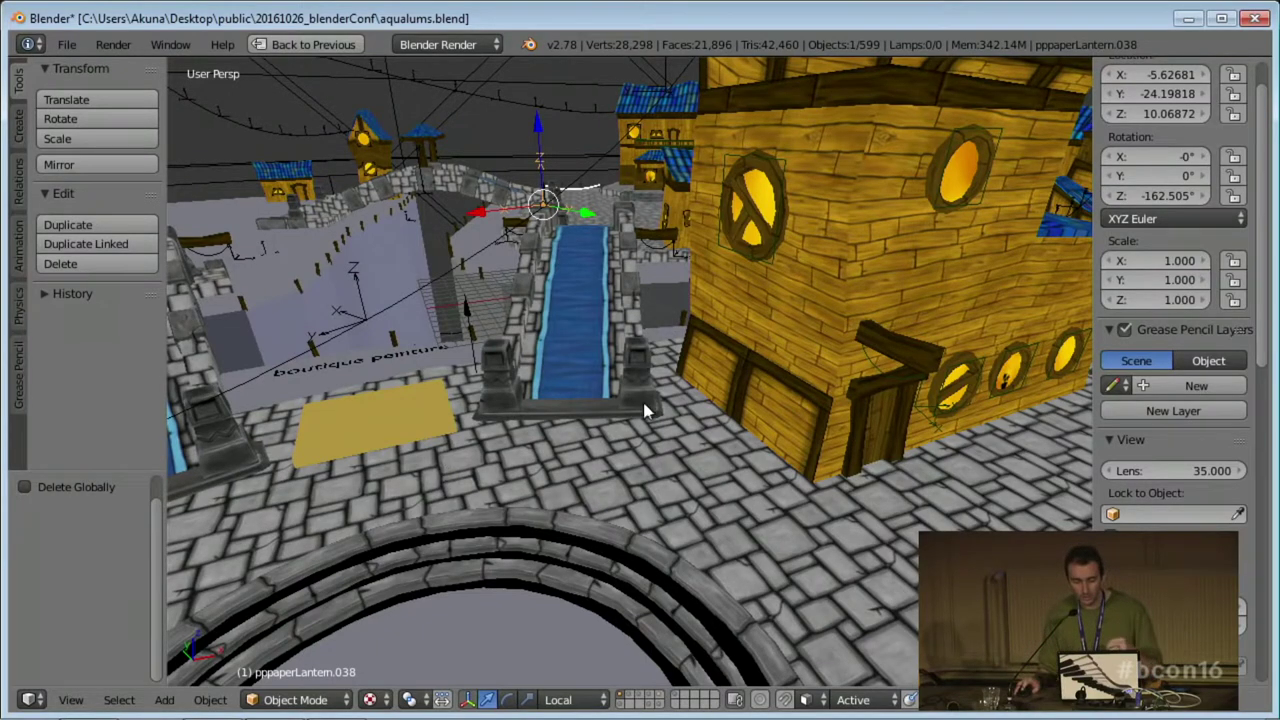
pyautogui.scroll(-4, 645, 400)
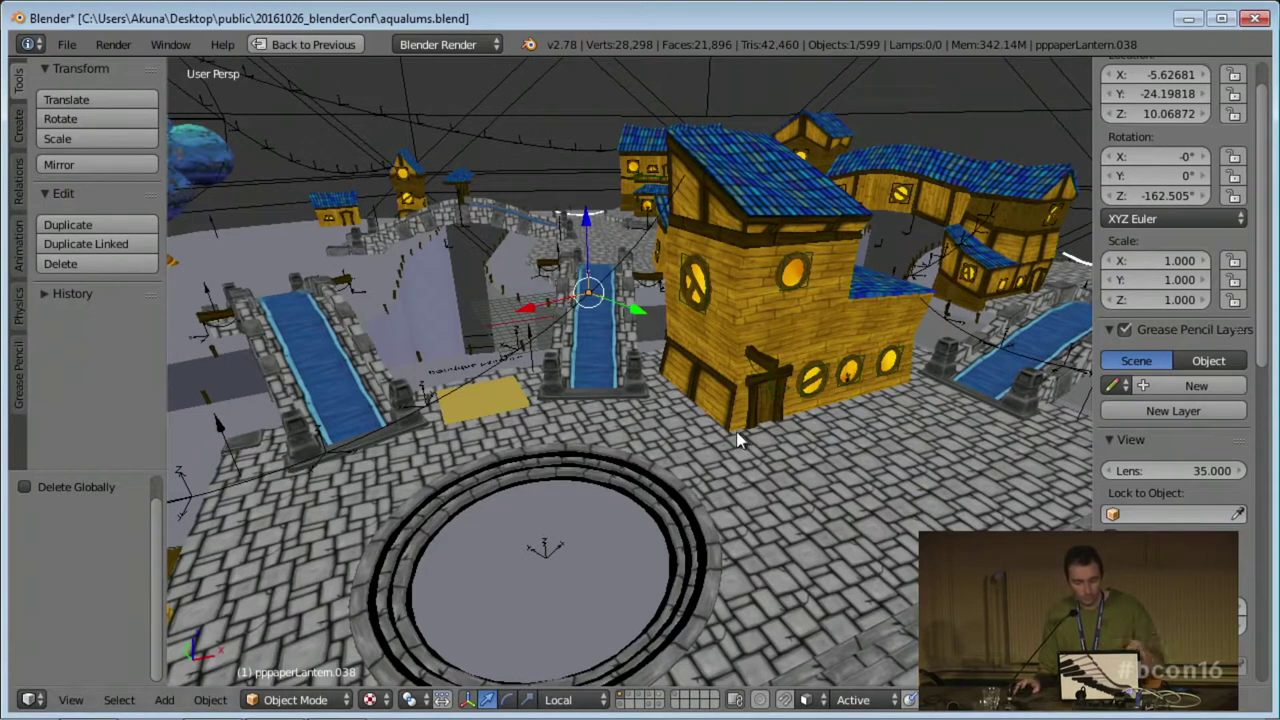
pyautogui.moveTo(738, 440); pyautogui.dragTo(845, 453, button='middle')
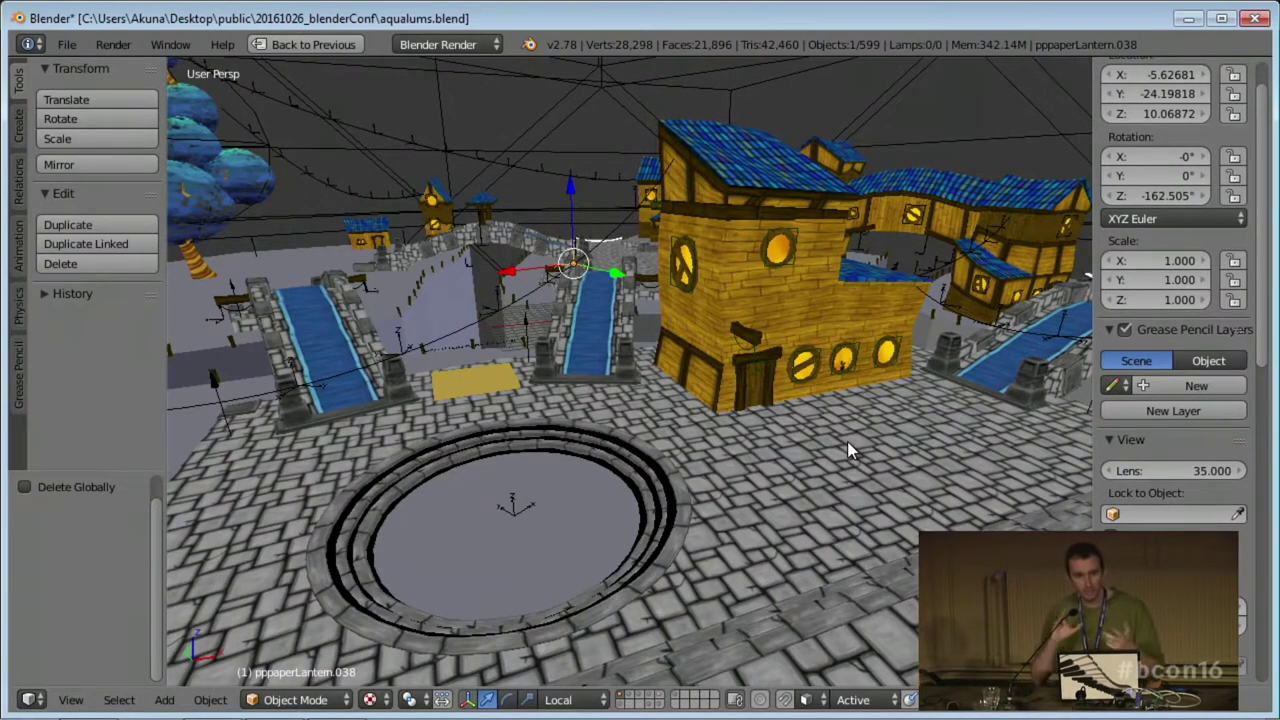
pyautogui.moveTo(664, 360); pyautogui.dragTo(655, 342, button='middle')
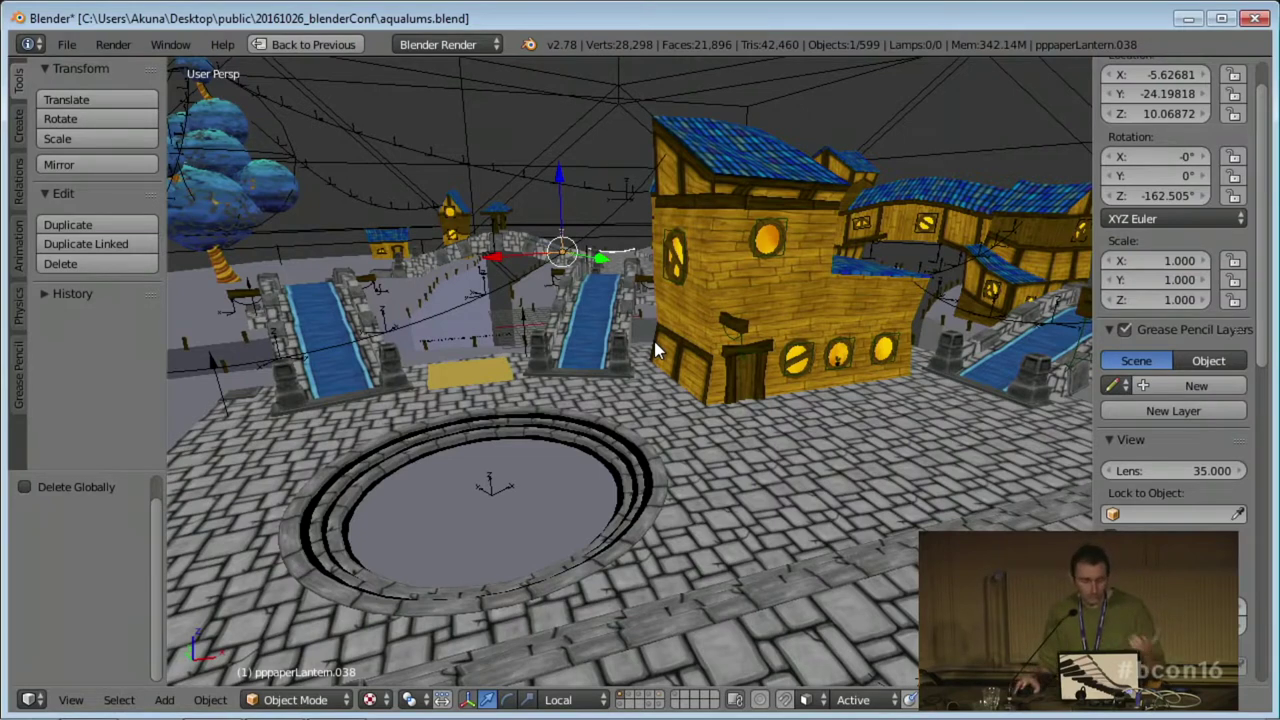
# Switch to the presentation and advance past the Blender and in-game comparison to the closing questions slide.
pyautogui.hotkey('alt', 'Tab')
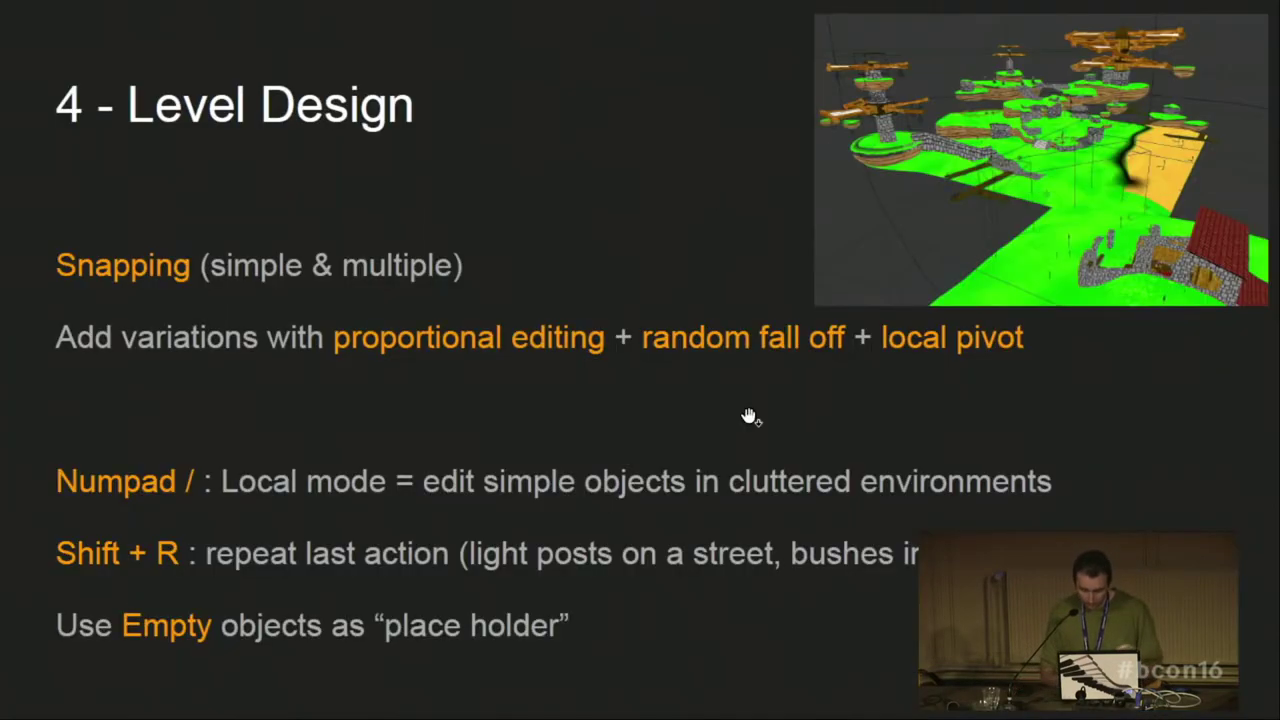
pyautogui.click(750, 416)
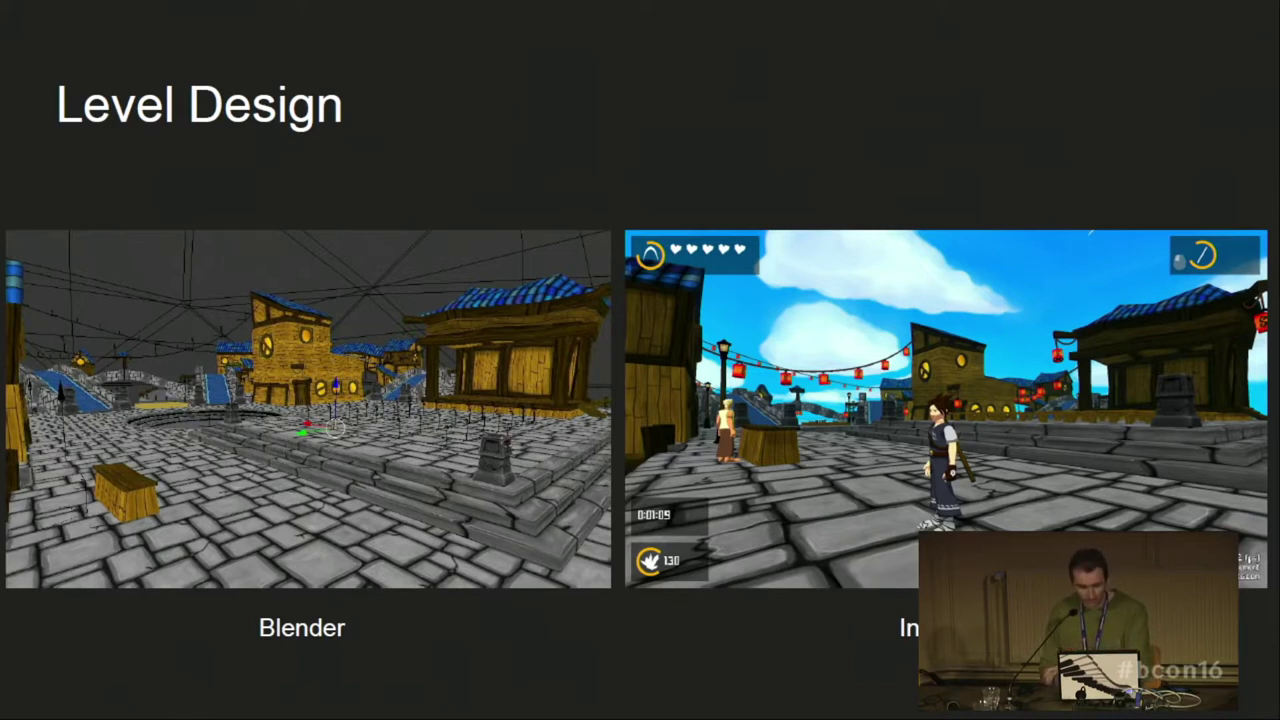
pyautogui.press('Right')
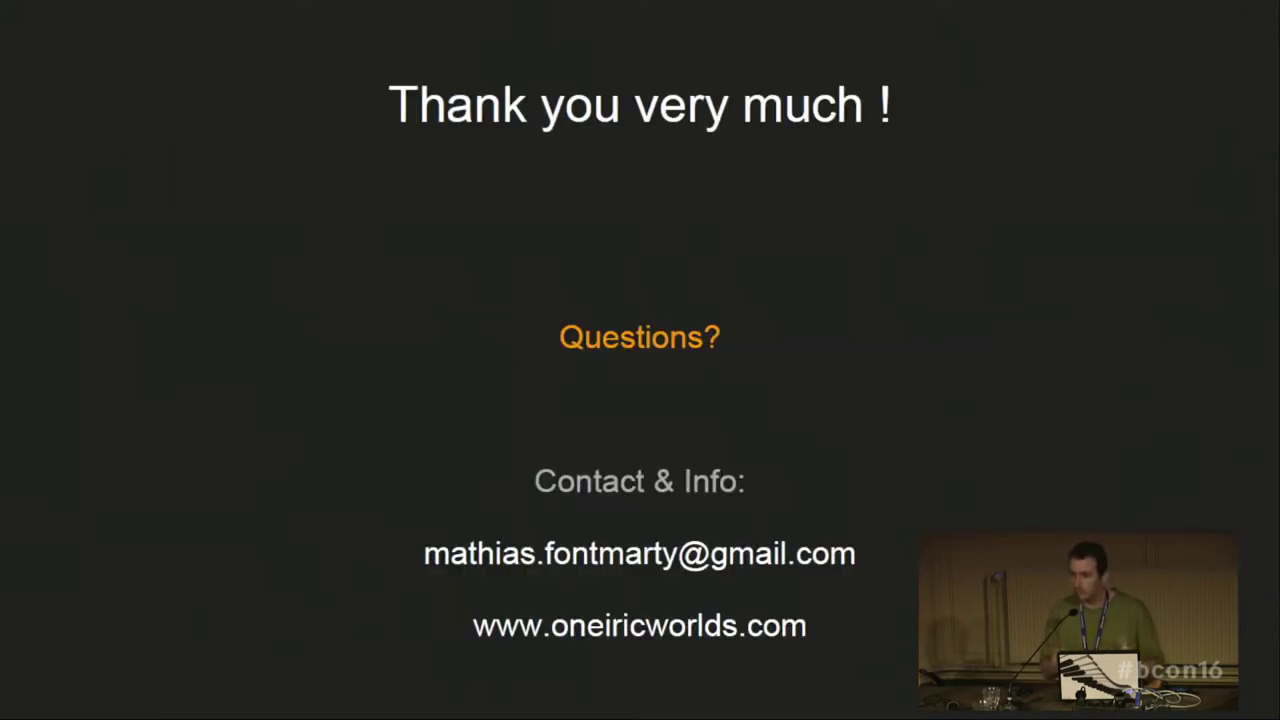